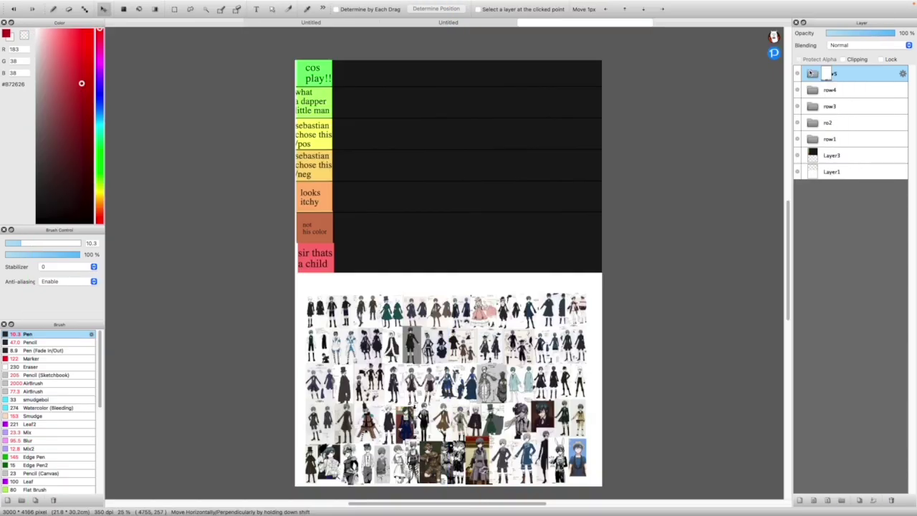
# Select Layer3, activate the Pen tool and swap the foreground colour to white
pyautogui.click(831, 156)
pyautogui.press('p')
pyautogui.press('super+alt+0')
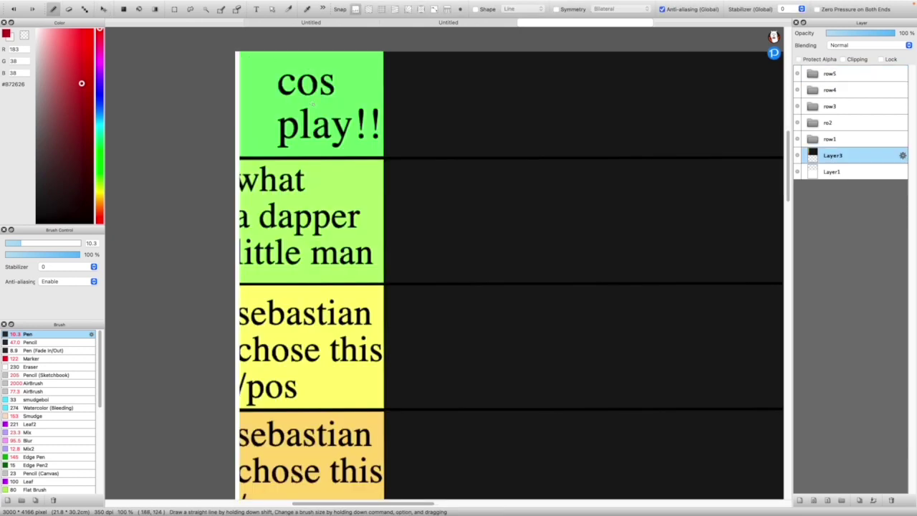
pyautogui.press('x')
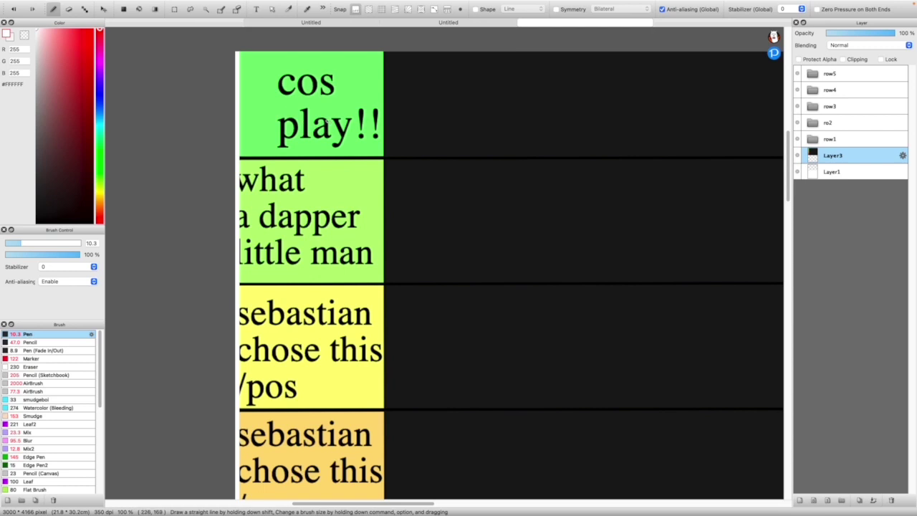
# Examine the tier labels one by one, from "cos play!!" down to "sir thats a child"
pyautogui.scroll(-5, 672, 163)
pyautogui.scroll(-1, 672, 162)
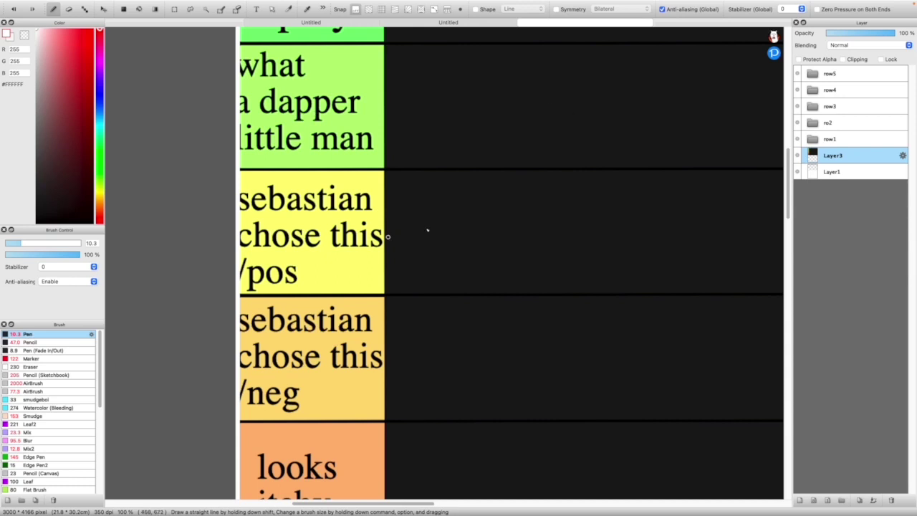
pyautogui.moveTo(788, 189); pyautogui.dragTo(788, 242)
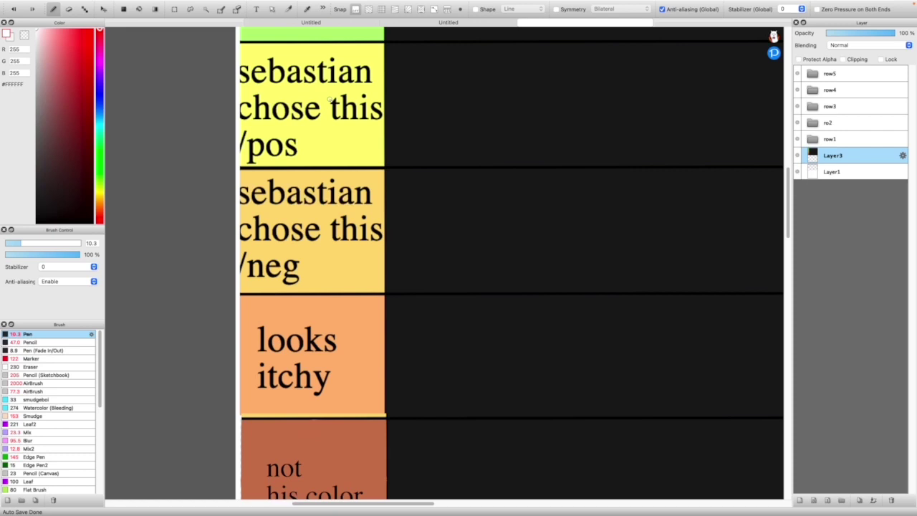
pyautogui.press('super+minus')
pyautogui.press('super+plus')
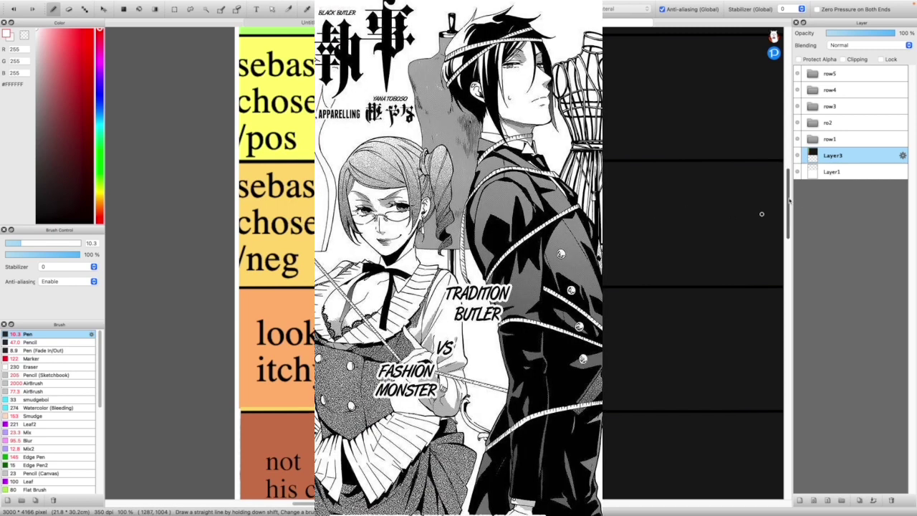
pyautogui.moveTo(788, 201); pyautogui.dragTo(788, 221)
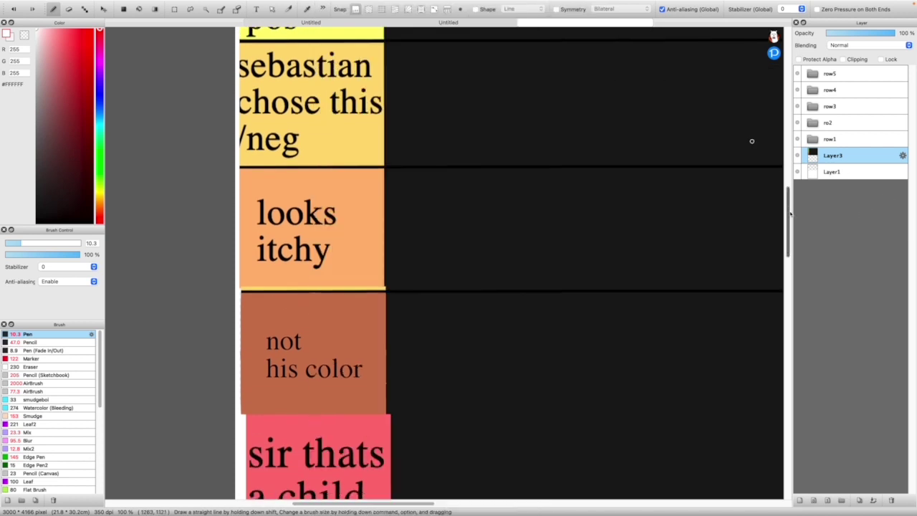
pyautogui.scroll(-3, 621, 196)
pyautogui.scroll(-1, 621, 196)
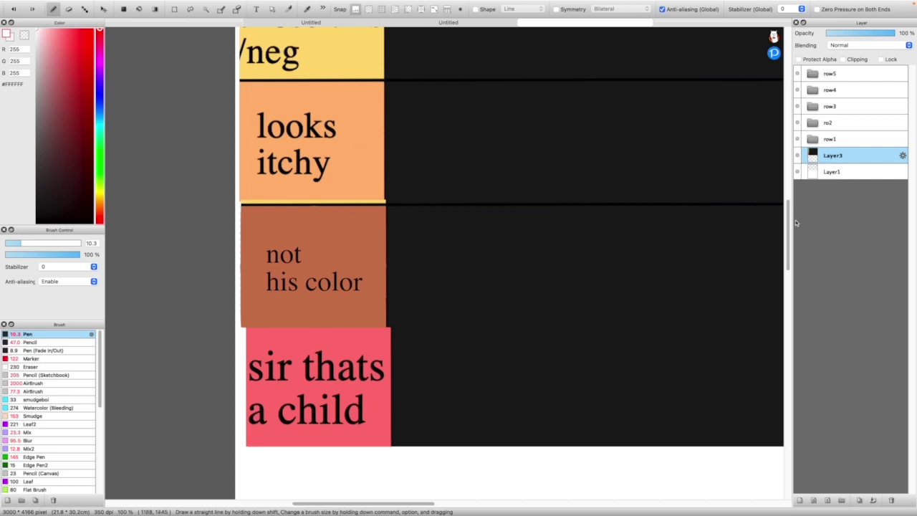
pyautogui.scroll(-2, 791, 227)
pyautogui.scroll(-2, 791, 227)
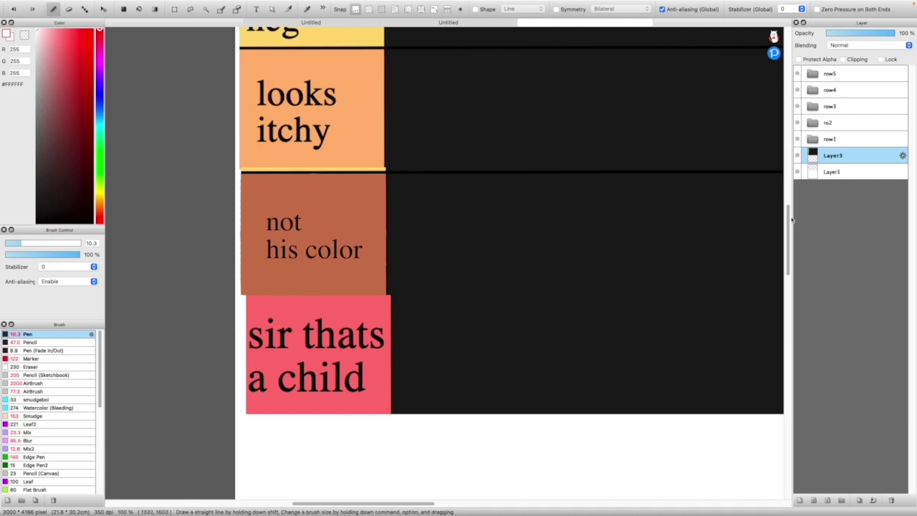
pyautogui.scroll(-2, 788, 228)
pyautogui.scroll(-3, 780, 177)
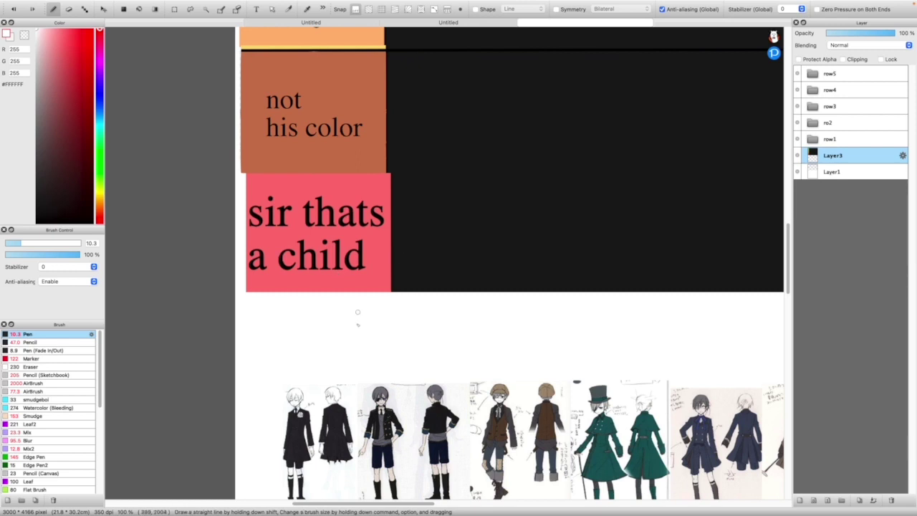
# Examine the rows of outfit images below the tier chart and the whole empty tier chart
pyautogui.scroll(-4, 362, 319)
pyautogui.scroll(-2, 365, 326)
pyautogui.scroll(8, 493, 278)
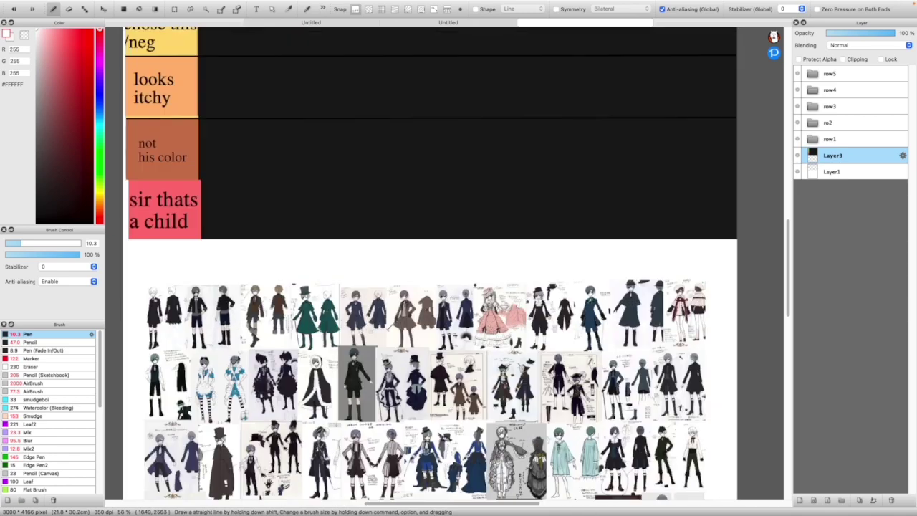
pyautogui.scroll(-8, 492, 278)
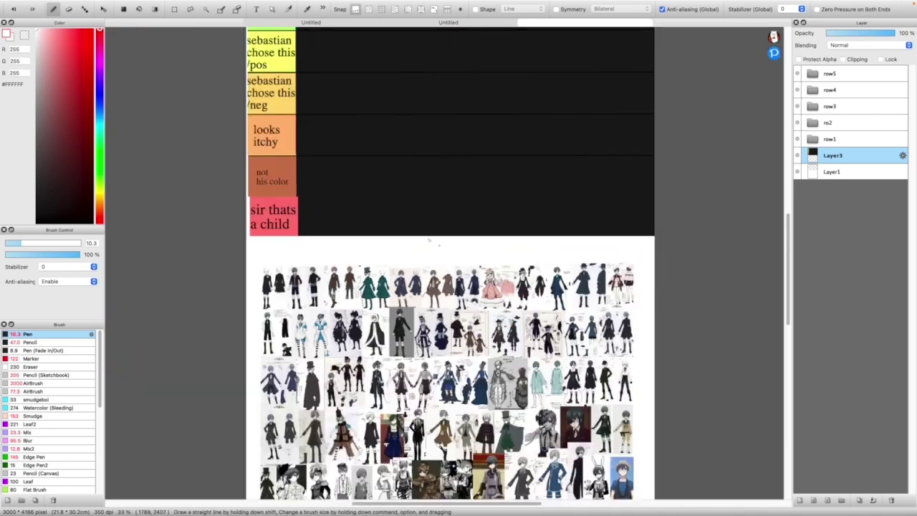
pyautogui.scroll(2, 470, 223)
pyautogui.scroll(-2, 454, 212)
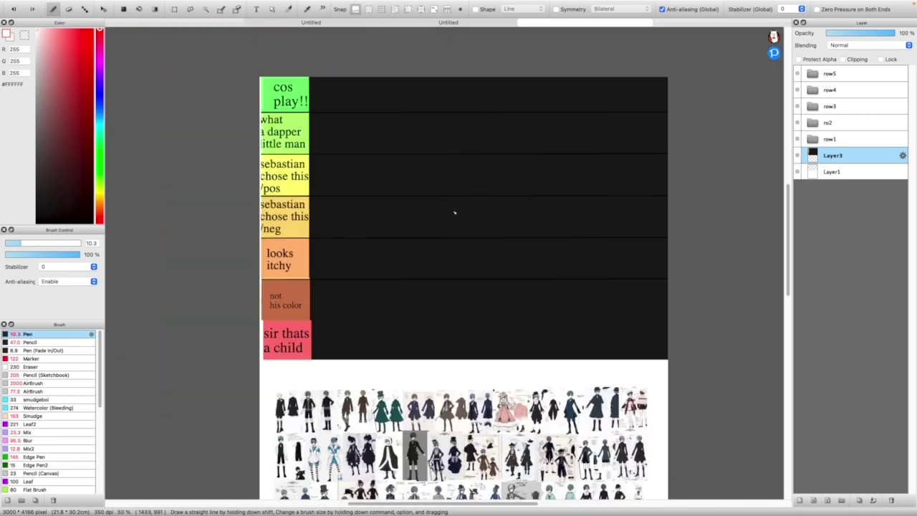
pyautogui.scroll(2, 556, 207)
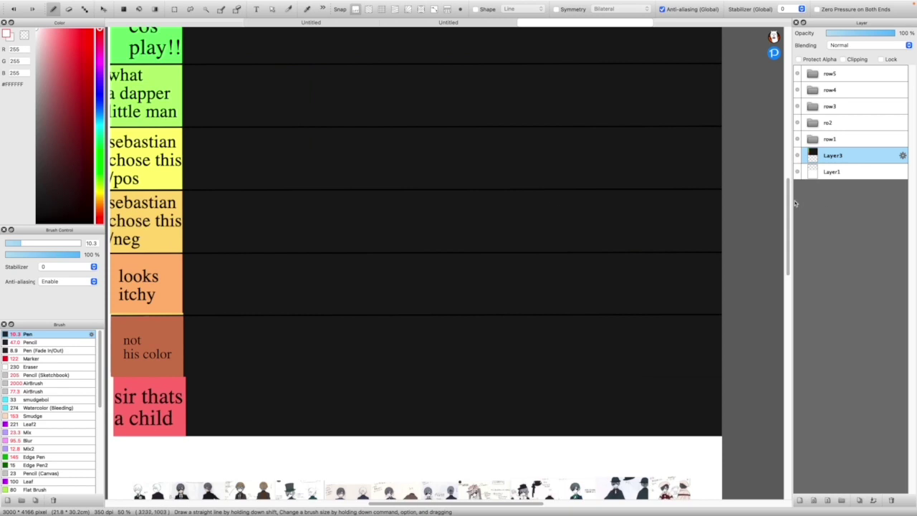
pyautogui.scroll(2, 530, 322)
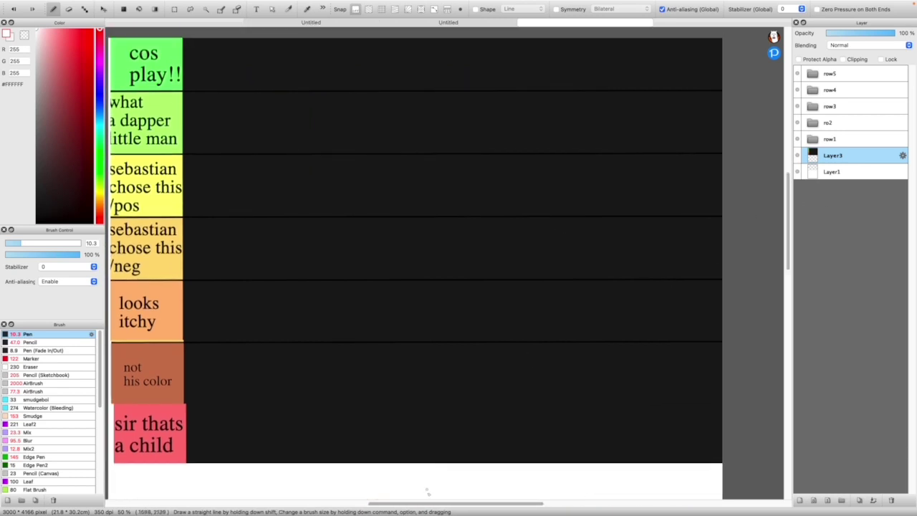
pyautogui.hscroll(-2, 431, 496)
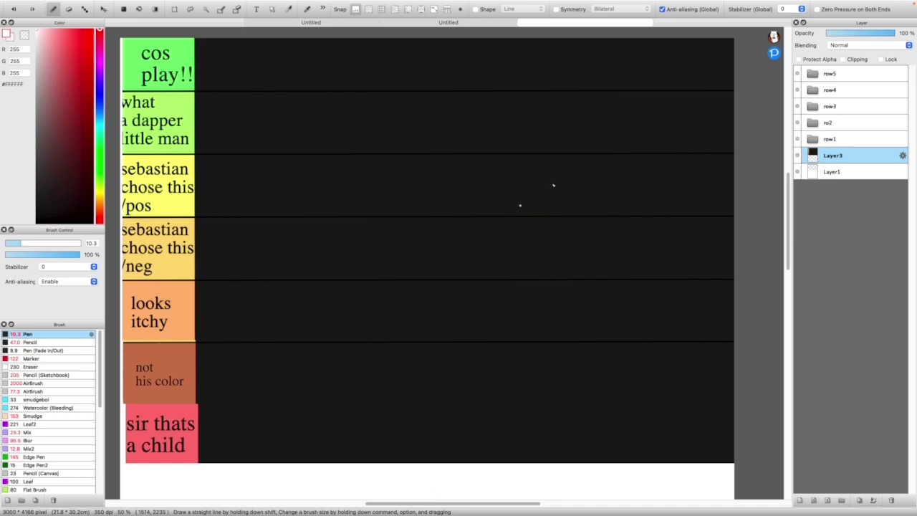
# Expand the row1 folder and select layer 1 with the Move tool active
pyautogui.click(830, 139)
pyautogui.click(812, 138)
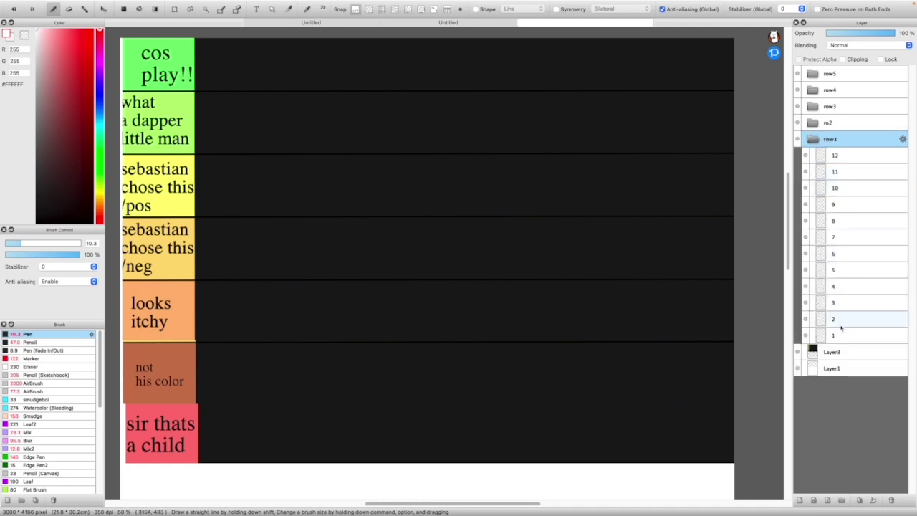
pyautogui.click(899, 319)
pyautogui.click(895, 334)
pyautogui.scroll(-5, 788, 252)
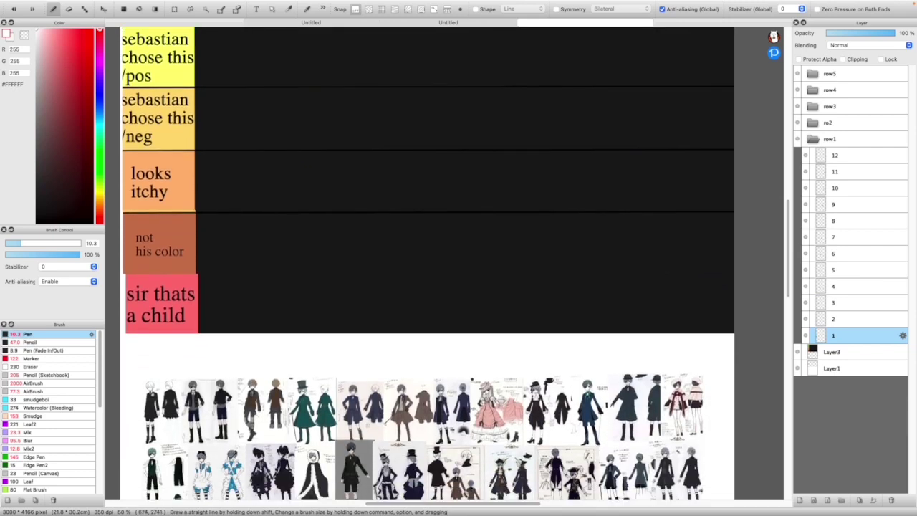
pyautogui.scroll(4, 126, 435)
pyautogui.scroll(1, 126, 435)
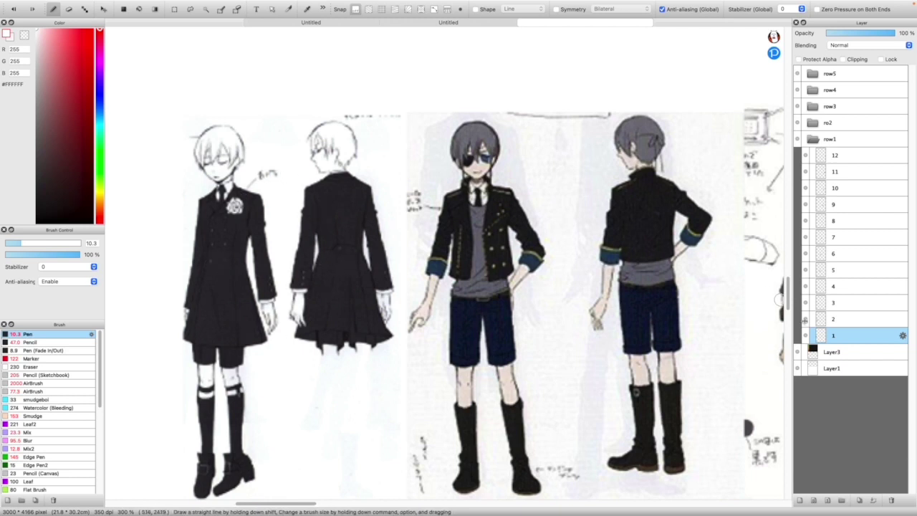
pyautogui.click(102, 10)
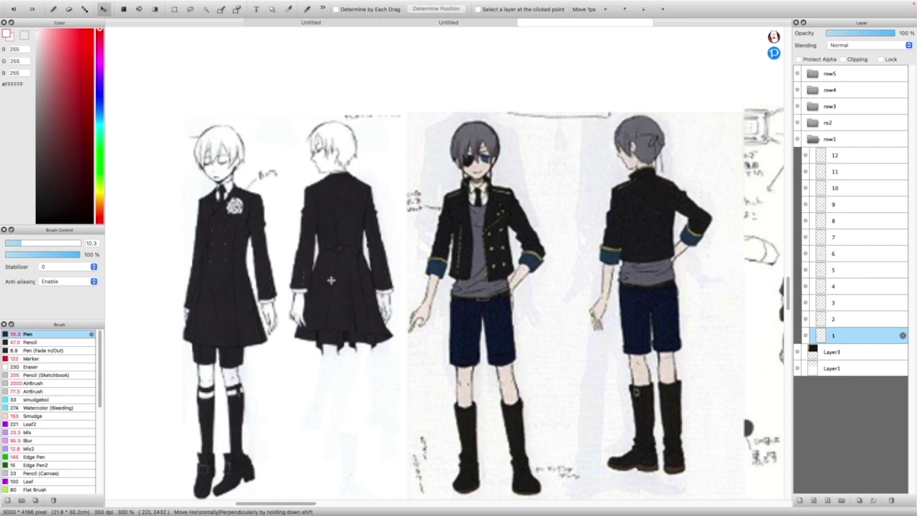
# Try placing the black coat outfit on layer 1 in the "sebastian chose this /neg" tier
pyautogui.scroll(-5, 329, 279)
pyautogui.scroll(-3, 330, 201)
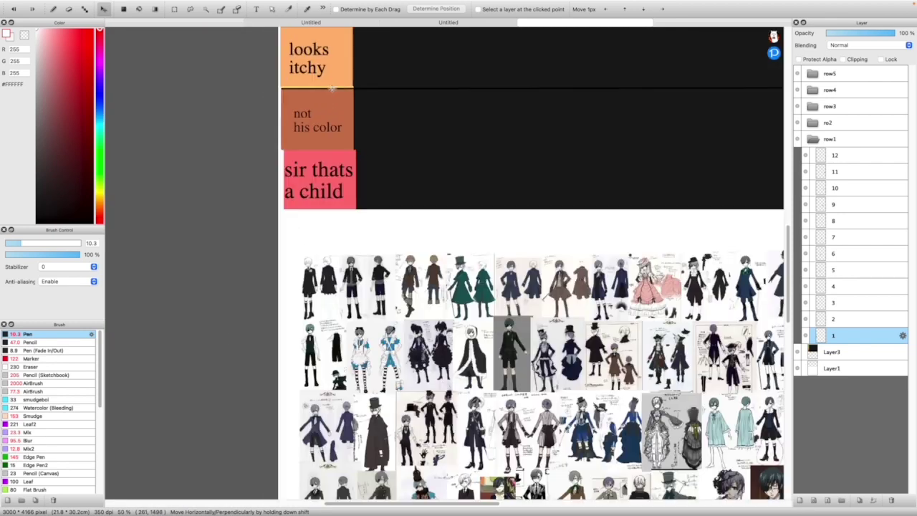
pyautogui.scroll(2, 336, 97)
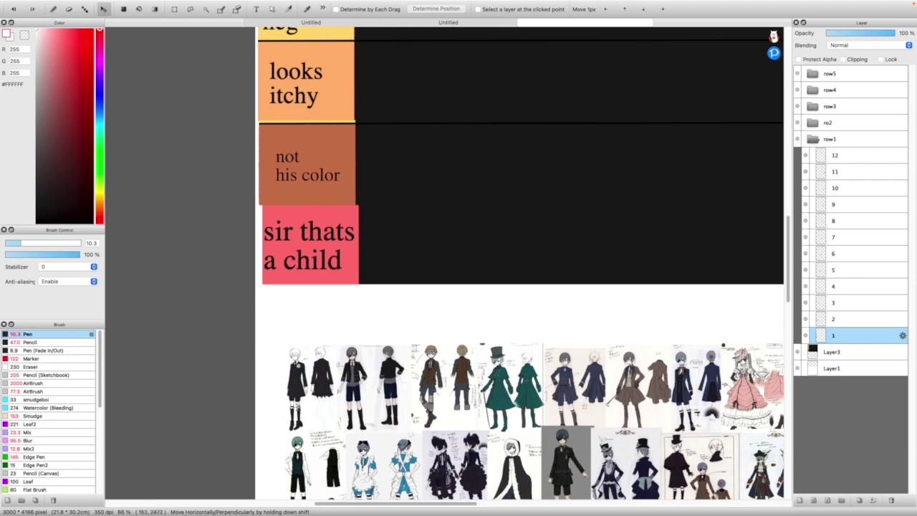
pyautogui.scroll(-1, 298, 453)
pyautogui.moveTo(321, 412)
pyautogui.mouseDown()
pyautogui.moveTo(315, 401)
pyautogui.moveTo(337, 319)
pyautogui.moveTo(318, 419)
pyautogui.mouseUp()
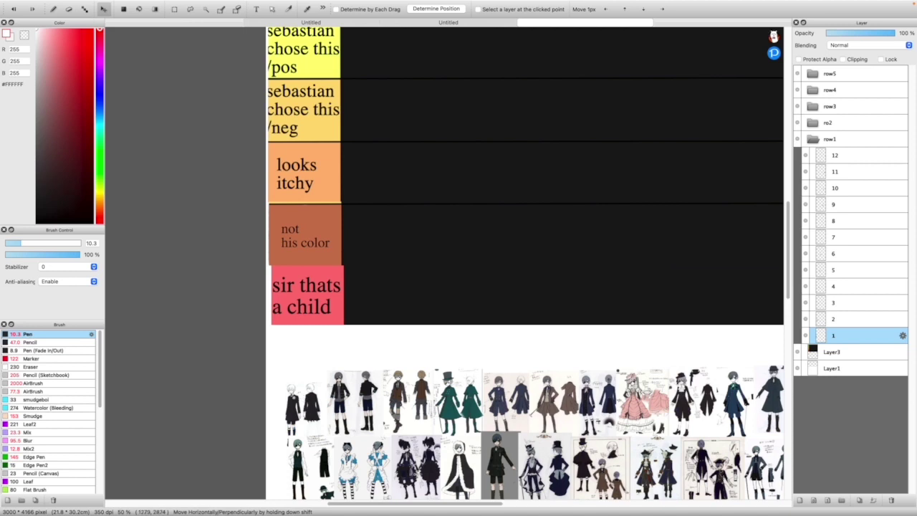
pyautogui.moveTo(318, 419); pyautogui.dragTo(342, 323)
pyautogui.moveTo(342, 286); pyautogui.dragTo(380, 129)
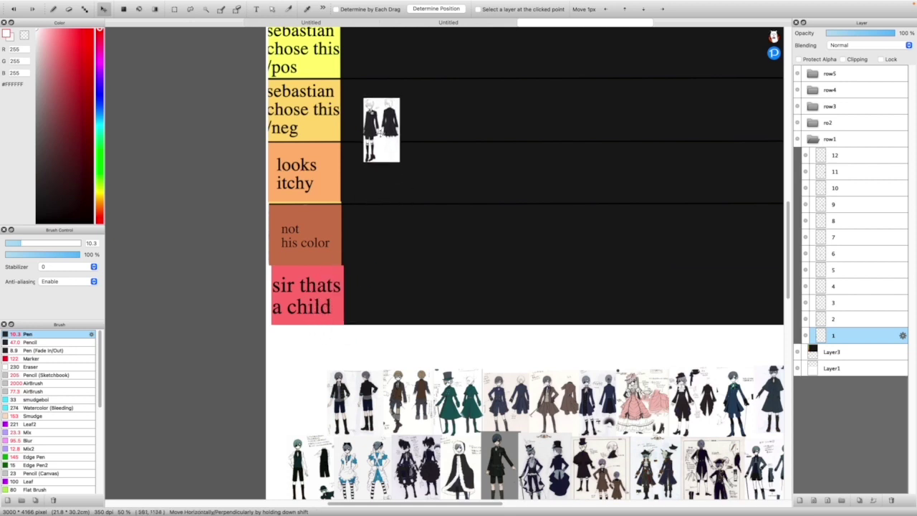
# Move the black coat outfit to the start of the "sebastian chose this /pos" tier, after trying it beside "not his color"
pyautogui.scroll(-2, 344, 278)
pyautogui.scroll(2, 358, 205)
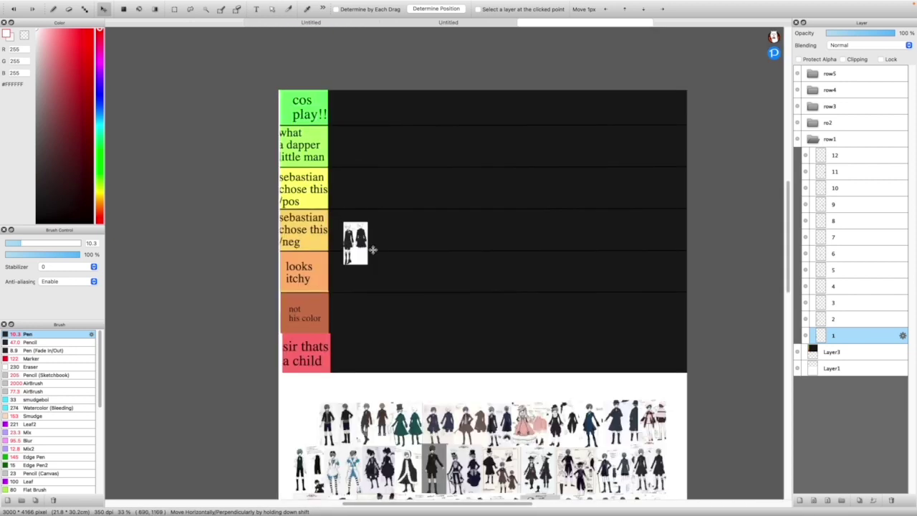
pyautogui.scroll(1, 373, 250)
pyautogui.moveTo(359, 239); pyautogui.dragTo(339, 337)
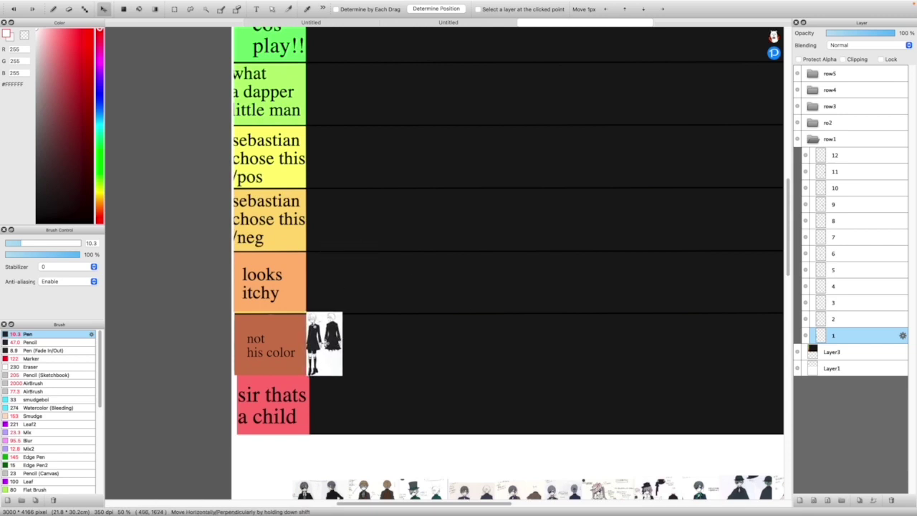
pyautogui.moveTo(326, 342); pyautogui.dragTo(322, 154)
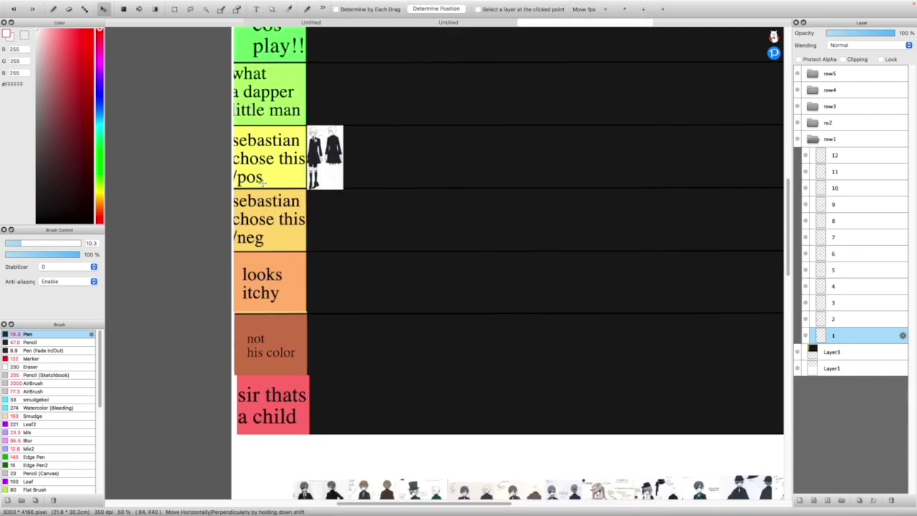
# Select layer 2 in the row1 folder, which holds the outfit with the black jacket and navy shorts
pyautogui.scroll(-2, 728, 289)
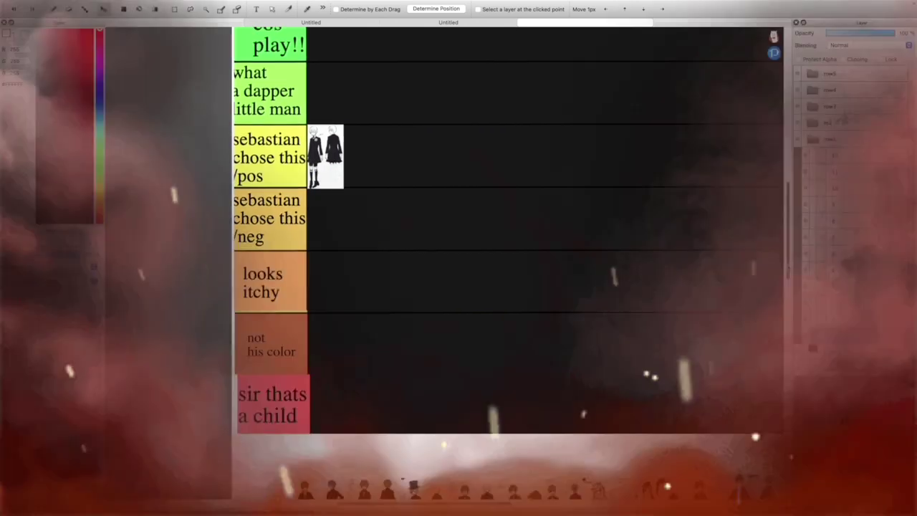
pyautogui.scroll(-3, 508, 287)
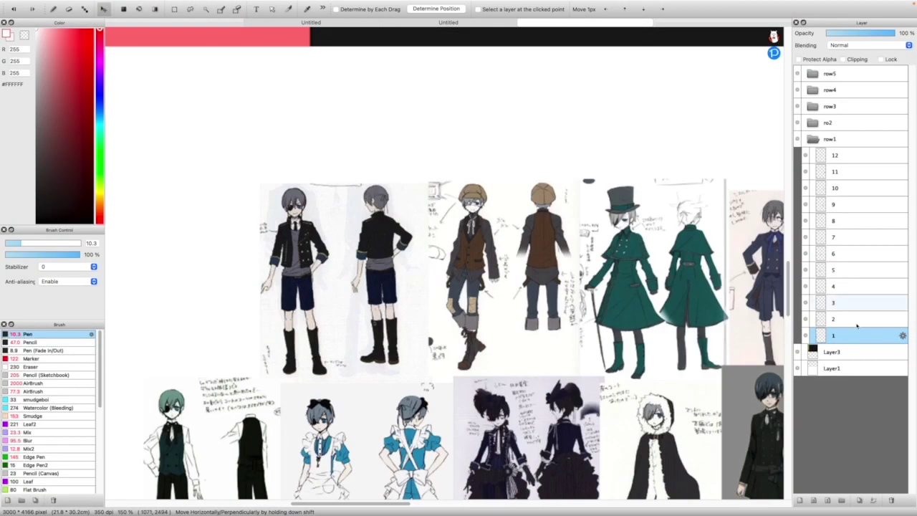
pyautogui.click(857, 319)
pyautogui.click(857, 335)
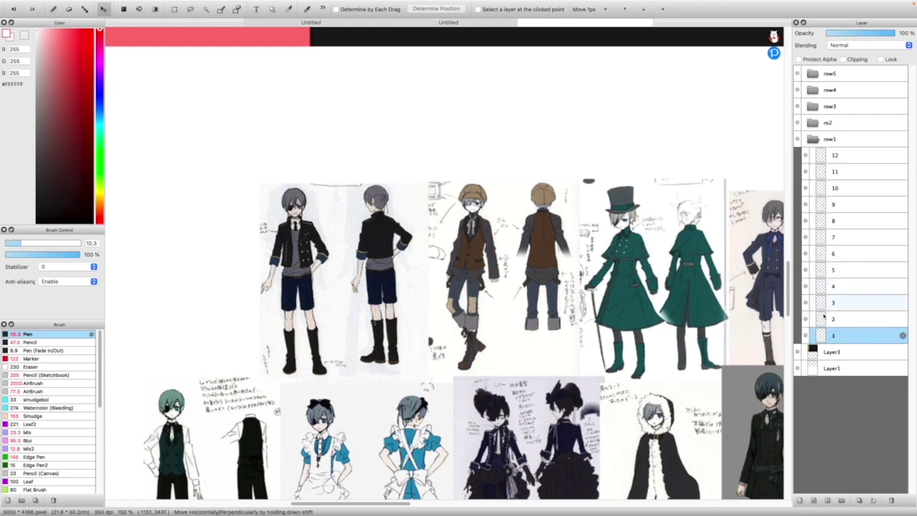
pyautogui.click(856, 319)
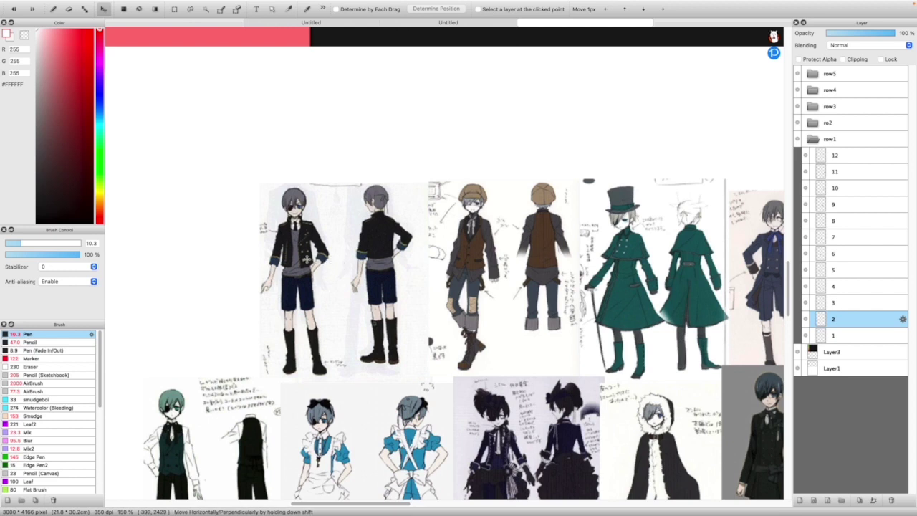
# Bucket-fill the front figure's shorts on layer 2 with blue sampled from the jacket cuffs, ending with RGB 47, 69, 97, at tolerance 32
pyautogui.scroll(1, 295, 261)
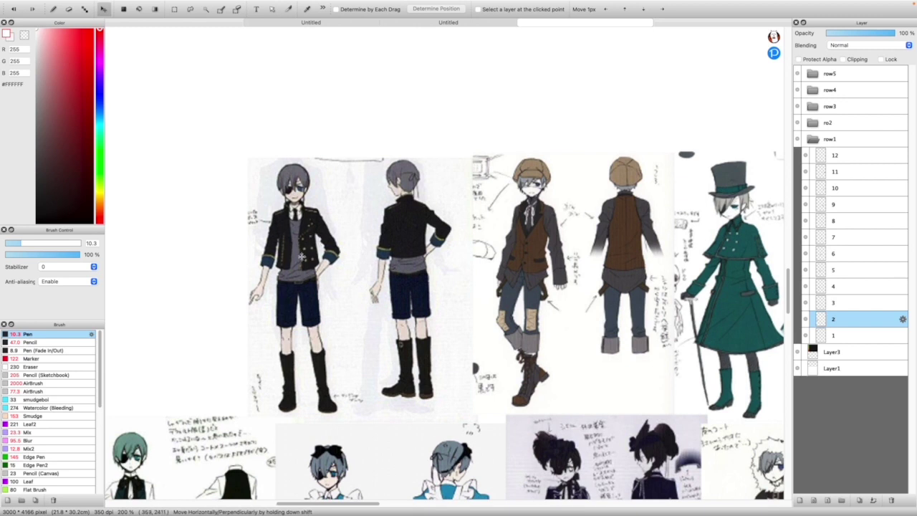
pyautogui.scroll(1, 293, 249)
pyautogui.press('b')
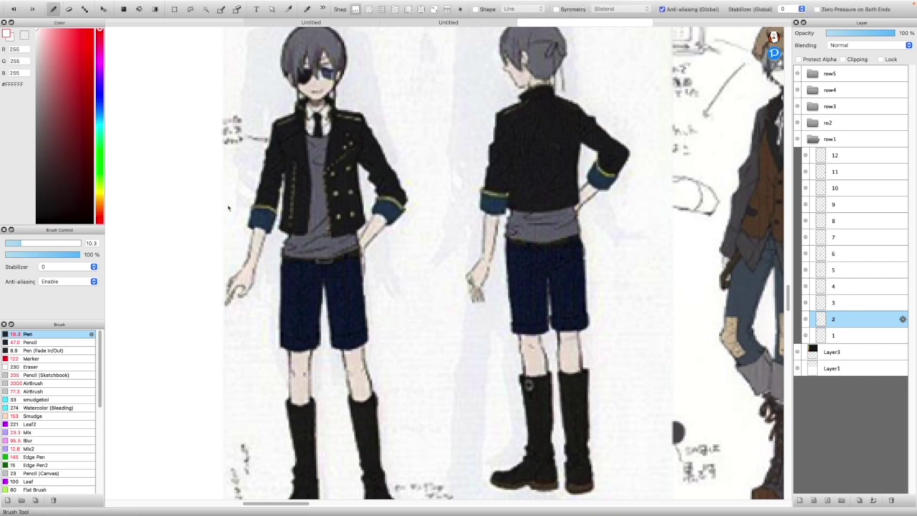
pyautogui.keyDown('alt'); pyautogui.click(265, 222); pyautogui.keyUp('alt')
pyautogui.press('g')
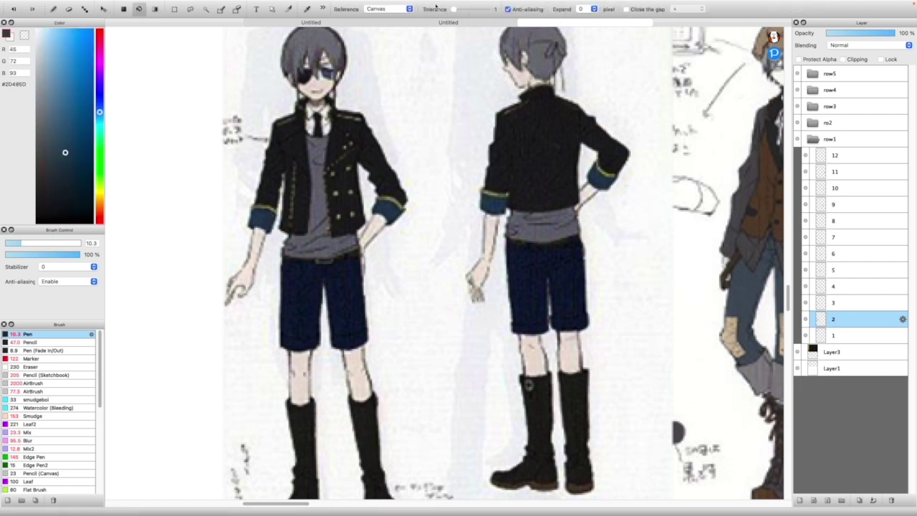
pyautogui.click(454, 10)
pyautogui.click(301, 297)
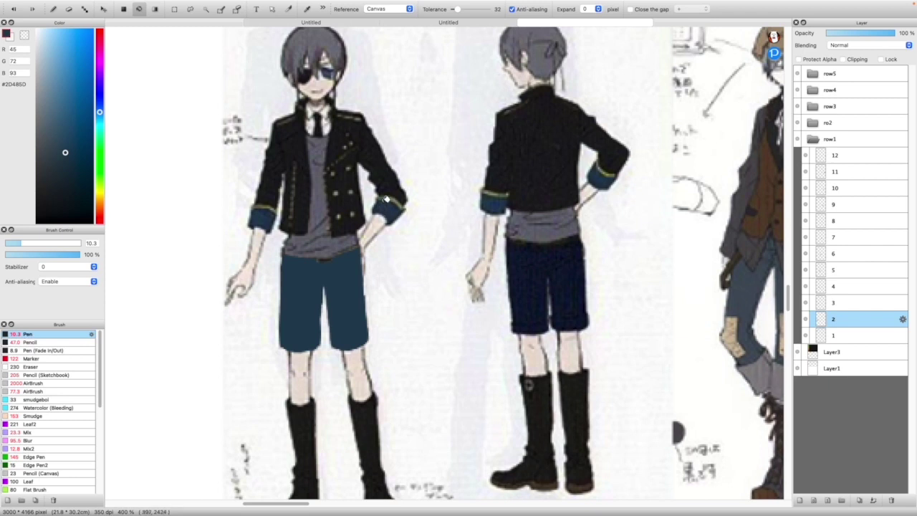
pyautogui.keyDown('alt'); pyautogui.click(383, 204); pyautogui.keyUp('alt')
pyautogui.click(353, 254)
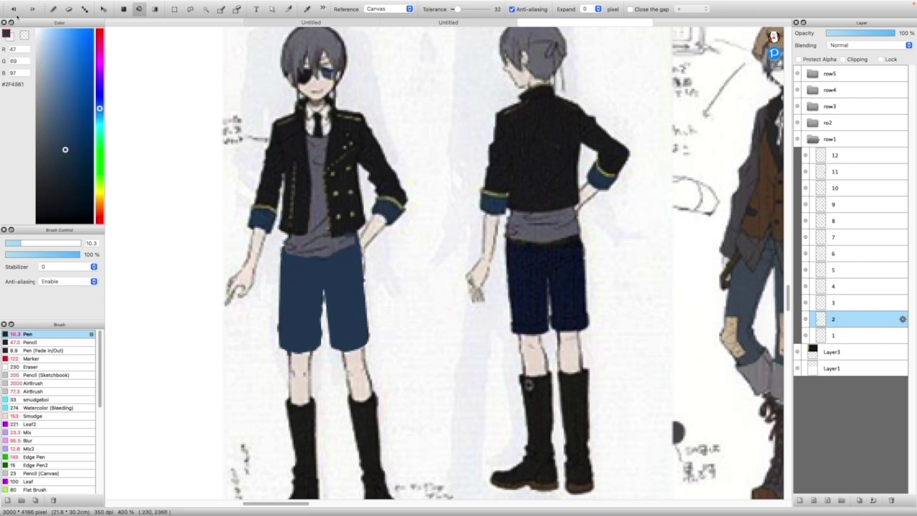
# Undo the blue fill on the front figure's shorts and move the layer 2 outfit to the start of the "not his color" tier
pyautogui.click(322, 301)
pyautogui.press('b')
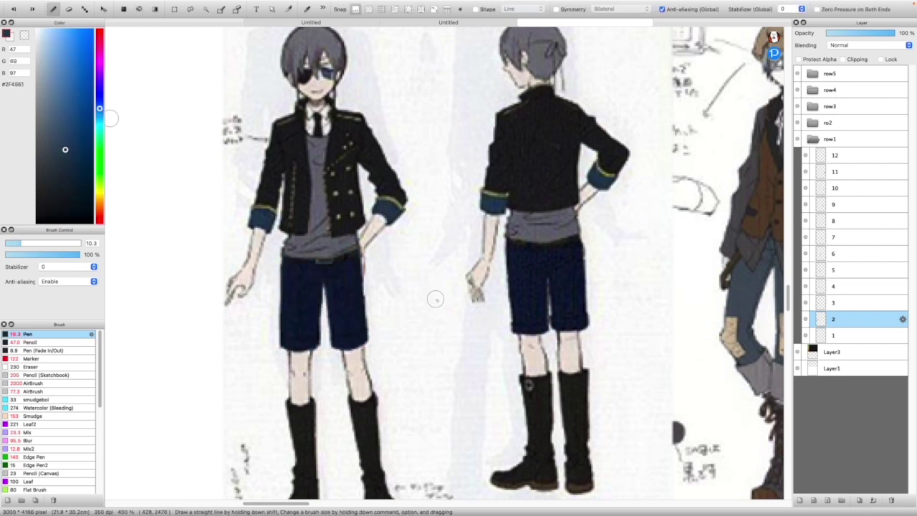
pyautogui.scroll(-3, 409, 309)
pyautogui.scroll(-6, 322, 343)
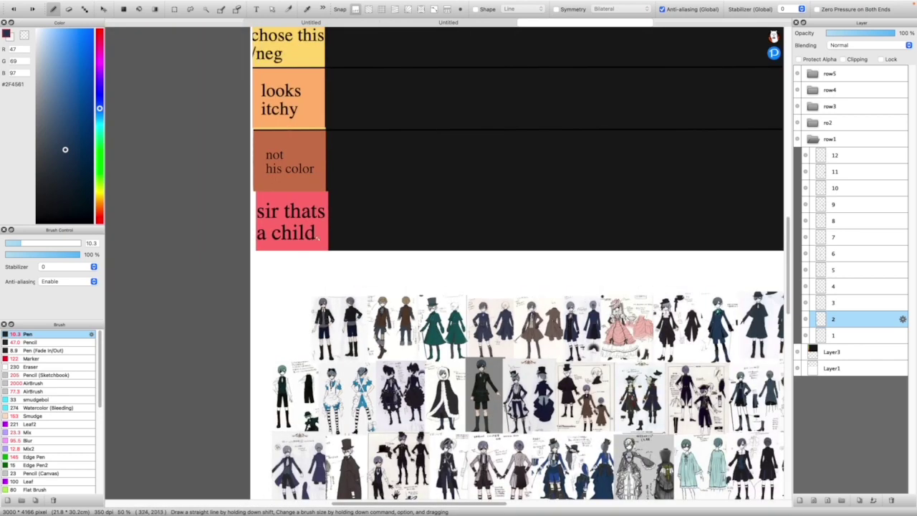
pyautogui.scroll(1, 323, 344)
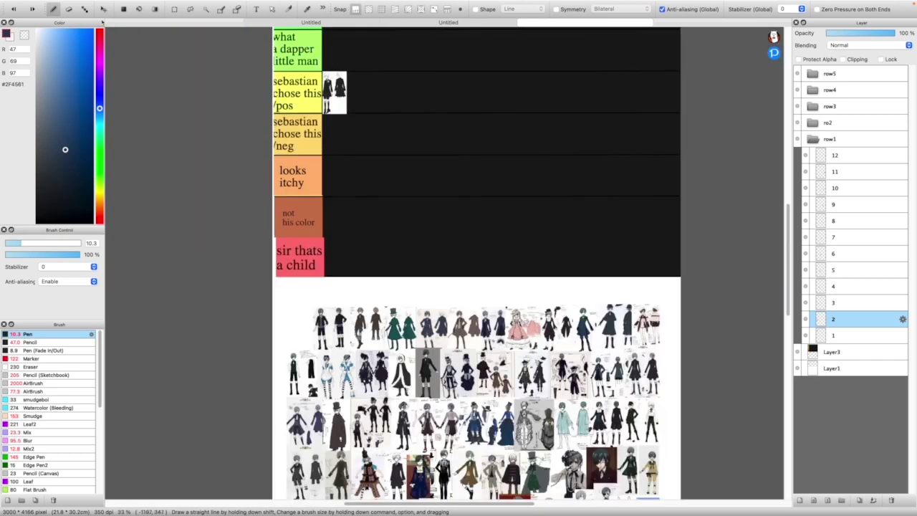
pyautogui.press('v')
pyautogui.moveTo(329, 327); pyautogui.dragTo(341, 218)
# Select layer 3 and move the brown vest and flat cap outfit to the start of the "what a dapper little man" tier
pyautogui.scroll(6, 356, 350)
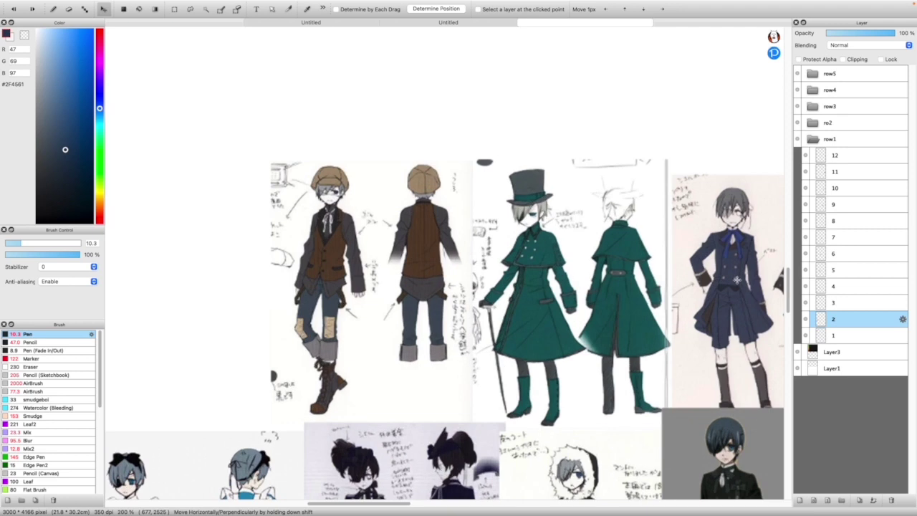
pyautogui.hotkey('alt', ']')
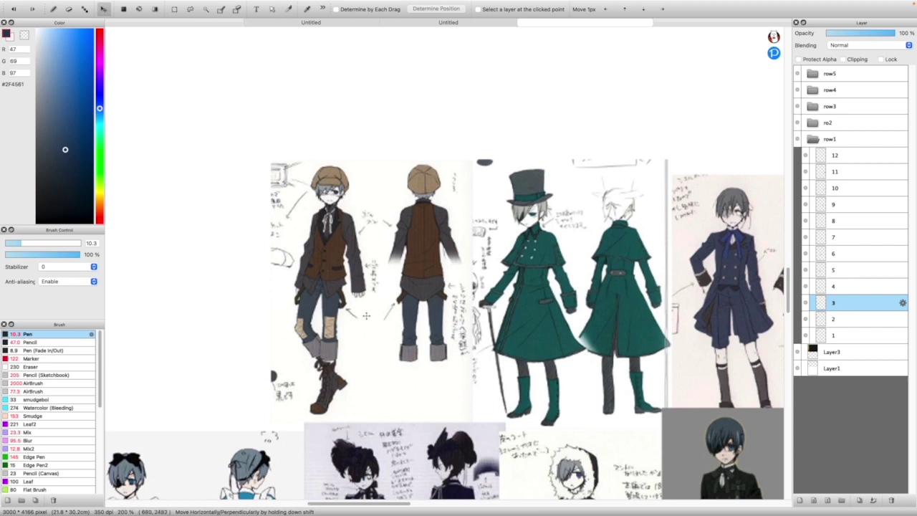
pyautogui.scroll(1, 366, 315)
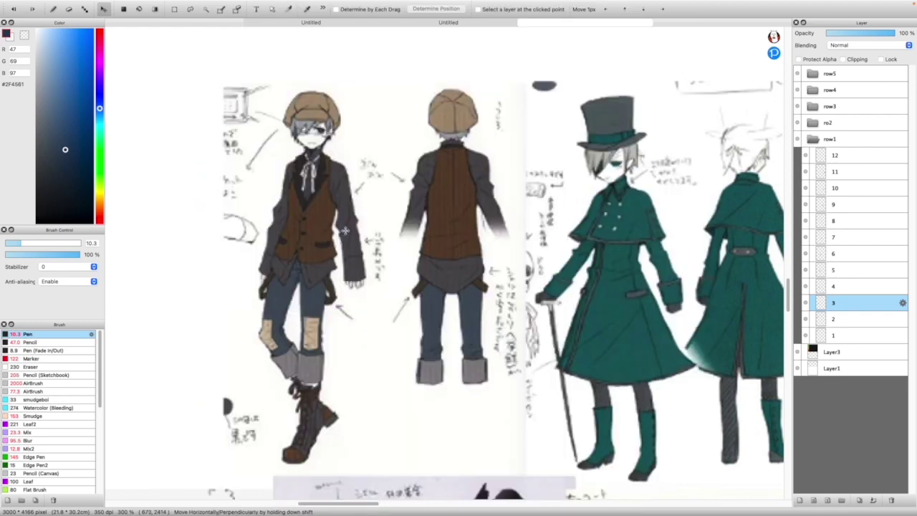
pyautogui.scroll(-10, 354, 351)
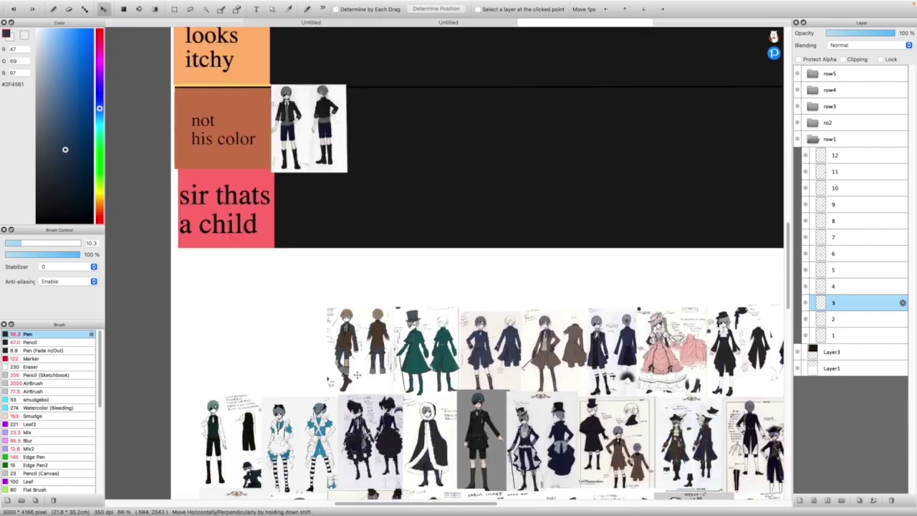
pyautogui.scroll(3, 348, 280)
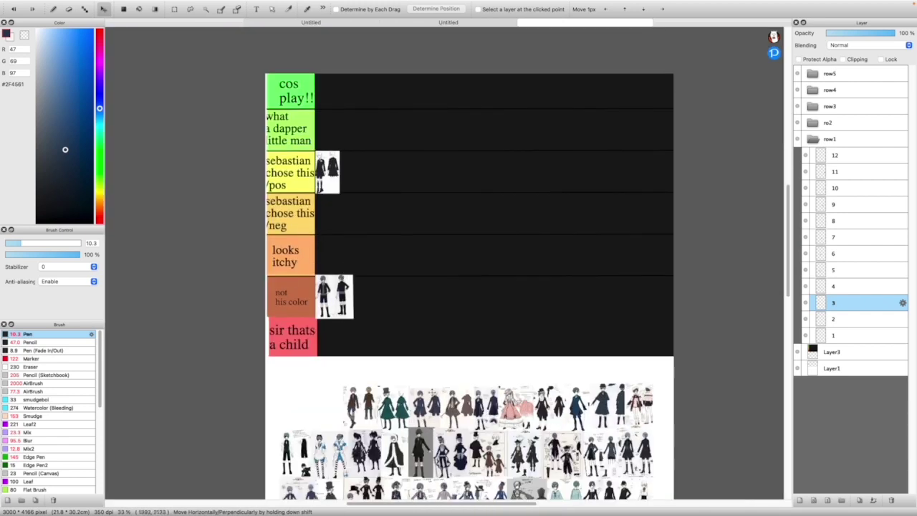
pyautogui.moveTo(366, 403); pyautogui.dragTo(341, 124)
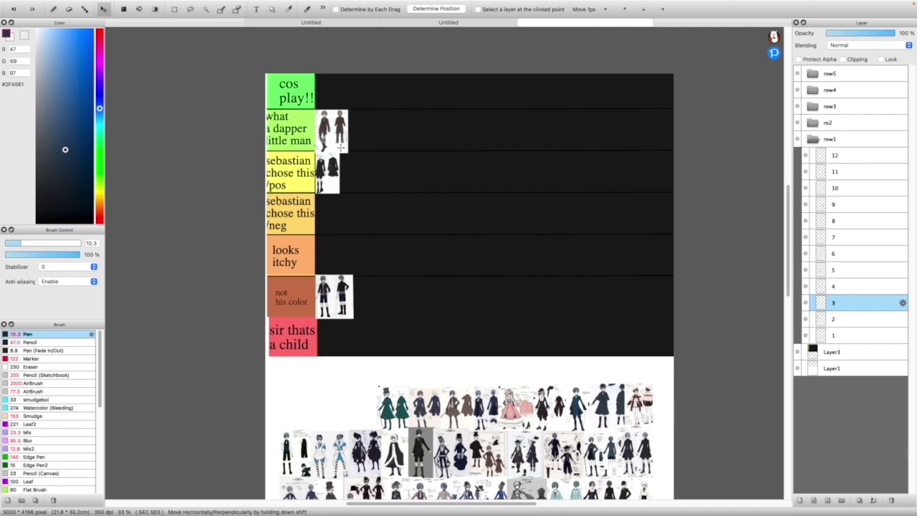
# Select layer 4 and move the green caped coat outfit beside the brown vest outfit in the "what a dapper little man" tier
pyautogui.scroll(6, 399, 388)
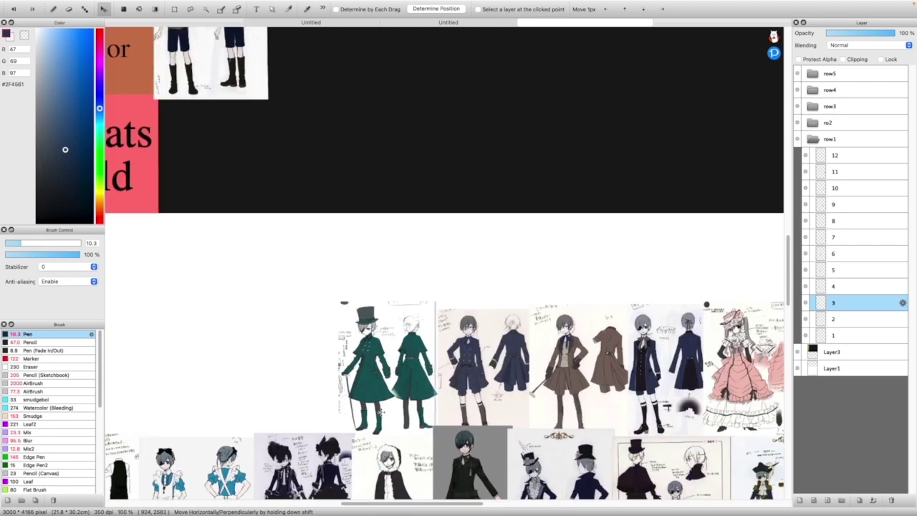
pyautogui.scroll(2, 404, 423)
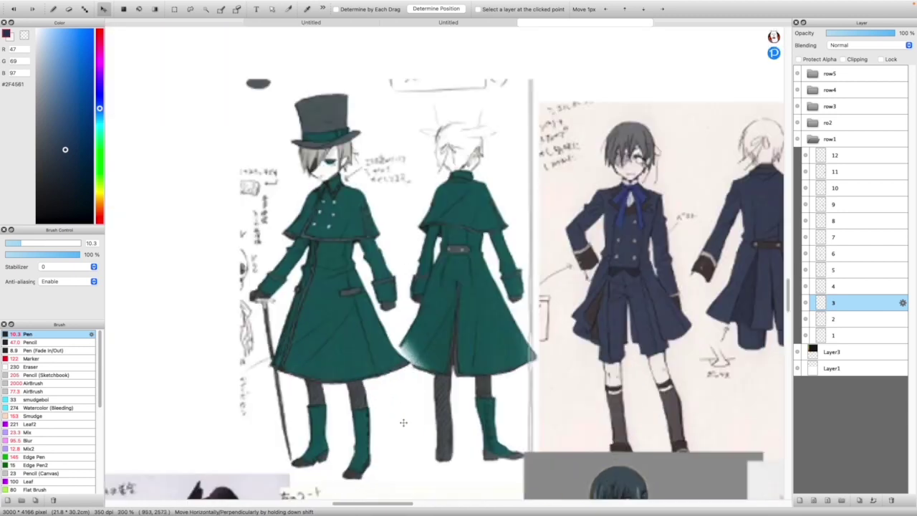
pyautogui.click(856, 286)
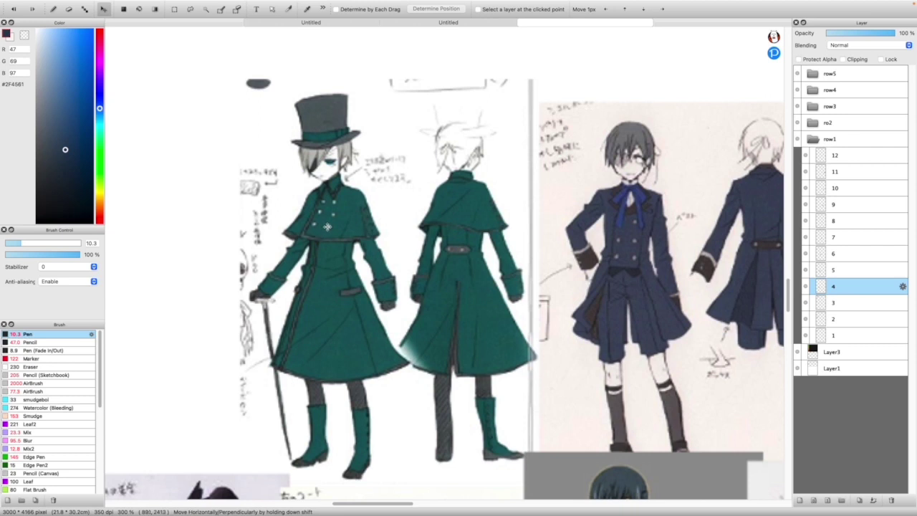
pyautogui.scroll(-2, 338, 263)
pyautogui.scroll(3, 278, 328)
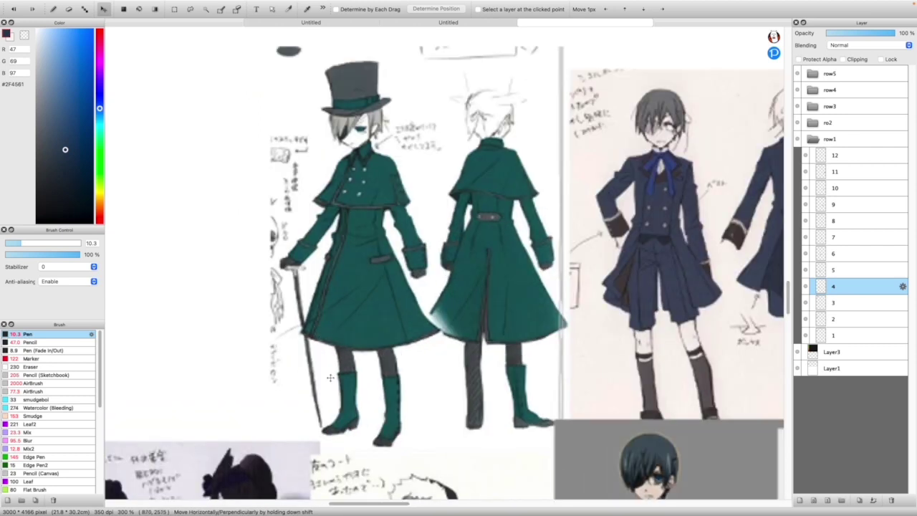
pyautogui.scroll(-7, 327, 255)
pyautogui.scroll(1, 286, 172)
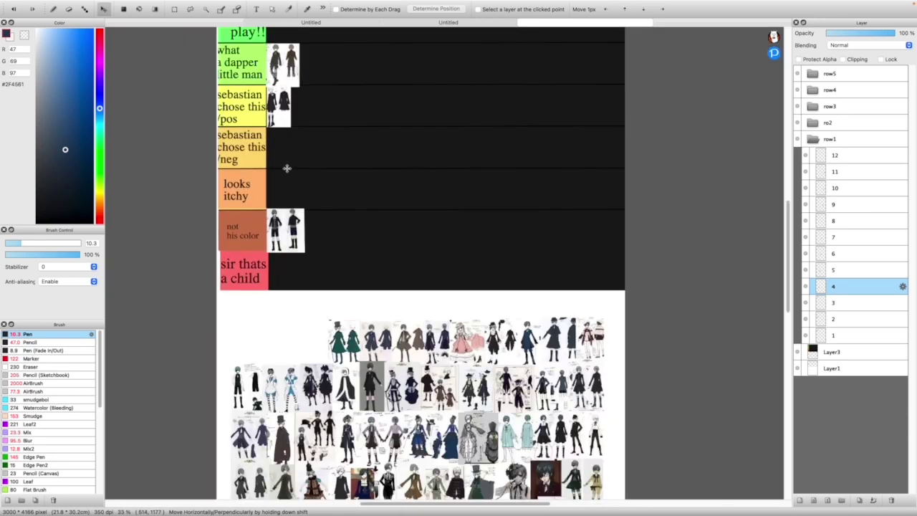
pyautogui.moveTo(350, 322); pyautogui.dragTo(307, 46)
# Select layer 5 and shift the navy tailcoat outfit slightly up and to the left, apart from the brown coat outfit
pyautogui.scroll(6, 395, 352)
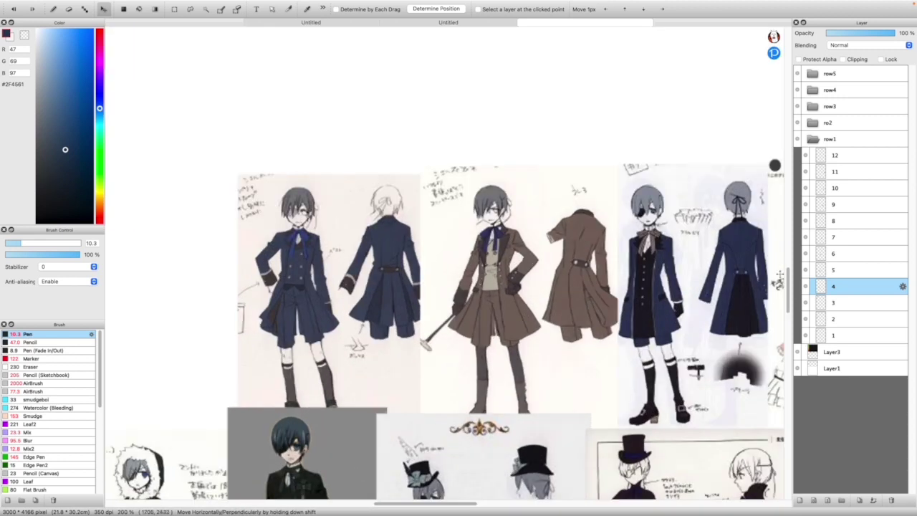
pyautogui.keyDown('ctrl'); pyautogui.click(275, 265); pyautogui.keyUp('ctrl')
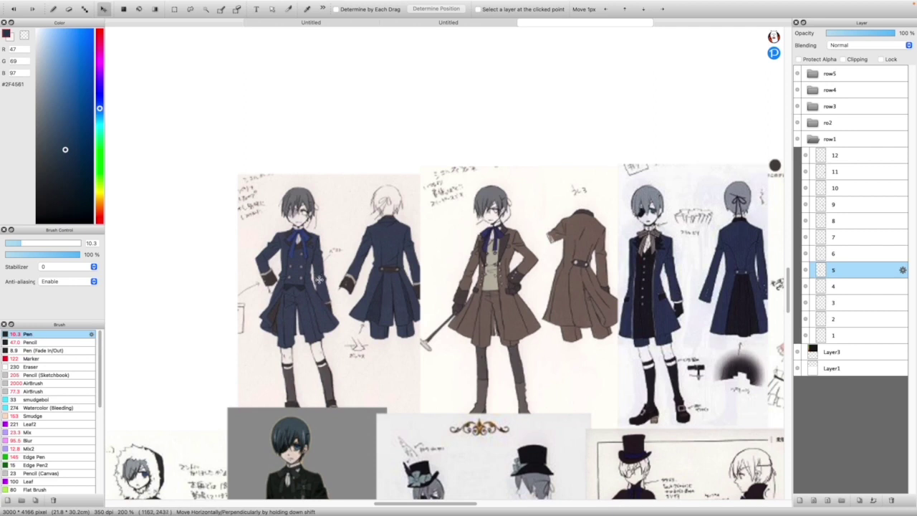
pyautogui.moveTo(353, 271); pyautogui.dragTo(223, 265)
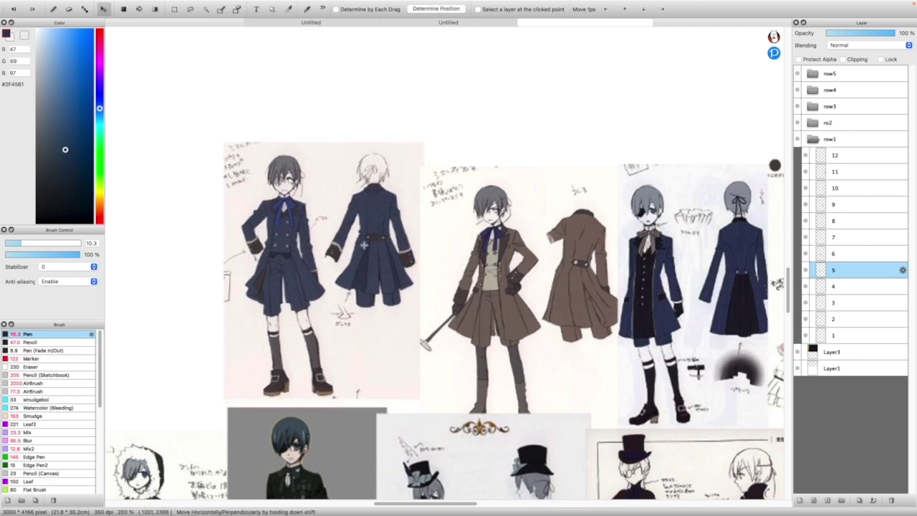
pyautogui.moveTo(316, 249); pyautogui.dragTo(314, 236)
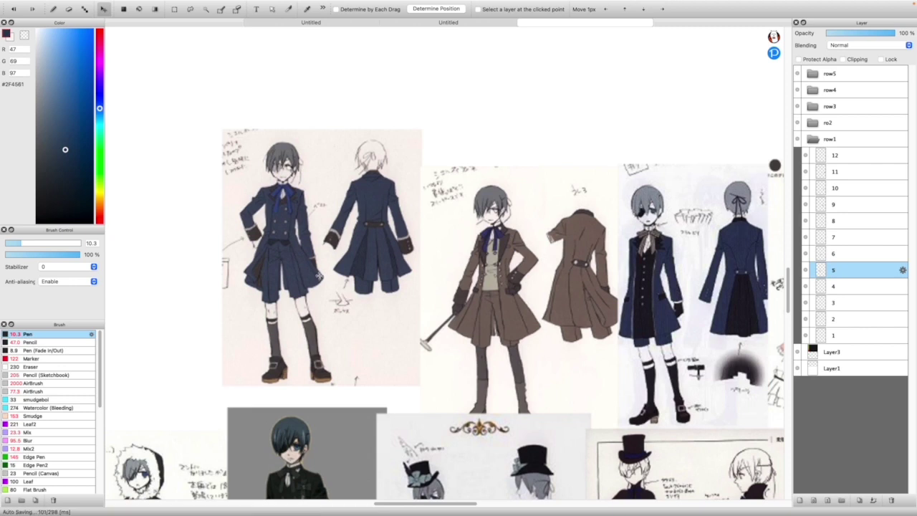
pyautogui.moveTo(318, 276); pyautogui.dragTo(320, 270)
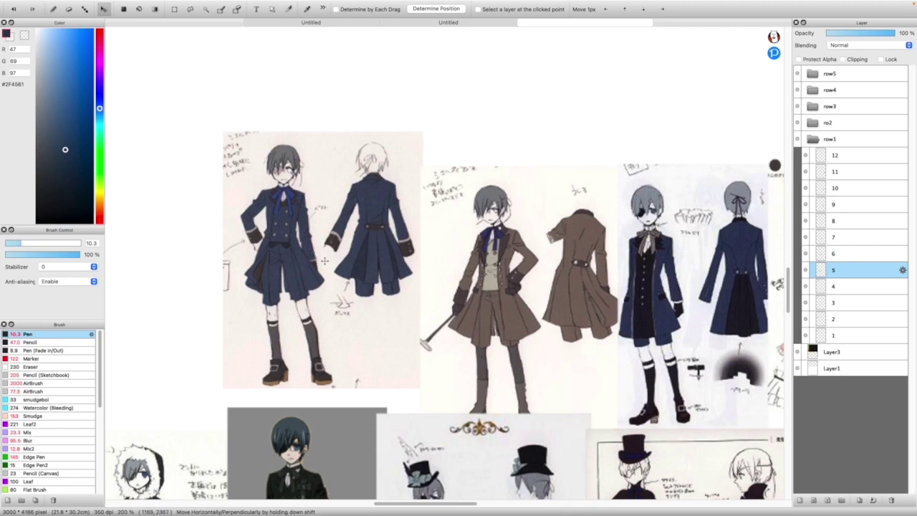
# Move the navy tailcoat outfit on layer 5 to the start of the "cos play!!" tier
pyautogui.scroll(2, 290, 377)
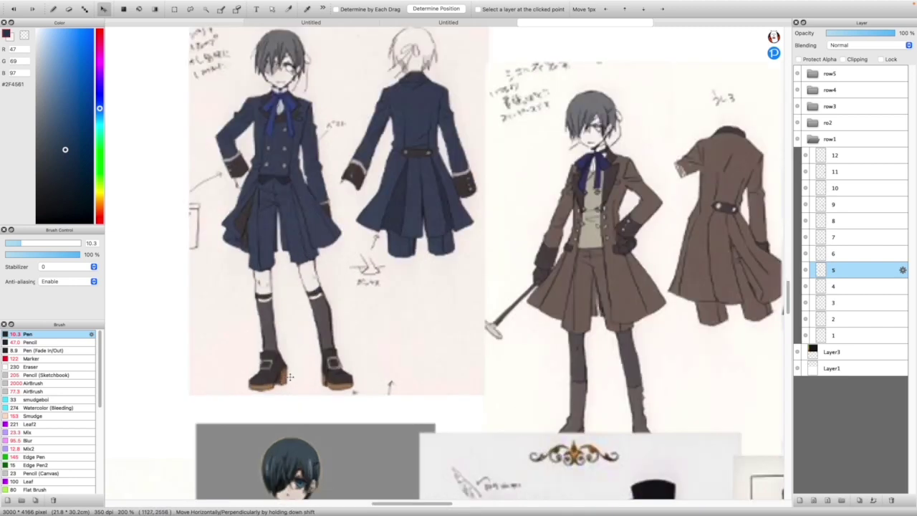
pyautogui.scroll(-4, 302, 244)
pyautogui.scroll(2, 308, 207)
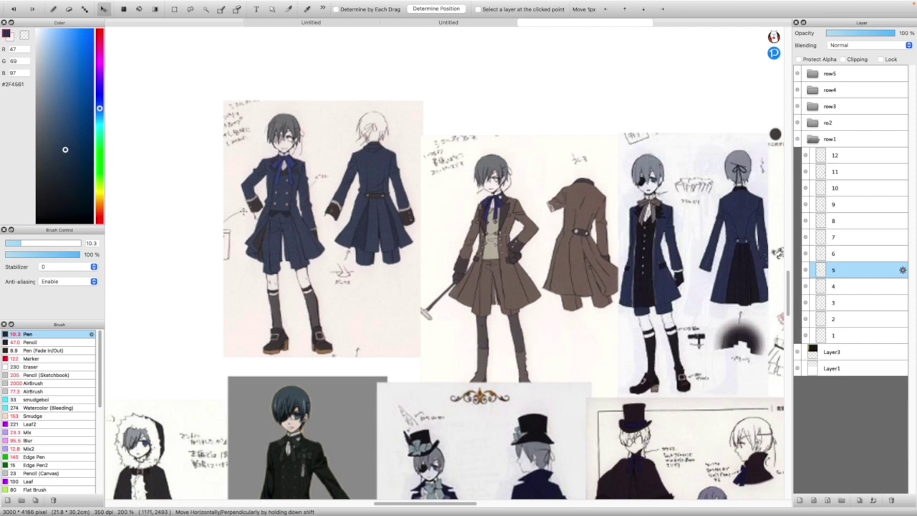
pyautogui.scroll(-6, 321, 241)
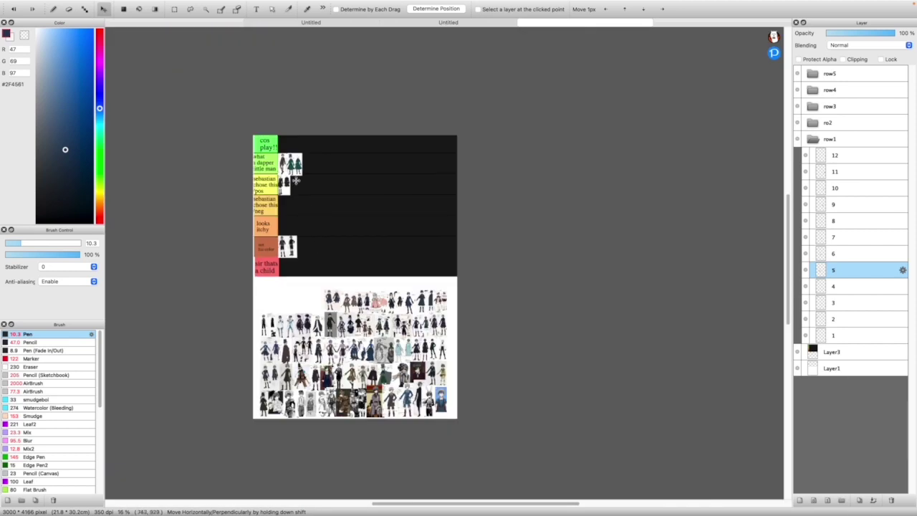
pyautogui.scroll(1, 296, 179)
pyautogui.moveTo(365, 414); pyautogui.dragTo(277, 101)
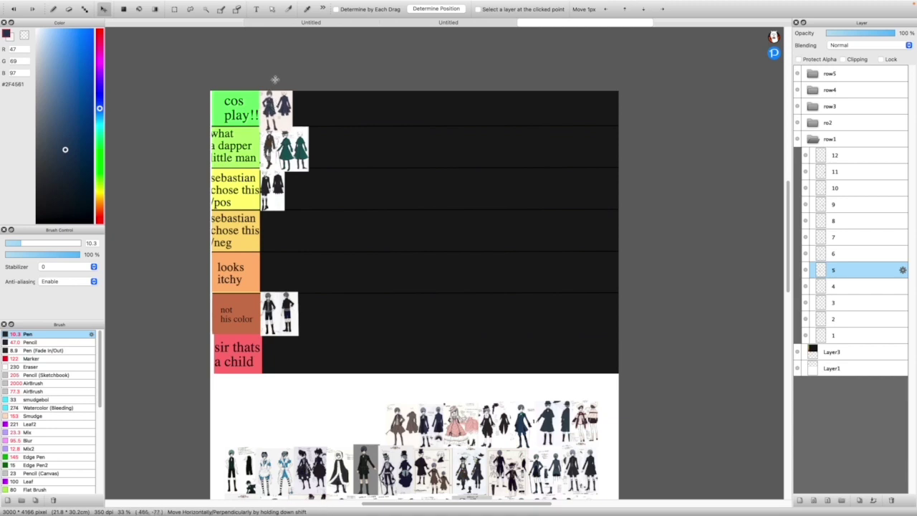
# Scale down the navy tailcoat outfit with a transform and fit it inside the "cos play!!" row, against the tier label
pyautogui.scroll(3, 274, 80)
pyautogui.press('super+t')
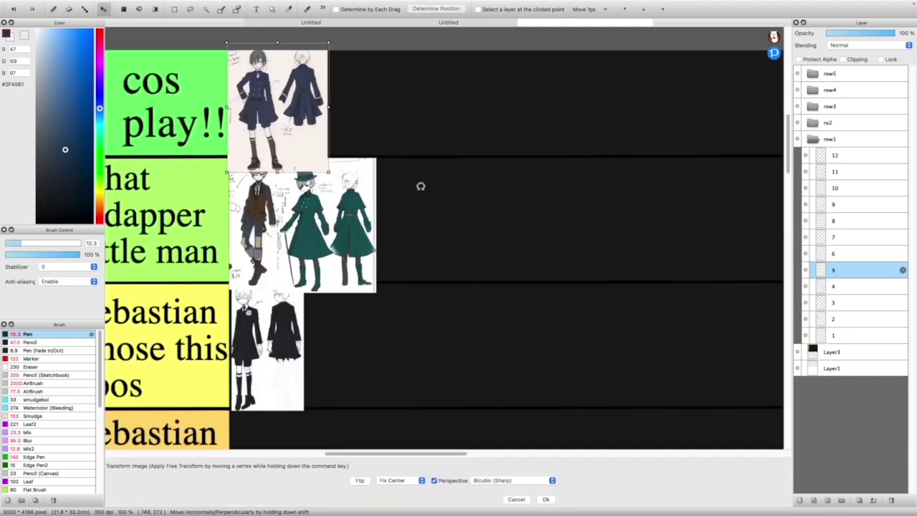
pyautogui.moveTo(328, 172); pyautogui.dragTo(290, 127)
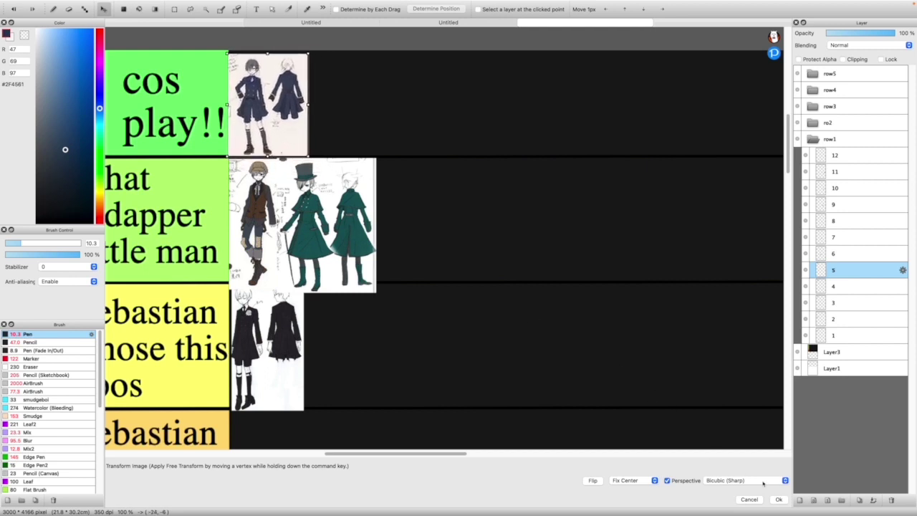
pyautogui.click(779, 501)
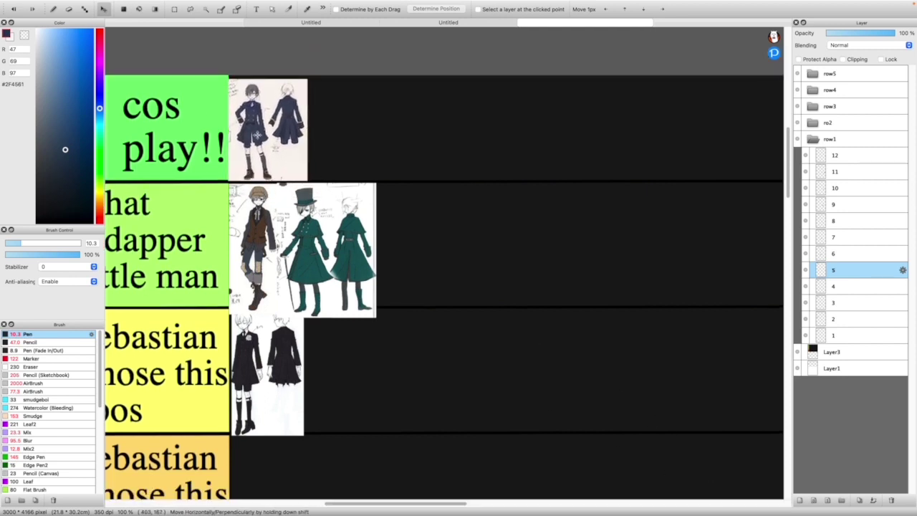
# Select layer 6 and pull the brown coat outfit with the cane up and left, clear of the unranked row
pyautogui.scroll(-3, 254, 121)
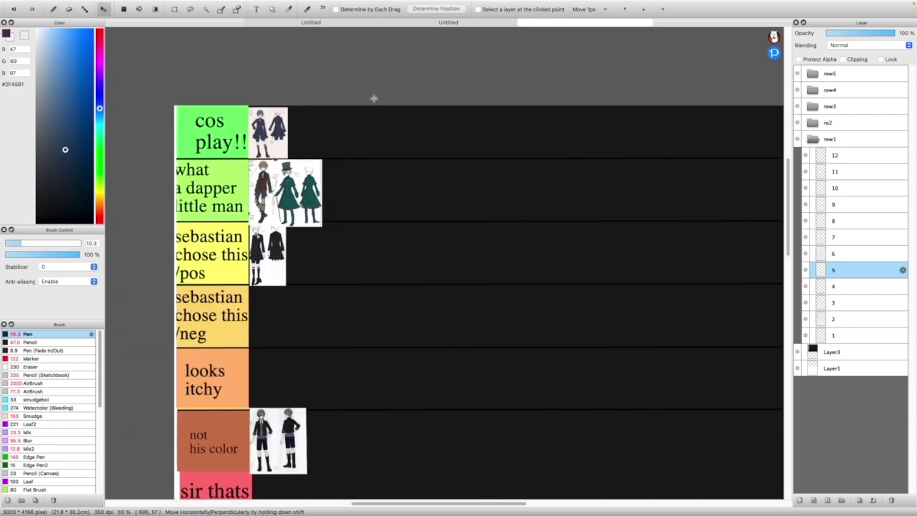
pyautogui.scroll(3, 275, 156)
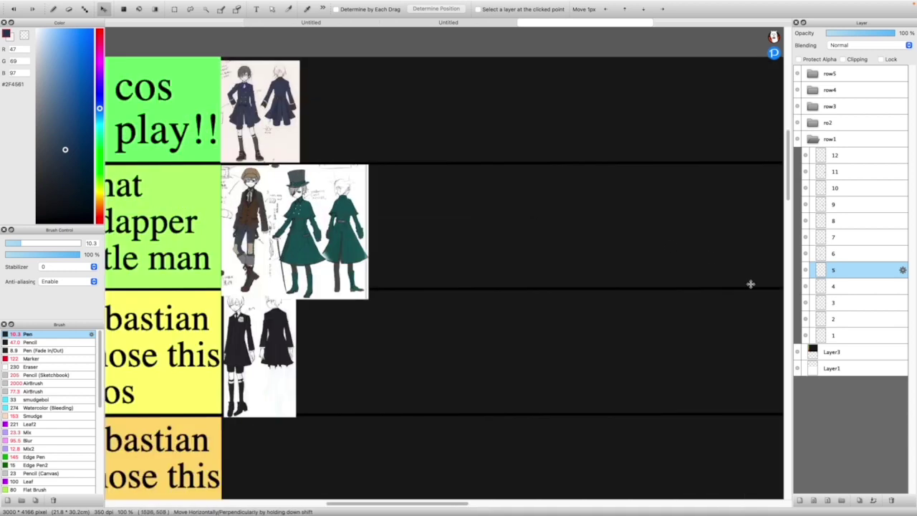
pyautogui.scroll(-10, 788, 194)
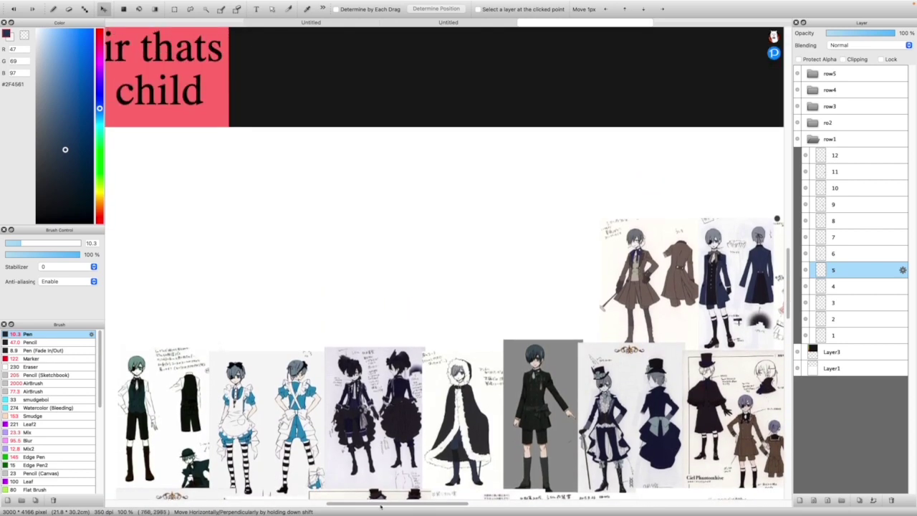
pyautogui.moveTo(380, 506); pyautogui.dragTo(441, 506)
pyautogui.click(822, 254)
pyautogui.moveTo(345, 273); pyautogui.dragTo(326, 247)
pyautogui.scroll(3, 328, 242)
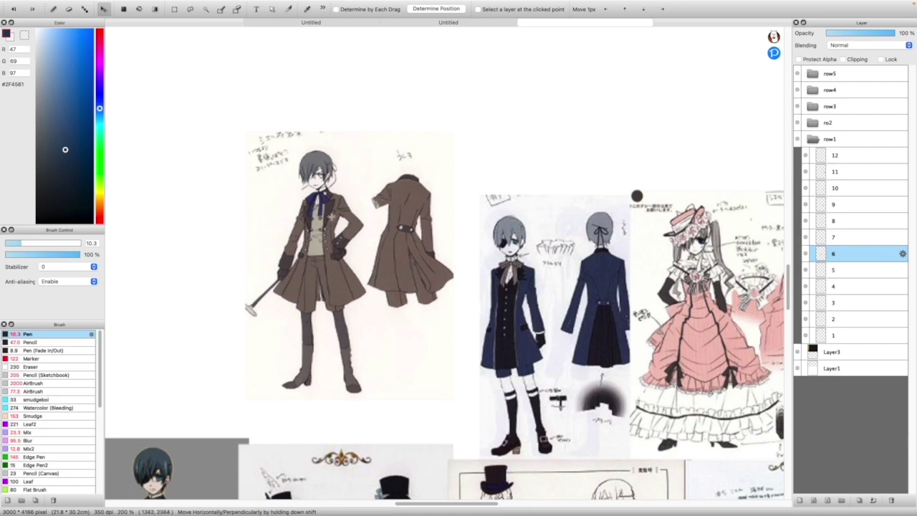
pyautogui.moveTo(330, 224); pyautogui.dragTo(330, 221)
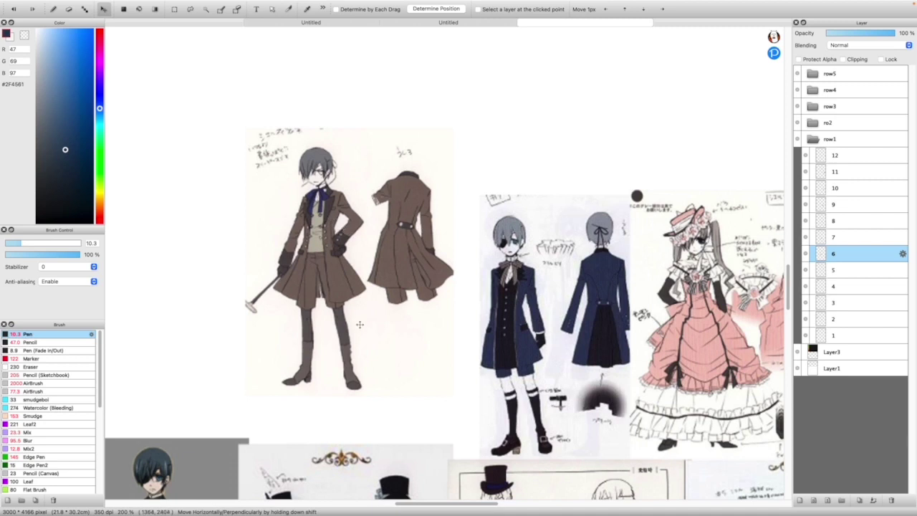
# Move the brown coat outfit on layer 6 into the "not his color" tier, directly right of the black jacket outfit
pyautogui.scroll(-5, 356, 320)
pyautogui.scroll(2, 183, 206)
pyautogui.moveTo(380, 322); pyautogui.dragTo(253, 169)
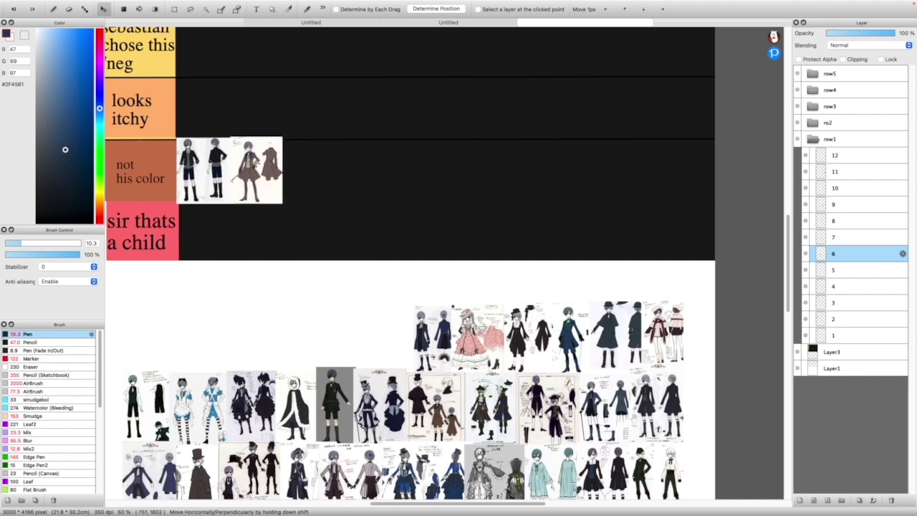
pyautogui.scroll(-3, 293, 213)
pyautogui.scroll(3, 294, 212)
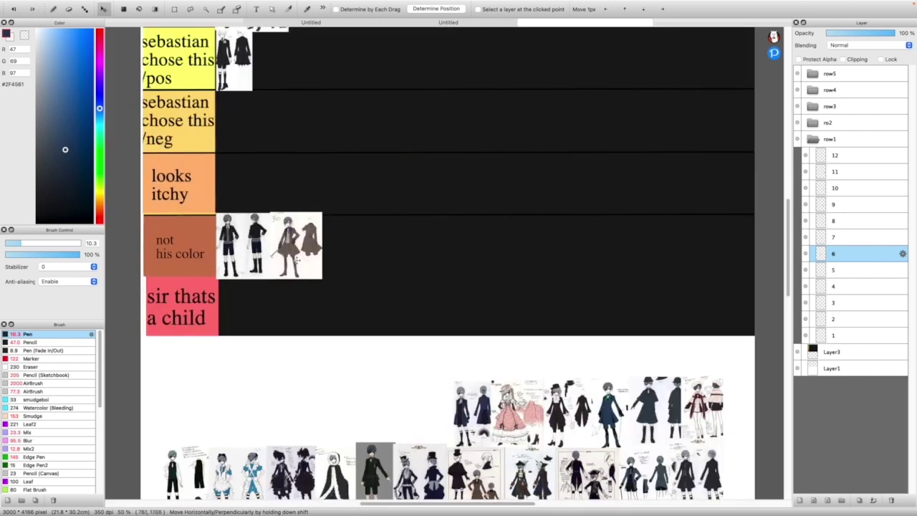
pyautogui.scroll(3, 296, 261)
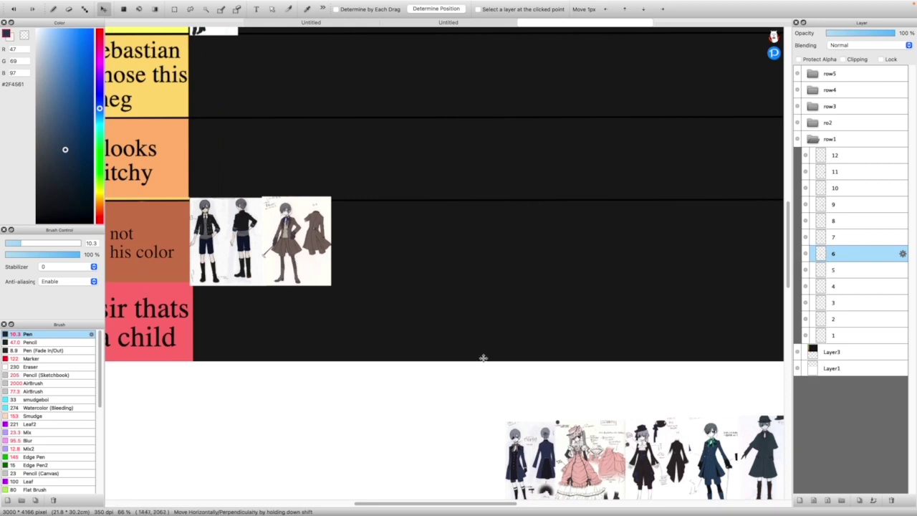
pyautogui.scroll(3, 302, 242)
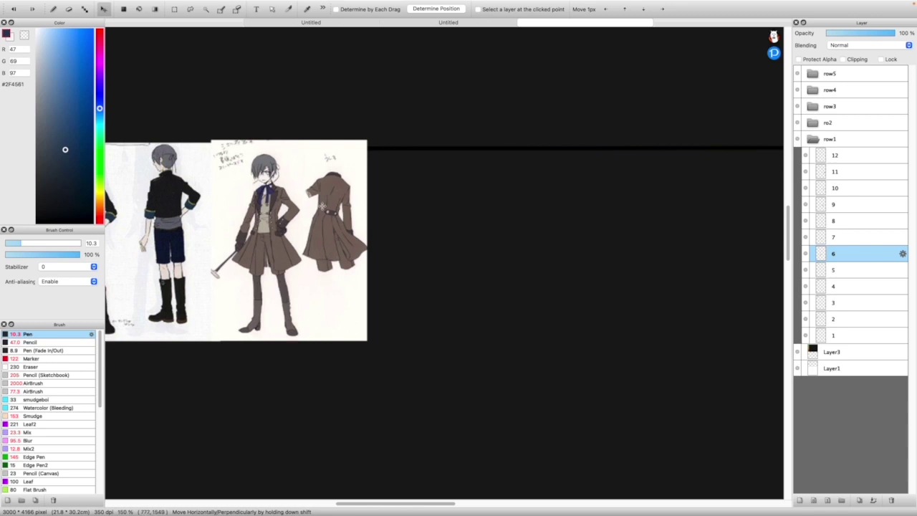
pyautogui.scroll(-5, 791, 251)
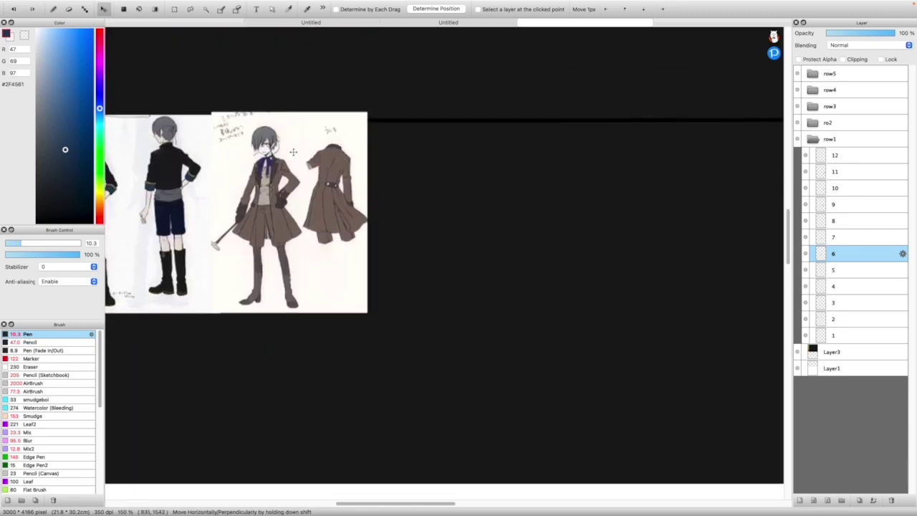
pyautogui.scroll(3, 312, 152)
pyautogui.scroll(-4, 266, 153)
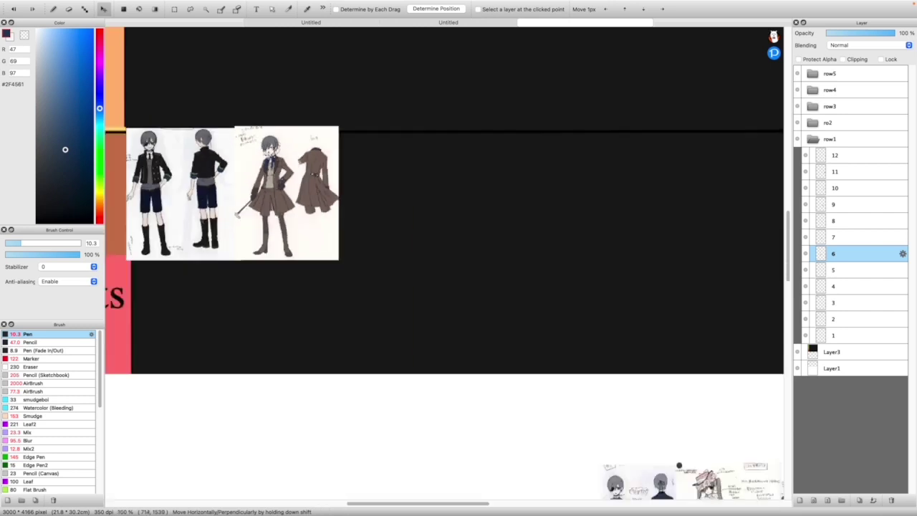
pyautogui.scroll(2, 266, 153)
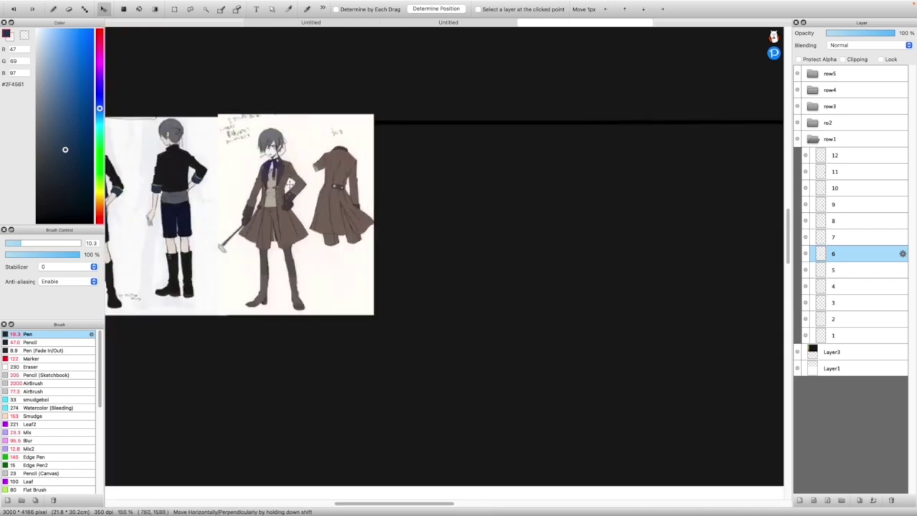
pyautogui.moveTo(787, 252); pyautogui.dragTo(767, 225)
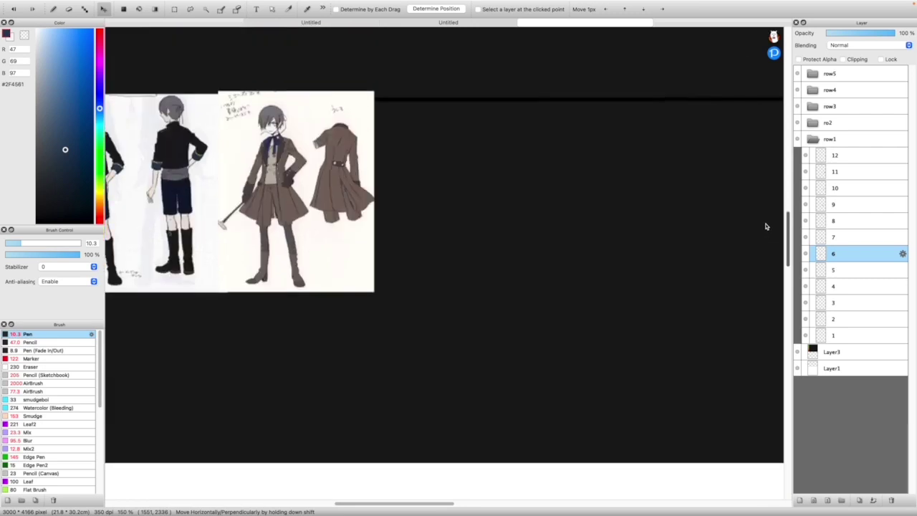
pyautogui.scroll(1, 270, 281)
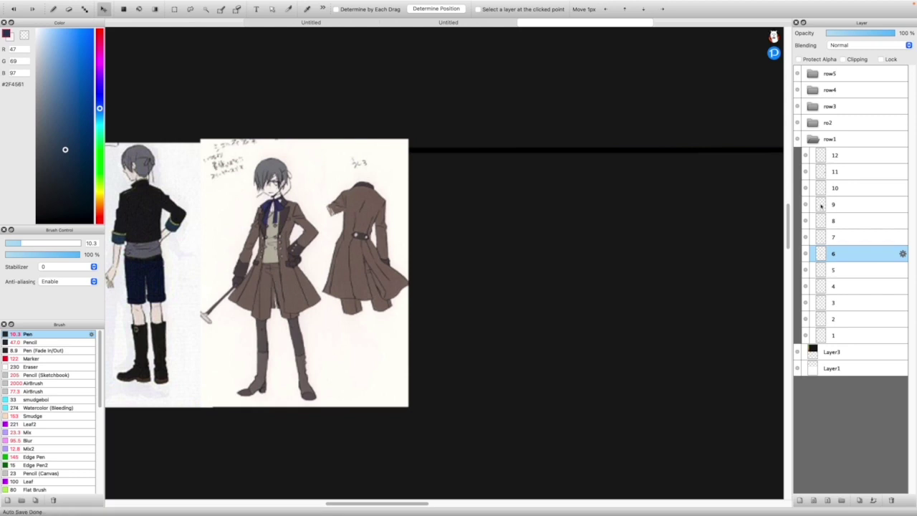
# Move the navy coat outfit on layer 7 into the "sebastian chose this /pos" tier, directly right of the black outfit
pyautogui.scroll(-10, 773, 328)
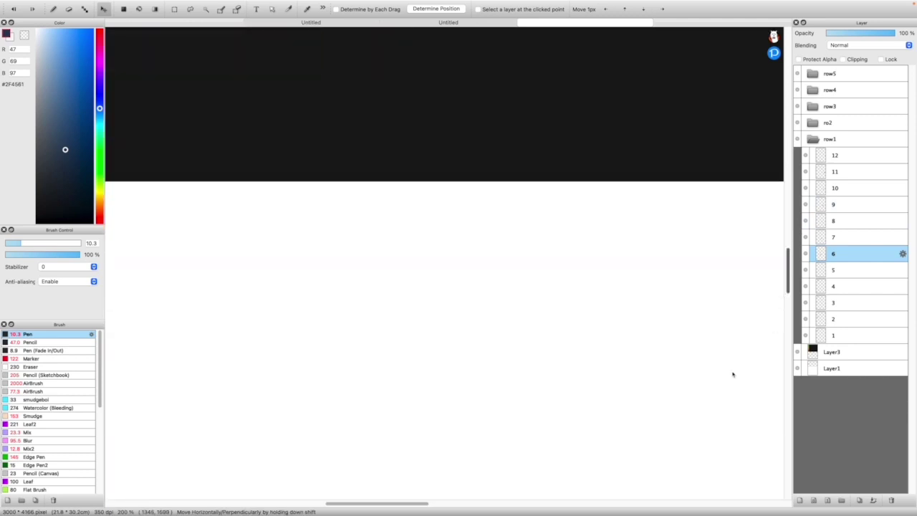
pyautogui.scroll(-5, 774, 328)
pyautogui.moveTo(370, 503); pyautogui.dragTo(470, 487)
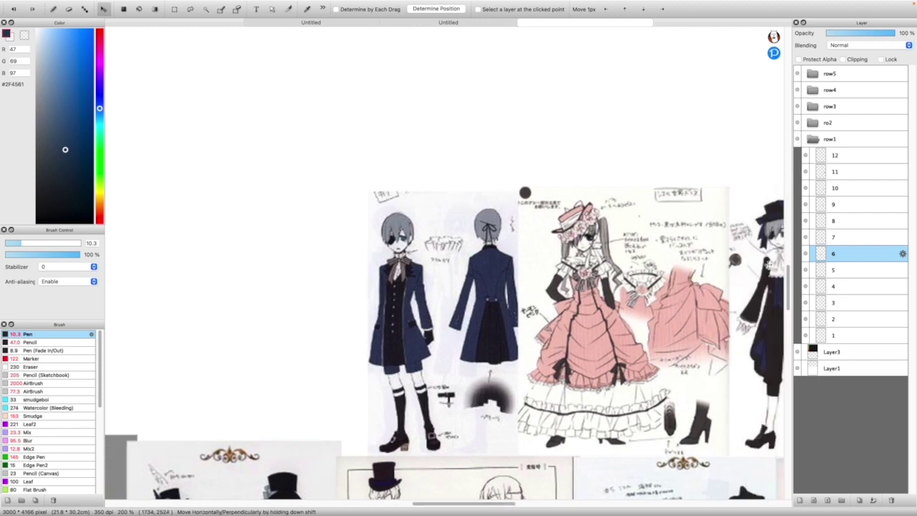
pyautogui.click(833, 237)
pyautogui.moveTo(434, 317); pyautogui.dragTo(396, 290)
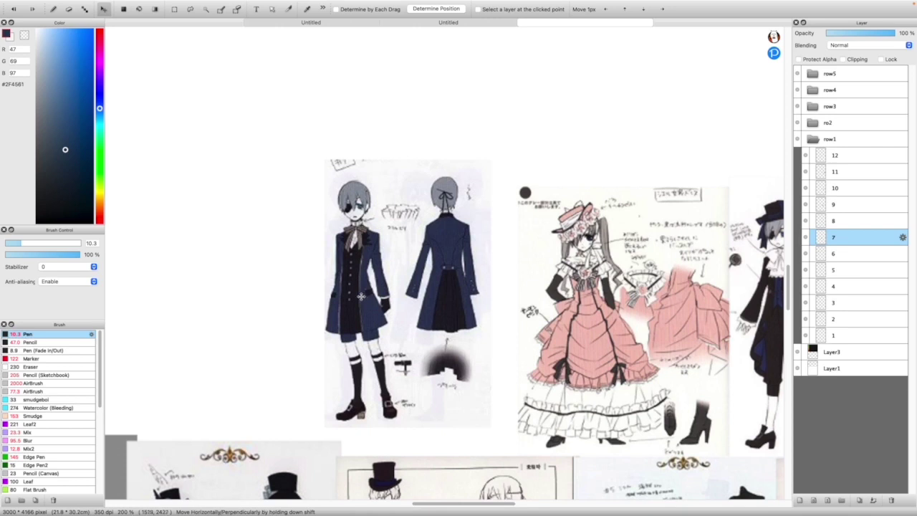
pyautogui.scroll(-10, 371, 377)
pyautogui.scroll(4, 387, 362)
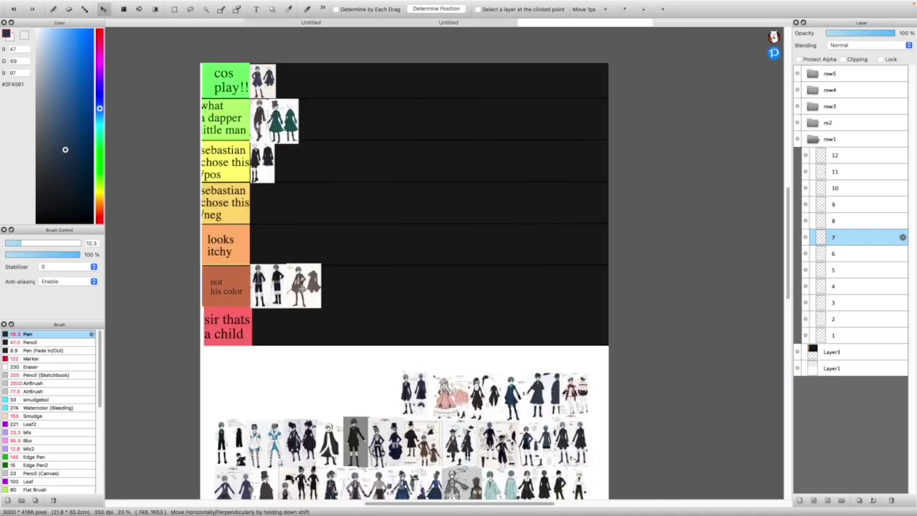
pyautogui.moveTo(412, 390); pyautogui.dragTo(277, 167)
# Select layer 8 and shift the pink dress outfit slightly up and left within the unranked row
pyautogui.scroll(6, 465, 415)
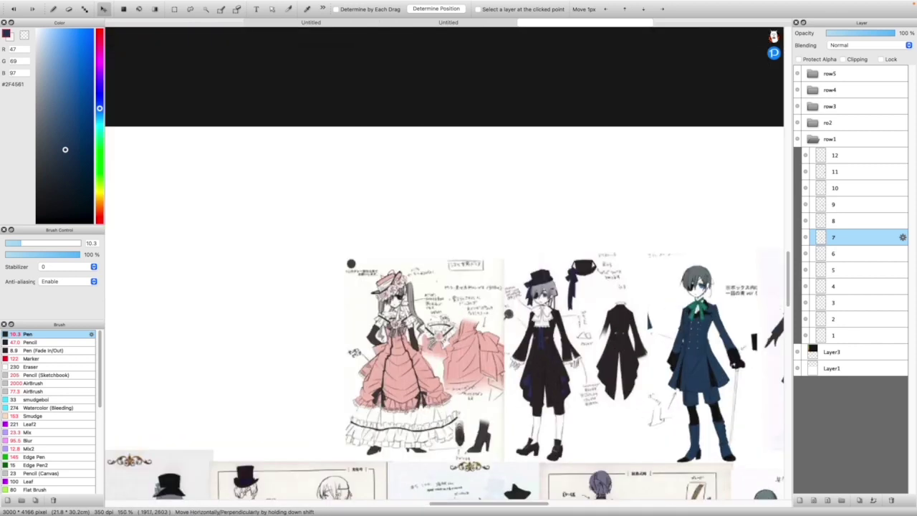
pyautogui.scroll(1, 473, 484)
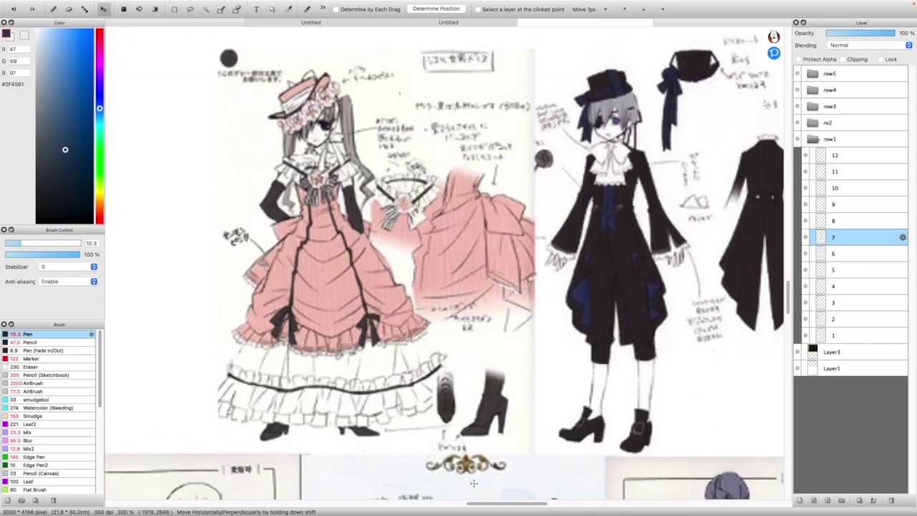
pyautogui.click(831, 222)
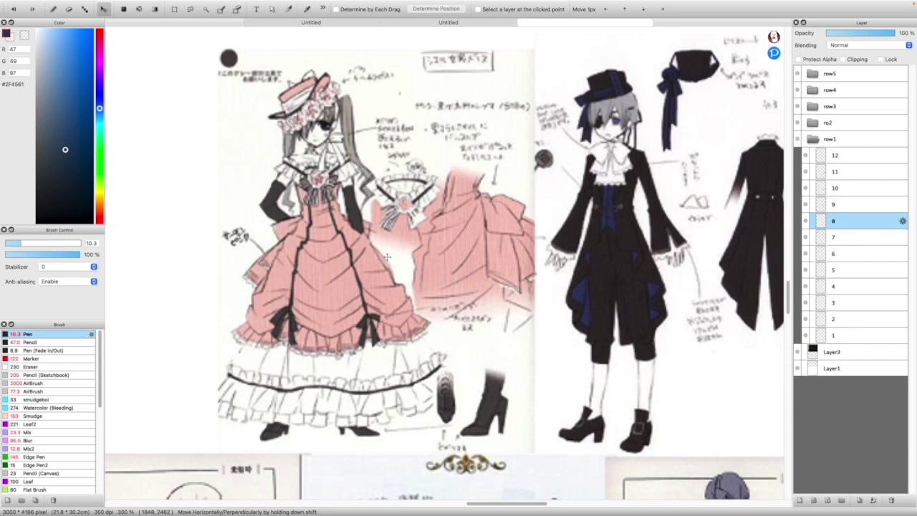
pyautogui.moveTo(388, 265); pyautogui.dragTo(410, 230)
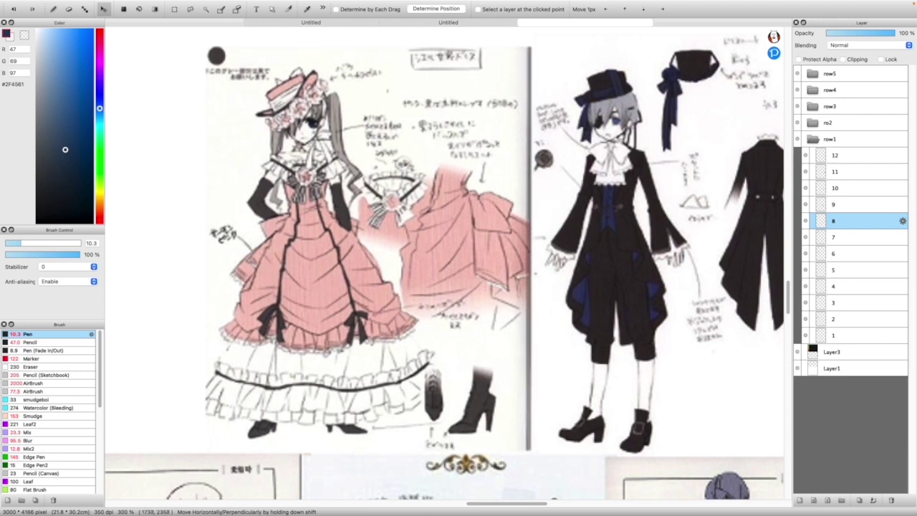
# Examine the details of the pink dress outfit and the black outfit beside it in the unranked row
pyautogui.hotkey('ctrl', '-')
pyautogui.hotkey('ctrl', '-')
pyautogui.hotkey('ctrl', '-')
pyautogui.hotkey('ctrl', '-')
pyautogui.hotkey('ctrl', '+')
pyautogui.hotkey('ctrl', '+')
pyautogui.hotkey('ctrl', '+')
pyautogui.hotkey('ctrl', '+')
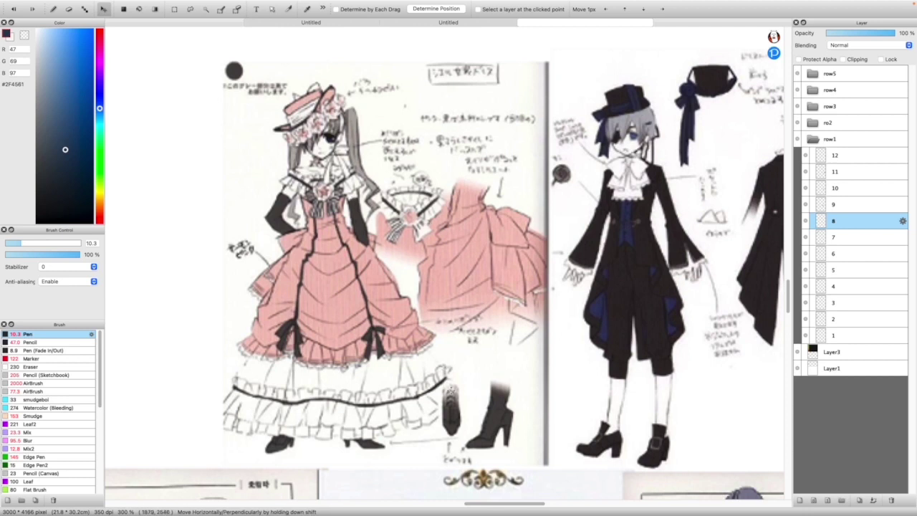
pyautogui.scroll(2, 475, 421)
pyautogui.scroll(-3, 506, 433)
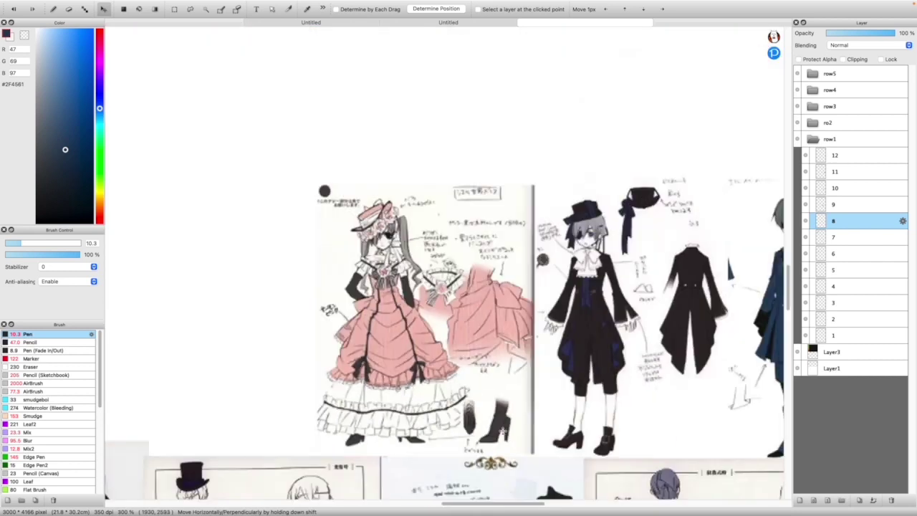
pyautogui.scroll(1, 503, 456)
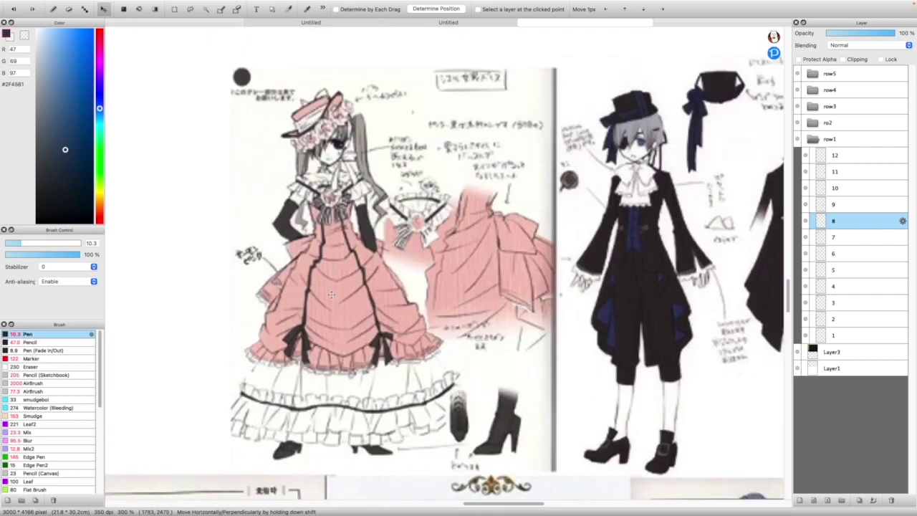
# Move the pink dress outfit on layer 8 to the start of the "looks itchy" tier
pyautogui.scroll(-8, 331, 294)
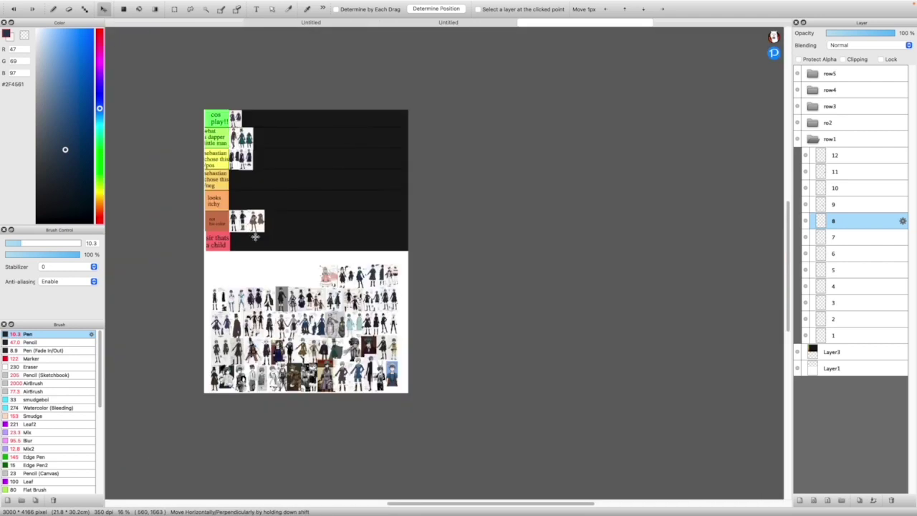
pyautogui.scroll(3, 255, 236)
pyautogui.moveTo(390, 298); pyautogui.dragTo(210, 160)
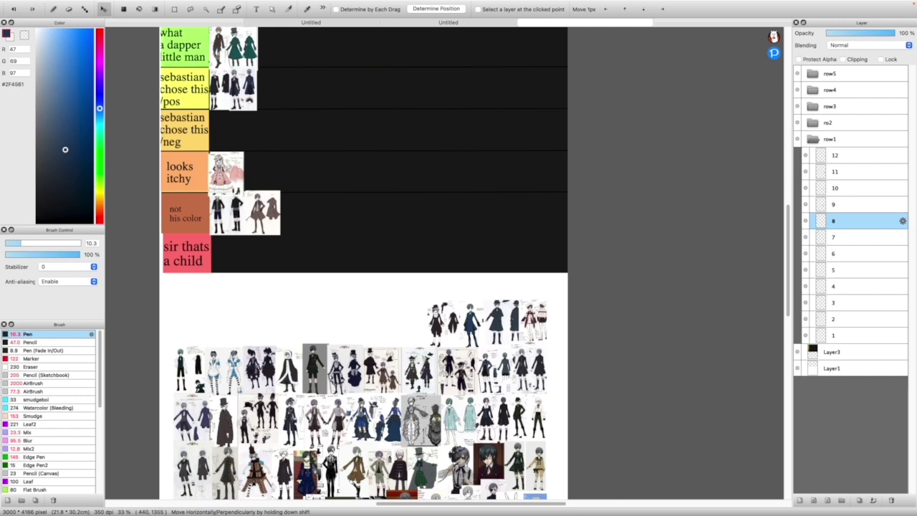
# Scale down the pink dress outfit with a transform and fit it inside the "looks itchy" row, against the tier label
pyautogui.scroll(2, 210, 148)
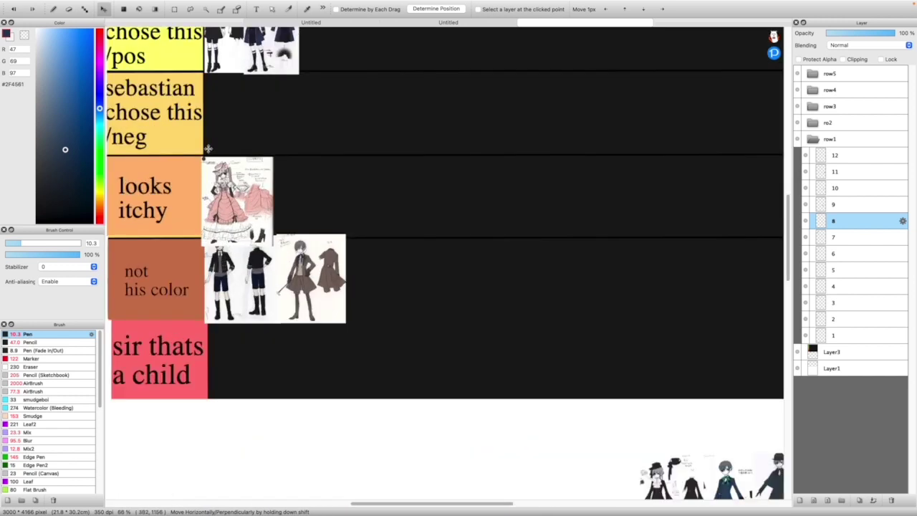
pyautogui.press('super+t')
pyautogui.moveTo(271, 133); pyautogui.dragTo(265, 133)
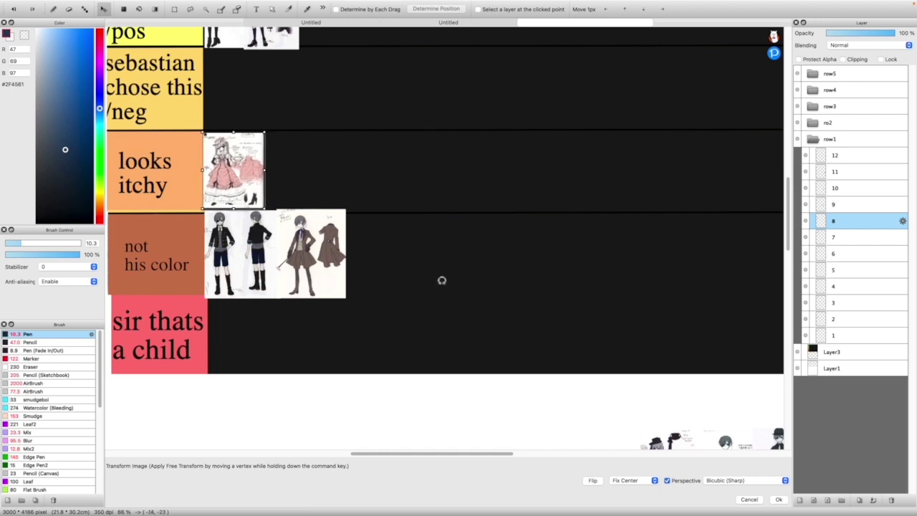
pyautogui.click(778, 499)
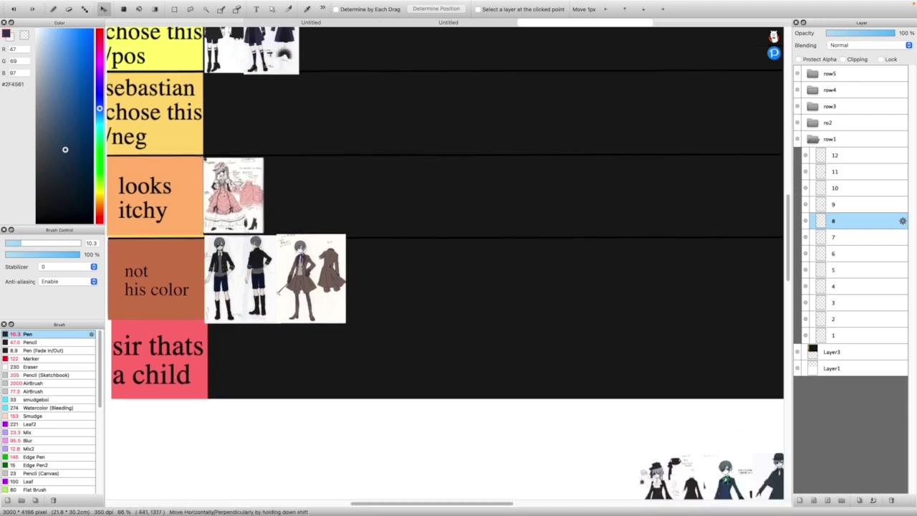
# Examine the pink dress in its tier, the remaining unranked outfits and the tiers filled so far
pyautogui.scroll(3, 210, 177)
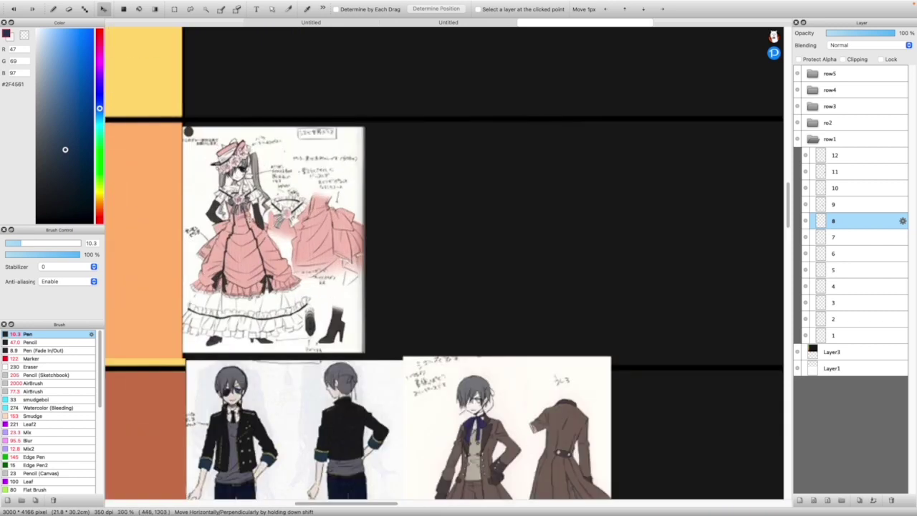
pyautogui.scroll(-4, 187, 132)
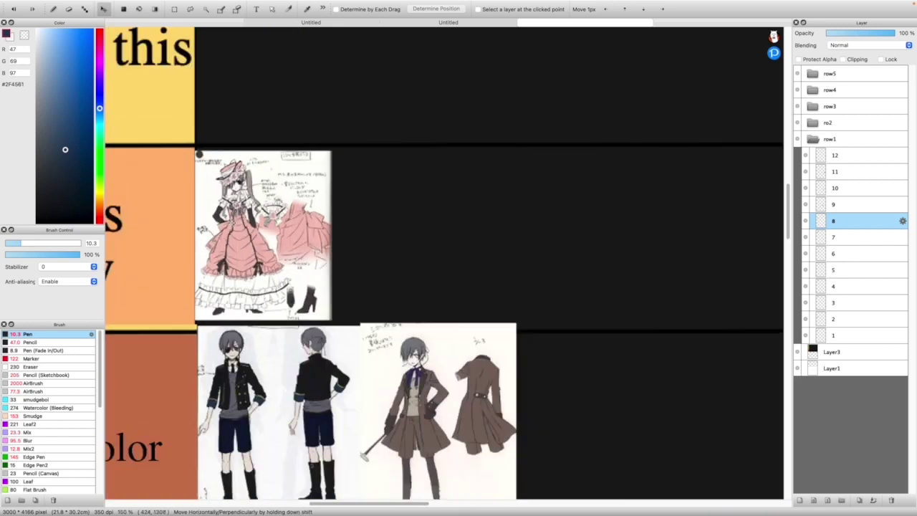
pyautogui.scroll(2, 487, 409)
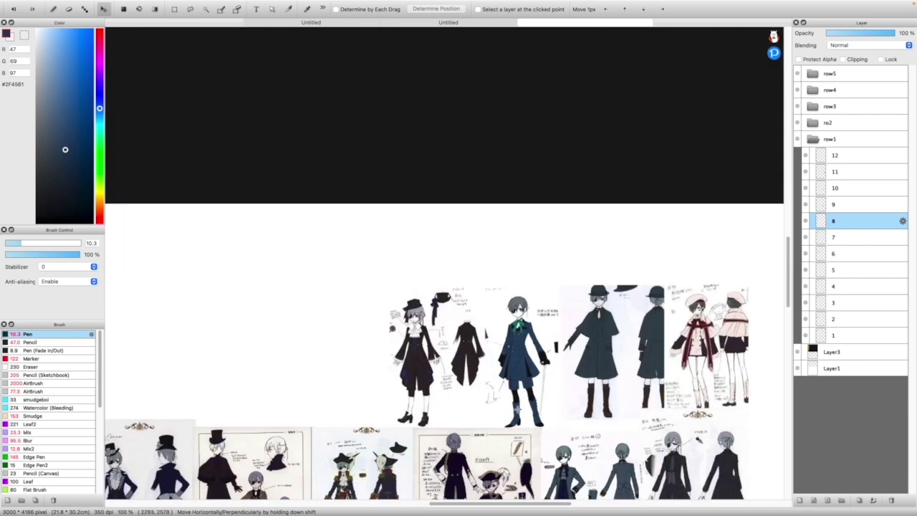
pyautogui.scroll(-3, 516, 410)
pyautogui.scroll(3, 404, 155)
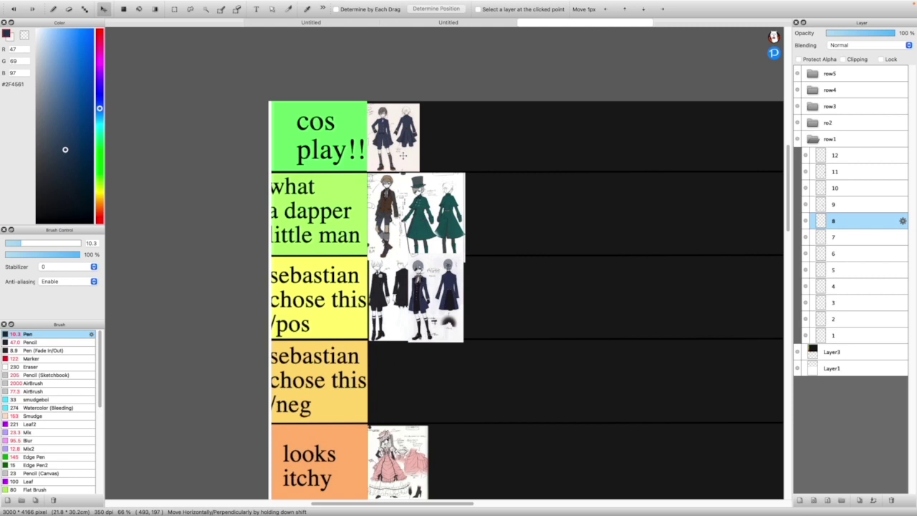
pyautogui.scroll(-2, 406, 166)
pyautogui.scroll(-1, 520, 325)
pyautogui.scroll(1, 616, 436)
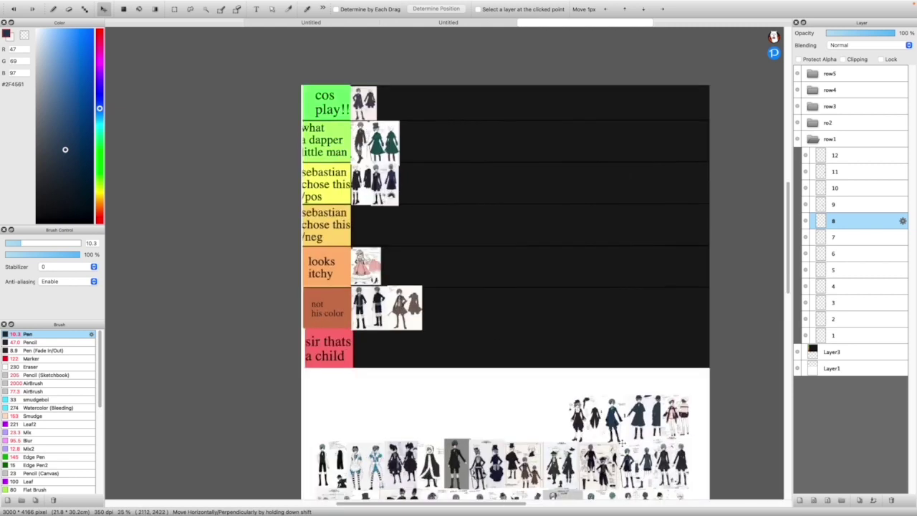
# Move the black outfit with the small hat on layer 9 into the "what a dapper little man" tier, right of the green coat outfit
pyautogui.scroll(5, 622, 442)
pyautogui.scroll(1, 544, 425)
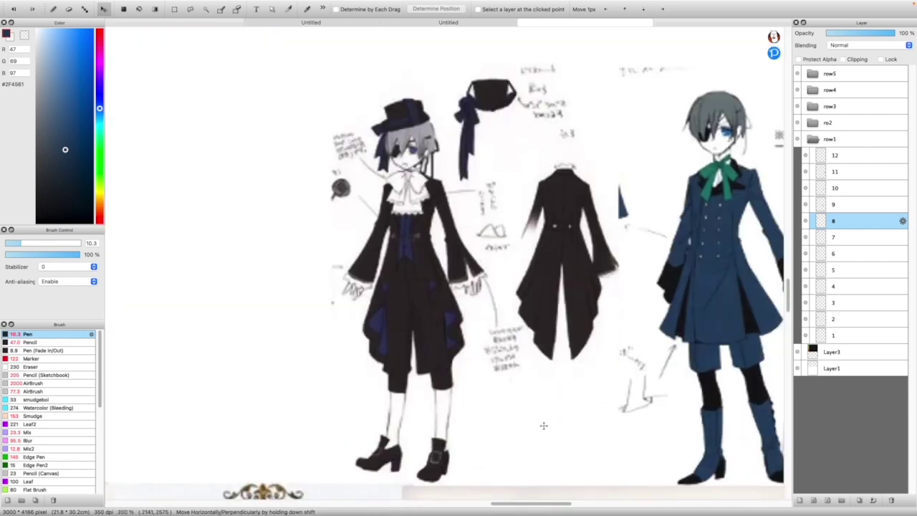
pyautogui.moveTo(402, 239)
pyautogui.mouseDown()
pyautogui.moveTo(370, 220)
pyautogui.moveTo(388, 239)
pyautogui.mouseUp()
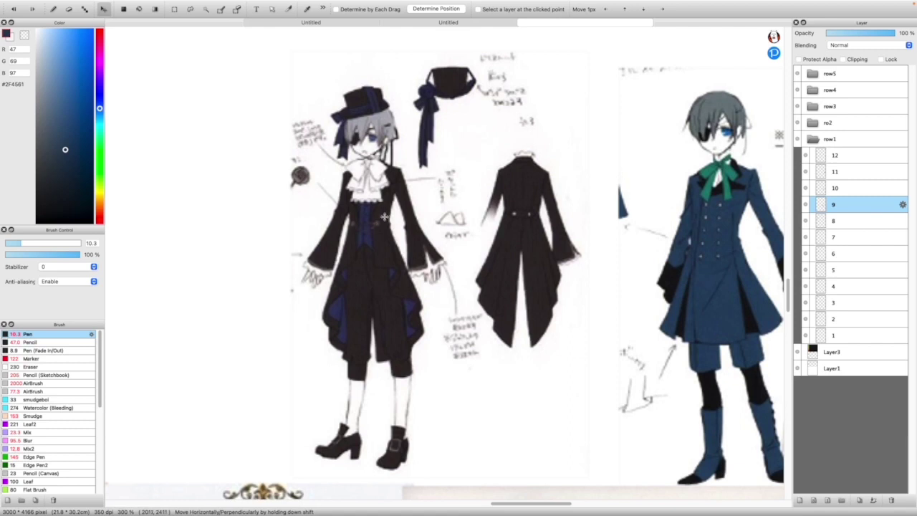
pyautogui.moveTo(389, 239)
pyautogui.mouseDown()
pyautogui.moveTo(374, 241)
pyautogui.moveTo(386, 228)
pyautogui.moveTo(405, 241)
pyautogui.mouseUp()
pyautogui.scroll(-10, 406, 241)
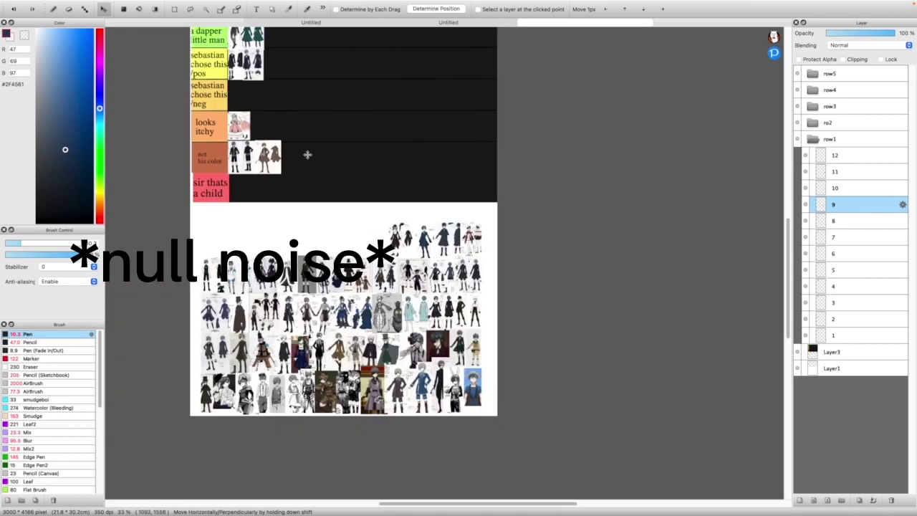
pyautogui.scroll(2, 308, 155)
pyautogui.moveTo(476, 346)
pyautogui.mouseDown()
pyautogui.moveTo(333, 89)
pyautogui.moveTo(298, 71)
pyautogui.mouseUp()
# Select layer 10 and pull the blue coat outfit with the green bow up and left, clear of the unranked row
pyautogui.scroll(2, 294, 54)
pyautogui.scroll(-3, 403, 219)
pyautogui.scroll(3, 501, 310)
pyautogui.scroll(5, 490, 324)
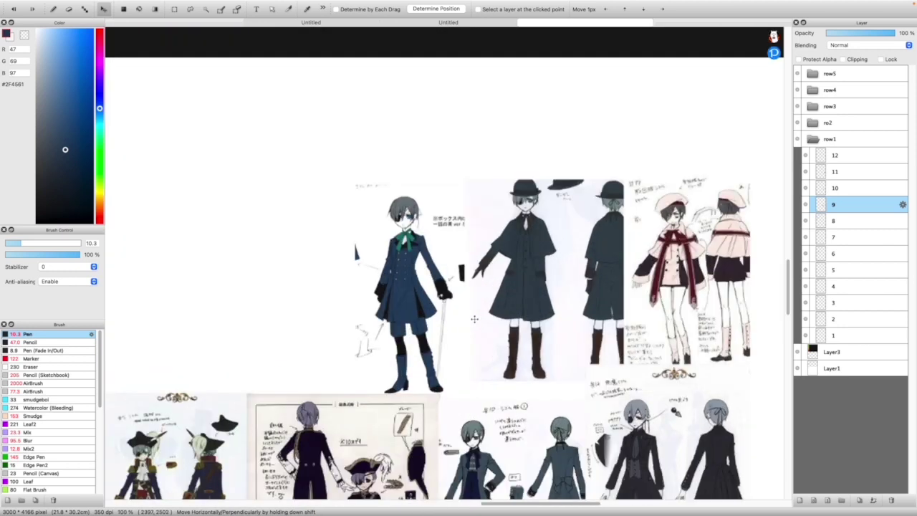
pyautogui.click(412, 270)
pyautogui.moveTo(411, 270)
pyautogui.mouseDown()
pyautogui.moveTo(335, 192)
pyautogui.moveTo(303, 184)
pyautogui.mouseUp()
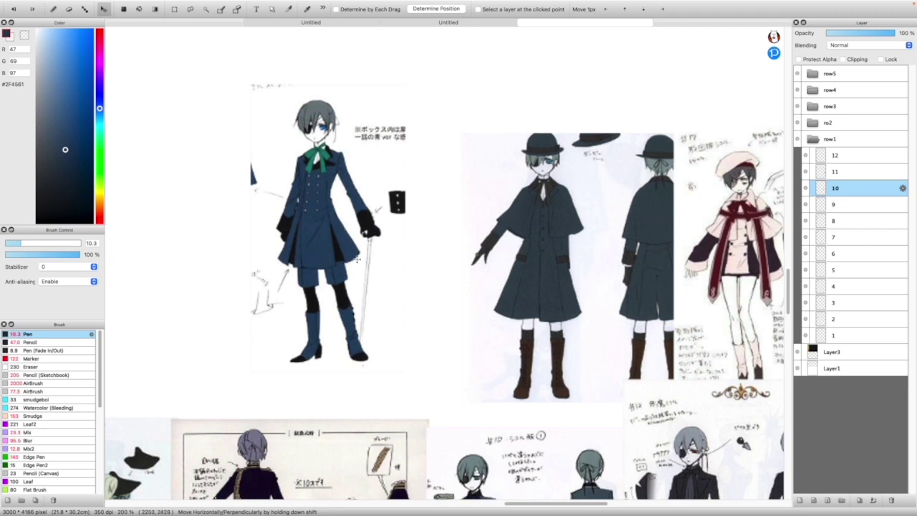
# Check the outfits in the top tiers and shift the blue coat outfit on layer 10 further left in the blank area
pyautogui.scroll(-3, 352, 261)
pyautogui.scroll(-3, 371, 244)
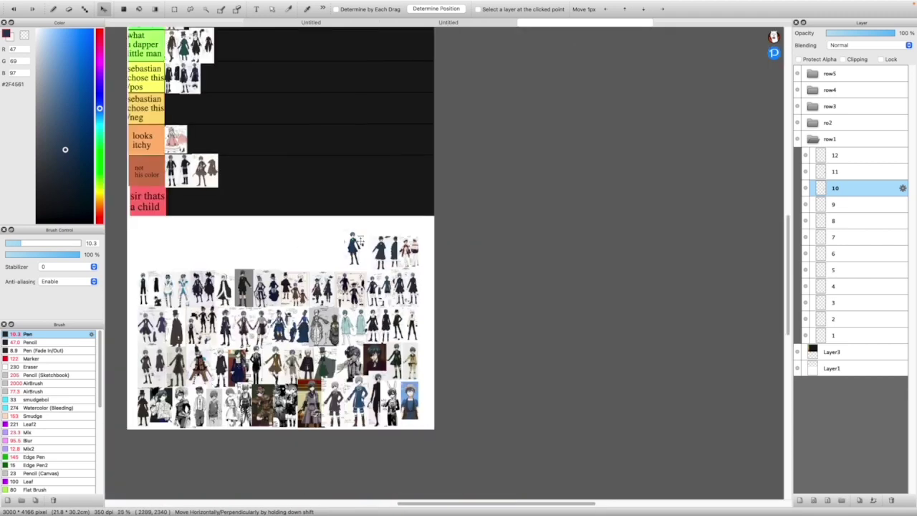
pyautogui.scroll(5, 260, 110)
pyautogui.scroll(2, 207, 114)
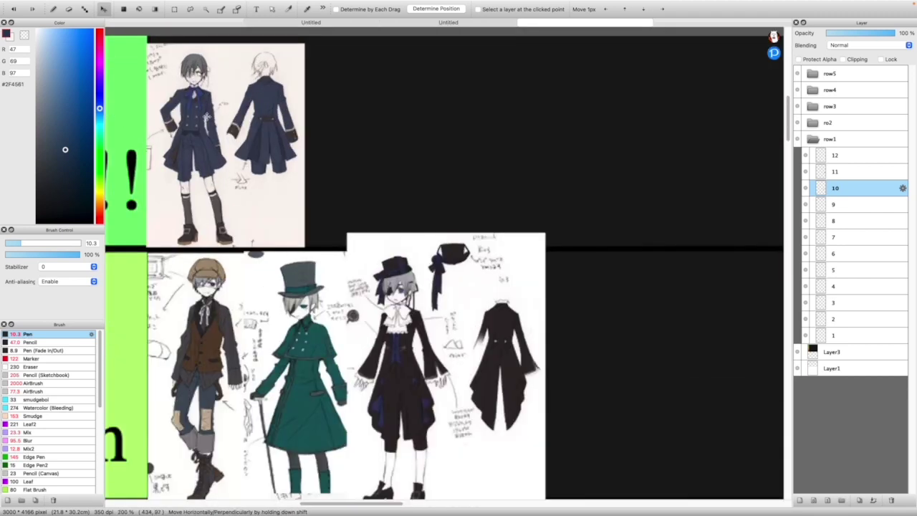
pyautogui.scroll(-5, 207, 115)
pyautogui.scroll(1, 410, 360)
pyautogui.scroll(-1, 410, 360)
pyautogui.scroll(4, 439, 404)
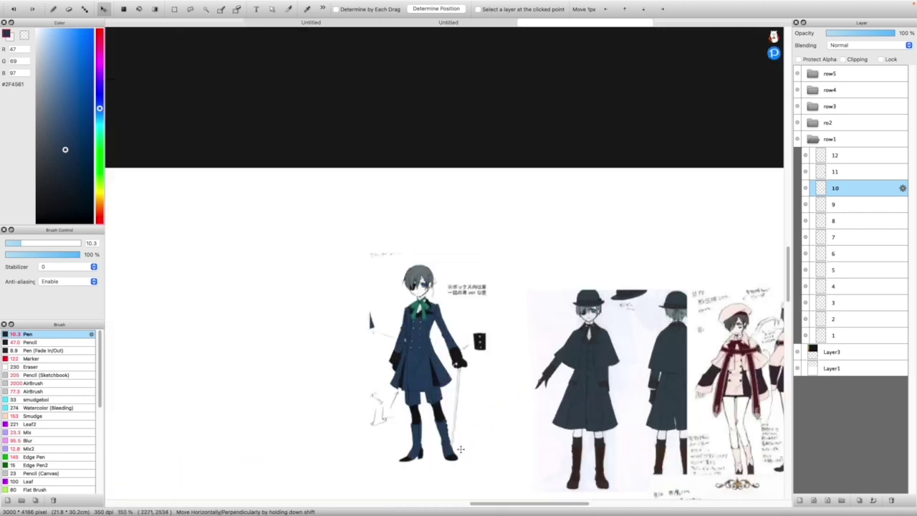
pyautogui.moveTo(439, 323); pyautogui.dragTo(333, 312)
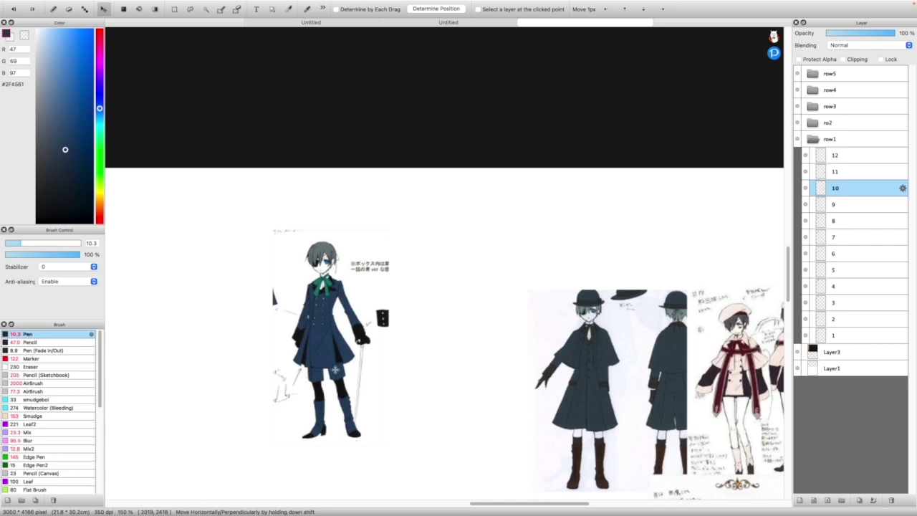
# Move the blue coat outfit with the green bow on layer 10 from the blank area up beside the "what a dapper little man" tier
pyautogui.scroll(-2, 394, 451)
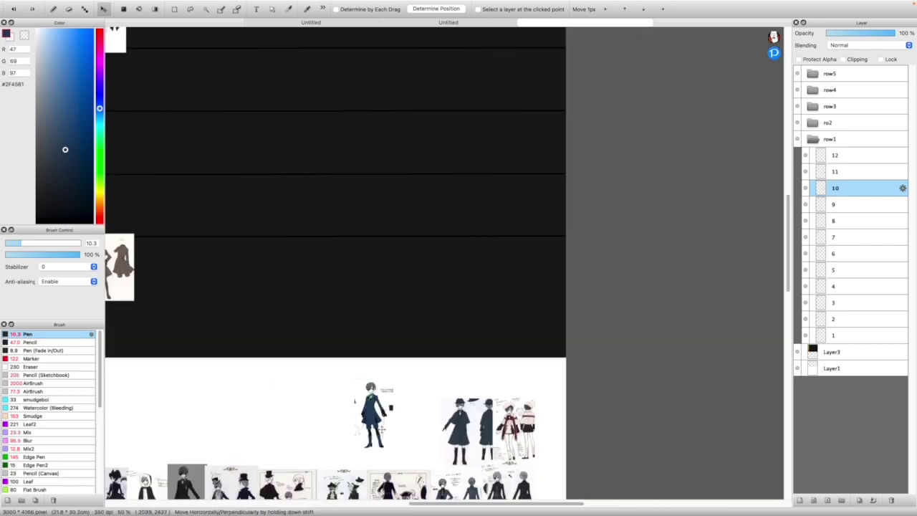
pyautogui.scroll(2, 382, 430)
pyautogui.scroll(1, 356, 401)
pyautogui.moveTo(353, 365); pyautogui.dragTo(299, 244)
pyautogui.scroll(-4, 389, 327)
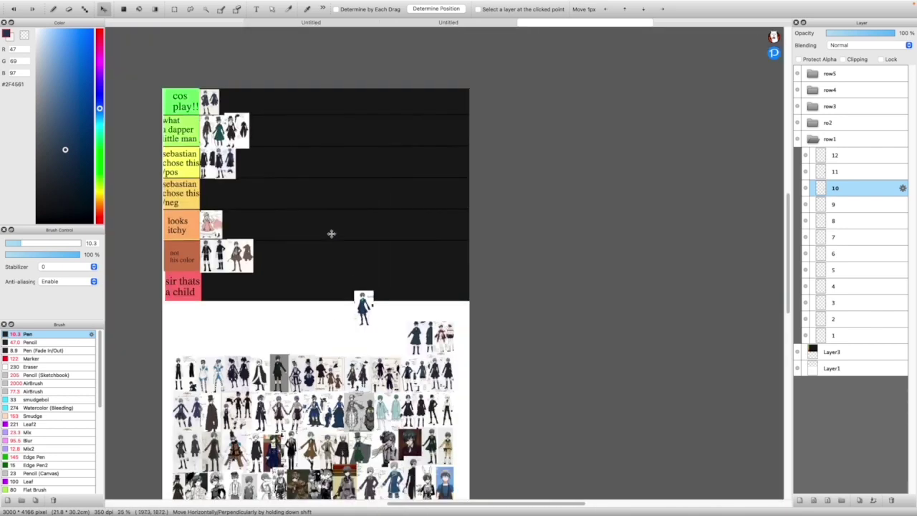
pyautogui.moveTo(413, 358); pyautogui.dragTo(250, 106)
pyautogui.scroll(2, 209, 79)
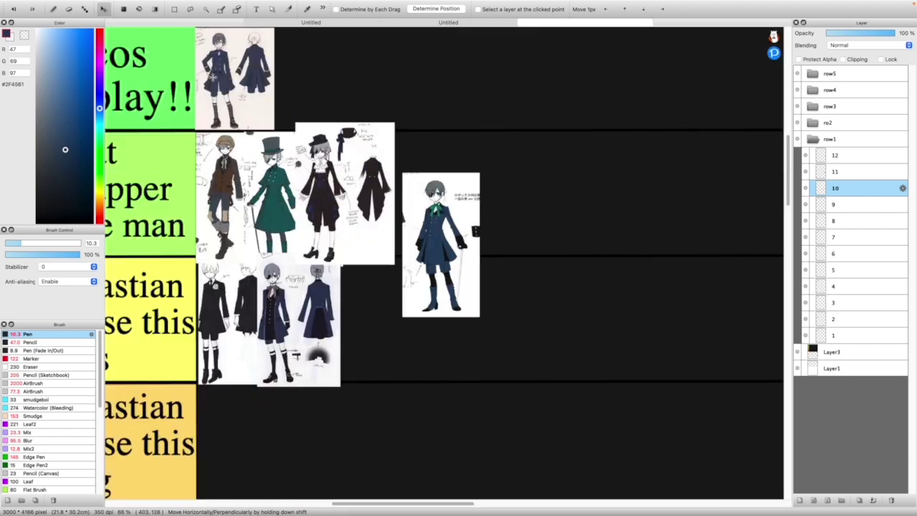
# Shrink the blue coat outfit on layer 10 and fit it into the "cos play!!" tier, directly beside the first outfit's front view
pyautogui.press('super+t')
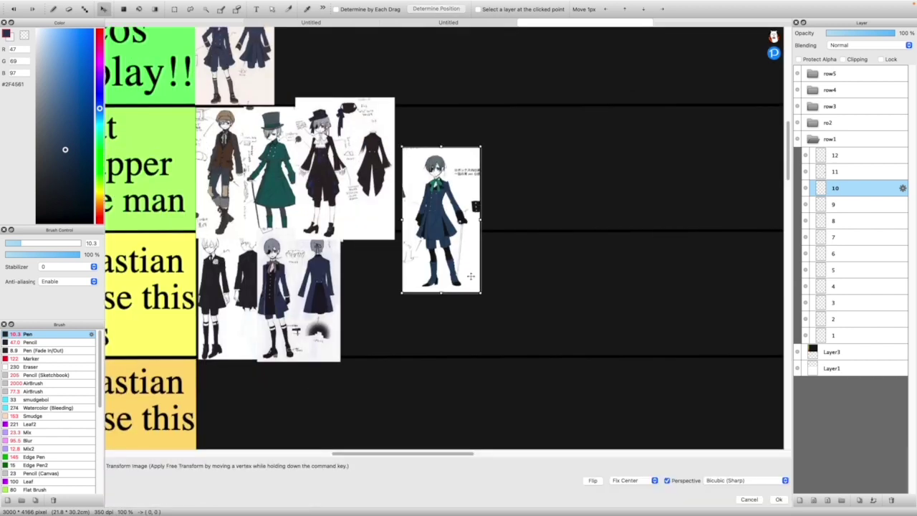
pyautogui.moveTo(479, 292); pyautogui.dragTo(308, 129)
pyautogui.scroll(-1, 308, 129)
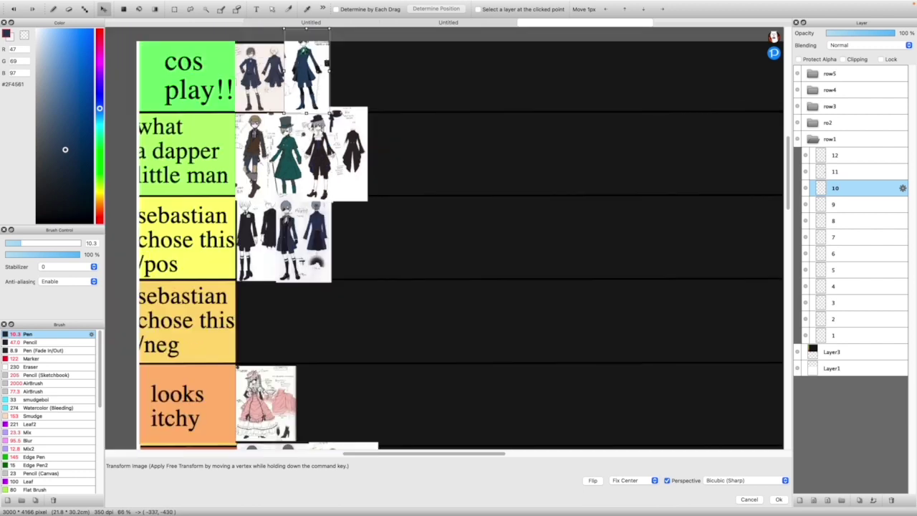
pyautogui.scroll(2, 401, 183)
pyautogui.moveTo(407, 194); pyautogui.dragTo(399, 190)
pyautogui.moveTo(361, 136); pyautogui.dragTo(310, 133)
pyautogui.moveTo(344, 195); pyautogui.dragTo(337, 192)
pyautogui.click(779, 499)
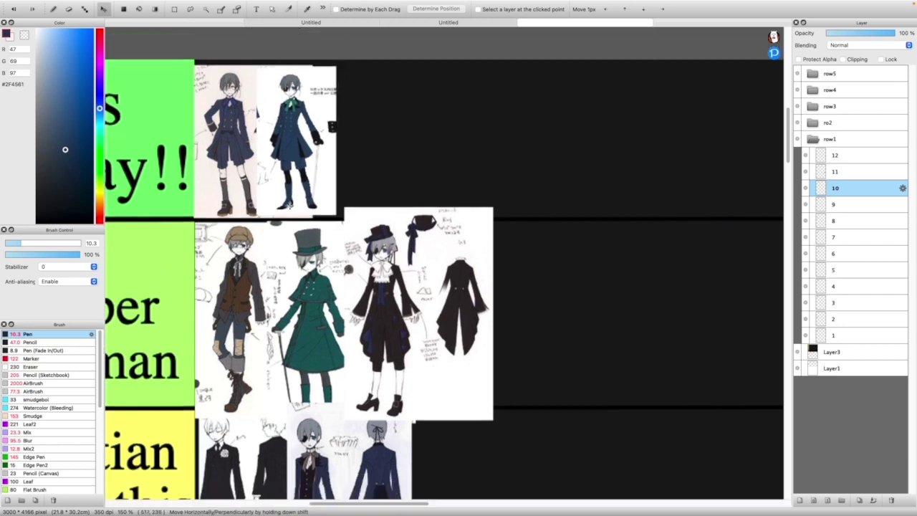
# Select layer 11 and pull the dark caped coat outfit with the bowler hat left, clear of the pink capelet outfit
pyautogui.scroll(-2, 287, 174)
pyautogui.scroll(-5, 286, 174)
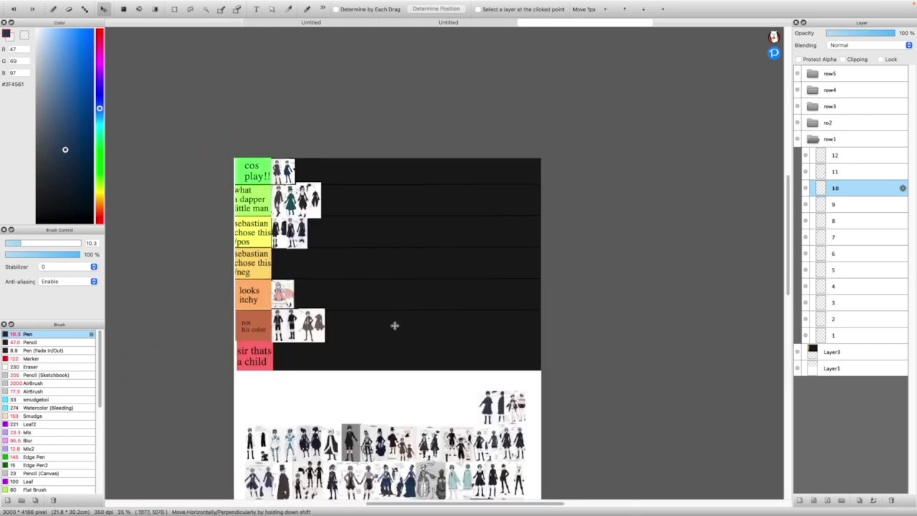
pyautogui.scroll(4, 505, 411)
pyautogui.scroll(4, 505, 414)
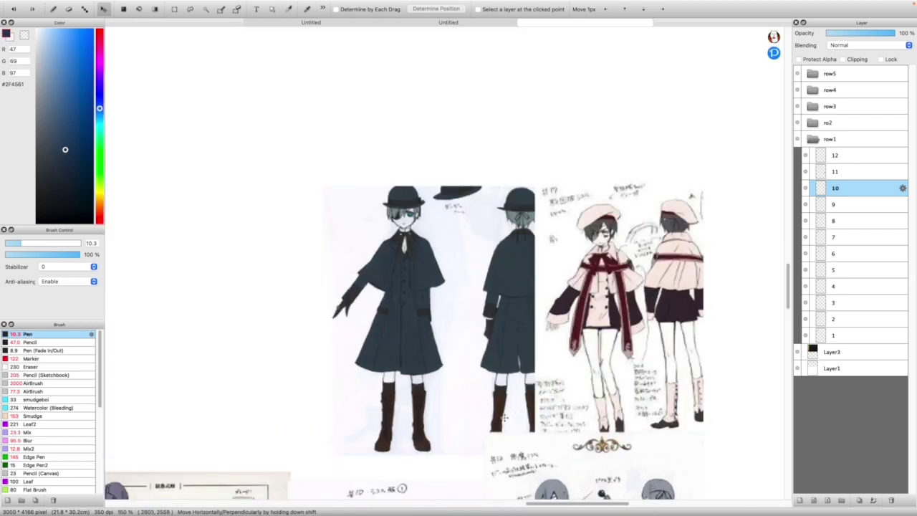
pyautogui.click(835, 172)
pyautogui.moveTo(469, 260); pyautogui.dragTo(325, 261)
pyautogui.scroll(-4, 327, 259)
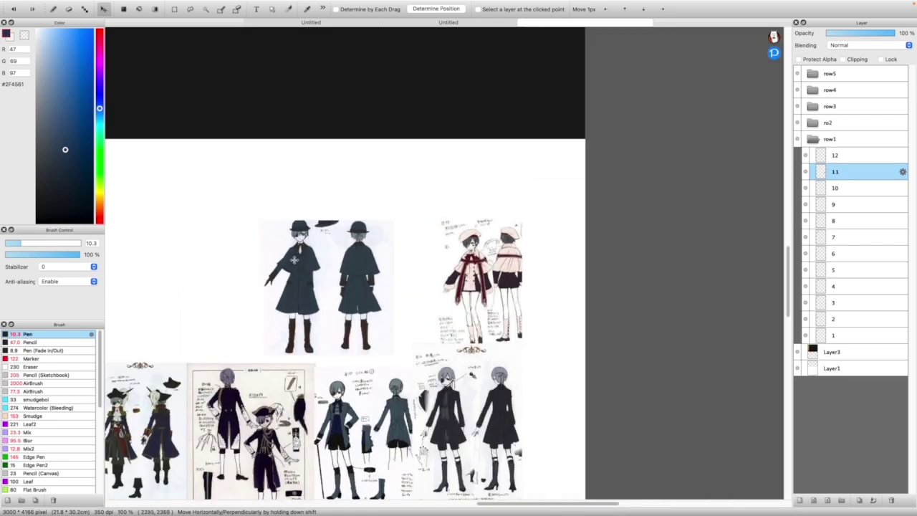
# Examine the dark caped coat outfit's hat, cape and back view up close, nudging it slightly further left in the blank area
pyautogui.scroll(4, 387, 256)
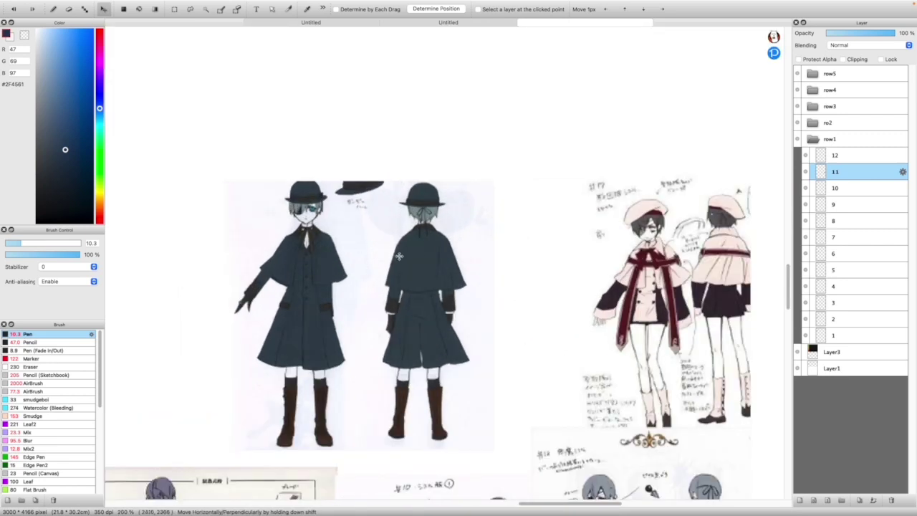
pyautogui.scroll(3, 305, 187)
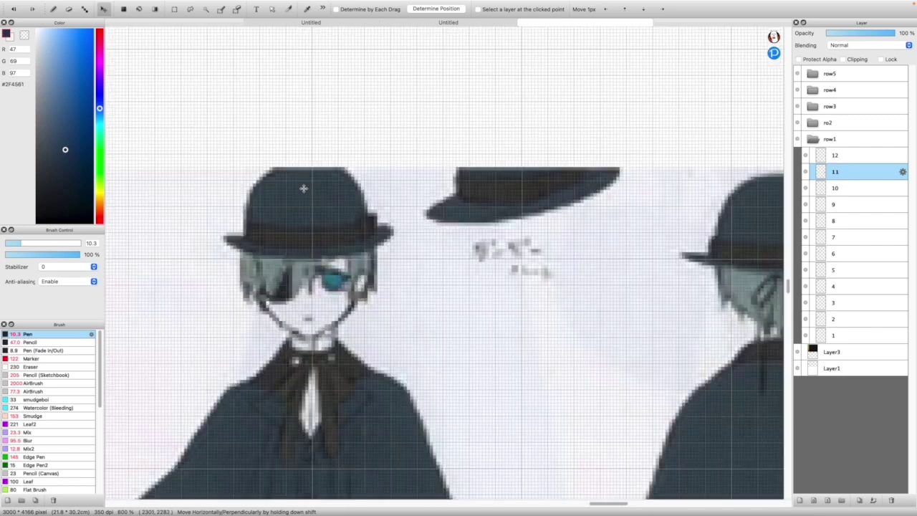
pyautogui.scroll(-3, 304, 187)
pyautogui.scroll(-3, 340, 296)
pyautogui.scroll(3, 340, 296)
pyautogui.moveTo(378, 279); pyautogui.dragTo(320, 262)
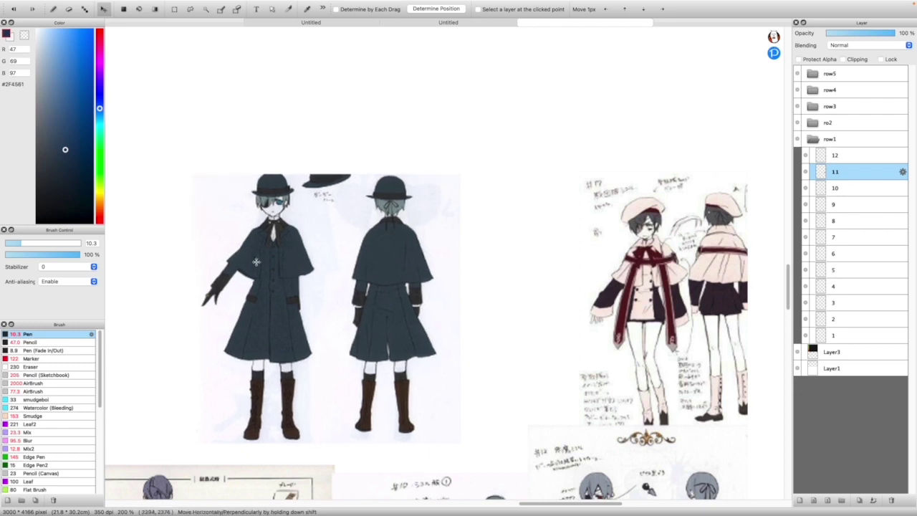
pyautogui.scroll(2, 236, 262)
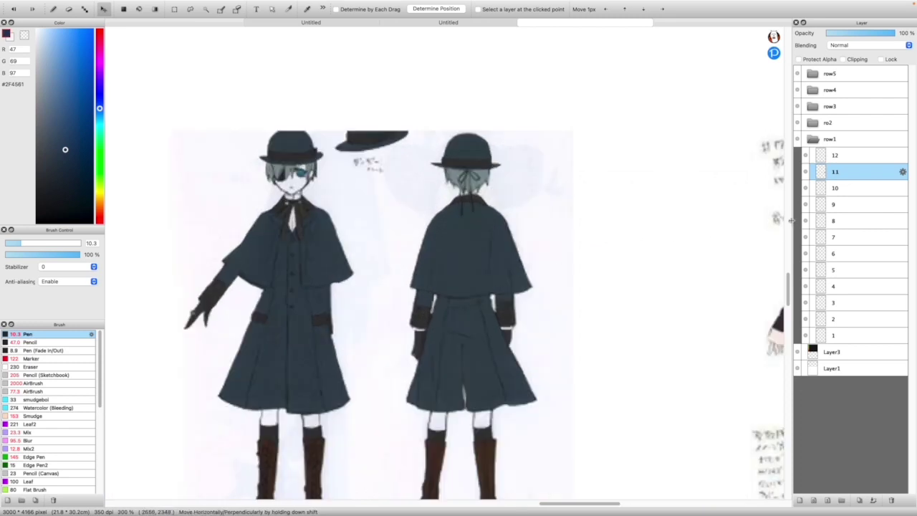
pyautogui.scroll(-2, 529, 360)
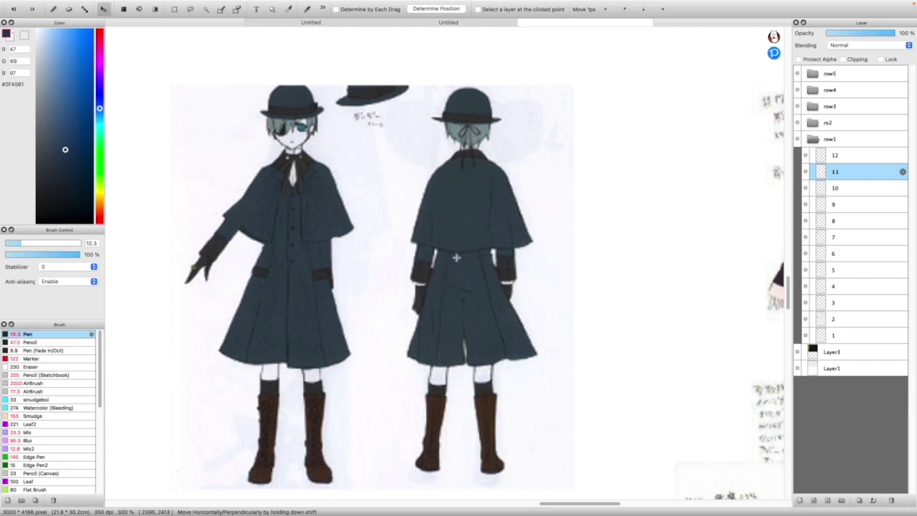
pyautogui.scroll(-8, 455, 261)
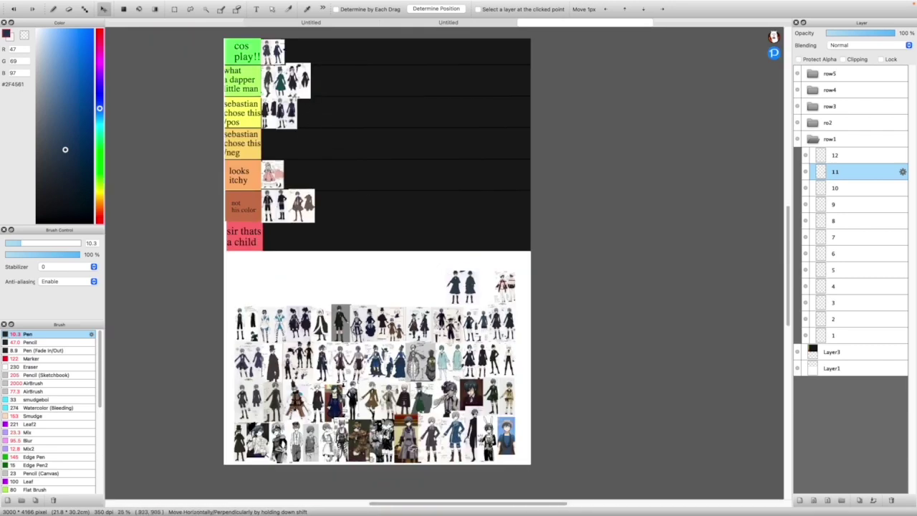
# Move the dark caped coat outfit on layer 11 into the "sebastian chose this /neg" tier, beside its label
pyautogui.scroll(2, 303, 108)
pyautogui.moveTo(468, 294); pyautogui.dragTo(248, 38)
pyautogui.moveTo(382, 185); pyautogui.dragTo(252, 167)
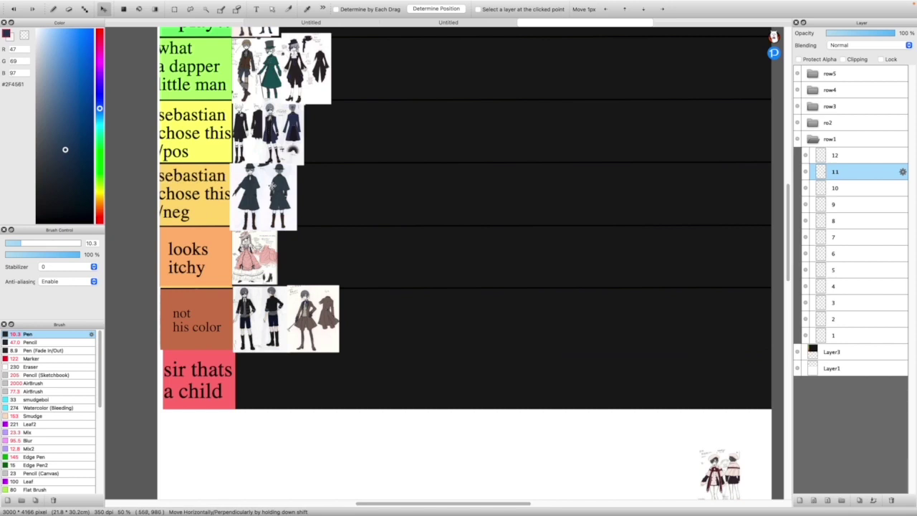
# Scale the dark caped coat outfit down to fit between the lines of the "sebastian chose this /neg" tier
pyautogui.scroll(2, 271, 186)
pyautogui.scroll(-4, 514, 374)
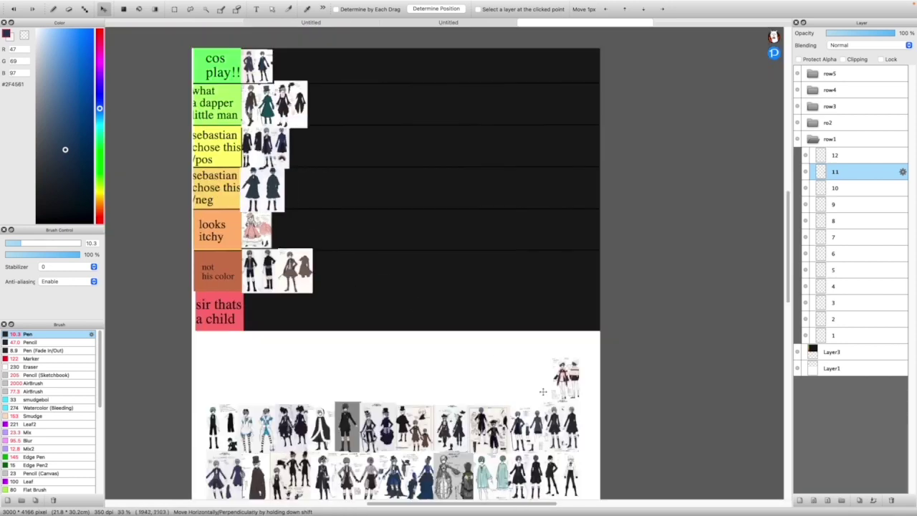
pyautogui.scroll(4, 606, 400)
pyautogui.scroll(-2, 322, 229)
pyautogui.scroll(4, 249, 129)
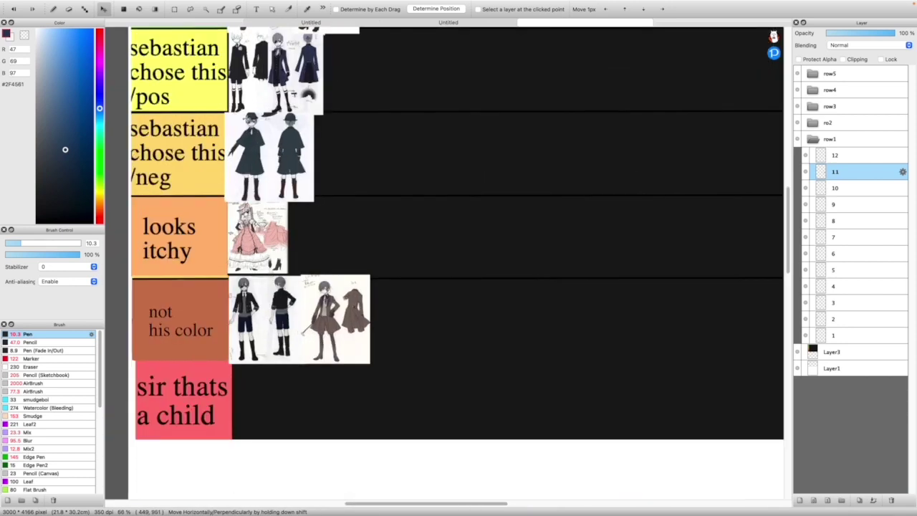
pyautogui.press('super+t')
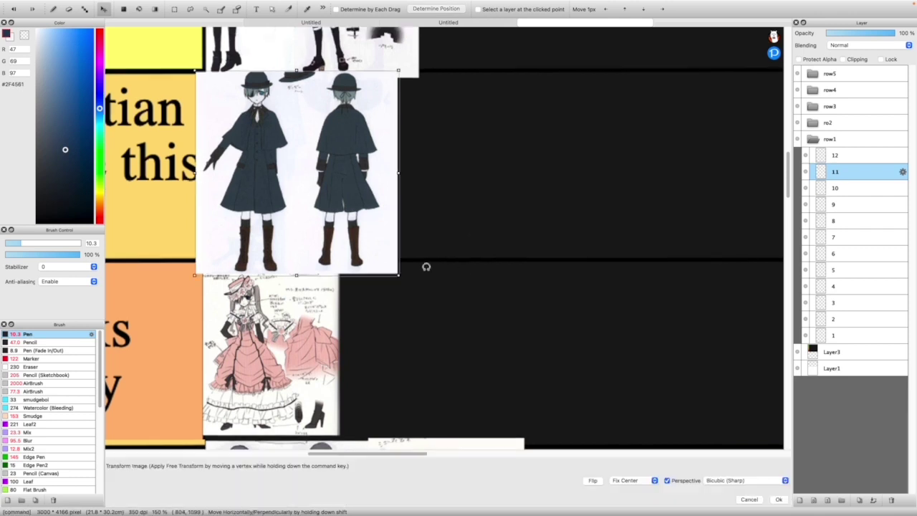
pyautogui.moveTo(408, 280); pyautogui.dragTo(386, 261)
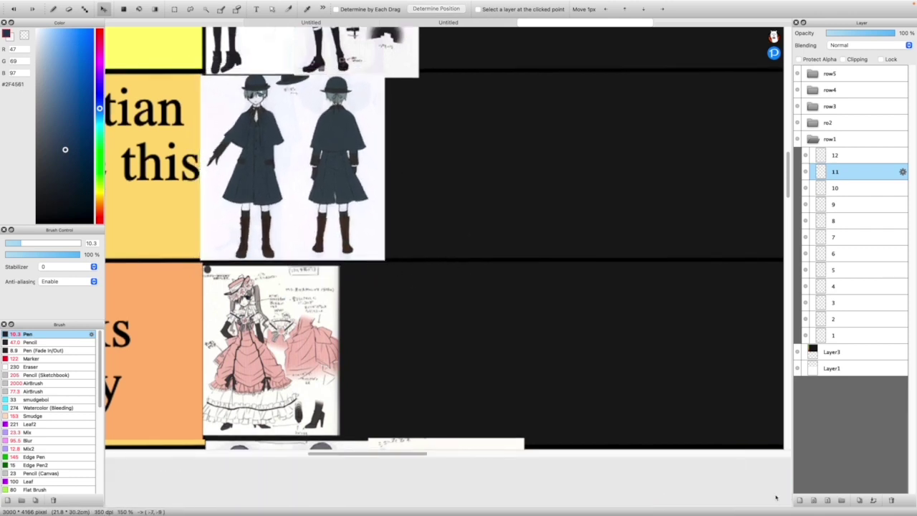
pyautogui.click(779, 499)
# Select layer 12 and move the pink capelet outfit with the beret into the "sir thats a child" tier, beside its label
pyautogui.scroll(-6, 538, 350)
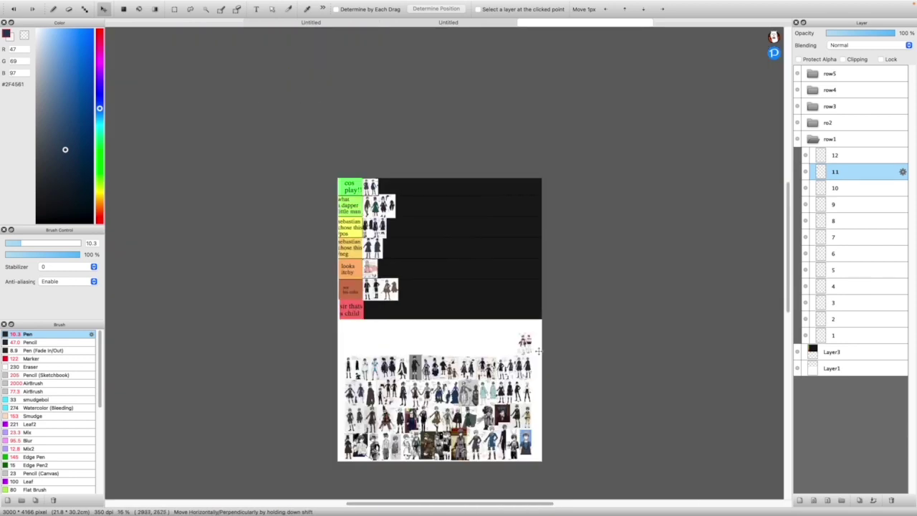
pyautogui.scroll(7, 537, 350)
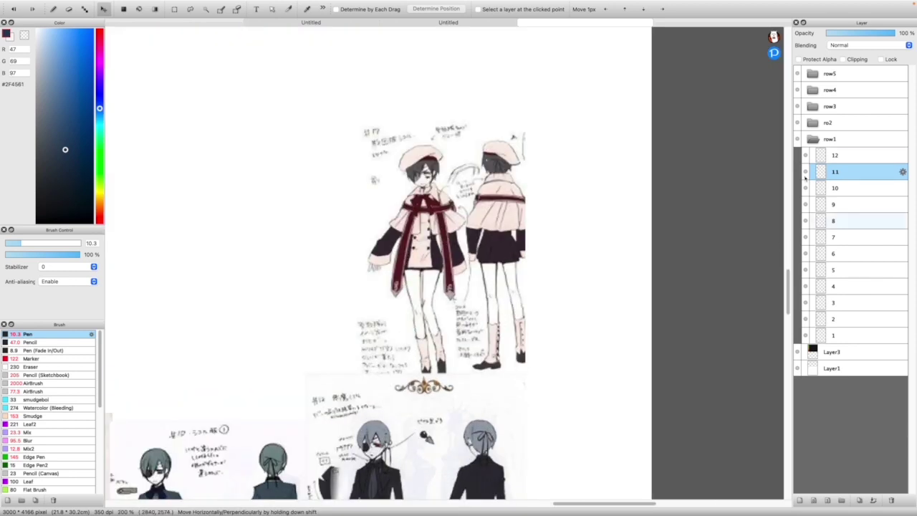
pyautogui.click(852, 154)
pyautogui.scroll(-4, 313, 249)
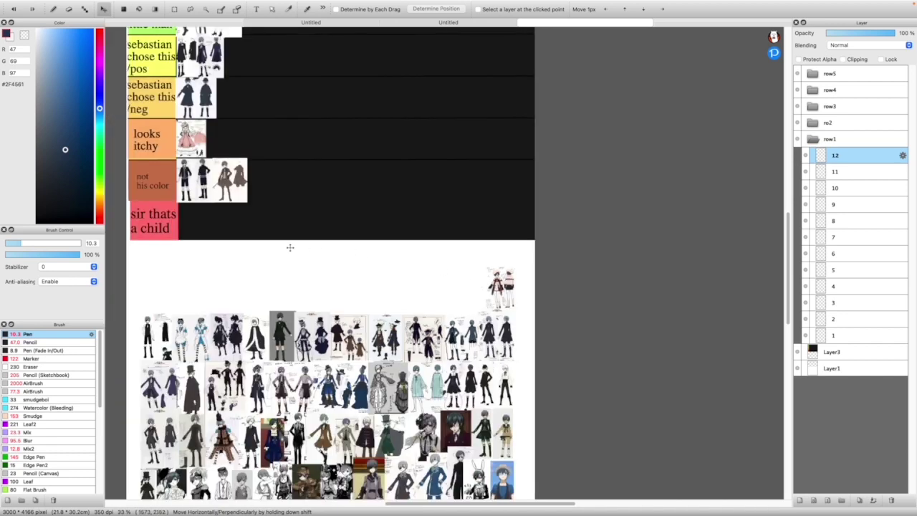
pyautogui.scroll(1, 313, 249)
pyautogui.moveTo(609, 302); pyautogui.dragTo(163, 212)
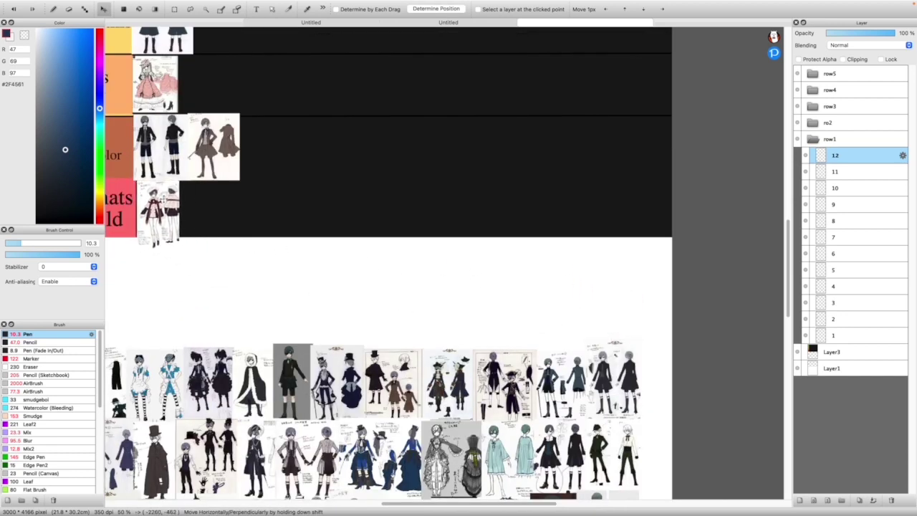
# Nudge the pink capelet outfit on layer 12 upward, slightly overlapping the "not his color" tier
pyautogui.scroll(-1, 197, 192)
pyautogui.scroll(4, 143, 191)
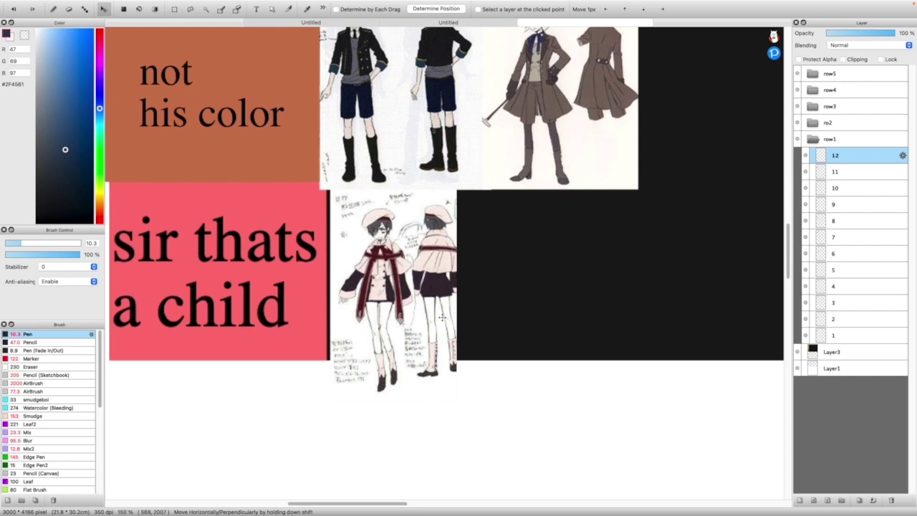
pyautogui.moveTo(380, 257); pyautogui.dragTo(380, 240)
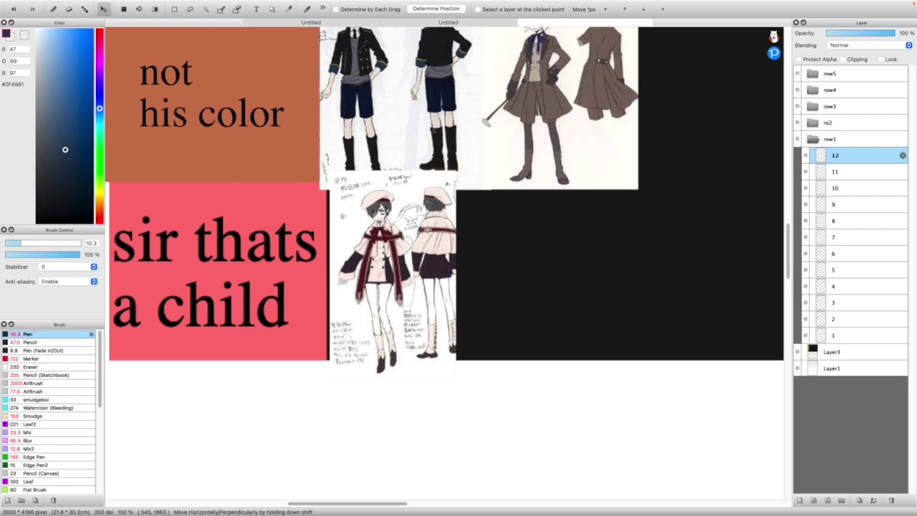
pyautogui.scroll(1, 424, 231)
pyautogui.scroll(-4, 446, 172)
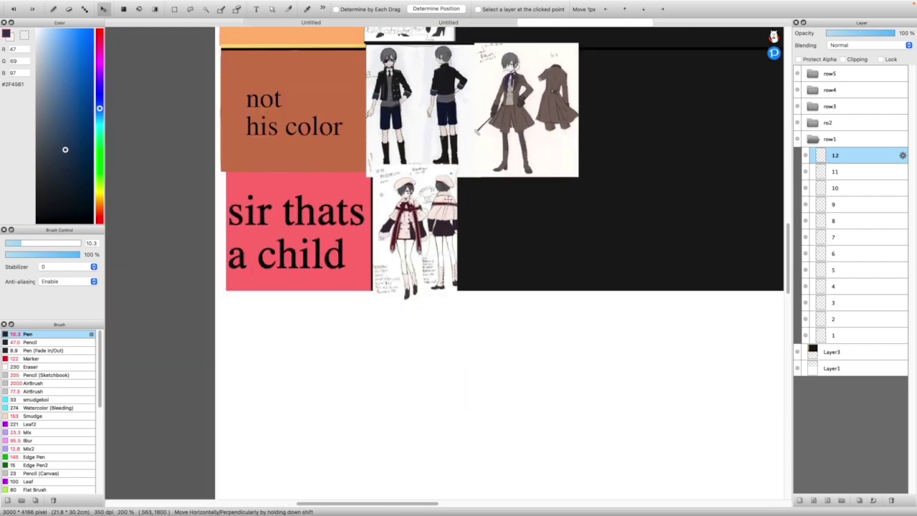
pyautogui.scroll(3, 446, 321)
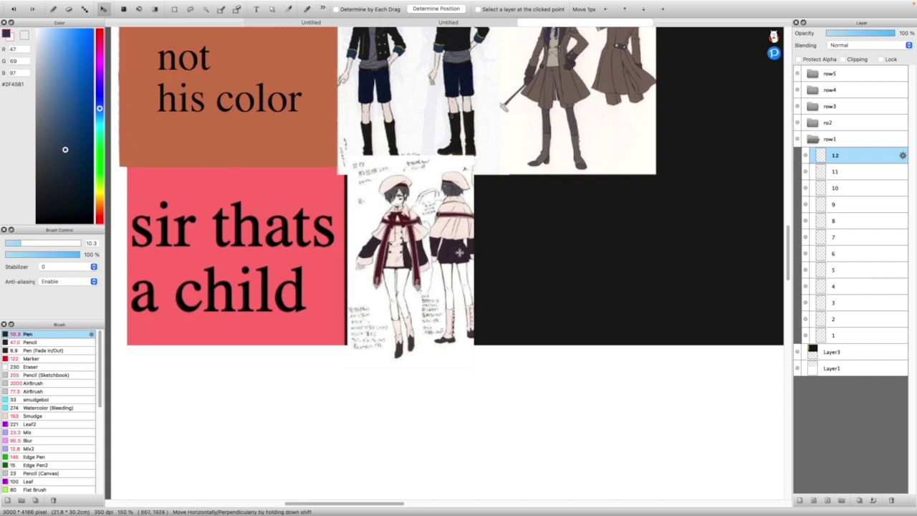
# Collapse the row1 folder, expand the ro2 folder and select layer 13
pyautogui.click(814, 140)
pyautogui.doubleClick(816, 123)
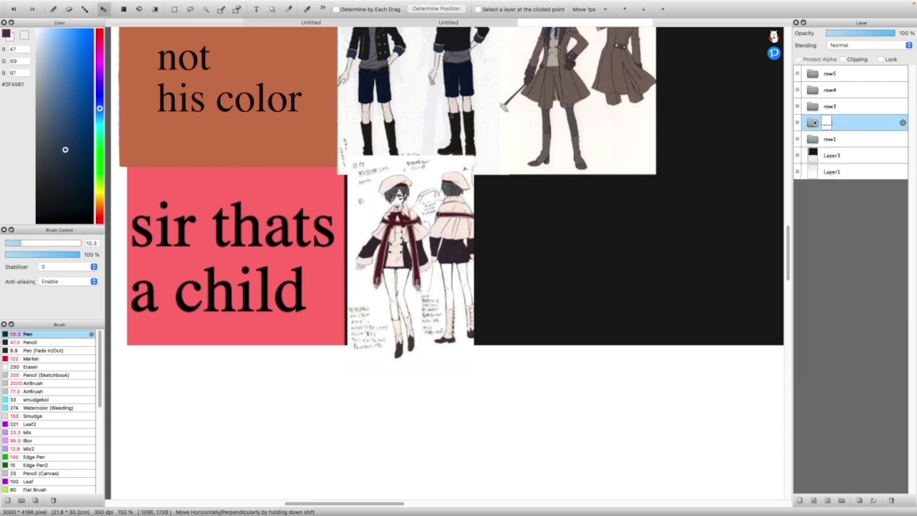
pyautogui.click(815, 122)
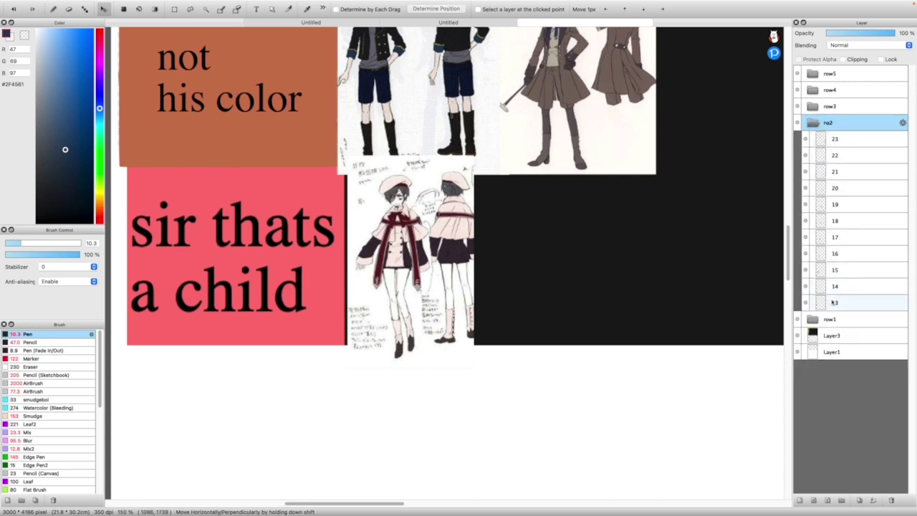
pyautogui.click(860, 303)
# Move the green vest and shorts outfit on layer 13 up into the blank area above its row and examine it up close
pyautogui.scroll(-2, 414, 270)
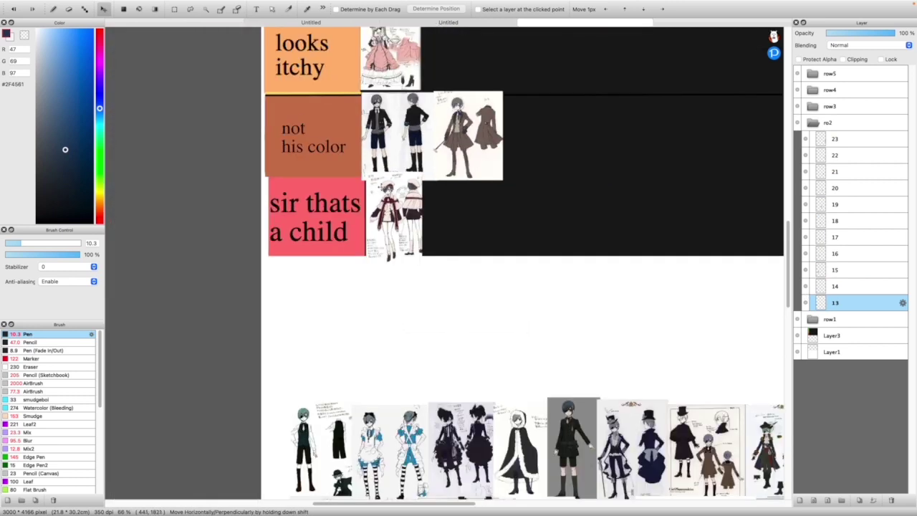
pyautogui.scroll(1, 391, 175)
pyautogui.scroll(-2, 389, 175)
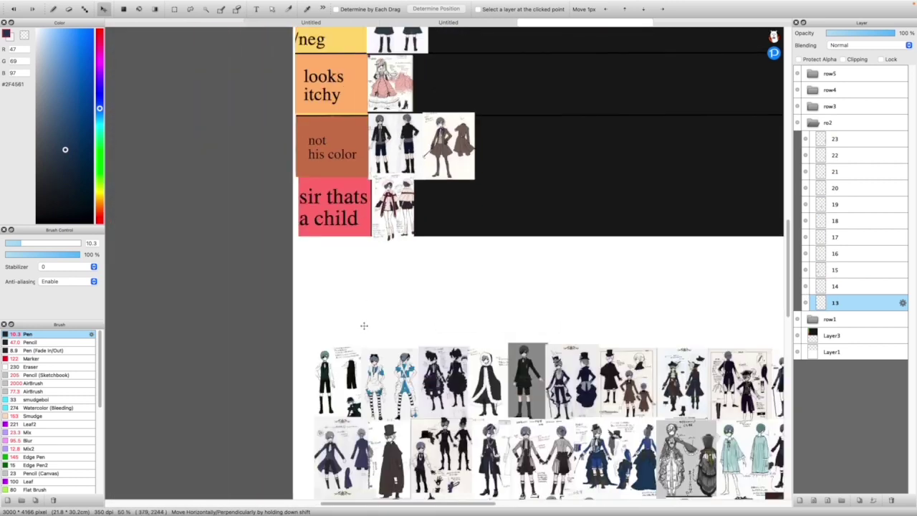
pyautogui.scroll(3, 368, 293)
pyautogui.scroll(-1, 350, 321)
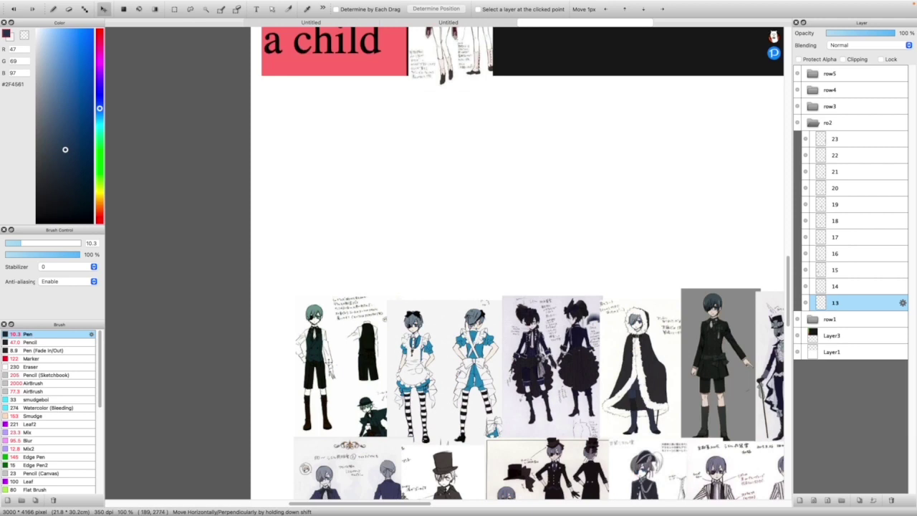
pyautogui.moveTo(353, 342); pyautogui.dragTo(336, 191)
pyautogui.scroll(3, 317, 213)
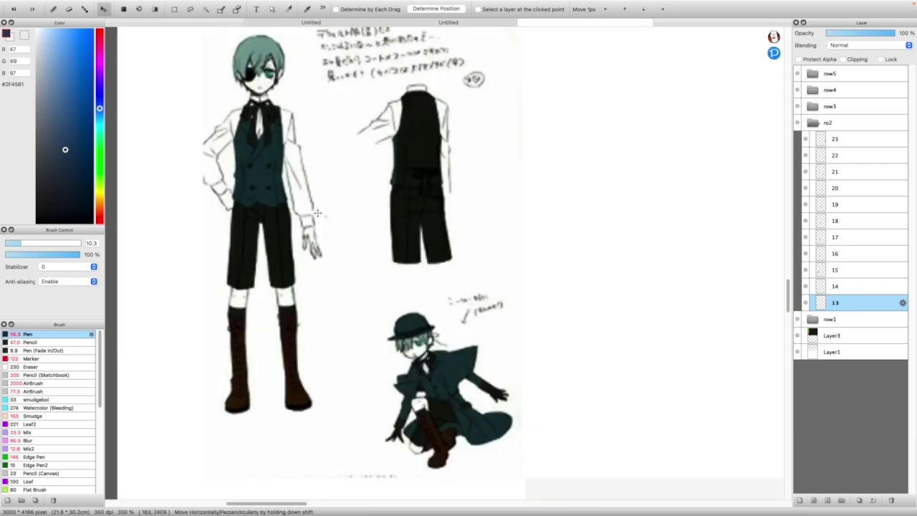
pyautogui.scroll(-1, 317, 213)
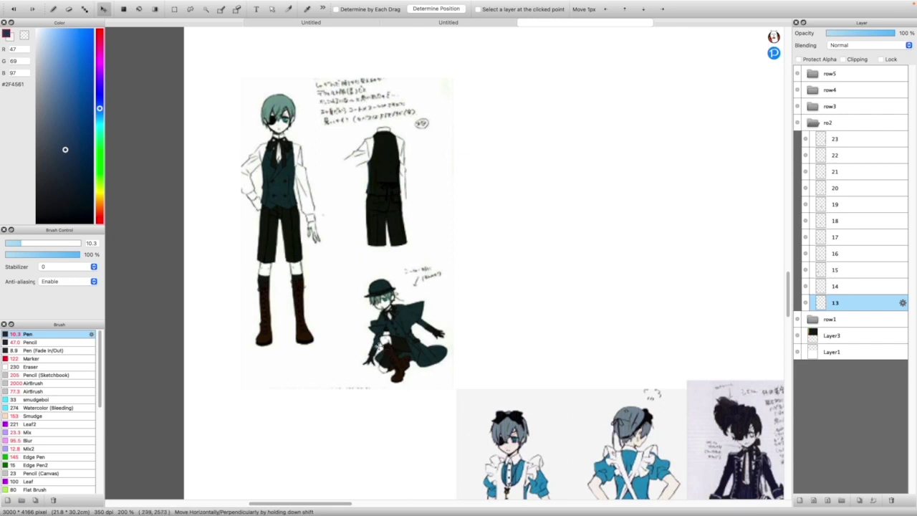
# Examine the green vest outfit and its crouching coat figure up close, checking them against the whole tier list
pyautogui.scroll(2, 409, 376)
pyautogui.scroll(-2, 406, 377)
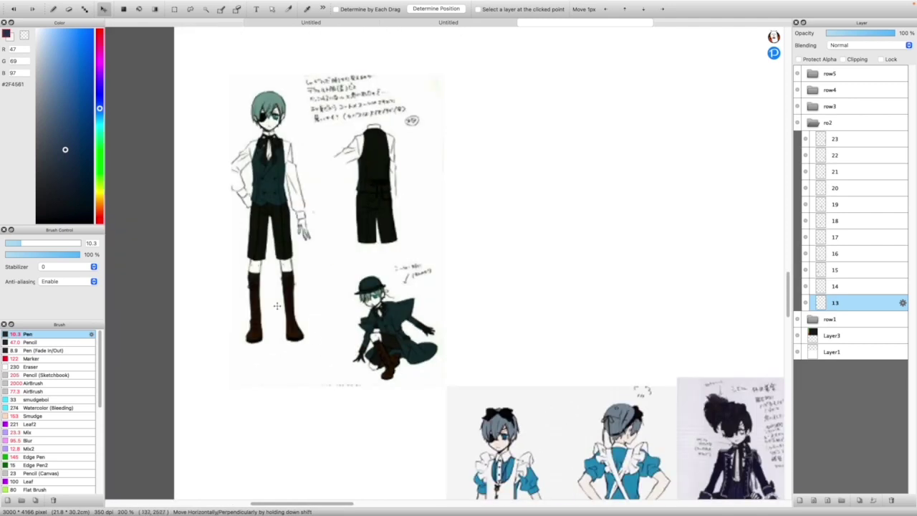
pyautogui.scroll(-1, 279, 306)
pyautogui.scroll(2, 308, 303)
pyautogui.scroll(2, 330, 331)
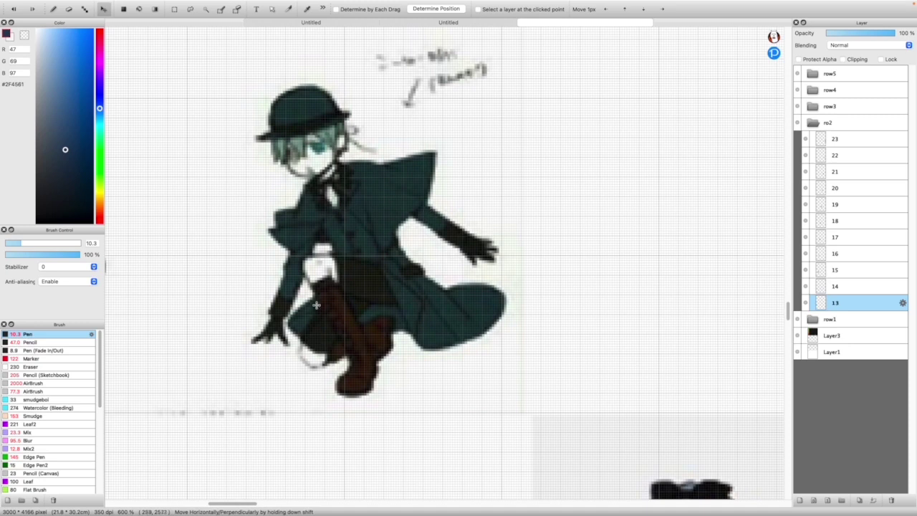
pyautogui.scroll(-8, 358, 253)
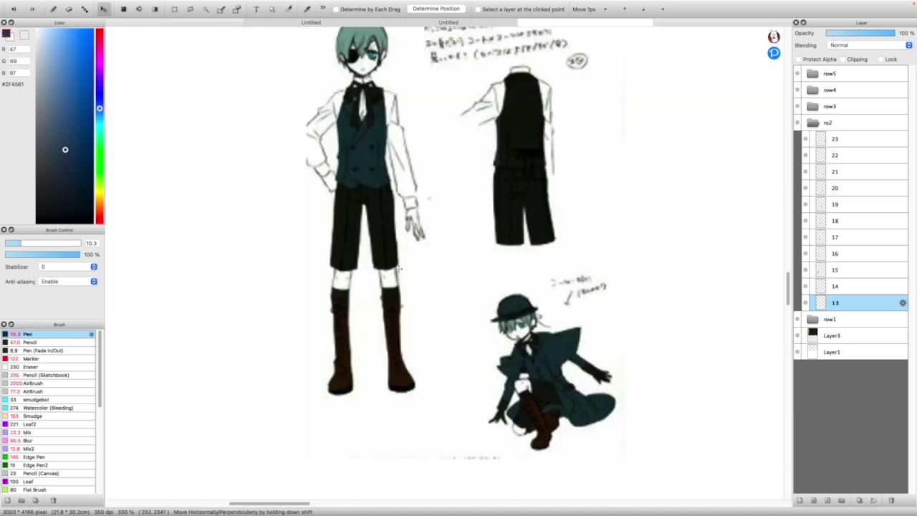
pyautogui.scroll(-2, 580, 265)
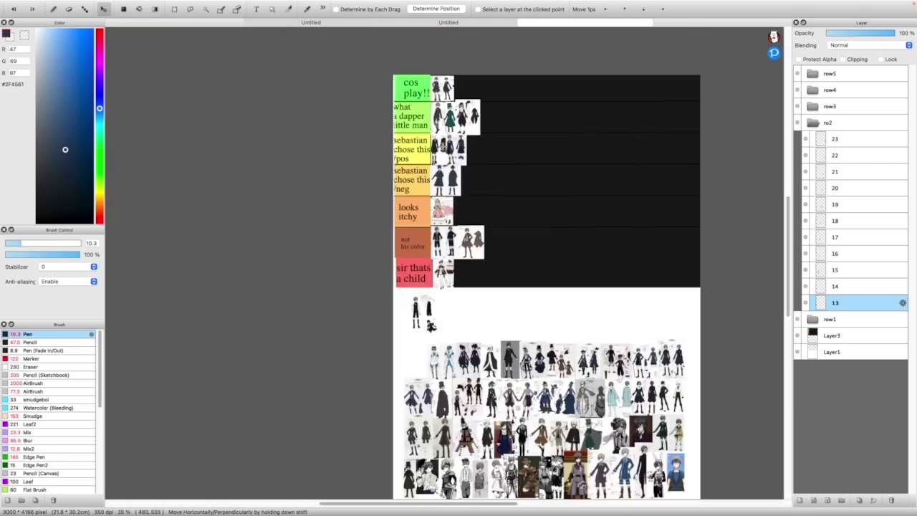
# Move the green vest outfit on layer 13 into the "cos play!!" tier, beside the navy outfit
pyautogui.scroll(2, 580, 265)
pyautogui.moveTo(434, 366); pyautogui.dragTo(444, 348)
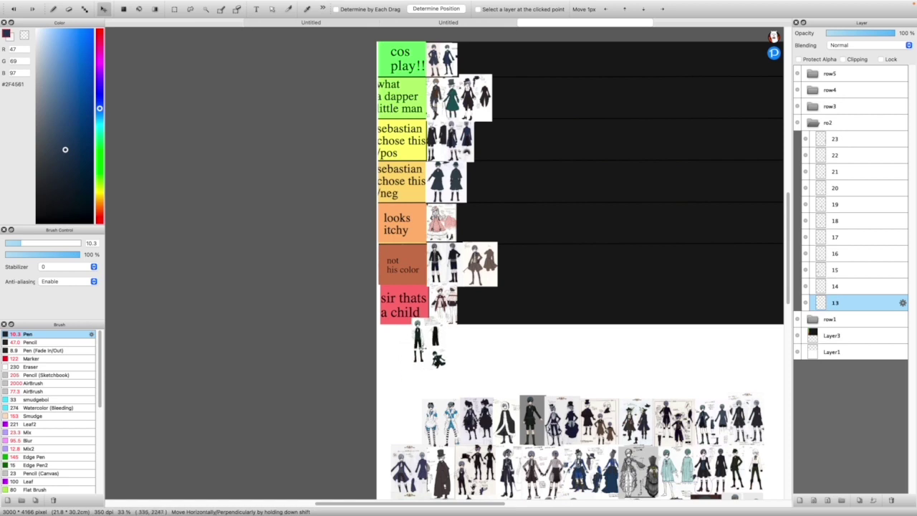
pyautogui.scroll(1, 444, 349)
pyautogui.scroll(1, 444, 334)
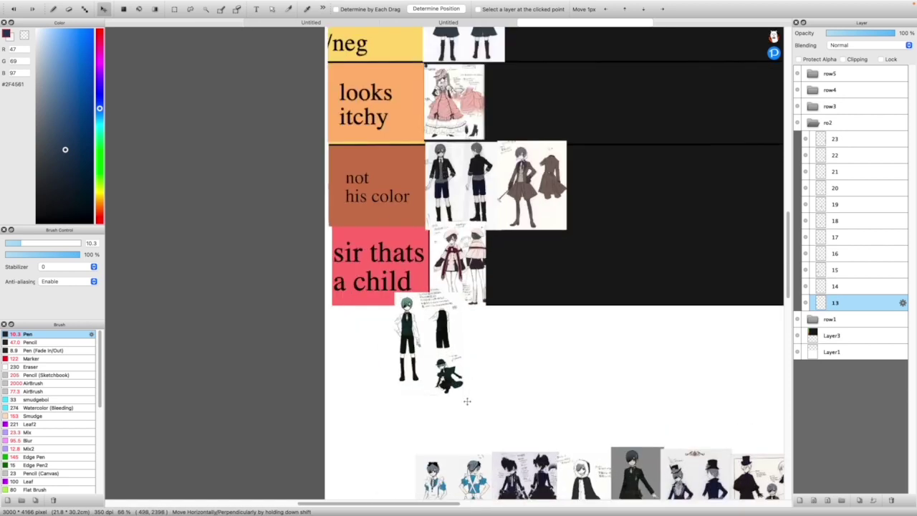
pyautogui.moveTo(434, 506); pyautogui.dragTo(445, 505)
pyautogui.moveTo(424, 403); pyautogui.dragTo(528, 102)
pyautogui.scroll(-4, 528, 103)
pyautogui.scroll(3, 514, 81)
pyautogui.moveTo(466, 277); pyautogui.dragTo(430, 80)
# Scale down the green vest outfit and align it with the top of the "cos play!!" tier
pyautogui.press('super+t')
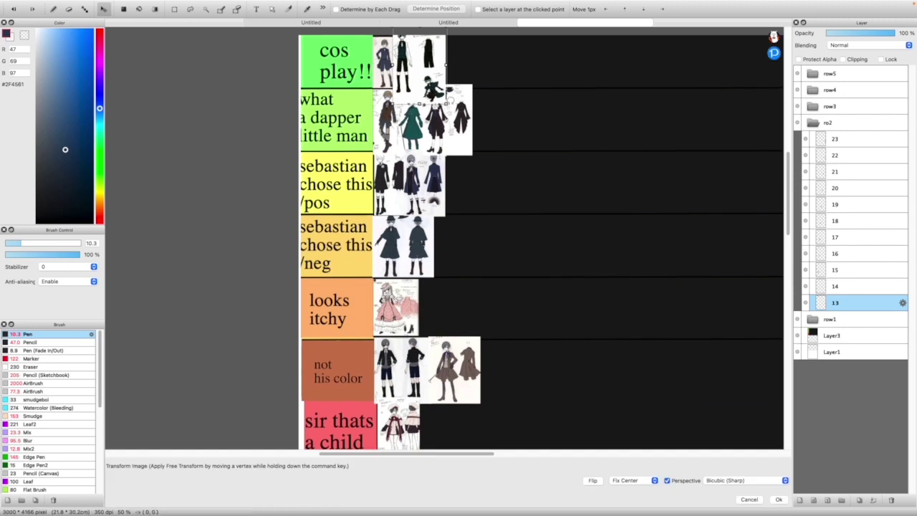
pyautogui.moveTo(438, 61); pyautogui.dragTo(435, 62)
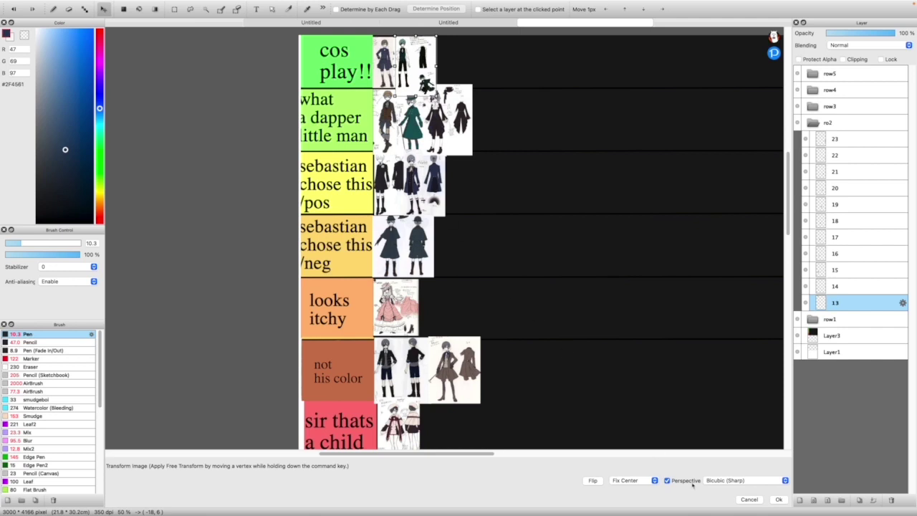
pyautogui.click(778, 499)
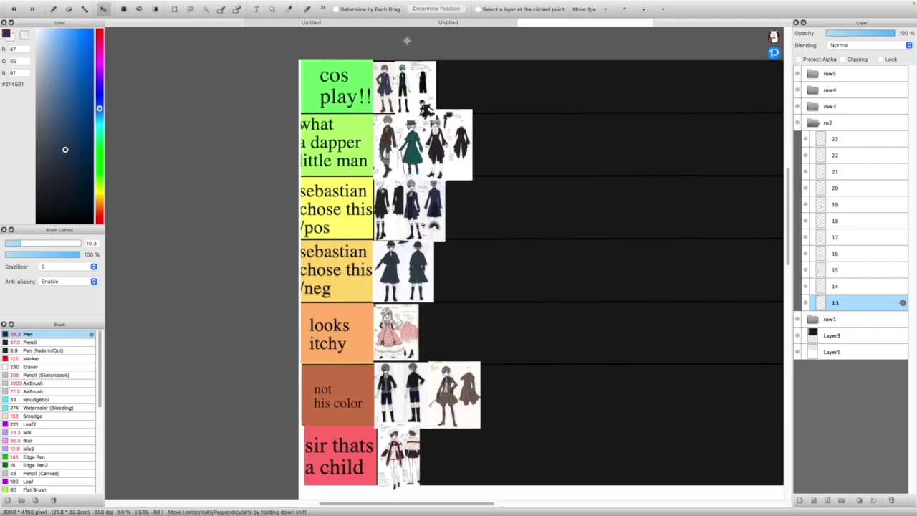
pyautogui.scroll(4, 408, 41)
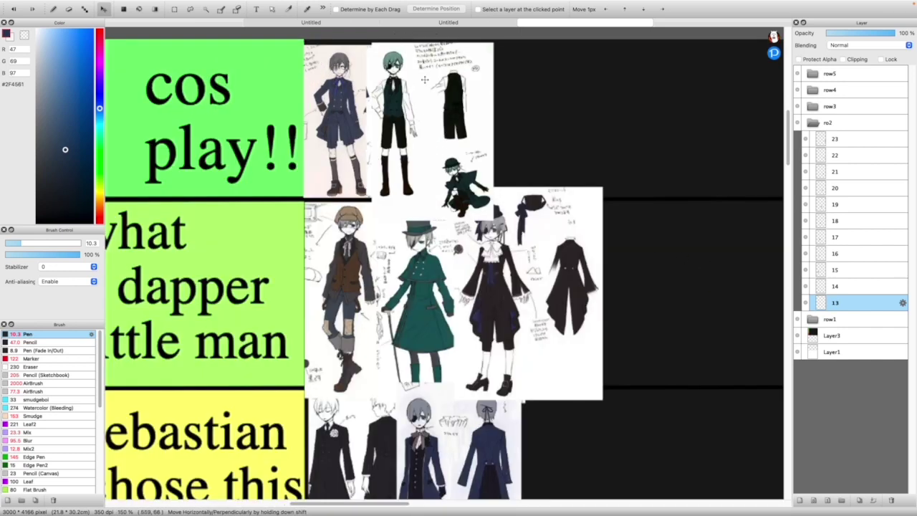
pyautogui.scroll(1, 402, 154)
pyautogui.scroll(-5, 401, 154)
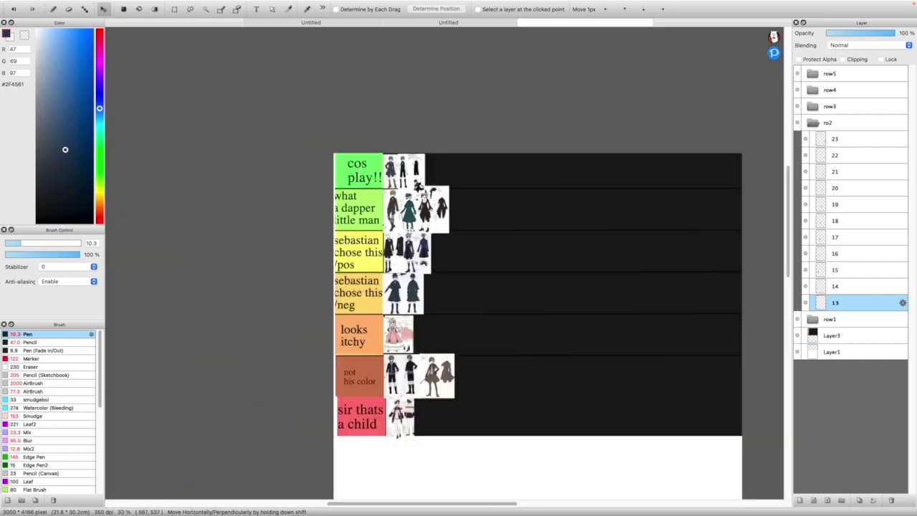
# Select layer 14, move the blue apron outfit up into the blank area above its row and examine it up close
pyautogui.scroll(4, 356, 349)
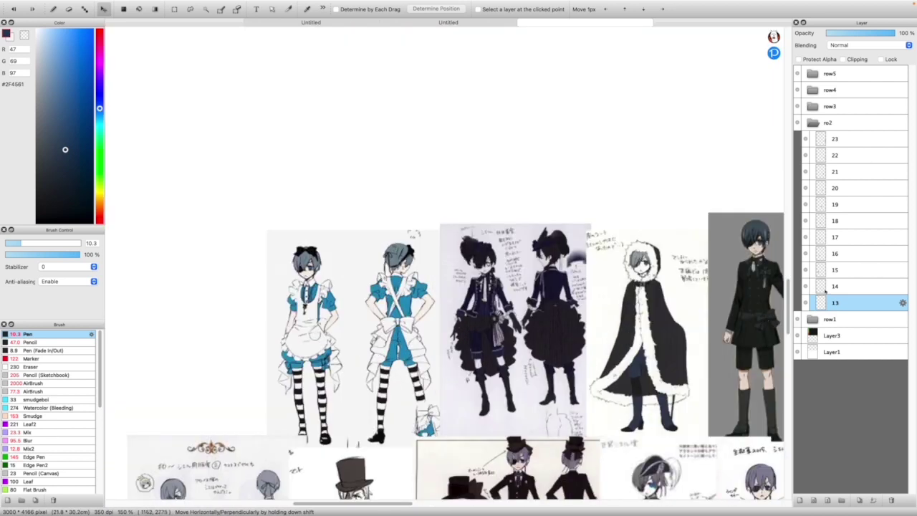
pyautogui.click(831, 286)
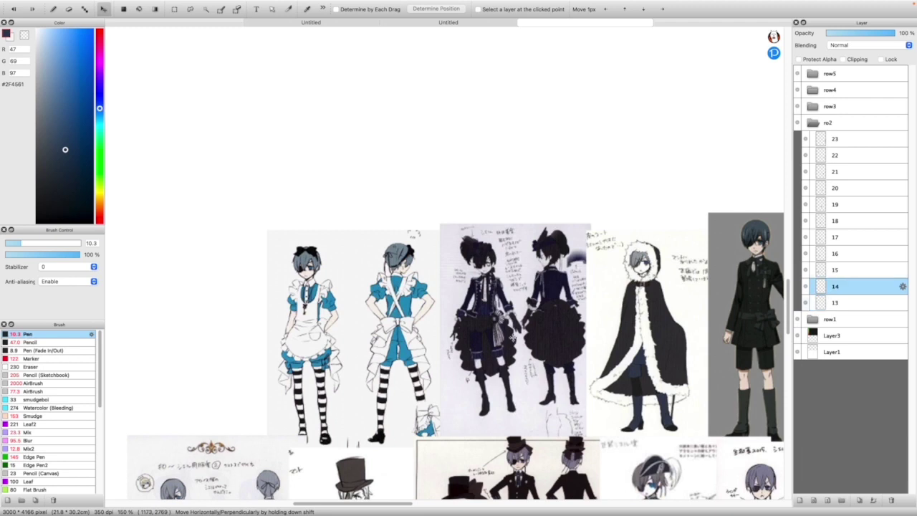
pyautogui.moveTo(318, 271); pyautogui.dragTo(291, 179)
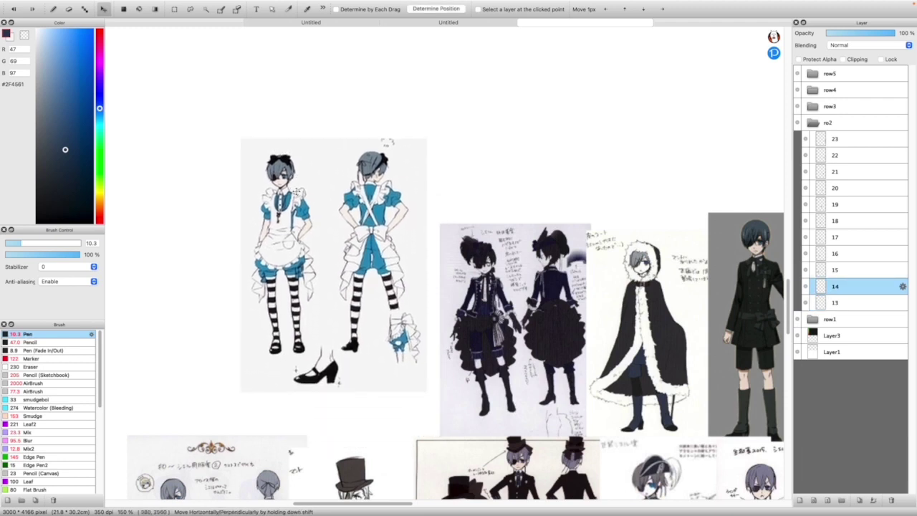
pyautogui.scroll(1, 283, 179)
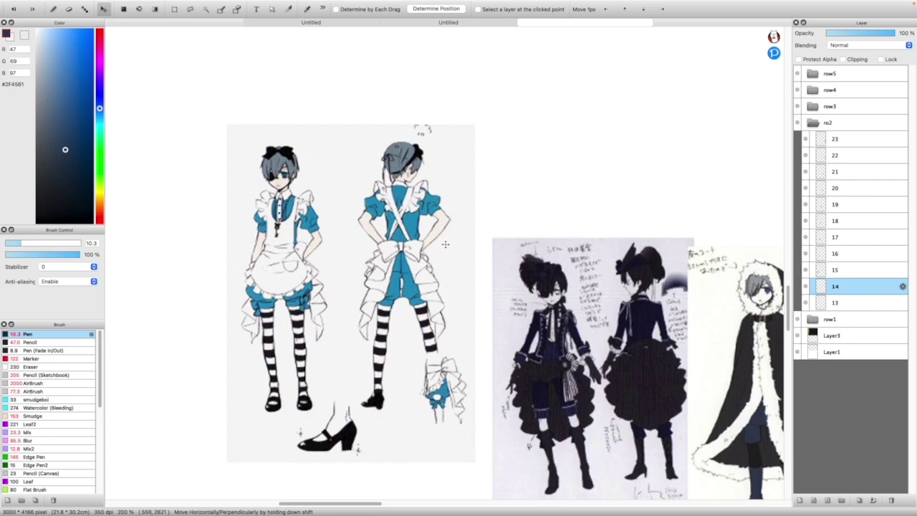
pyautogui.moveTo(344, 286); pyautogui.dragTo(301, 261)
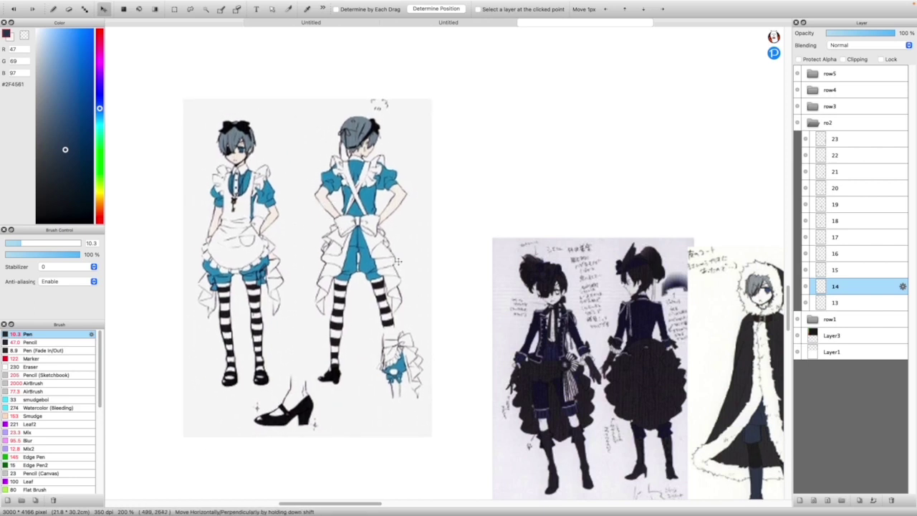
pyautogui.scroll(-3, 407, 271)
pyautogui.scroll(3, 336, 252)
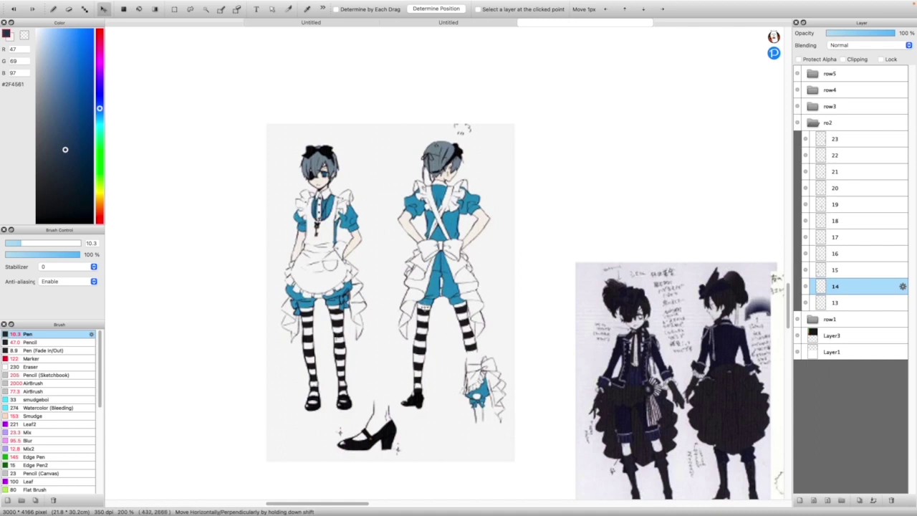
pyautogui.scroll(2, 352, 327)
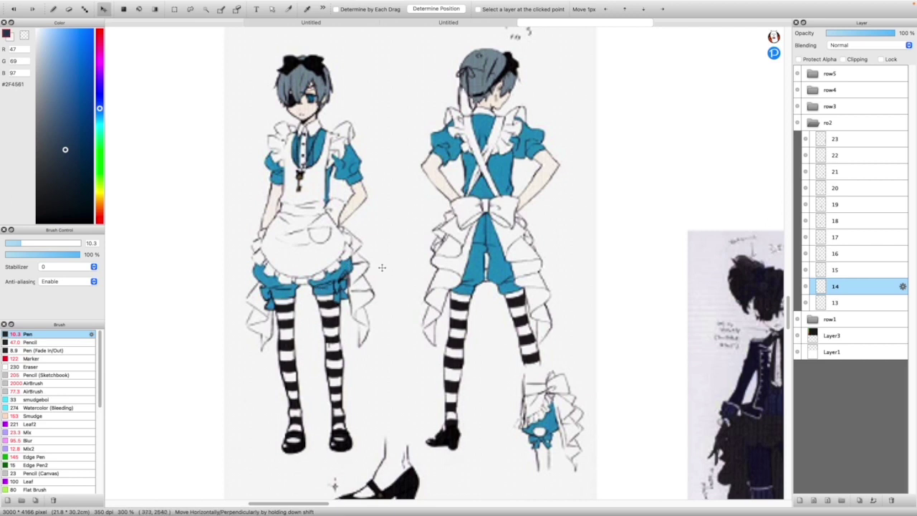
pyautogui.scroll(-4, 416, 302)
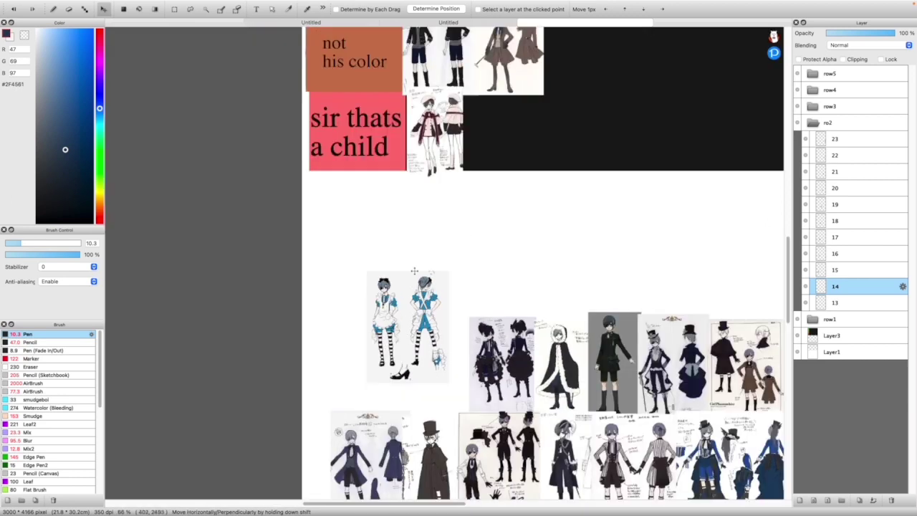
# Scale down the blue apron outfit on layer 14 and place it in the "sir thats a child" tier
pyautogui.scroll(1, 416, 193)
pyautogui.moveTo(402, 394); pyautogui.dragTo(427, 323)
pyautogui.press('super+t')
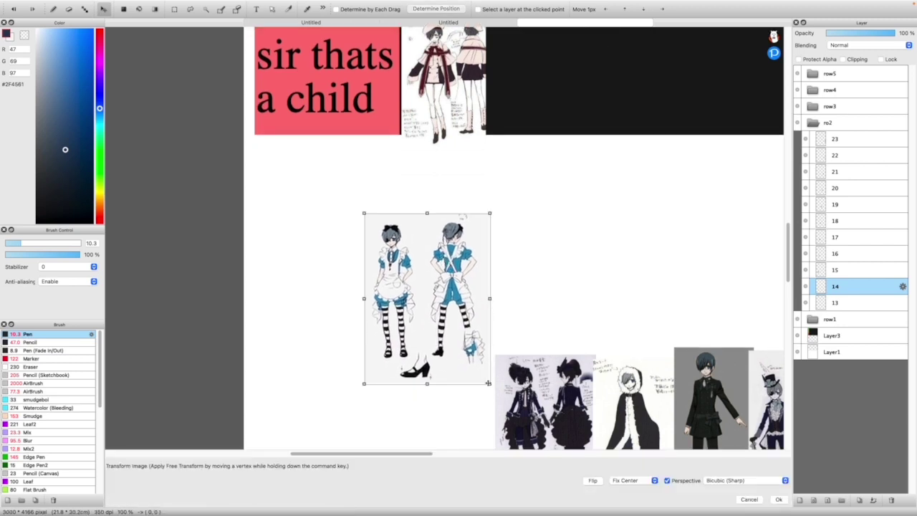
pyautogui.moveTo(490, 384); pyautogui.dragTo(480, 368)
pyautogui.moveTo(452, 319); pyautogui.dragTo(550, 118)
pyautogui.scroll(-3, 506, 220)
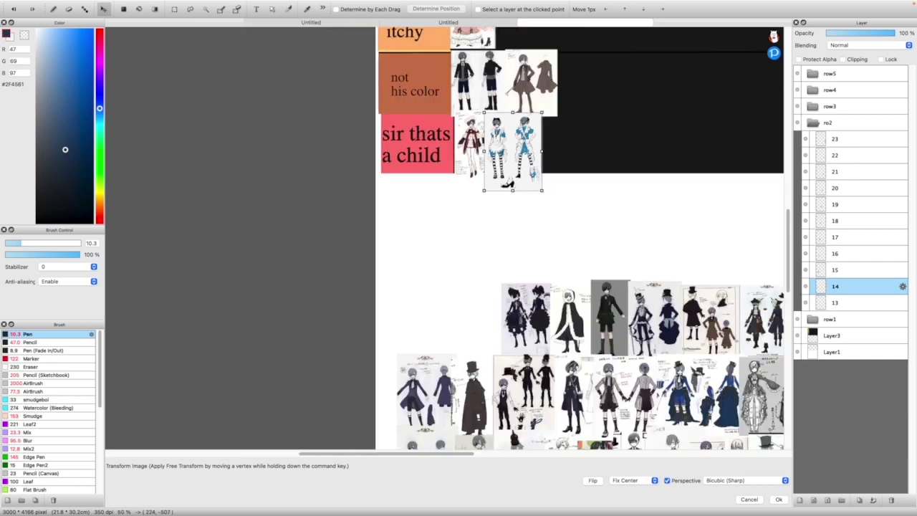
pyautogui.scroll(1, 556, 106)
pyautogui.scroll(1, 556, 106)
pyautogui.moveTo(469, 193); pyautogui.dragTo(475, 190)
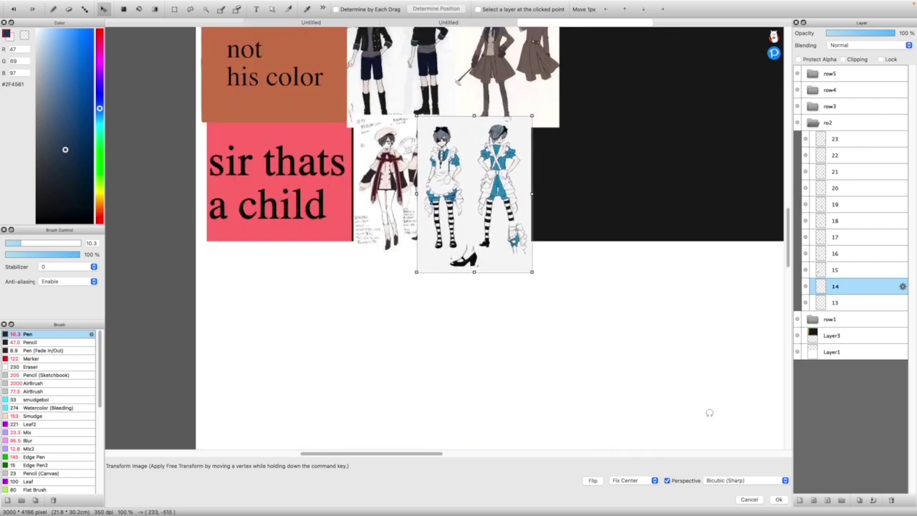
pyautogui.click(780, 499)
# Nudge the blue apron outfit to the right so it sits beside the pink capelet outfit without covering it
pyautogui.scroll(-2, 428, 251)
pyautogui.scroll(4, 473, 272)
pyautogui.moveTo(479, 293); pyautogui.dragTo(521, 286)
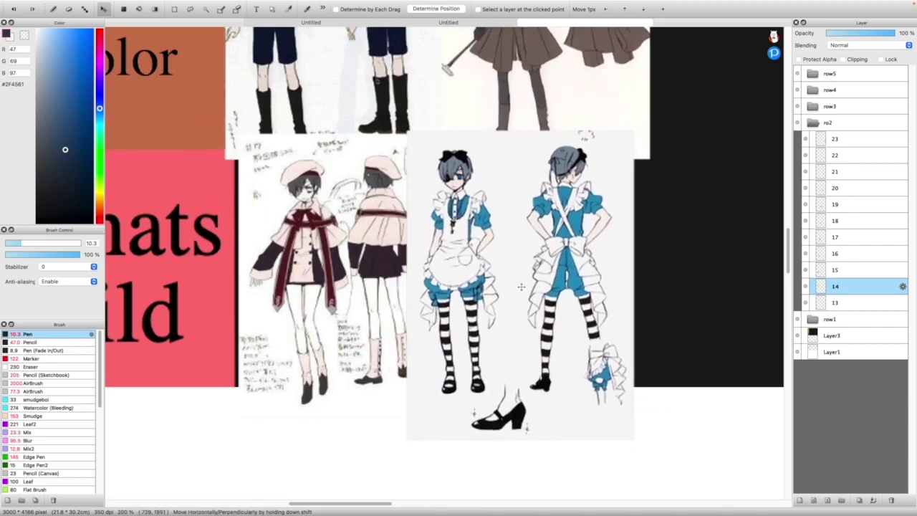
pyautogui.scroll(-5, 522, 287)
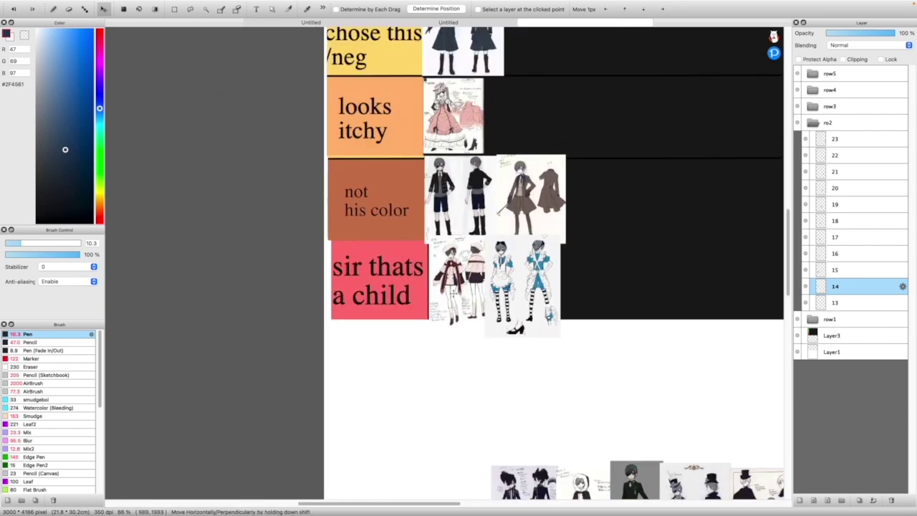
pyautogui.scroll(5, 365, 283)
pyautogui.scroll(-4, 430, 265)
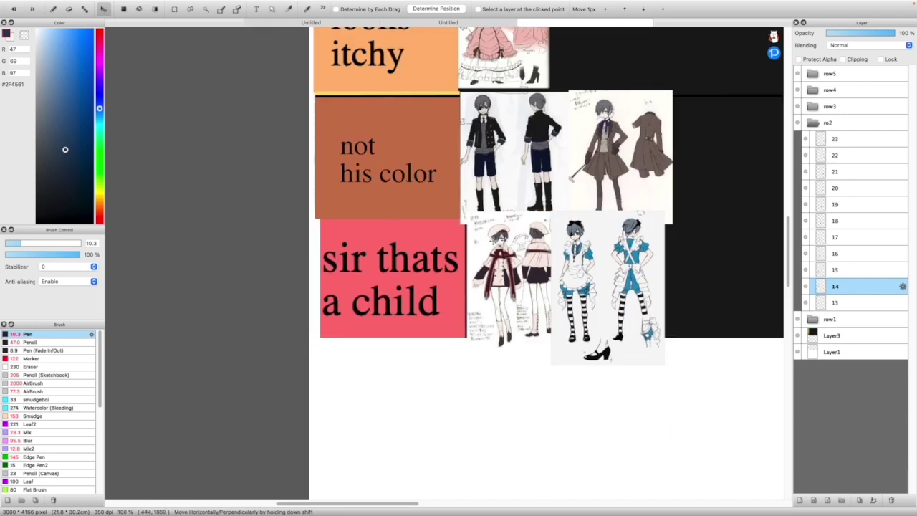
# Select layer 15, move the navy outfit with the black bustle into the blank area and examine it up close
pyautogui.scroll(-4, 500, 244)
pyautogui.scroll(6, 551, 365)
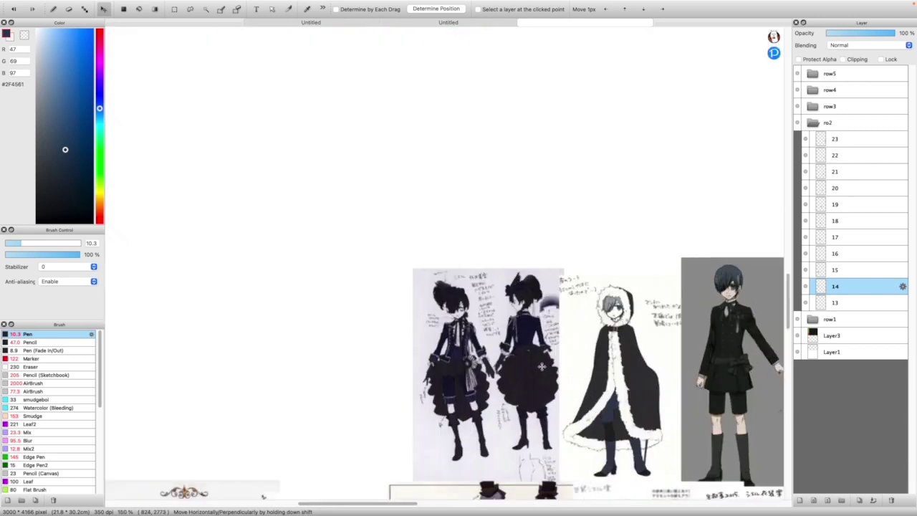
pyautogui.click(834, 270)
pyautogui.moveTo(462, 366)
pyautogui.mouseDown()
pyautogui.moveTo(352, 258)
pyautogui.moveTo(336, 265)
pyautogui.mouseUp()
pyautogui.scroll(2, 336, 265)
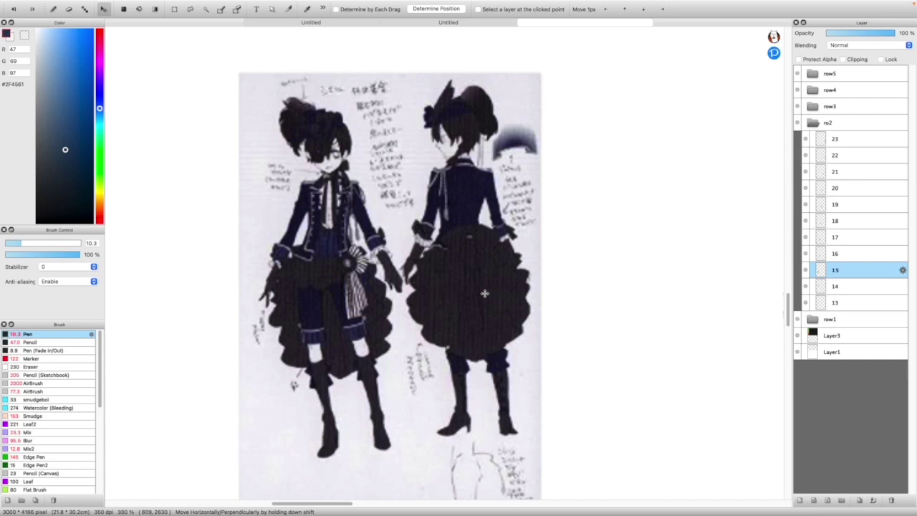
pyautogui.scroll(-1, 484, 293)
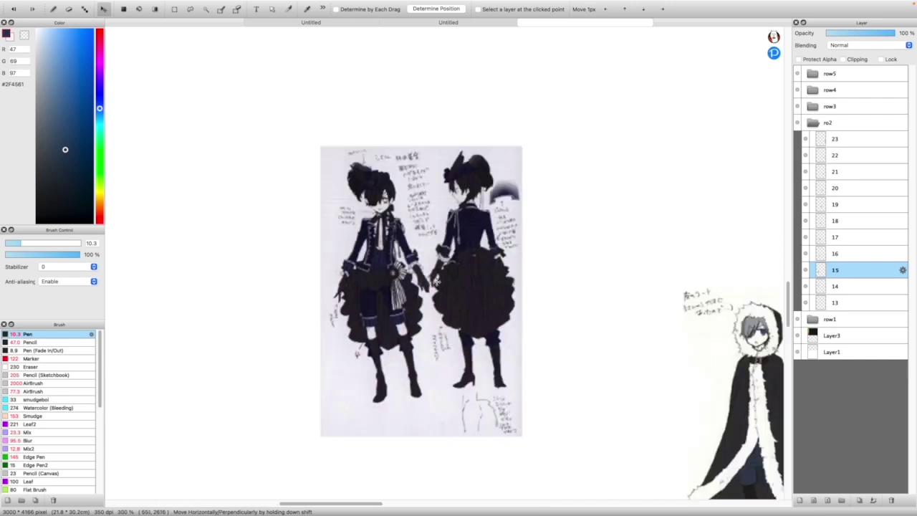
pyautogui.scroll(1, 436, 282)
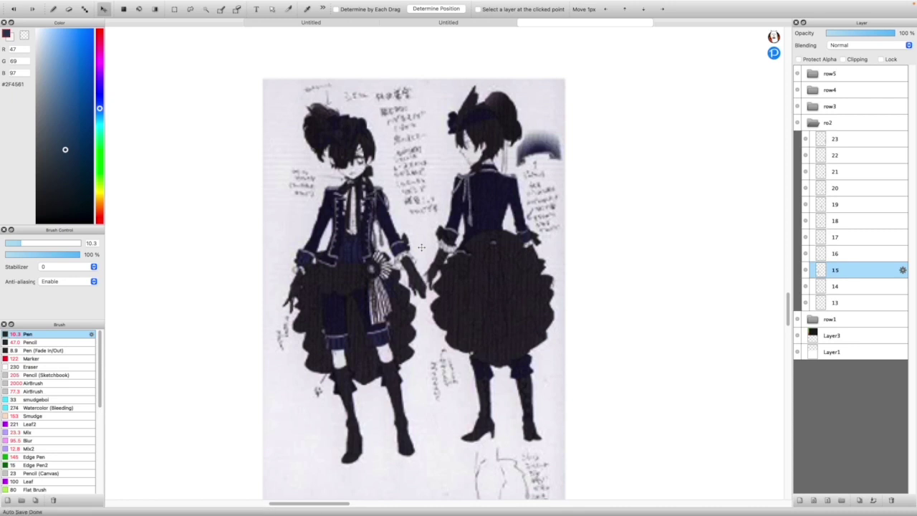
# Move the black bustle outfit on layer 15 into the "cos play!!" tier, after the green vest outfit
pyautogui.scroll(-6, 422, 247)
pyautogui.scroll(2, 421, 247)
pyautogui.scroll(1, 560, 263)
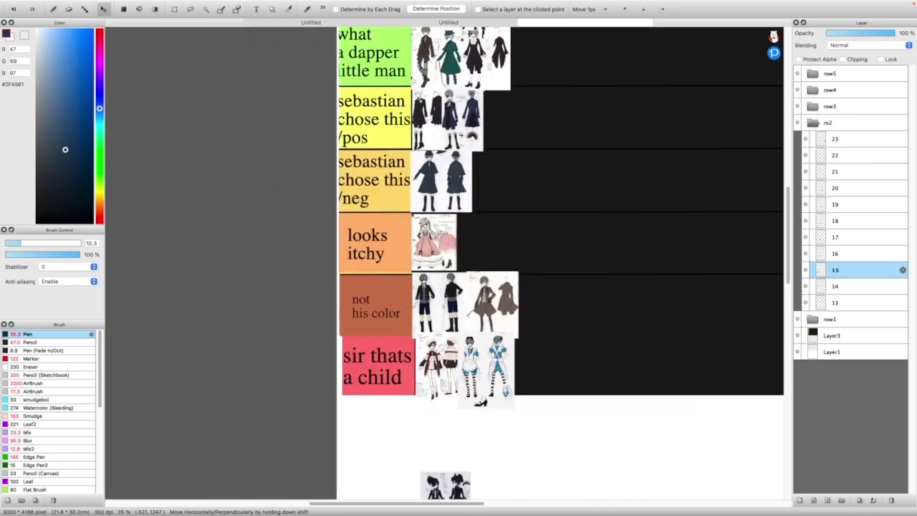
pyautogui.scroll(-1, 560, 263)
pyautogui.moveTo(438, 462); pyautogui.dragTo(469, 121)
pyautogui.scroll(2, 470, 122)
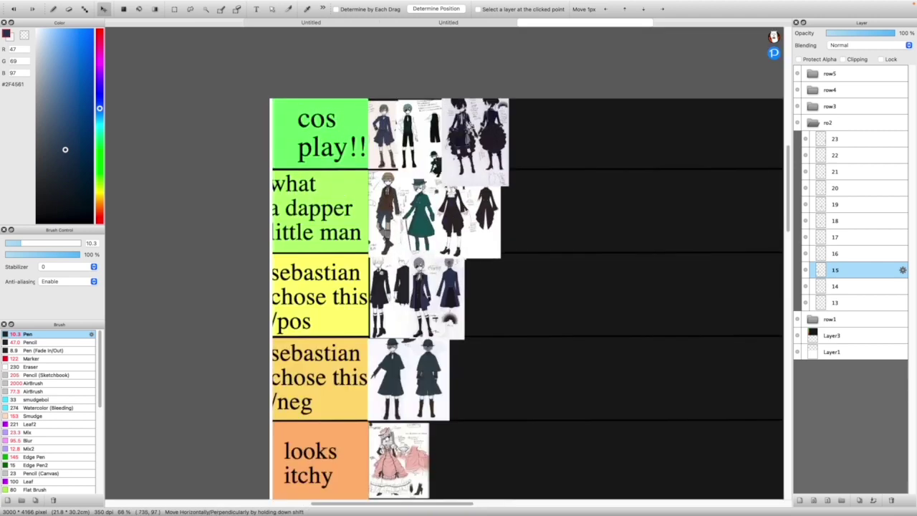
# Scale down the black bustle outfit and fit it against the green vest figure in the "cos play!!" tier
pyautogui.press('super+t')
pyautogui.moveTo(510, 161); pyautogui.dragTo(472, 146)
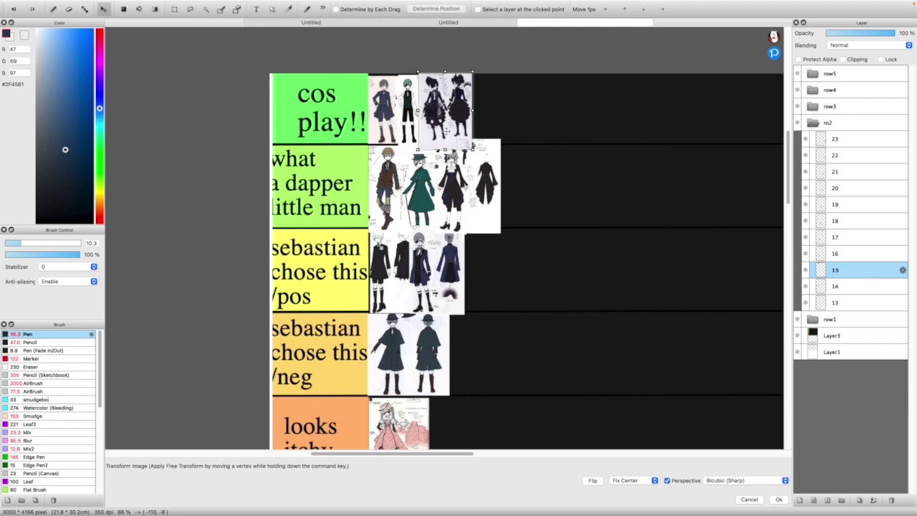
pyautogui.click(779, 500)
pyautogui.scroll(4, 367, 95)
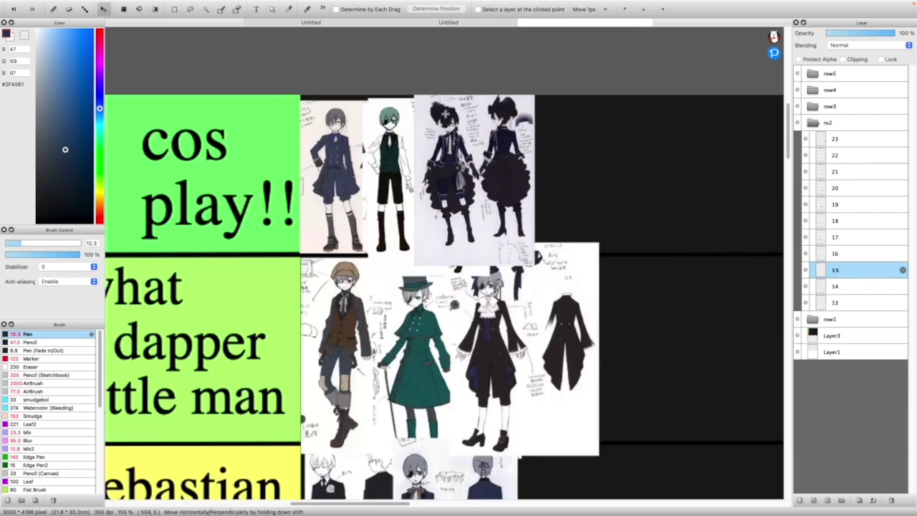
pyautogui.scroll(-5, 368, 96)
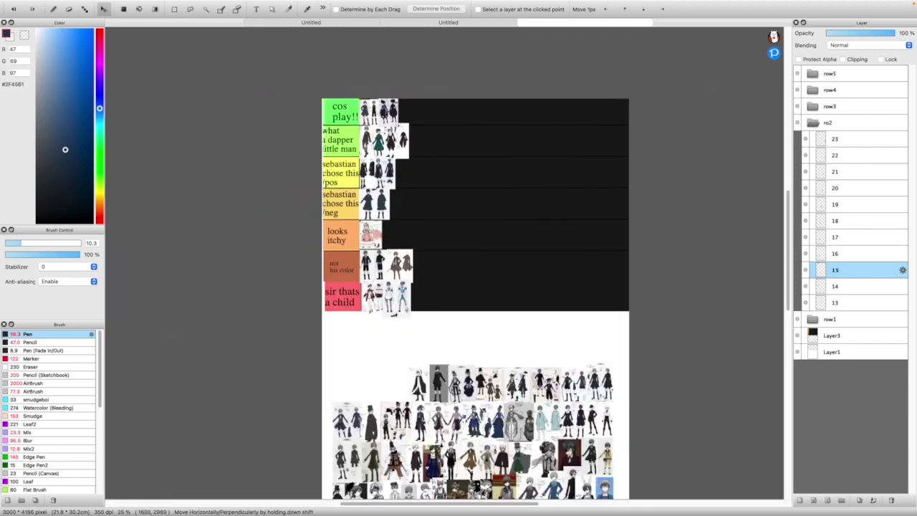
# Select layer 16, move the fur-trimmed black cloak outfit into the blank area and examine it up close
pyautogui.scroll(4, 781, 329)
pyautogui.scroll(2, 447, 364)
pyautogui.moveTo(418, 289); pyautogui.dragTo(334, 255)
pyautogui.scroll(1, 252, 163)
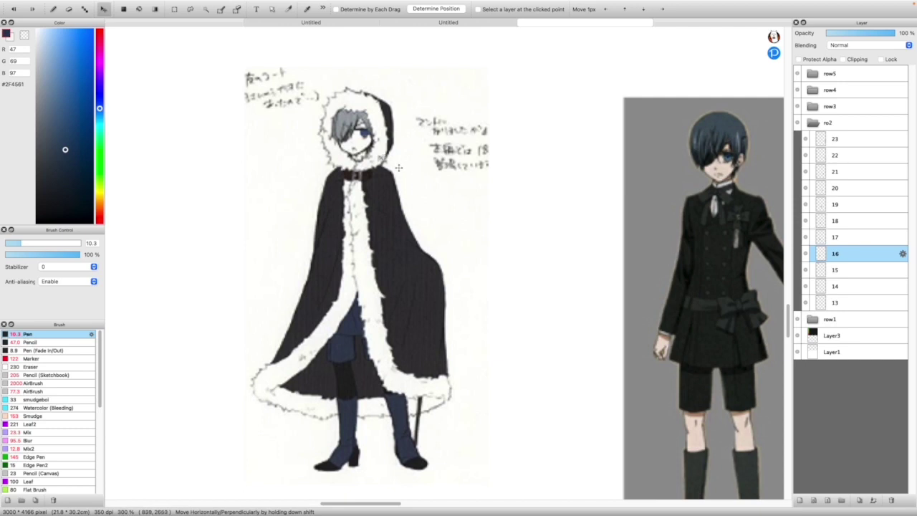
# Move the fur-trimmed black cloak outfit on layer 16 from the blank area up into the "sebastian chose this /neg" row
pyautogui.scroll(-6, 458, 299)
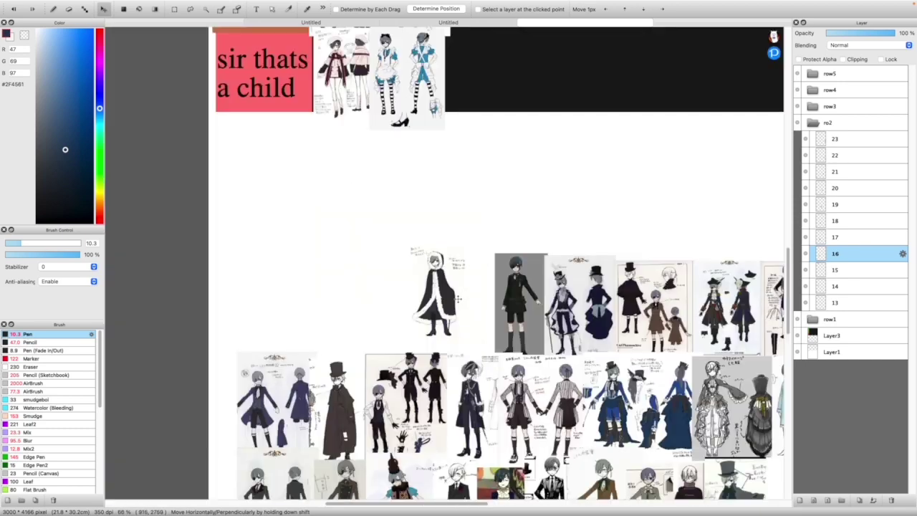
pyautogui.moveTo(468, 289); pyautogui.dragTo(462, 14)
pyautogui.scroll(-4, 462, 15)
pyautogui.moveTo(467, 66); pyautogui.dragTo(467, 53)
pyautogui.scroll(-1, 467, 53)
pyautogui.scroll(4, 463, 67)
pyautogui.scroll(1, 464, 67)
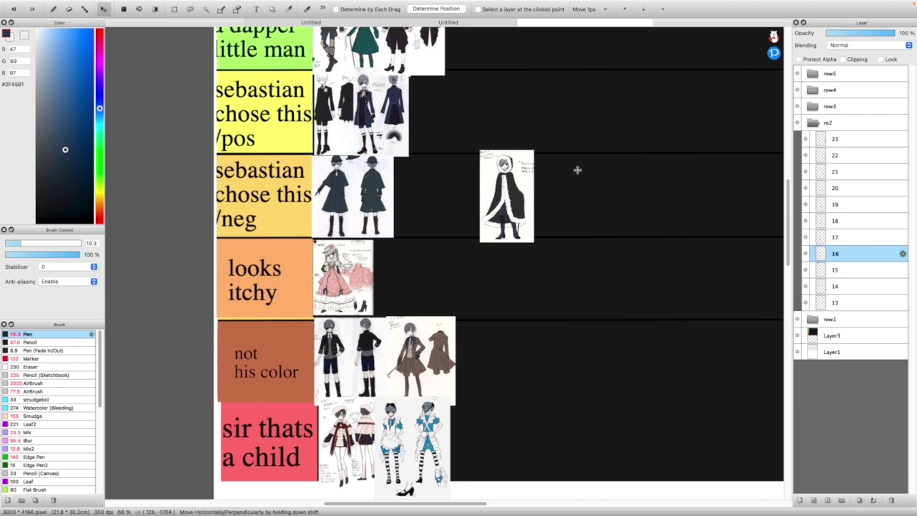
# Move the fur-trimmed cloak outfit into the "sebastian chose this /pos" tier, directly after the navy coat outfit
pyautogui.scroll(-3, 210, 191)
pyautogui.scroll(1, 225, 140)
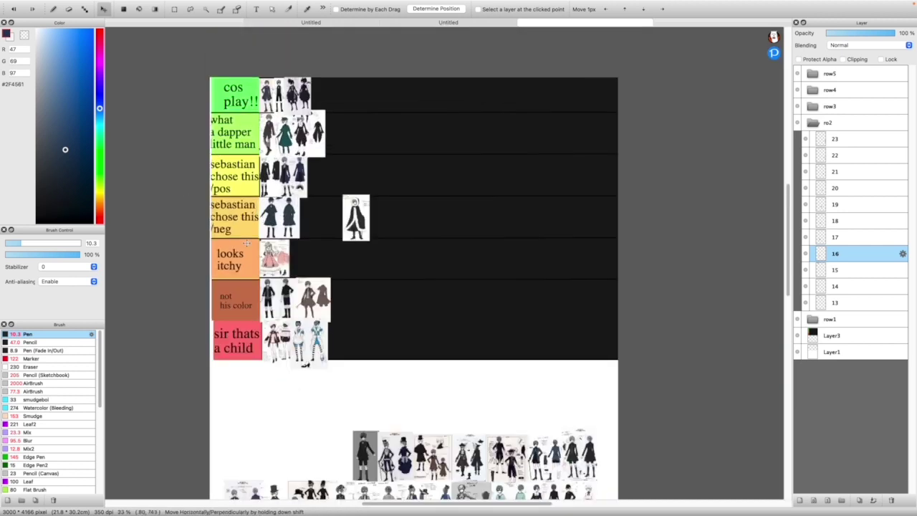
pyautogui.scroll(1, 234, 212)
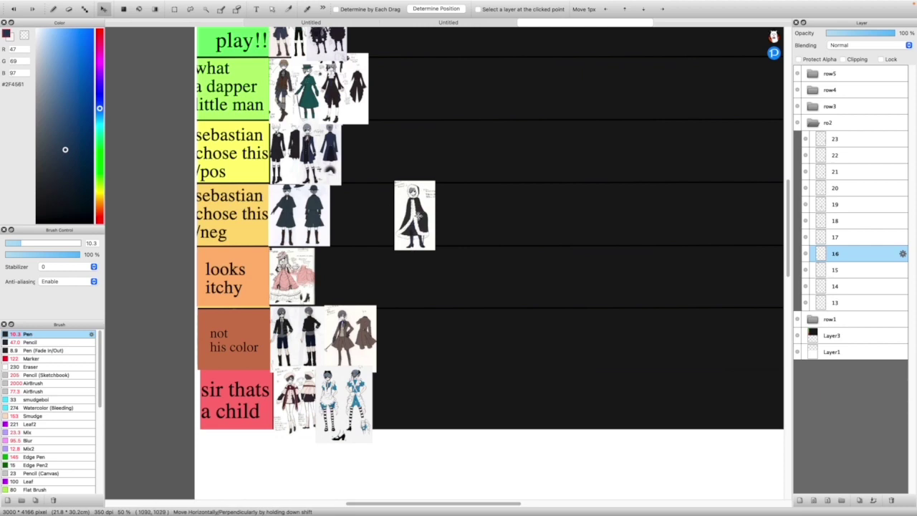
pyautogui.moveTo(417, 215); pyautogui.dragTo(392, 178)
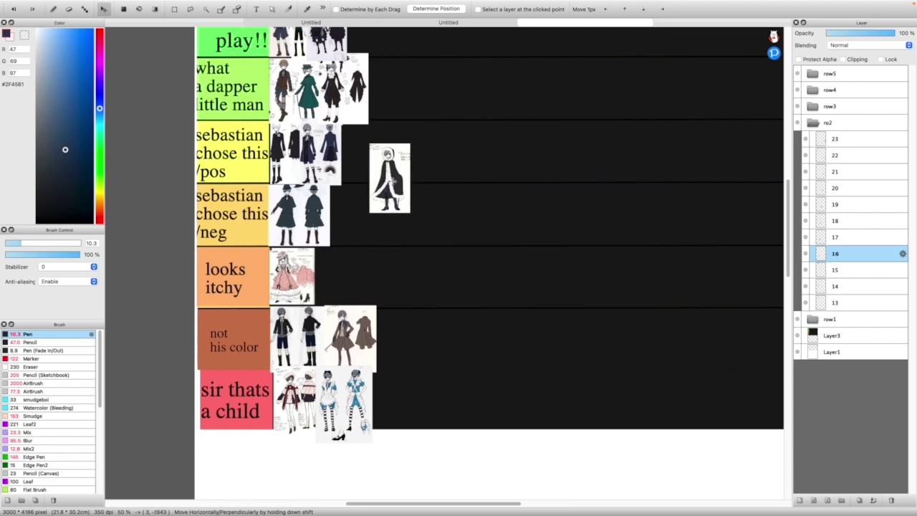
pyautogui.moveTo(393, 177); pyautogui.dragTo(361, 152)
pyautogui.scroll(2, 355, 161)
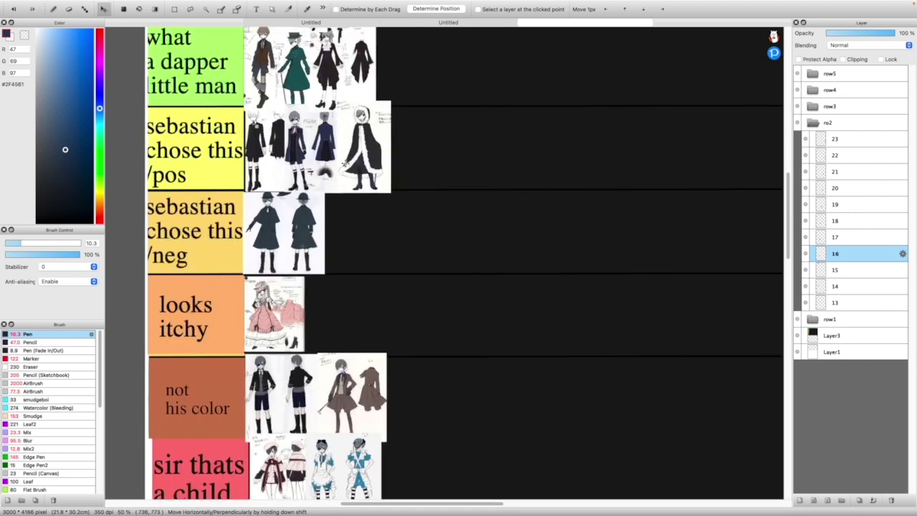
pyautogui.scroll(-2, 354, 163)
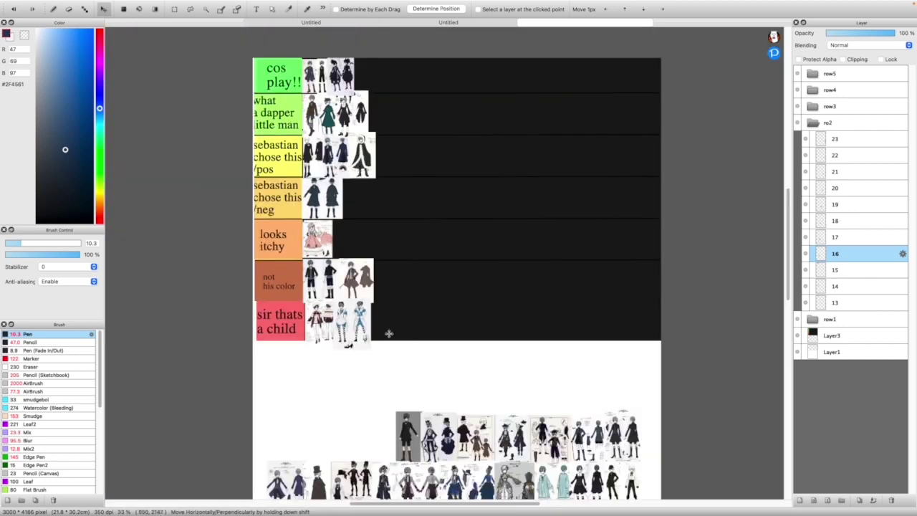
# Select layer 17, move the black shorts outfit with the grey background into the blank area and examine it up close
pyautogui.scroll(4, 408, 398)
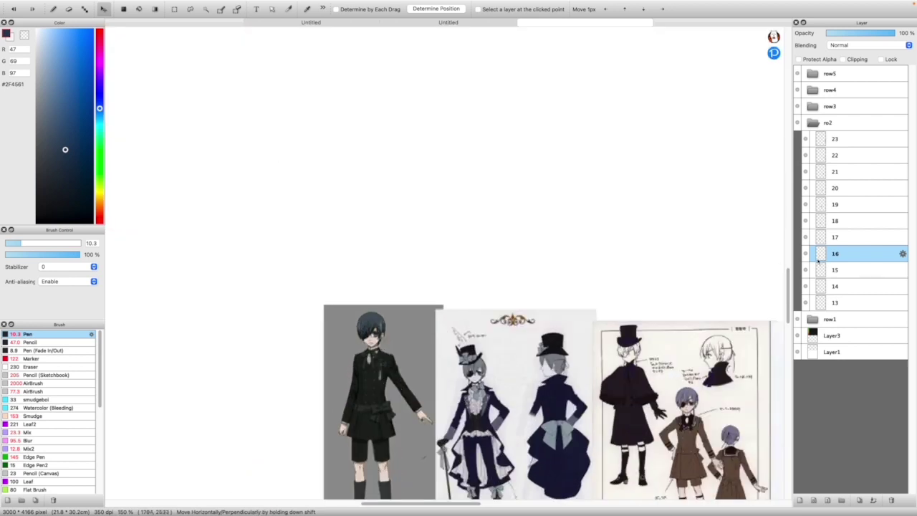
pyautogui.click(834, 237)
pyautogui.moveTo(412, 349); pyautogui.dragTo(387, 250)
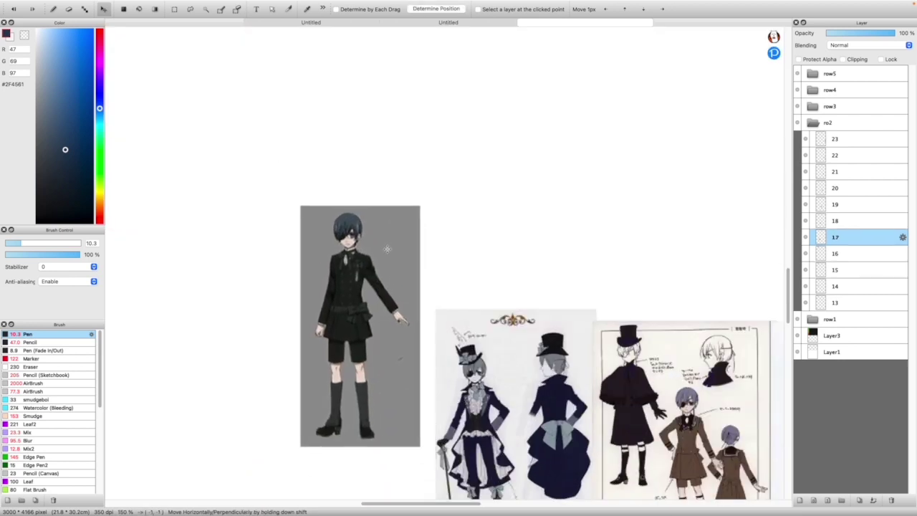
pyautogui.scroll(-1, 362, 322)
pyautogui.scroll(2, 329, 345)
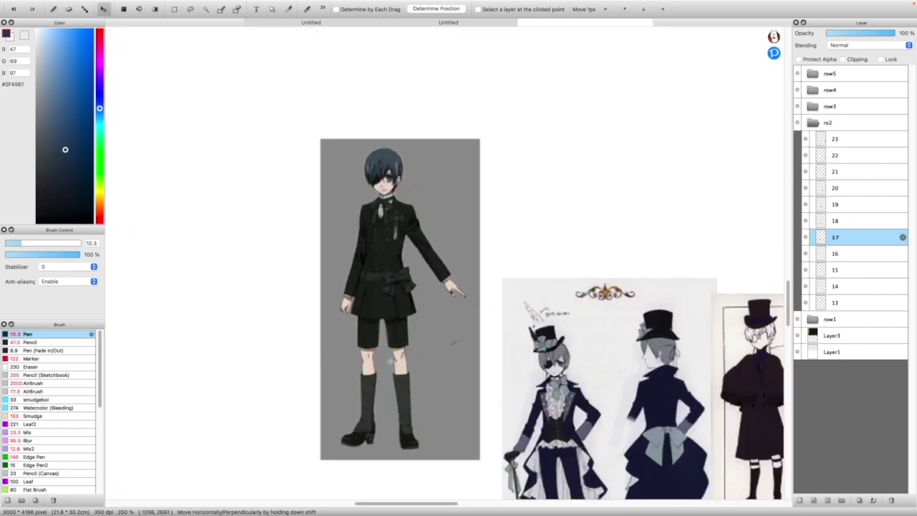
pyautogui.moveTo(384, 274); pyautogui.dragTo(353, 264)
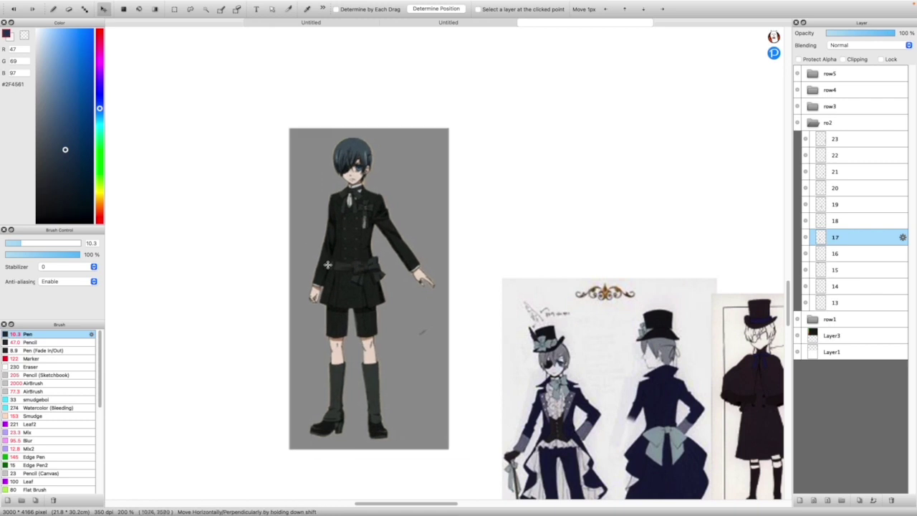
pyautogui.scroll(1, 332, 261)
pyautogui.scroll(-2, 359, 255)
pyautogui.scroll(2, 337, 294)
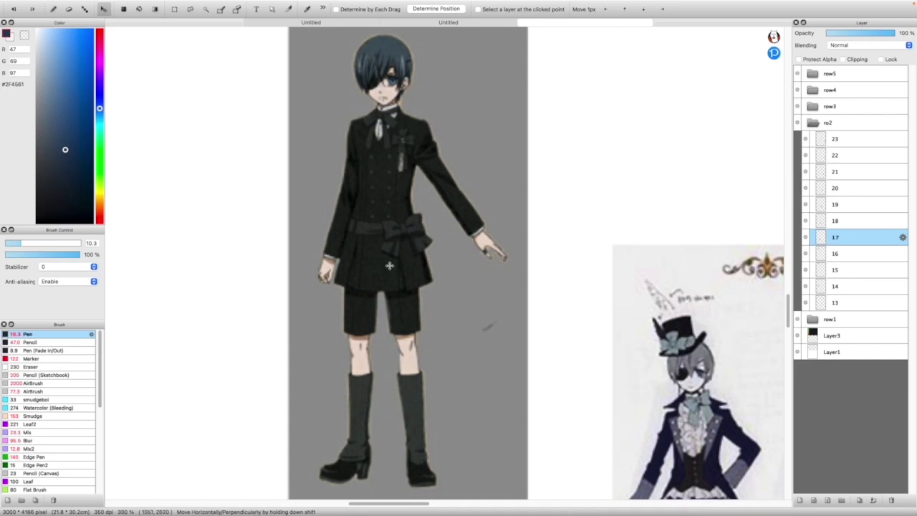
# Move the black shorts outfit on layer 17 into the "sebastian chose this /neg" tier, overlapping the dark caped coat outfit
pyautogui.scroll(-10, 403, 286)
pyautogui.scroll(2, 382, 176)
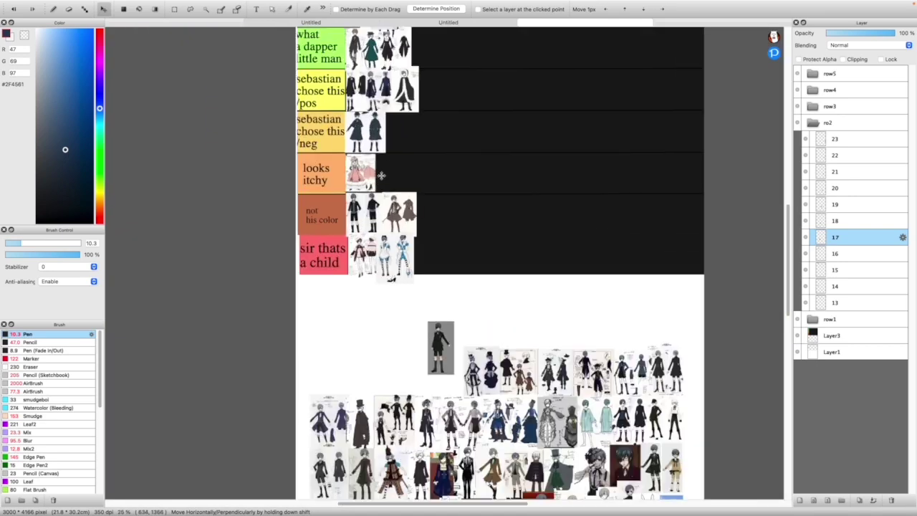
pyautogui.moveTo(432, 241); pyautogui.dragTo(385, 131)
pyautogui.scroll(2, 387, 104)
pyautogui.scroll(1, 387, 103)
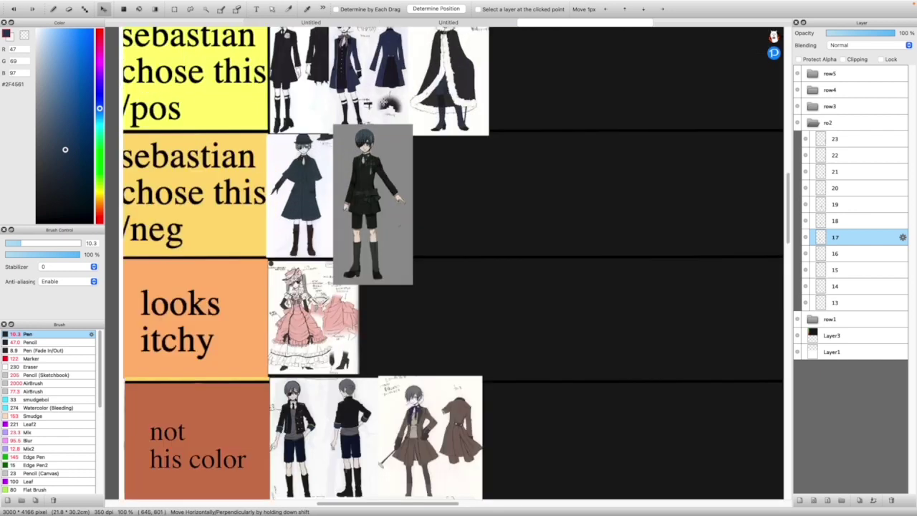
# Scale down the black shorts outfit and fit it beside the caped coat figure within the "sebastian chose this /neg" tier
pyautogui.hotkey('ctrl', 't')
pyautogui.moveTo(413, 259); pyautogui.dragTo(389, 232)
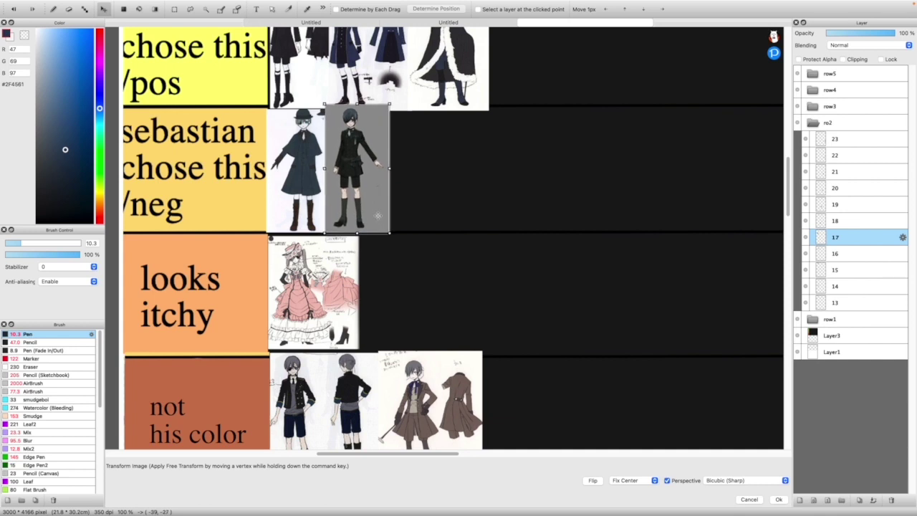
pyautogui.click(778, 499)
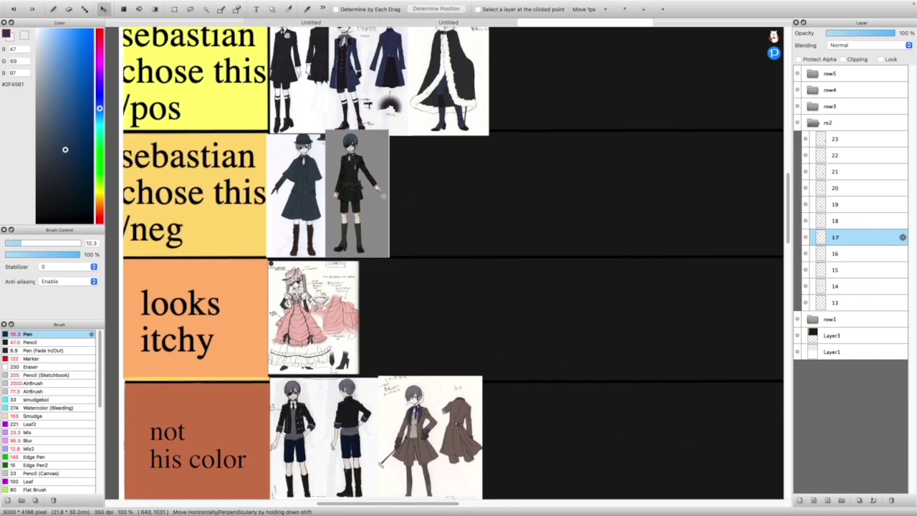
pyautogui.scroll(-3, 383, 195)
pyautogui.scroll(5, 329, 215)
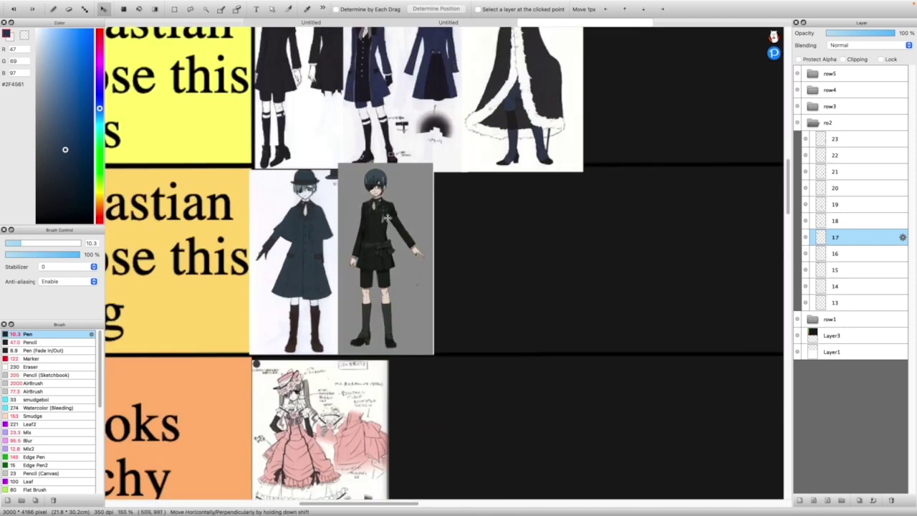
# Select layer 18 and move the navy top-hat outfit with the cane into the blank area, away from its neighbours
pyautogui.scroll(-4, 375, 222)
pyautogui.scroll(-2, 375, 221)
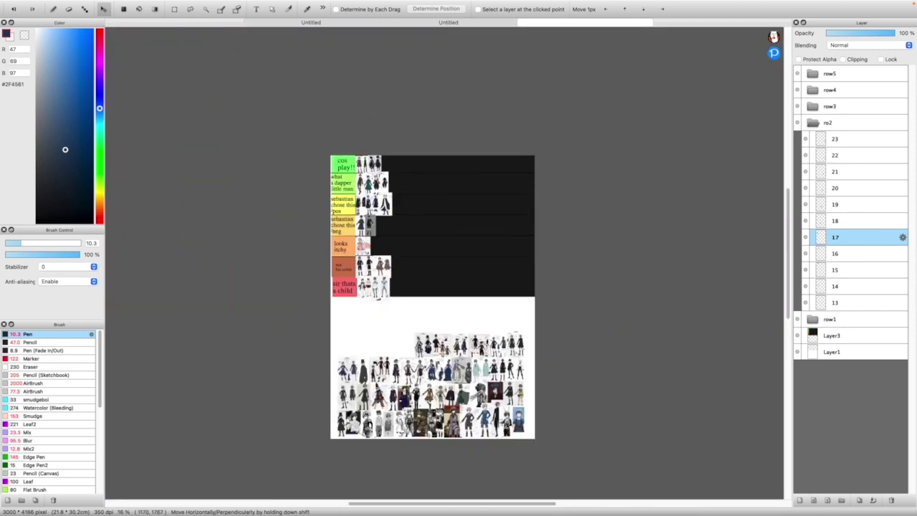
pyautogui.scroll(7, 429, 337)
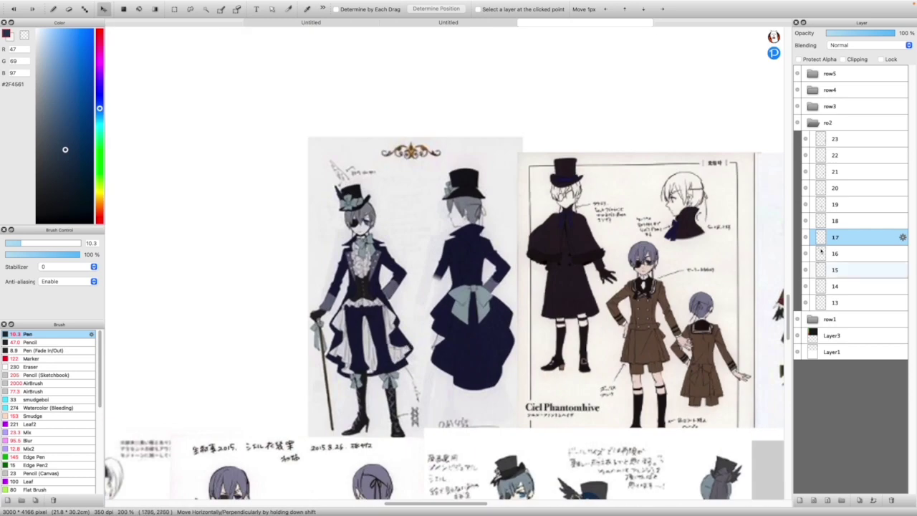
pyautogui.click(823, 221)
pyautogui.moveTo(432, 329); pyautogui.dragTo(358, 285)
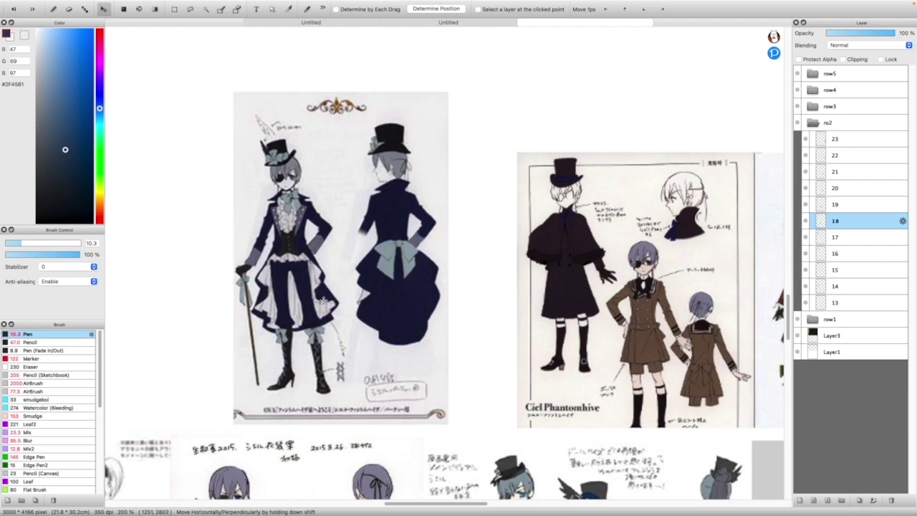
# Move the navy top-hat outfit on layer 18 into the "what a dapper little man" tier, after the black ruffled-shirt outfit
pyautogui.scroll(-6, 320, 277)
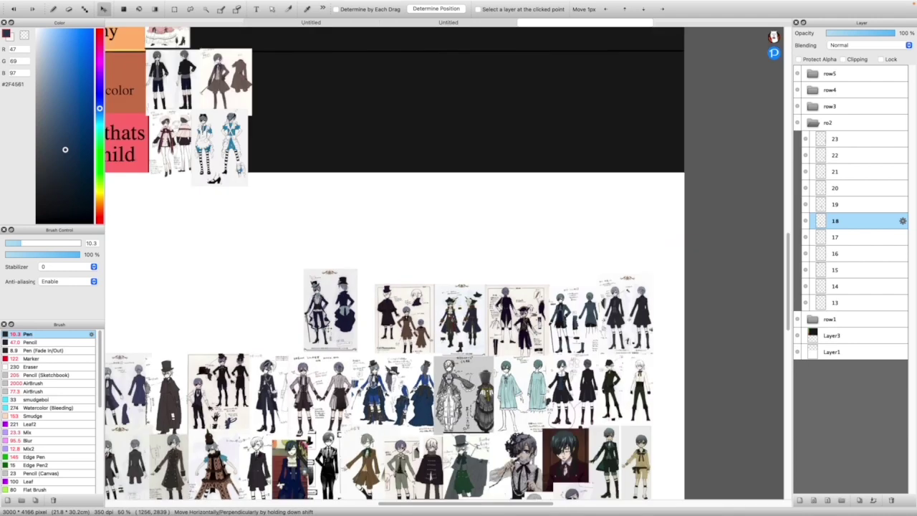
pyautogui.scroll(1, 289, 231)
pyautogui.scroll(-1, 289, 231)
pyautogui.scroll(1, 266, 148)
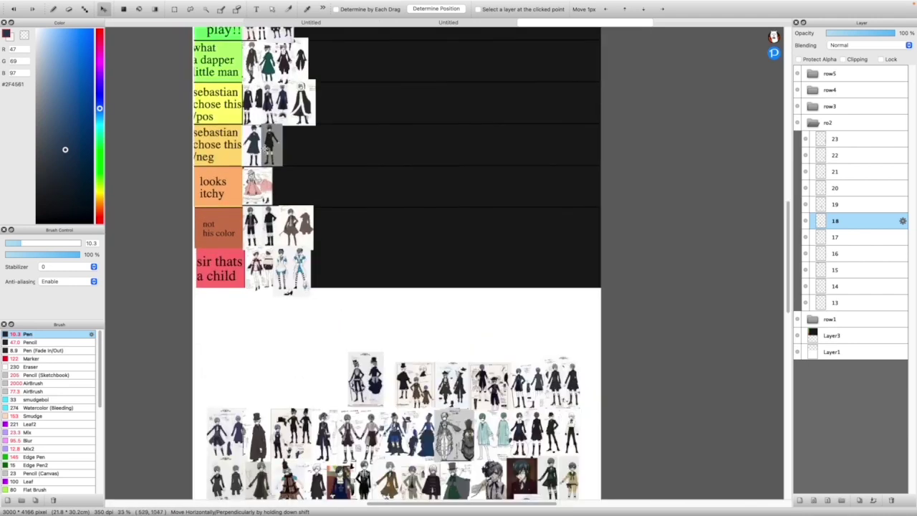
pyautogui.moveTo(365, 367); pyautogui.dragTo(308, 56)
pyautogui.scroll(5, 308, 72)
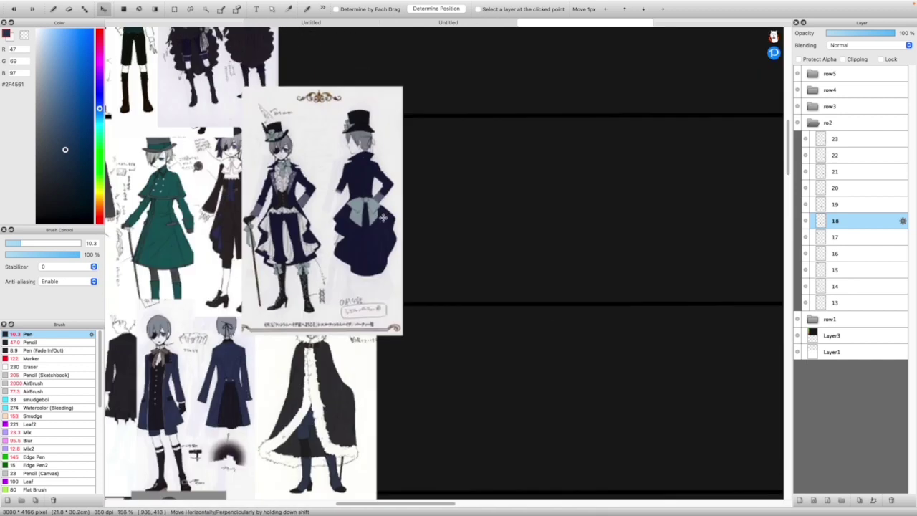
# Scale down the navy top-hat outfit slightly, set it beside the ruffled-shirt figure and trim its top and bottom to the tier height
pyautogui.press('super+t')
pyautogui.moveTo(323, 186); pyautogui.dragTo(347, 185)
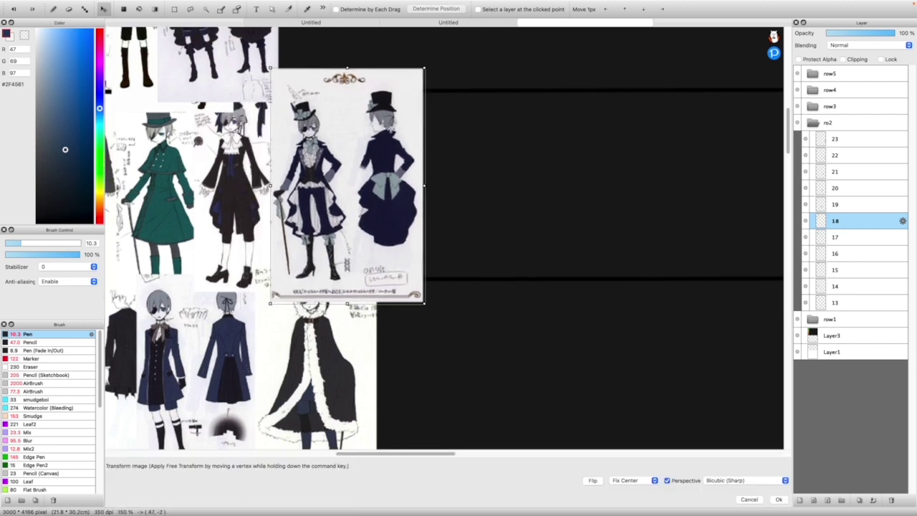
pyautogui.click(775, 498)
pyautogui.click(174, 8)
pyautogui.moveTo(268, 305); pyautogui.dragTo(454, 354)
pyautogui.moveTo(259, 80)
pyautogui.mouseDown()
pyautogui.moveTo(261, 91)
pyautogui.moveTo(420, 104)
pyautogui.moveTo(455, 121)
pyautogui.mouseUp()
pyautogui.press('Delete')
# Try to erase the leftover white strip above the navy top-hat outfit on layer 17
pyautogui.click(848, 237)
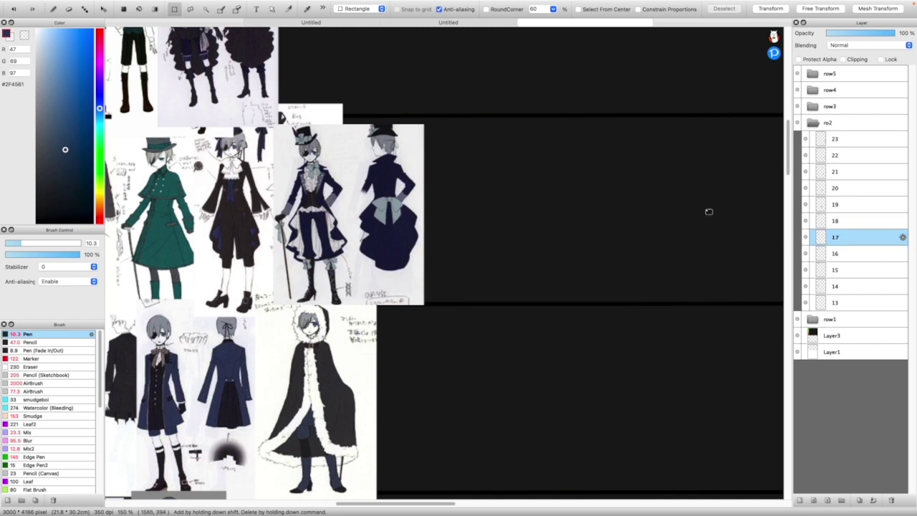
pyautogui.moveTo(278, 94); pyautogui.dragTo(283, 117)
pyautogui.press('Delete')
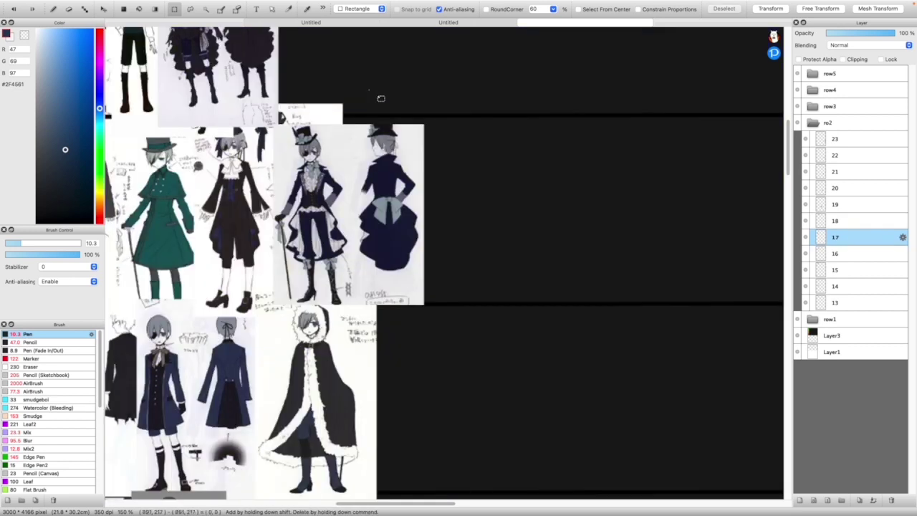
# Trim the part of the black bustle outfit on layer 15 that hangs below the "cos play!!" tier and nudge the outfit into place
pyautogui.scroll(-4, 549, 280)
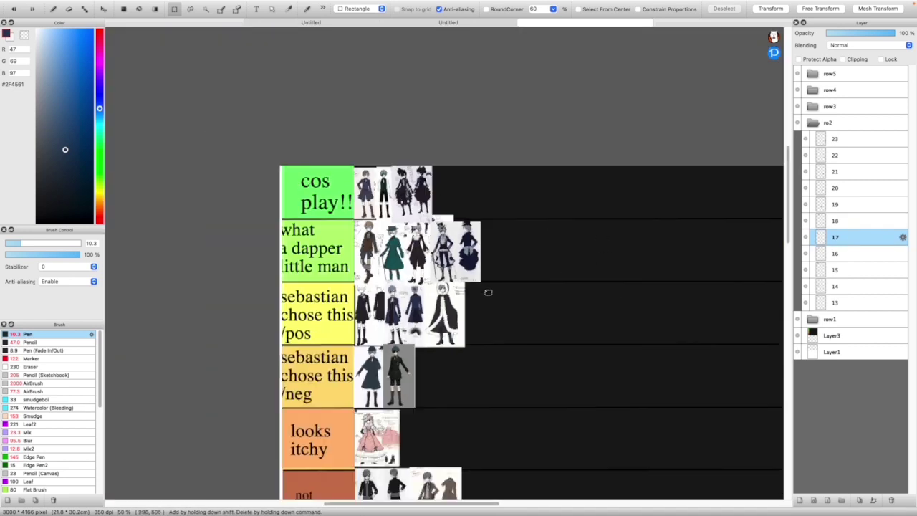
pyautogui.scroll(1, 489, 292)
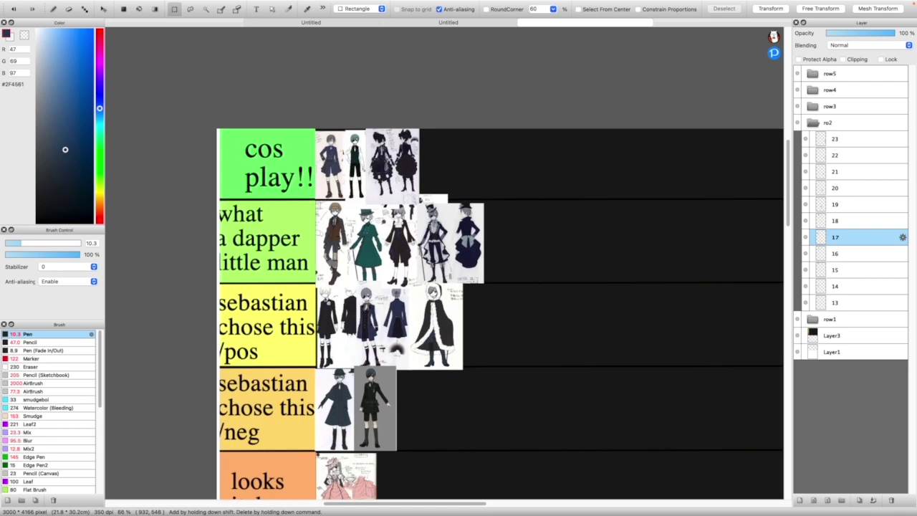
pyautogui.scroll(2, 446, 232)
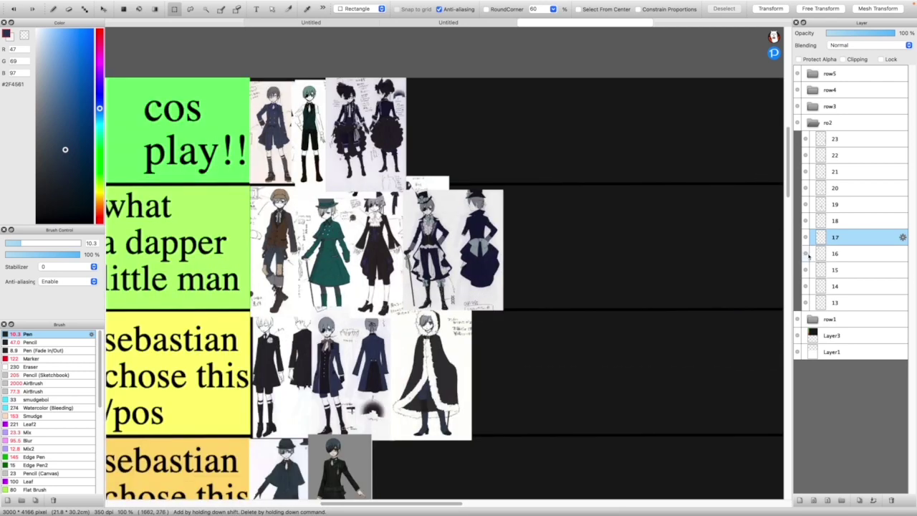
pyautogui.click(806, 276)
pyautogui.click(805, 277)
pyautogui.click(824, 278)
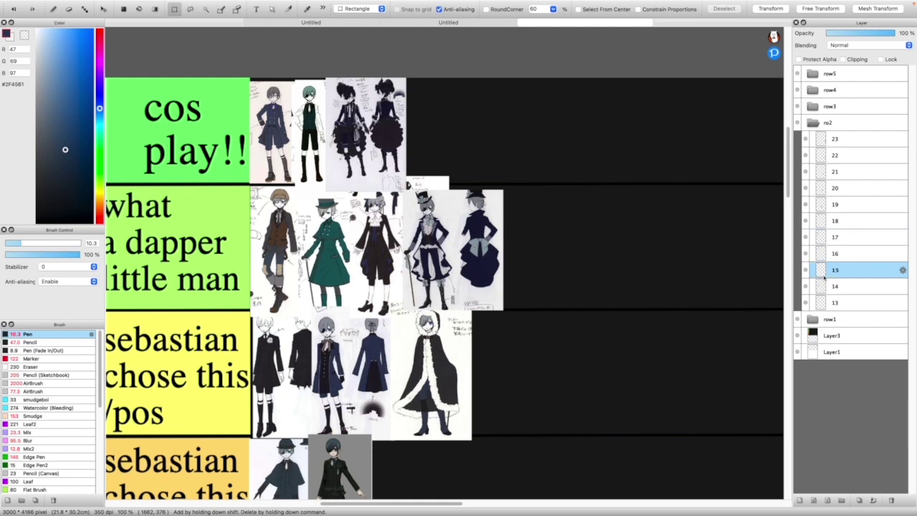
pyautogui.click(806, 271)
pyautogui.click(805, 271)
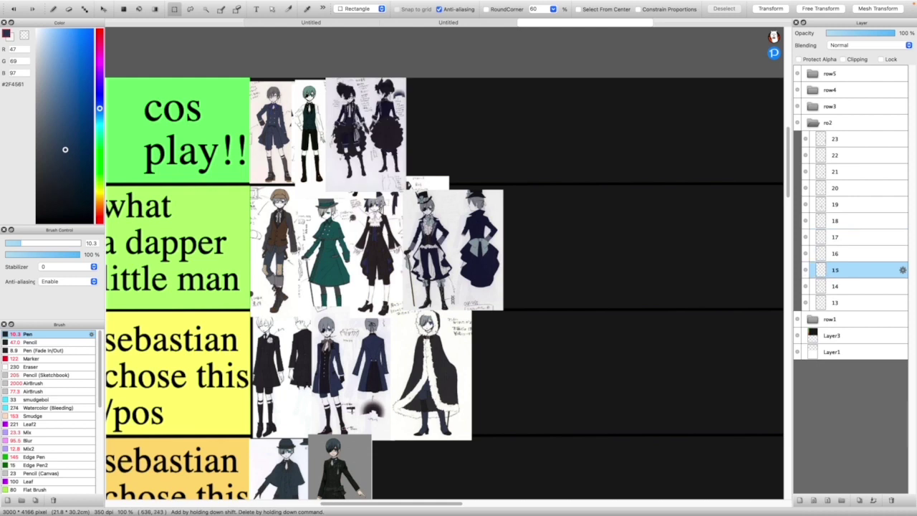
pyautogui.hotkey('ctrl', 'a')
pyautogui.hotkey('ctrl', 'd')
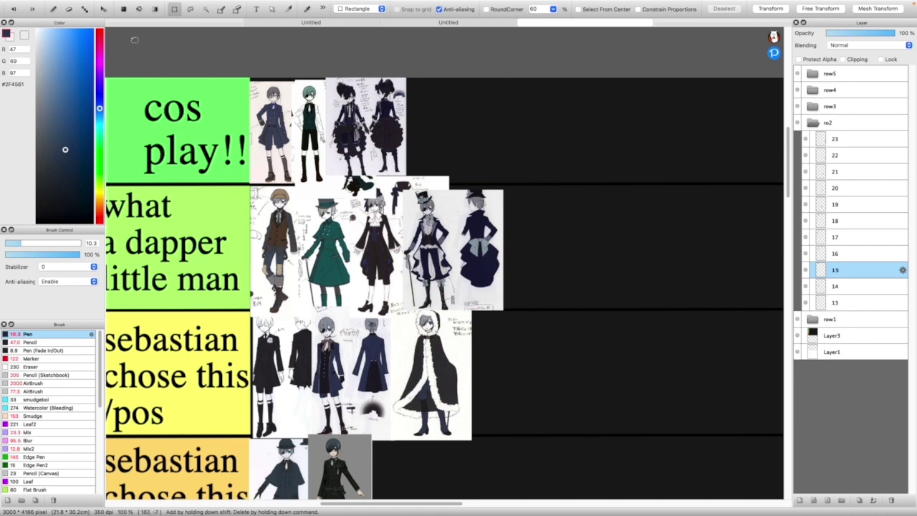
pyautogui.press('v')
pyautogui.moveTo(169, 59); pyautogui.dragTo(170, 63)
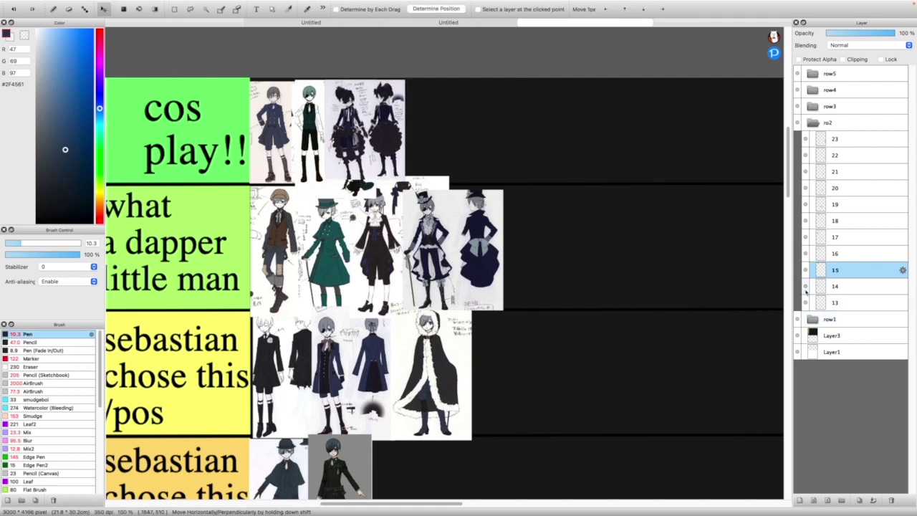
# Remove the black shoe on layer 13 that hangs below the "cos play!!" tier
pyautogui.click(806, 302)
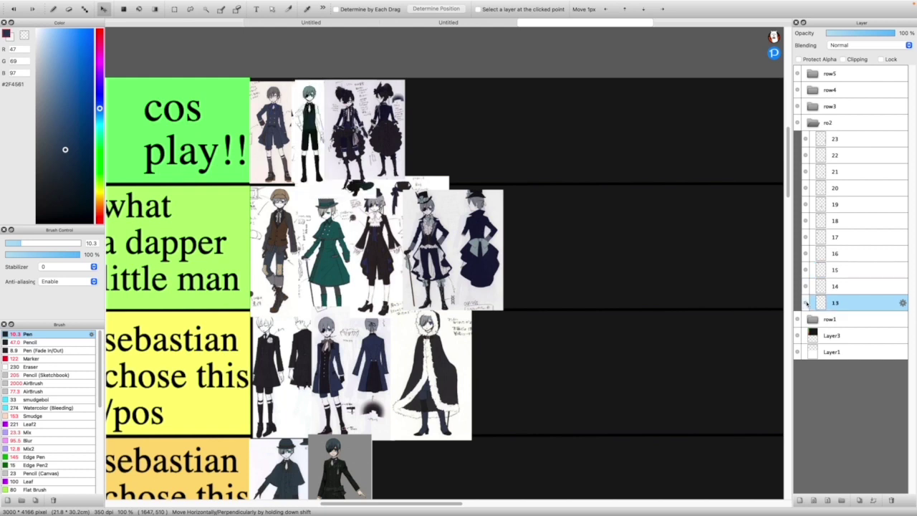
pyautogui.press('m')
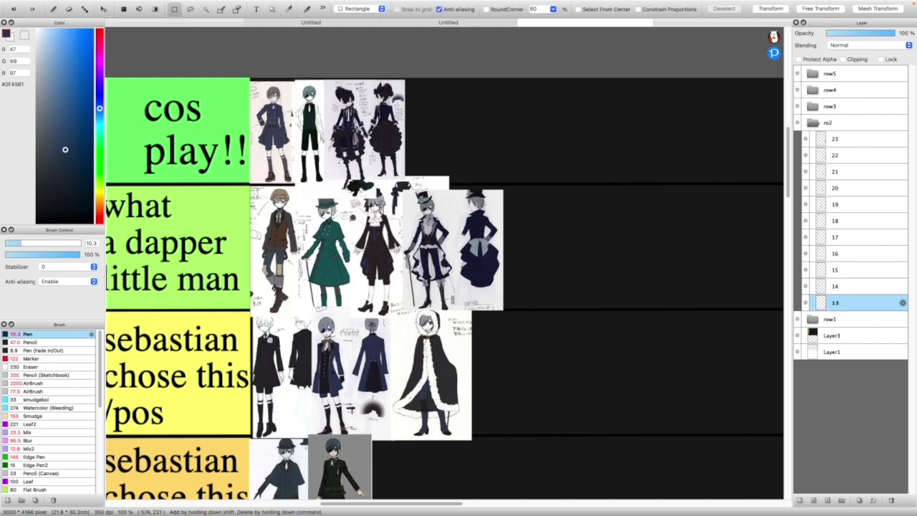
pyautogui.press('super+a')
pyautogui.press('super+d')
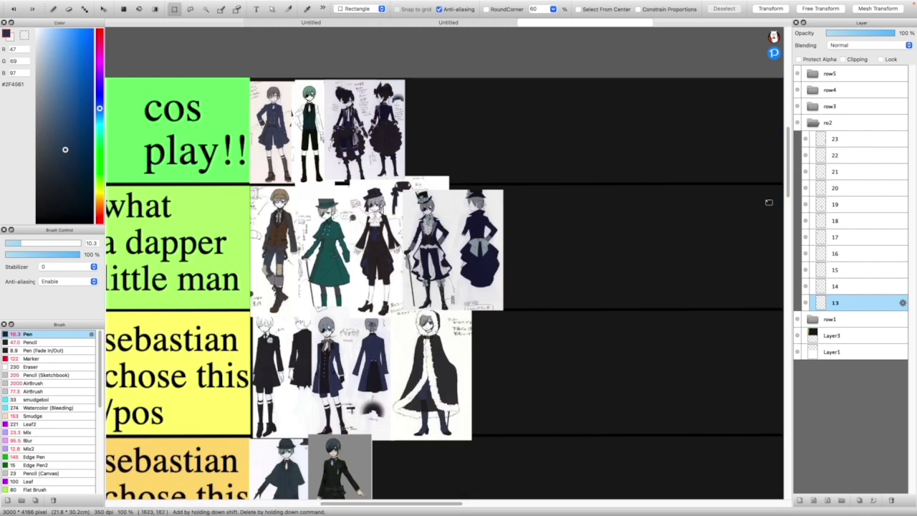
# Separate the black caped top-hat figure from the outfit sheet on layer 19 onto its own new layer
pyautogui.scroll(-2, 348, 226)
pyautogui.scroll(-1, 341, 214)
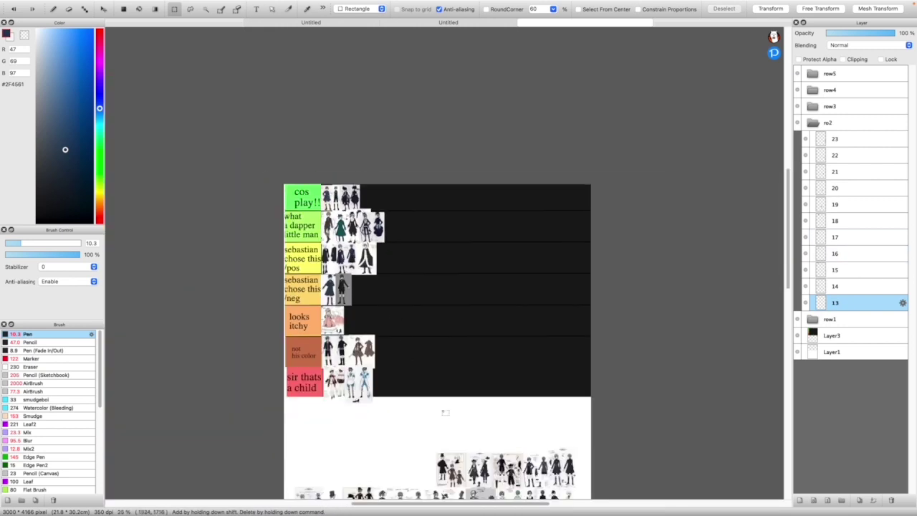
pyautogui.scroll(4, 470, 464)
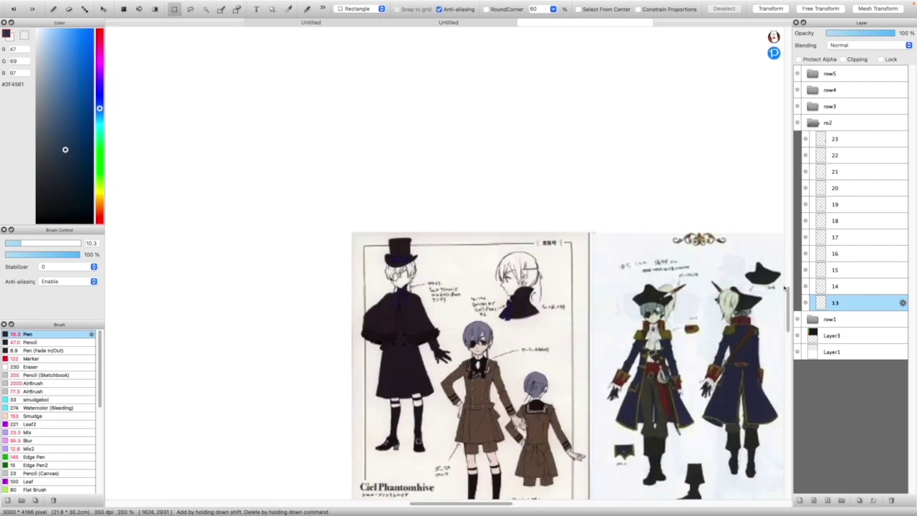
pyautogui.click(806, 225)
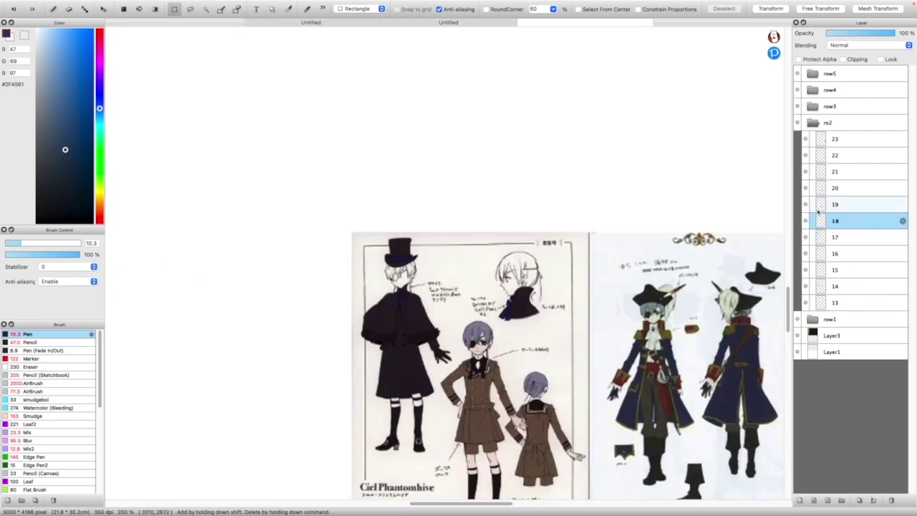
pyautogui.click(813, 207)
pyautogui.click(805, 206)
pyautogui.click(805, 205)
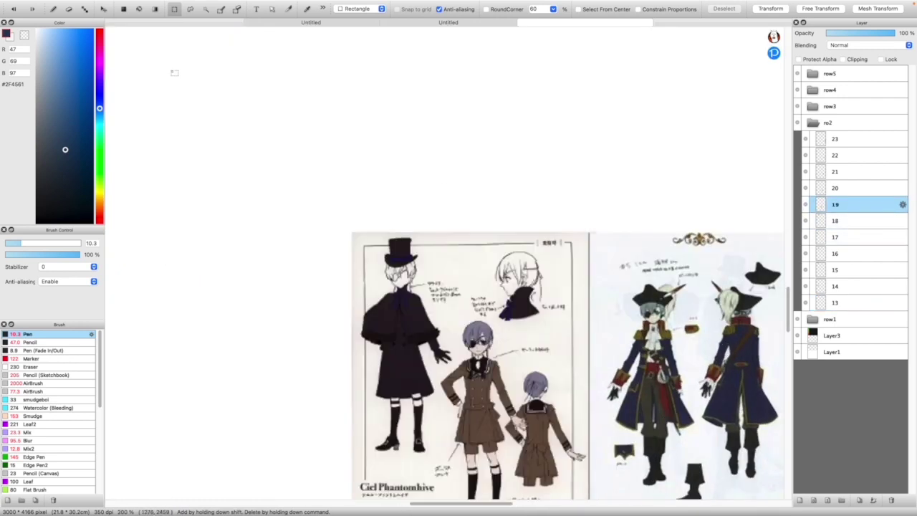
pyautogui.hotkey('ctrl', 'v')
pyautogui.scroll(2, 320, 295)
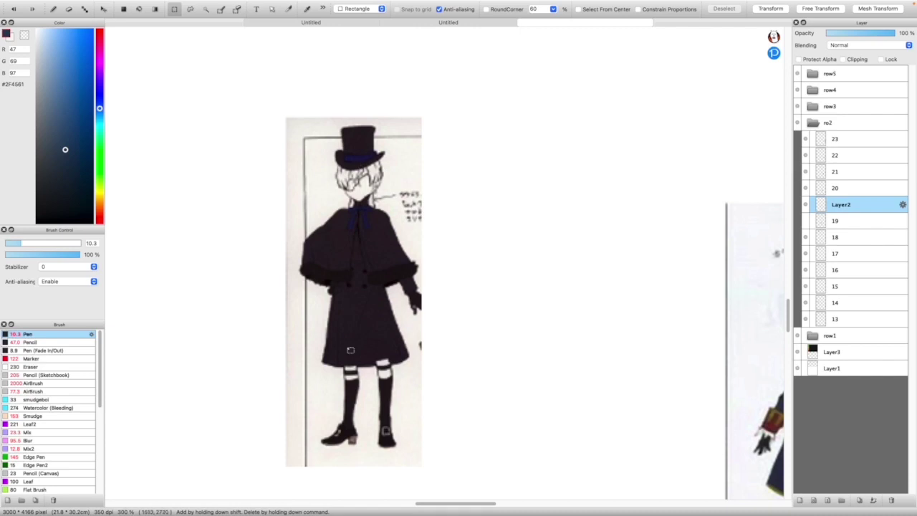
# Move the caped top-hat figure into the "sebastian chose this /pos" tier, after the fur-trimmed cloak
pyautogui.click(102, 9)
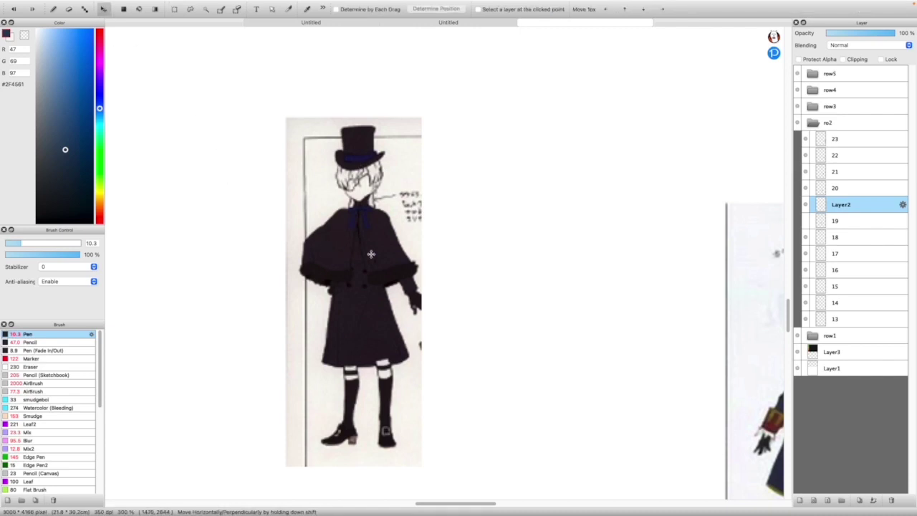
pyautogui.scroll(-2, 399, 271)
pyautogui.scroll(1, 423, 290)
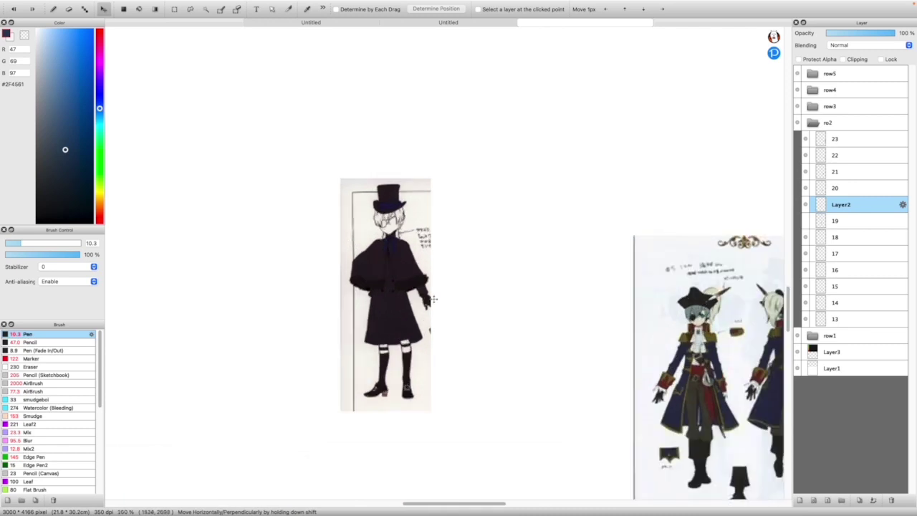
pyautogui.scroll(-5, 429, 293)
pyautogui.scroll(1, 369, 220)
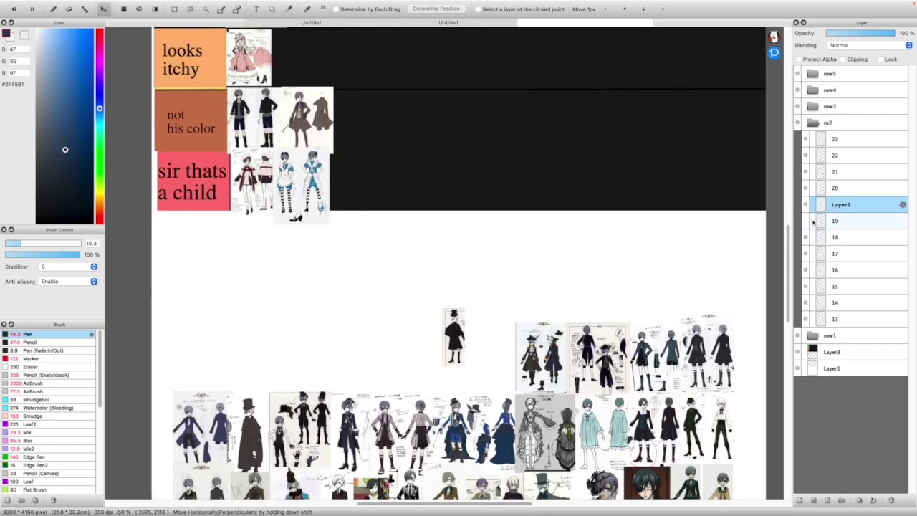
pyautogui.scroll(3, 385, 283)
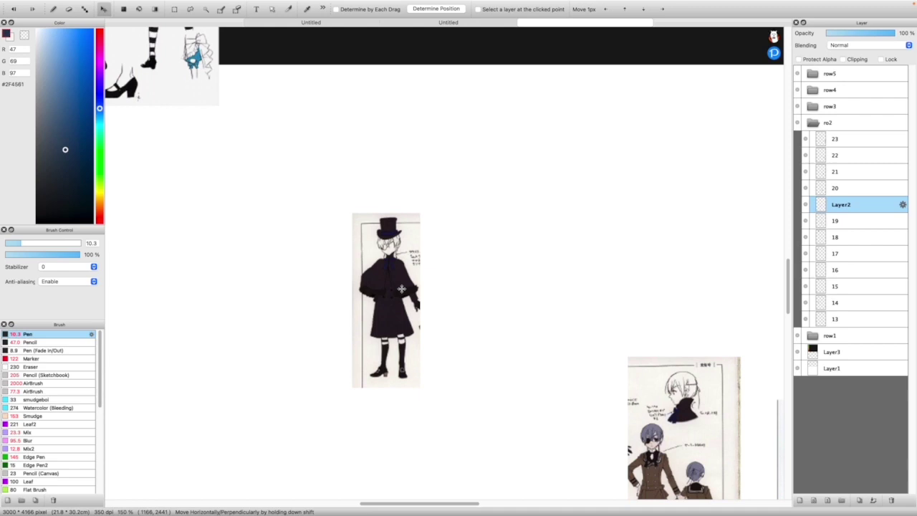
pyautogui.scroll(-5, 437, 380)
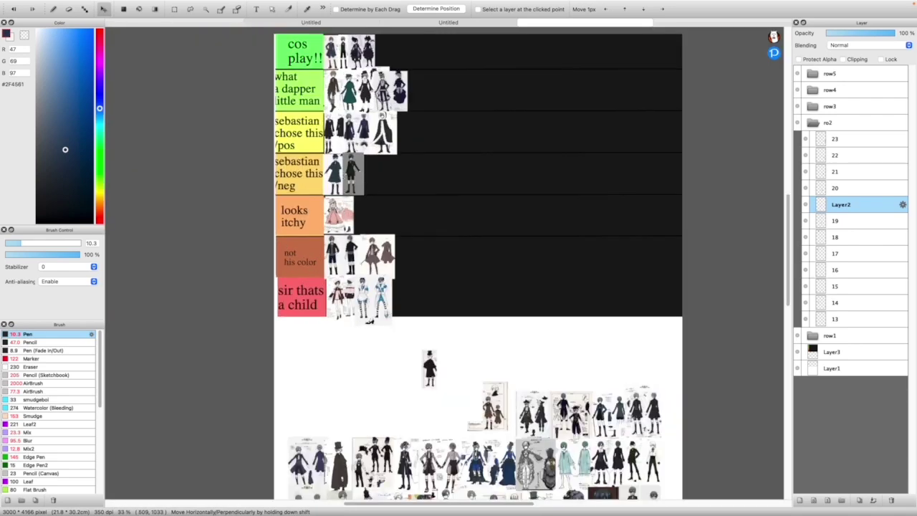
pyautogui.moveTo(430, 323); pyautogui.dragTo(406, 86)
pyautogui.moveTo(407, 133); pyautogui.dragTo(402, 132)
pyautogui.scroll(2, 336, 126)
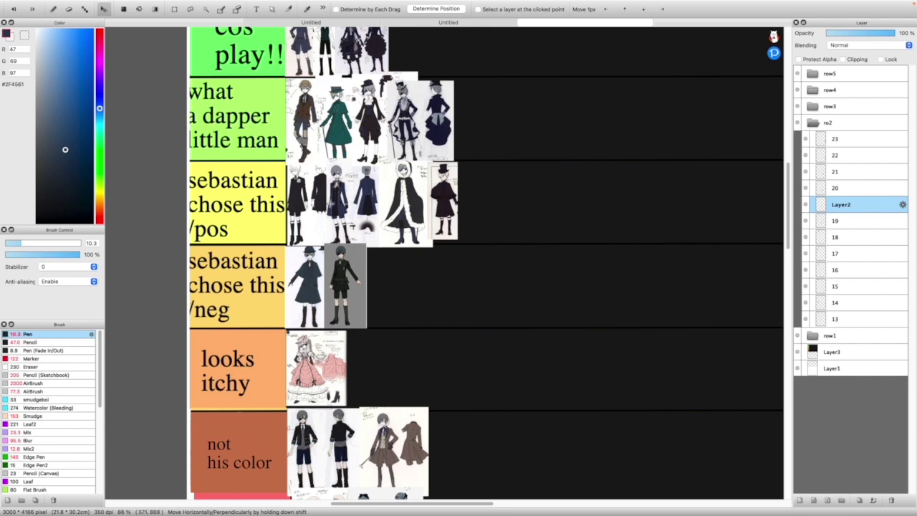
# Find the brown sailor outfit's layer, 19, and move its sheet into the clear space away from the unranked outfits
pyautogui.scroll(-5, 775, 307)
pyautogui.scroll(-9, 775, 306)
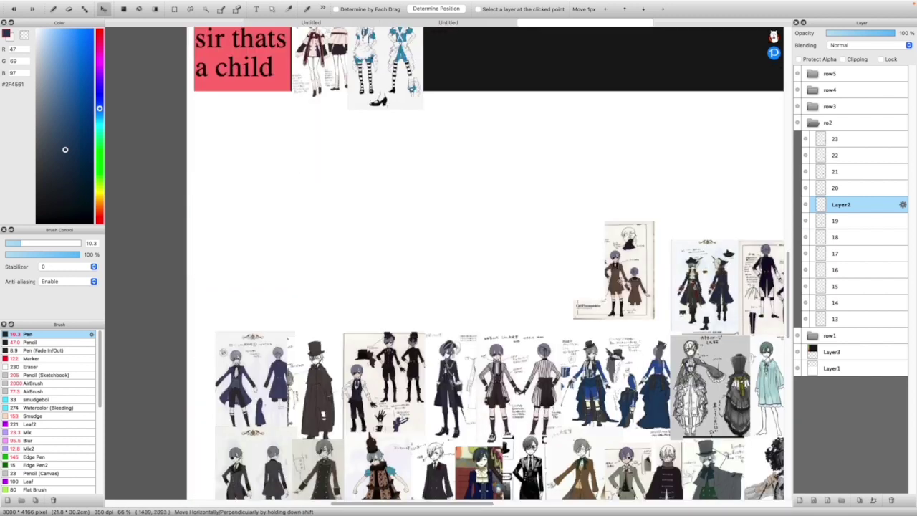
pyautogui.click(831, 188)
pyautogui.click(805, 188)
pyautogui.click(805, 189)
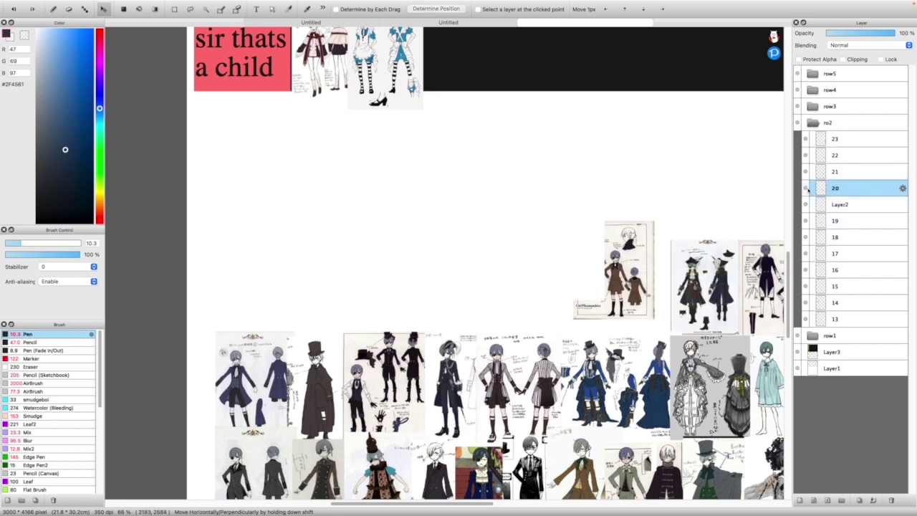
pyautogui.click(814, 206)
pyautogui.click(810, 222)
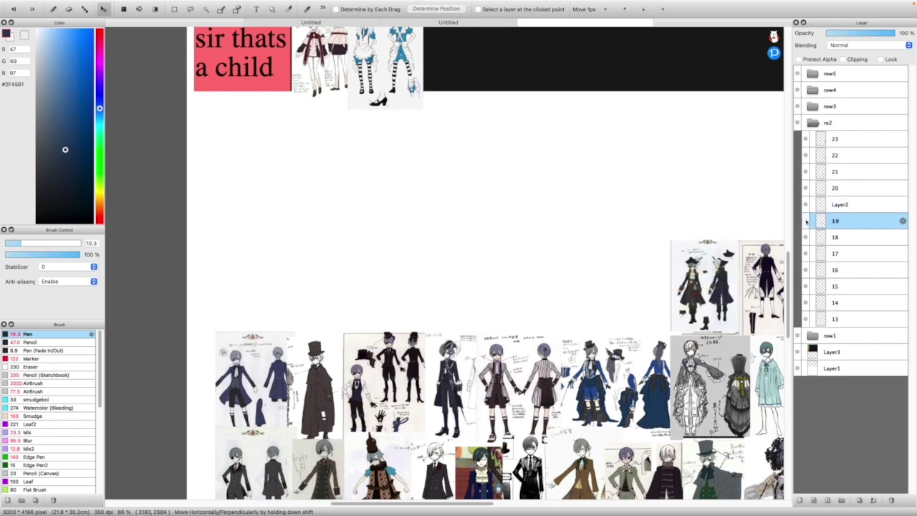
pyautogui.moveTo(635, 267); pyautogui.dragTo(561, 255)
pyautogui.scroll(3, 557, 252)
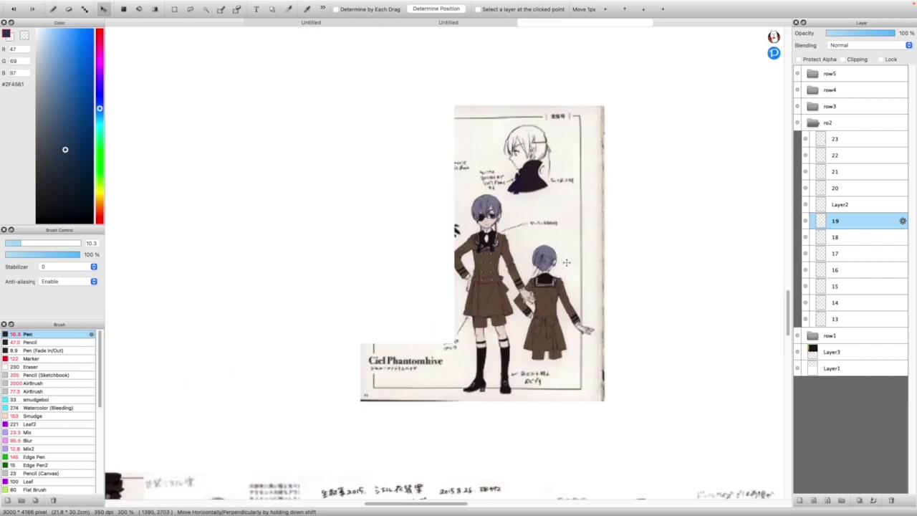
# Crop the layer 19 sheet to the front and back figures of the brown sailor outfit, deleting everything around them
pyautogui.click(174, 9)
pyautogui.moveTo(439, 181); pyautogui.dragTo(601, 406)
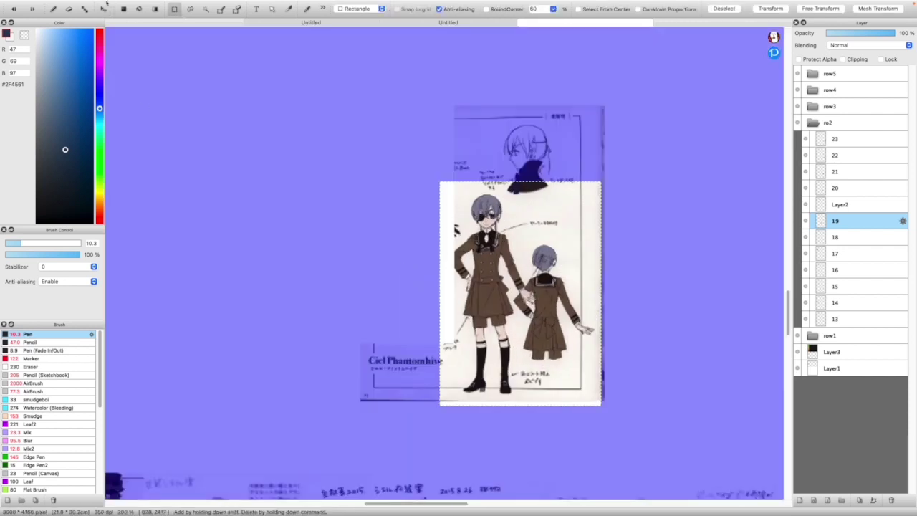
pyautogui.click(144, 5)
pyautogui.click(146, 34)
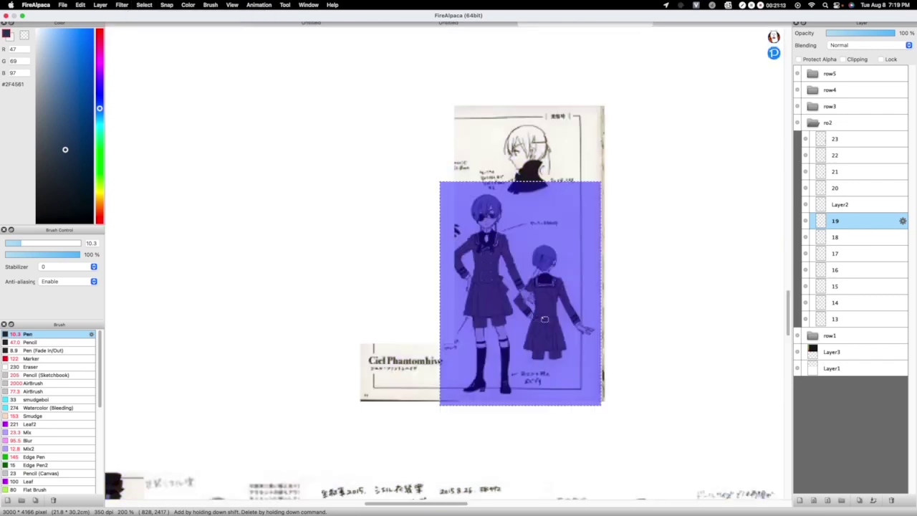
pyautogui.press('Delete')
pyautogui.press('super+d')
pyautogui.scroll(2, 564, 262)
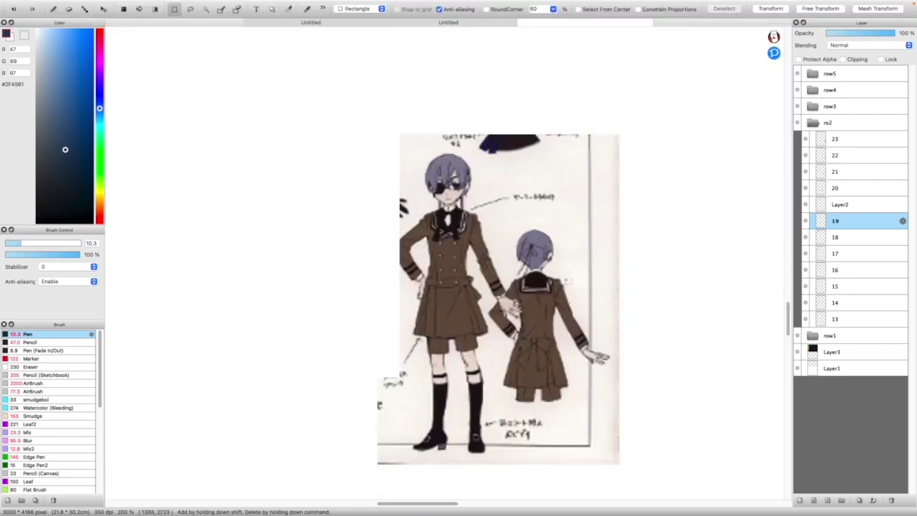
pyautogui.press('v')
pyautogui.moveTo(496, 239); pyautogui.dragTo(489, 239)
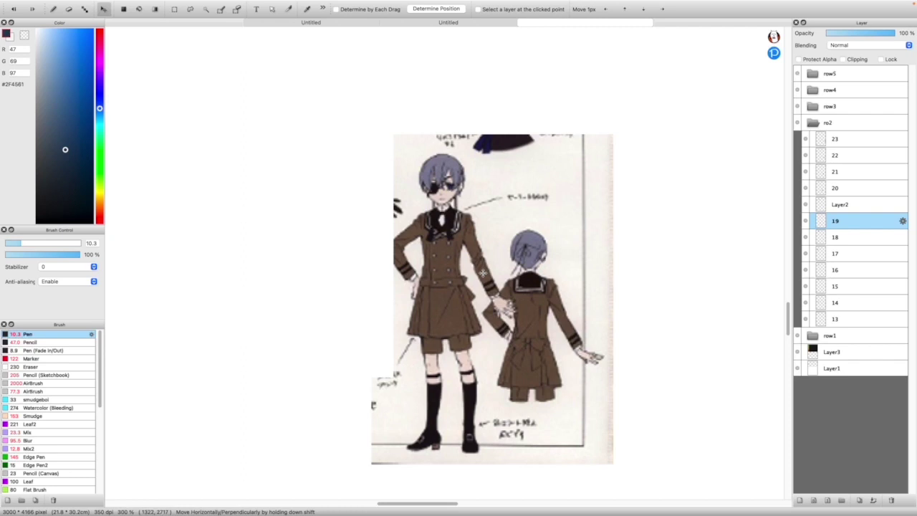
# Move the brown sailor outfit into the "not his color" tier, to the right of the brown coat outfit
pyautogui.scroll(-5, 483, 273)
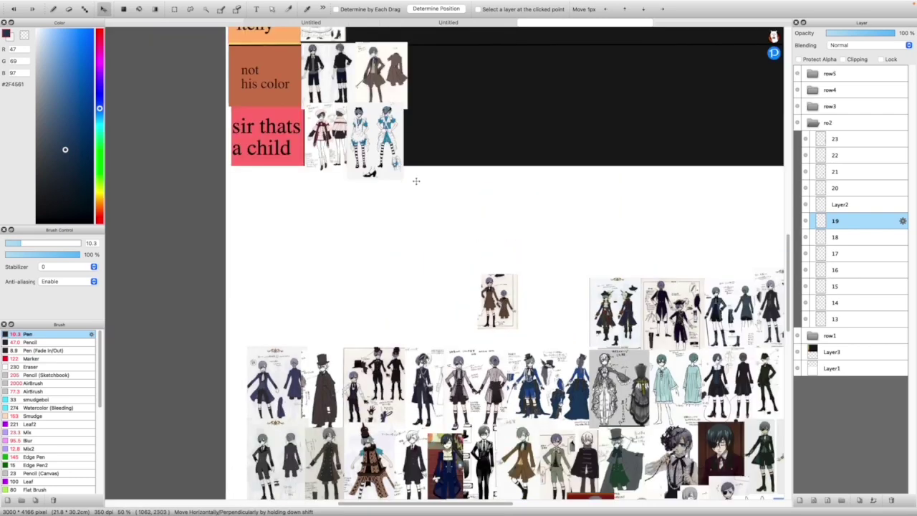
pyautogui.moveTo(497, 300); pyautogui.dragTo(442, 126)
pyautogui.moveTo(449, 76); pyautogui.dragTo(435, 72)
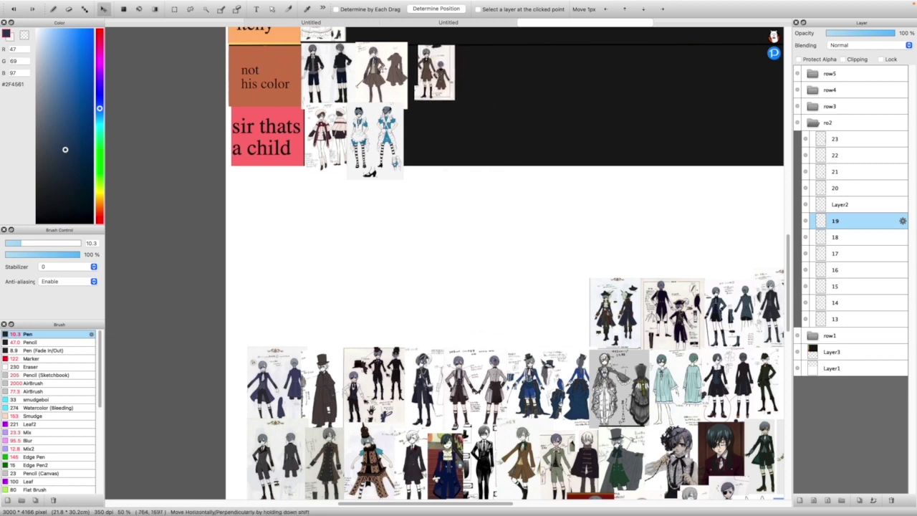
pyautogui.scroll(-1, 414, 51)
pyautogui.scroll(4, 414, 50)
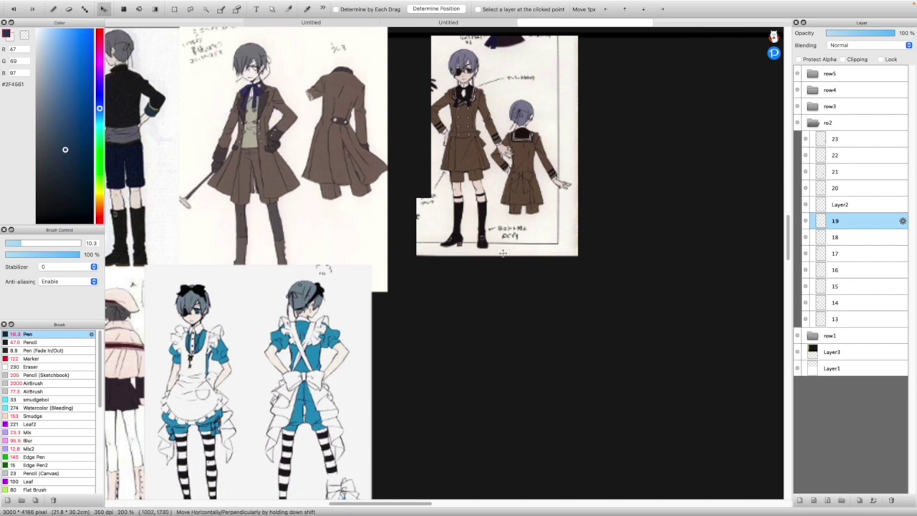
pyautogui.scroll(-3, 537, 310)
pyautogui.scroll(1, 529, 188)
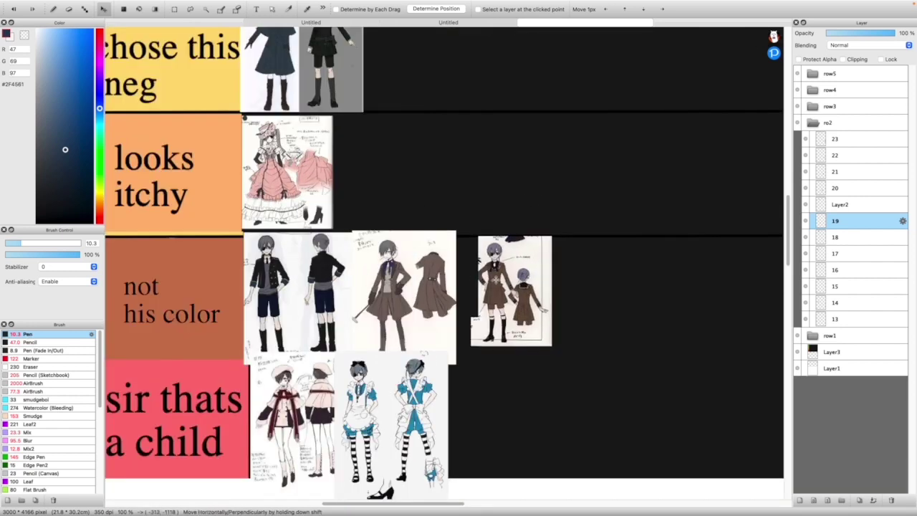
pyautogui.scroll(1, 496, 282)
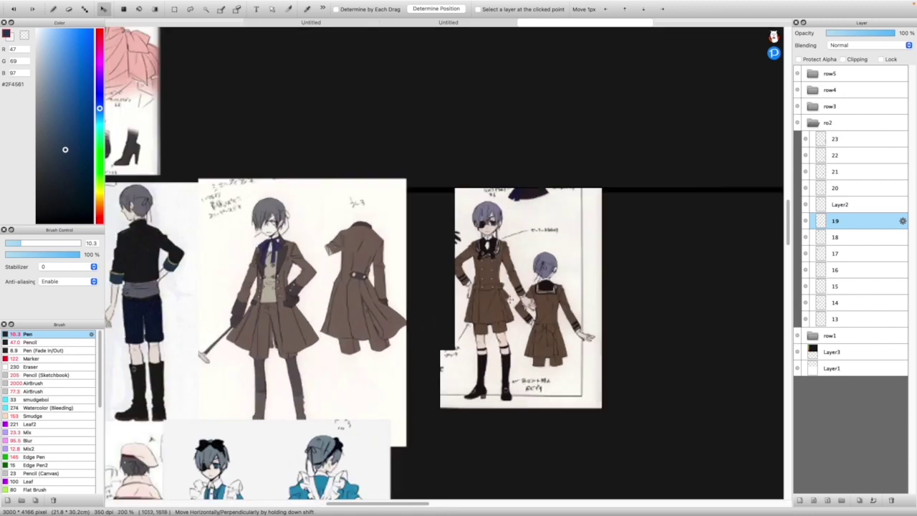
pyautogui.scroll(1, 544, 319)
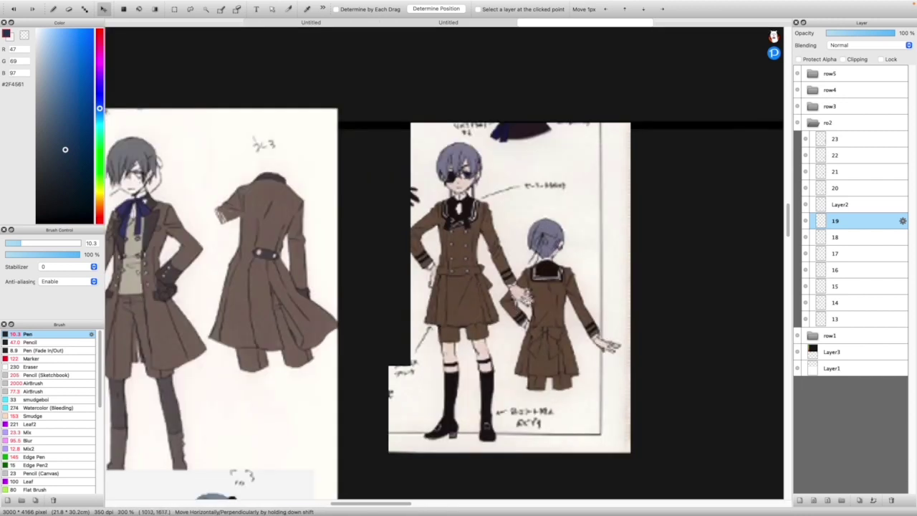
# Move the brown sailor outfit into the "sebastian chose this /neg" tier, directly after the black suit on grey
pyautogui.scroll(-5, 568, 334)
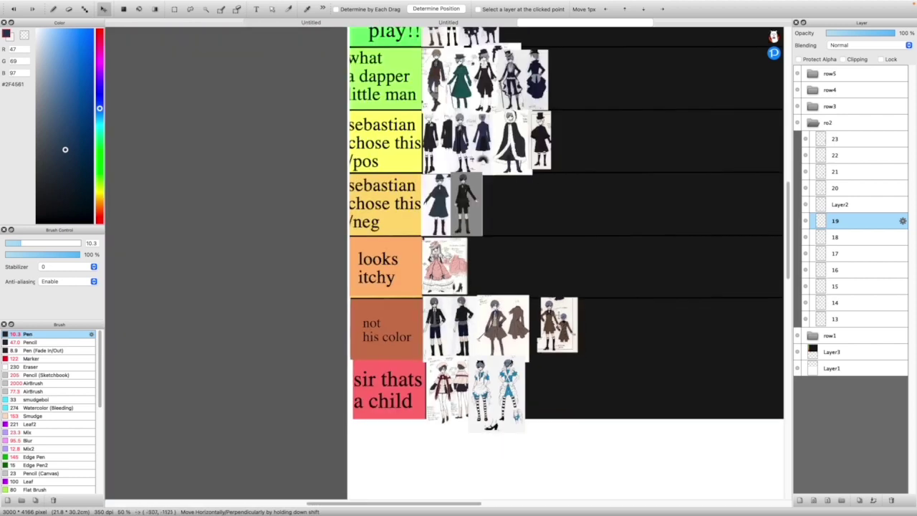
pyautogui.moveTo(558, 324); pyautogui.dragTo(500, 202)
pyautogui.scroll(2, 516, 193)
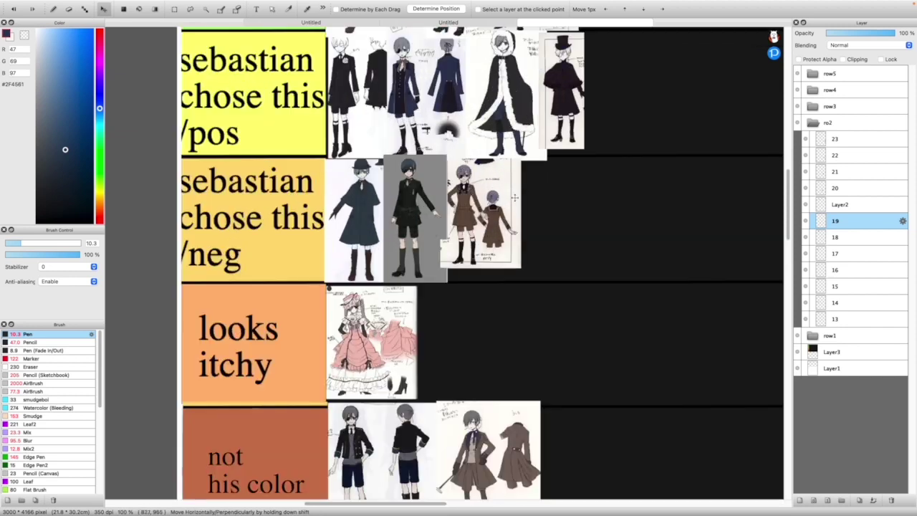
pyautogui.scroll(1, 476, 204)
pyautogui.scroll(-5, 480, 215)
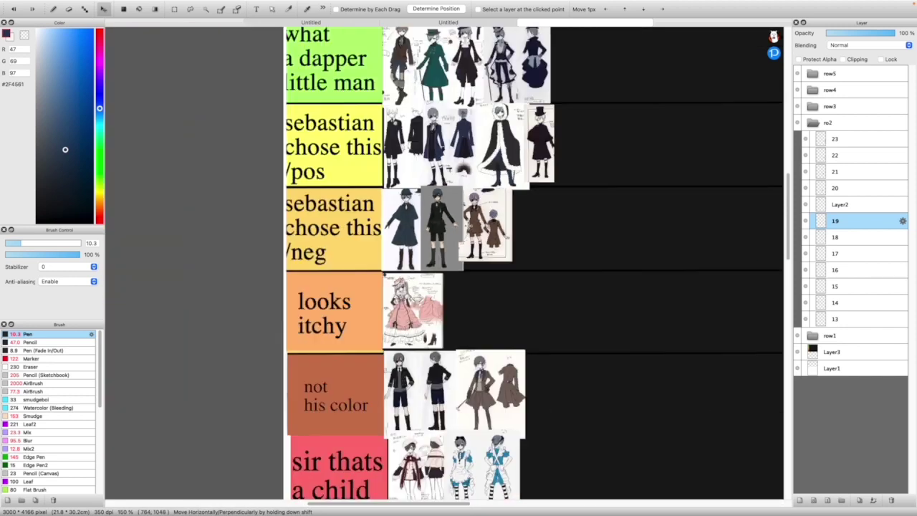
pyautogui.scroll(1, 474, 215)
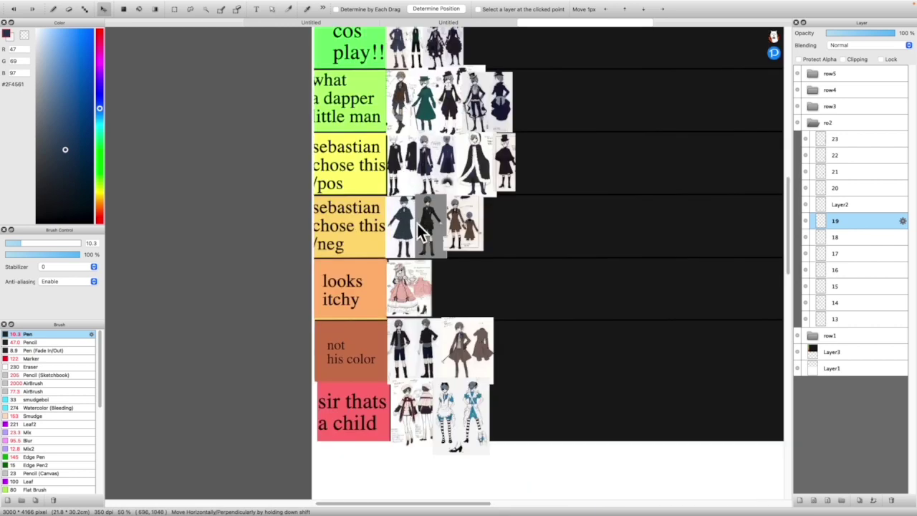
# Pull the navy pirate outfit on layer 20 out of the unranked row into the clear space beside it
pyautogui.scroll(-2, 451, 224)
pyautogui.scroll(3, 423, 256)
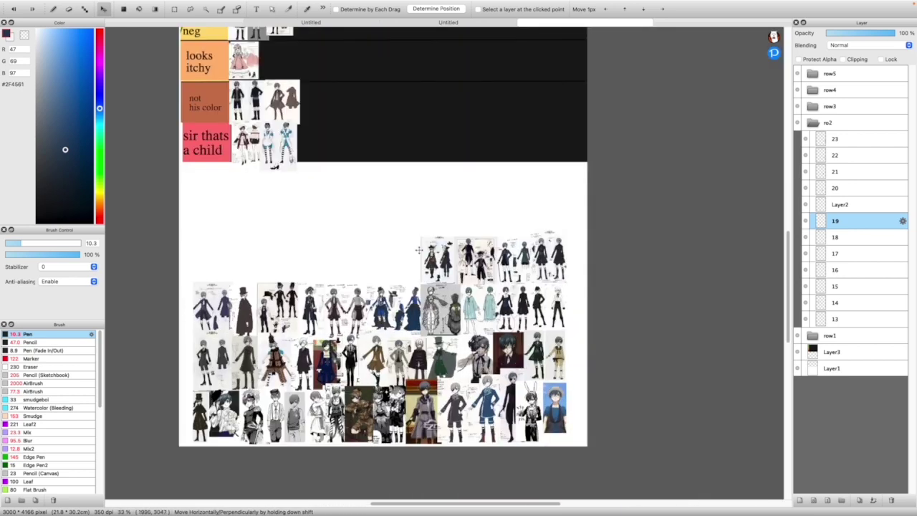
pyautogui.scroll(3, 453, 258)
pyautogui.keyDown('ctrl'); pyautogui.click(500, 259); pyautogui.keyUp('ctrl')
pyautogui.moveTo(500, 259); pyautogui.dragTo(387, 212)
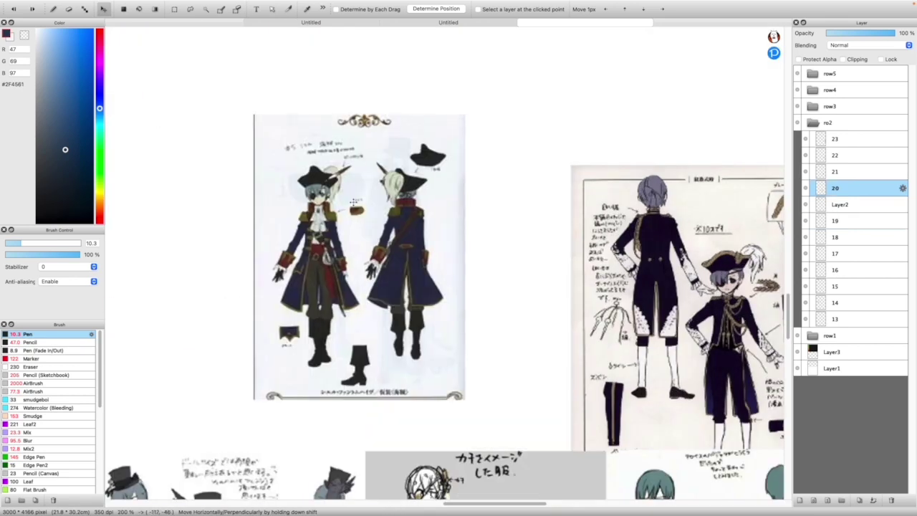
pyautogui.scroll(-3, 325, 192)
pyautogui.scroll(5, 326, 192)
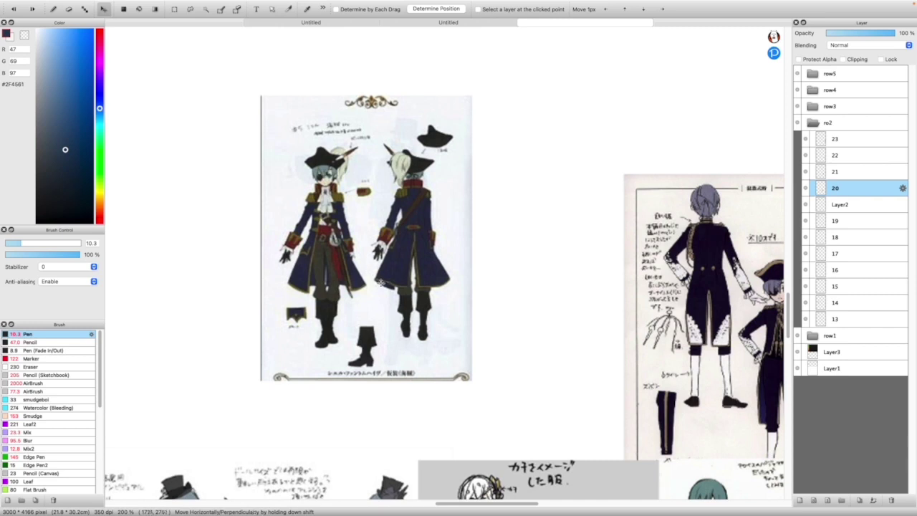
# Move the navy pirate outfit on layer 20 into the "cos play!!" tier, directly after the outfits already there
pyautogui.scroll(-2, 425, 303)
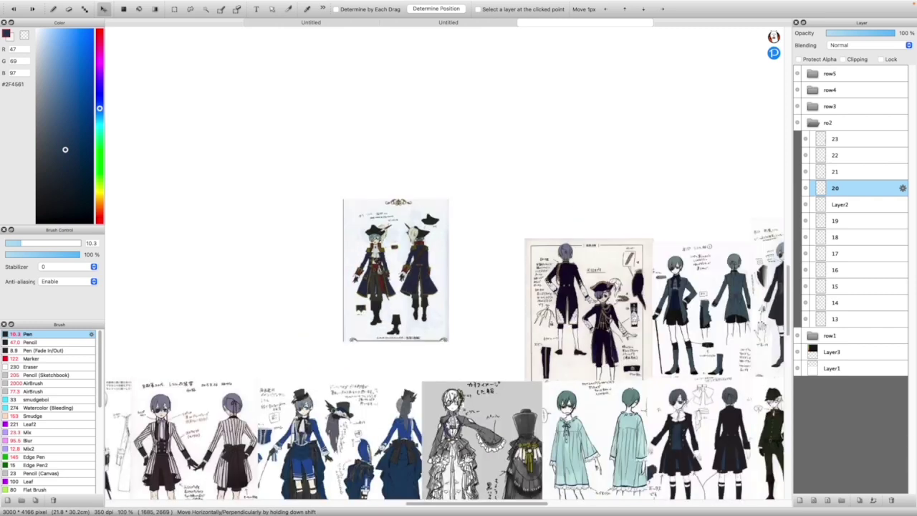
pyautogui.scroll(2, 380, 248)
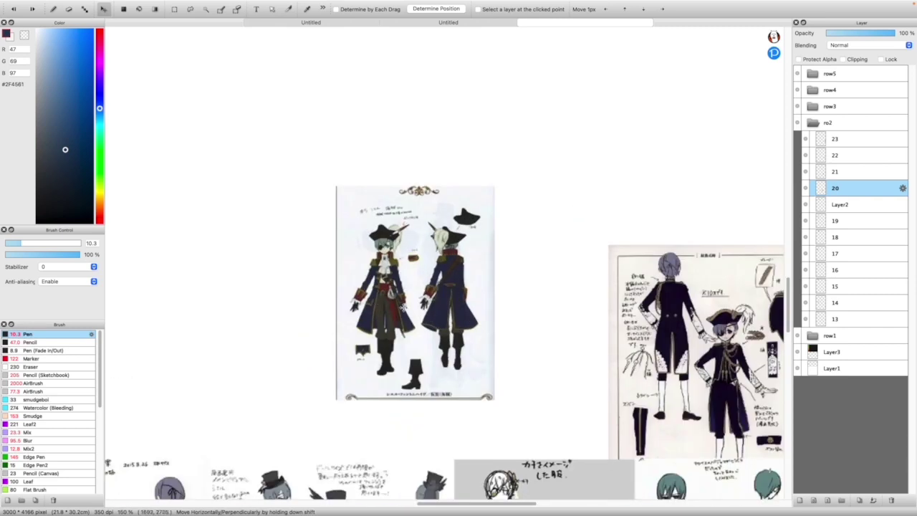
pyautogui.scroll(1, 405, 309)
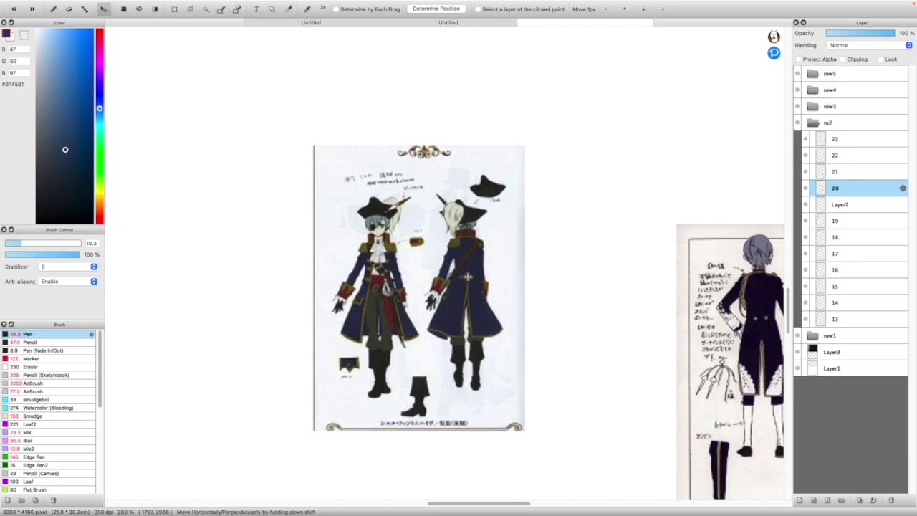
pyautogui.scroll(-5, 424, 258)
pyautogui.scroll(-3, 462, 267)
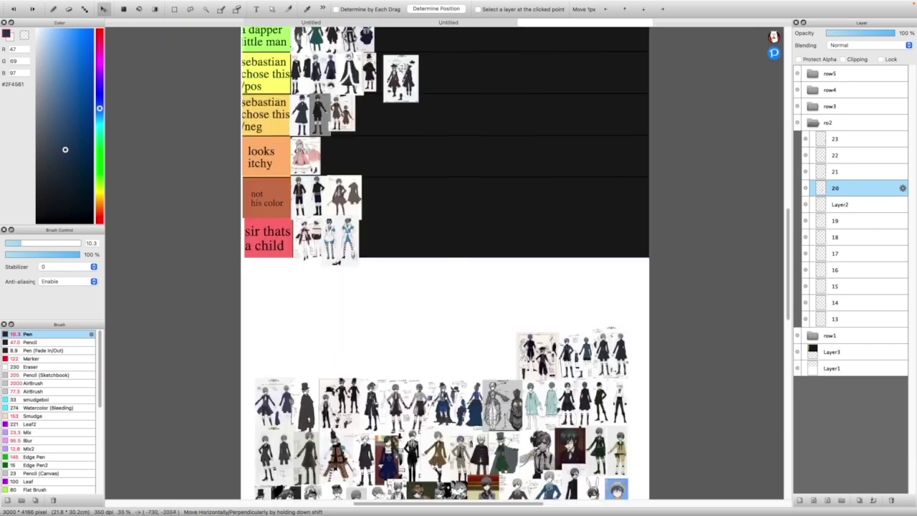
pyautogui.scroll(4, 418, 55)
pyautogui.moveTo(447, 207); pyautogui.dragTo(363, 72)
# Trim the layer 20 pirate sheet in the "cos play!!" tier to its front figure, deleting the back view and margins
pyautogui.press('m')
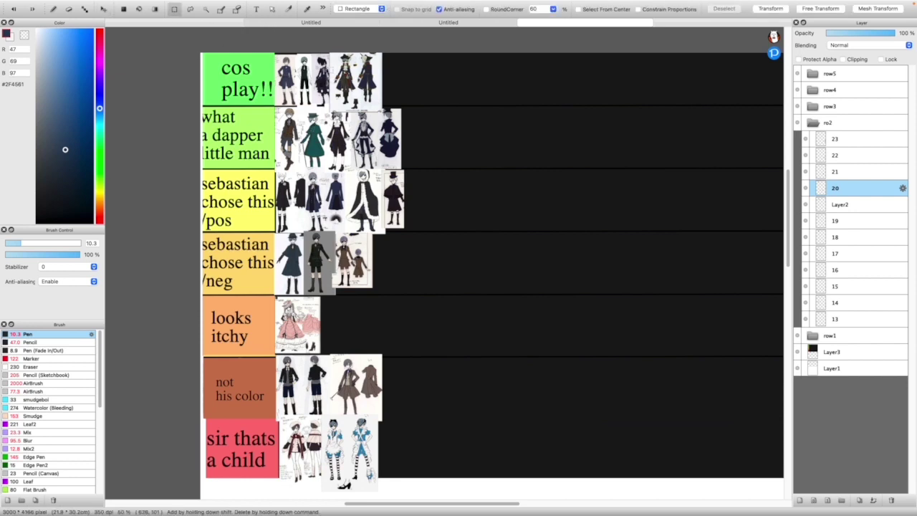
pyautogui.press('super+a')
pyautogui.press('super+d')
pyautogui.press('super+a')
pyautogui.press('super+d')
pyautogui.moveTo(352, 50); pyautogui.dragTo(384, 107)
pyautogui.press('super+d')
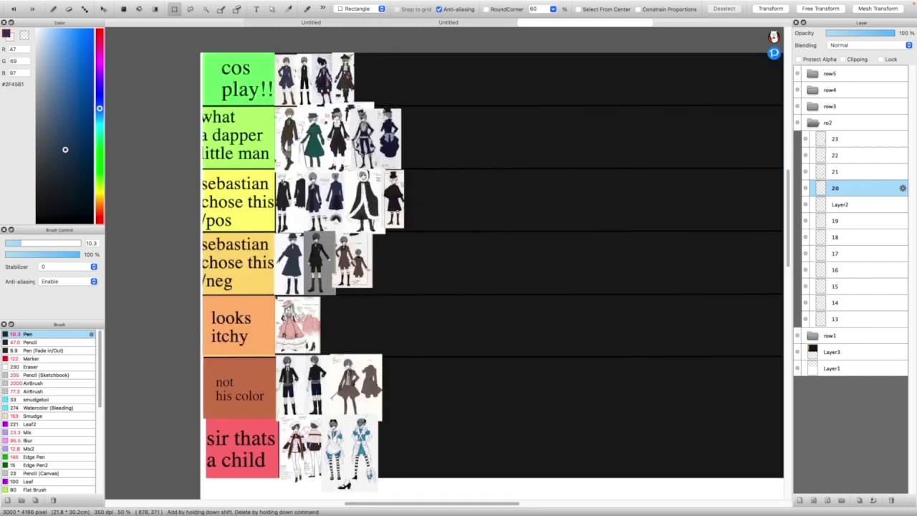
# Pull the black and gold naval outfit on layer 21 out of the unranked row into clear space and examine it up close
pyautogui.scroll(-3, 444, 276)
pyautogui.scroll(8, 445, 275)
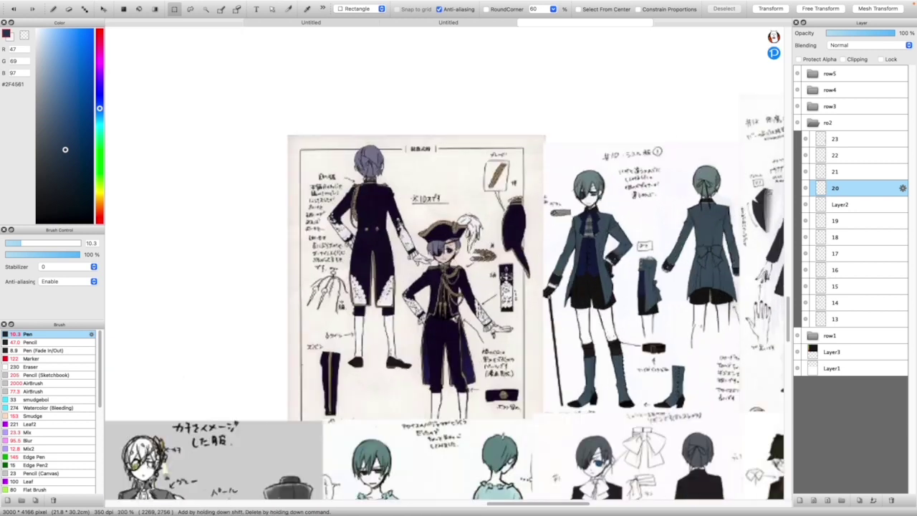
pyautogui.click(852, 171)
pyautogui.hscroll(-5, 444, 286)
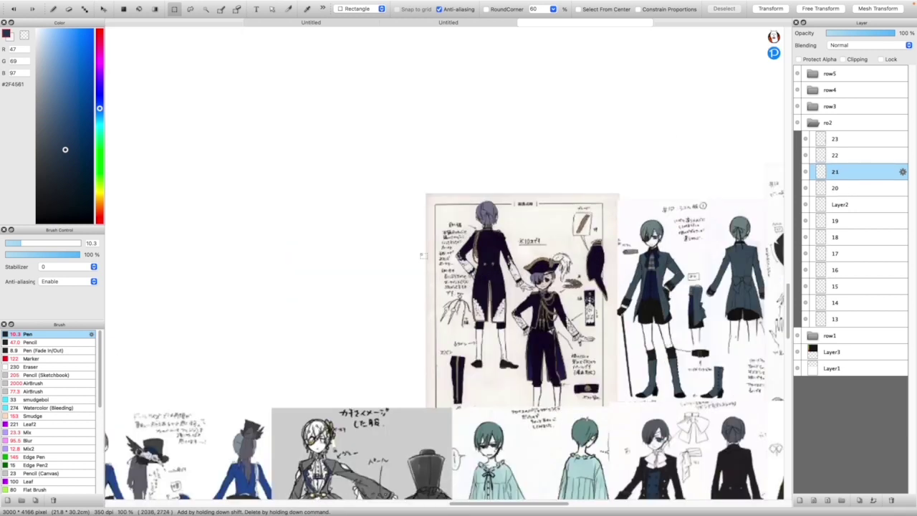
pyautogui.click(102, 9)
pyautogui.moveTo(533, 255); pyautogui.dragTo(358, 187)
pyautogui.scroll(2, 391, 248)
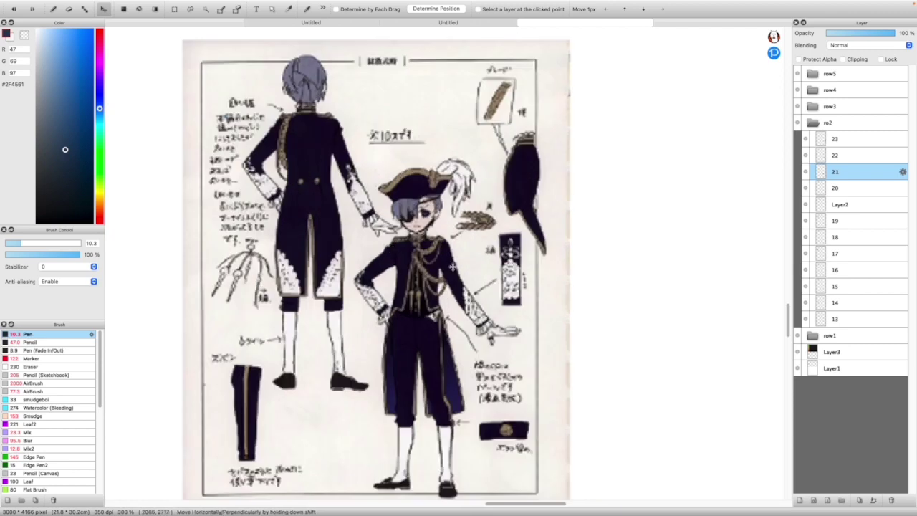
pyautogui.scroll(-1, 422, 244)
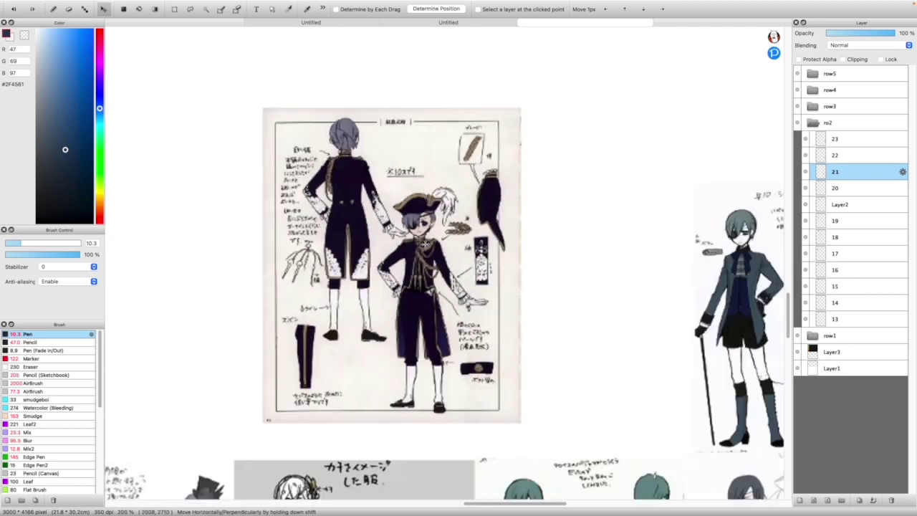
pyautogui.scroll(1, 356, 248)
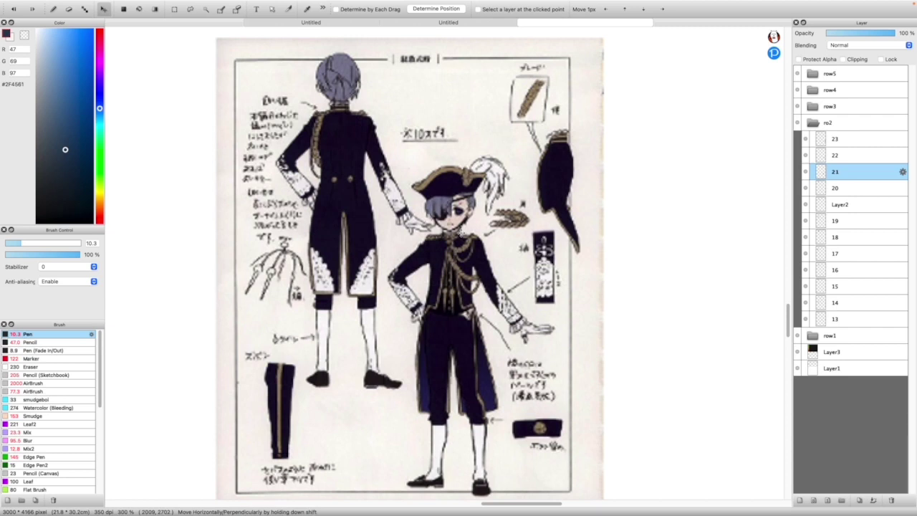
pyautogui.scroll(-2, 452, 229)
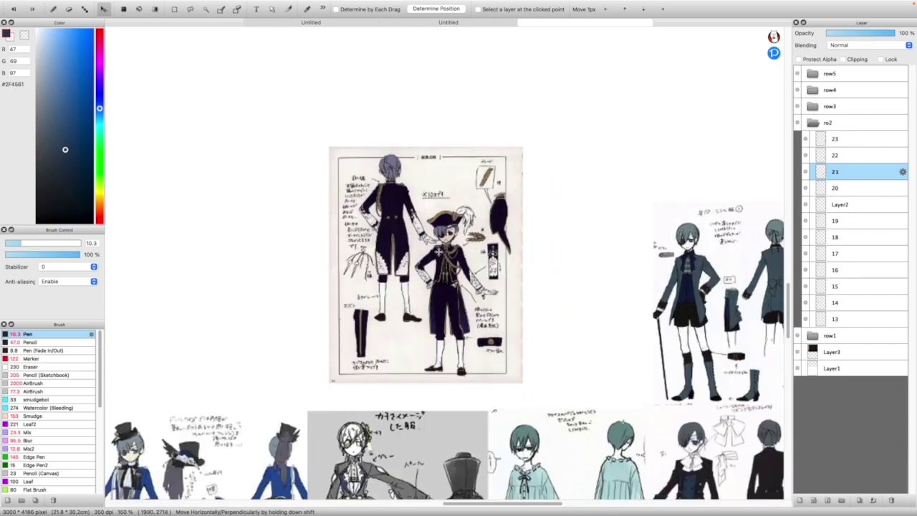
pyautogui.scroll(1, 433, 247)
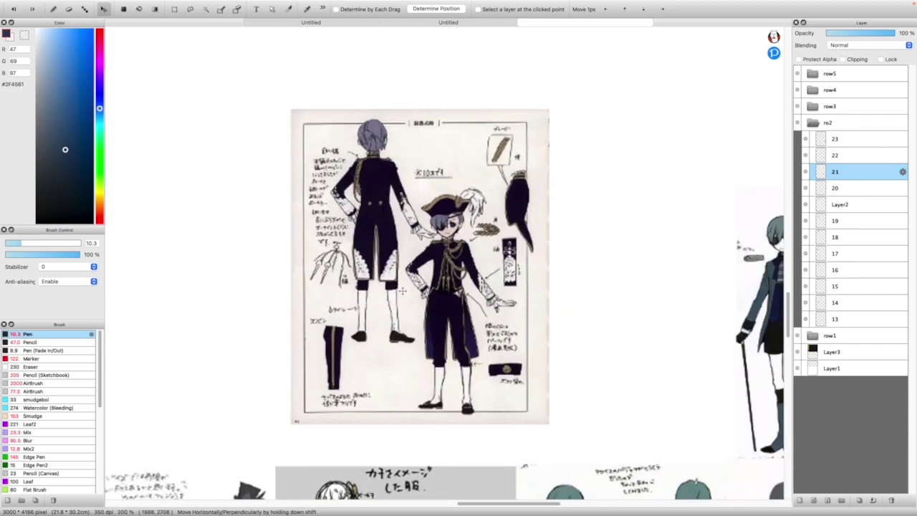
pyautogui.scroll(-1, 413, 269)
# Move the layer 21 naval outfit sheet onto the "sebastian chose this /neg" row, with a gap after the brown sailor outfit
pyautogui.moveTo(536, 307); pyautogui.dragTo(715, 341)
pyautogui.scroll(-1, 465, 326)
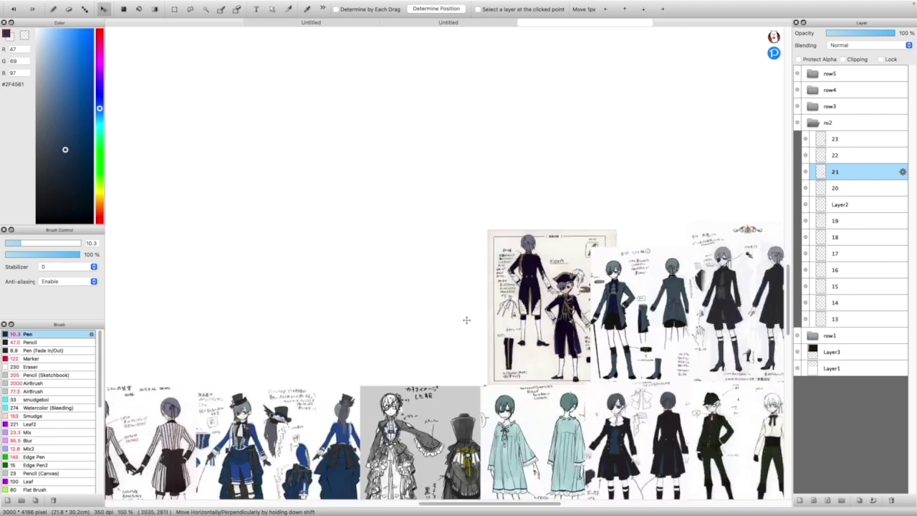
pyautogui.scroll(3, 641, 328)
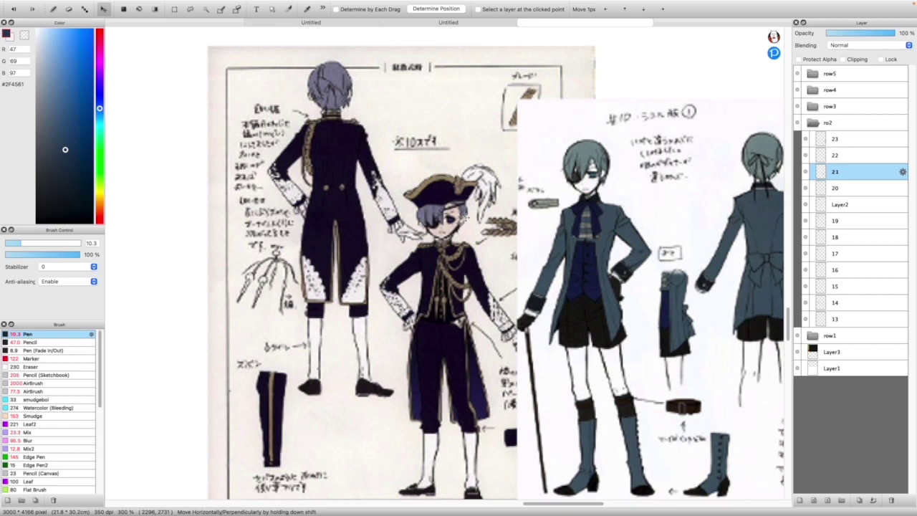
pyautogui.moveTo(412, 261); pyautogui.dragTo(364, 256)
pyautogui.scroll(-10, 364, 256)
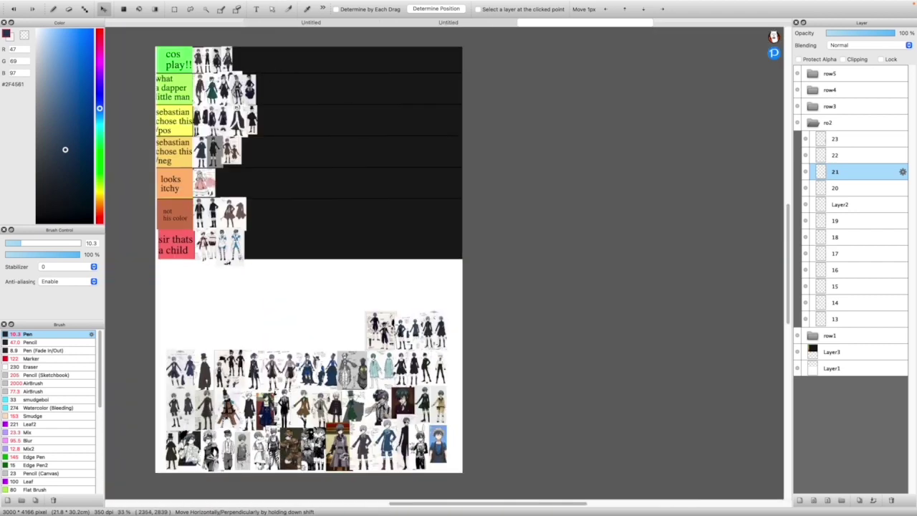
pyautogui.scroll(3, 256, 231)
pyautogui.moveTo(508, 418); pyautogui.dragTo(360, 179)
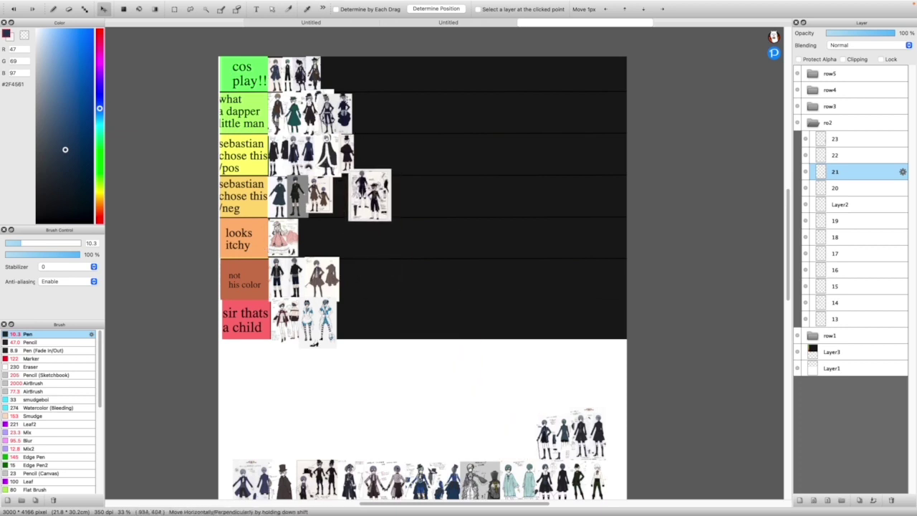
# Cut the front figure with the feathered hat out of the layer 21 sheet onto its own layer and delete layer 21
pyautogui.scroll(2, 347, 99)
pyautogui.press('m')
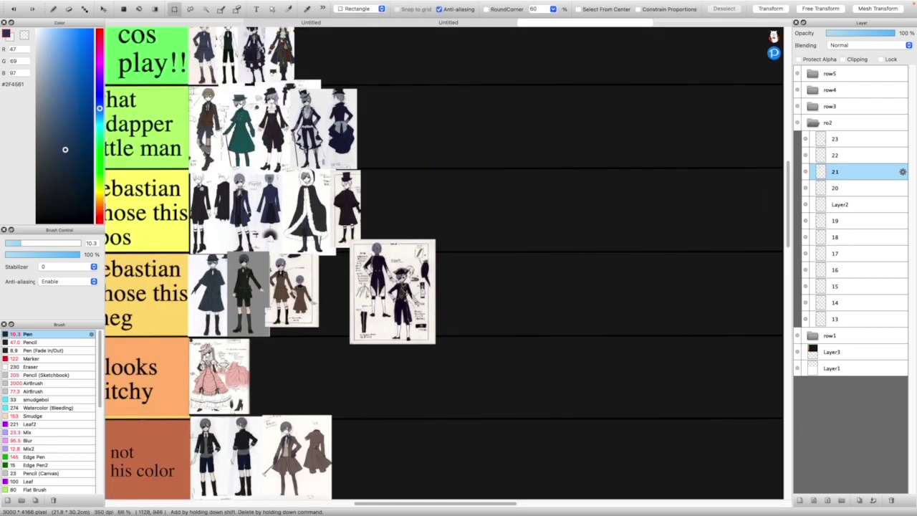
pyautogui.moveTo(427, 344); pyautogui.dragTo(383, 256)
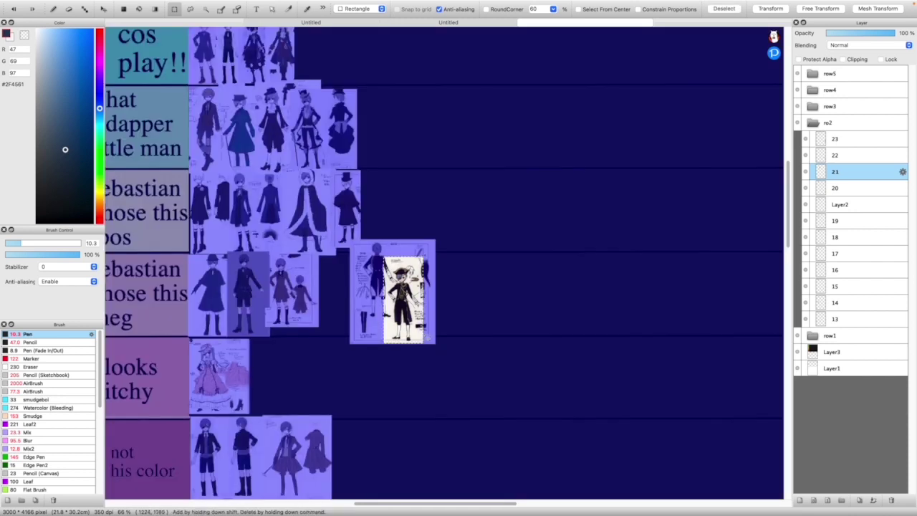
pyautogui.press('super+x')
pyautogui.press('super+v')
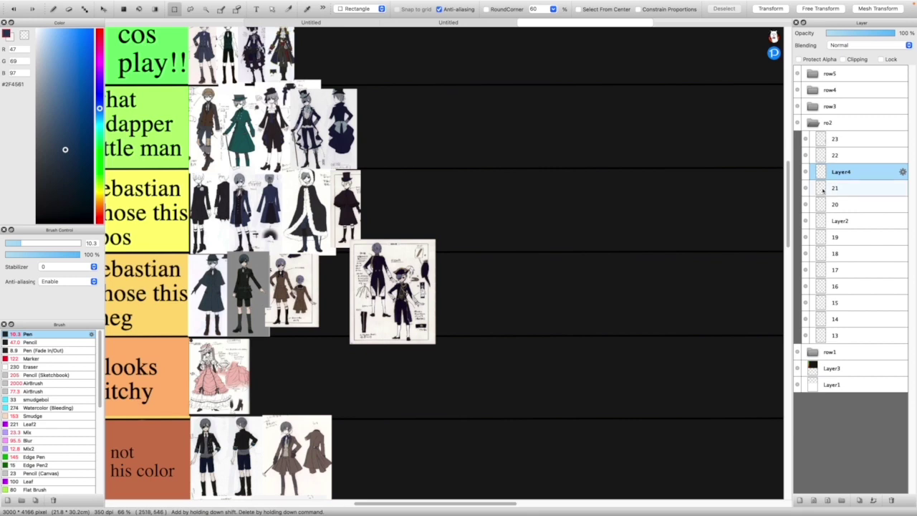
pyautogui.click(823, 185)
pyautogui.press('Delete')
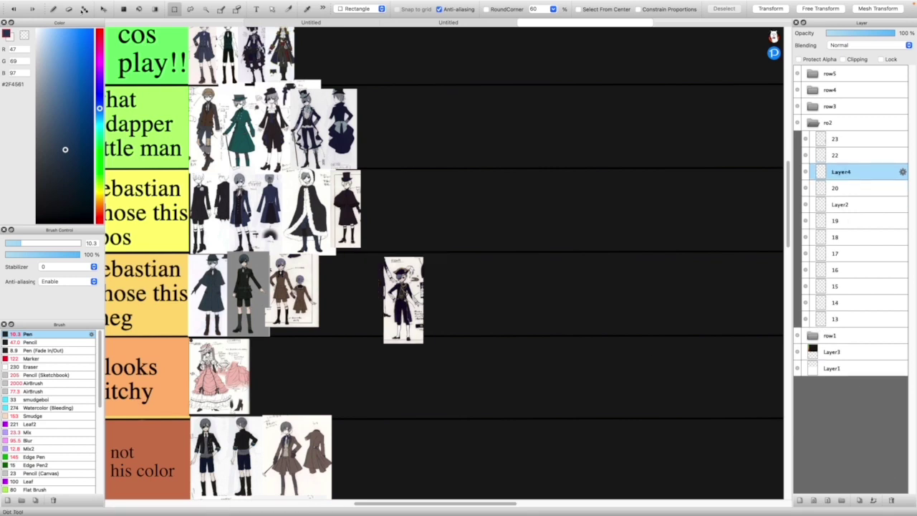
# Place the cropped naval outfit at the end of the "what a dapper little man" tier, overlapping the back view of the preceding outfit
pyautogui.click(103, 9)
pyautogui.moveTo(422, 246); pyautogui.dragTo(394, 82)
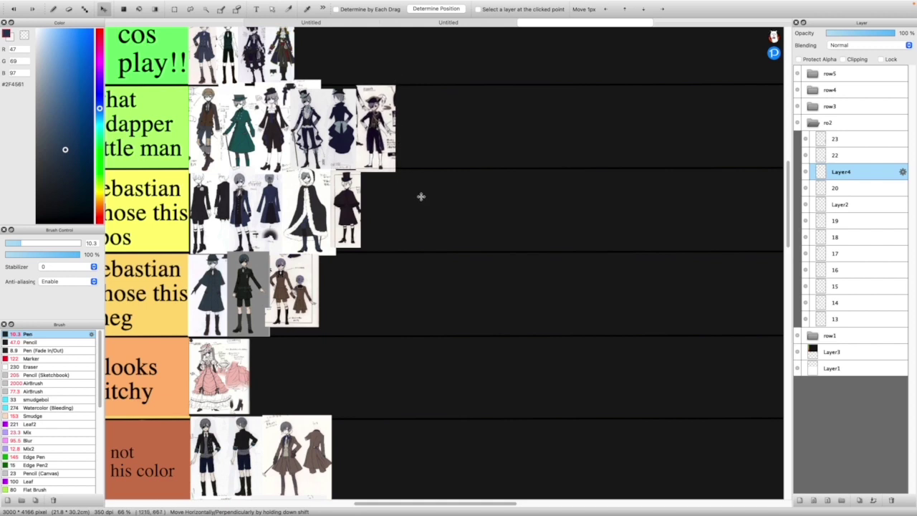
pyautogui.scroll(-1, 403, 176)
pyautogui.scroll(3, 430, 186)
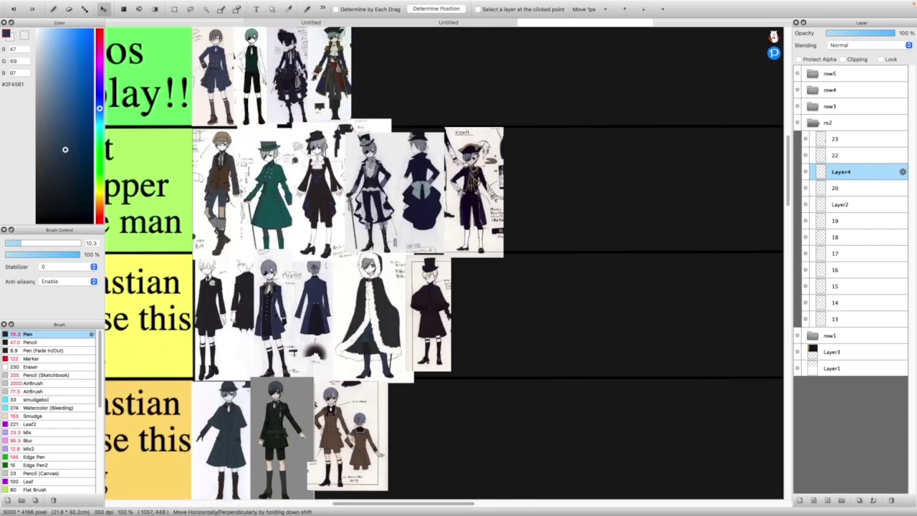
pyautogui.moveTo(416, 190); pyautogui.dragTo(428, 199)
pyautogui.scroll(-4, 437, 268)
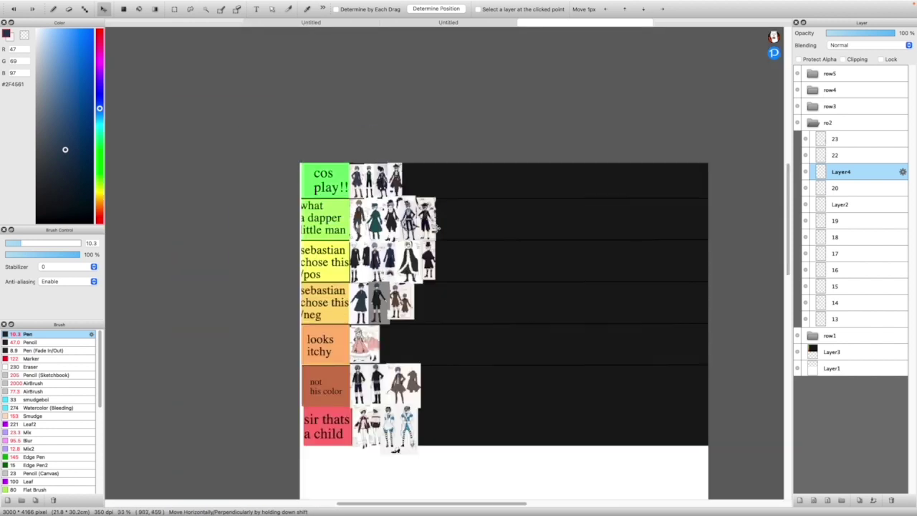
# Pull the blue-grey tailcoat outfit on layer 22 out of the unranked row into the clear space beside it
pyautogui.scroll(3, 571, 413)
pyautogui.scroll(3, 571, 414)
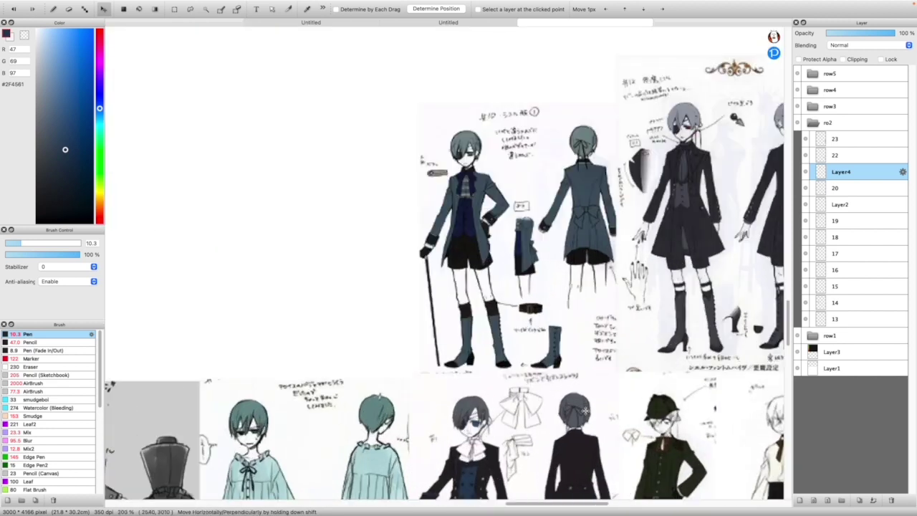
pyautogui.click(842, 155)
pyautogui.moveTo(494, 255); pyautogui.dragTo(344, 216)
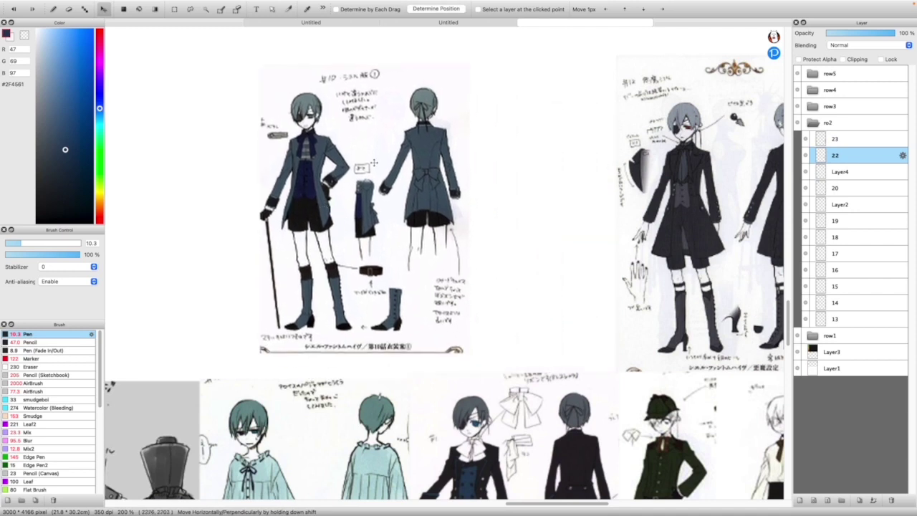
pyautogui.scroll(1, 371, 148)
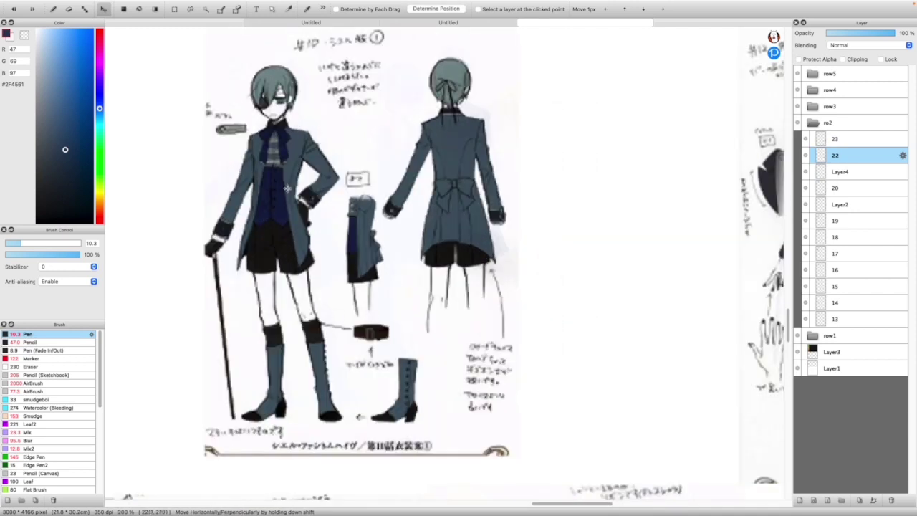
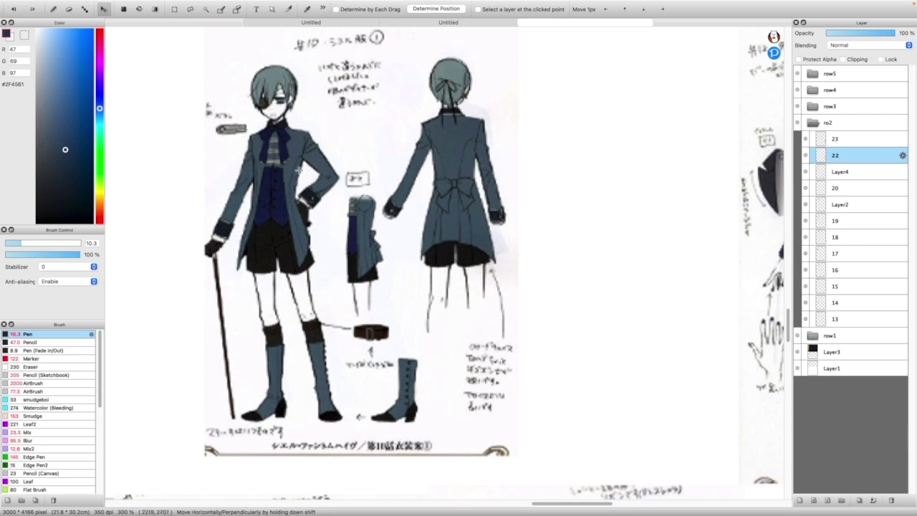
# Examine the front and back views of the blue-grey tailcoat outfit on layer 22 up close and beside the unranked outfits
pyautogui.scroll(-2, 308, 176)
pyautogui.scroll(1, 313, 180)
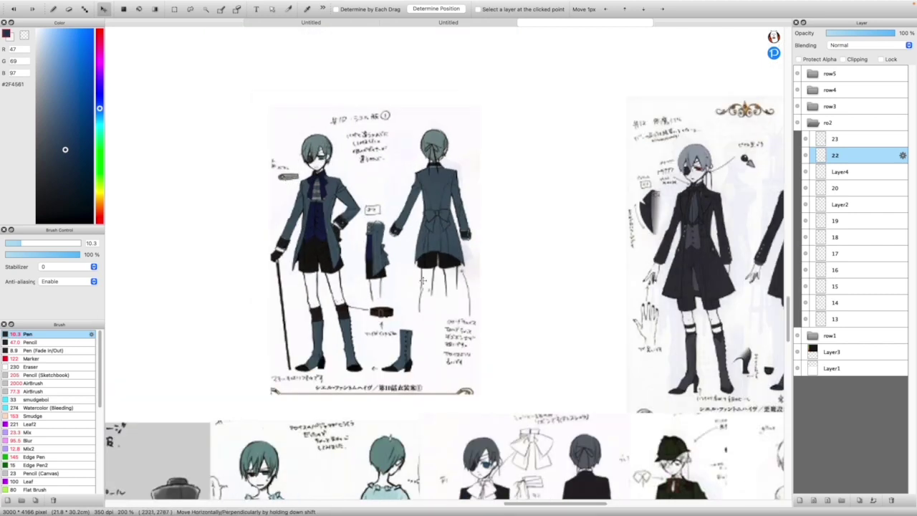
pyautogui.scroll(-3, 423, 282)
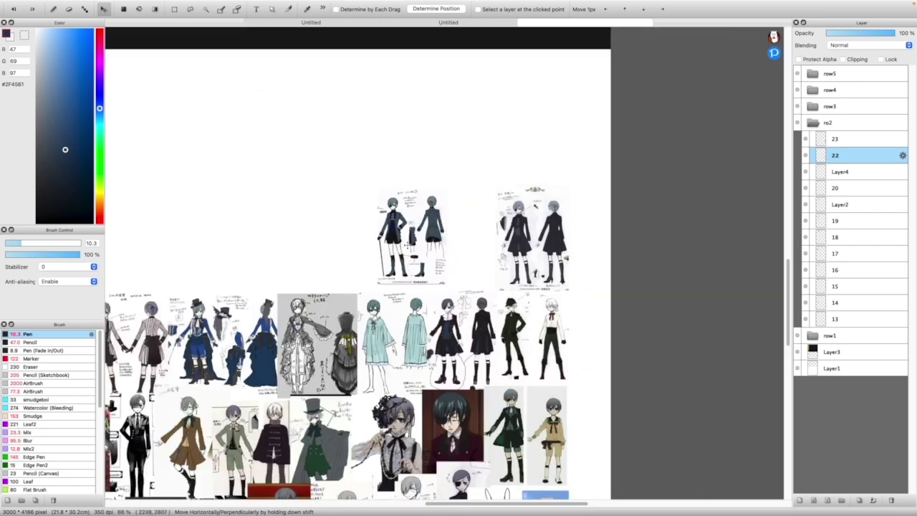
pyautogui.scroll(4, 398, 218)
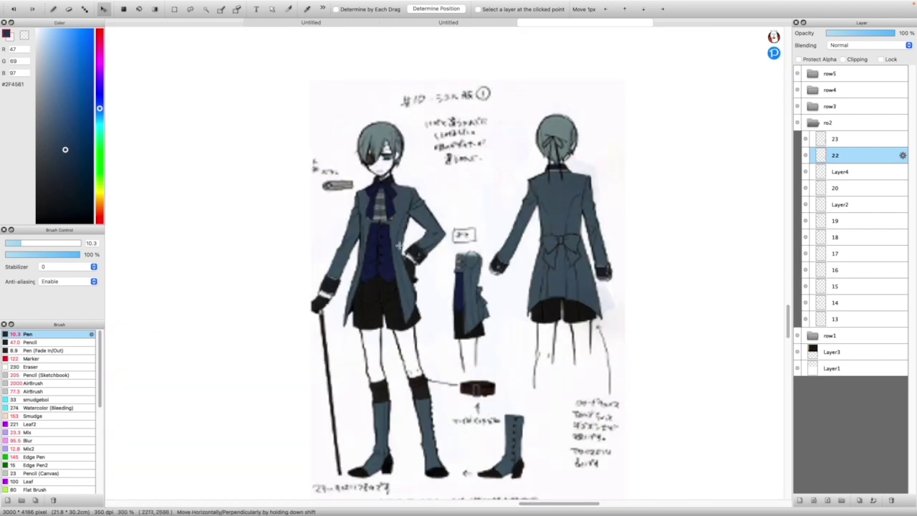
pyautogui.scroll(-2, 452, 376)
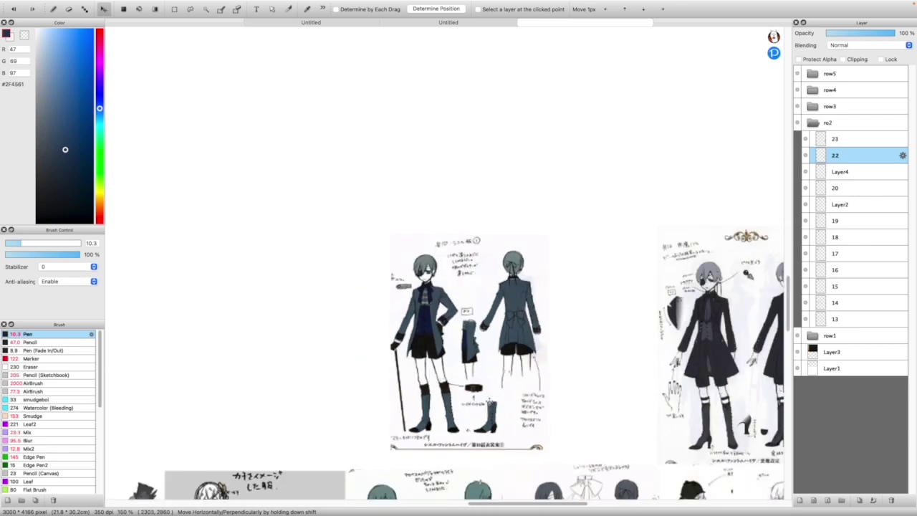
pyautogui.scroll(2, 460, 376)
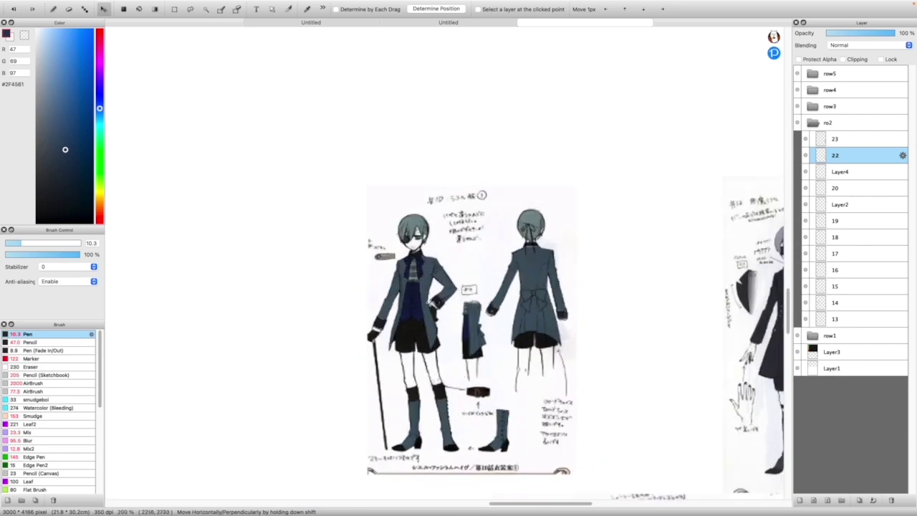
pyautogui.moveTo(444, 314); pyautogui.dragTo(442, 290)
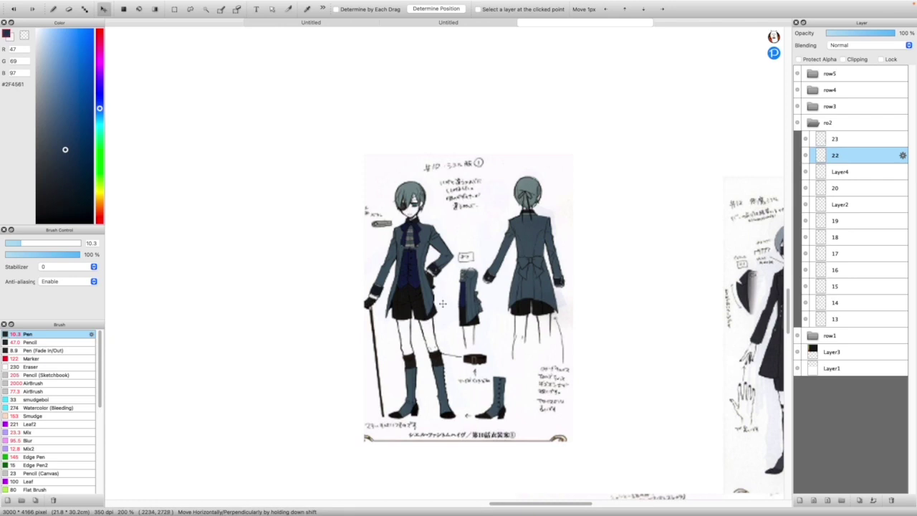
pyautogui.scroll(-5, 406, 309)
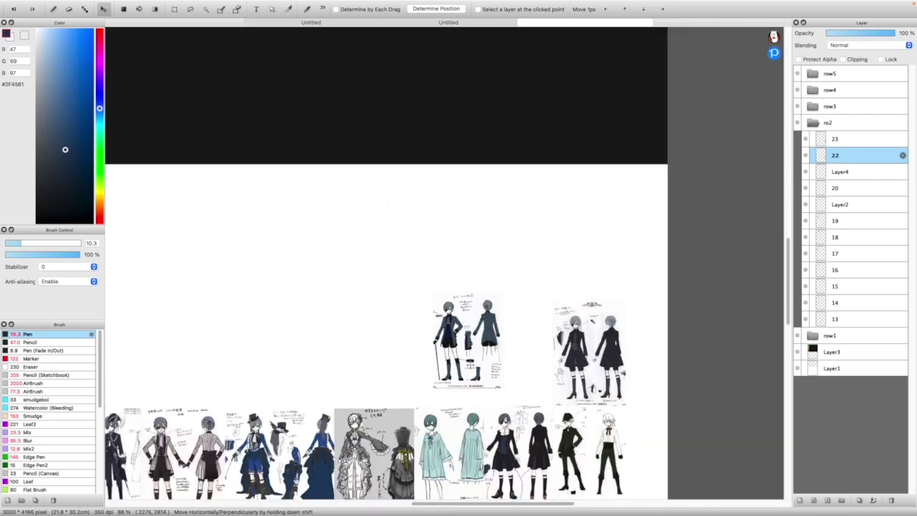
# Place the layer 22 tailcoat outfit at the end of the "sebastian chose this /neg" tier and scale it down to the row height
pyautogui.scroll(1, 226, 235)
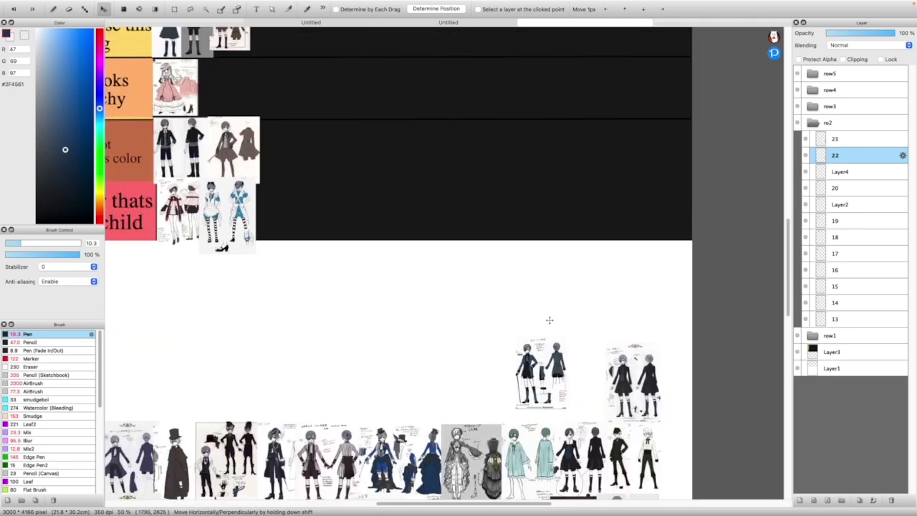
pyautogui.moveTo(499, 352); pyautogui.dragTo(300, 295)
pyautogui.scroll(-5, 325, 301)
pyautogui.scroll(5, 225, 221)
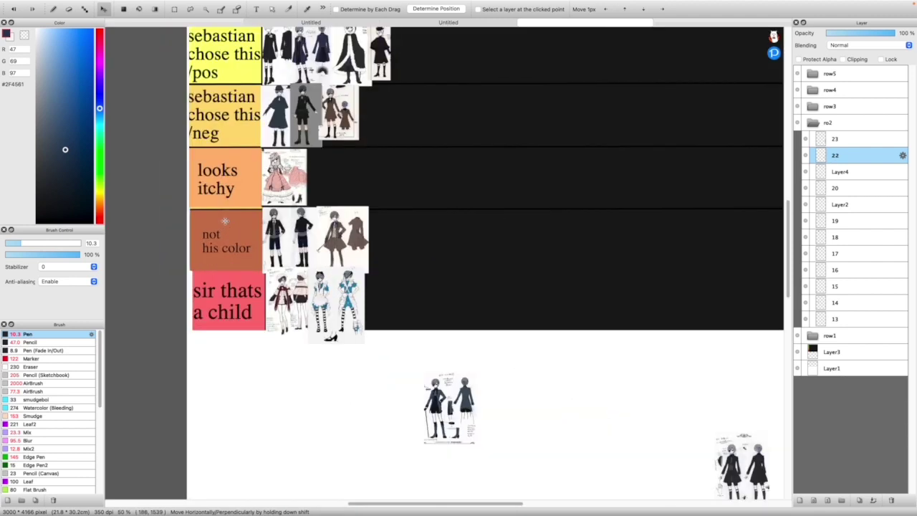
pyautogui.moveTo(444, 377); pyautogui.dragTo(439, 119)
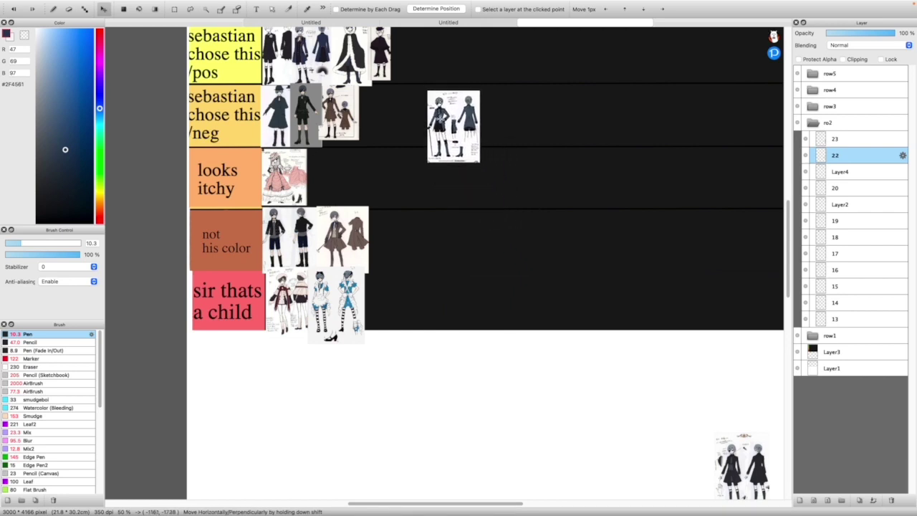
pyautogui.moveTo(439, 118); pyautogui.dragTo(386, 122)
pyautogui.press('super+t')
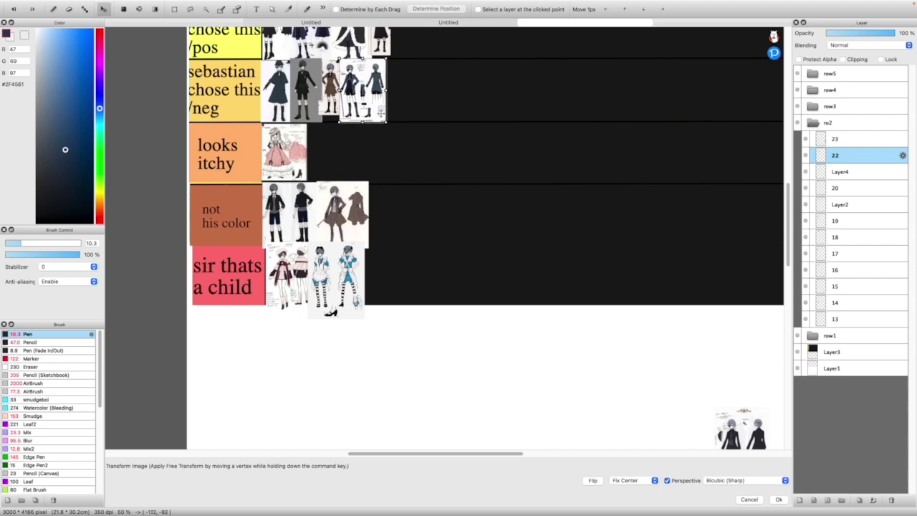
pyautogui.click(779, 499)
pyautogui.scroll(1, 461, 213)
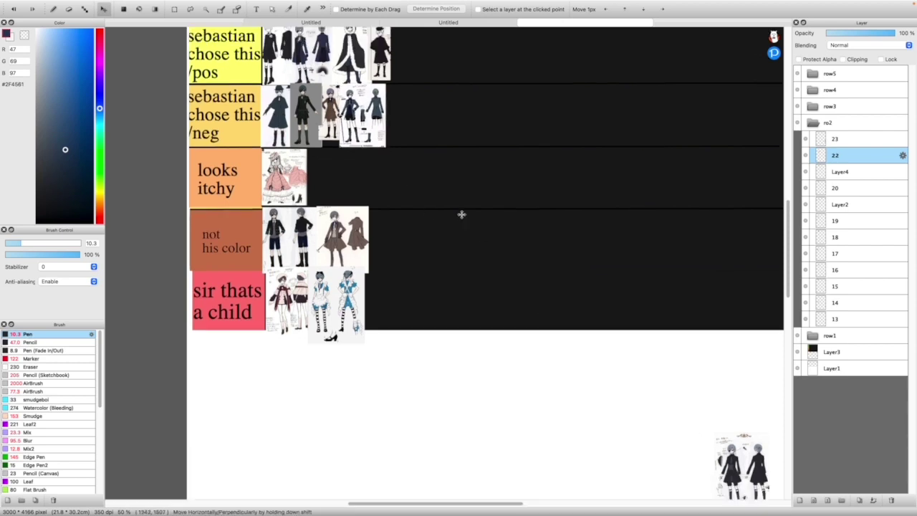
# Move the black coat outfit on layer 23 from the unranked area to the end of the "cos play!!" tier, after the feathered-hat figure
pyautogui.scroll(-3, 501, 239)
pyautogui.scroll(2, 562, 310)
pyautogui.scroll(5, 562, 310)
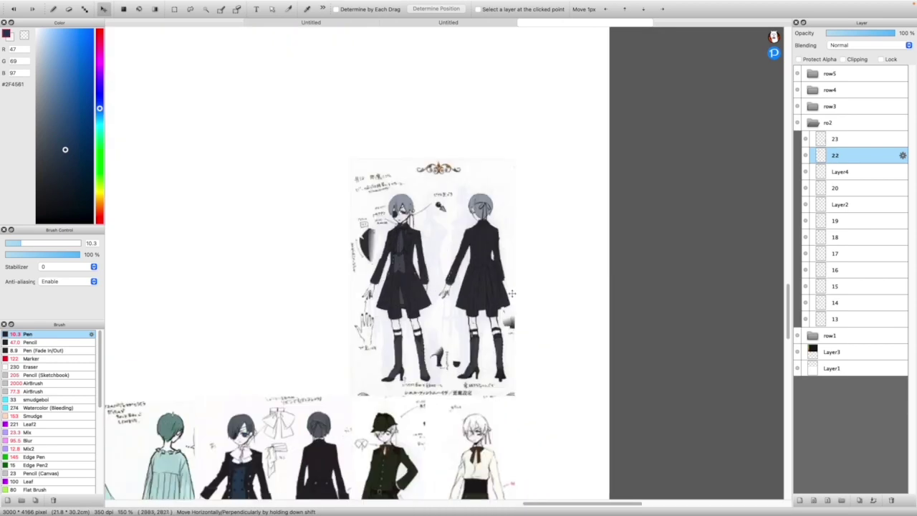
pyautogui.click(834, 139)
pyautogui.moveTo(470, 257)
pyautogui.mouseDown()
pyautogui.moveTo(484, 233)
pyautogui.moveTo(471, 274)
pyautogui.mouseUp()
pyautogui.scroll(-2, 471, 275)
pyautogui.scroll(3, 471, 274)
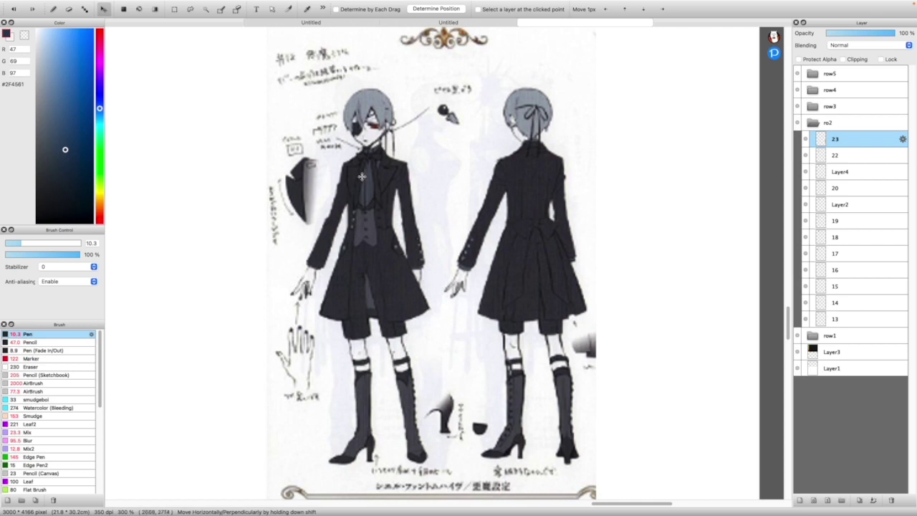
pyautogui.scroll(-10, 471, 333)
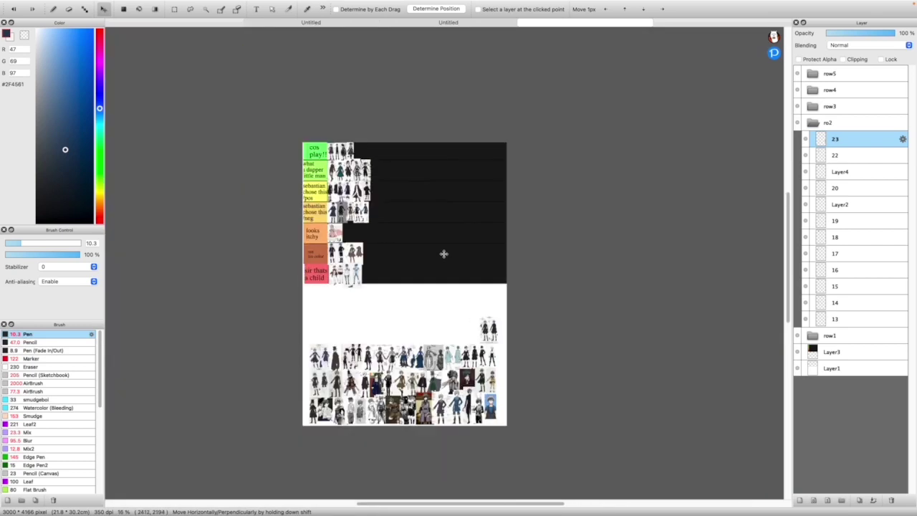
pyautogui.scroll(3, 451, 266)
pyautogui.moveTo(579, 462); pyautogui.dragTo(330, 114)
pyautogui.scroll(1, 331, 115)
pyautogui.scroll(3, 331, 107)
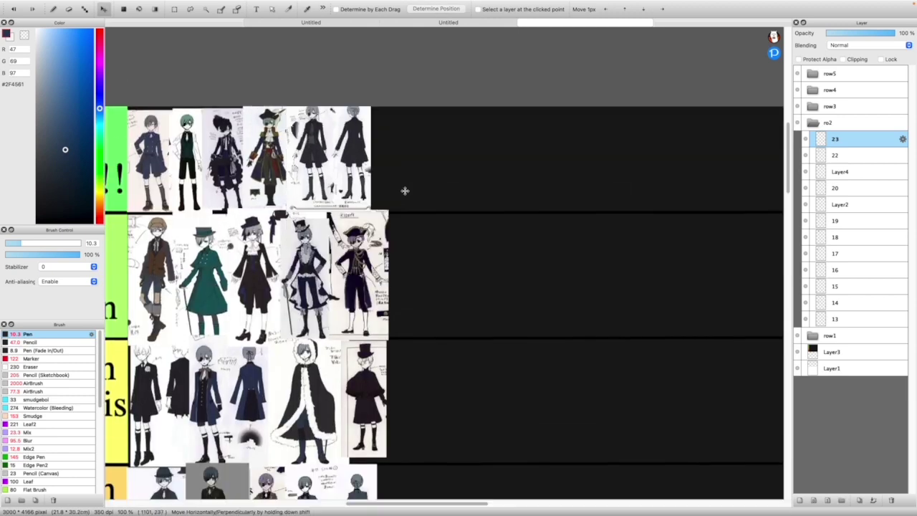
pyautogui.scroll(-3, 398, 240)
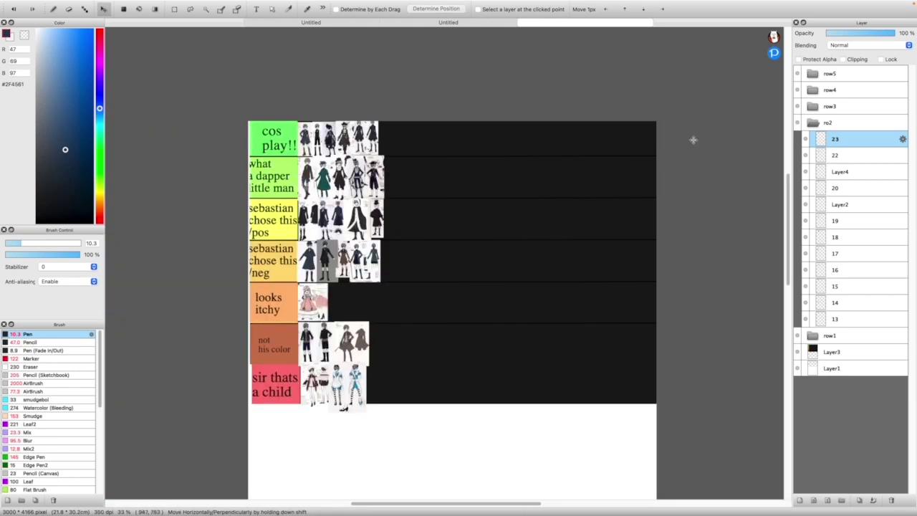
# Collapse the ro2 layer folder and expand the row3 folder to reach its outfit layers
pyautogui.click(813, 123)
pyautogui.scroll(-3, 415, 239)
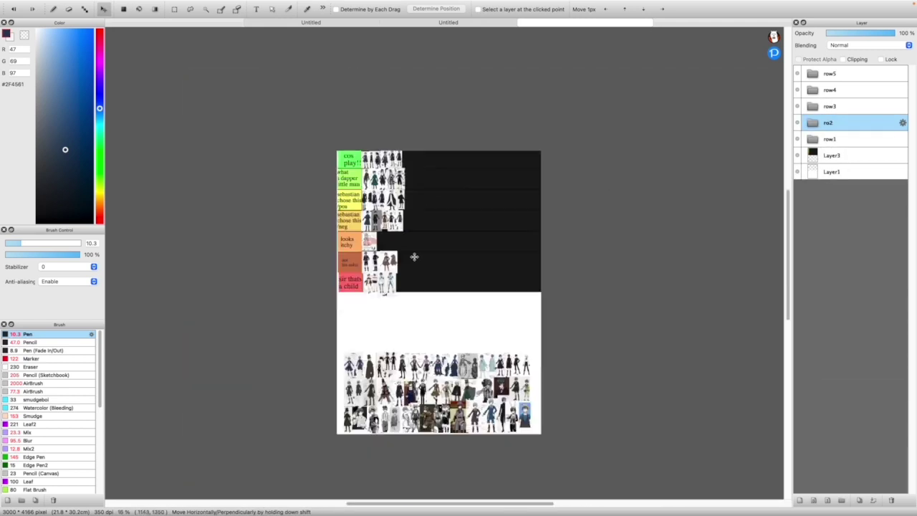
pyautogui.scroll(3, 437, 391)
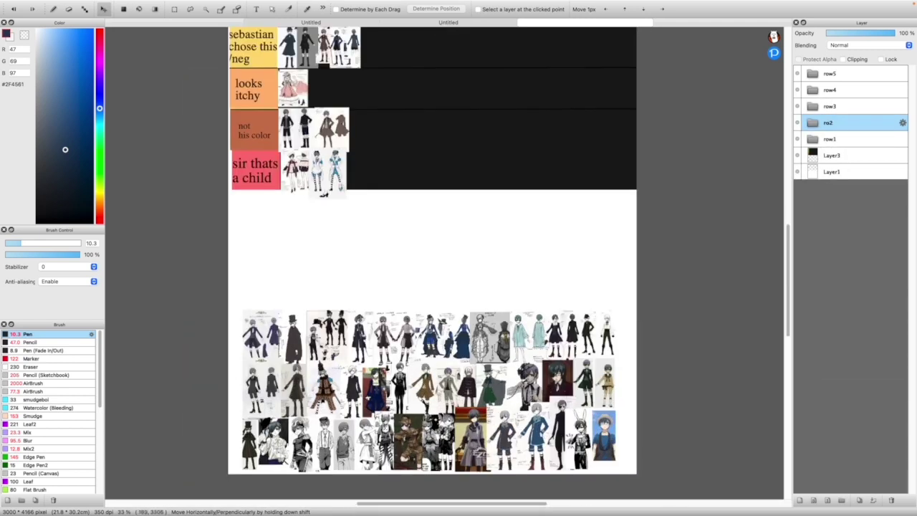
pyautogui.click(829, 106)
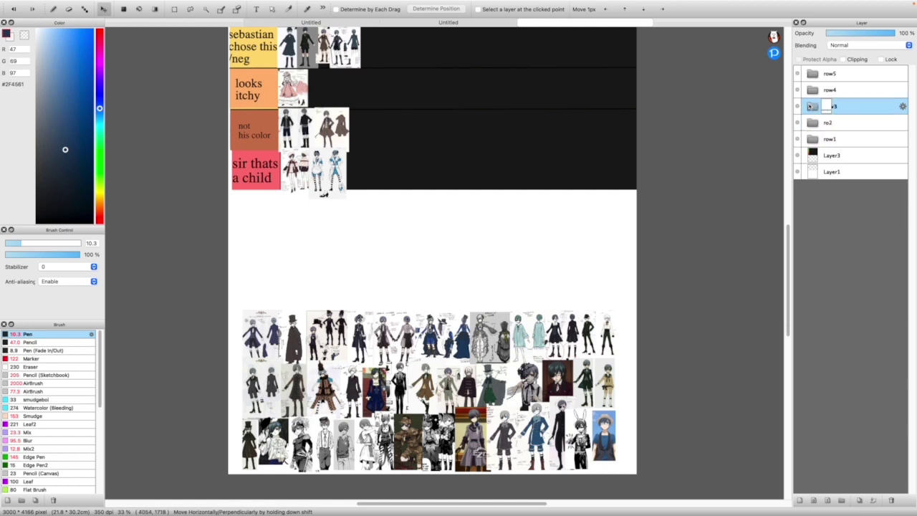
pyautogui.click(813, 106)
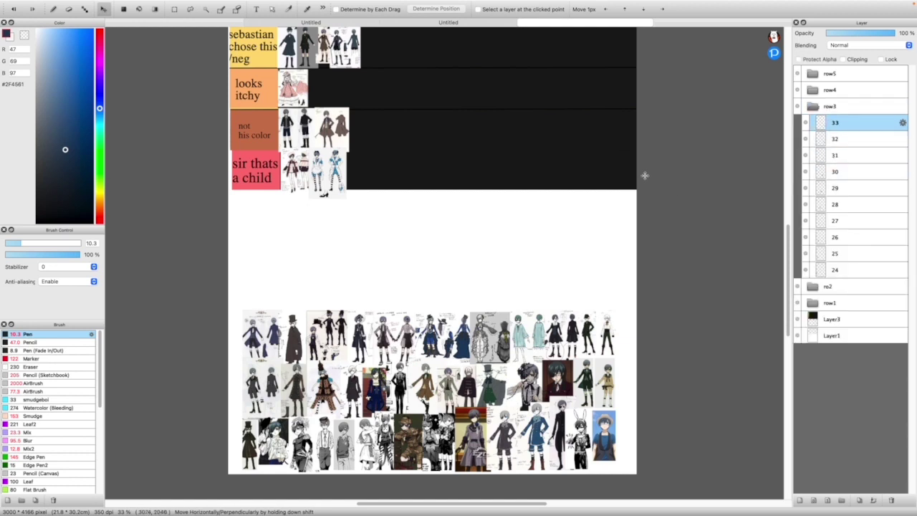
# Pull the blue long-coat outfit on layer 24 out of the unranked row into the blank space above it
pyautogui.click(528, 439)
pyautogui.scroll(10, 528, 438)
pyautogui.moveTo(365, 278); pyautogui.dragTo(404, 201)
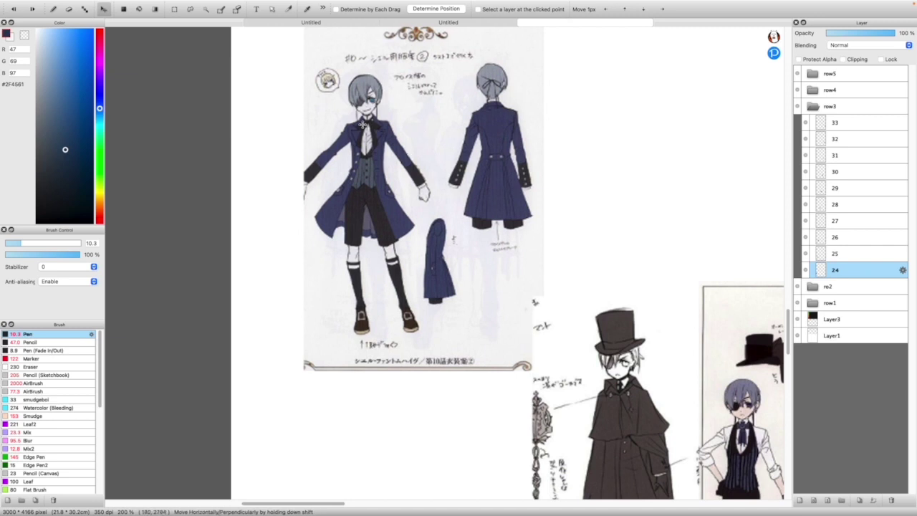
pyautogui.scroll(2, 363, 85)
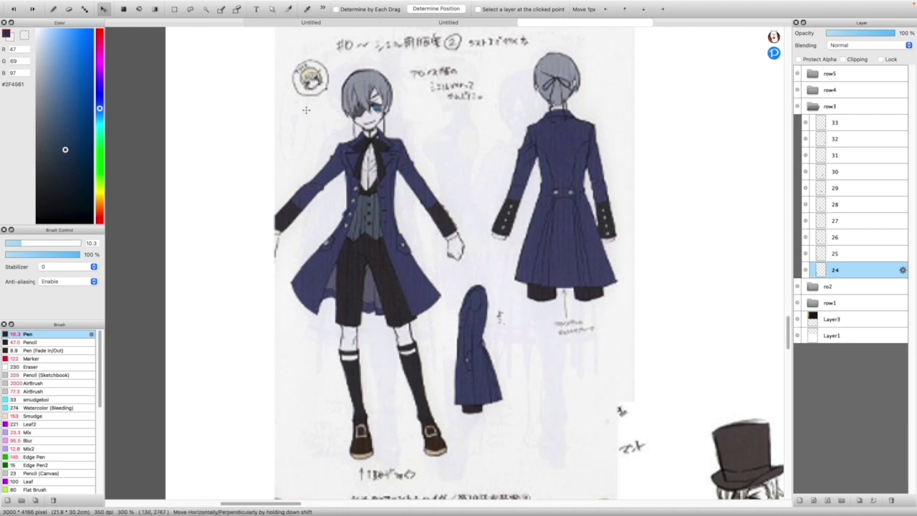
pyautogui.scroll(-4, 439, 264)
pyautogui.scroll(3, 400, 302)
pyautogui.moveTo(399, 301); pyautogui.dragTo(459, 209)
pyautogui.scroll(-1, 440, 250)
pyautogui.scroll(1, 486, 172)
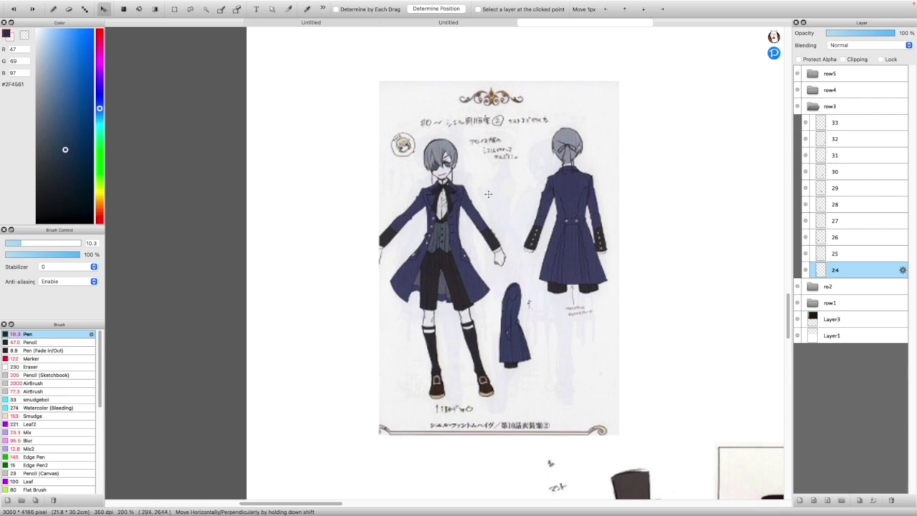
# Place the layer 24 blue coat outfit beside the pink dress in the "looks itchy" tier and scale it down
pyautogui.scroll(-1, 488, 192)
pyautogui.scroll(1, 502, 136)
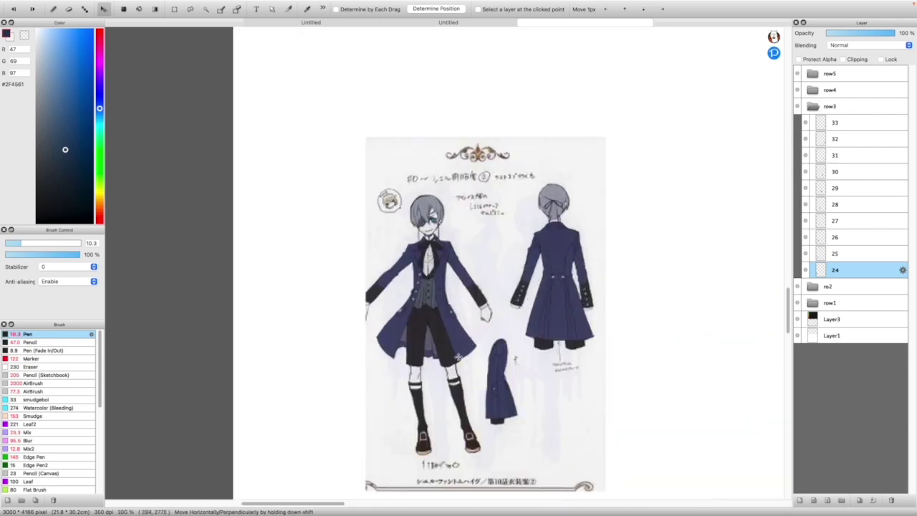
pyautogui.scroll(-1, 470, 344)
pyautogui.scroll(-1, 493, 241)
pyautogui.scroll(-1, 548, 139)
pyautogui.scroll(1, 544, 139)
pyautogui.moveTo(481, 322); pyautogui.dragTo(516, 133)
pyautogui.press('super+t')
pyautogui.click(778, 499)
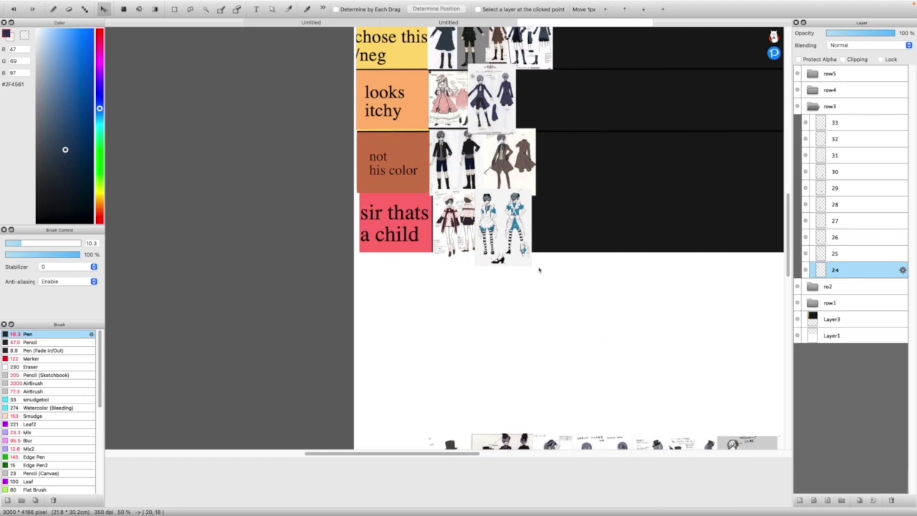
# Trim the strips of the layer 24 image that overlap the tiers above and below "looks itchy"
pyautogui.scroll(2, 481, 99)
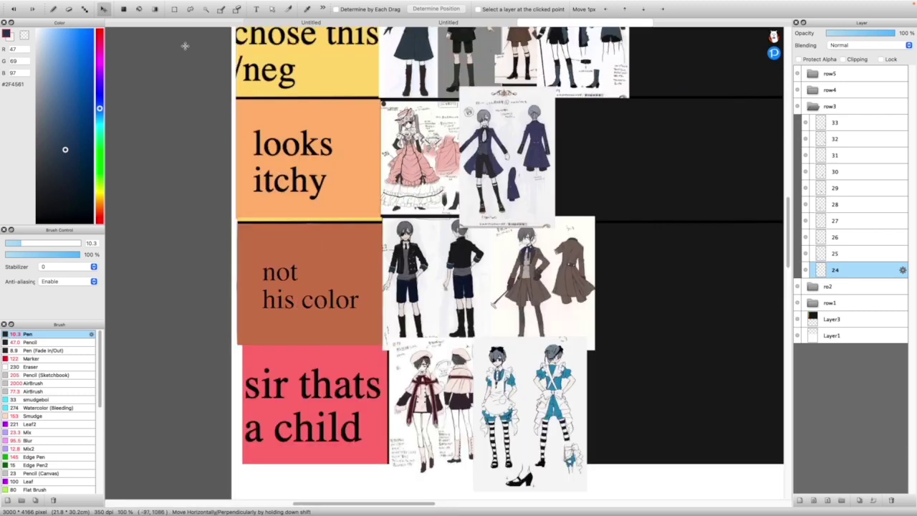
pyautogui.click(174, 8)
pyautogui.hotkey('ctrl', 'a')
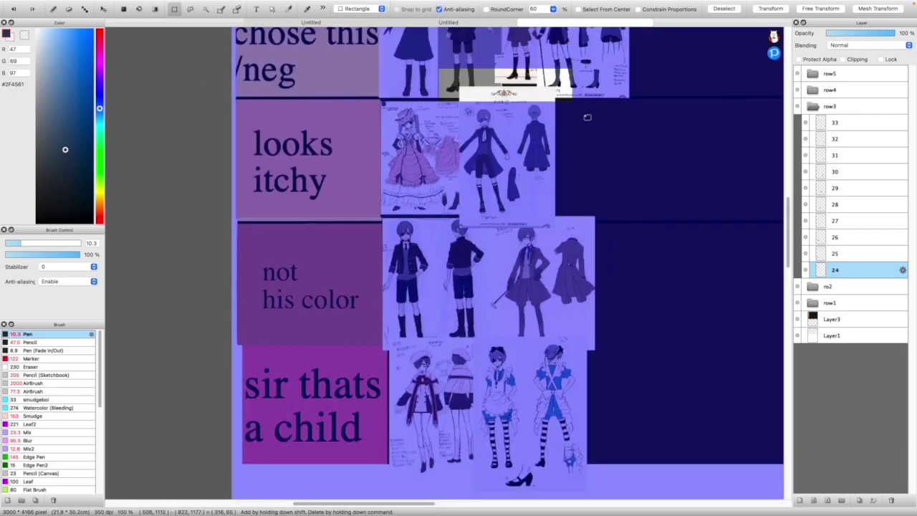
pyautogui.hotkey('ctrl', 'd')
pyautogui.hotkey('ctrl', 'a')
pyautogui.hotkey('ctrl', 'd')
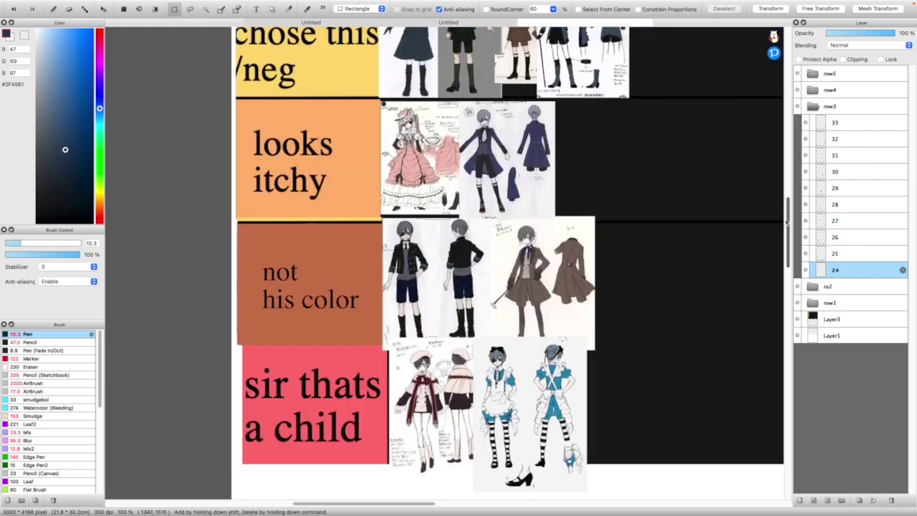
# Review the outfits placed so far across the tiers, from "cos play!!" down to "sir thats a child"
pyautogui.scroll(10, 785, 227)
pyautogui.press('super+plus')
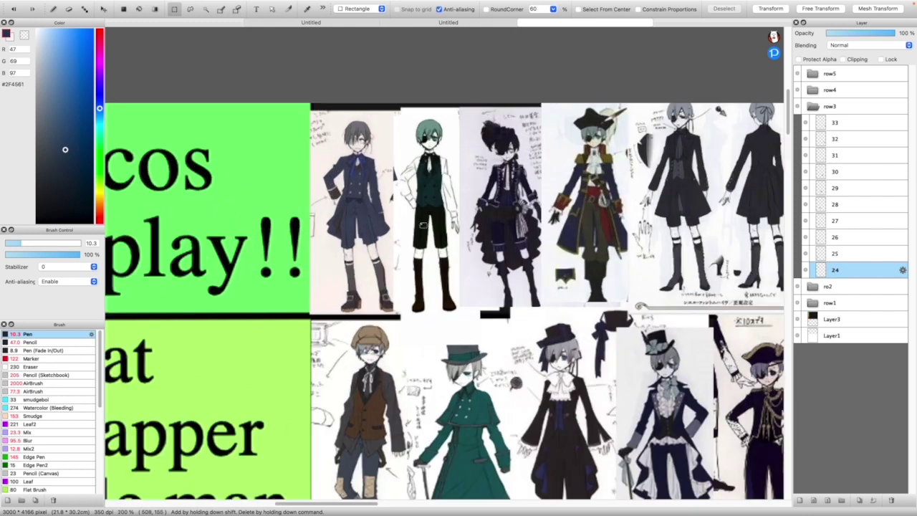
pyautogui.press('super+plus')
pyautogui.press('super+plus')
pyautogui.press('super+minus')
pyautogui.press('super+minus')
pyautogui.press('super+minus')
pyautogui.press('super+minus')
pyautogui.press('super+minus')
pyautogui.press('super+plus')
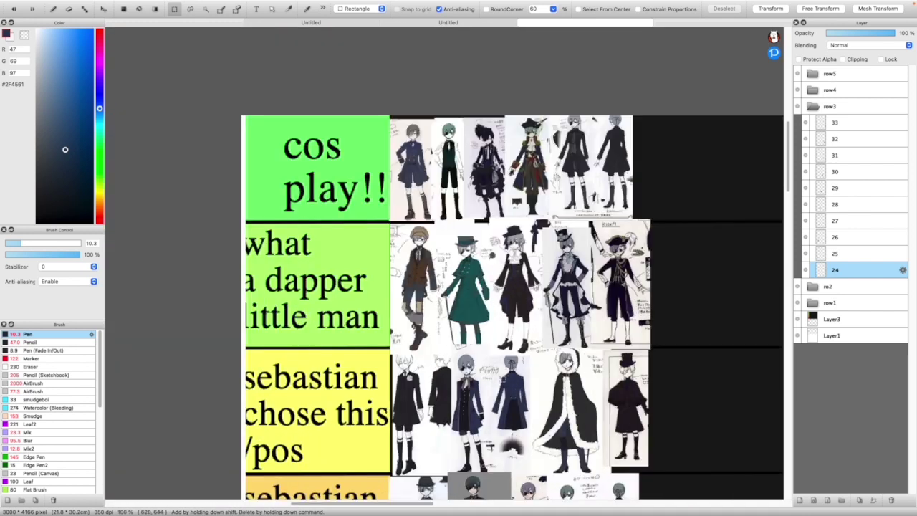
pyautogui.press('super+plus')
pyautogui.scroll(-10, 774, 301)
pyautogui.scroll(8, 775, 279)
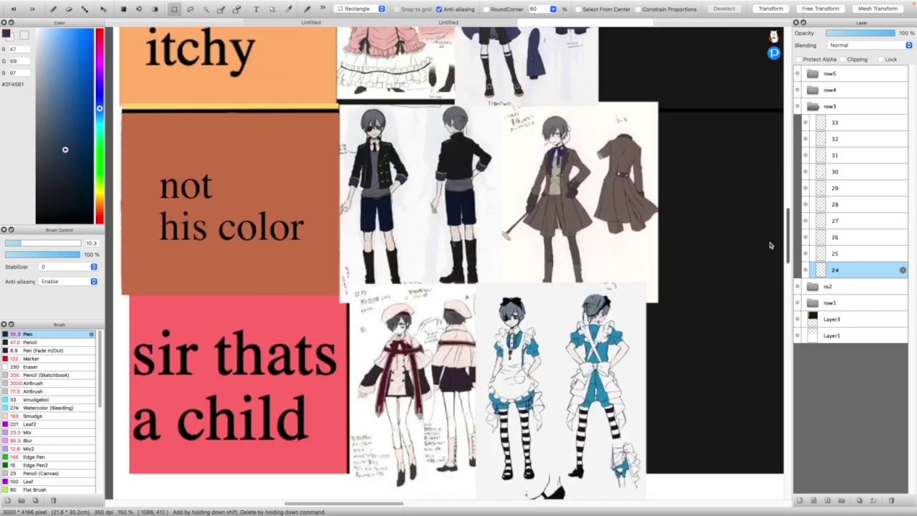
pyautogui.scroll(1, 721, 238)
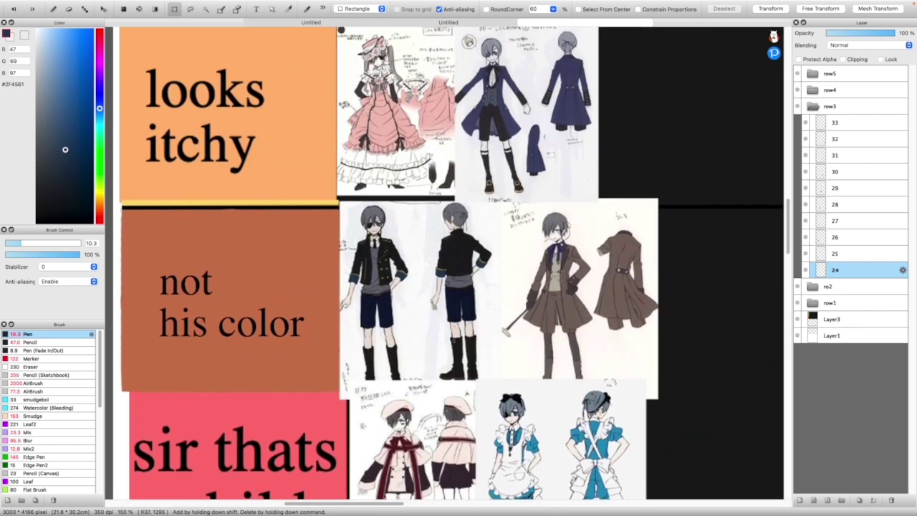
# Pull the top-hat and long-cape outfit on layer 25 out of the unranked row into the blank space above it
pyautogui.scroll(-6, 542, 240)
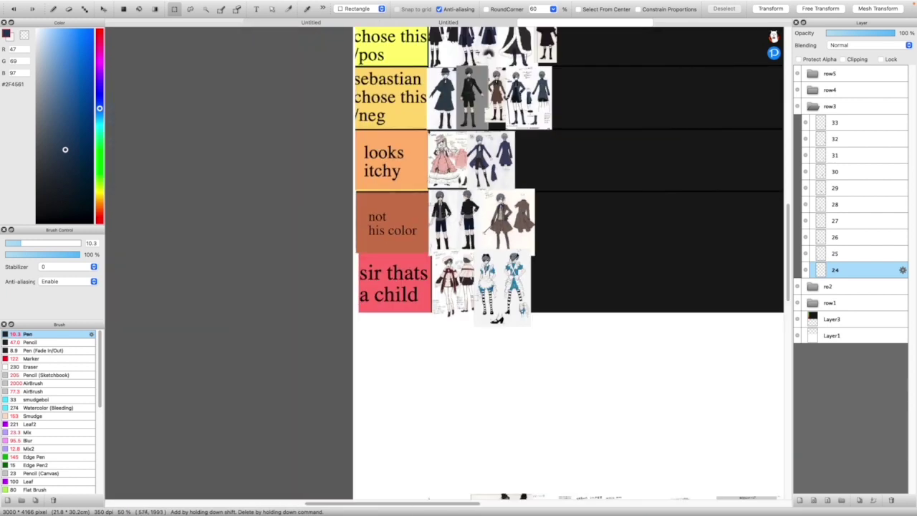
pyautogui.scroll(5, 462, 421)
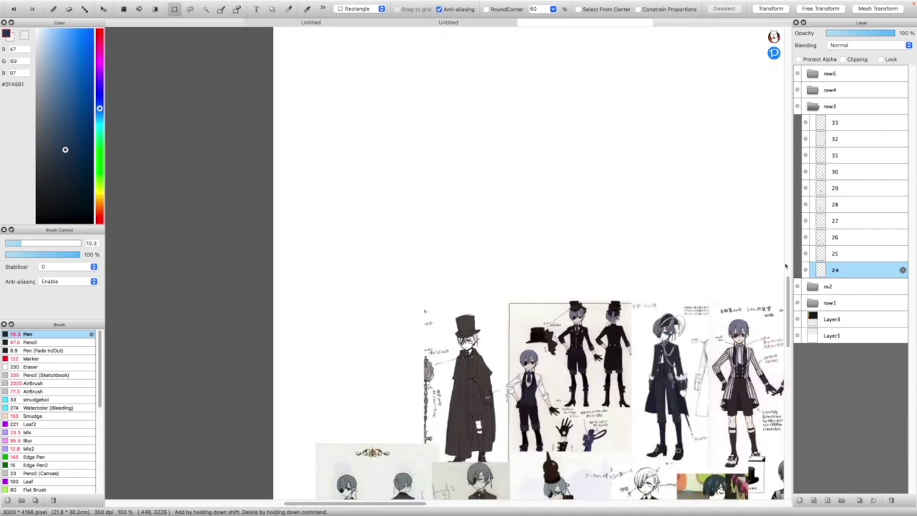
pyautogui.click(853, 253)
pyautogui.moveTo(468, 344); pyautogui.dragTo(435, 241)
pyautogui.hotkey('ctrl', 'd')
pyautogui.press('v')
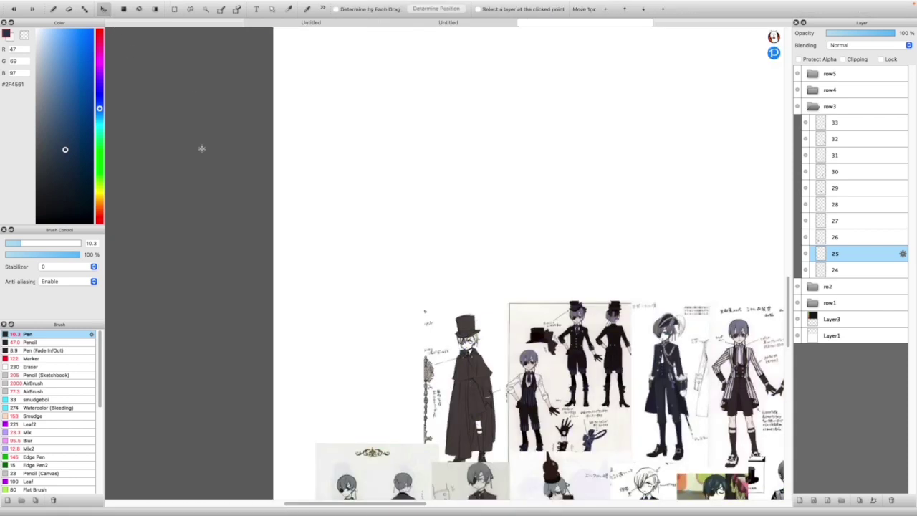
pyautogui.moveTo(472, 376); pyautogui.dragTo(460, 215)
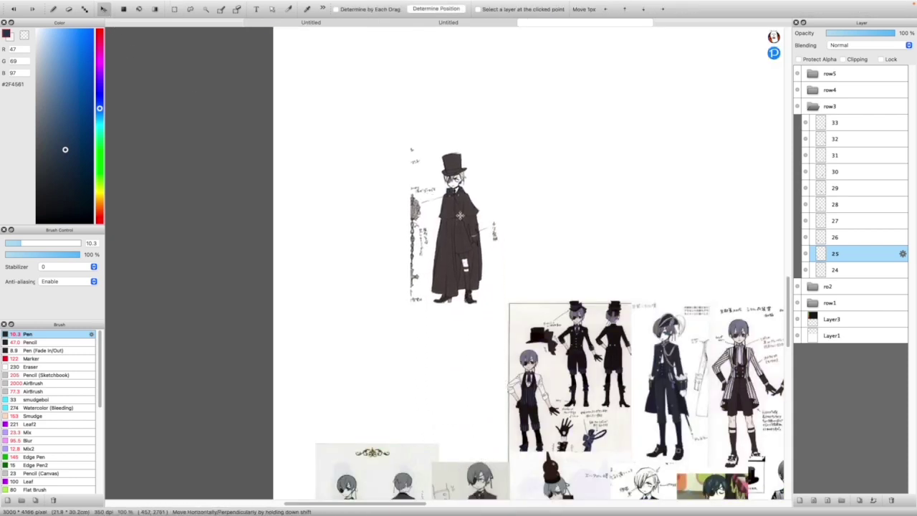
# Examine the top-hat and long-cape outfit on layer 25 up close and compare it with the outfits in the tiers
pyautogui.scroll(5, 460, 215)
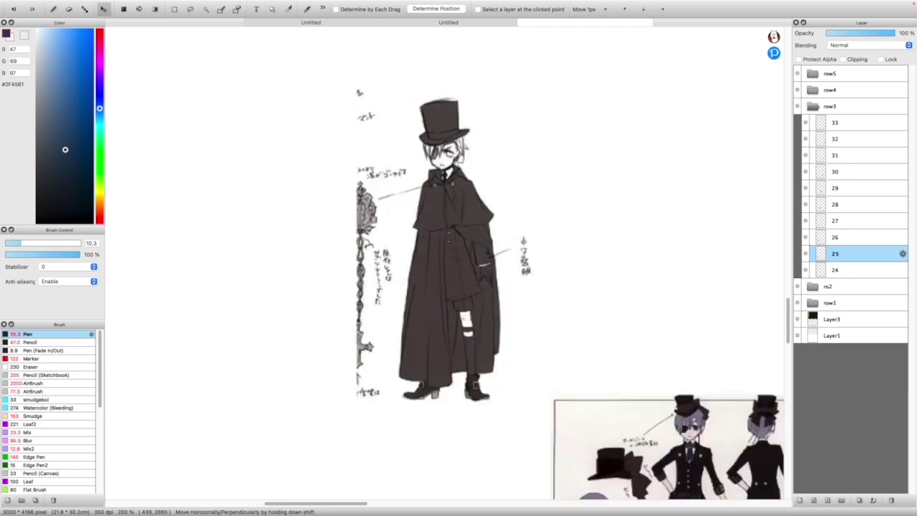
pyautogui.scroll(2, 438, 246)
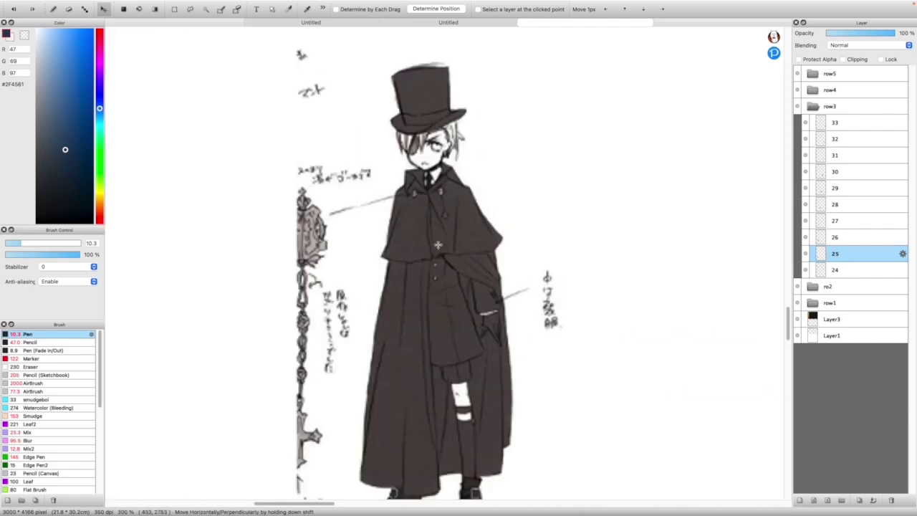
pyautogui.scroll(-2, 437, 246)
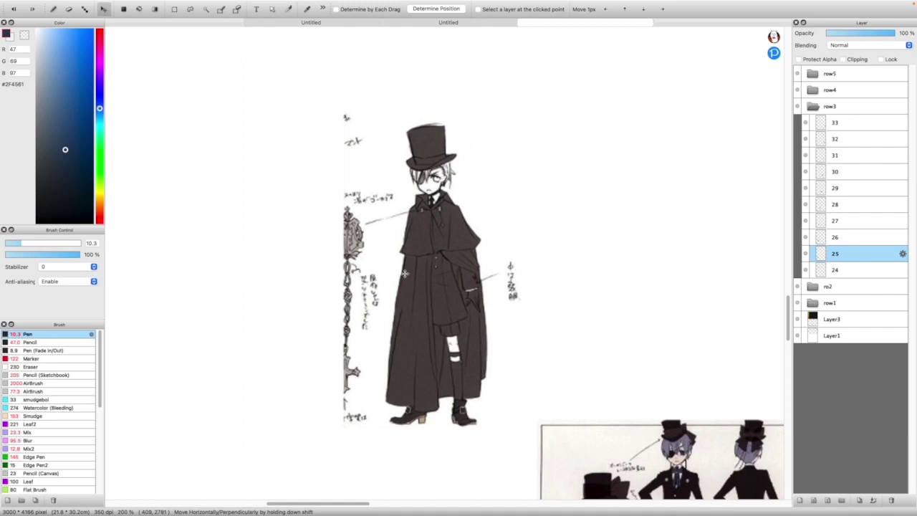
pyautogui.moveTo(405, 273); pyautogui.dragTo(401, 271)
pyautogui.moveTo(444, 227); pyautogui.dragTo(449, 222)
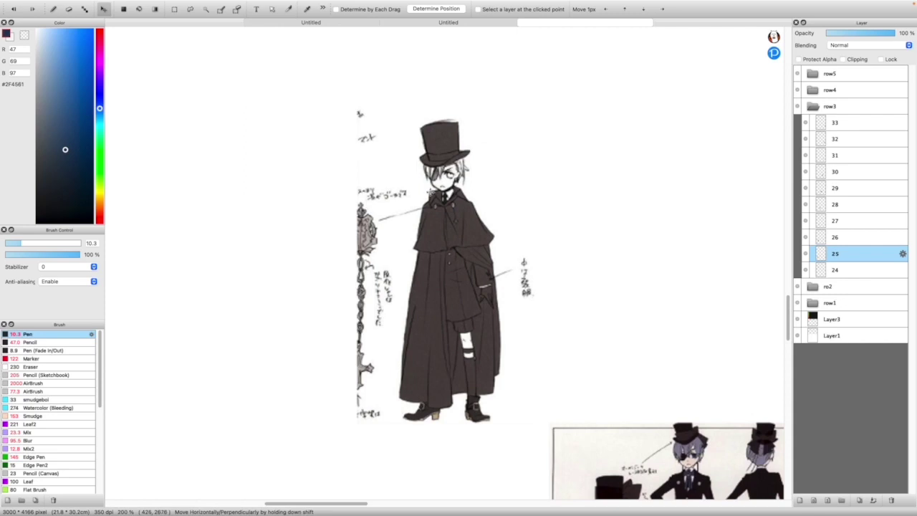
pyautogui.scroll(-10, 451, 239)
pyautogui.scroll(3, 410, 110)
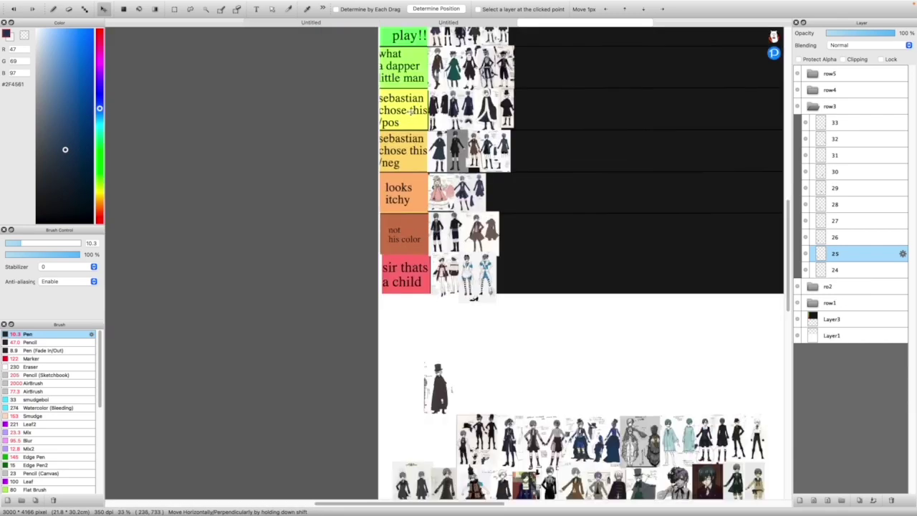
# Move the top-hat and long-cape outfit on layer 25 to the end of the "sebastian chose this /pos" tier and shrink it to fit
pyautogui.moveTo(446, 328); pyautogui.dragTo(529, 83)
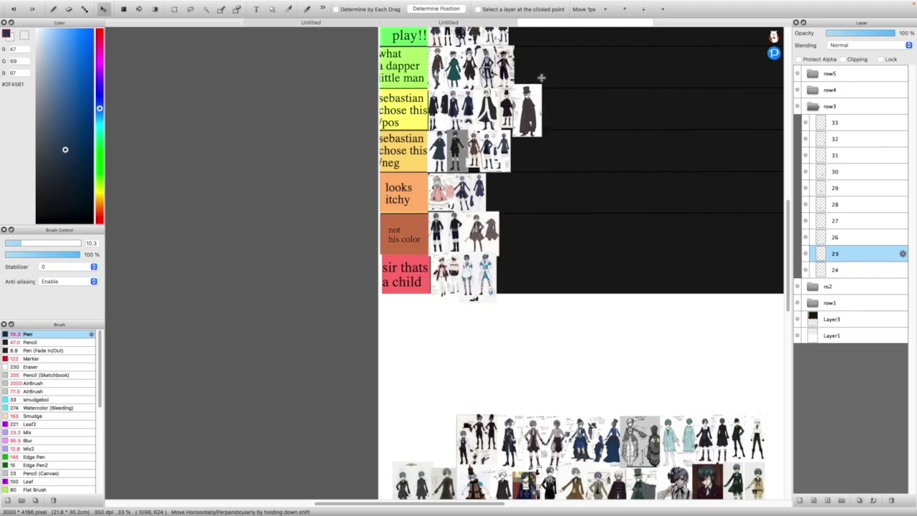
pyautogui.scroll(3, 538, 69)
pyautogui.hotkey('ctrl', 't')
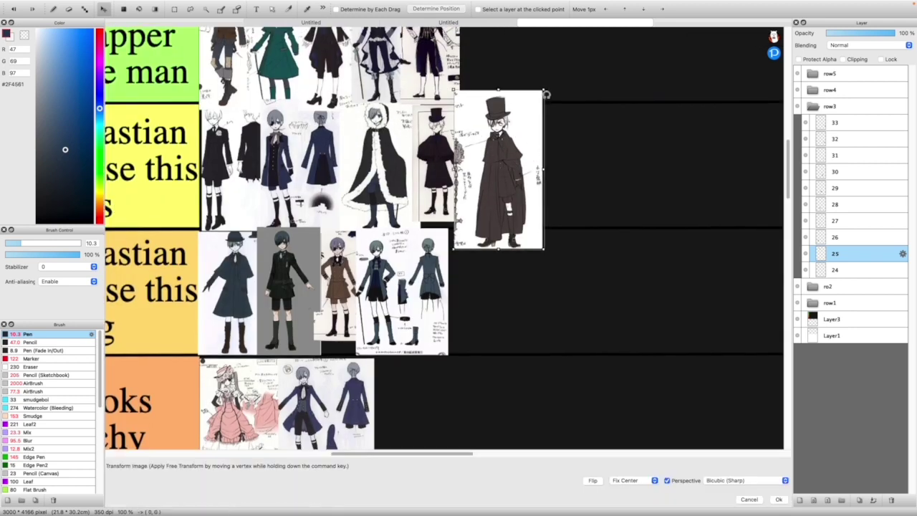
pyautogui.moveTo(543, 90); pyautogui.dragTo(538, 106)
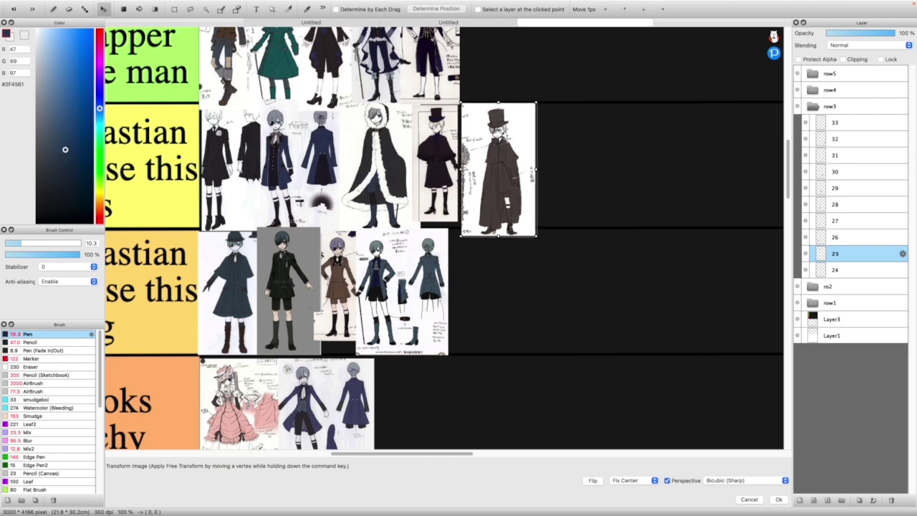
pyautogui.moveTo(507, 204); pyautogui.dragTo(503, 201)
pyautogui.click(778, 500)
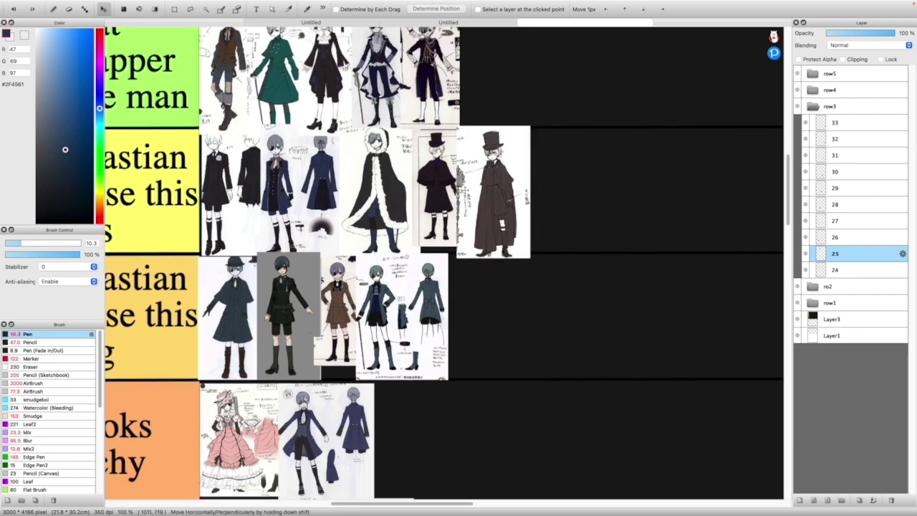
# Select layer 26 and pull its black top-hat outfit sheet out of the unranked row into the blank space above
pyautogui.scroll(-10, 489, 191)
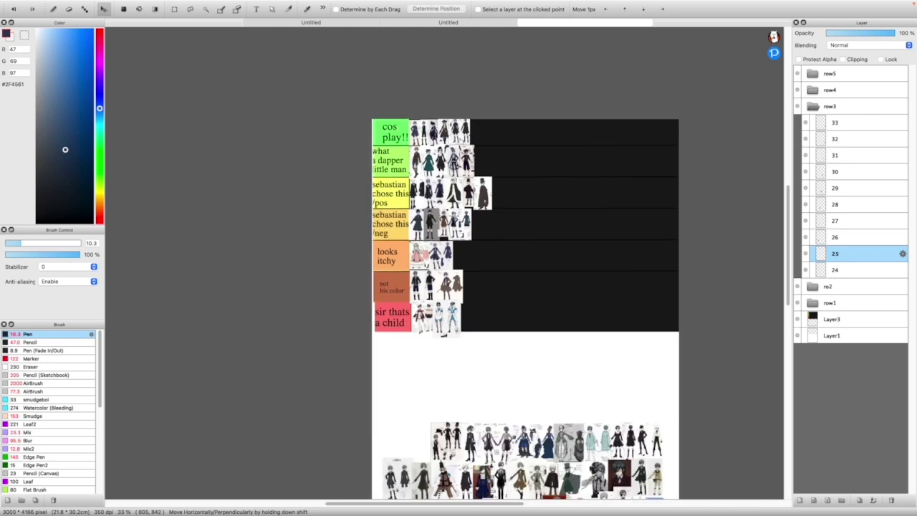
pyautogui.scroll(5, 461, 340)
pyautogui.scroll(3, 441, 387)
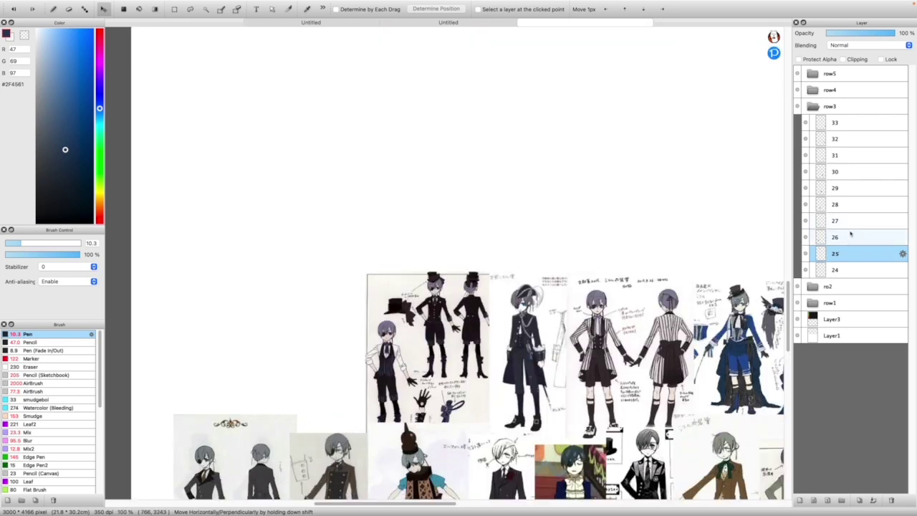
pyautogui.click(855, 235)
pyautogui.moveTo(395, 291); pyautogui.dragTo(372, 154)
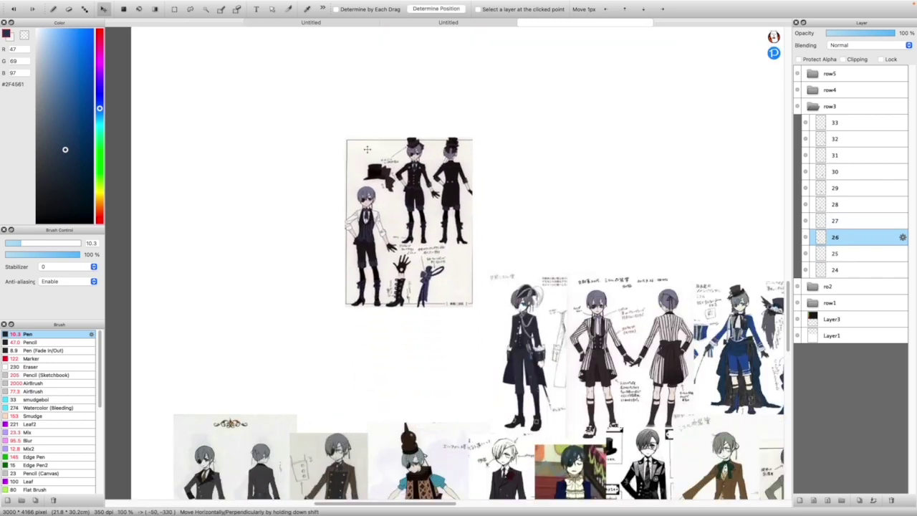
# Examine the layer 26 outfit sheet up close, including the vest, hat, glove and boot details, and compare it with the tiers
pyautogui.scroll(1, 373, 154)
pyautogui.scroll(1, 386, 166)
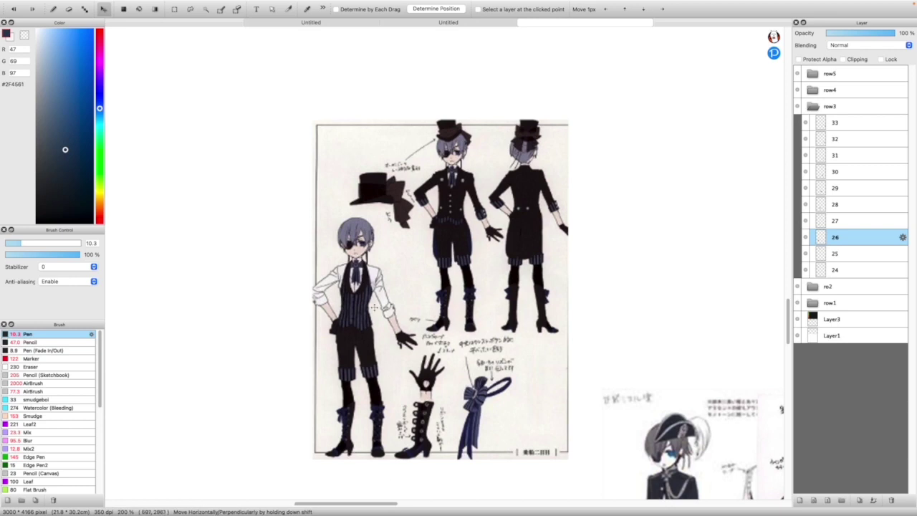
pyautogui.scroll(2, 446, 229)
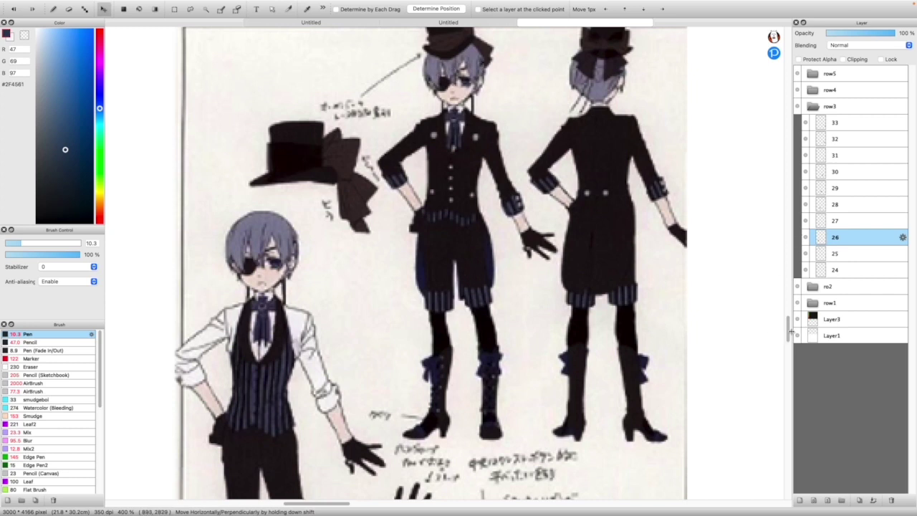
pyautogui.scroll(5, 788, 328)
pyautogui.moveTo(786, 322); pyautogui.dragTo(786, 324)
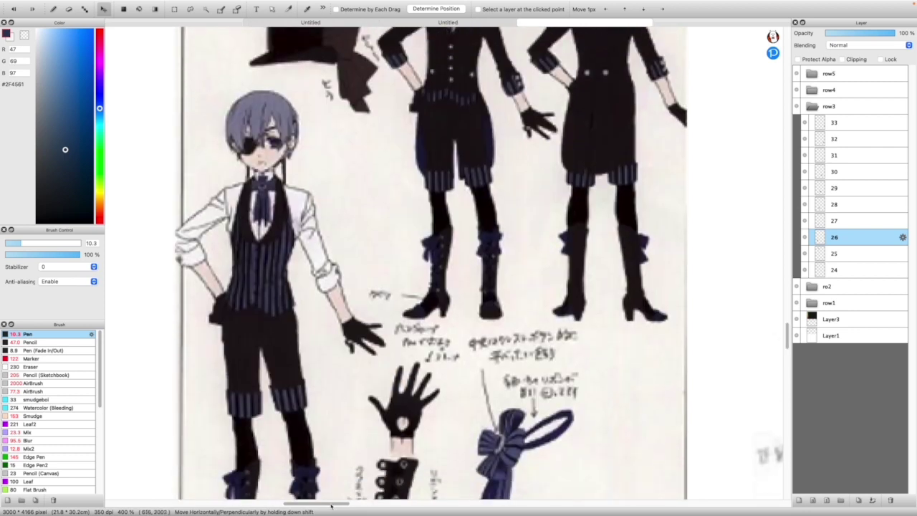
pyautogui.hscroll(-3, 410, 302)
pyautogui.scroll(-2, 407, 342)
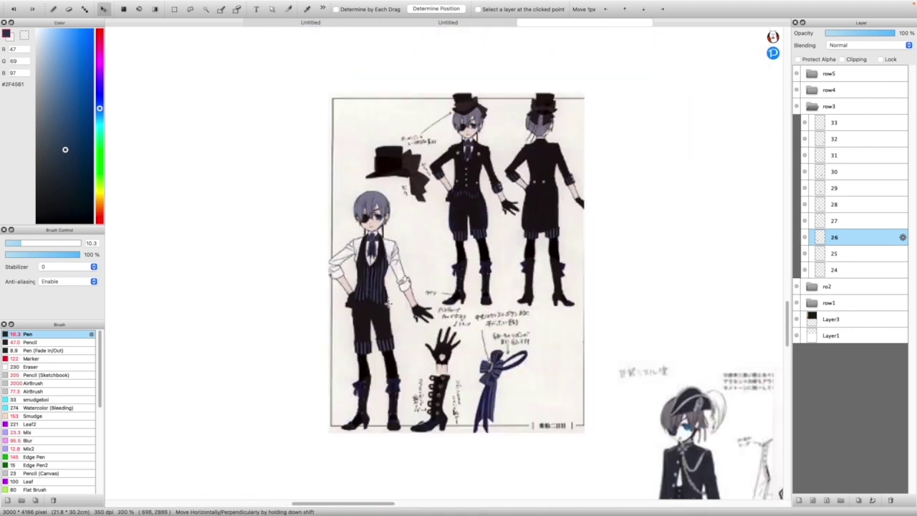
pyautogui.scroll(1, 386, 304)
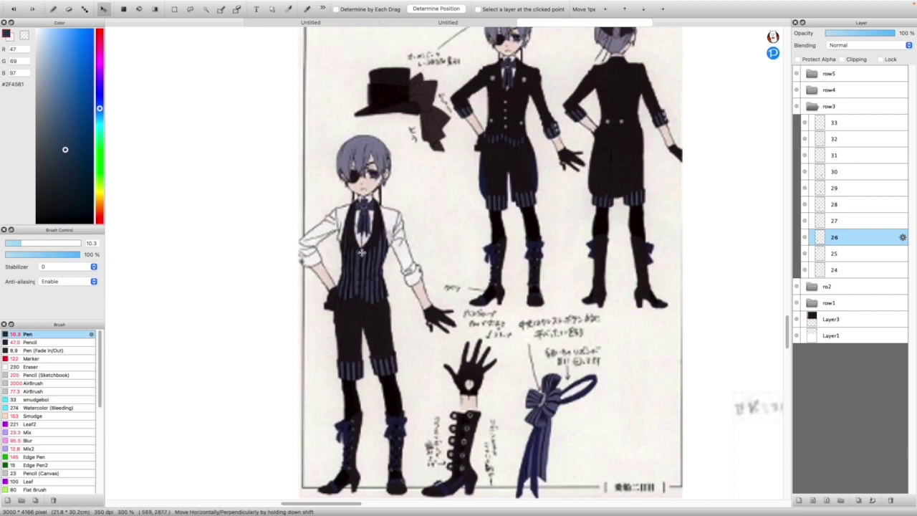
pyautogui.scroll(-10, 428, 435)
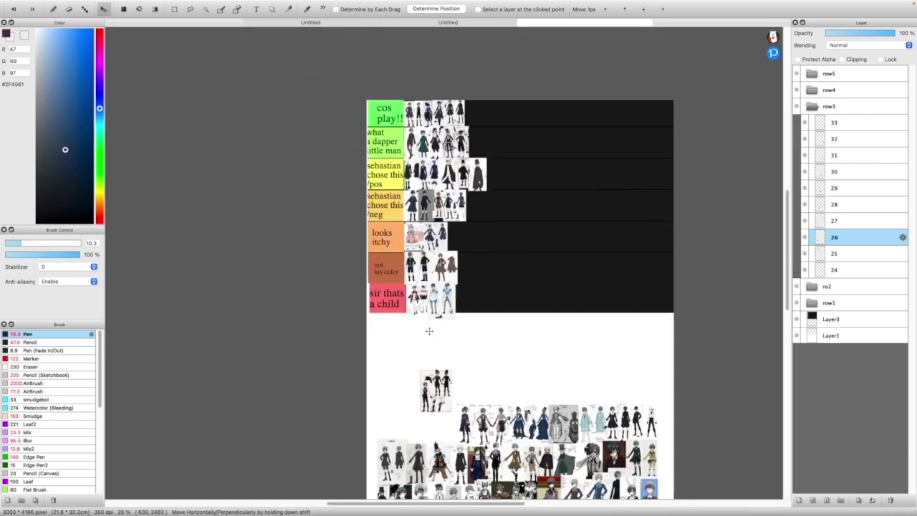
# Move the layer 26 outfit sheet to the end of the "cos play!!" tier and shrink it to fit the row
pyautogui.scroll(1, 425, 318)
pyautogui.moveTo(440, 410); pyautogui.dragTo(505, 29)
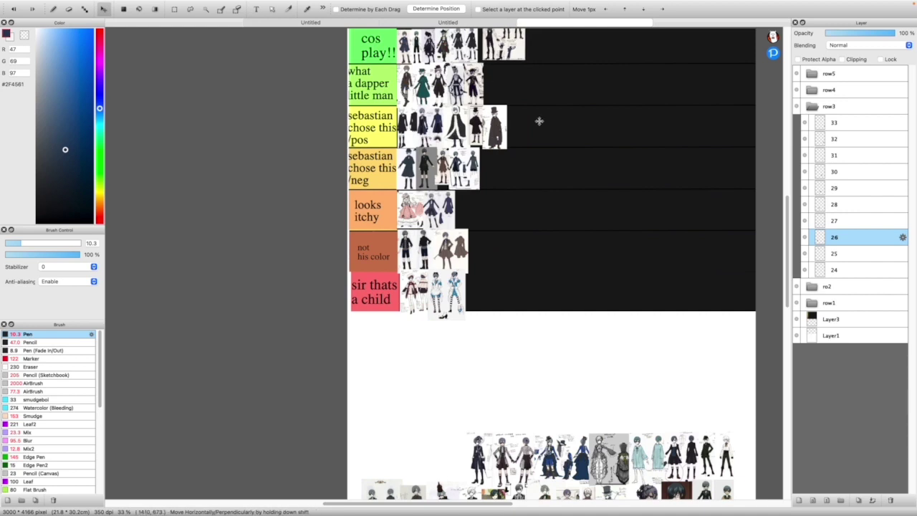
pyautogui.scroll(-3, 530, 129)
pyautogui.scroll(5, 528, 65)
pyautogui.scroll(-1, 521, 82)
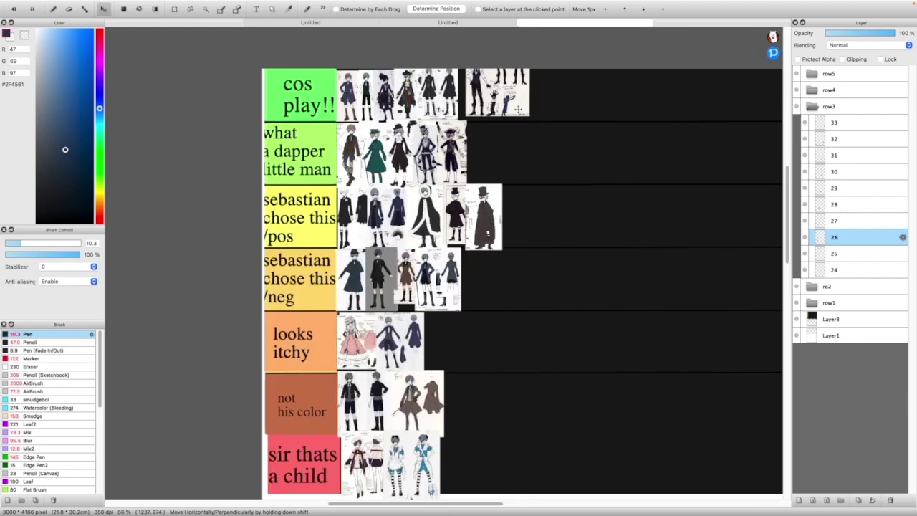
pyautogui.scroll(6, 511, 86)
pyautogui.press('super+t')
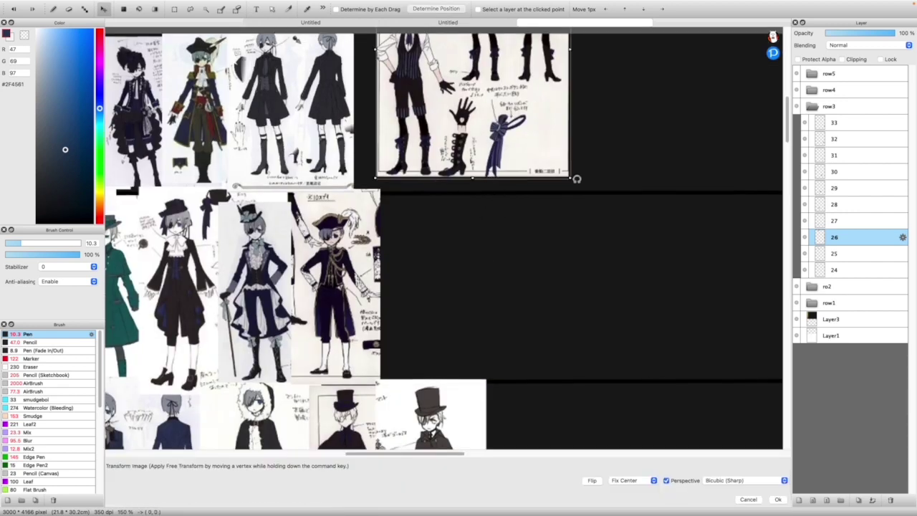
pyautogui.moveTo(568, 177); pyautogui.dragTo(515, 184)
pyautogui.click(776, 499)
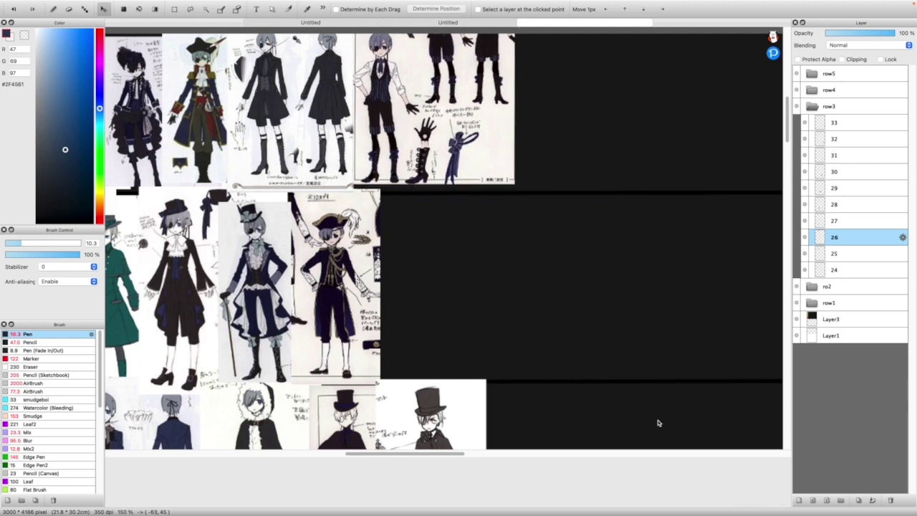
# Pull the plumed-hat outfit on layer 27 out of the unranked row, view it up close, and move it up beside "sir thats a child"
pyautogui.scroll(-10, 423, 447)
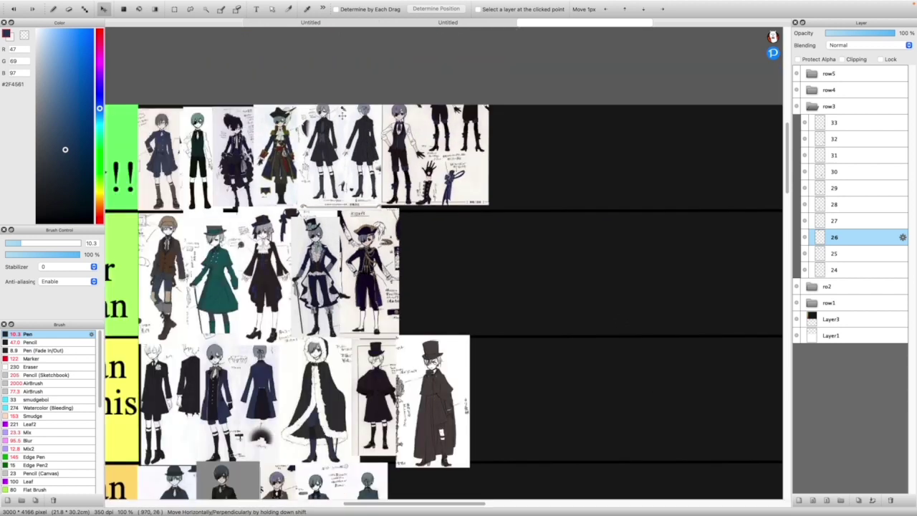
pyautogui.scroll(10, 423, 447)
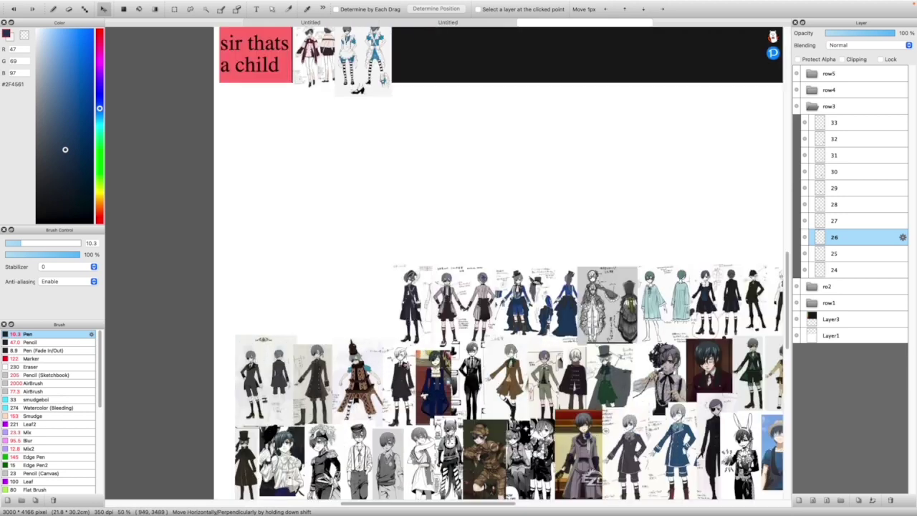
pyautogui.click(853, 222)
pyautogui.moveTo(460, 265); pyautogui.dragTo(340, 181)
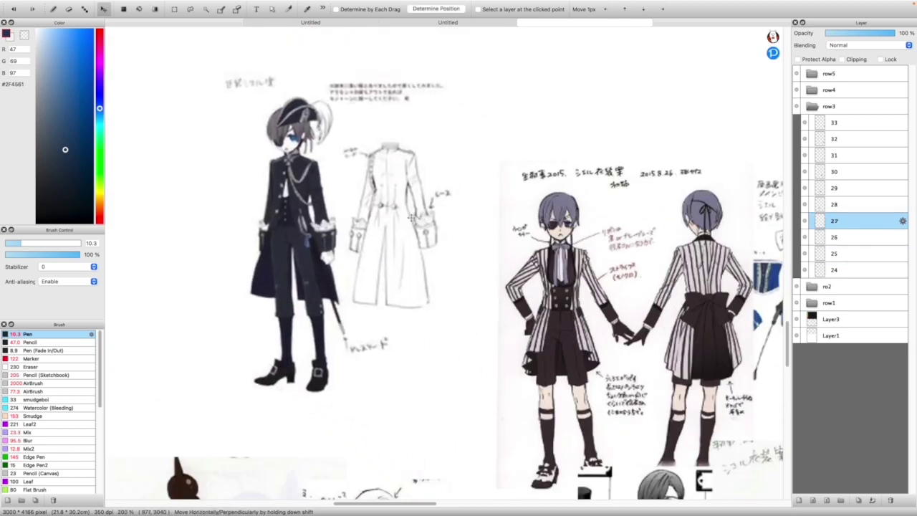
pyautogui.scroll(1, 421, 220)
pyautogui.scroll(2, 311, 223)
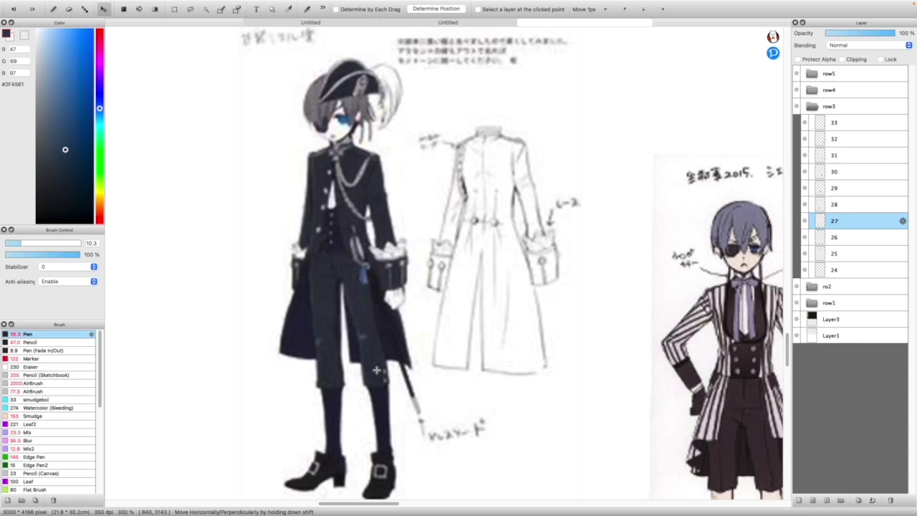
pyautogui.scroll(-3, 376, 369)
pyautogui.scroll(-1, 424, 416)
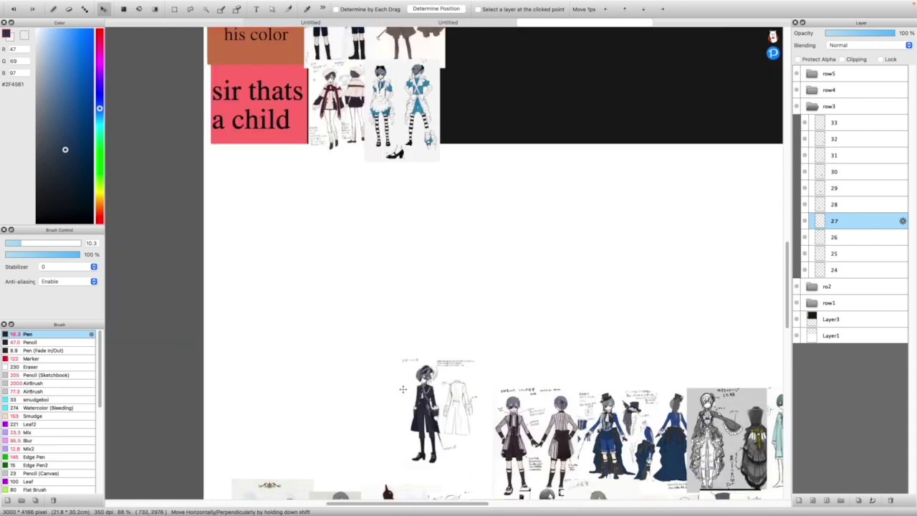
pyautogui.moveTo(430, 415); pyautogui.dragTo(493, 146)
# Review the outfits already placed in the tiers, especially "what a dapper little man" and "sebastian chose this /pos", to compare with layer 27
pyautogui.scroll(2, 532, 266)
pyautogui.scroll(-3, 507, 311)
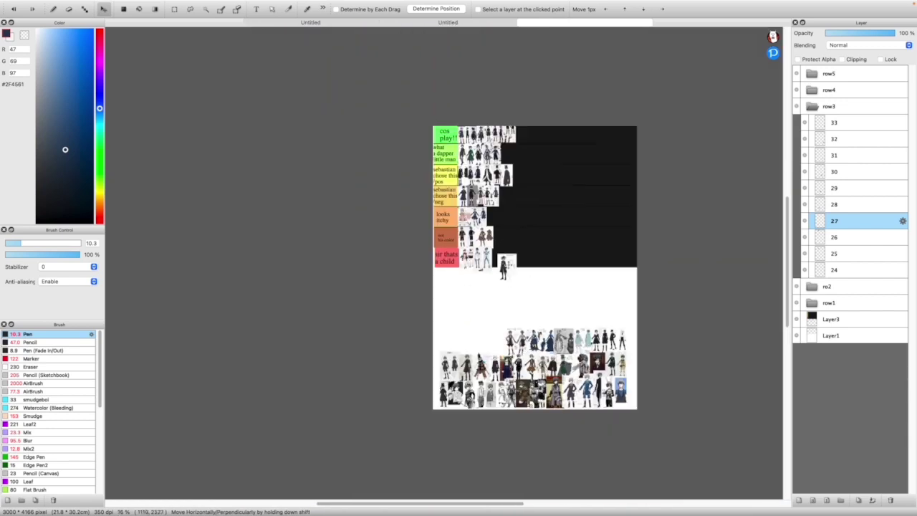
pyautogui.scroll(2, 502, 176)
pyautogui.scroll(1, 476, 109)
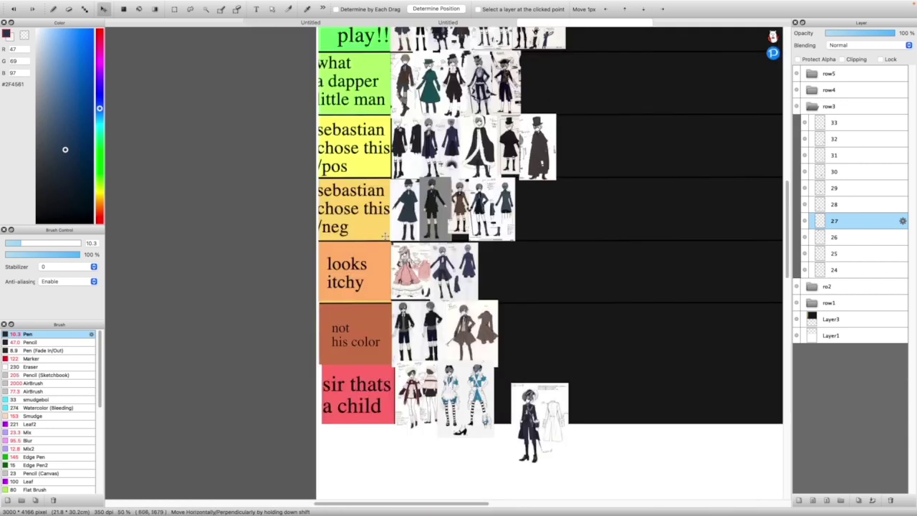
pyautogui.scroll(3, 484, 43)
pyautogui.scroll(1, 493, 102)
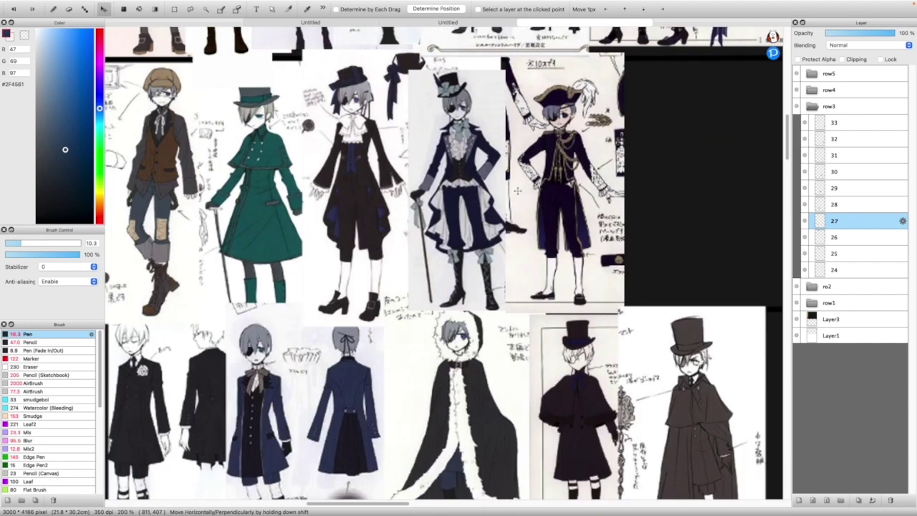
pyautogui.scroll(-3, 481, 155)
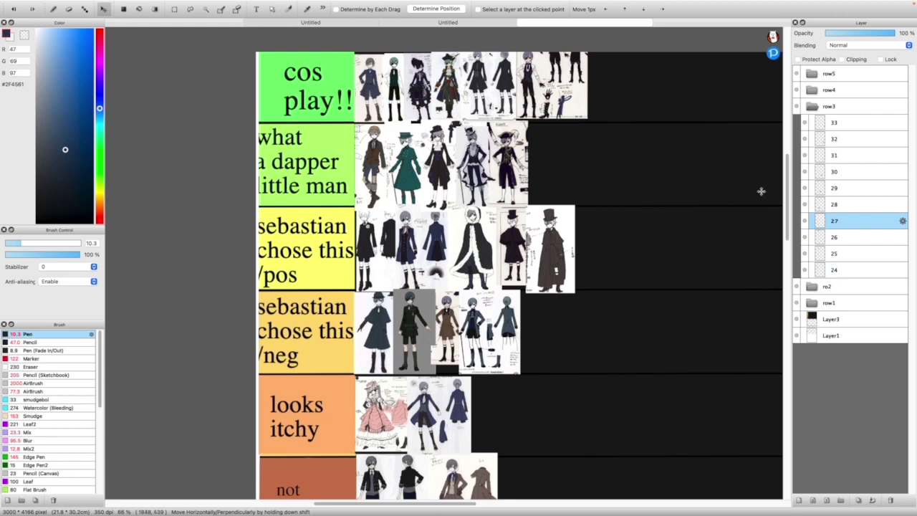
pyautogui.scroll(-2, 788, 206)
pyautogui.scroll(-5, 790, 206)
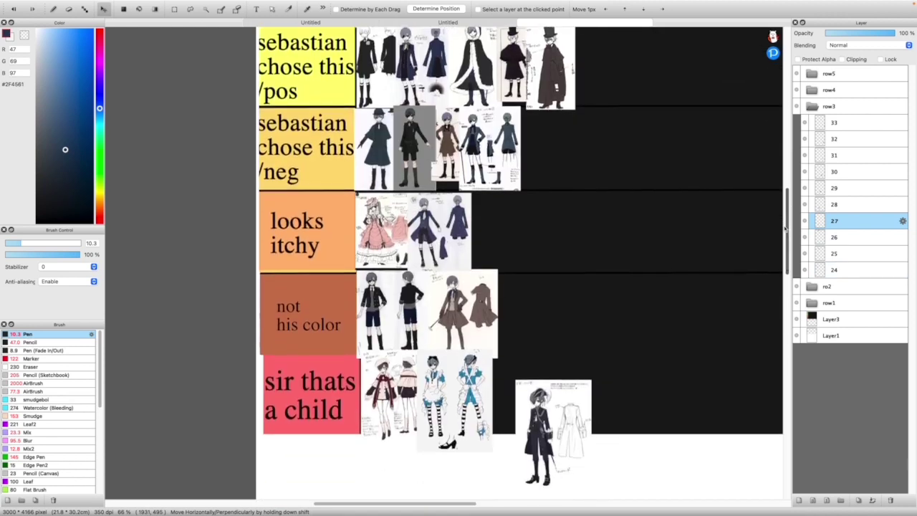
# Shrink the plumed-hat outfit on layer 27 and move it up to the end of the "sebastian chose this /pos" tier
pyautogui.moveTo(556, 274); pyautogui.dragTo(550, 81)
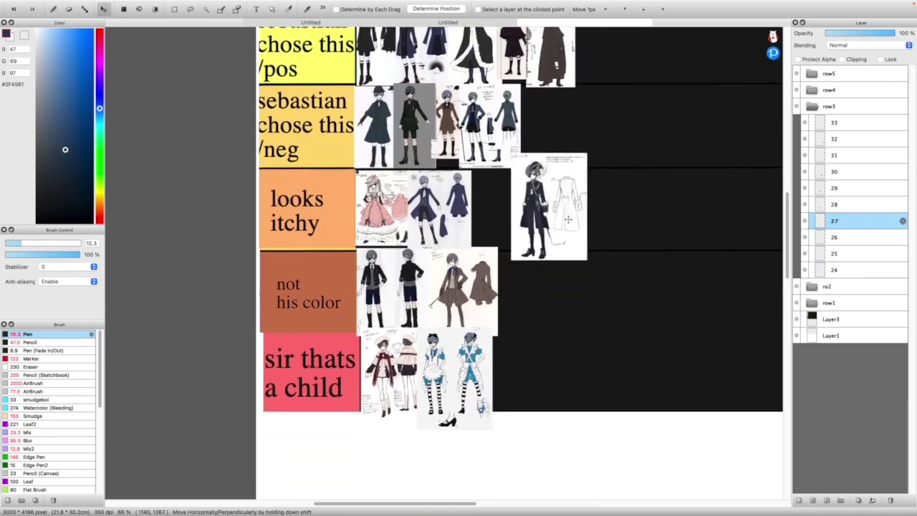
pyautogui.scroll(-3, 530, 238)
pyautogui.scroll(3, 534, 161)
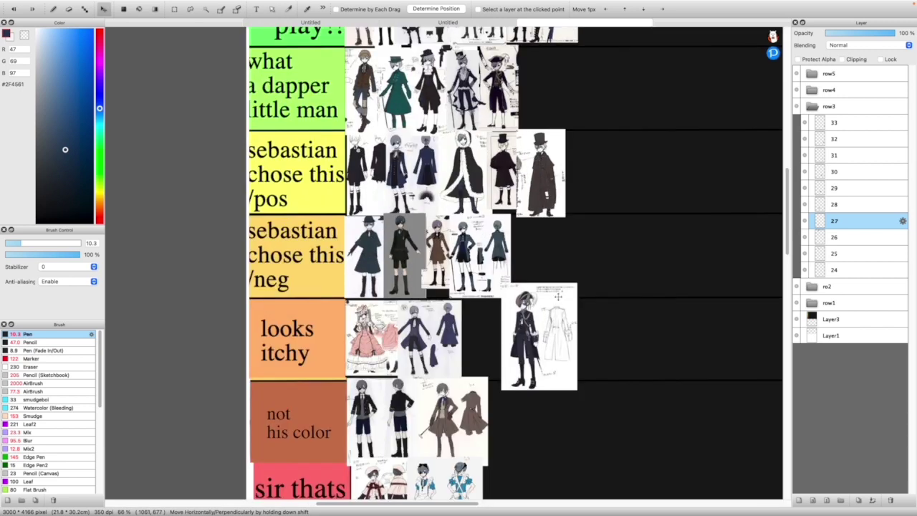
pyautogui.press('super+t')
pyautogui.moveTo(577, 364); pyautogui.dragTo(573, 360)
pyautogui.press('Return')
pyautogui.moveTo(538, 331); pyautogui.dragTo(595, 172)
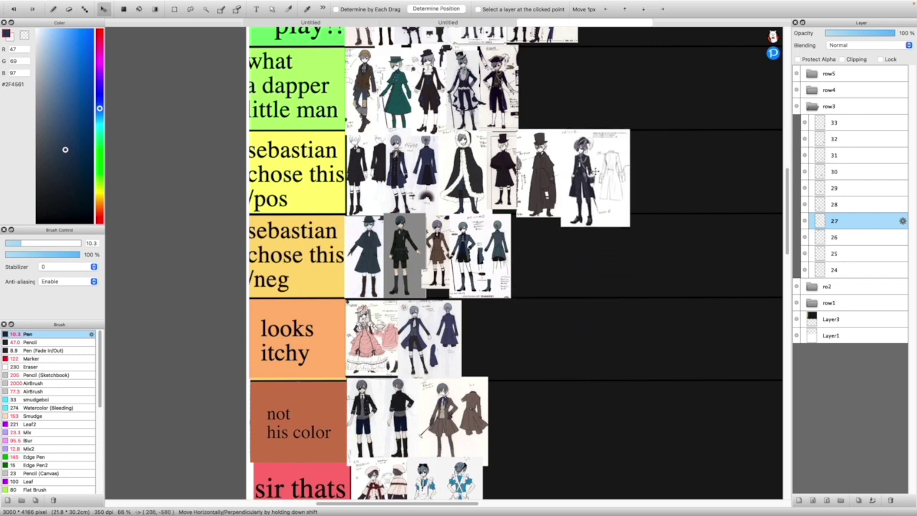
# Scale the layer 27 outfit down further and place it at the end of the "sebastian chose this /neg" tier instead
pyautogui.press('super+t')
pyautogui.moveTo(627, 203); pyautogui.dragTo(626, 194)
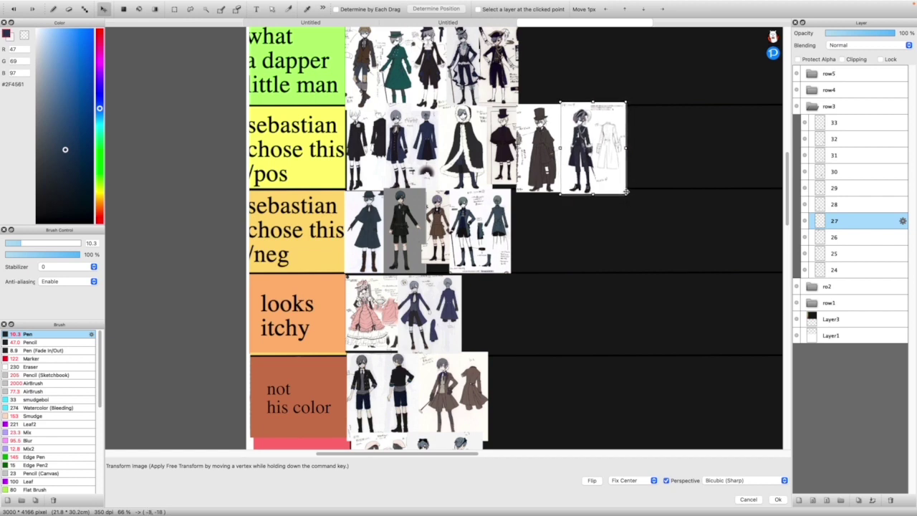
pyautogui.moveTo(576, 146); pyautogui.dragTo(498, 227)
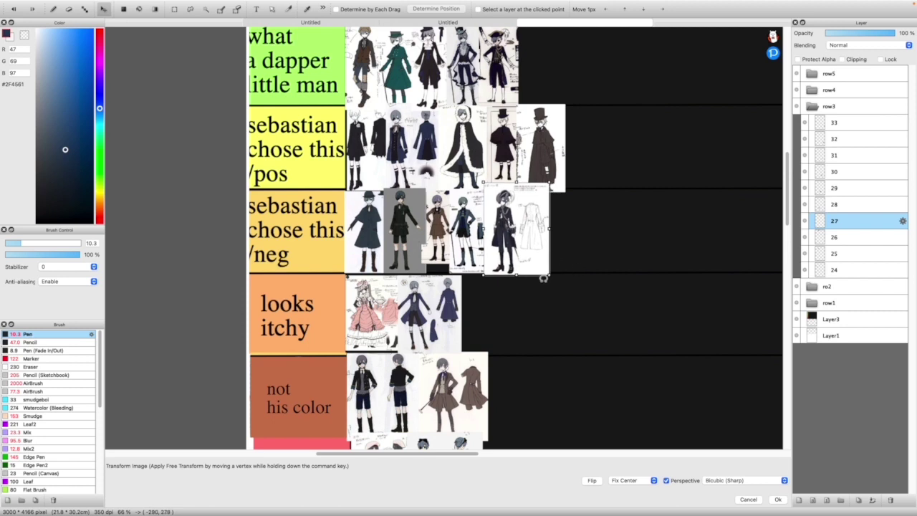
pyautogui.moveTo(549, 273); pyautogui.dragTo(531, 258)
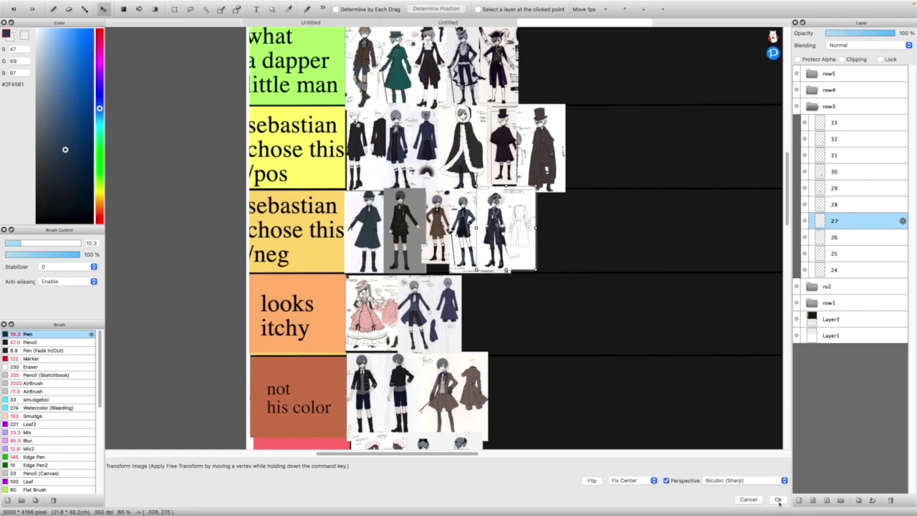
pyautogui.click(777, 499)
# Check the placed plumed-hat outfit up close and return to the outfits still in the unranked row
pyautogui.scroll(3, 522, 272)
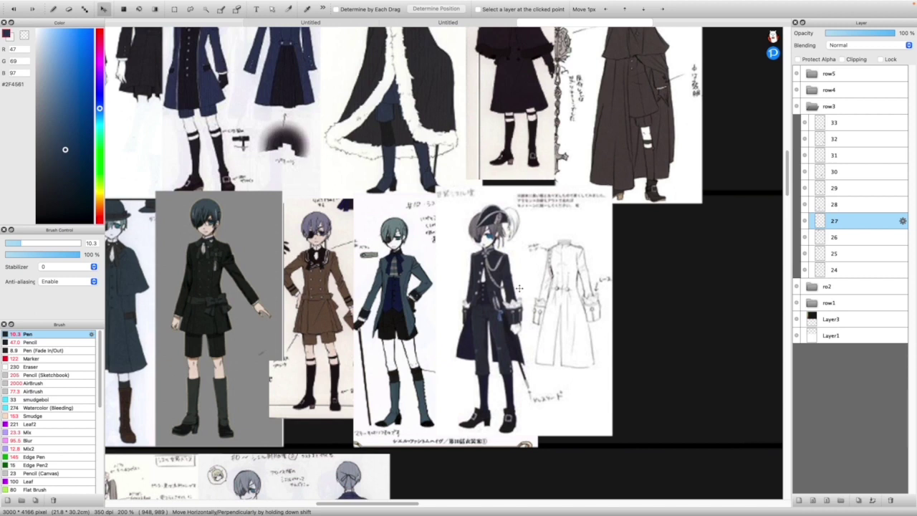
pyautogui.scroll(-5, 518, 288)
pyautogui.scroll(4, 512, 267)
pyautogui.scroll(-5, 555, 433)
pyautogui.scroll(3, 556, 433)
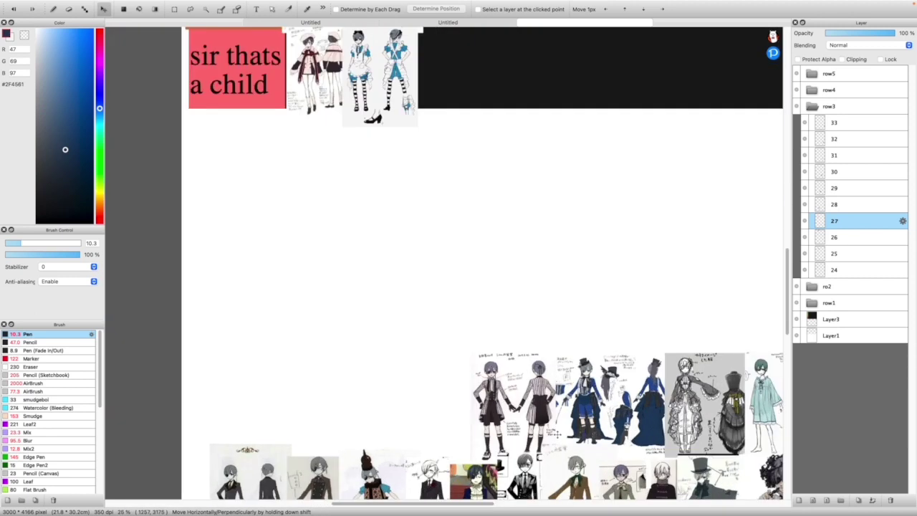
# Move the striped-coat outfit on layer 28 out of the unranked row into the blank area above and examine its details
pyautogui.scroll(4, 556, 433)
pyautogui.click(834, 204)
pyautogui.moveTo(484, 312); pyautogui.dragTo(372, 191)
pyautogui.scroll(2, 372, 193)
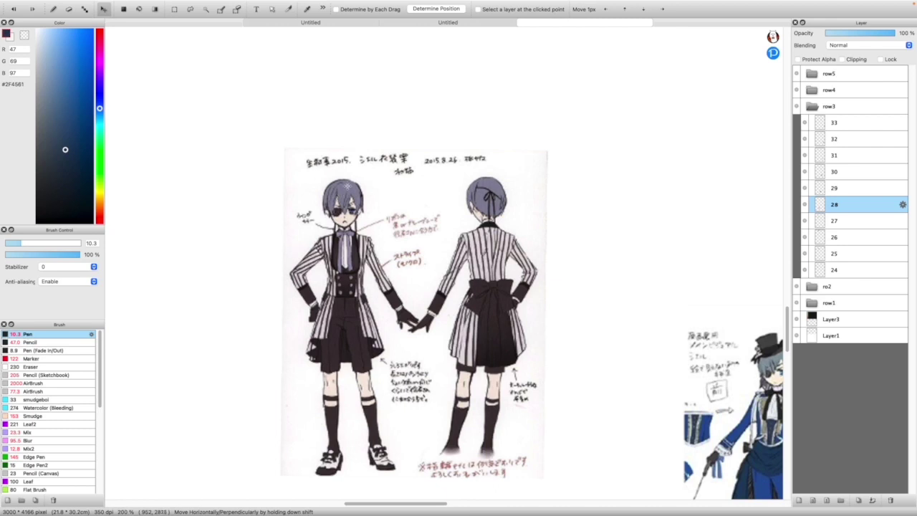
pyautogui.scroll(-1, 339, 200)
pyautogui.scroll(1, 336, 224)
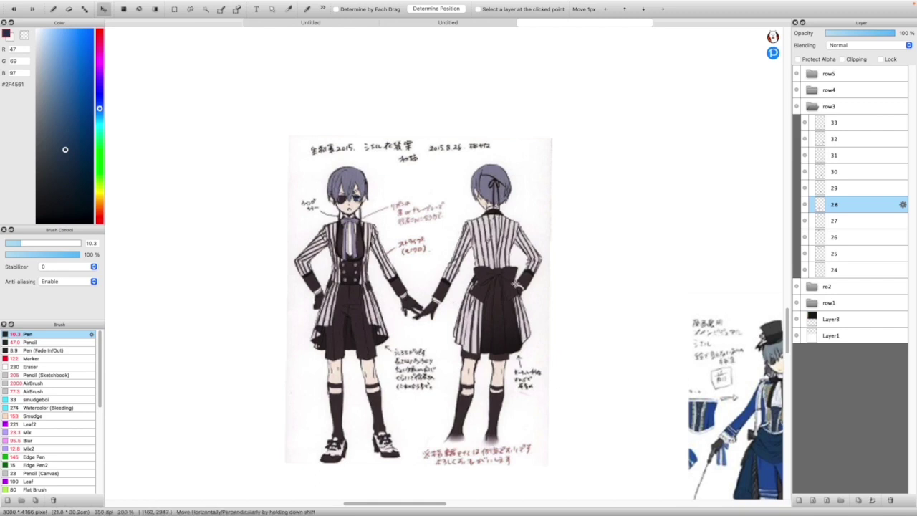
pyautogui.scroll(-5, 448, 309)
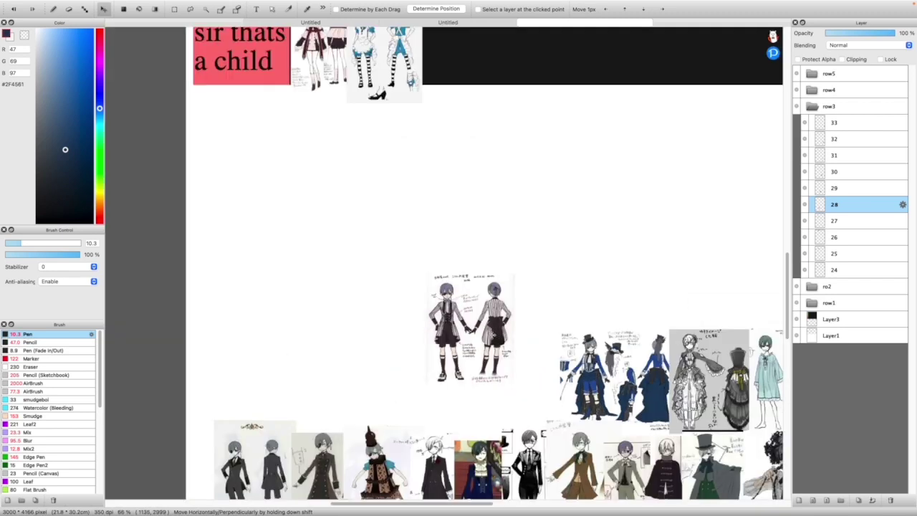
pyautogui.scroll(4, 468, 325)
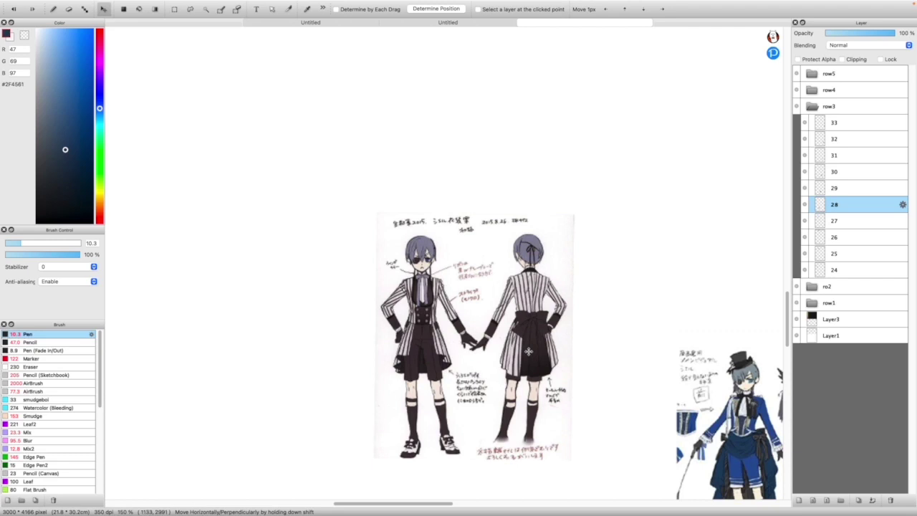
pyautogui.scroll(2, 528, 351)
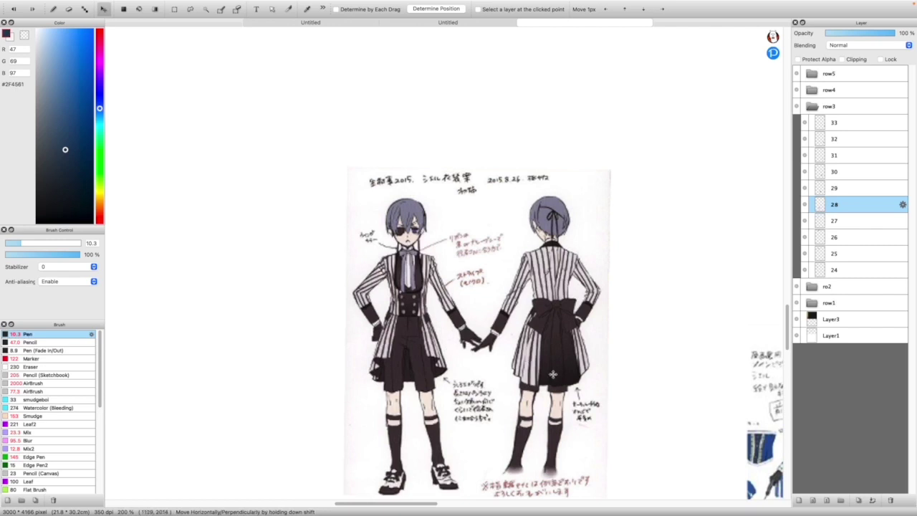
pyautogui.scroll(-2, 552, 372)
pyautogui.scroll(1, 552, 373)
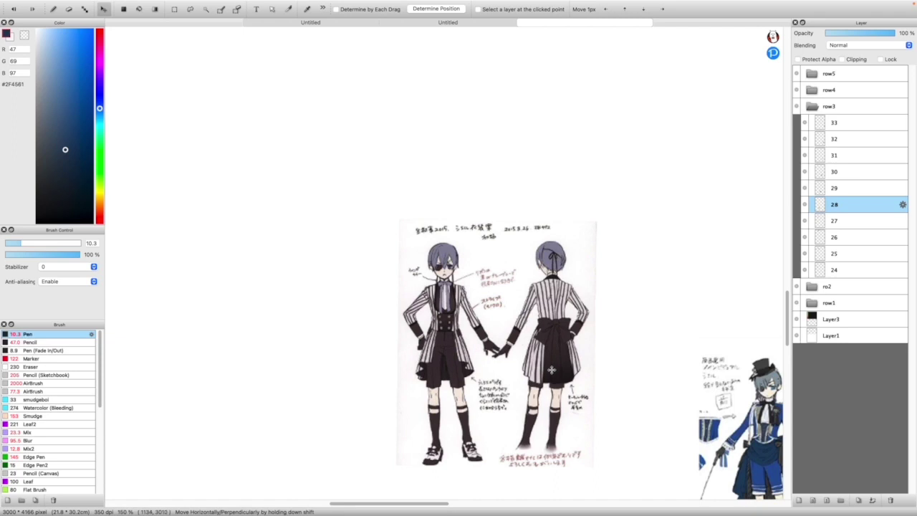
# Scale down the layer 28 striped-coat outfit and place it at the end of the "what a dapper little man" tier
pyautogui.scroll(-6, 551, 369)
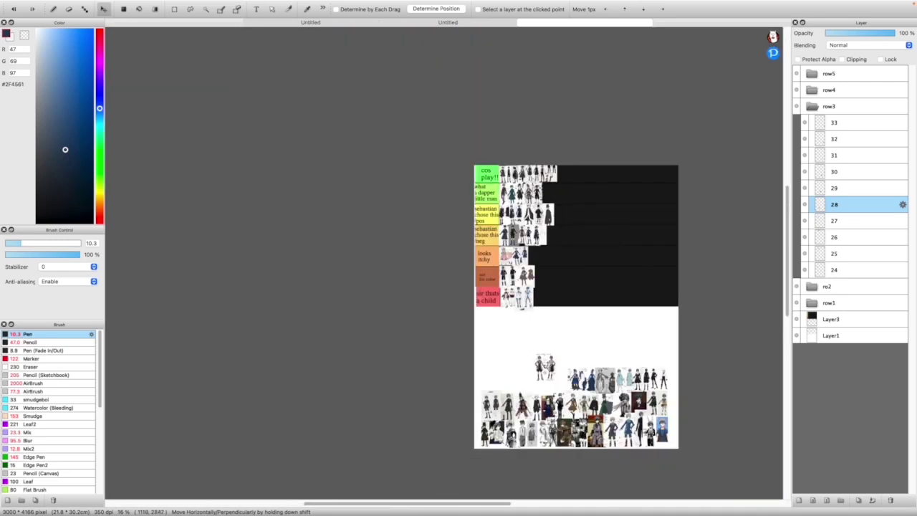
pyautogui.moveTo(544, 366); pyautogui.dragTo(573, 234)
pyautogui.scroll(3, 573, 232)
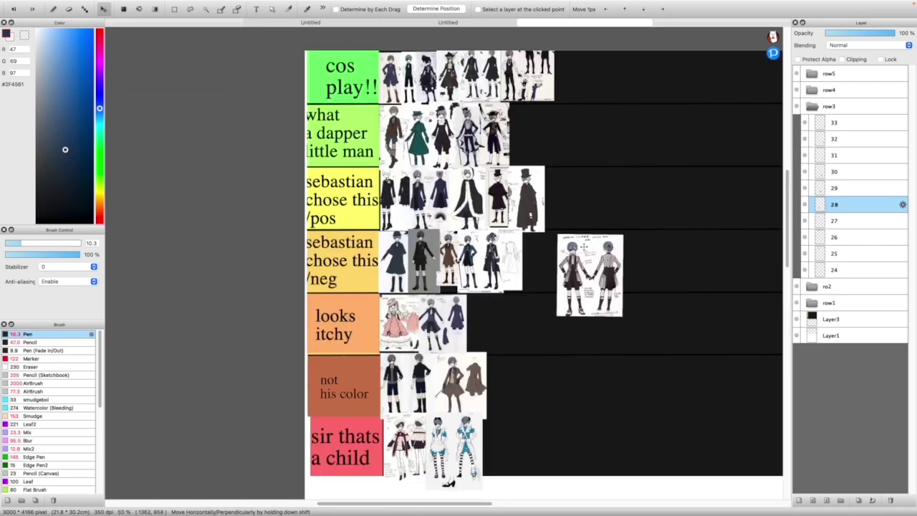
pyautogui.press('super+t')
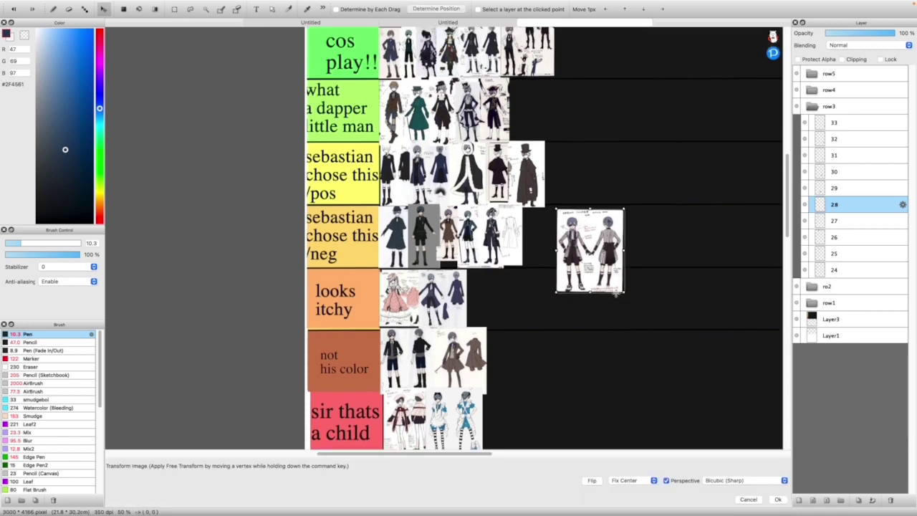
pyautogui.moveTo(621, 288); pyautogui.dragTo(526, 147)
pyautogui.scroll(3, 537, 73)
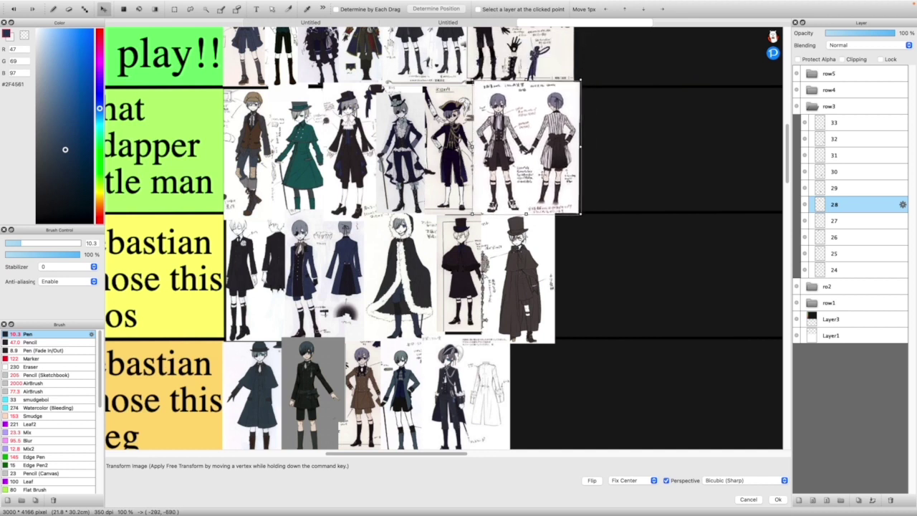
pyautogui.click(778, 499)
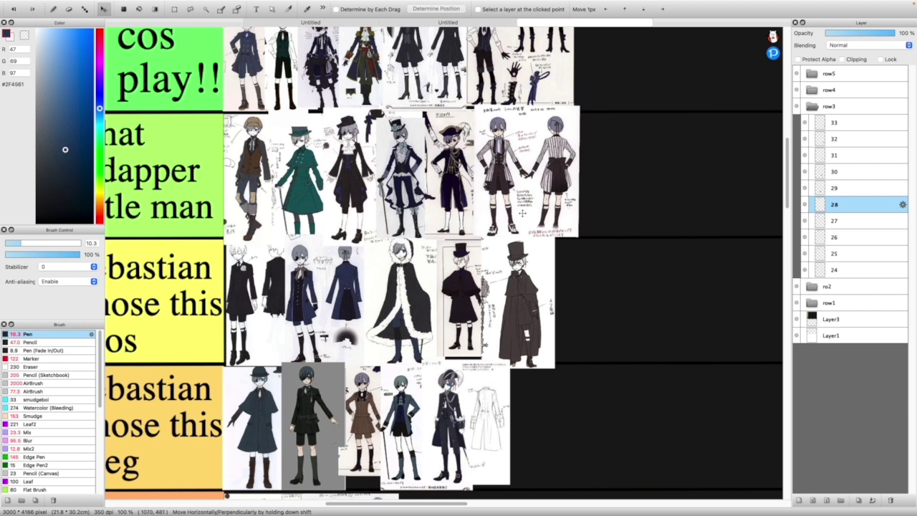
pyautogui.scroll(-3, 458, 115)
pyautogui.scroll(5, 458, 114)
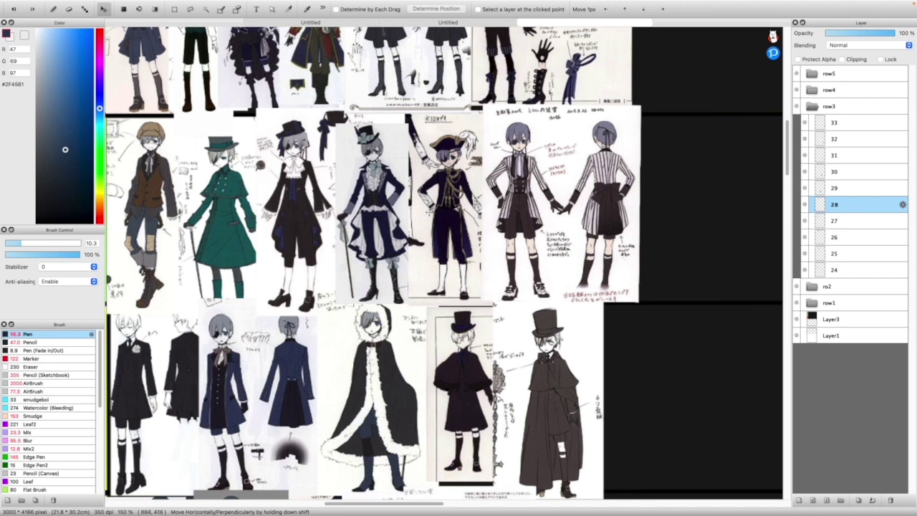
pyautogui.scroll(-6, 430, 211)
# Move the blue bustled outfit on layer 29 out of the unranked row into the blank area and examine it up close
pyautogui.scroll(8, 481, 408)
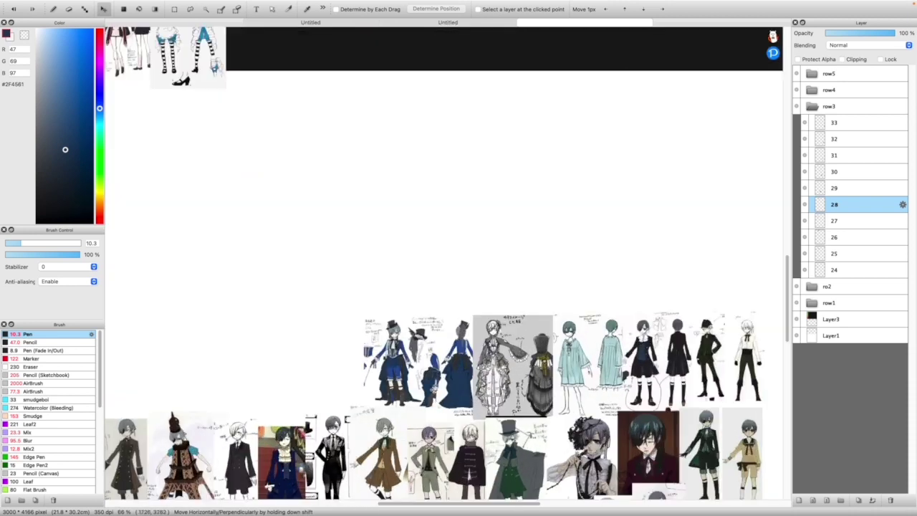
pyautogui.click(832, 187)
pyautogui.moveTo(398, 331); pyautogui.dragTo(336, 266)
pyautogui.scroll(-1, 376, 288)
pyautogui.scroll(1, 315, 243)
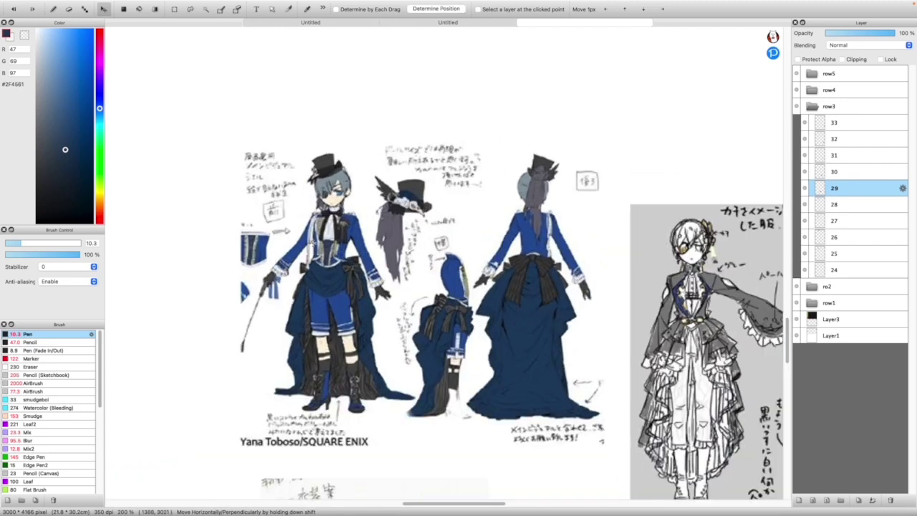
pyautogui.scroll(1, 329, 263)
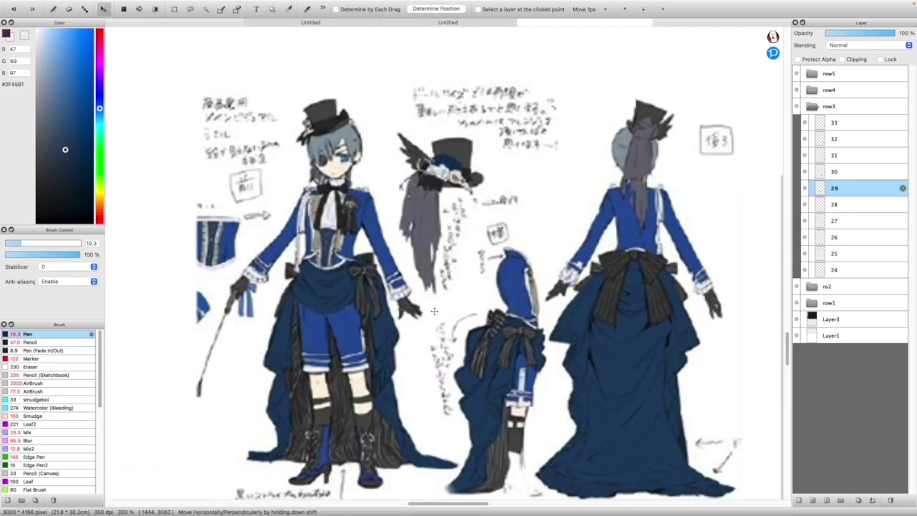
pyautogui.scroll(-4, 445, 315)
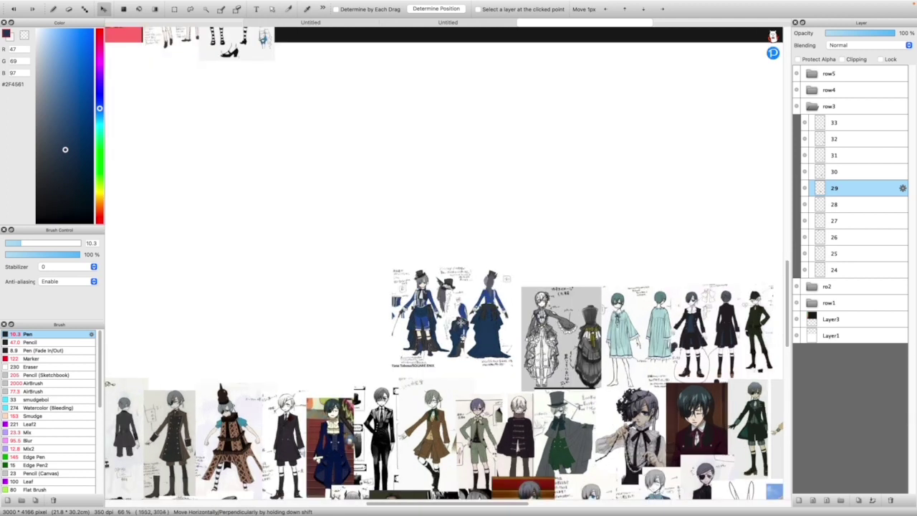
pyautogui.scroll(1, 461, 322)
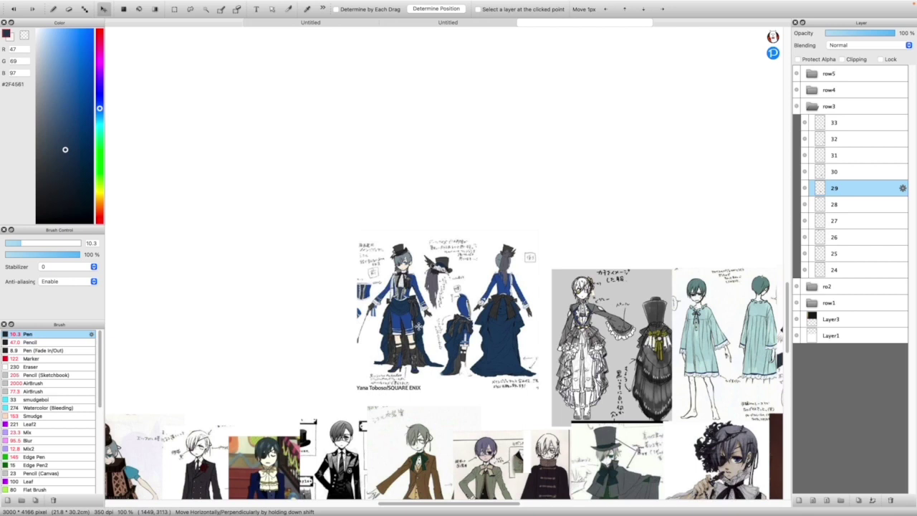
pyautogui.scroll(1, 419, 326)
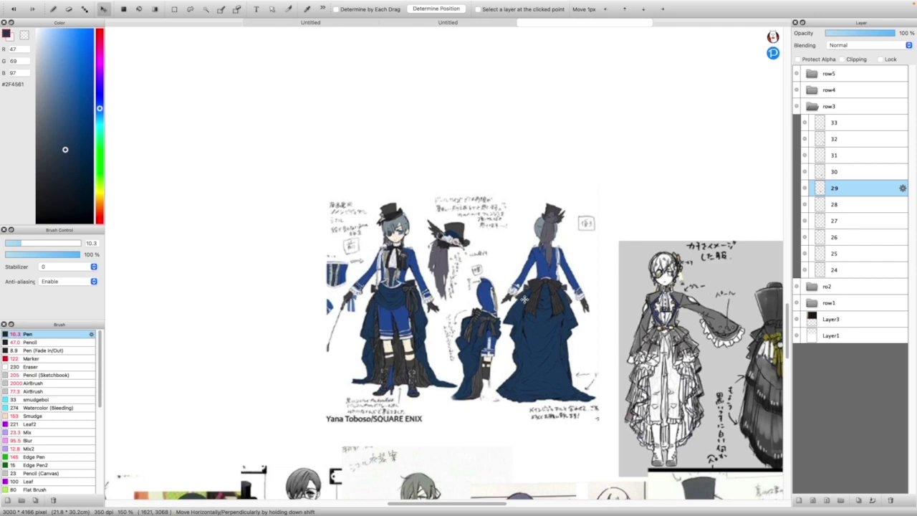
# Shrink the layer 29 blue outfit and place it at the end of the "looks itchy" tier
pyautogui.press('super+t')
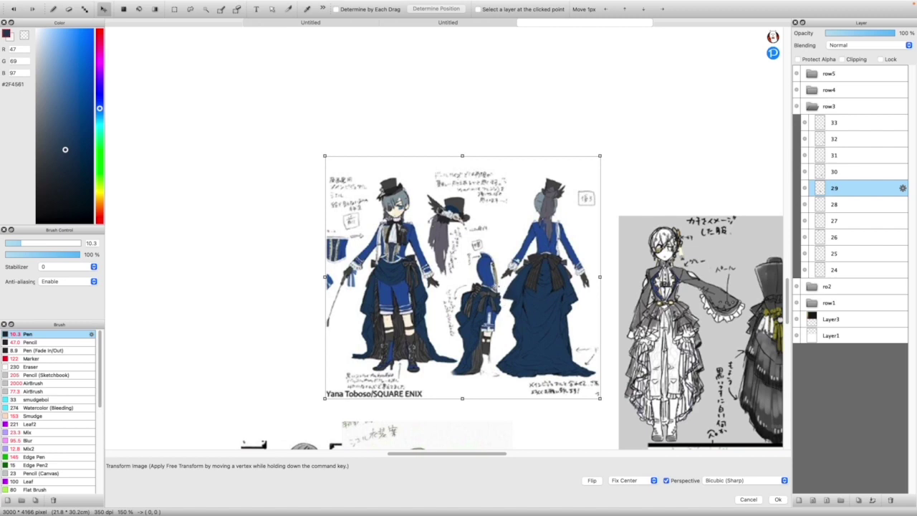
pyautogui.scroll(-10, 512, 323)
pyautogui.moveTo(512, 322); pyautogui.dragTo(462, 204)
pyautogui.scroll(8, 462, 204)
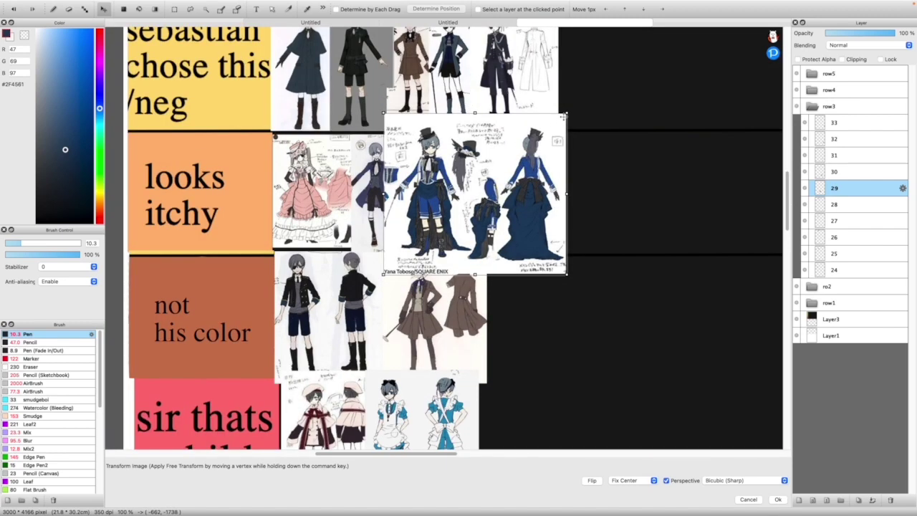
pyautogui.moveTo(564, 116); pyautogui.dragTo(551, 127)
pyautogui.moveTo(497, 164); pyautogui.dragTo(540, 168)
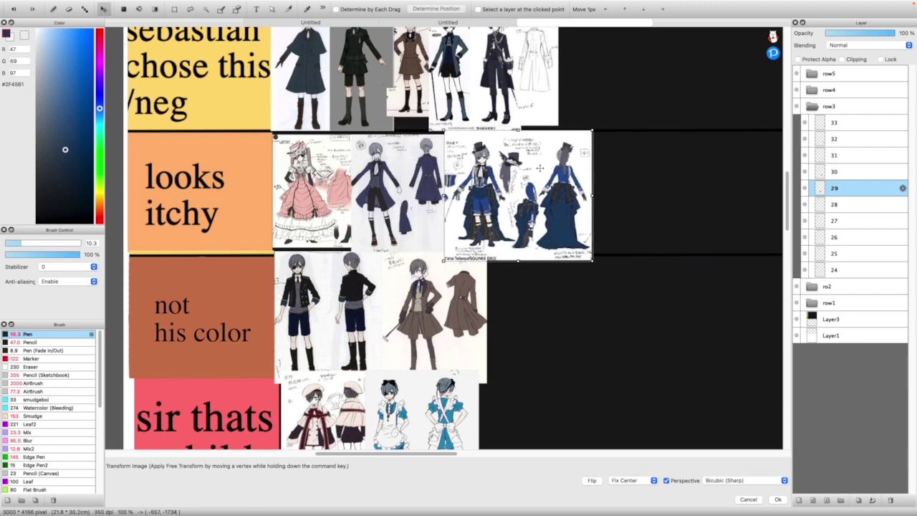
pyautogui.click(778, 499)
# Scale the layer 29 outfit down slightly more so it fits the "looks itchy" row beside the purple-coat outfit
pyautogui.press('super+plus')
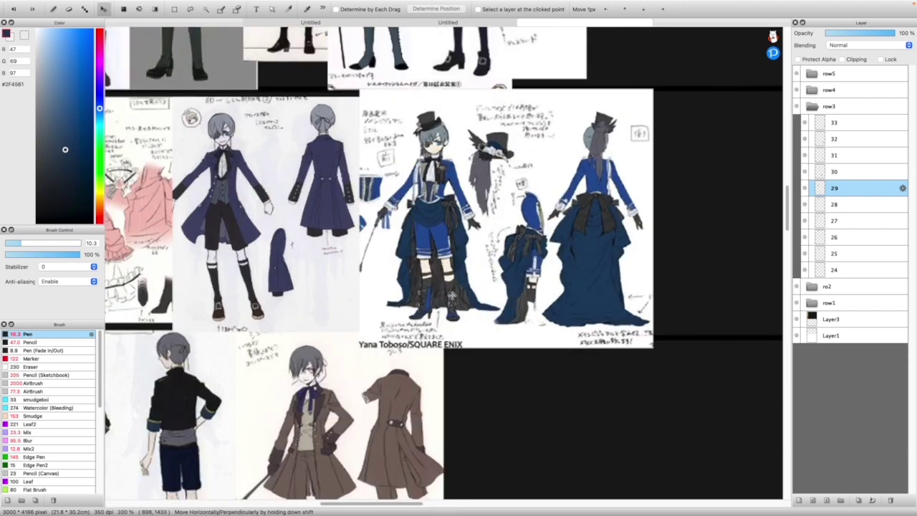
pyautogui.press('super+minus')
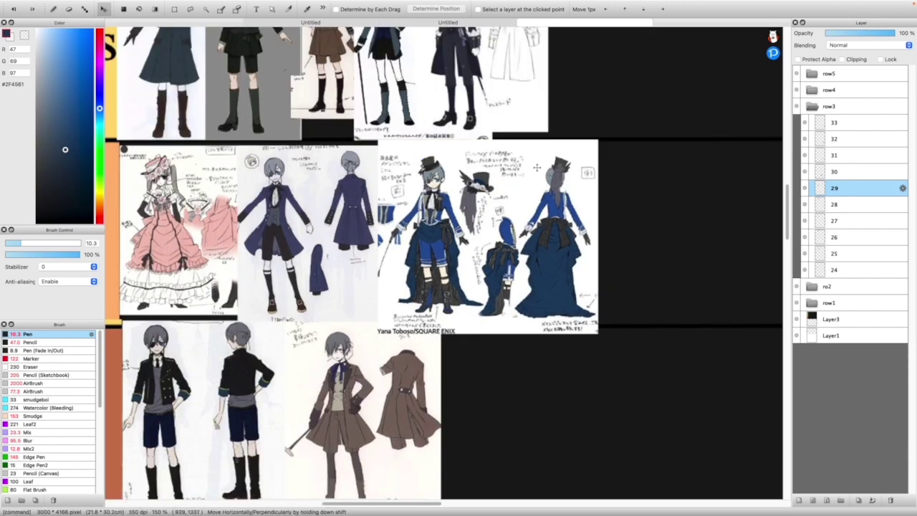
pyautogui.press('super+t')
pyautogui.moveTo(599, 116); pyautogui.dragTo(581, 124)
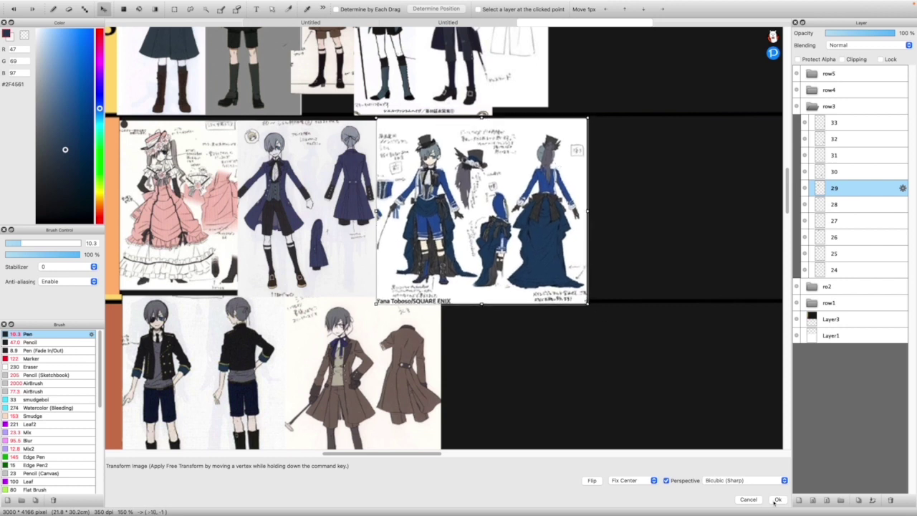
pyautogui.click(777, 500)
# Move the grey ruffled-gown outfit on layer 30 out of the unranked row into the blank area and examine it up close
pyautogui.click(823, 171)
pyautogui.press('super+minus')
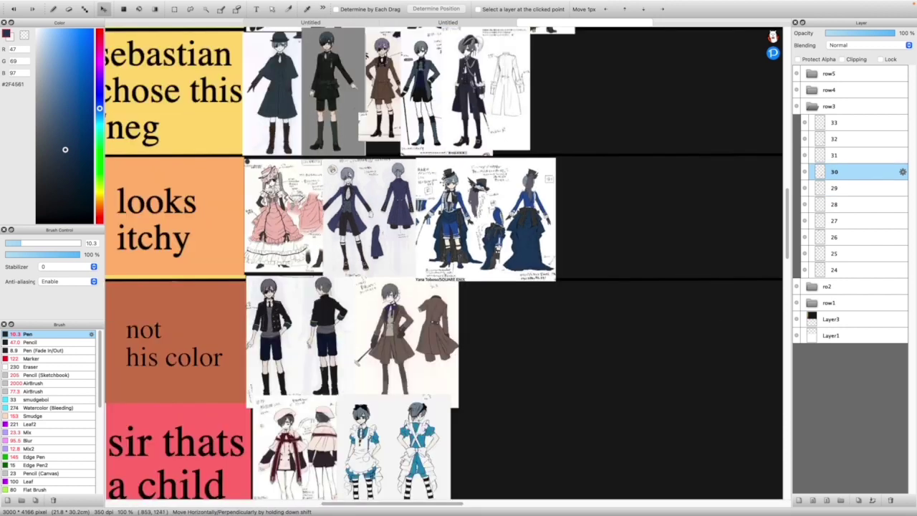
pyautogui.scroll(-5, 448, 204)
pyautogui.scroll(4, 448, 204)
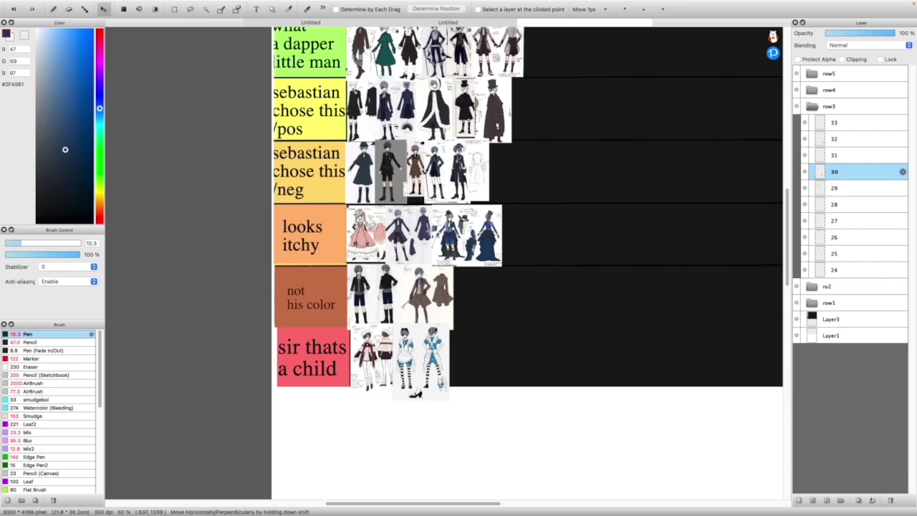
pyautogui.scroll(-4, 445, 263)
pyautogui.scroll(6, 444, 262)
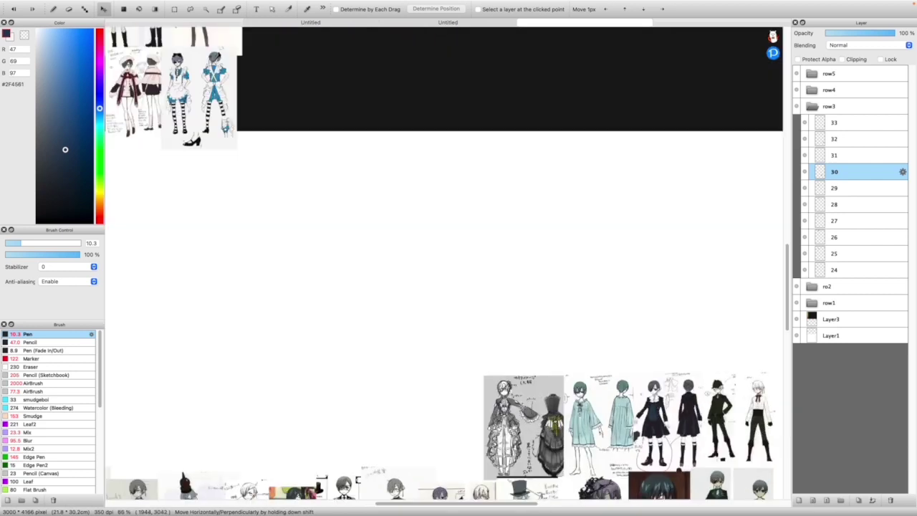
pyautogui.moveTo(524, 426); pyautogui.dragTo(448, 330)
pyautogui.scroll(5, 459, 301)
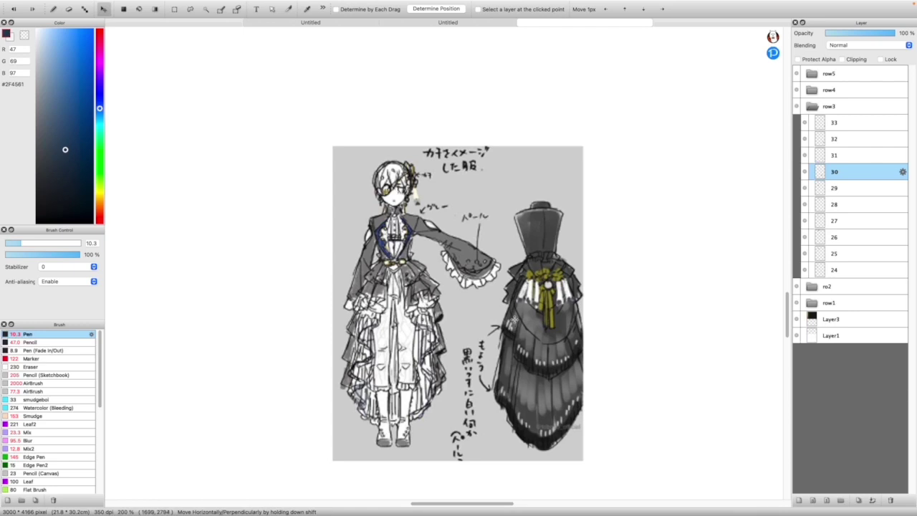
# Move the layer 30 gown outfit up to the end of the "looks itchy" tier
pyautogui.scroll(-6, 414, 233)
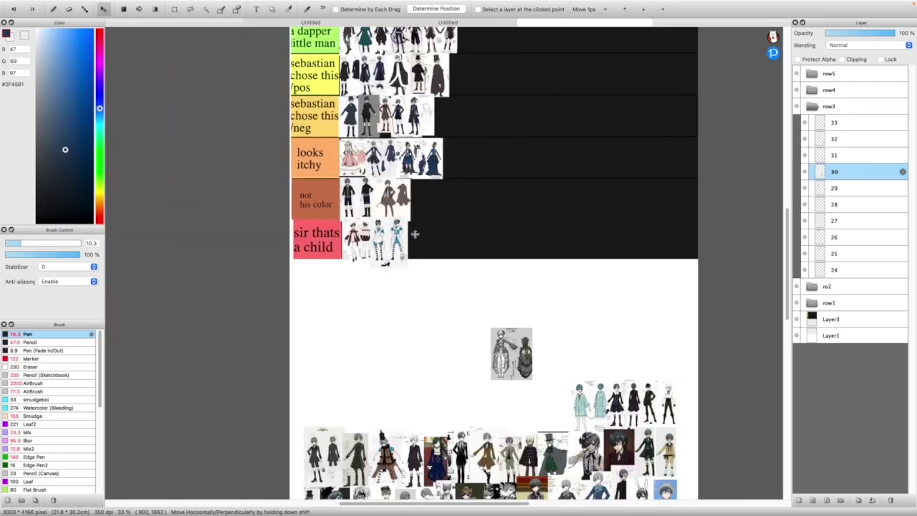
pyautogui.scroll(2, 414, 234)
pyautogui.moveTo(552, 401); pyautogui.dragTo(535, 117)
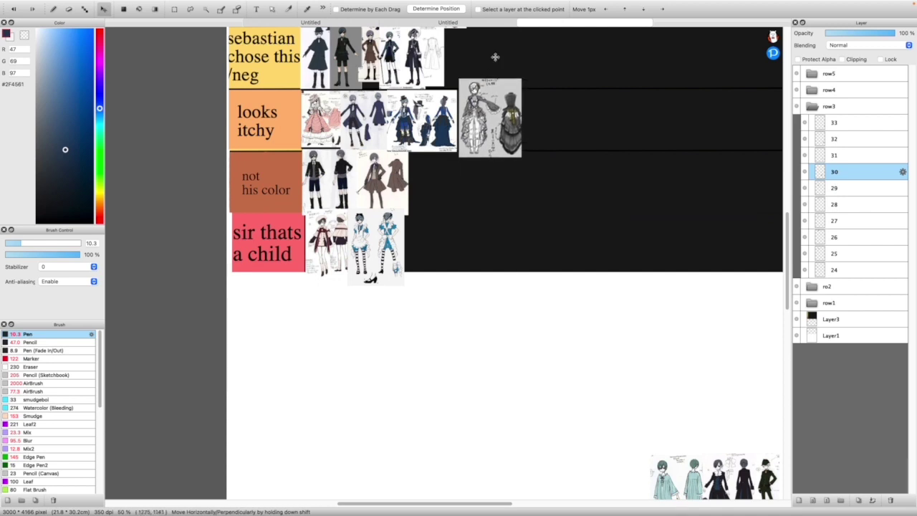
pyautogui.scroll(2, 494, 63)
pyautogui.scroll(1, 494, 66)
# Scale down the layer 30 gown image to roughly the tier's height and set it flush against the blue outfit
pyautogui.press('super+t')
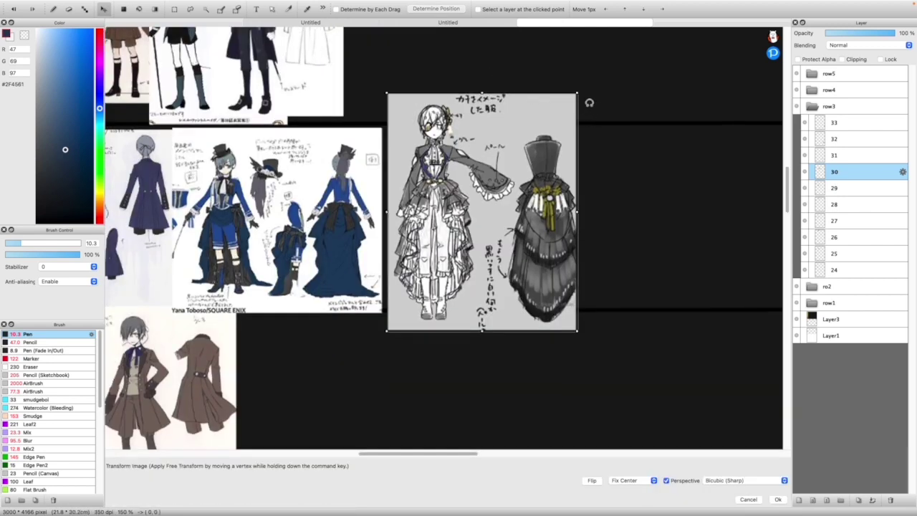
pyautogui.moveTo(576, 93); pyautogui.dragTo(564, 110)
pyautogui.moveTo(502, 153); pyautogui.dragTo(477, 161)
pyautogui.click(778, 500)
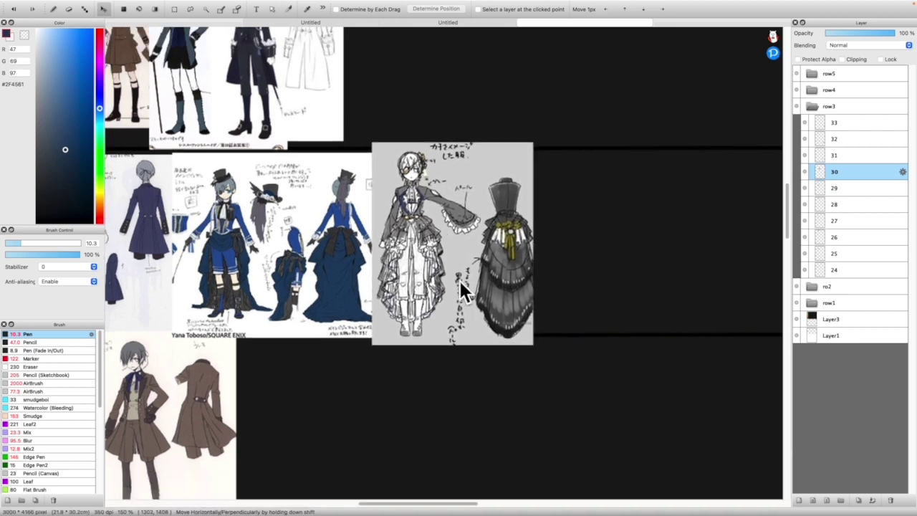
pyautogui.scroll(-1, 444, 258)
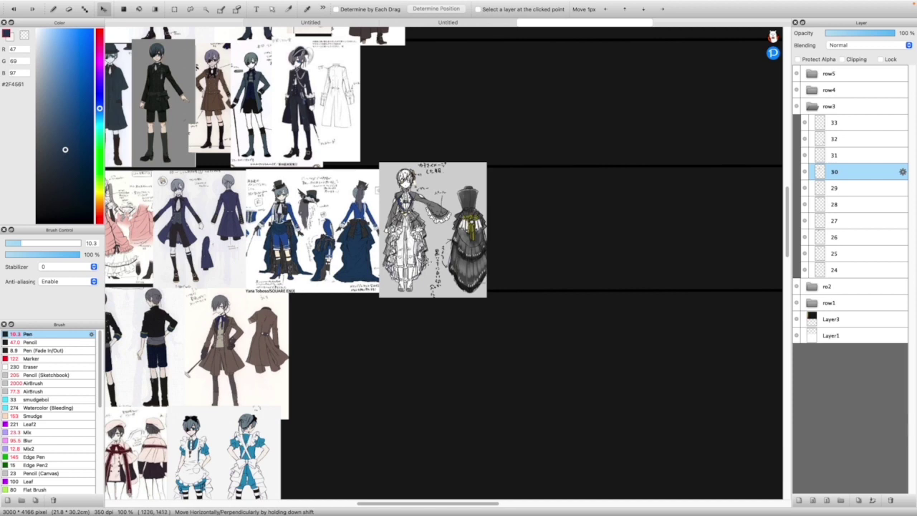
pyautogui.scroll(2, 405, 230)
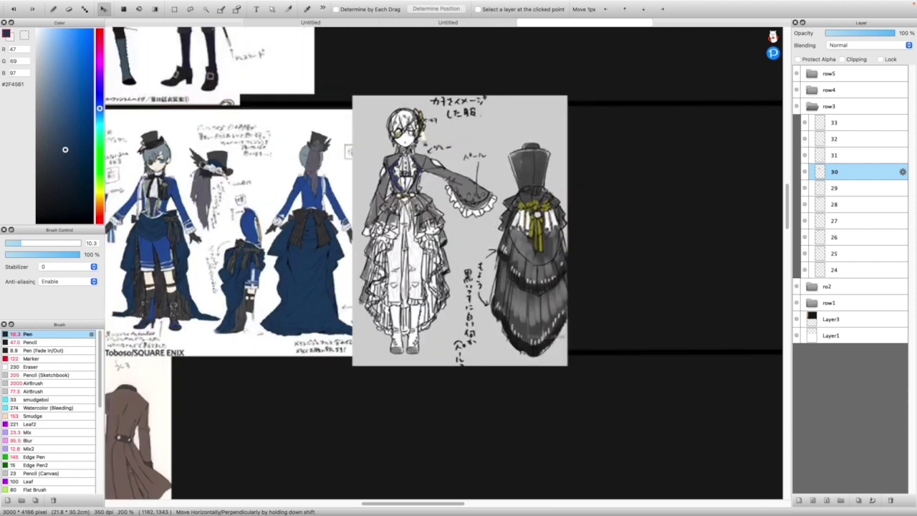
pyautogui.scroll(-7, 462, 347)
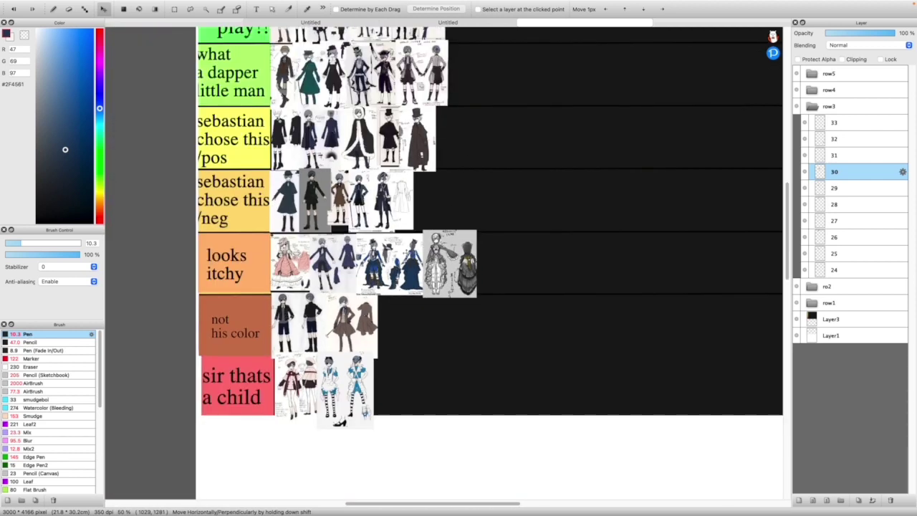
# Move the teal nightgown outfit on layer 31 out of the unranked row into the blank area
pyautogui.scroll(6, 401, 359)
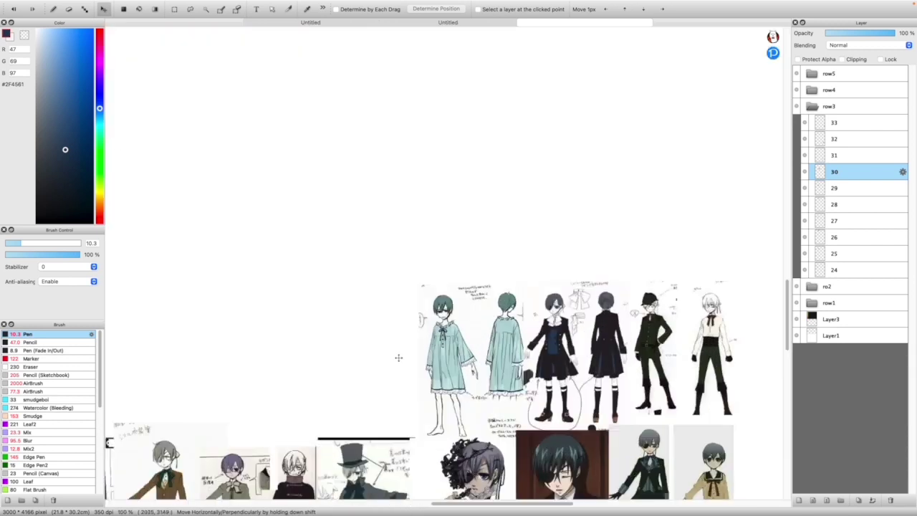
pyautogui.click(851, 158)
pyautogui.moveTo(533, 322)
pyautogui.mouseDown()
pyautogui.moveTo(474, 237)
pyautogui.moveTo(394, 188)
pyautogui.mouseUp()
pyautogui.scroll(1, 295, 142)
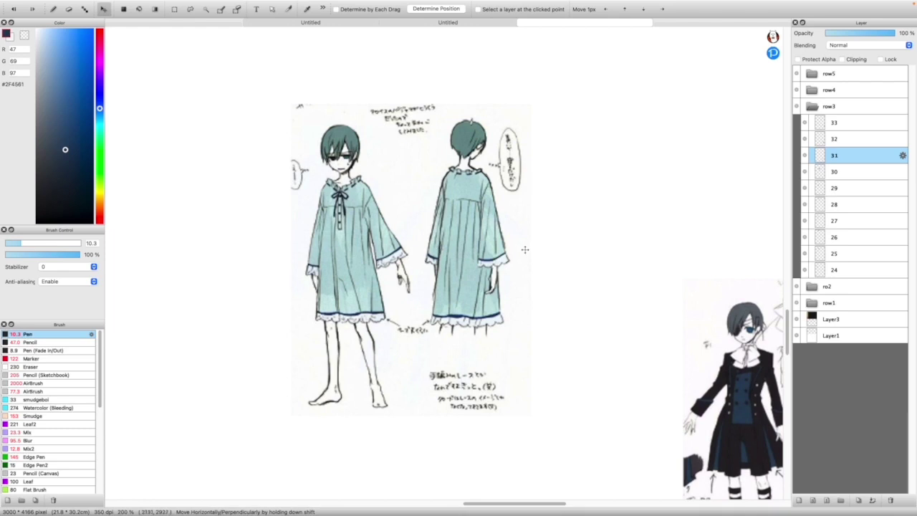
# Examine the teal nightgown outfit up close, including the face, neck bow, lace trim and back view
pyautogui.scroll(2, 358, 237)
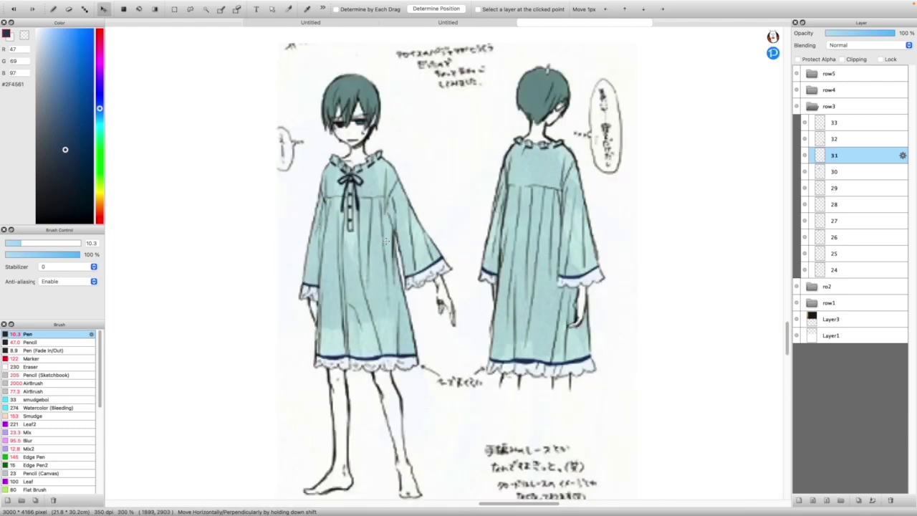
pyautogui.scroll(-2, 410, 242)
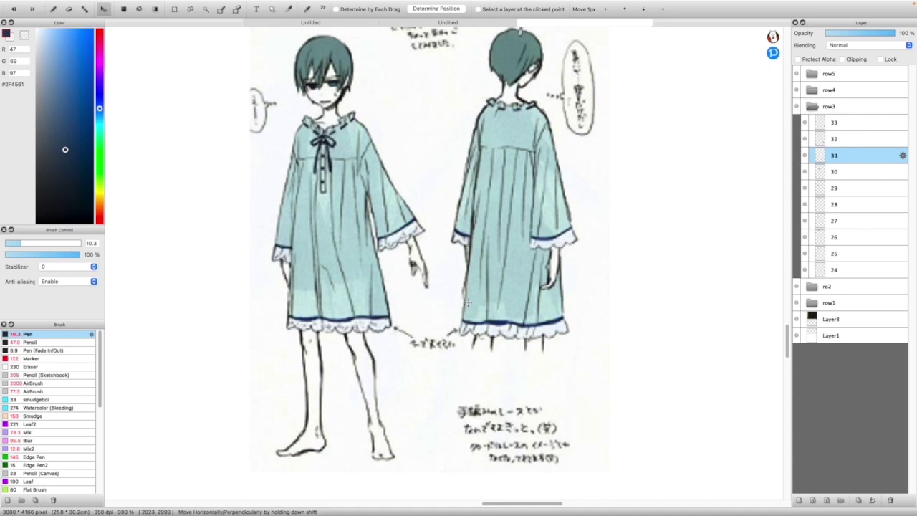
pyautogui.scroll(10, 318, 95)
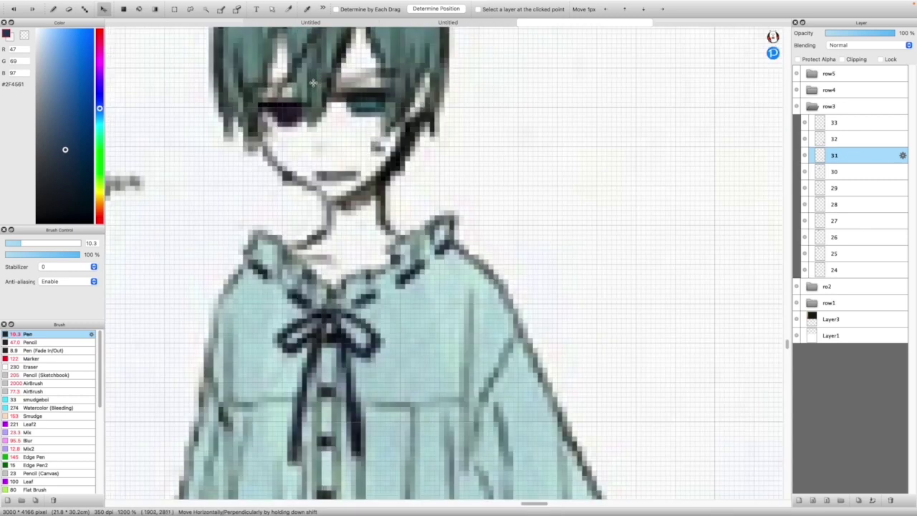
pyautogui.scroll(-12, 318, 95)
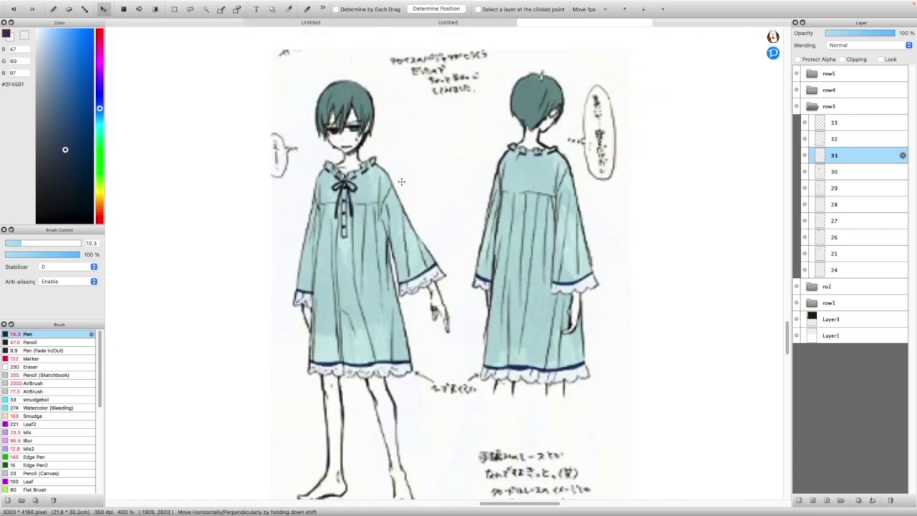
pyautogui.scroll(1, 430, 199)
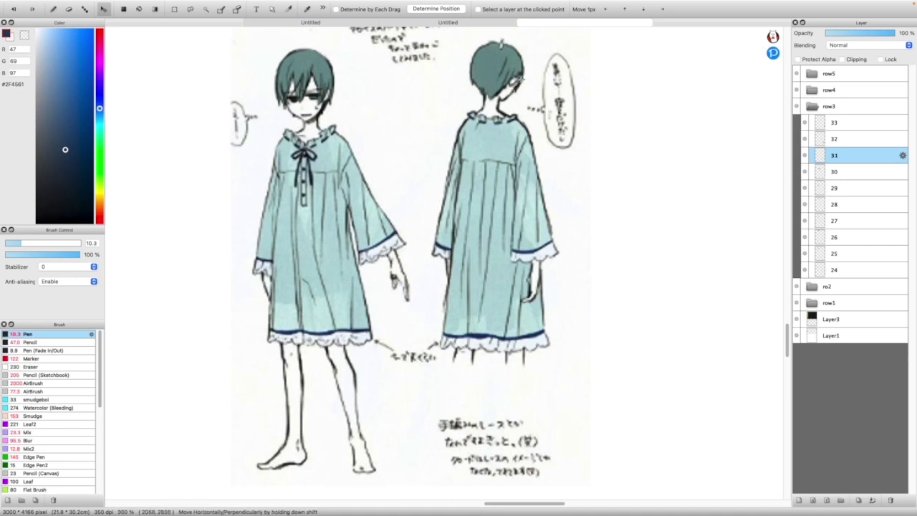
pyautogui.hscroll(-1, 505, 165)
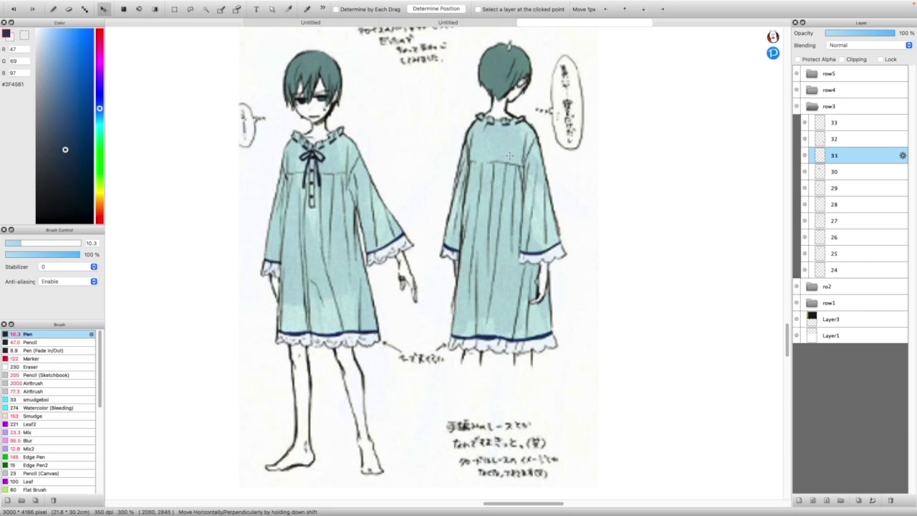
pyautogui.scroll(-2, 562, 242)
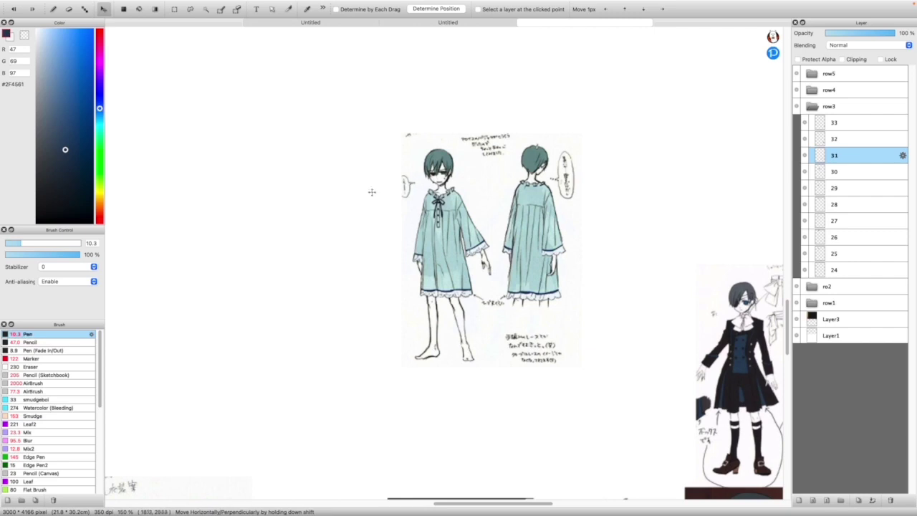
pyautogui.scroll(2, 447, 358)
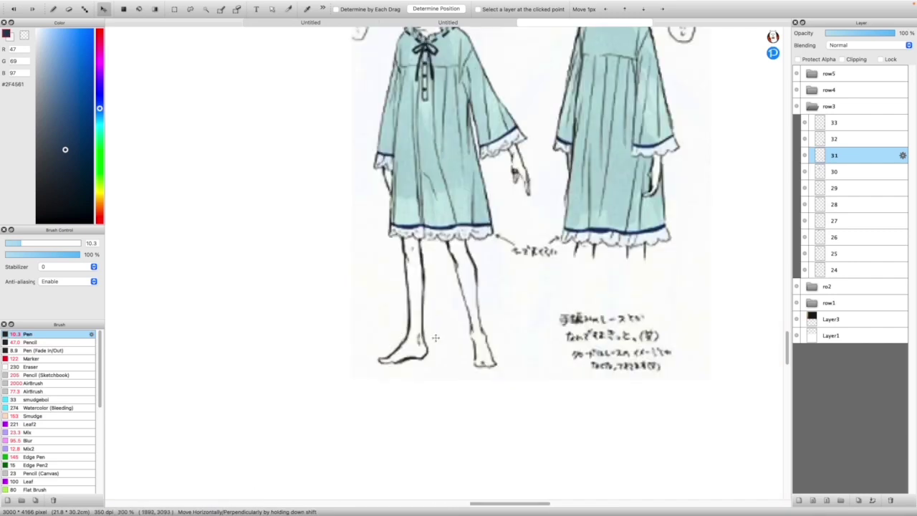
# Move the layer 31 nightgown up to the tier list and scale it down to fit at the end of the "sebastian chose this /neg" tier
pyautogui.scroll(-4, 469, 298)
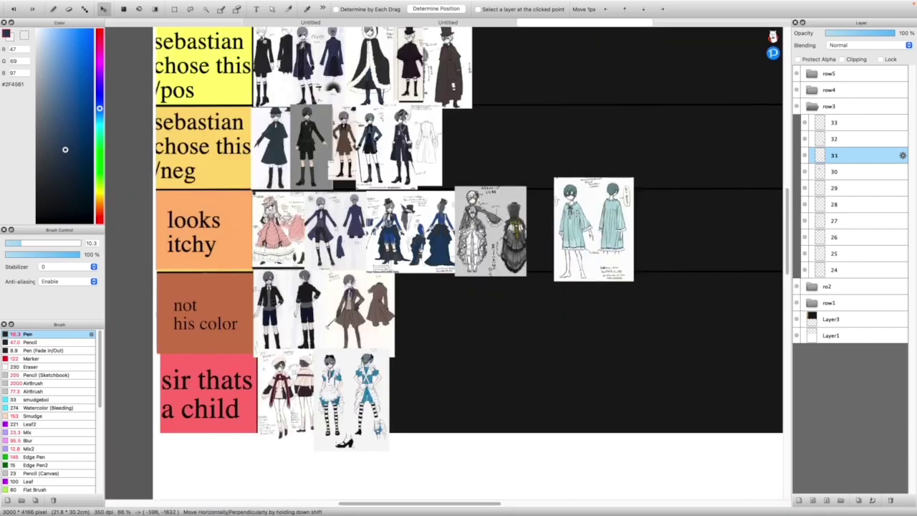
pyautogui.press('super+t')
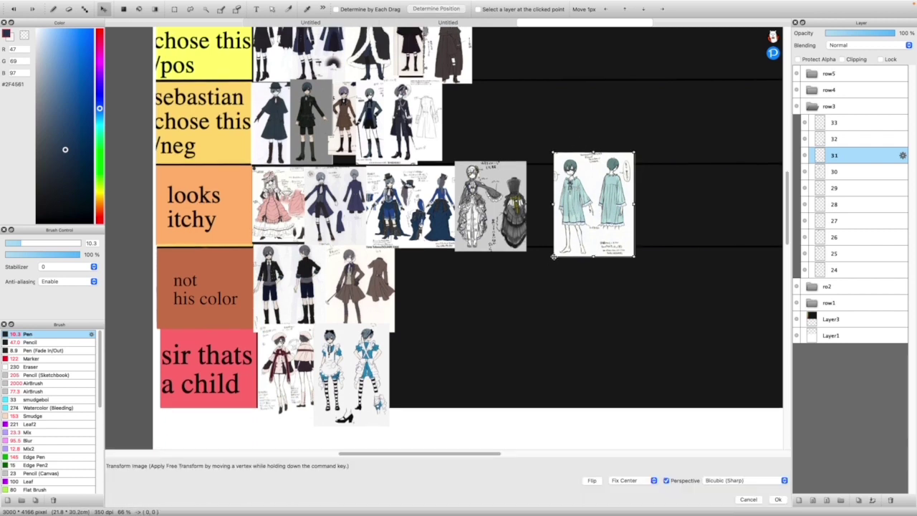
pyautogui.moveTo(551, 260)
pyautogui.mouseDown()
pyautogui.moveTo(497, 372)
pyautogui.moveTo(560, 338)
pyautogui.moveTo(628, 237)
pyautogui.moveTo(594, 135)
pyautogui.moveTo(530, 107)
pyautogui.moveTo(465, 145)
pyautogui.moveTo(504, 158)
pyautogui.moveTo(448, 145)
pyautogui.mouseUp()
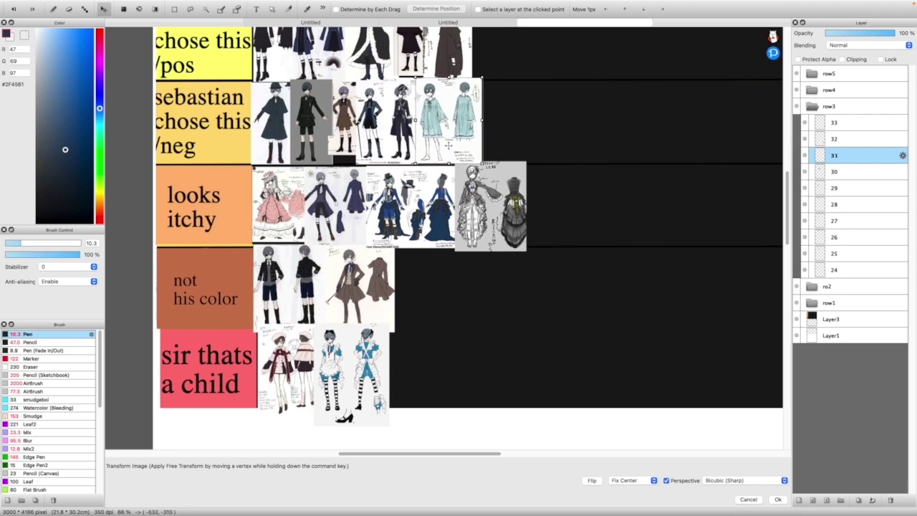
pyautogui.click(780, 499)
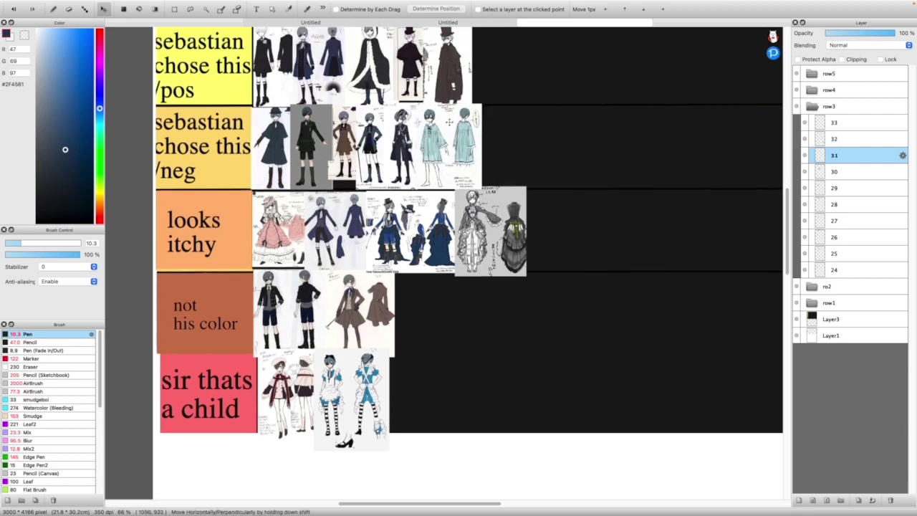
# Examine the remaining row3 outfits in the unranked area
pyautogui.scroll(-4, 471, 164)
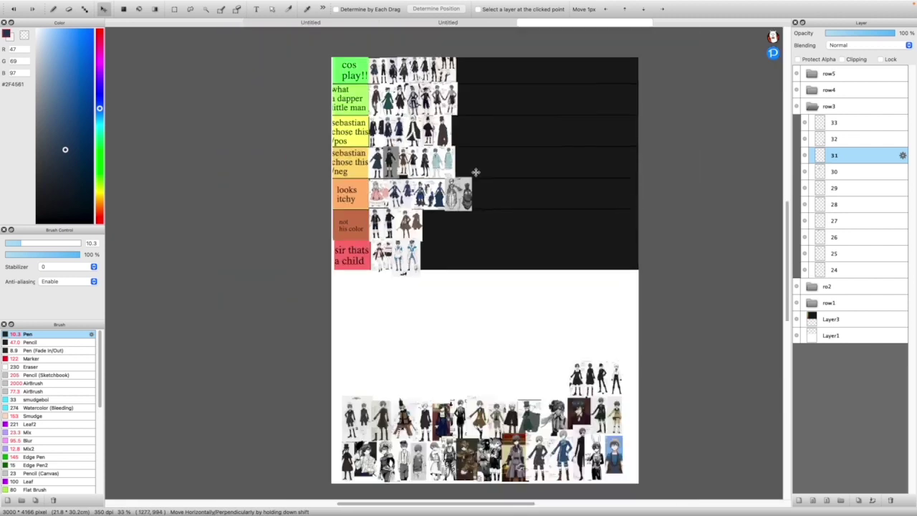
pyautogui.scroll(6, 548, 290)
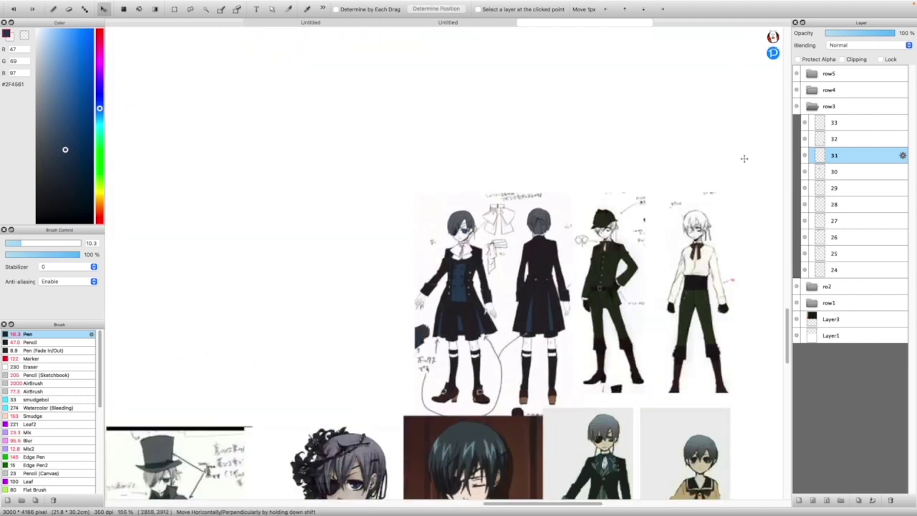
# Move the black-and-blue coat outfit on layer 32 out into the empty canvas area for a closer look
pyautogui.click(831, 139)
pyautogui.moveTo(645, 369); pyautogui.dragTo(524, 273)
pyautogui.scroll(-2, 523, 273)
pyautogui.scroll(4, 502, 266)
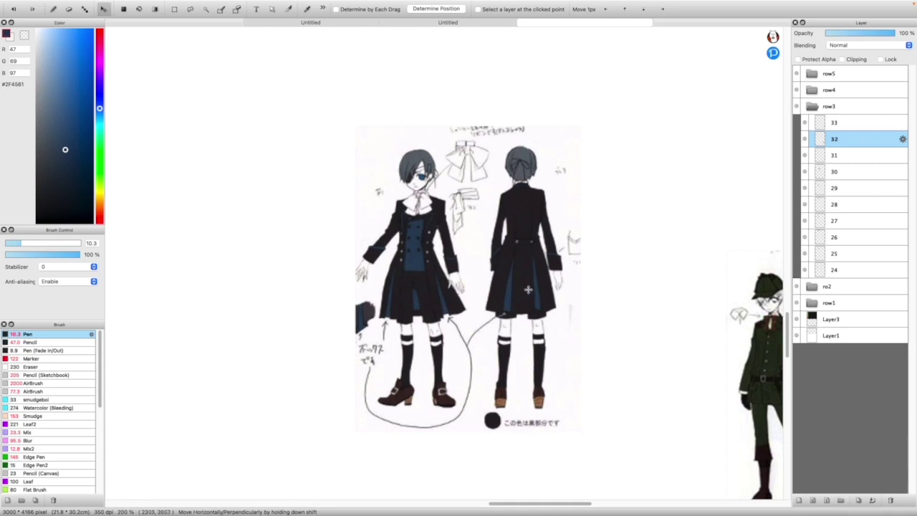
# Move the layer 32 outfit to the end of the "sebastian chose this /pos" row
pyautogui.scroll(-4, 528, 288)
pyautogui.scroll(-2, 528, 288)
pyautogui.scroll(-1, 605, 380)
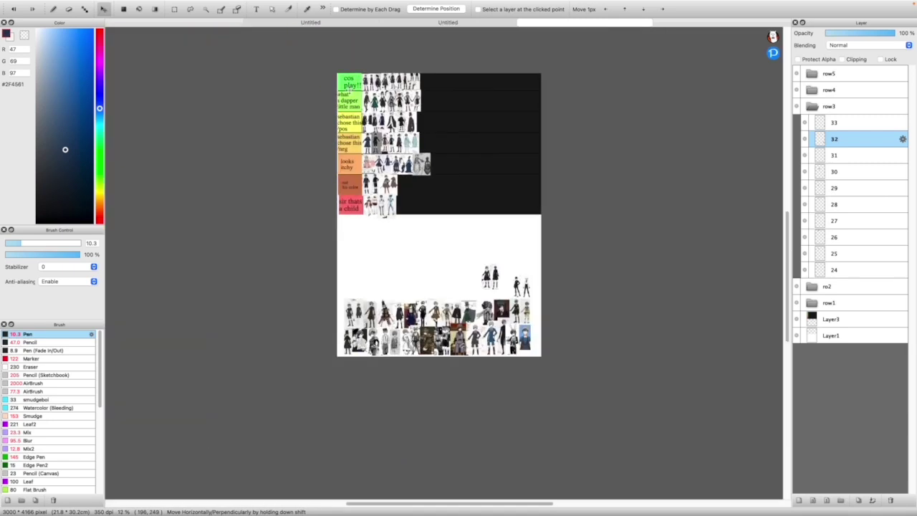
pyautogui.scroll(1, 605, 380)
pyautogui.moveTo(562, 370); pyautogui.dragTo(462, 123)
pyautogui.scroll(5, 462, 123)
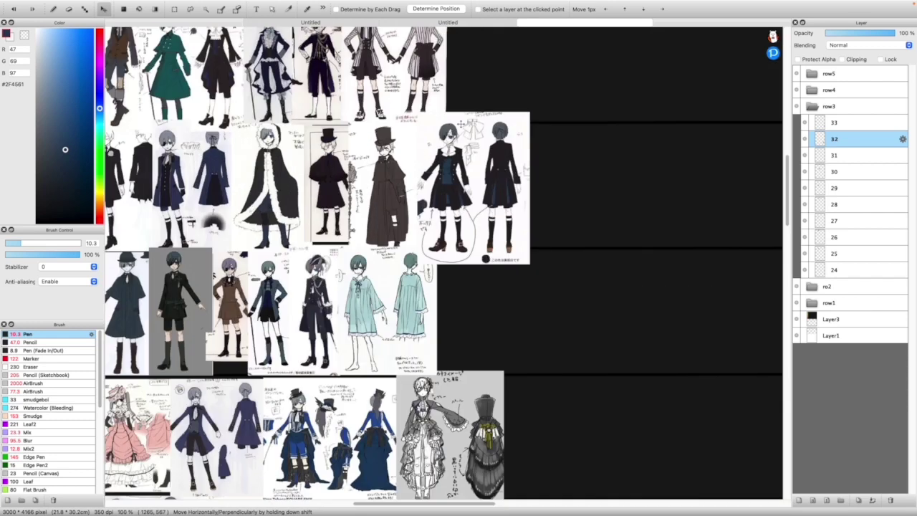
# Scale the layer 32 outfit down slightly and align it beside the last image in its row
pyautogui.press('super+t')
pyautogui.moveTo(565, 82); pyautogui.dragTo(556, 89)
pyautogui.moveTo(523, 141); pyautogui.dragTo(509, 141)
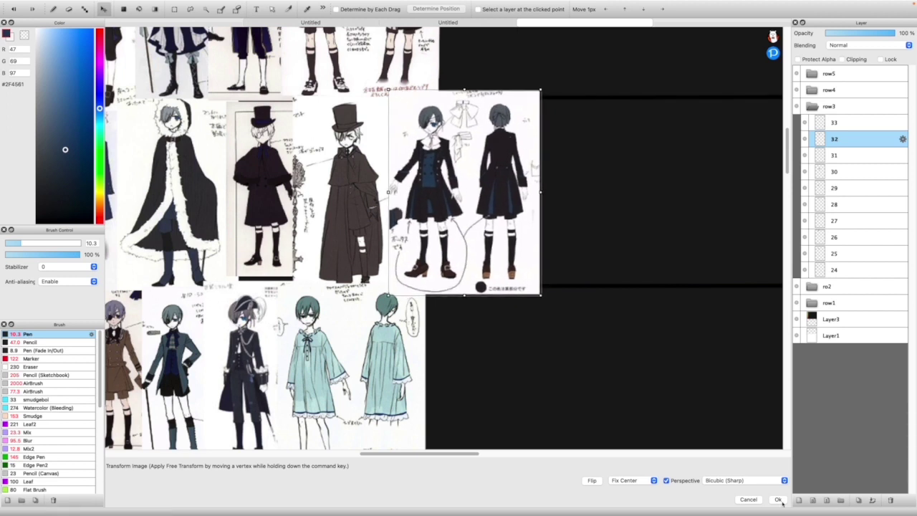
pyautogui.click(778, 499)
pyautogui.scroll(1, 449, 162)
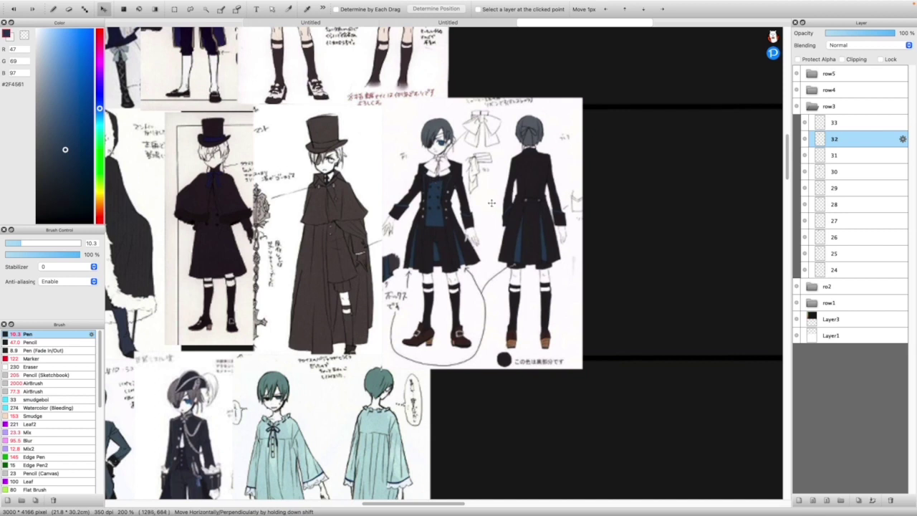
# Move the green hunting outfit on layer 33 into empty canvas space and examine it up close
pyautogui.scroll(-6, 434, 186)
pyautogui.scroll(6, 600, 439)
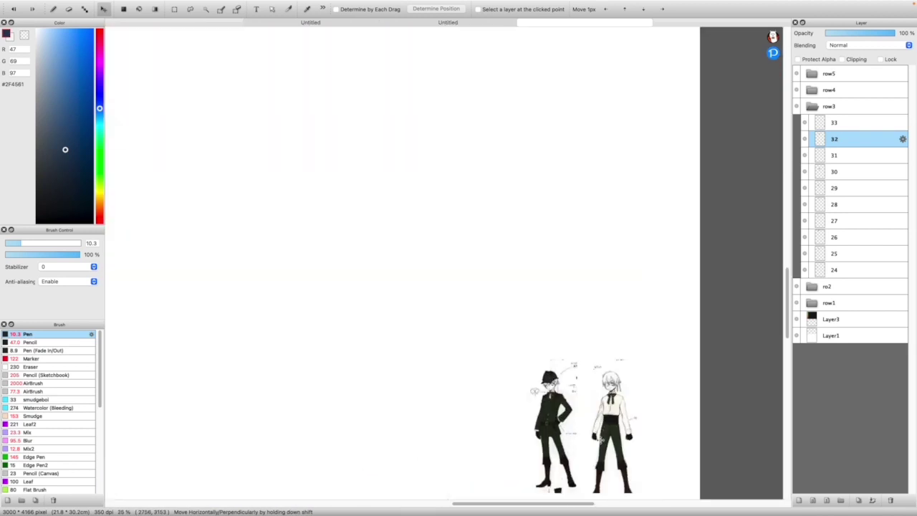
pyautogui.click(833, 122)
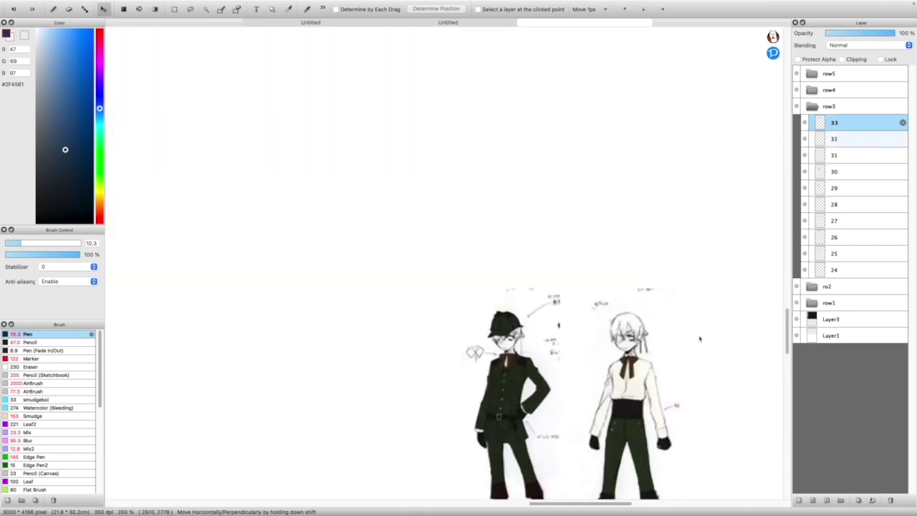
pyautogui.moveTo(614, 430); pyautogui.dragTo(491, 332)
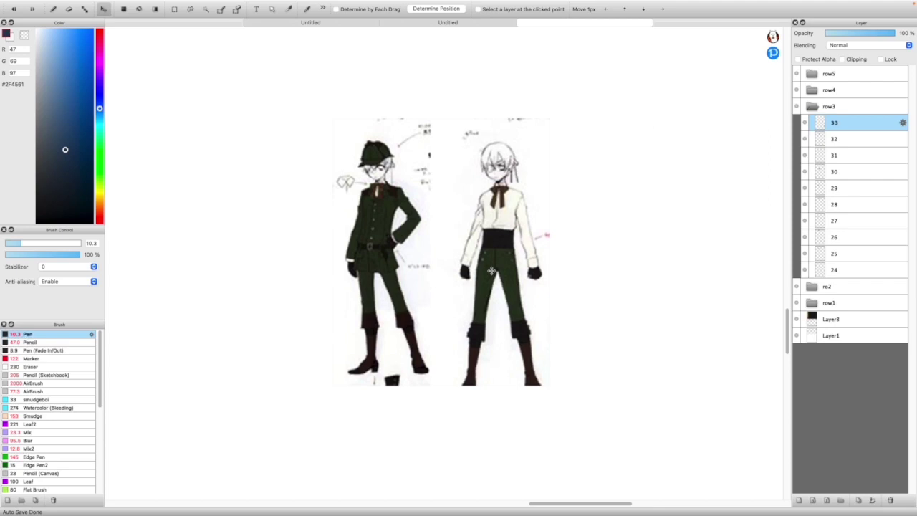
pyautogui.scroll(2, 490, 244)
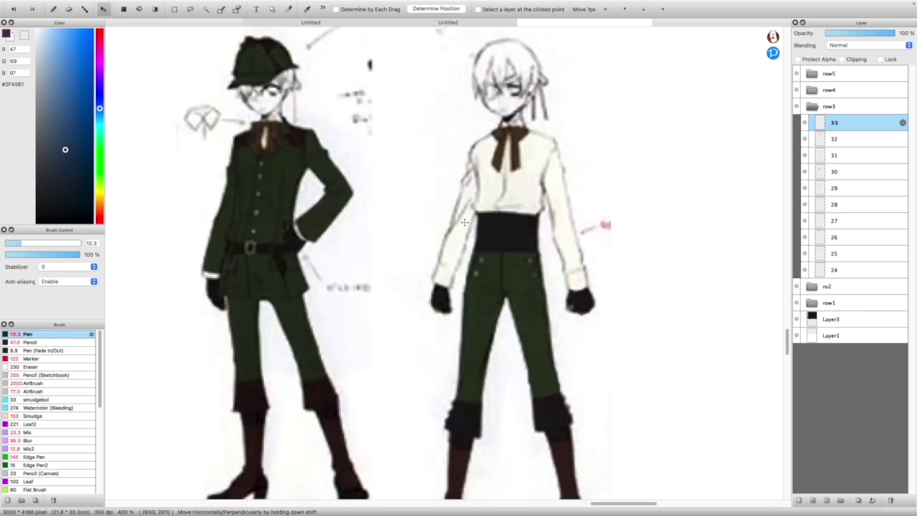
pyautogui.scroll(-3, 553, 228)
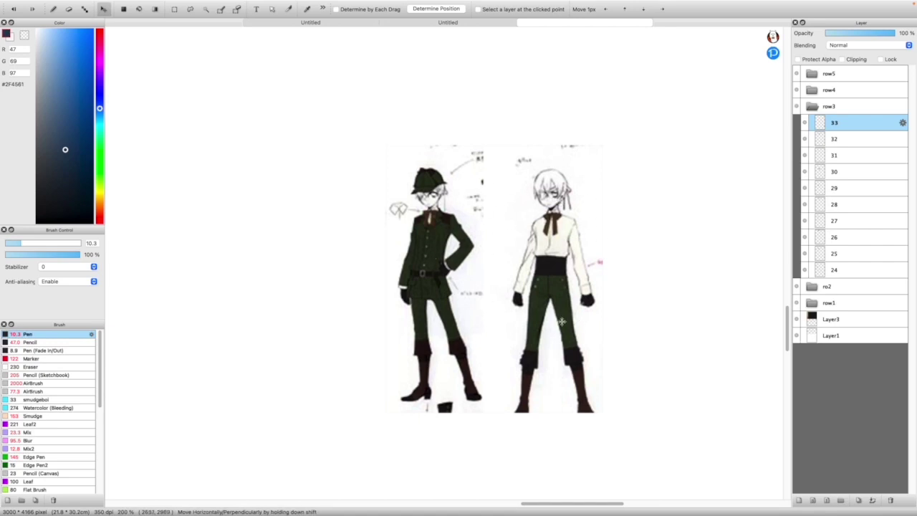
# Place the layer 33 outfit at the end of the "looks itchy" row, against the grey dress image
pyautogui.scroll(-5, 551, 339)
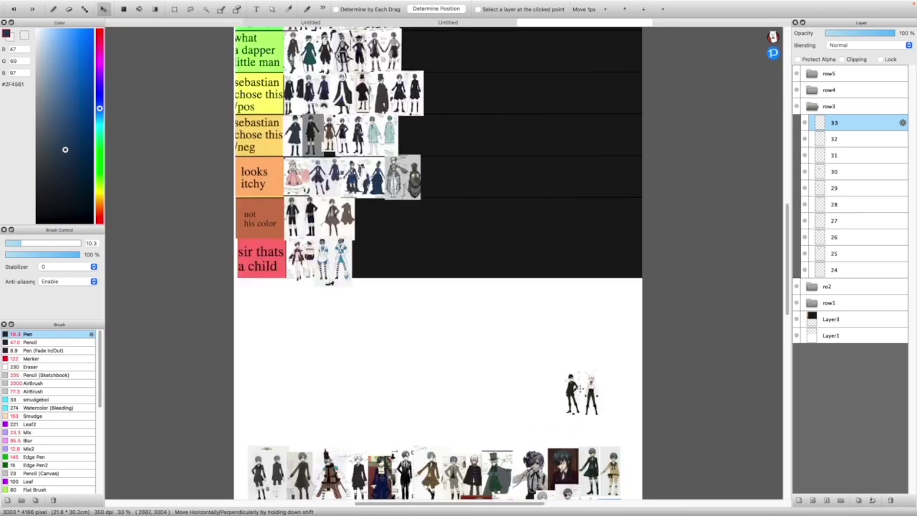
pyautogui.scroll(1, 579, 388)
pyautogui.moveTo(657, 427); pyautogui.dragTo(453, 132)
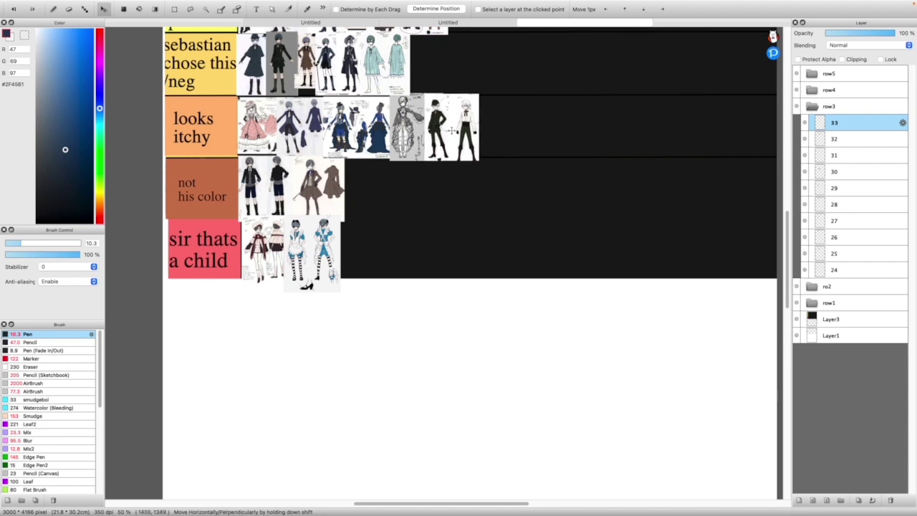
pyautogui.scroll(1, 454, 132)
pyautogui.scroll(3, 457, 126)
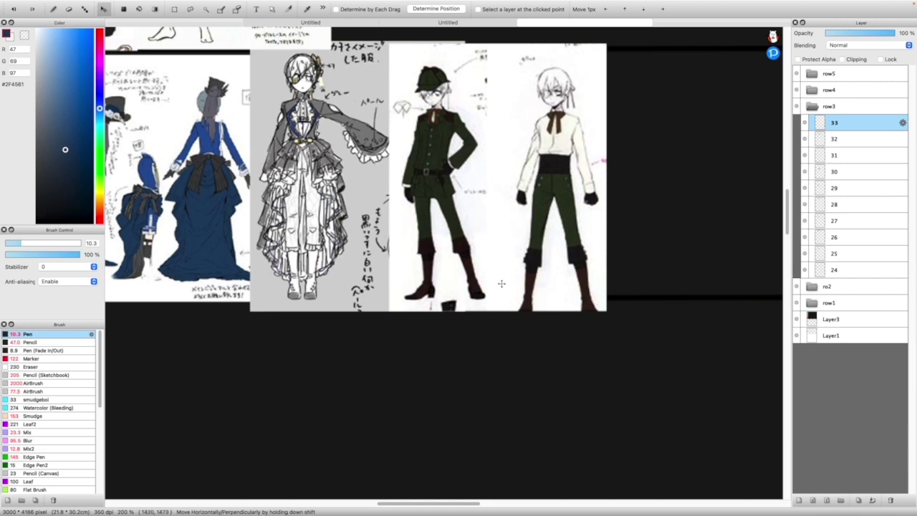
pyautogui.scroll(-8, 487, 315)
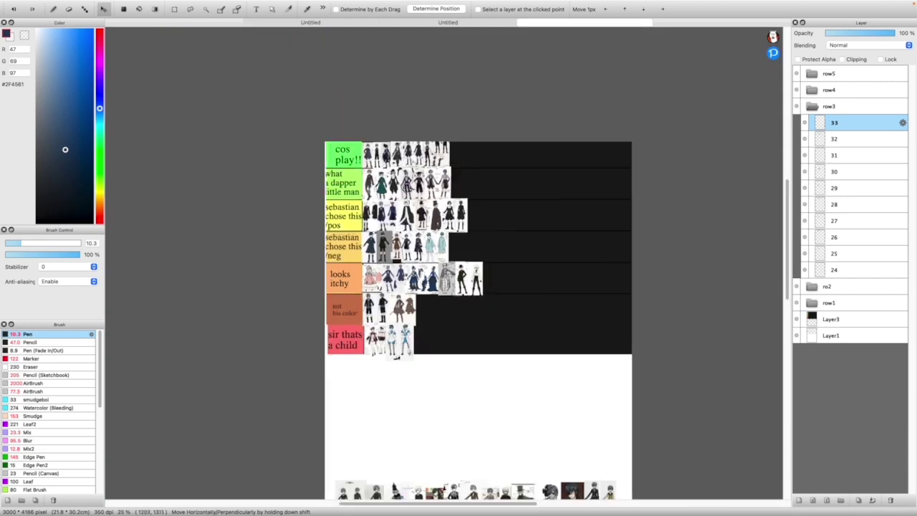
# Collapse the row3 folder, expand row4 and make layer 34 active
pyautogui.scroll(2, 466, 328)
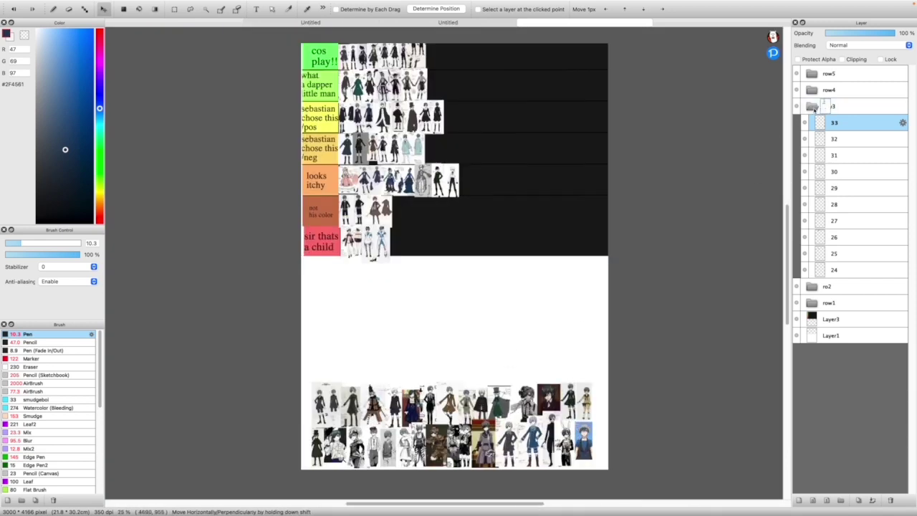
pyautogui.click(827, 105)
pyautogui.click(827, 90)
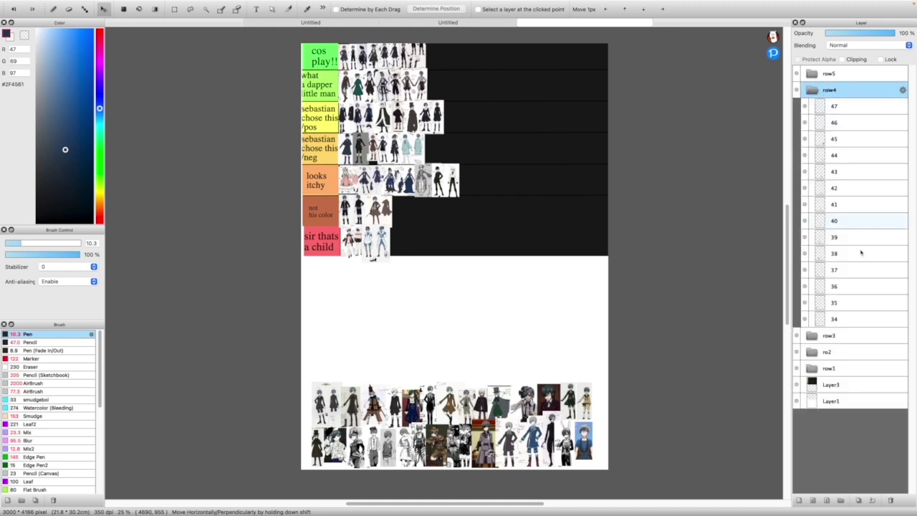
pyautogui.click(833, 318)
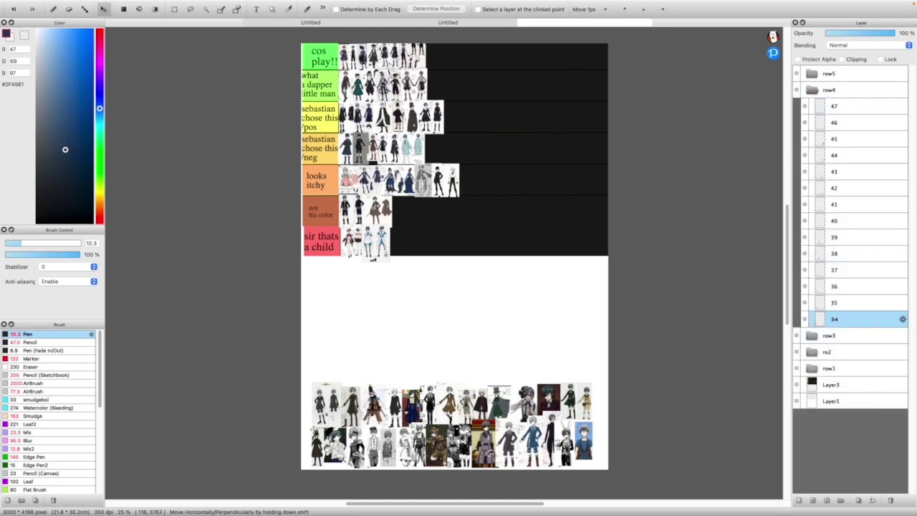
pyautogui.scroll(1, 311, 427)
pyautogui.scroll(-2, 336, 355)
pyautogui.scroll(1, 336, 355)
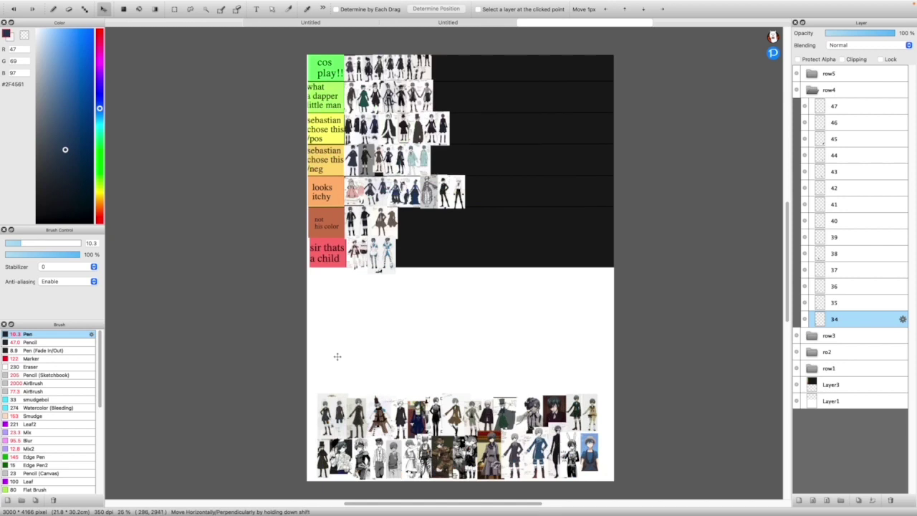
# Move the grey tailcoat outfit on layer 34 into the empty canvas area and examine it up close
pyautogui.scroll(4, 336, 356)
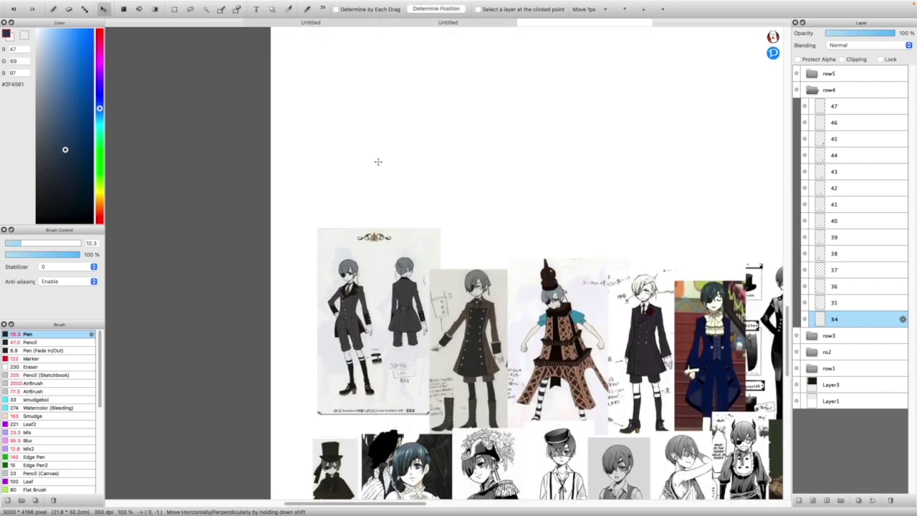
pyautogui.scroll(-3, 379, 186)
pyautogui.scroll(3, 517, 182)
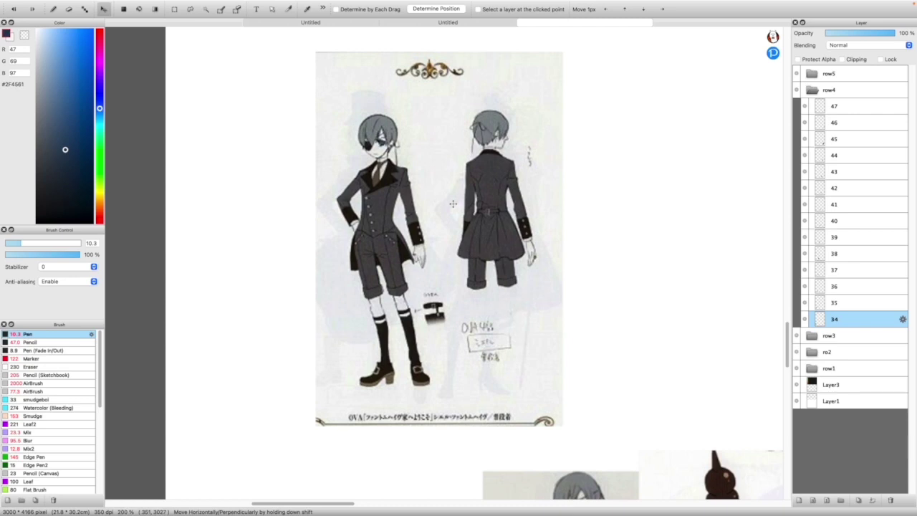
pyautogui.scroll(1, 481, 202)
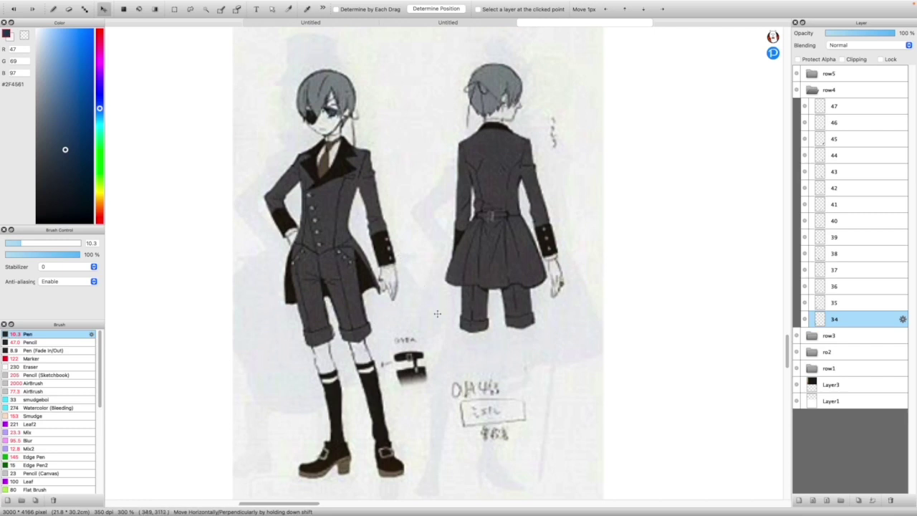
# Move the layer 34 outfit to the end of the "sebastian chose this /neg" row
pyautogui.scroll(-2, 452, 334)
pyautogui.scroll(-3, 452, 334)
pyautogui.scroll(-1, 399, 462)
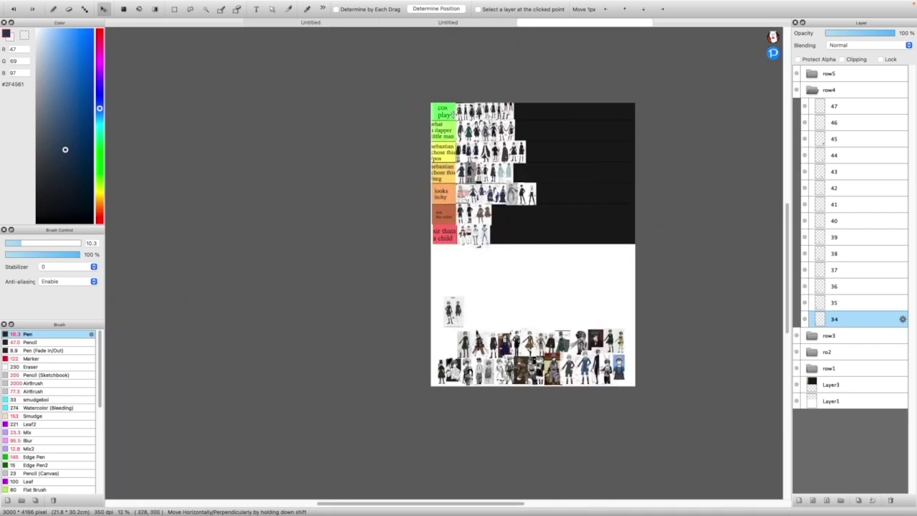
pyautogui.moveTo(399, 462); pyautogui.dragTo(500, 258)
pyautogui.scroll(4, 548, 197)
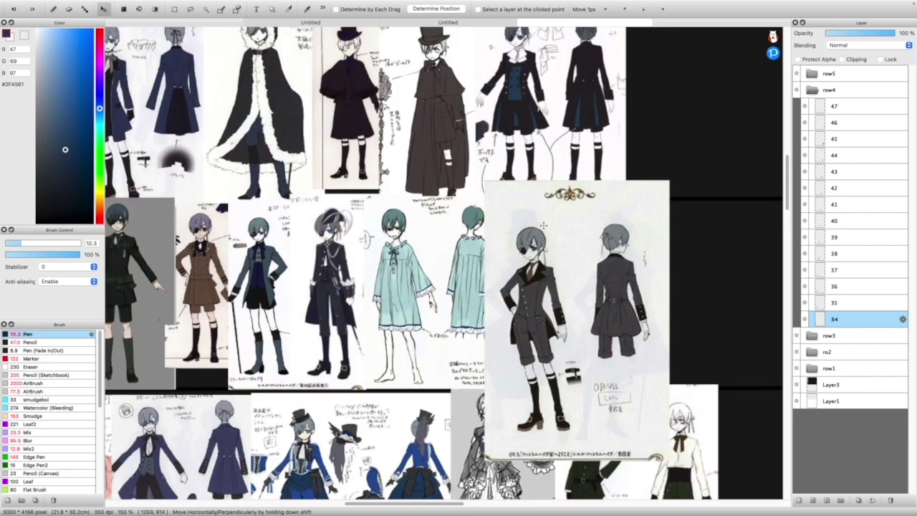
# Shrink the layer 34 outfit and position it right beside the light-green nightgown image
pyautogui.hotkey('ctrl', 't')
pyautogui.moveTo(670, 155); pyautogui.dragTo(658, 175)
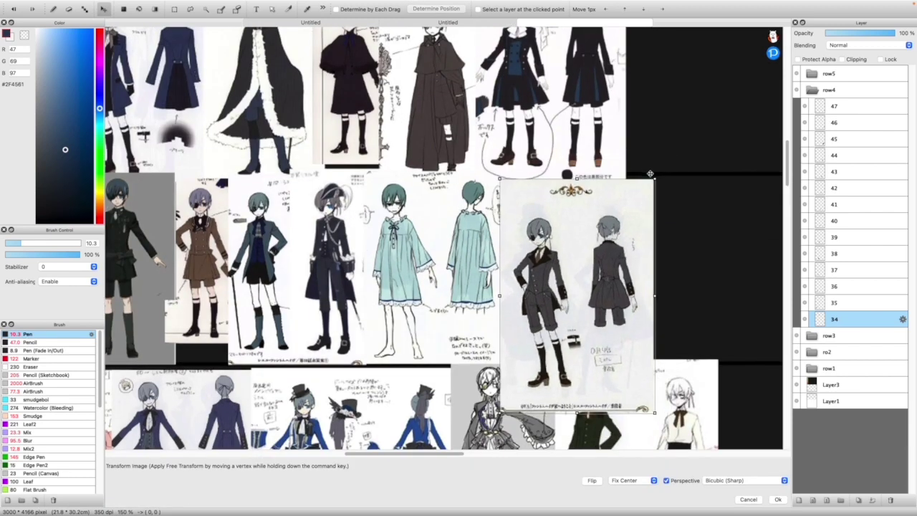
pyautogui.moveTo(587, 228)
pyautogui.mouseDown()
pyautogui.moveTo(596, 223)
pyautogui.moveTo(589, 219)
pyautogui.mouseUp()
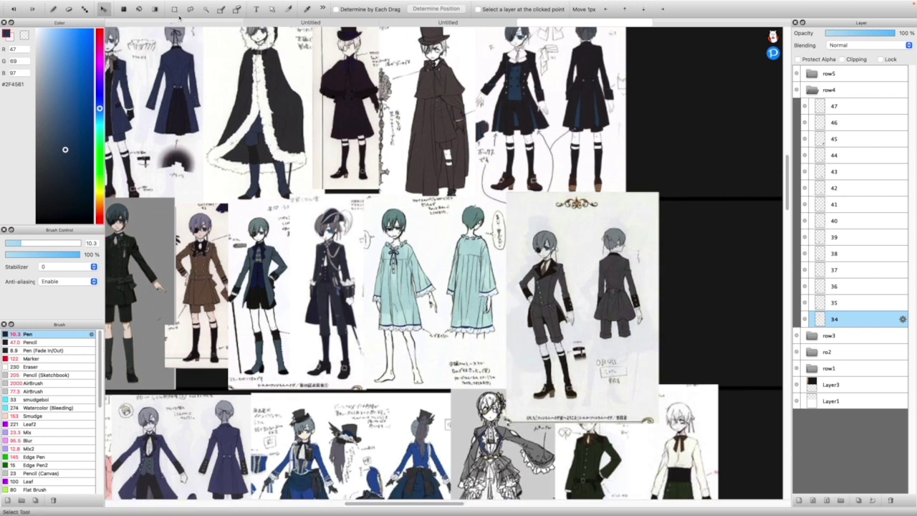
# Crop the layer 34 image by erasing its bottom caption strip and the ornament strip along its top
pyautogui.press('m')
pyautogui.moveTo(491, 371); pyautogui.dragTo(676, 439)
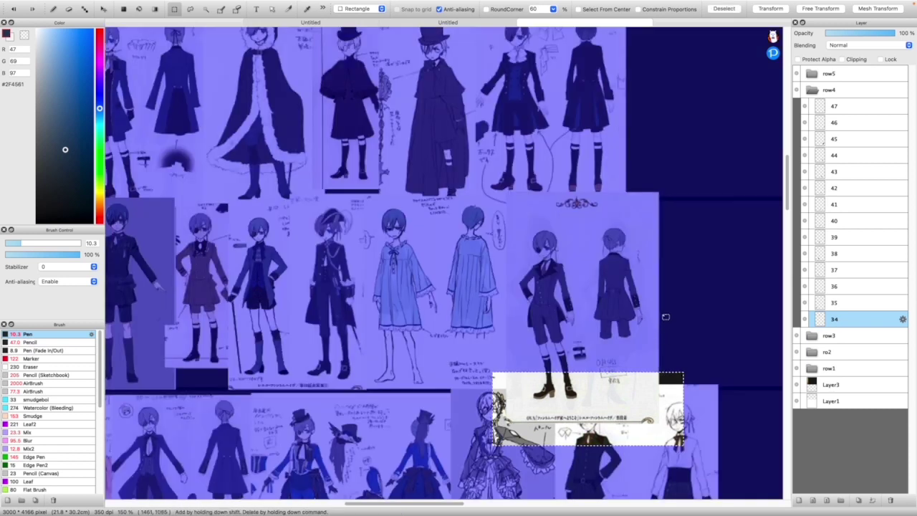
pyautogui.press('Delete')
pyautogui.press('super+d')
pyautogui.moveTo(494, 176); pyautogui.dragTo(653, 216)
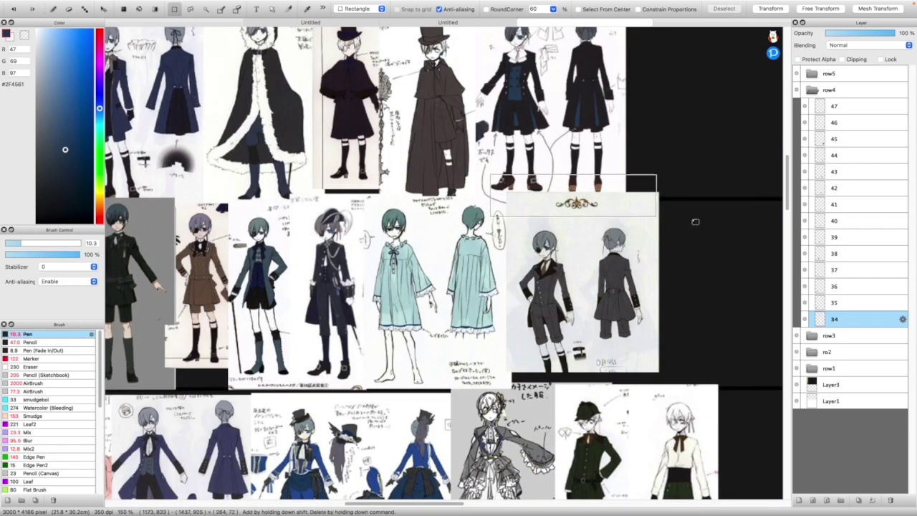
pyautogui.press('Delete')
pyautogui.press('super+d')
pyautogui.moveTo(631, 185); pyautogui.dragTo(685, 218)
pyautogui.press('Delete')
pyautogui.press('super+d')
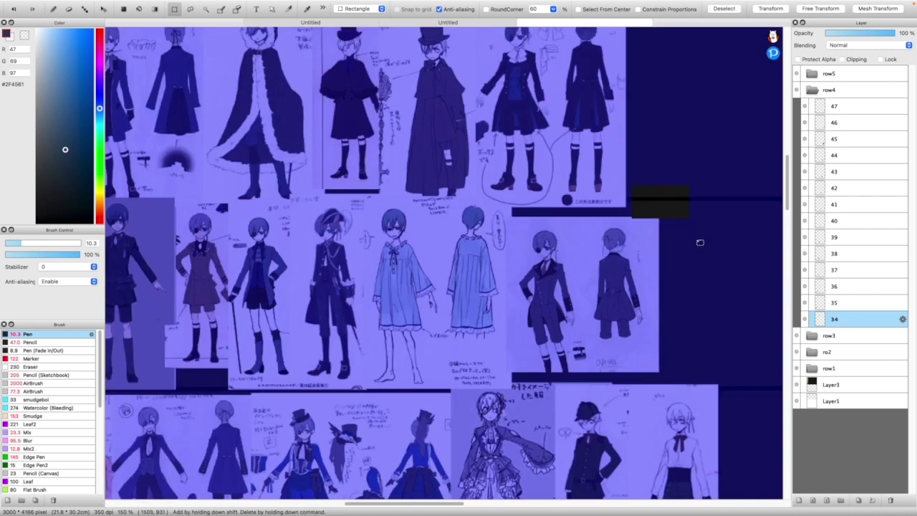
# Enlarge the cropped layer 34 image slightly and fit it into the "sebastian chose this /neg" row
pyautogui.press('super+t')
pyautogui.moveTo(659, 194); pyautogui.dragTo(668, 182)
pyautogui.moveTo(625, 216); pyautogui.dragTo(625, 212)
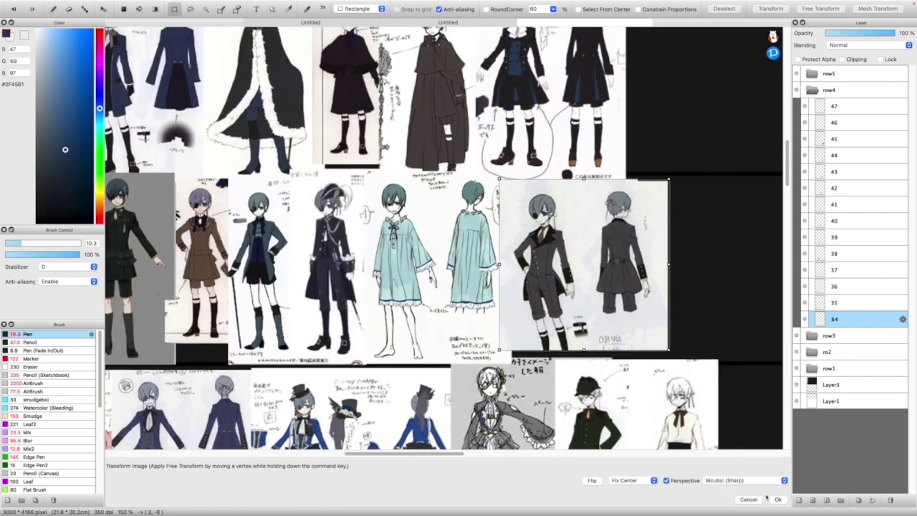
pyautogui.press('Return')
pyautogui.scroll(-5, 416, 343)
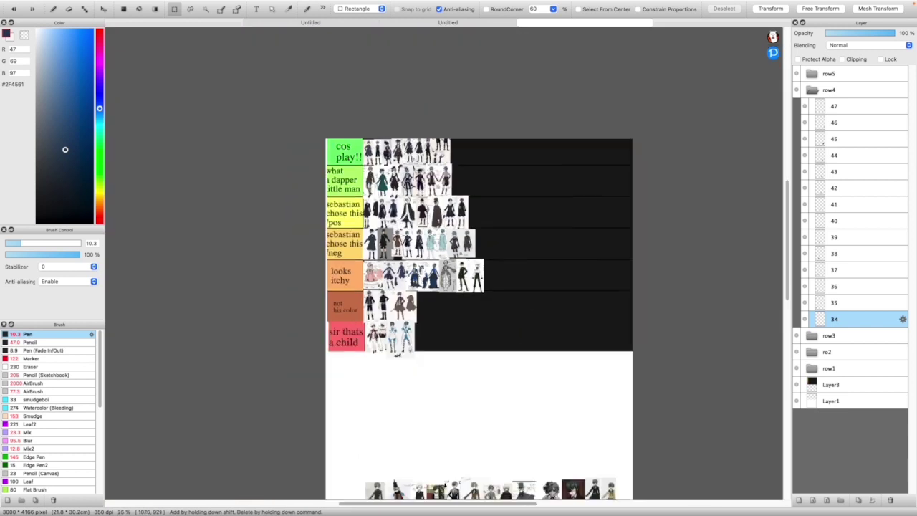
# Move the brown striped coat outfit on layer 35 into the empty canvas area and examine it up close
pyautogui.scroll(5, 416, 344)
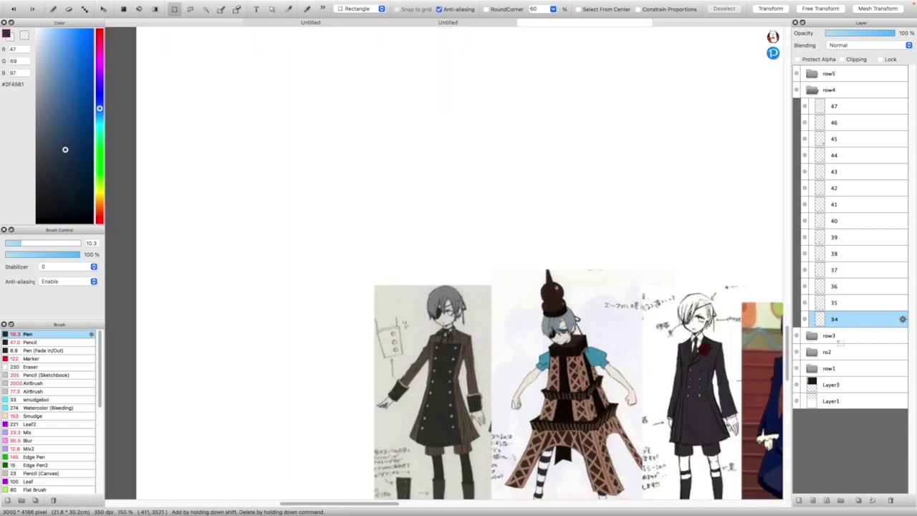
pyautogui.click(834, 302)
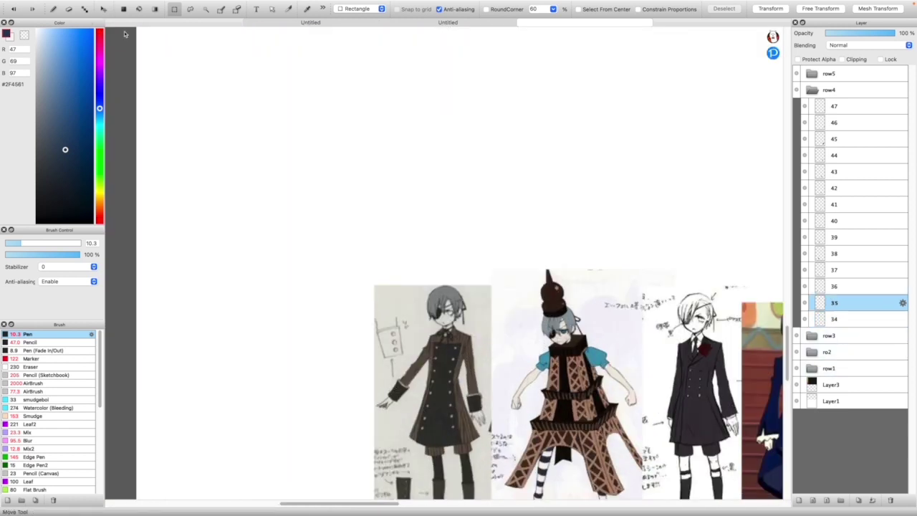
pyautogui.press('v')
pyautogui.moveTo(466, 363); pyautogui.dragTo(402, 180)
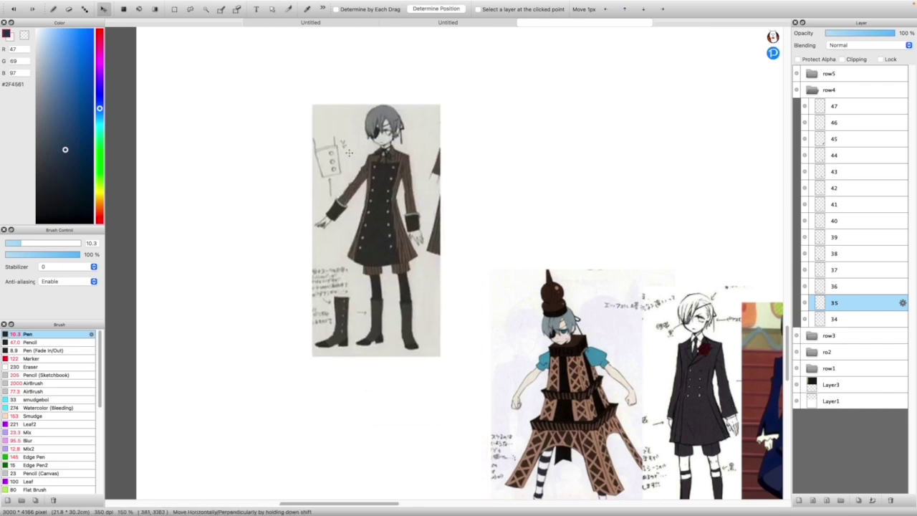
pyautogui.scroll(1, 343, 150)
pyautogui.scroll(-1, 373, 254)
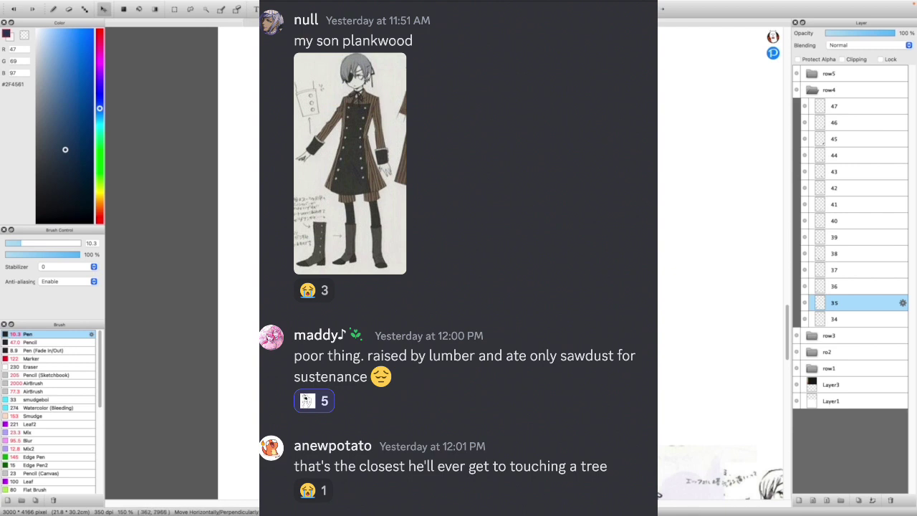
pyautogui.scroll(1, 374, 254)
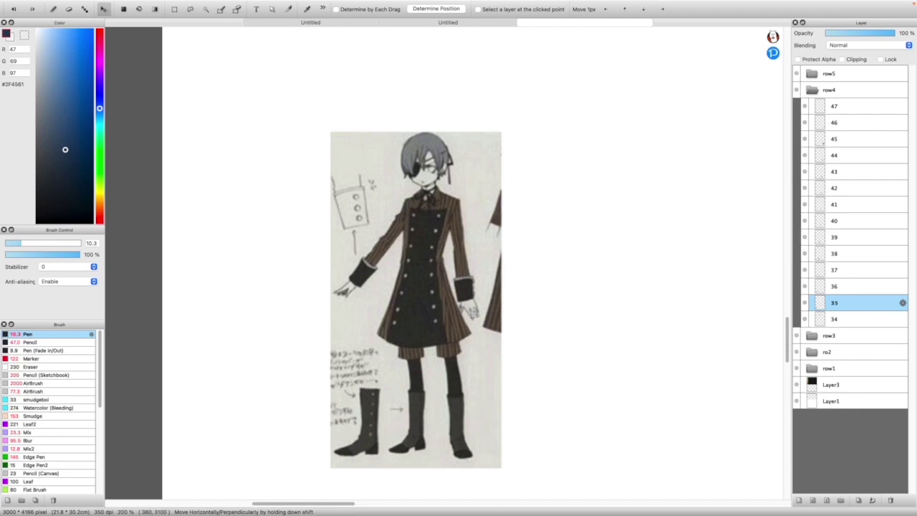
# Move the brown striped coat outfit on layer 35 into the "not his color" row, beside the brown coat image
pyautogui.press('super+v')
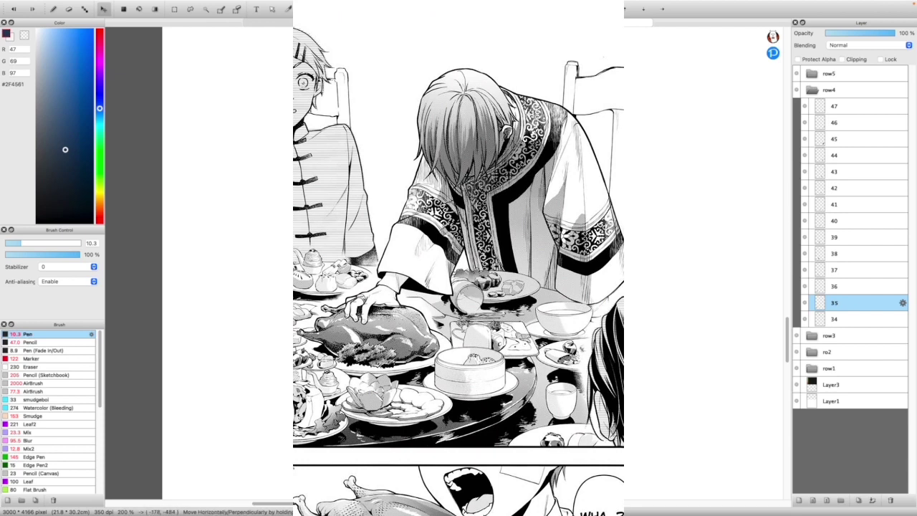
pyautogui.hscroll(-1, 459, 265)
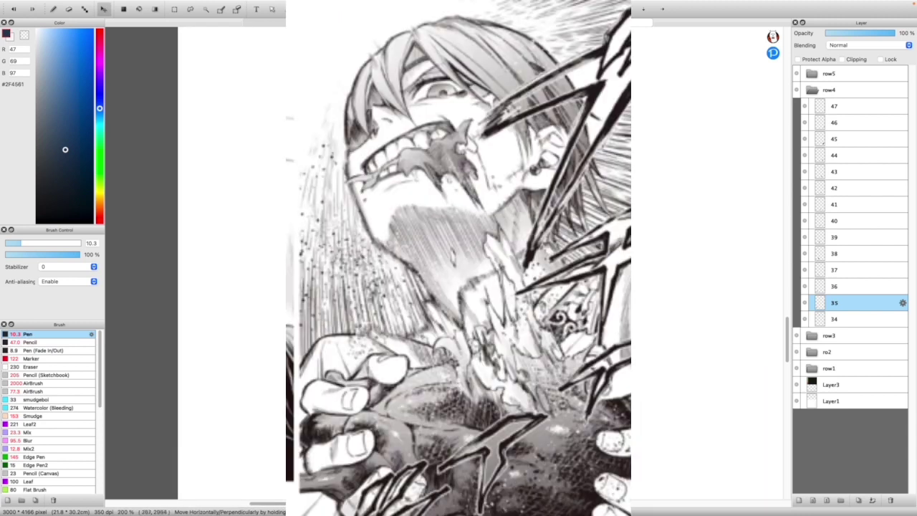
pyautogui.hscroll(-1, 459, 265)
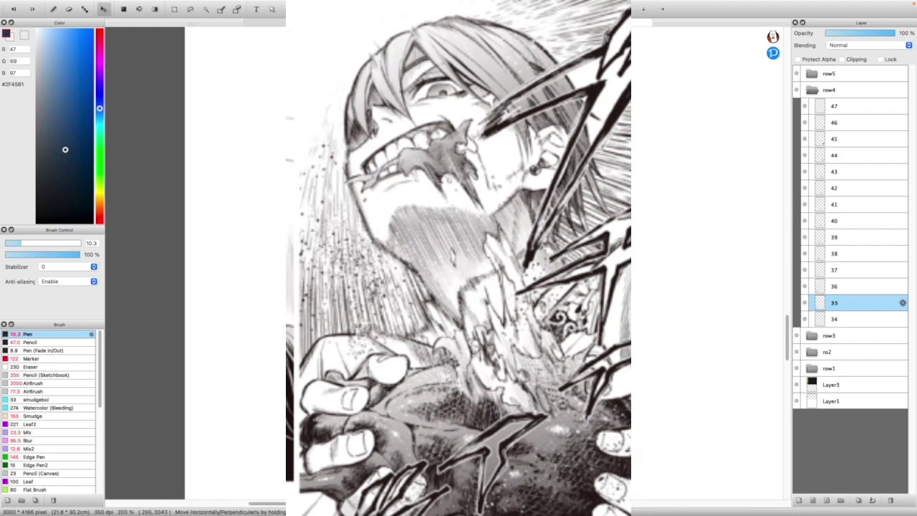
pyautogui.scroll(-2, 193, 265)
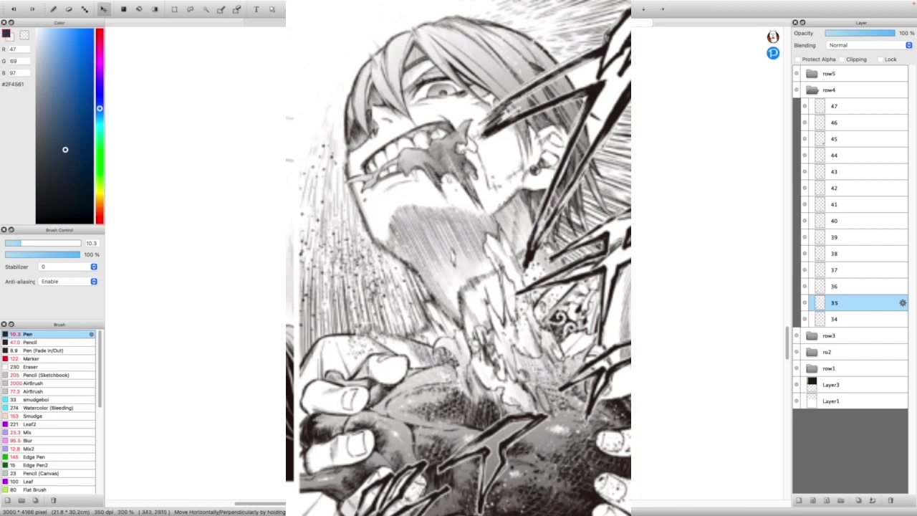
pyautogui.scroll(-3, 533, 265)
pyautogui.scroll(2, 475, 215)
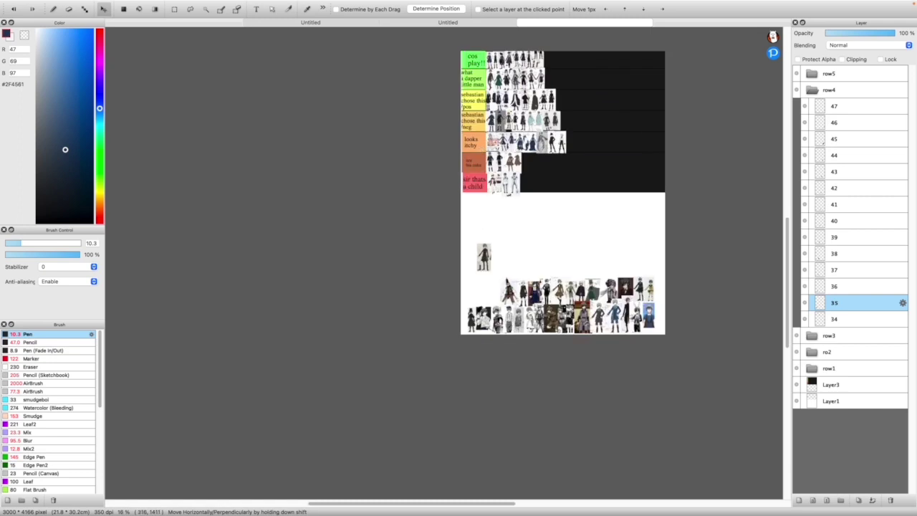
pyautogui.moveTo(482, 371); pyautogui.dragTo(569, 167)
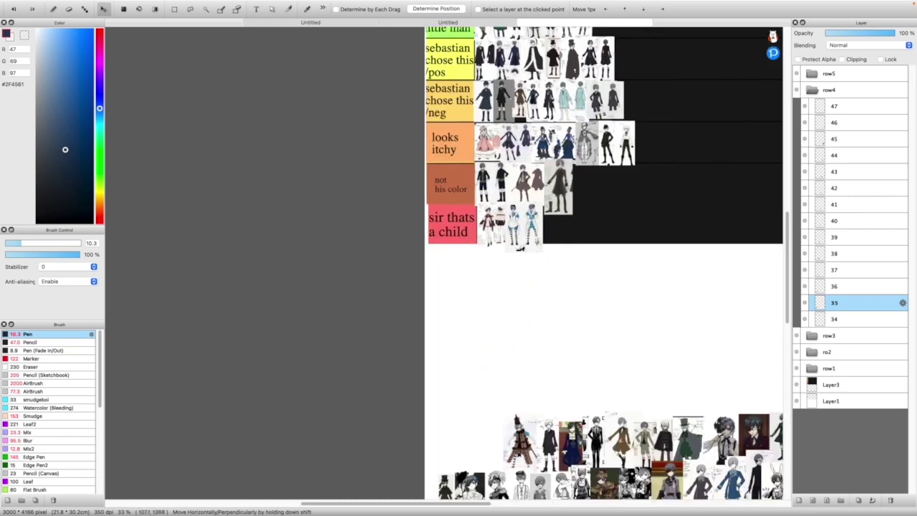
pyautogui.scroll(3, 571, 143)
pyautogui.scroll(2, 565, 156)
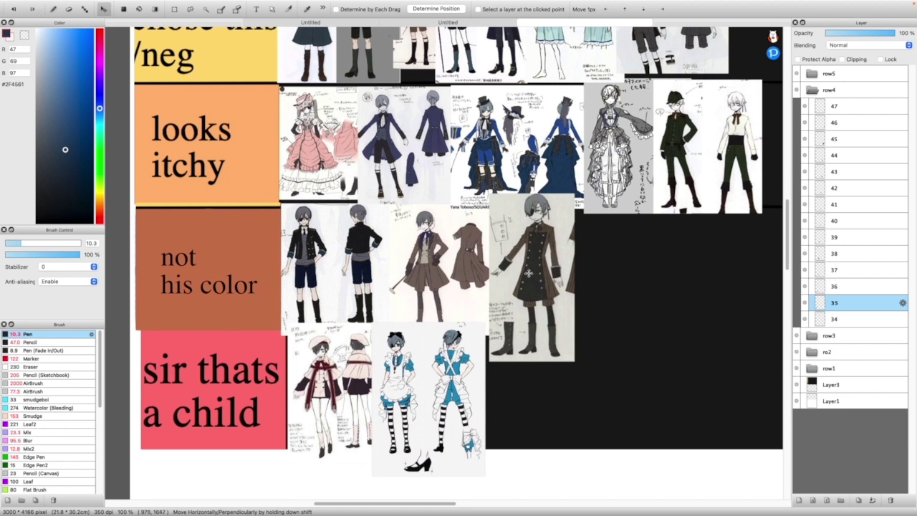
# Shrink the layer 35 outfit to about the row height and set it flush against the brown coat image
pyautogui.press('super+t')
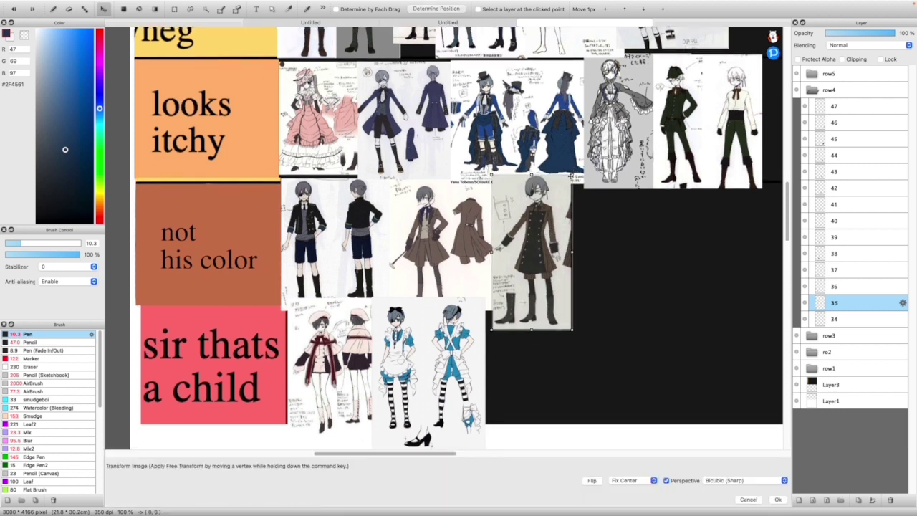
pyautogui.moveTo(569, 179); pyautogui.dragTo(562, 181)
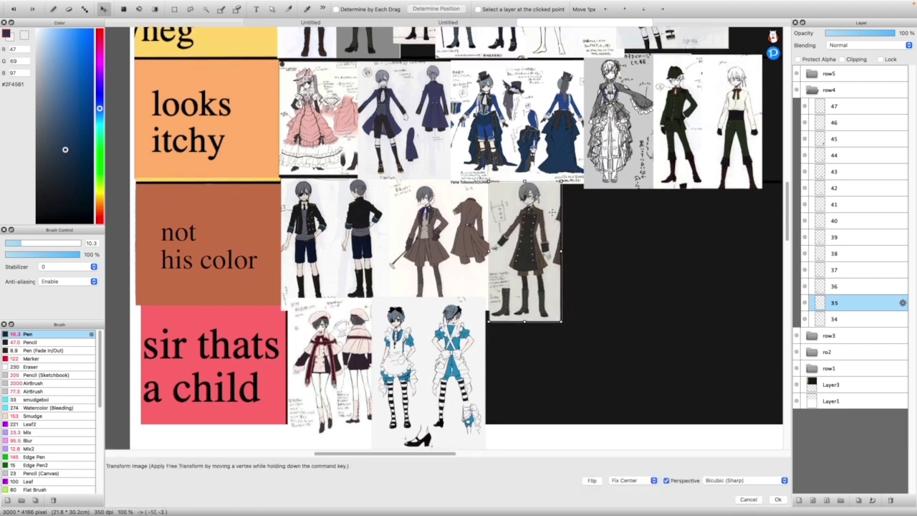
pyautogui.click(777, 499)
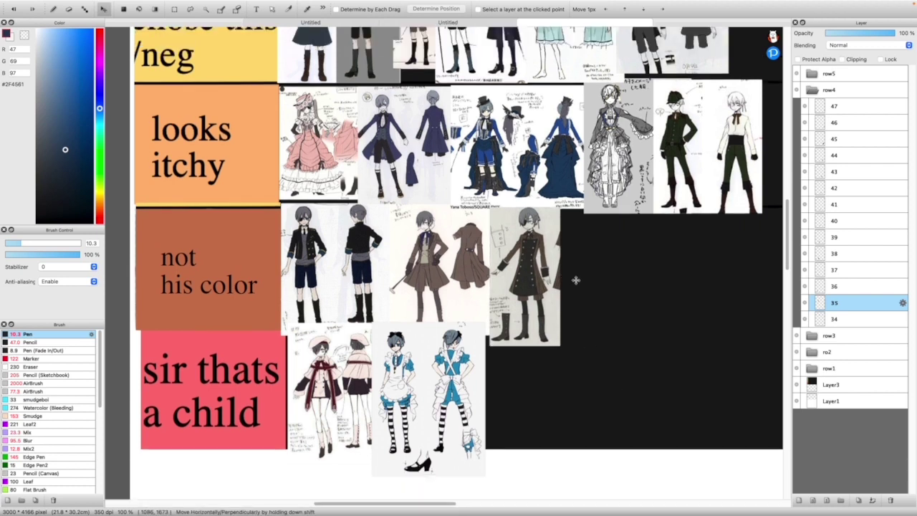
pyautogui.scroll(1, 537, 264)
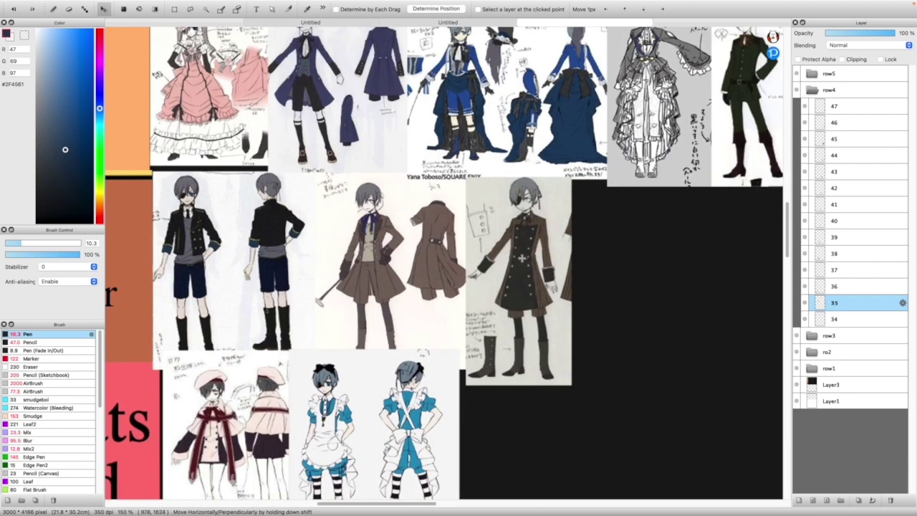
pyautogui.moveTo(517, 252); pyautogui.dragTo(512, 247)
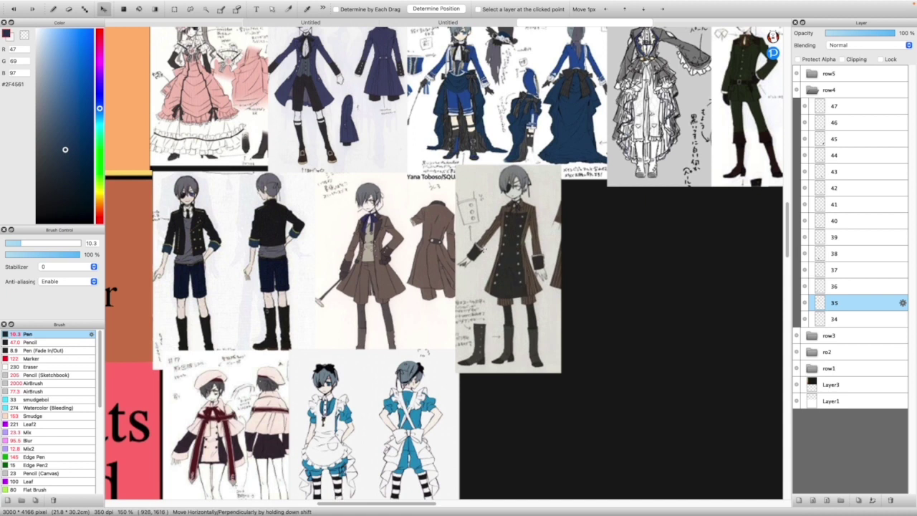
pyautogui.scroll(-3, 523, 273)
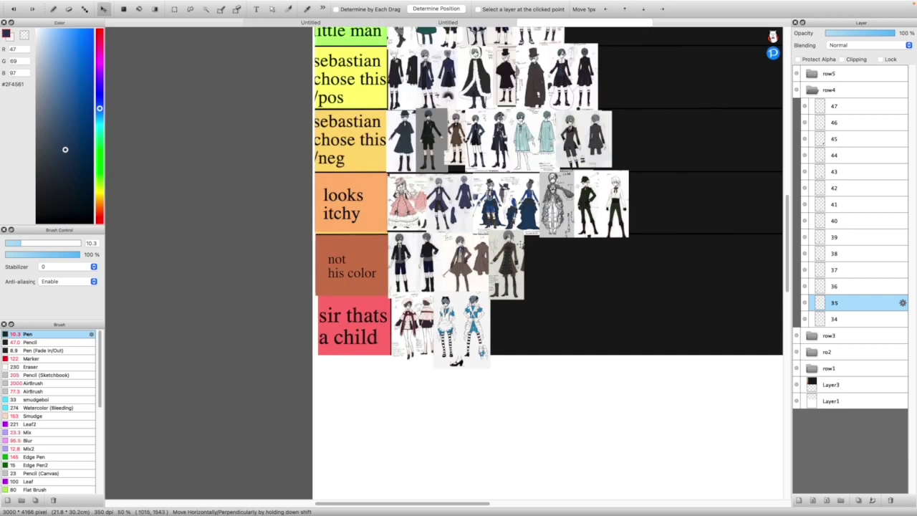
pyautogui.scroll(1, 509, 252)
pyautogui.scroll(2, 507, 255)
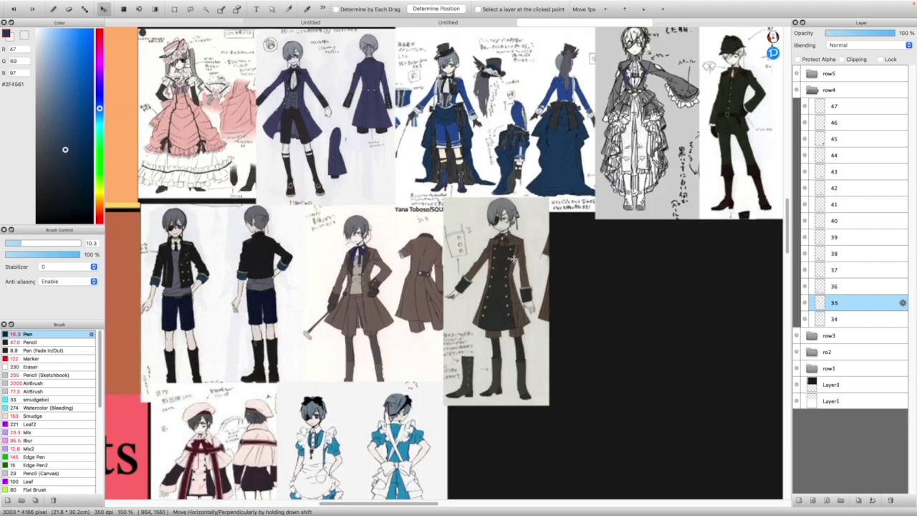
# Move the Eiffel Tower costume on layer 36 into the empty canvas area and examine it up close
pyautogui.click(842, 286)
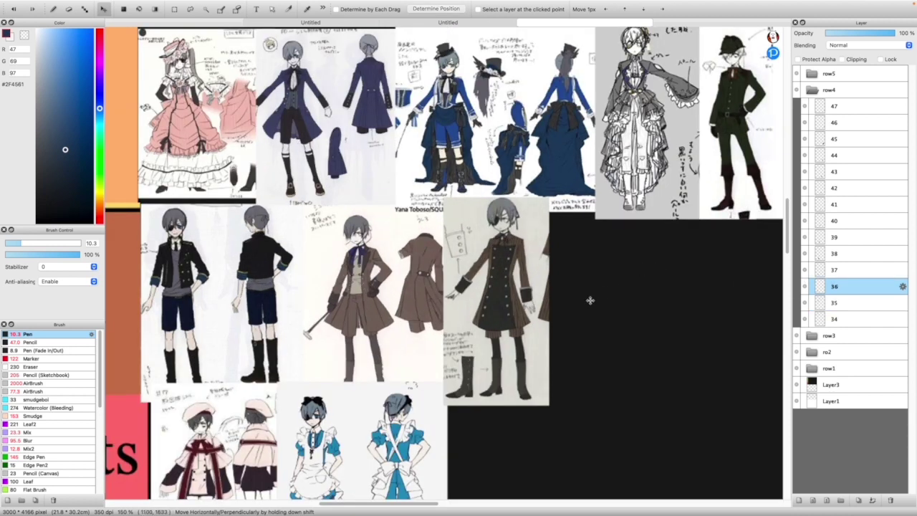
pyautogui.scroll(1, 584, 306)
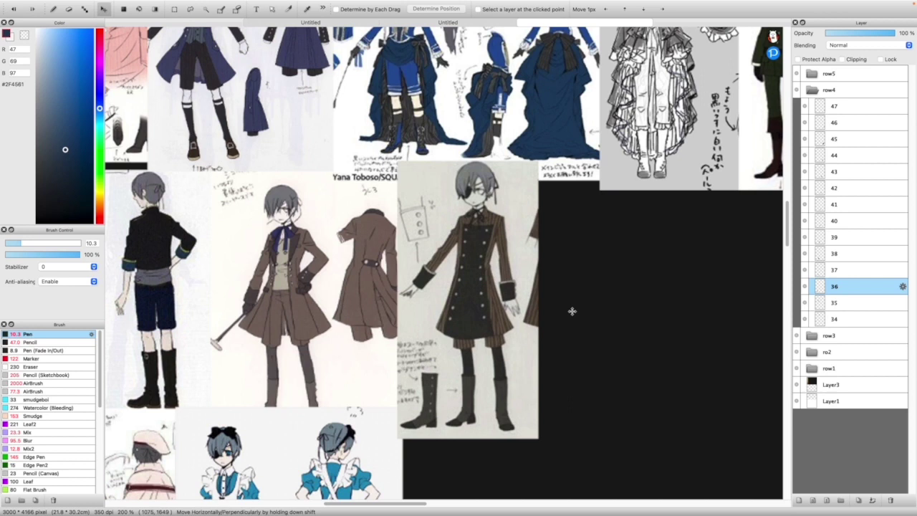
pyautogui.scroll(-6, 584, 283)
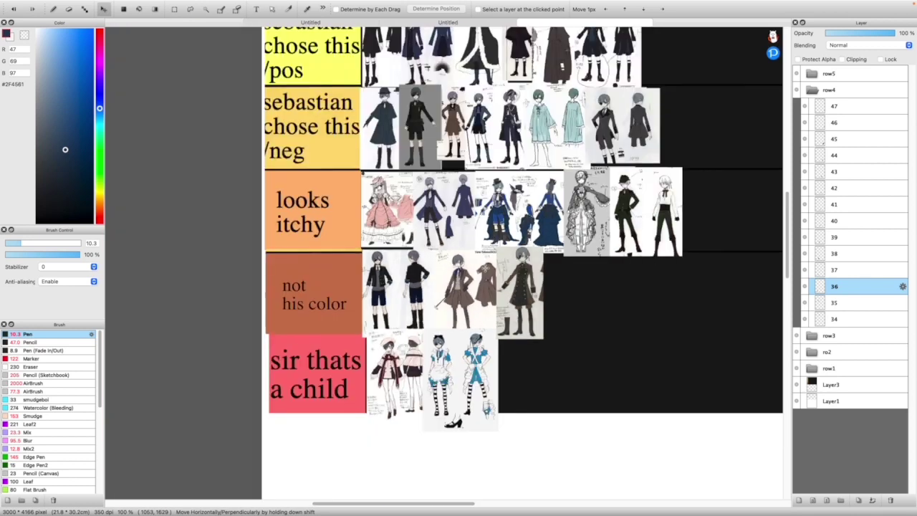
pyautogui.scroll(-1, 457, 424)
pyautogui.scroll(6, 468, 401)
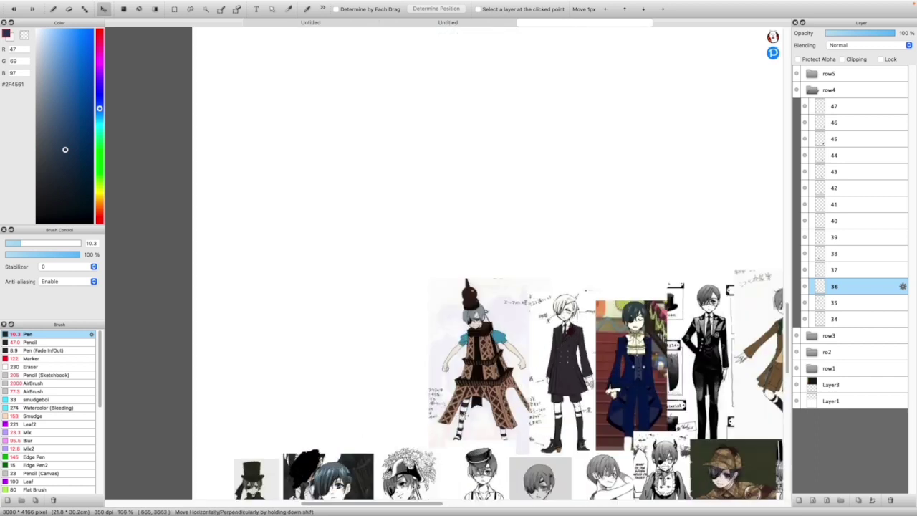
pyautogui.moveTo(483, 408); pyautogui.dragTo(417, 306)
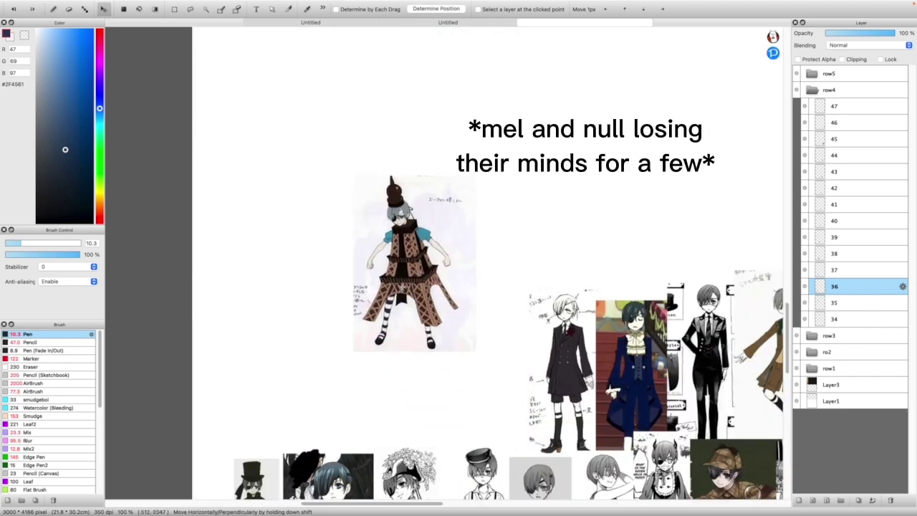
pyautogui.scroll(2, 403, 286)
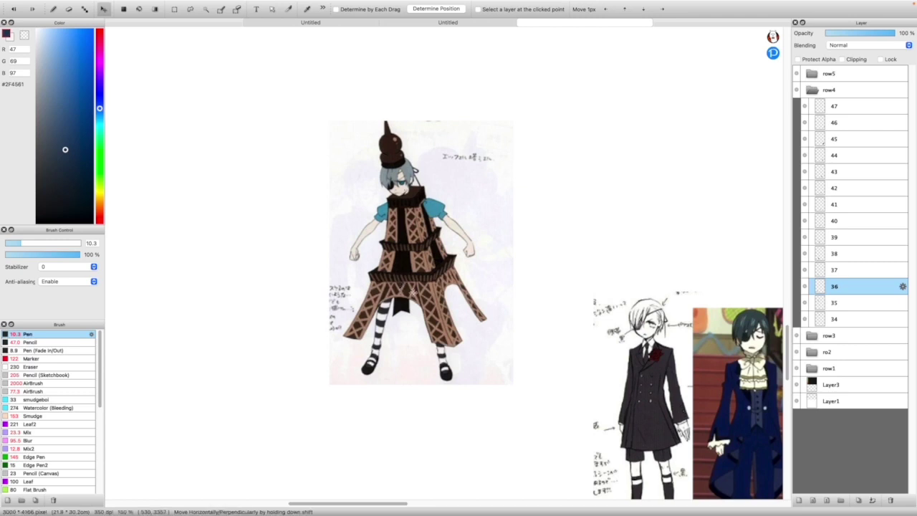
pyautogui.moveTo(419, 232); pyautogui.dragTo(415, 235)
pyautogui.hotkey('ctrl', '+')
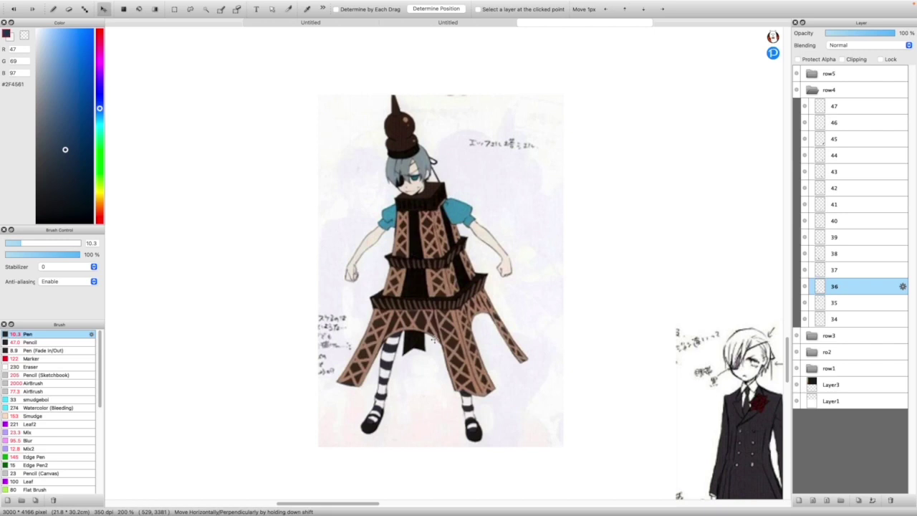
# Move the layer 36 Eiffel Tower costume to the end of the "looks itchy" row and shrink it to fit
pyautogui.scroll(-5, 435, 339)
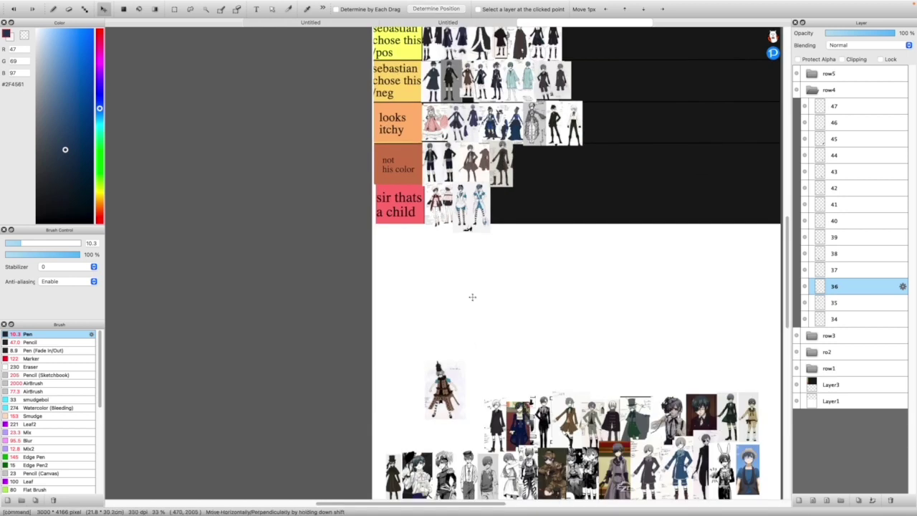
pyautogui.press('super+t')
pyautogui.moveTo(440, 368); pyautogui.dragTo(613, 78)
pyautogui.moveTo(633, 50); pyautogui.dragTo(605, 83)
pyautogui.click(778, 499)
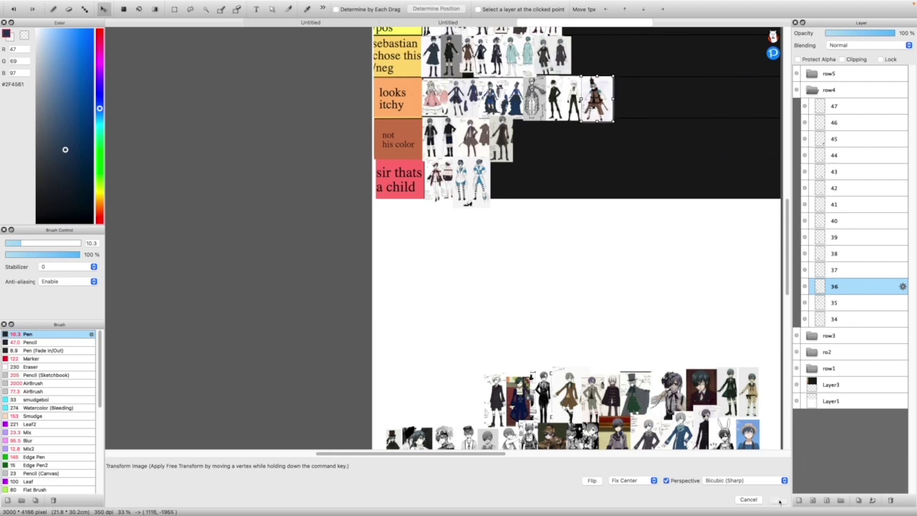
# Move the black suit outfit with the red rose on layer 37 into the empty canvas area and examine it up close
pyautogui.scroll(3, 543, 444)
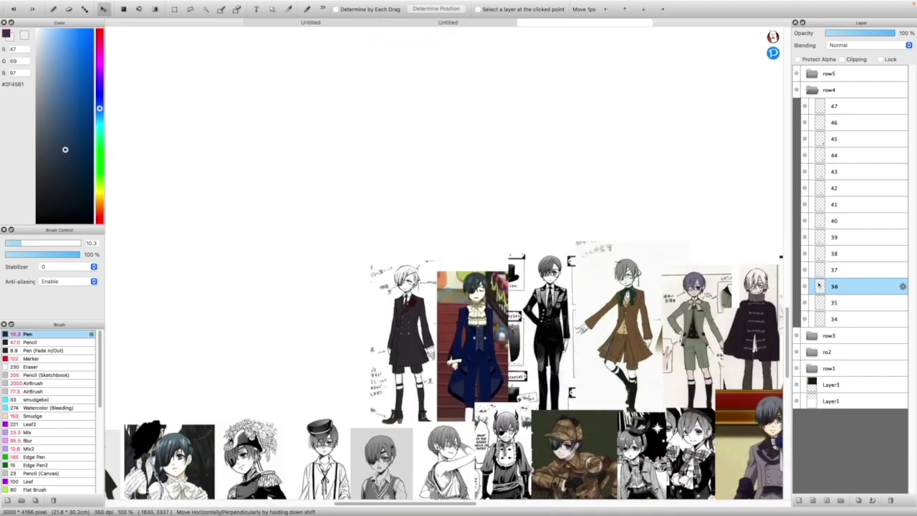
pyautogui.click(845, 270)
pyautogui.moveTo(353, 245); pyautogui.dragTo(227, 148)
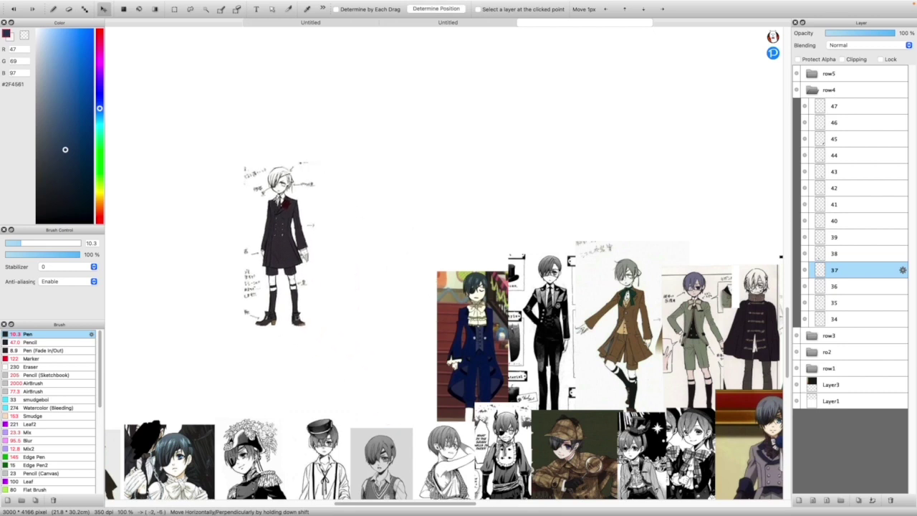
pyautogui.scroll(2, 246, 219)
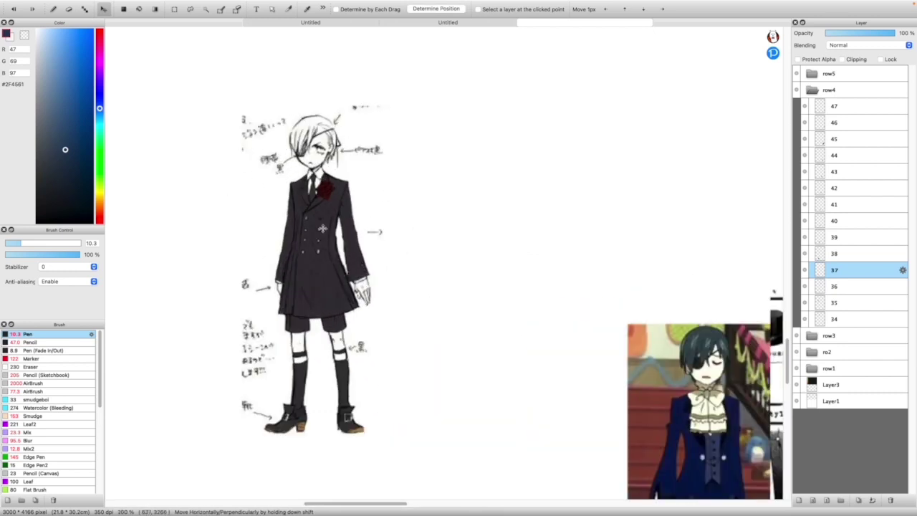
pyautogui.scroll(-1, 323, 229)
pyautogui.scroll(1, 248, 214)
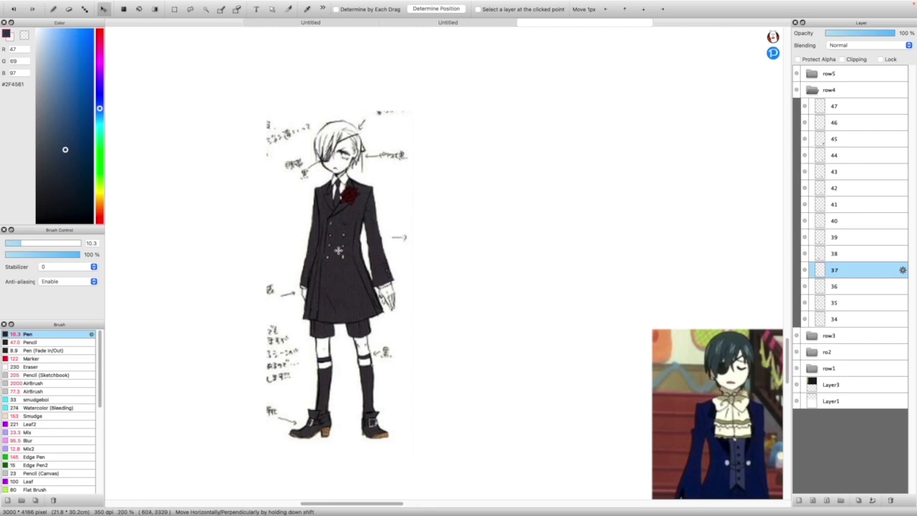
pyautogui.scroll(4, 337, 292)
# Move the layer 37 outfit to the end of the "sebastian chose this /pos" row and shrink it to fit
pyautogui.scroll(-8, 440, 307)
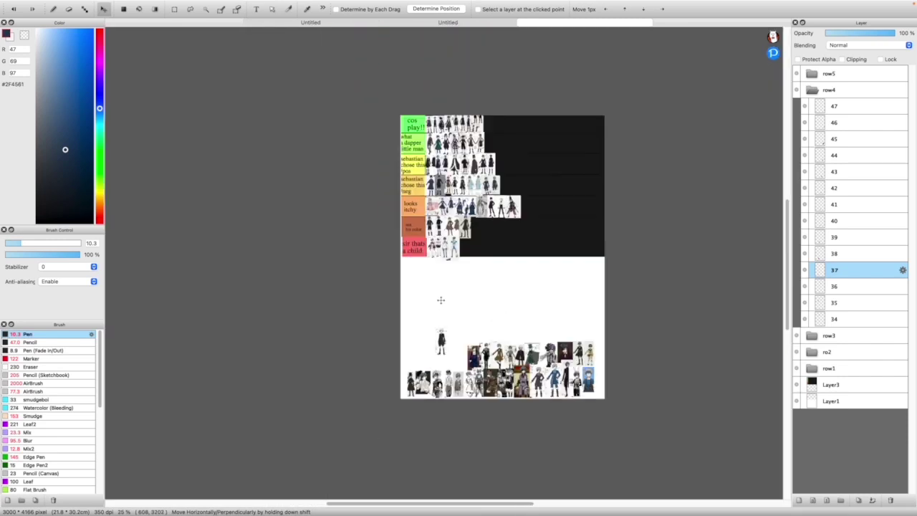
pyautogui.moveTo(462, 451); pyautogui.dragTo(574, 103)
pyautogui.scroll(3, 576, 141)
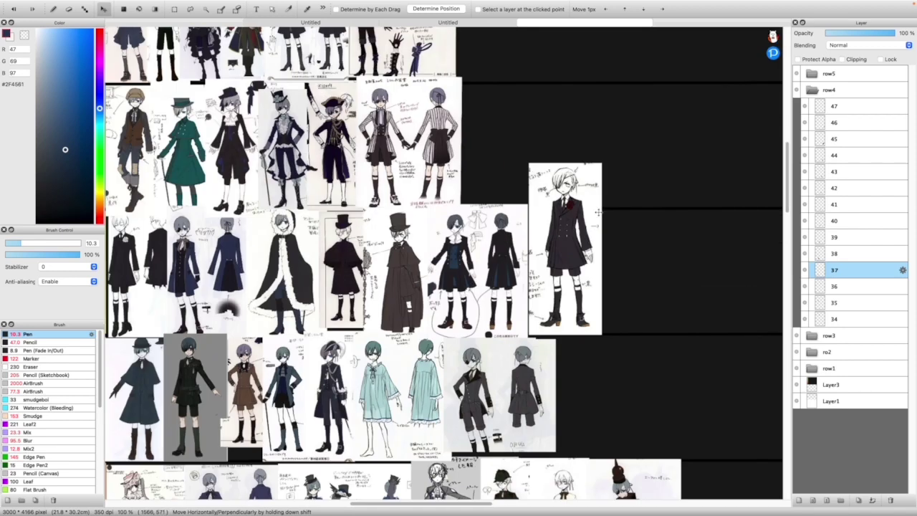
pyautogui.press('super+t')
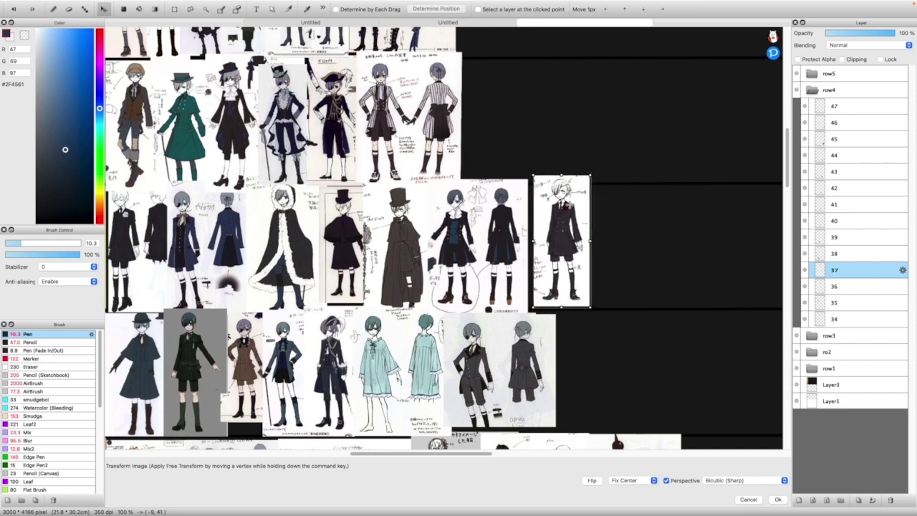
pyautogui.moveTo(570, 208); pyautogui.dragTo(562, 212)
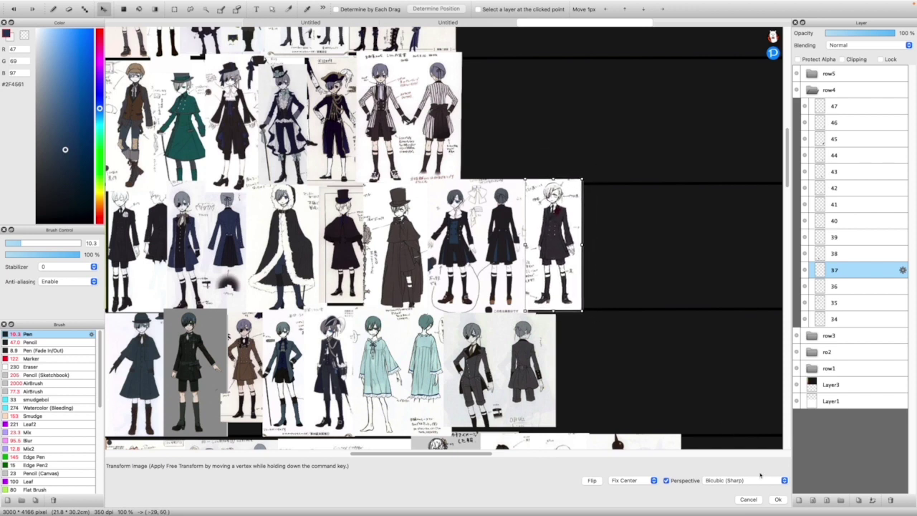
pyautogui.click(777, 499)
# Examine the outfits already placed in the "sebastian chose this /pos" row, especially the black suit at its start
pyautogui.scroll(-1, 241, 272)
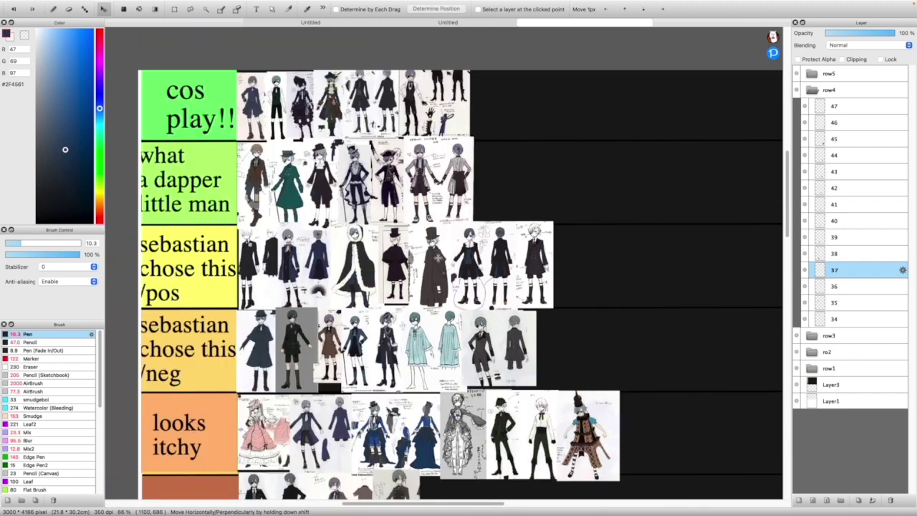
pyautogui.scroll(2, 241, 273)
pyautogui.scroll(1, 241, 273)
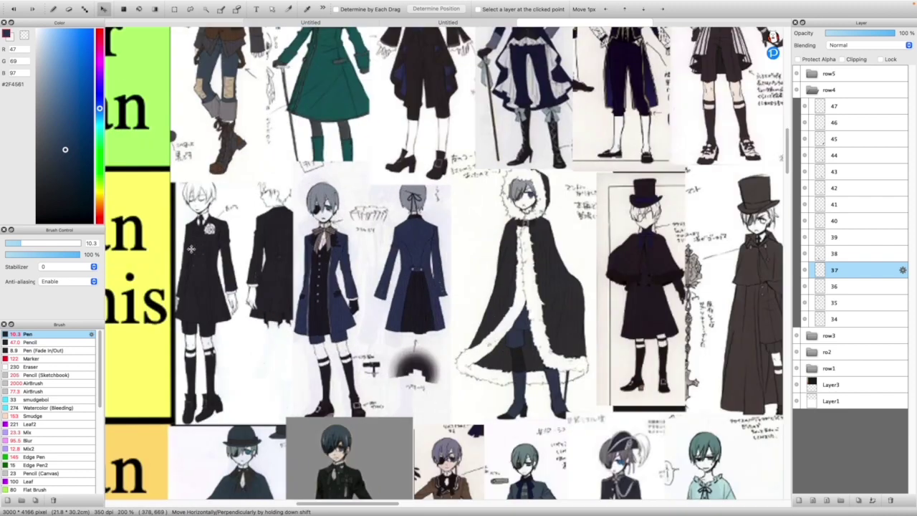
pyautogui.moveTo(336, 505); pyautogui.dragTo(306, 504)
pyautogui.scroll(-3, 436, 395)
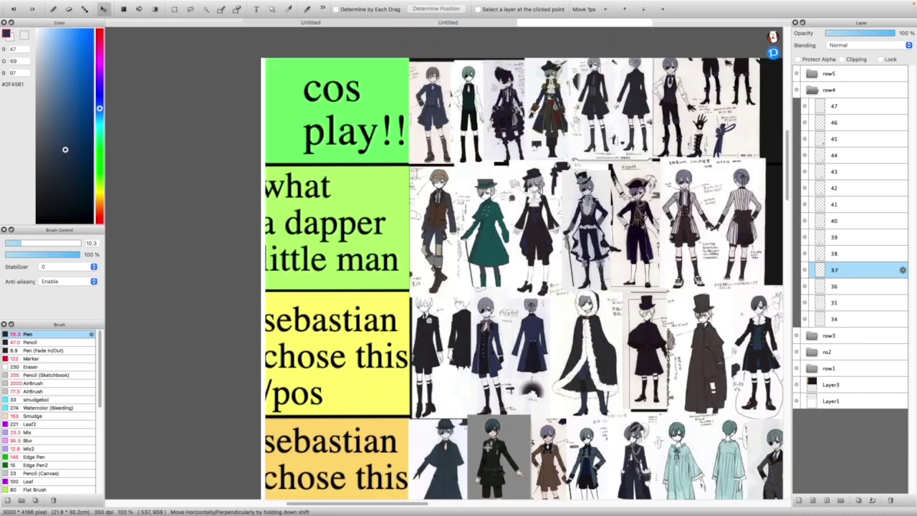
pyautogui.scroll(3, 492, 487)
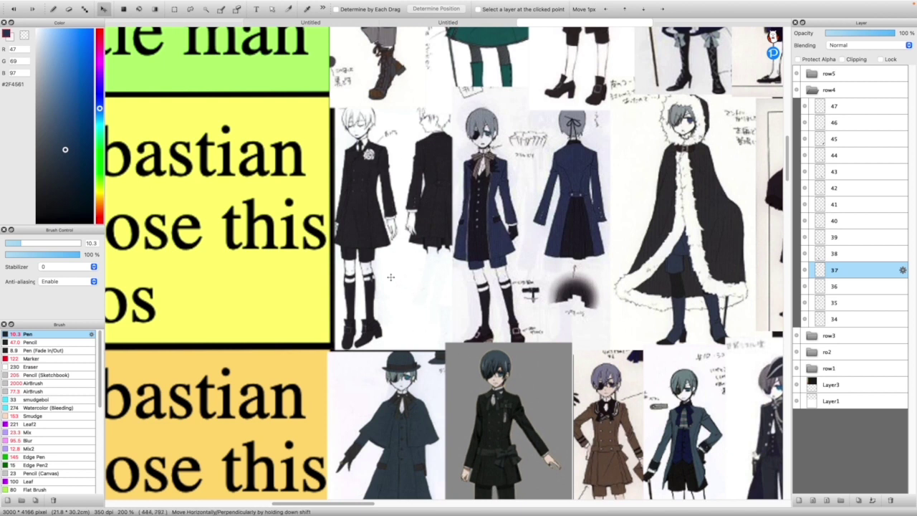
# Move the blue tailcoat outfit with the staircase background on layer 38 into the empty canvas area and examine it up close
pyautogui.moveTo(367, 503); pyautogui.dragTo(419, 505)
pyautogui.scroll(-4, 542, 402)
pyautogui.scroll(2, 542, 402)
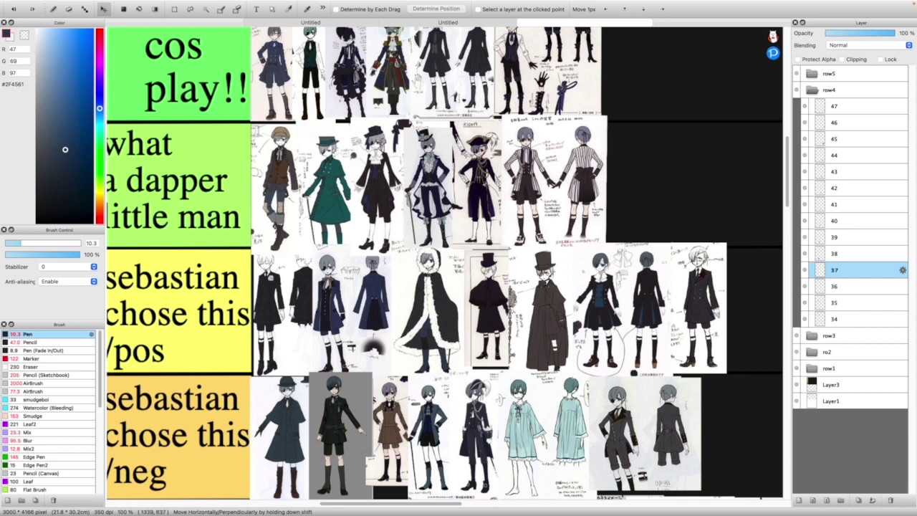
pyautogui.click(522, 254)
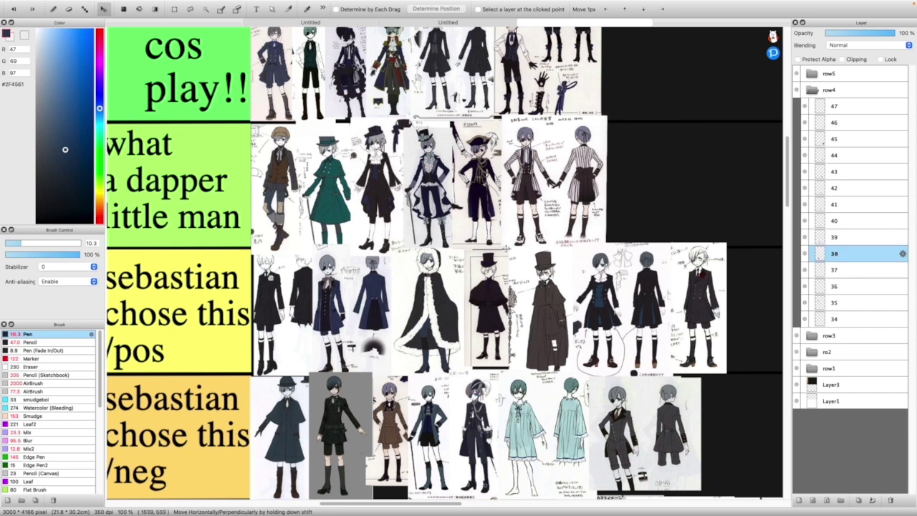
pyautogui.scroll(-4, 433, 327)
pyautogui.scroll(-2, 467, 397)
pyautogui.scroll(4, 453, 434)
pyautogui.moveTo(471, 464); pyautogui.dragTo(399, 278)
pyautogui.scroll(1, 402, 354)
pyautogui.scroll(1, 401, 354)
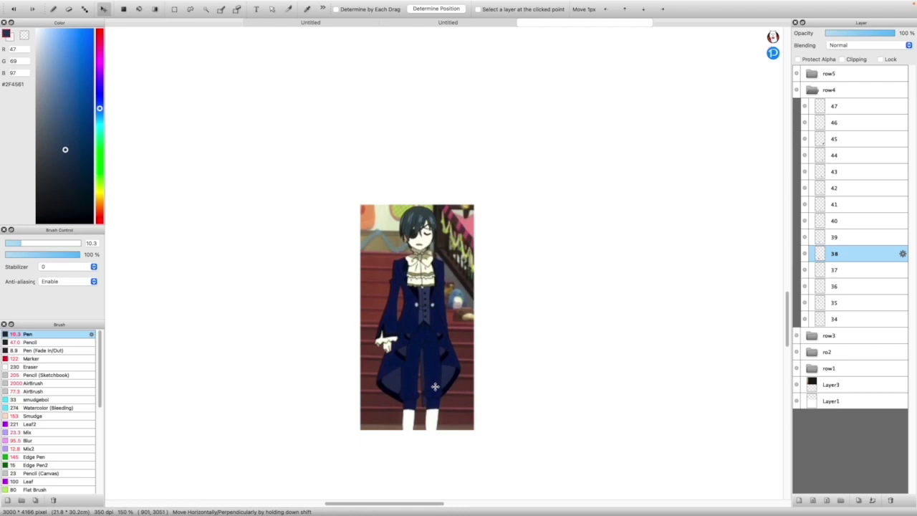
pyautogui.scroll(1, 399, 360)
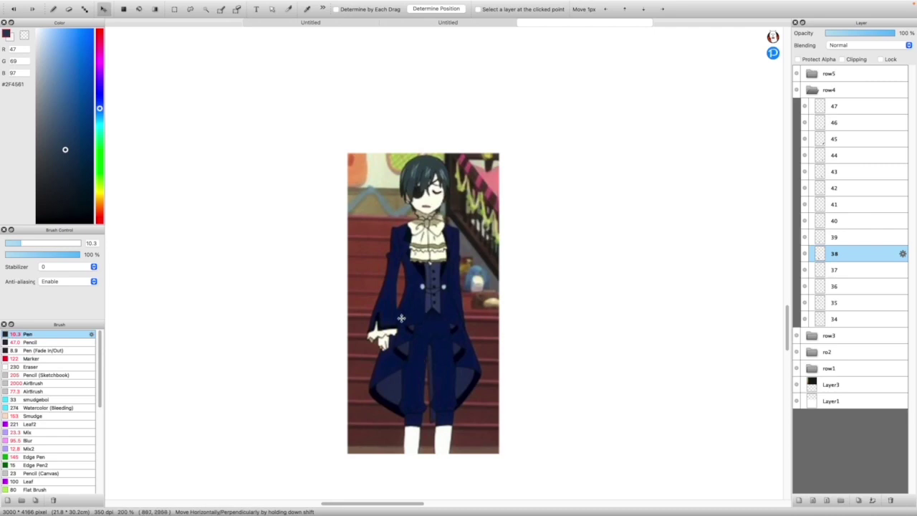
pyautogui.scroll(1, 415, 355)
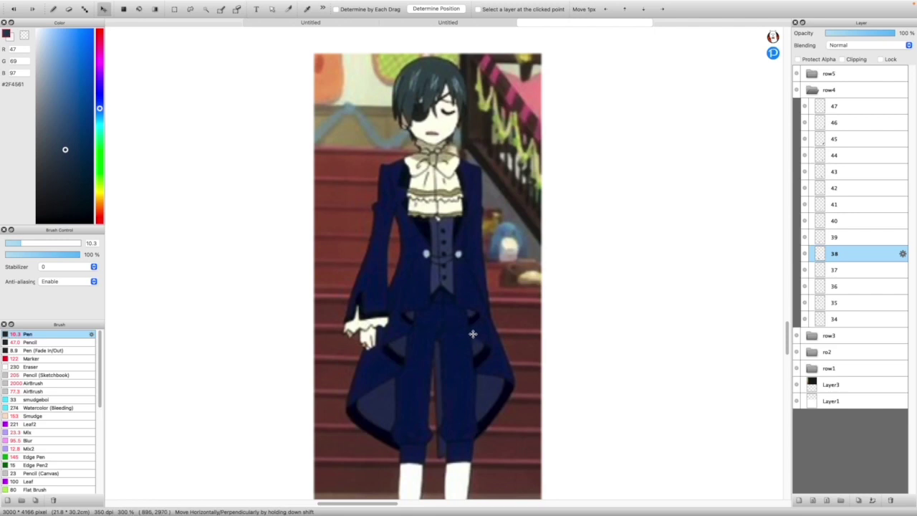
pyautogui.scroll(-3, 509, 399)
pyautogui.scroll(1, 494, 362)
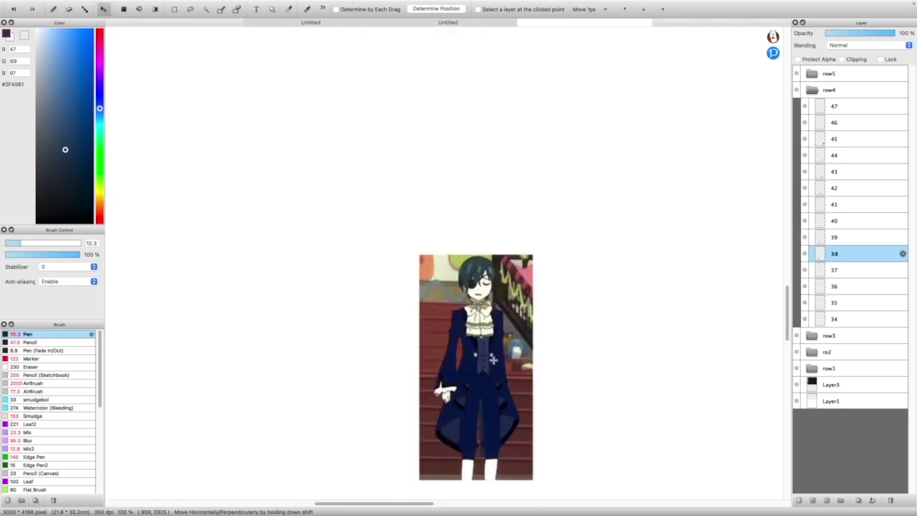
# Move the layer 38 outfit to the end of the "not his color" row and shrink it to fit
pyautogui.scroll(-5, 492, 365)
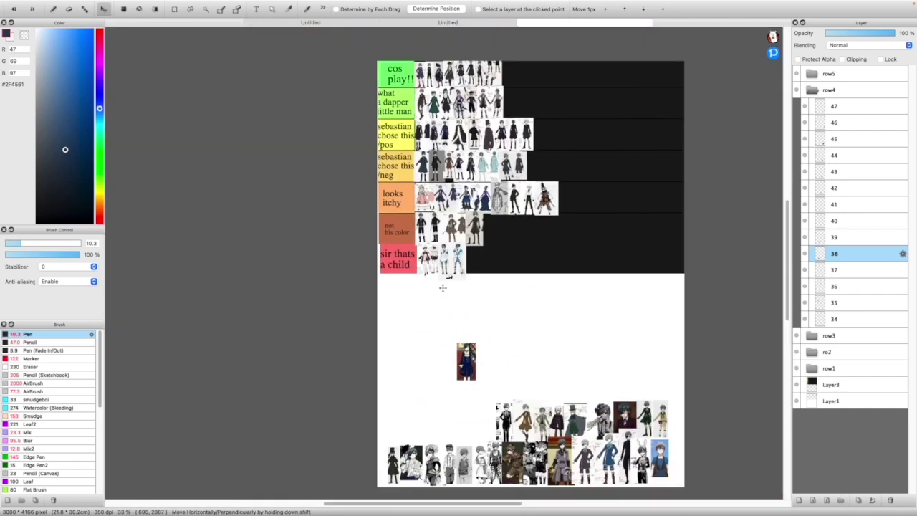
pyautogui.scroll(2, 440, 299)
pyautogui.moveTo(481, 466); pyautogui.dragTo(510, 290)
pyautogui.scroll(1, 509, 290)
pyautogui.scroll(1, 509, 279)
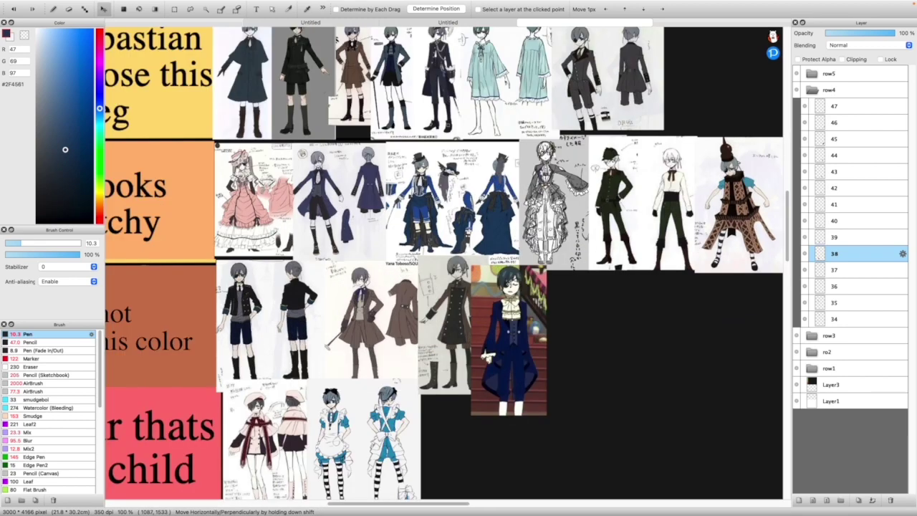
pyautogui.press('super+t')
pyautogui.moveTo(548, 391); pyautogui.dragTo(549, 367)
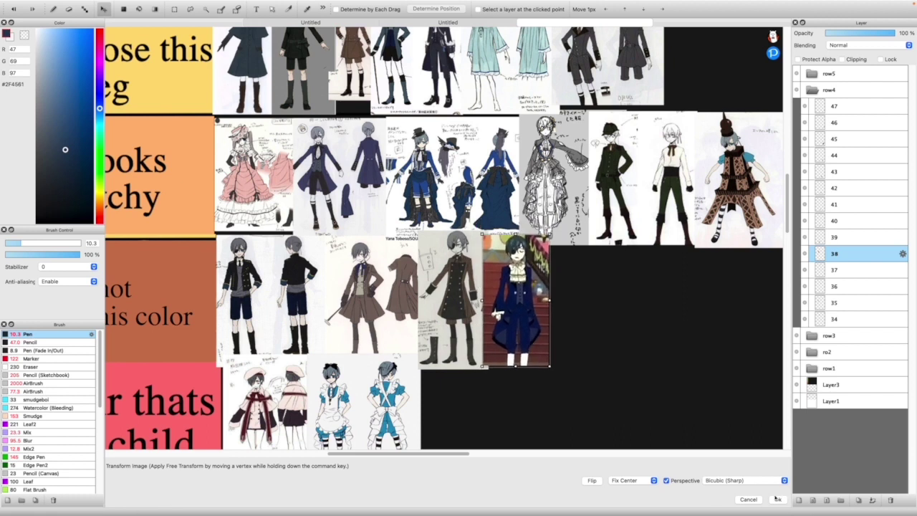
pyautogui.click(777, 500)
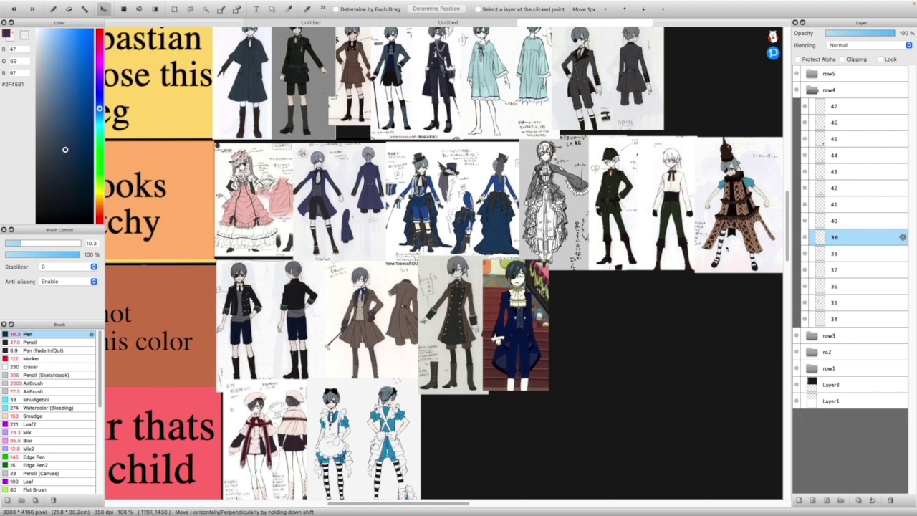
# Move the black-and-white school suit on layer 39 into the empty canvas area and examine it up close
pyautogui.click(849, 237)
pyautogui.scroll(-6, 507, 361)
pyautogui.scroll(6, 507, 360)
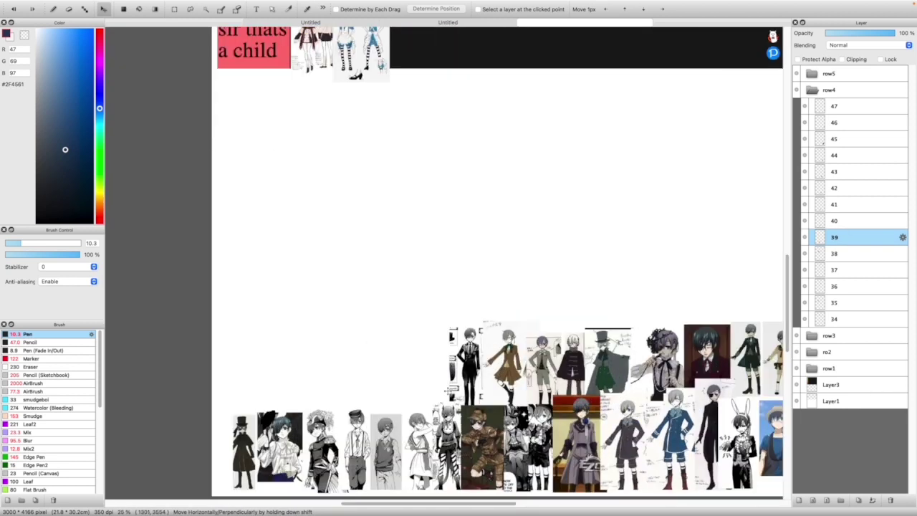
pyautogui.moveTo(468, 318); pyautogui.dragTo(347, 219)
pyautogui.scroll(3, 343, 212)
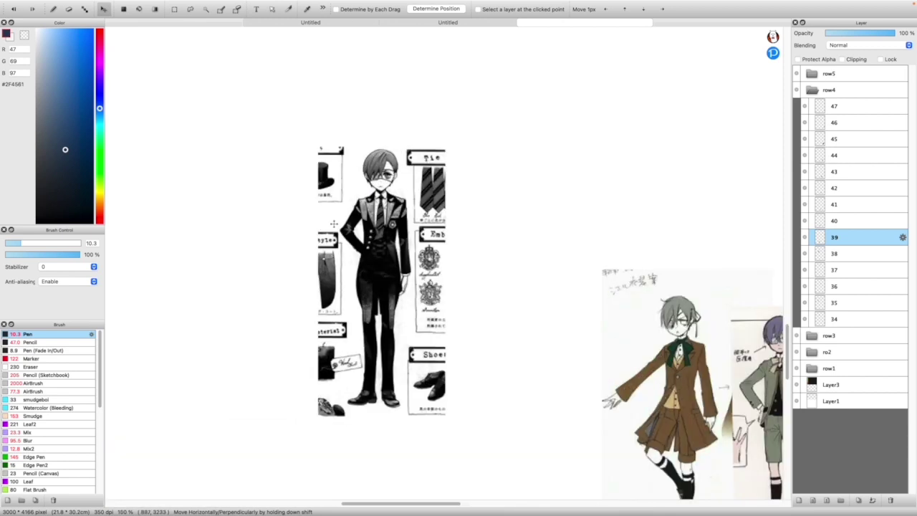
pyautogui.scroll(-2, 403, 392)
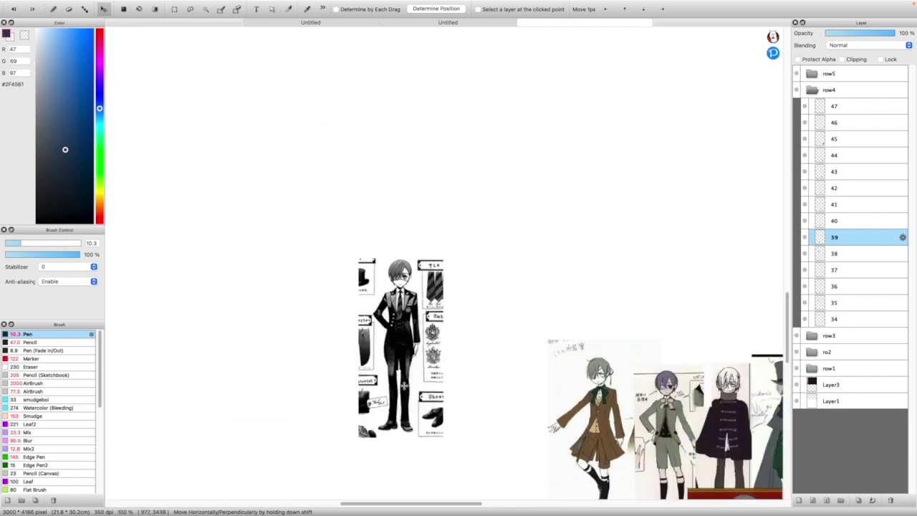
pyautogui.scroll(1, 393, 338)
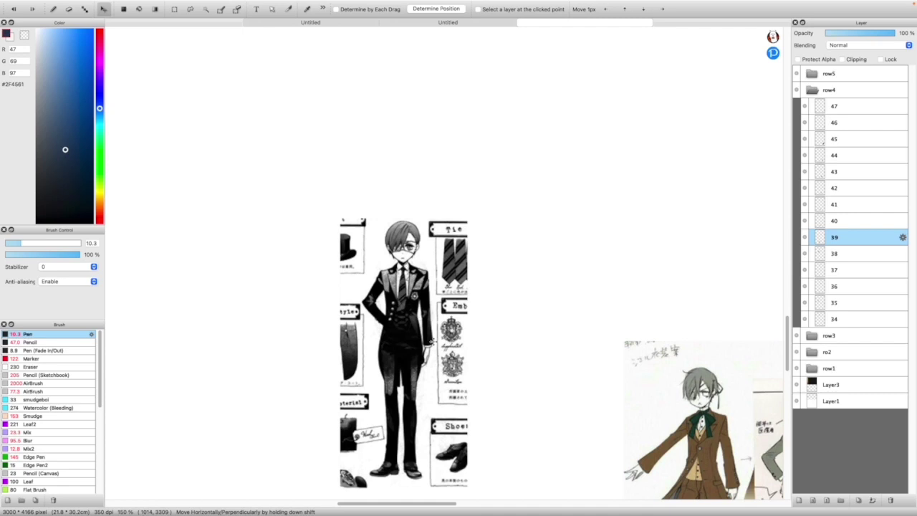
# Move the layer 39 outfit to the end of the "cos play!!" row and shrink it to fit
pyautogui.scroll(-6, 433, 355)
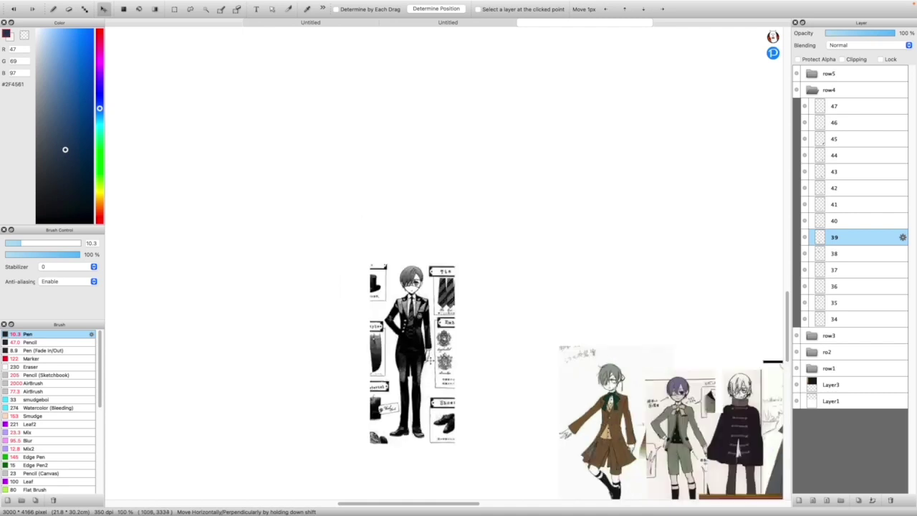
pyautogui.scroll(1, 430, 457)
pyautogui.moveTo(429, 457); pyautogui.dragTo(459, 146)
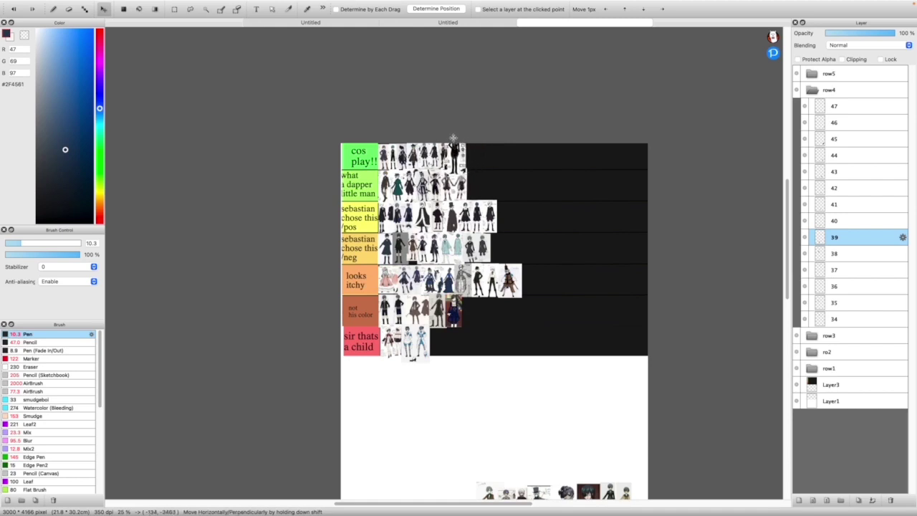
pyautogui.scroll(5, 459, 146)
pyautogui.press('super+t')
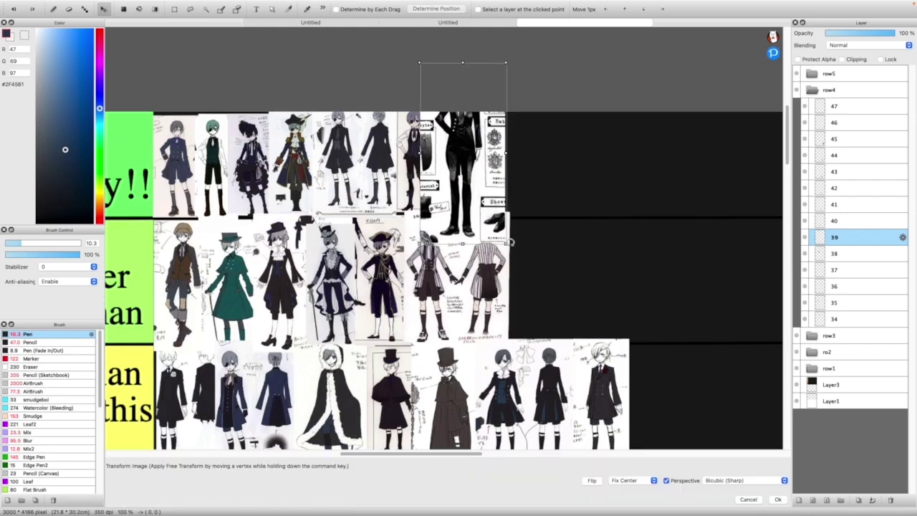
pyautogui.moveTo(504, 243); pyautogui.dragTo(491, 218)
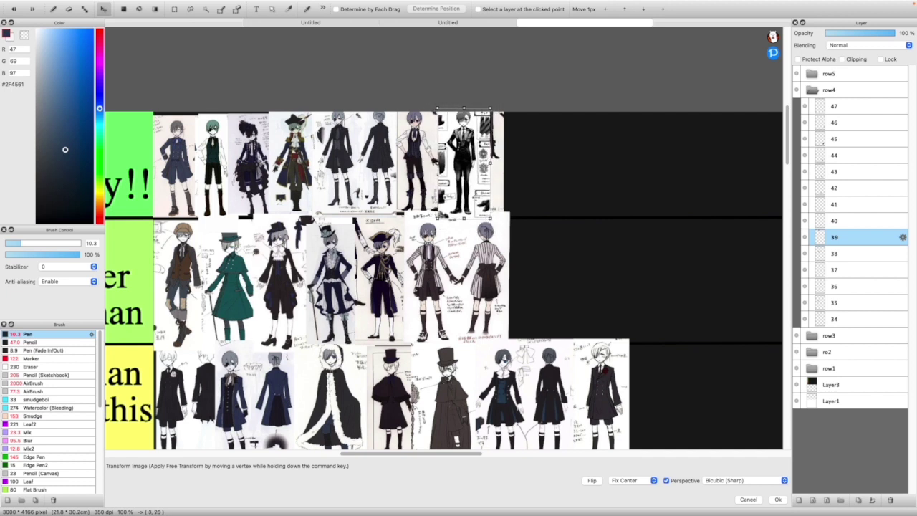
pyautogui.click(779, 500)
# Move the brown suit with the green bow on layer 40 into the empty canvas area and examine it up close
pyautogui.scroll(-10, 606, 260)
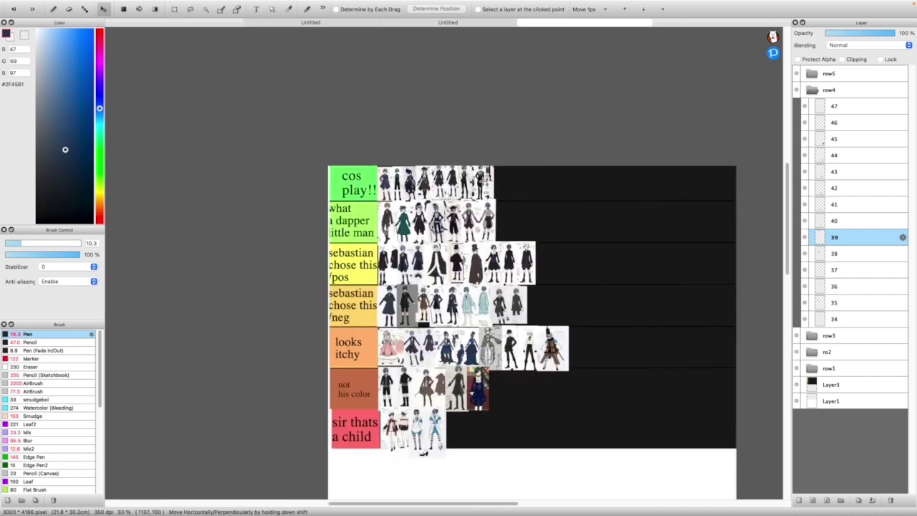
pyautogui.scroll(10, 540, 411)
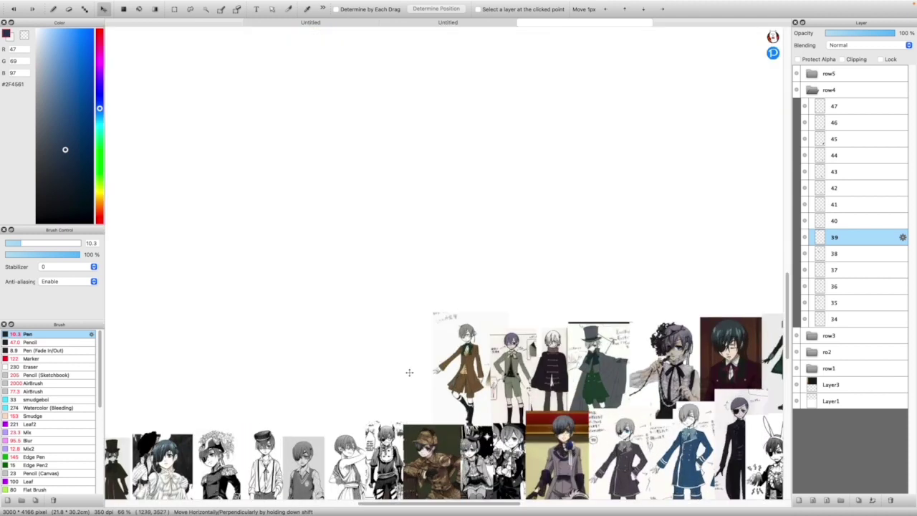
pyautogui.click(852, 221)
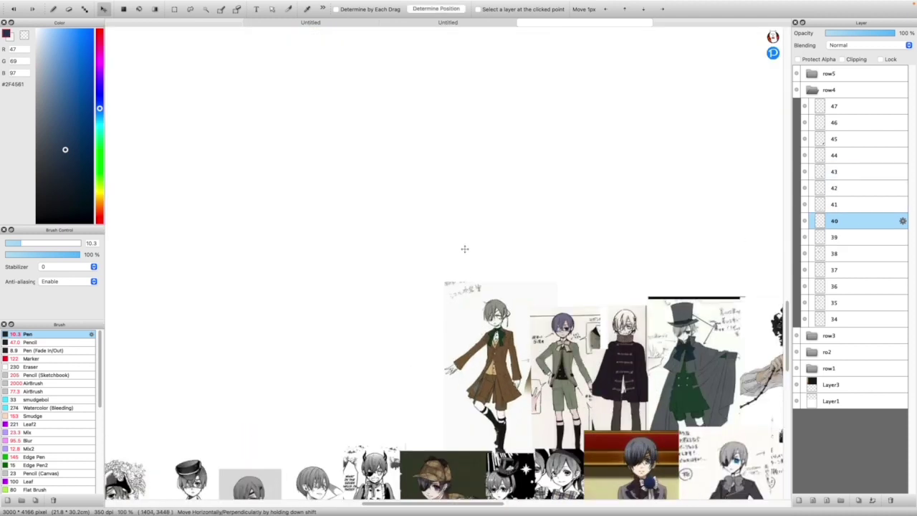
pyautogui.moveTo(480, 330); pyautogui.dragTo(424, 154)
pyautogui.scroll(3, 408, 152)
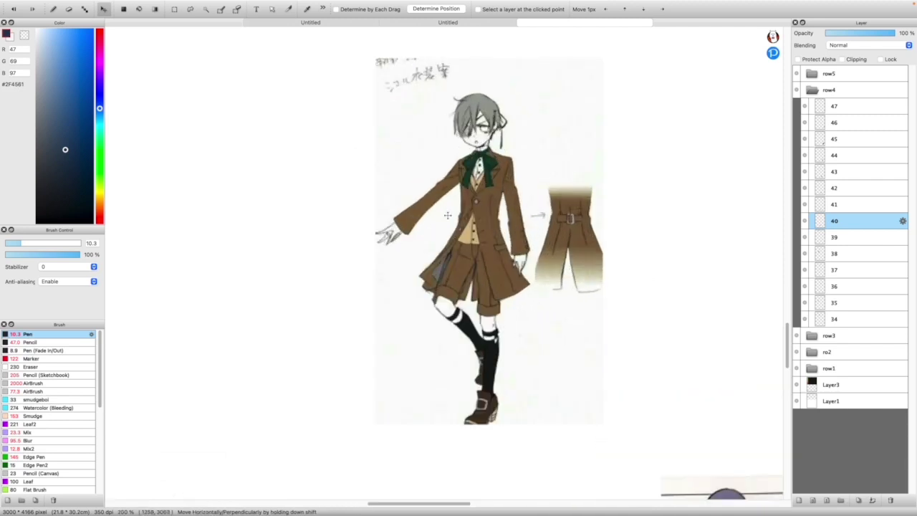
pyautogui.scroll(2, 527, 214)
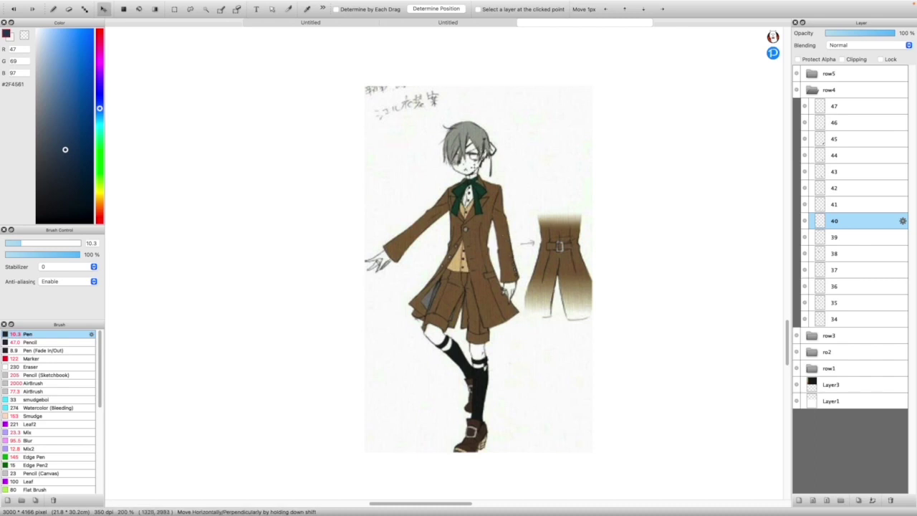
# Place the layer 40 brown suit at the end of the "not his color" row, shrunk to fit
pyautogui.scroll(-10, 492, 251)
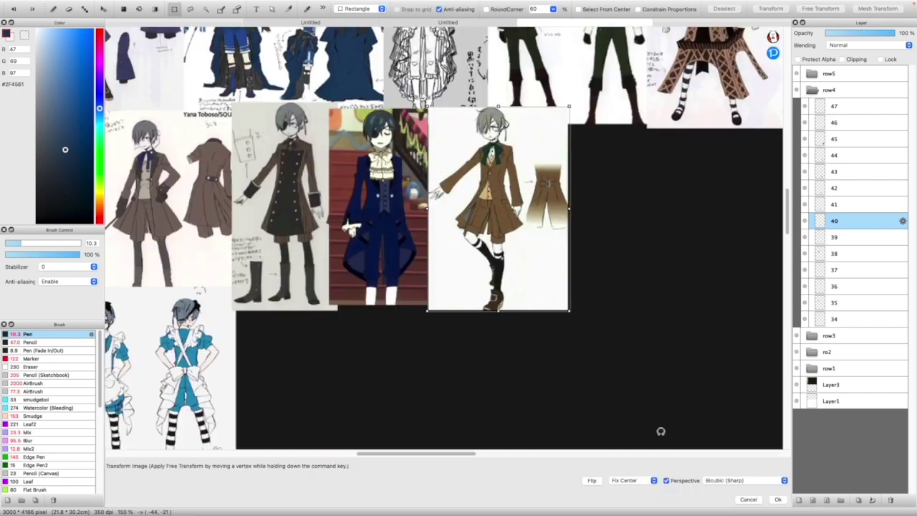
pyautogui.click(778, 499)
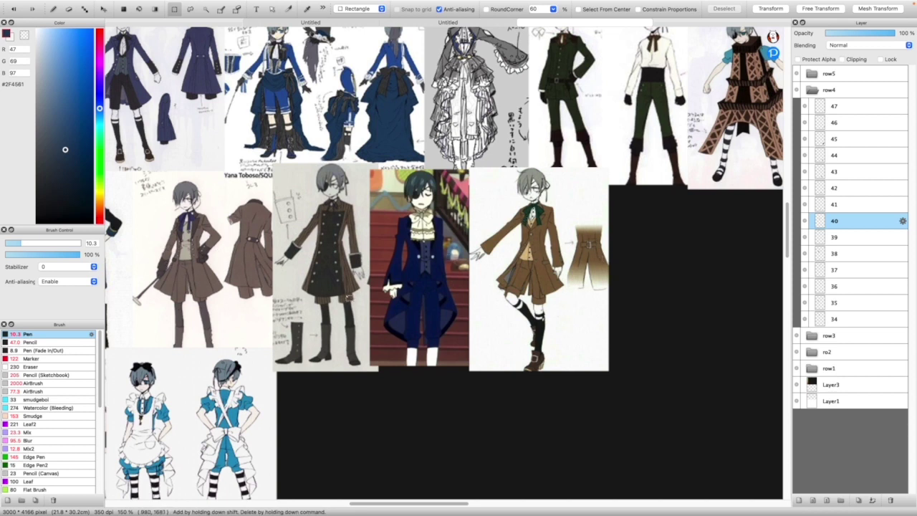
pyautogui.click(103, 9)
pyautogui.moveTo(539, 272); pyautogui.dragTo(308, 275)
# Move the green suit on layer 41 and the dark cape outfit on layer 42 side by side into the empty canvas area
pyautogui.scroll(-5, 434, 353)
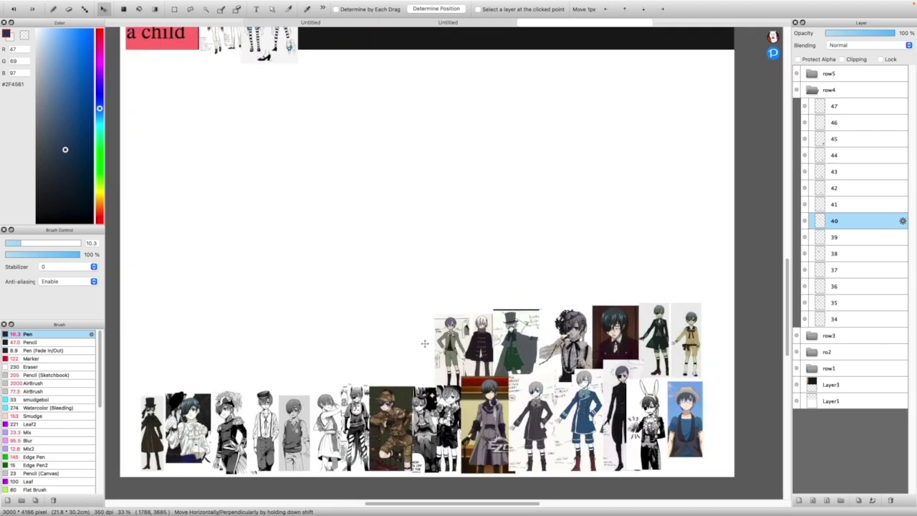
pyautogui.scroll(5, 434, 353)
pyautogui.click(860, 204)
pyautogui.moveTo(441, 317); pyautogui.dragTo(308, 244)
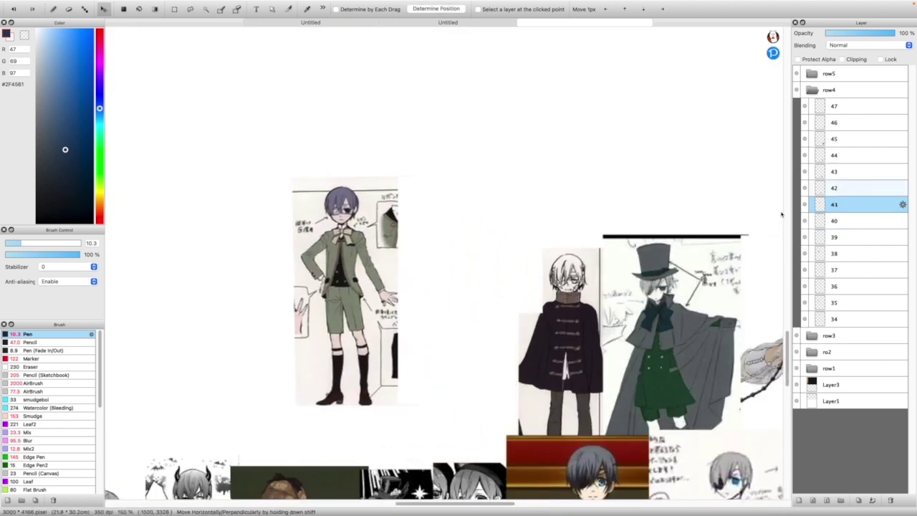
pyautogui.click(860, 188)
pyautogui.moveTo(464, 315); pyautogui.dragTo(376, 233)
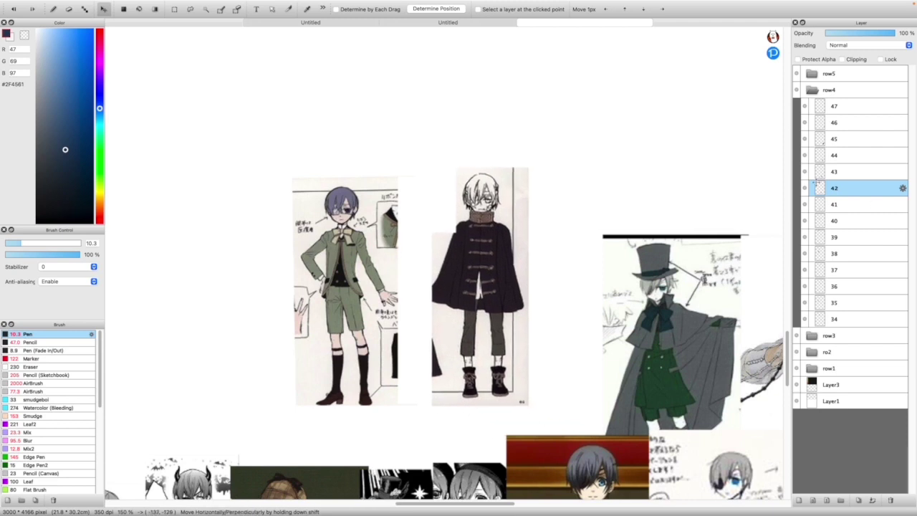
# Shift the layer 41 green suit slightly away from the cape outfit and examine it up close
pyautogui.click(860, 204)
pyautogui.scroll(3, 253, 325)
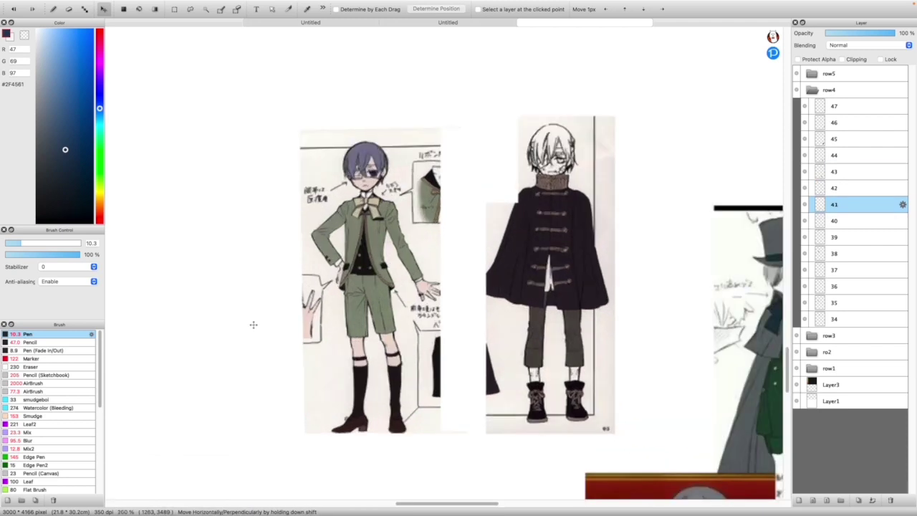
pyautogui.moveTo(440, 263); pyautogui.dragTo(392, 264)
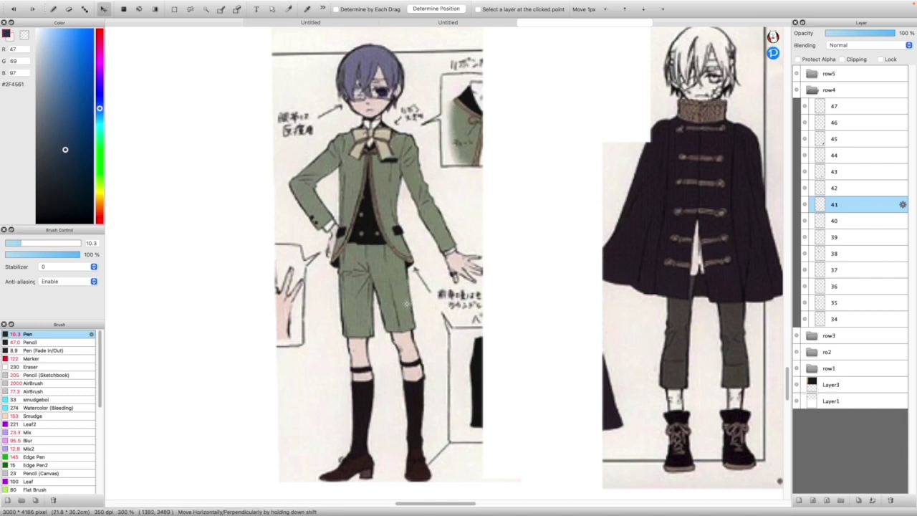
pyautogui.moveTo(409, 293); pyautogui.dragTo(401, 288)
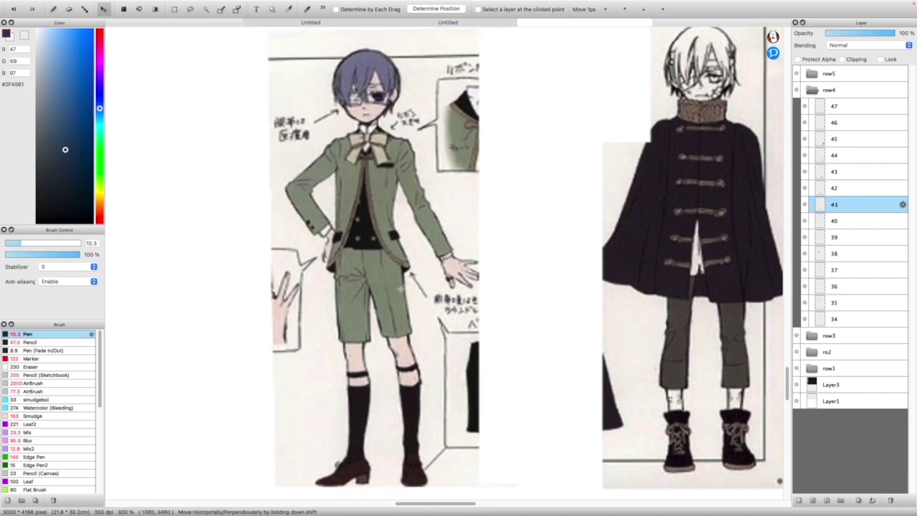
# Move the layer 41 green suit to the end of the "what a dapper little man" row and shrink it to fit
pyautogui.scroll(-8, 400, 288)
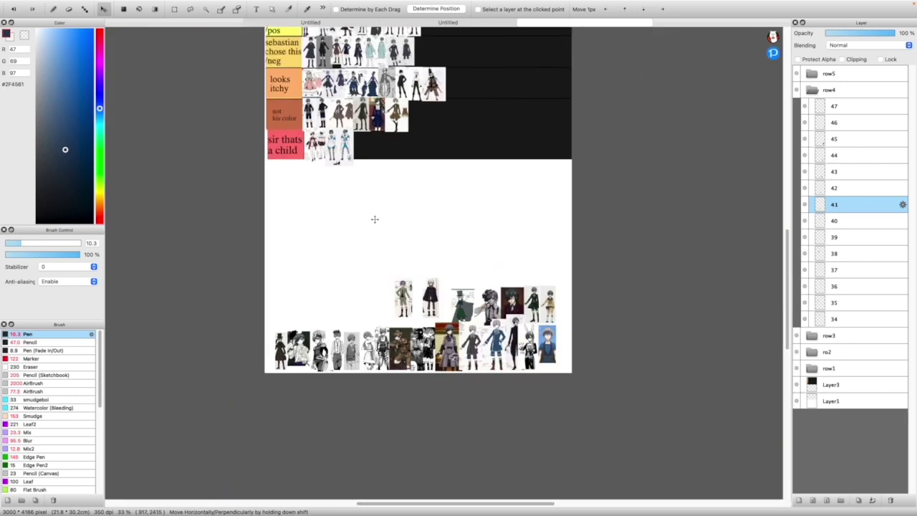
pyautogui.scroll(-2, 374, 222)
pyautogui.moveTo(414, 350); pyautogui.dragTo(393, 43)
pyautogui.scroll(10, 393, 43)
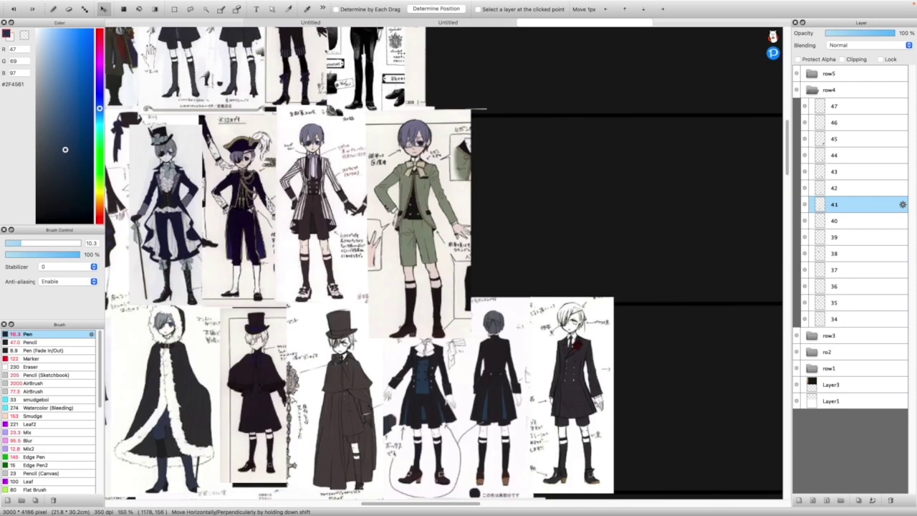
pyautogui.scroll(-1, 553, 146)
pyautogui.press('super+t')
pyautogui.moveTo(491, 83); pyautogui.dragTo(472, 94)
pyautogui.moveTo(456, 142); pyautogui.dragTo(449, 136)
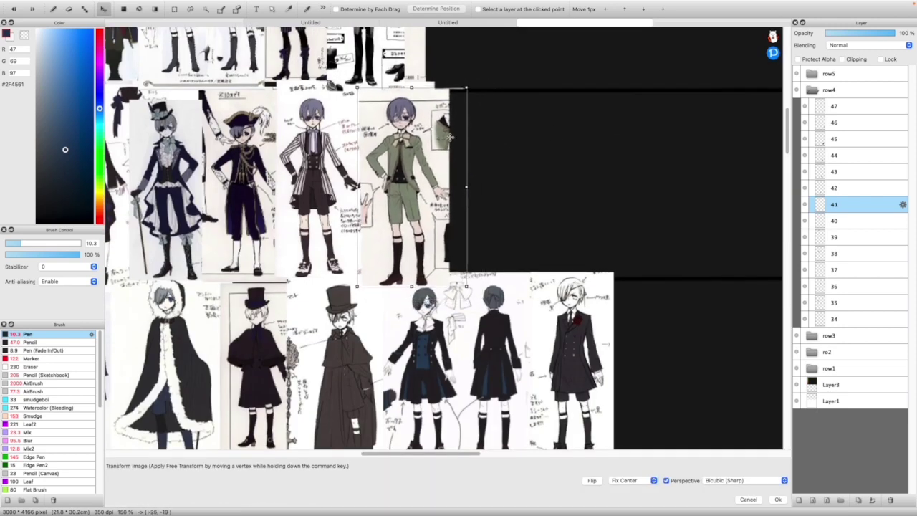
pyautogui.click(778, 499)
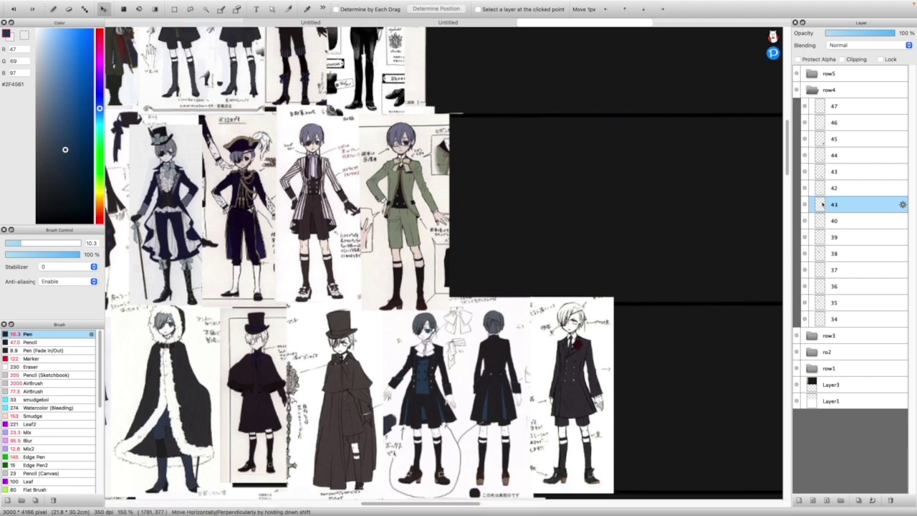
# Shift the layer 42 dark cape outfit within the empty canvas area and examine it up close
pyautogui.click(859, 187)
pyautogui.scroll(-5, 376, 272)
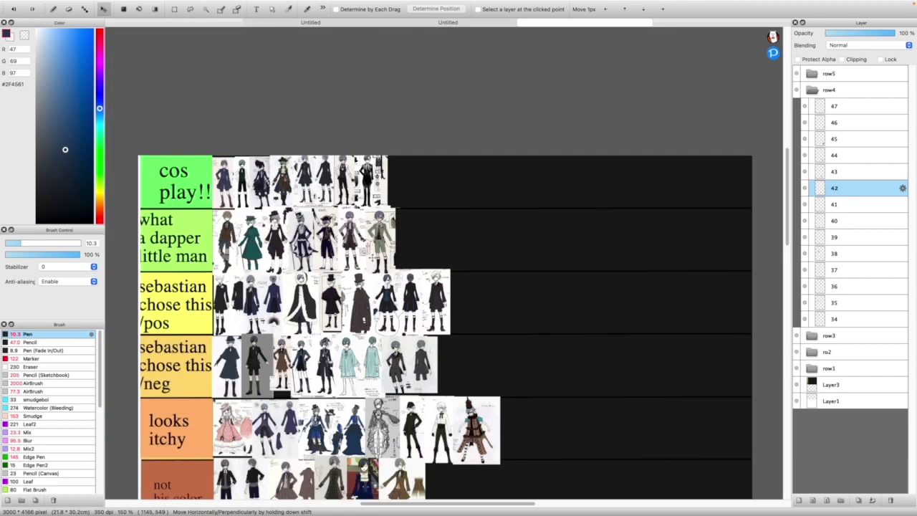
pyautogui.scroll(8, 399, 408)
pyautogui.moveTo(368, 446); pyautogui.dragTo(323, 262)
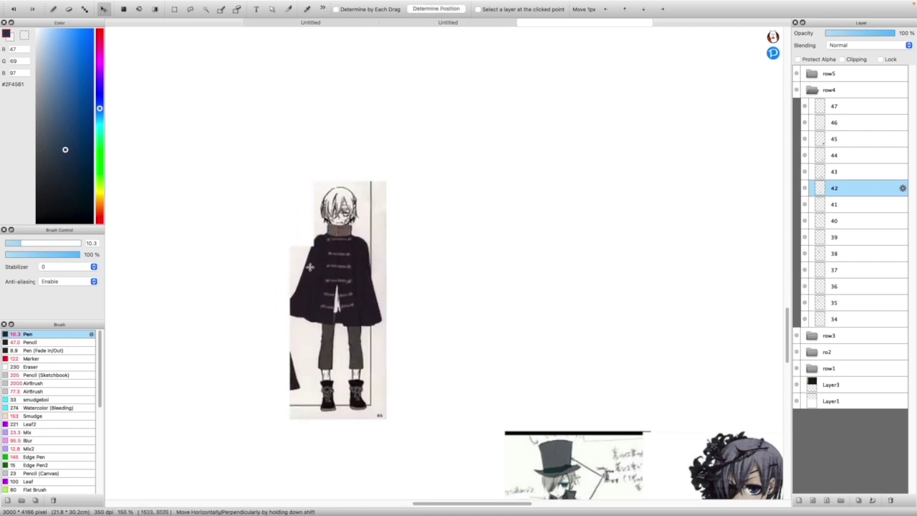
pyautogui.scroll(1, 267, 277)
pyautogui.moveTo(337, 265); pyautogui.dragTo(343, 254)
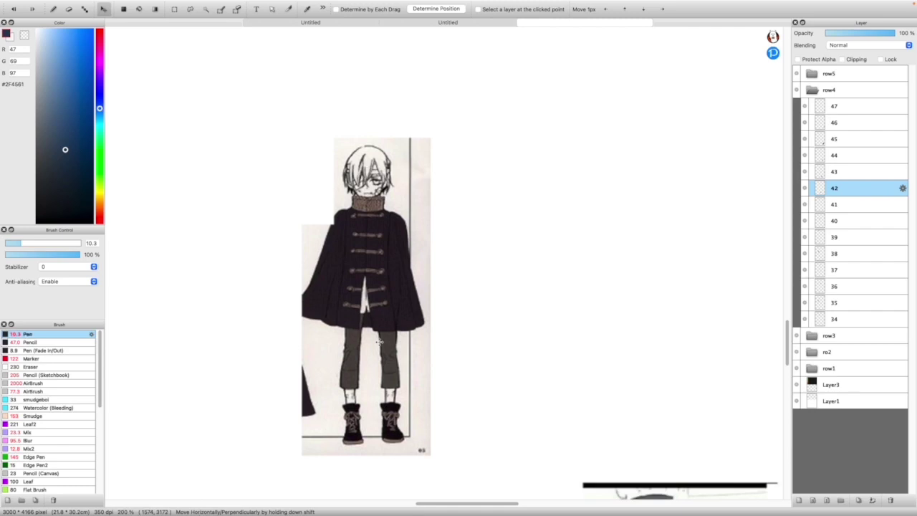
pyautogui.moveTo(365, 231); pyautogui.dragTo(371, 239)
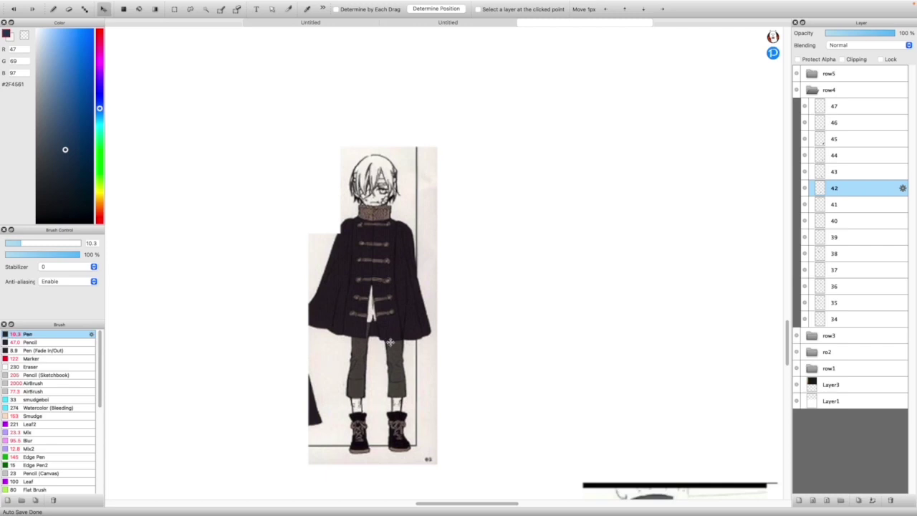
# Move the layer 42 cape outfit to the end of the "looks itchy" row and shrink it to fit
pyautogui.scroll(-5, 386, 340)
pyautogui.scroll(4, 386, 344)
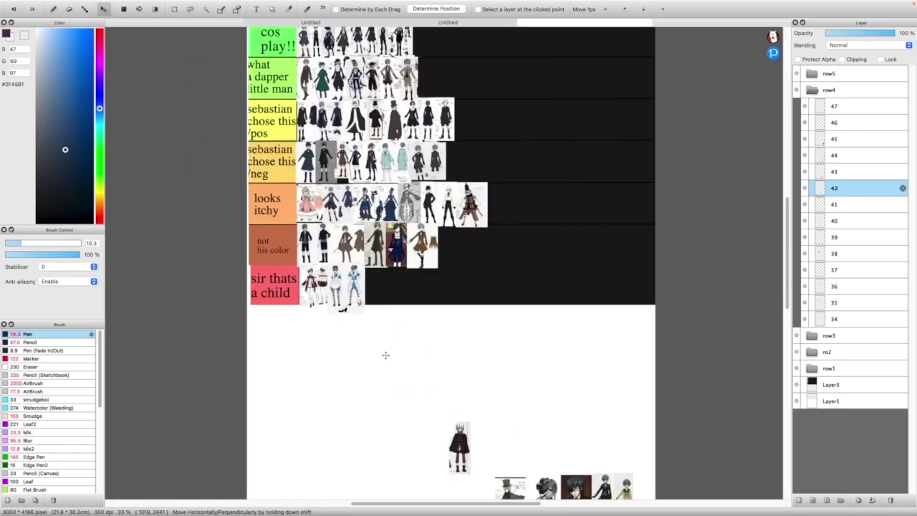
pyautogui.moveTo(458, 434); pyautogui.dragTo(484, 213)
pyautogui.moveTo(493, 179); pyautogui.dragTo(496, 173)
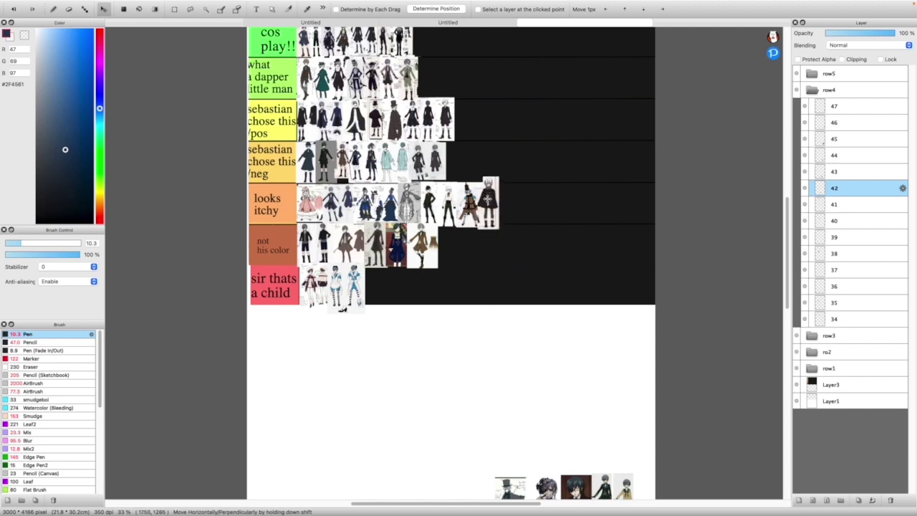
pyautogui.scroll(1, 496, 173)
pyautogui.scroll(2, 495, 173)
pyautogui.hotkey('ctrl', 't')
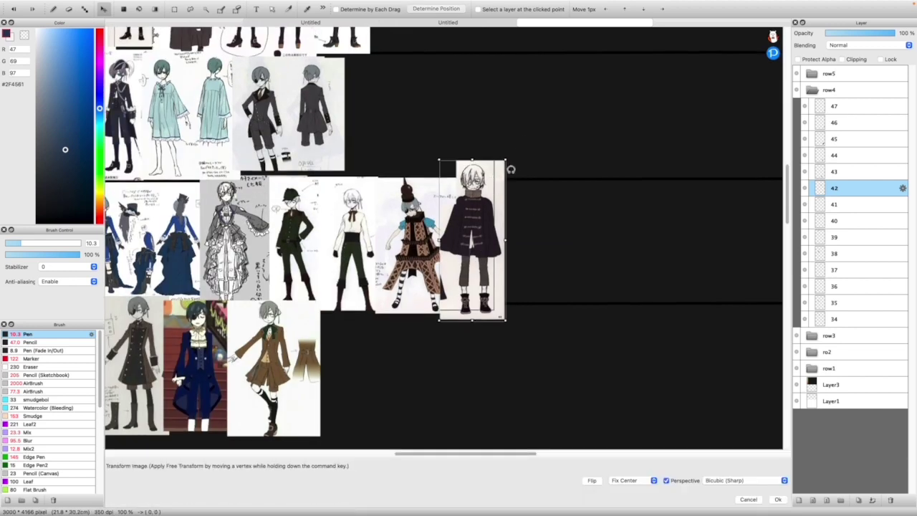
pyautogui.moveTo(505, 161); pyautogui.dragTo(502, 174)
pyautogui.click(772, 499)
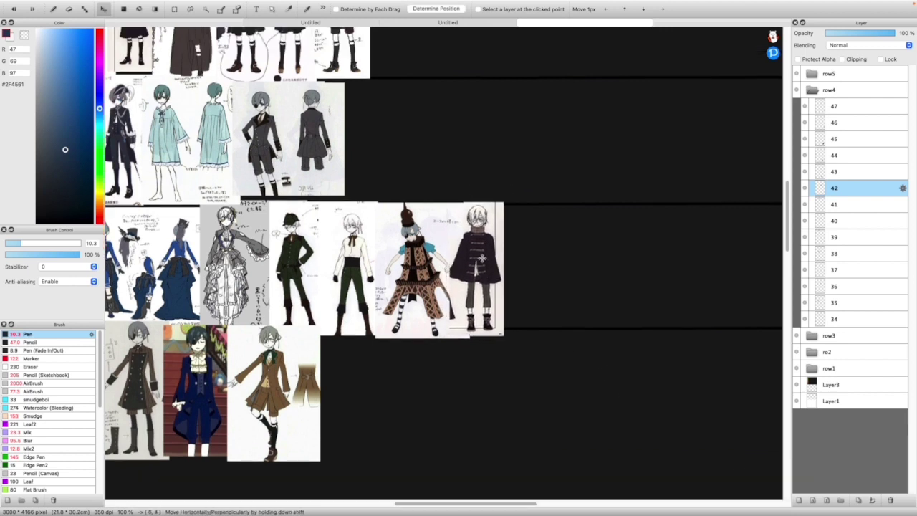
# Move the layer 43 top hat and grey cape outfit into the empty canvas area for a closer look
pyautogui.scroll(-5, 492, 287)
pyautogui.scroll(5, 527, 386)
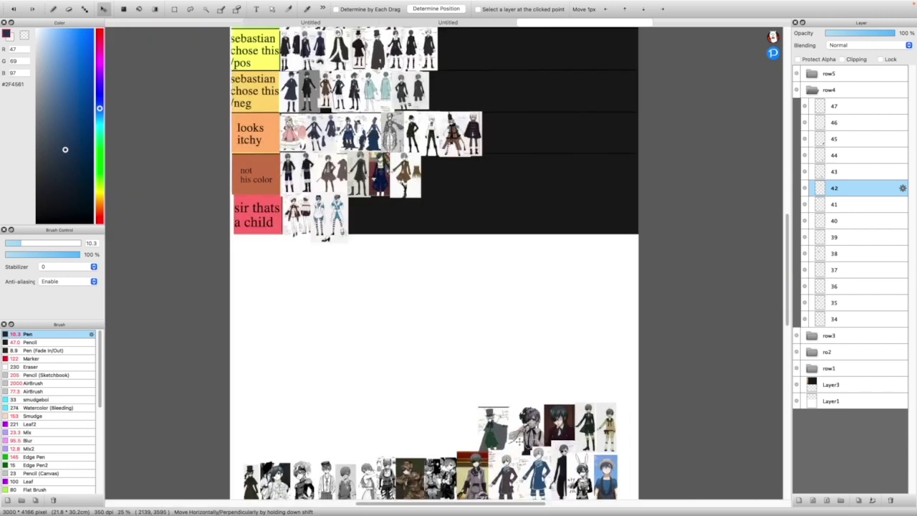
pyautogui.click(834, 171)
pyautogui.moveTo(443, 401); pyautogui.dragTo(366, 167)
pyautogui.scroll(2, 327, 114)
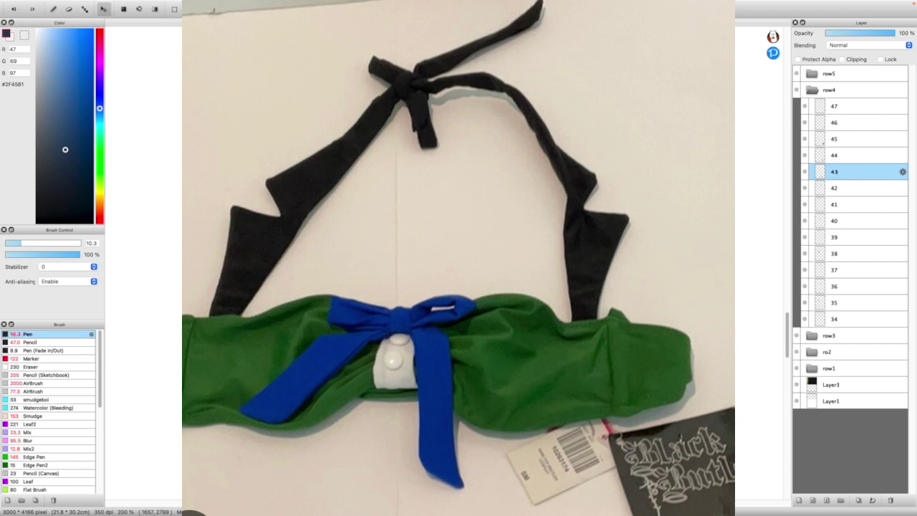
# Place the layer 43 grey cape outfit at the end of the "sir thats a child" row, shrunk slightly
pyautogui.scroll(-5, 445, 258)
pyautogui.scroll(4, 522, 214)
pyautogui.moveTo(608, 407); pyautogui.dragTo(450, 207)
pyautogui.scroll(2, 441, 179)
pyautogui.press('super+t')
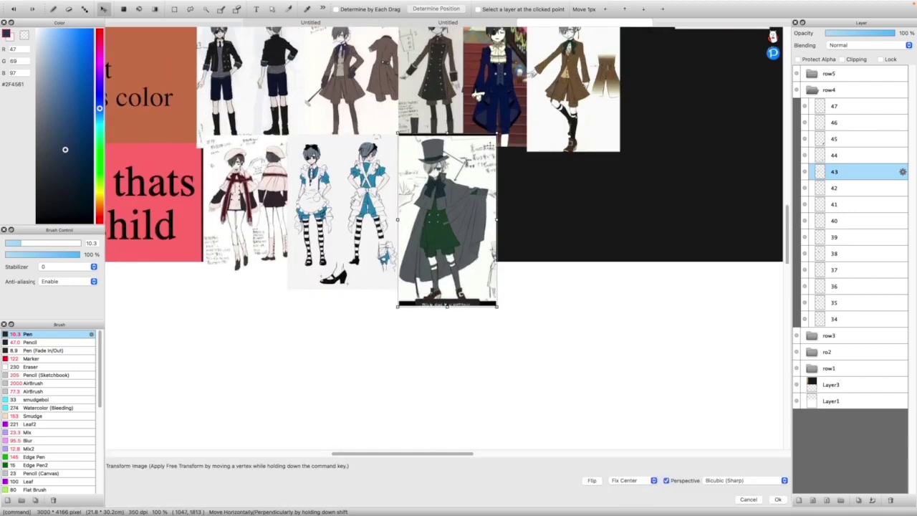
pyautogui.moveTo(470, 180); pyautogui.dragTo(462, 179)
pyautogui.click(779, 499)
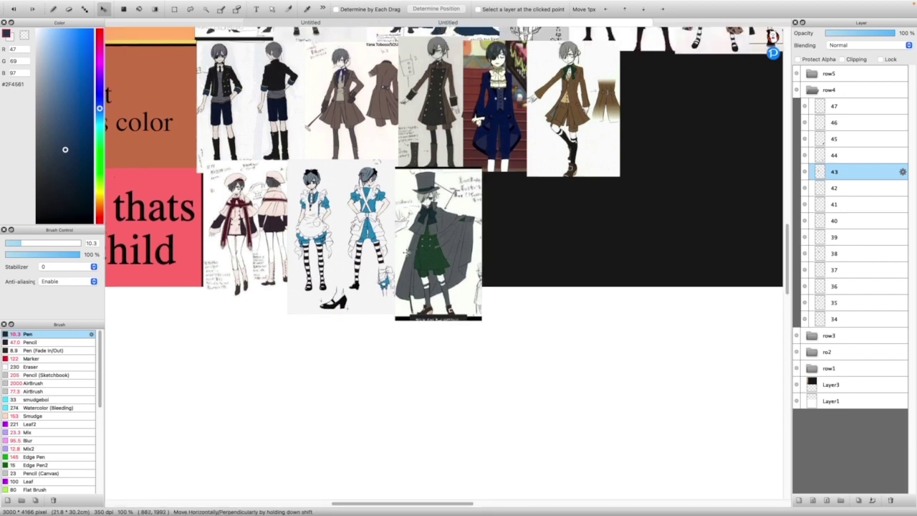
# Move the layer 44 ruffled shirt portrait into the empty canvas area and view it up close
pyautogui.scroll(-4, 406, 252)
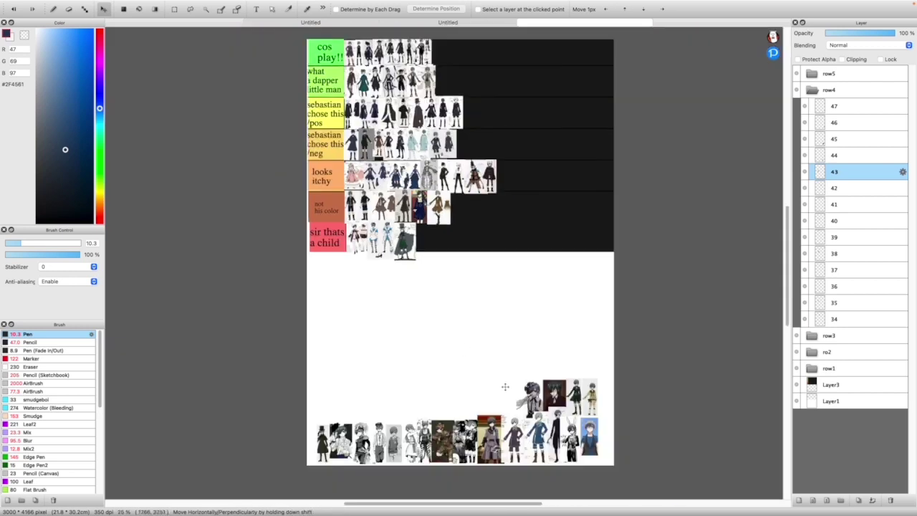
pyautogui.scroll(4, 523, 389)
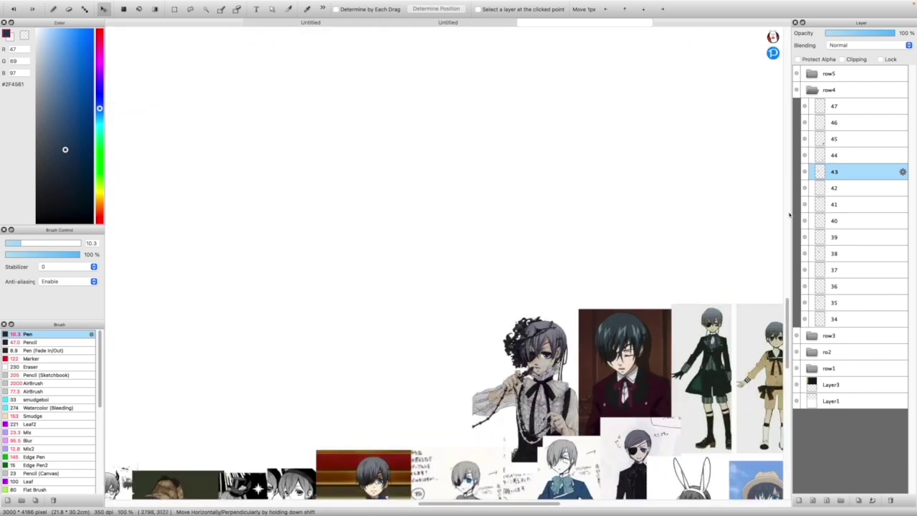
pyautogui.click(830, 154)
pyautogui.moveTo(489, 298); pyautogui.dragTo(414, 135)
pyautogui.scroll(2, 429, 185)
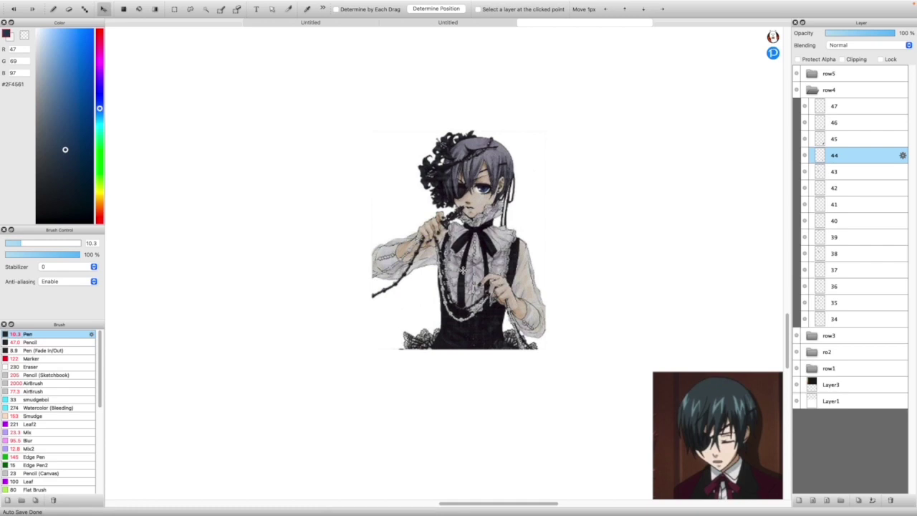
# Move the layer 44 ruffled shirt portrait to the end of the "cos play!!" row and shrink it to the row height
pyautogui.scroll(-10, 462, 269)
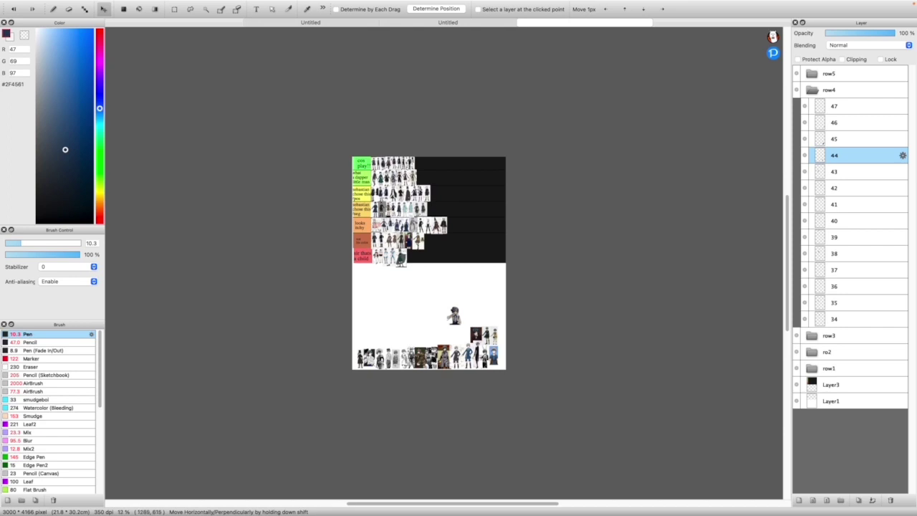
pyautogui.scroll(2, 418, 190)
pyautogui.moveTo(477, 361); pyautogui.dragTo(407, 85)
pyautogui.scroll(3, 419, 126)
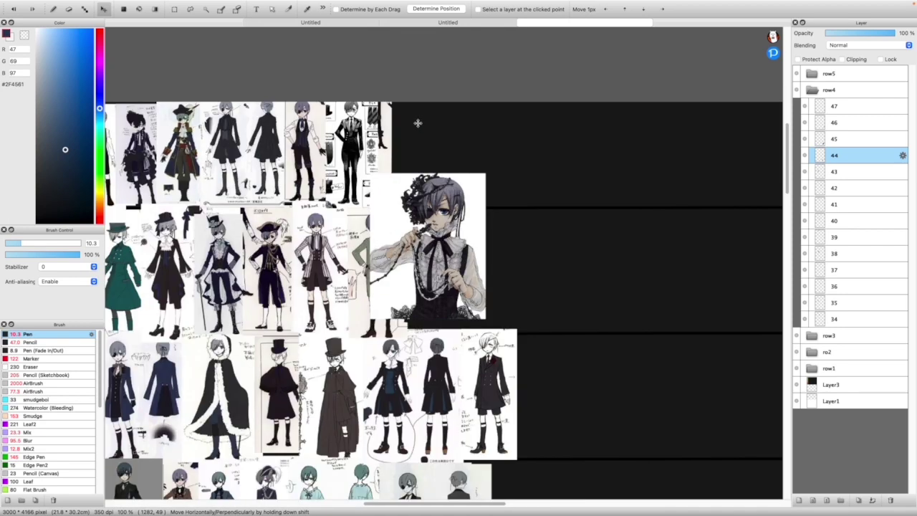
pyautogui.press('super+t')
pyautogui.moveTo(488, 148); pyautogui.dragTo(455, 94)
pyautogui.scroll(2, 438, 98)
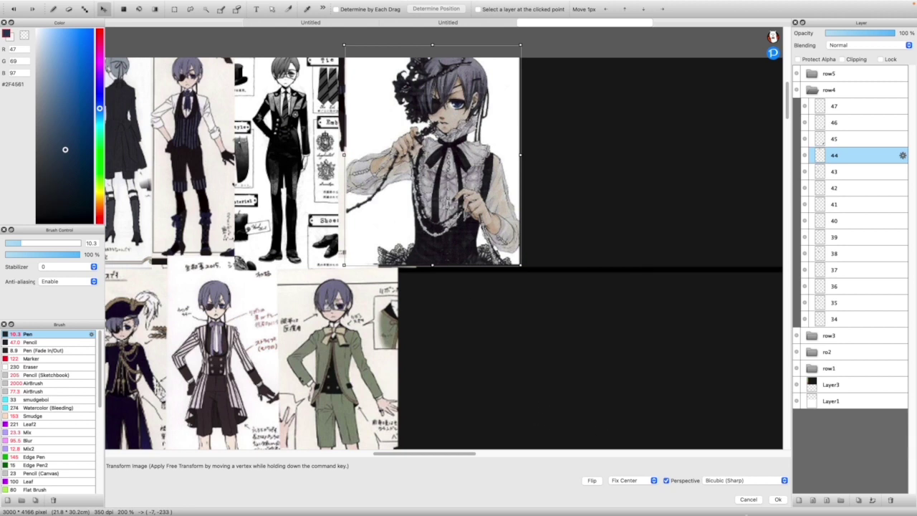
pyautogui.click(777, 499)
# Nudge the layer 44 portrait slightly to align it within the "cos play!!" row
pyautogui.scroll(1, 430, 236)
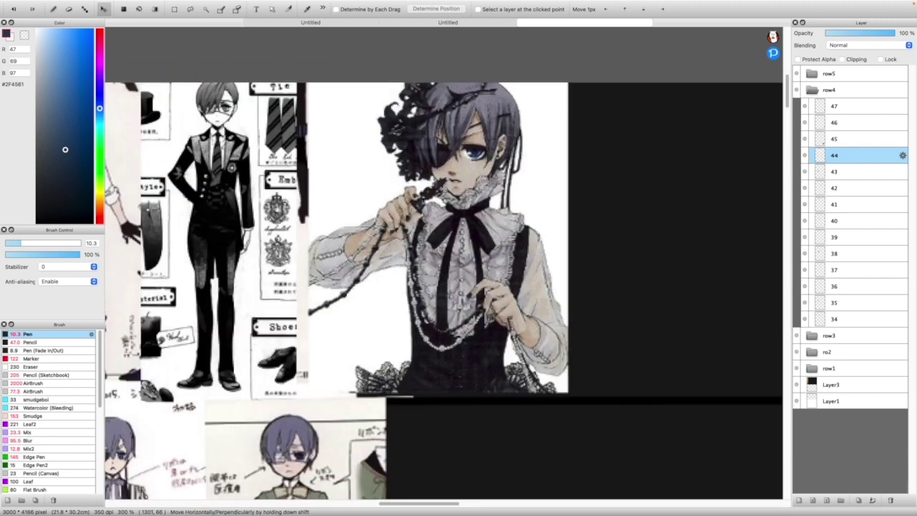
pyautogui.scroll(-1, 420, 228)
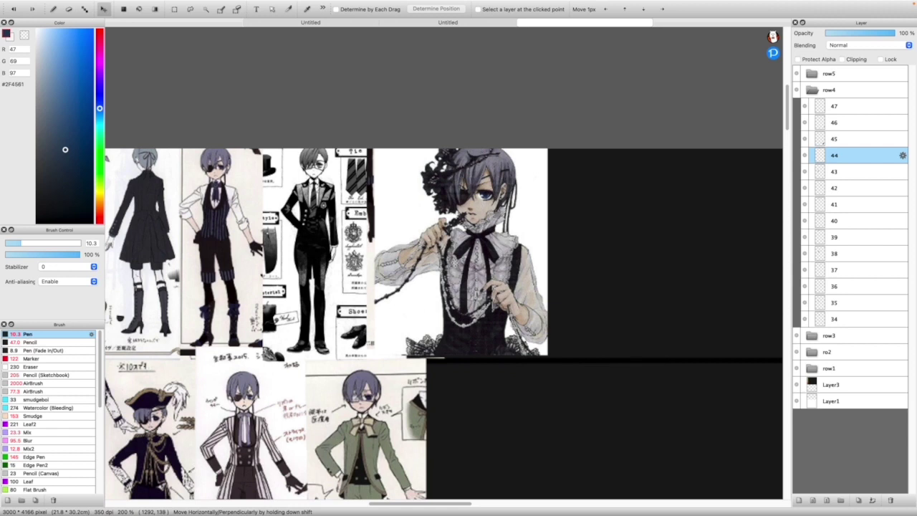
pyautogui.moveTo(457, 265); pyautogui.dragTo(459, 266)
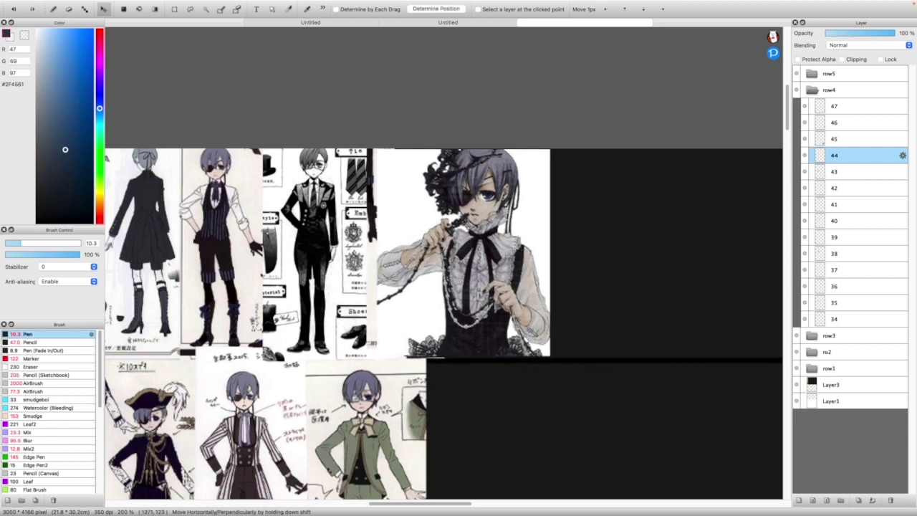
pyautogui.scroll(-1, 518, 246)
# Move the layer 45 maroon suit portrait away from the unranked images into the empty canvas area
pyautogui.click(860, 139)
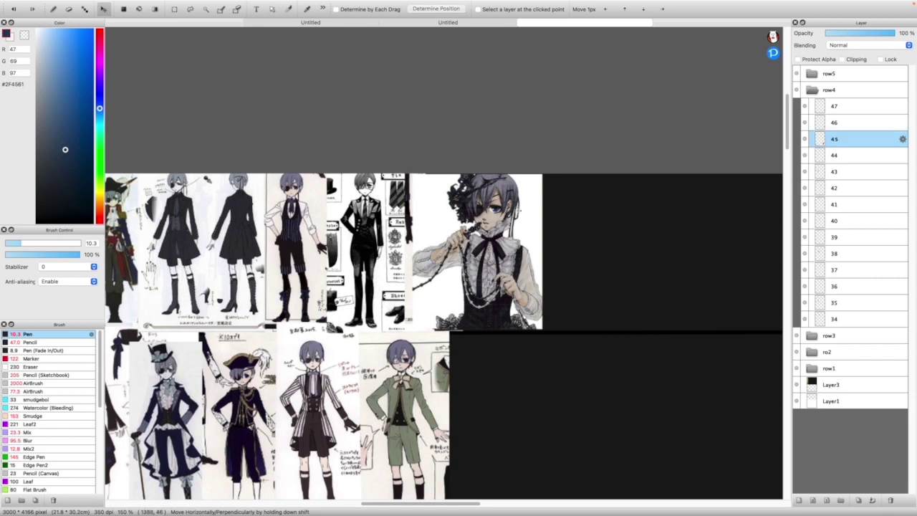
pyautogui.scroll(-2, 526, 205)
pyautogui.scroll(-1, 508, 207)
pyautogui.scroll(-1, 542, 389)
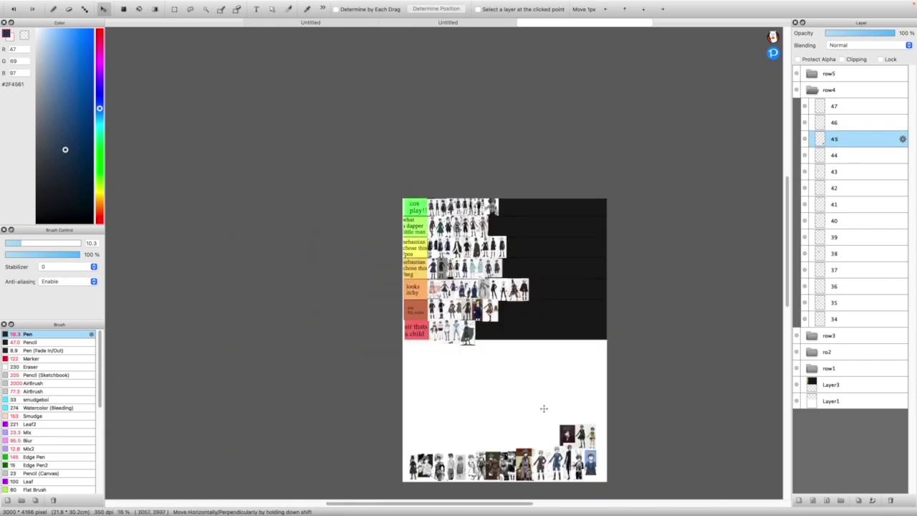
pyautogui.scroll(4, 542, 389)
pyautogui.moveTo(543, 366); pyautogui.dragTo(534, 366)
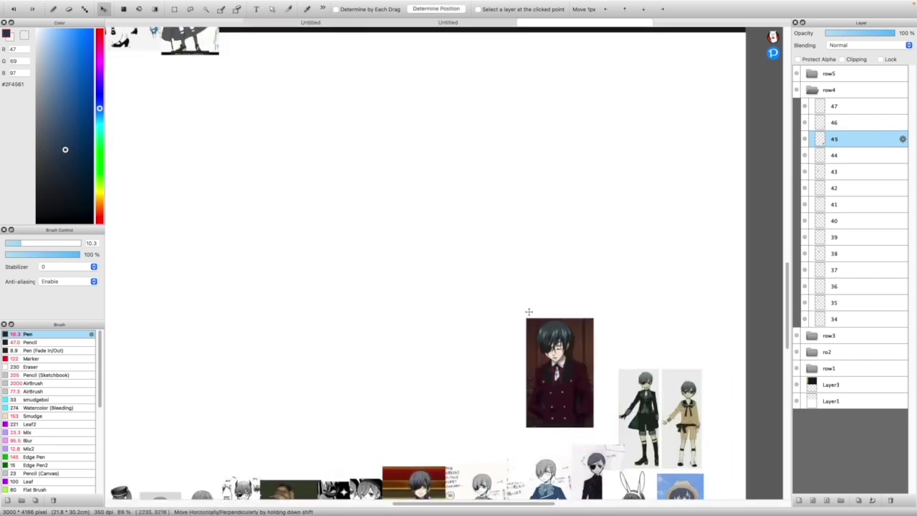
# Review the outfits placed in the upper tier rows and examine the layer 45 maroon suit up close
pyautogui.scroll(-3, 539, 358)
pyautogui.scroll(2, 501, 115)
pyautogui.scroll(4, 491, 115)
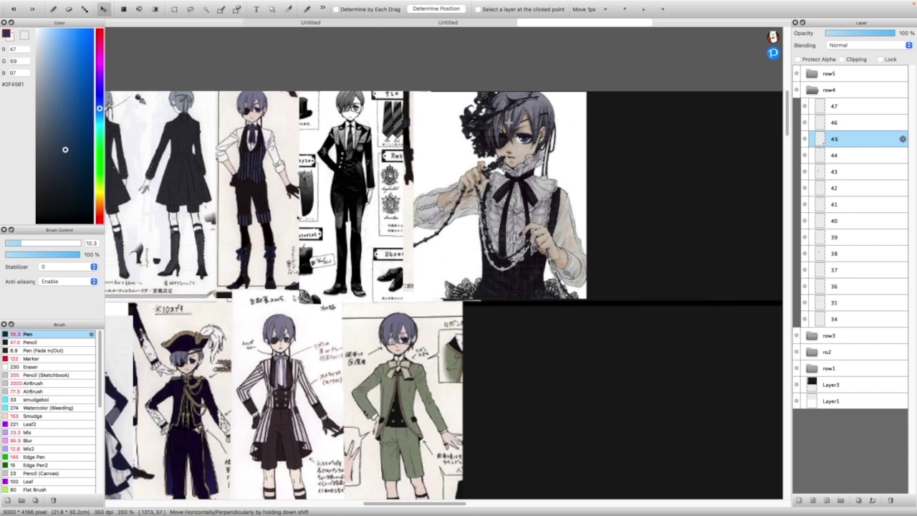
pyautogui.scroll(-3, 506, 125)
pyautogui.scroll(3, 494, 132)
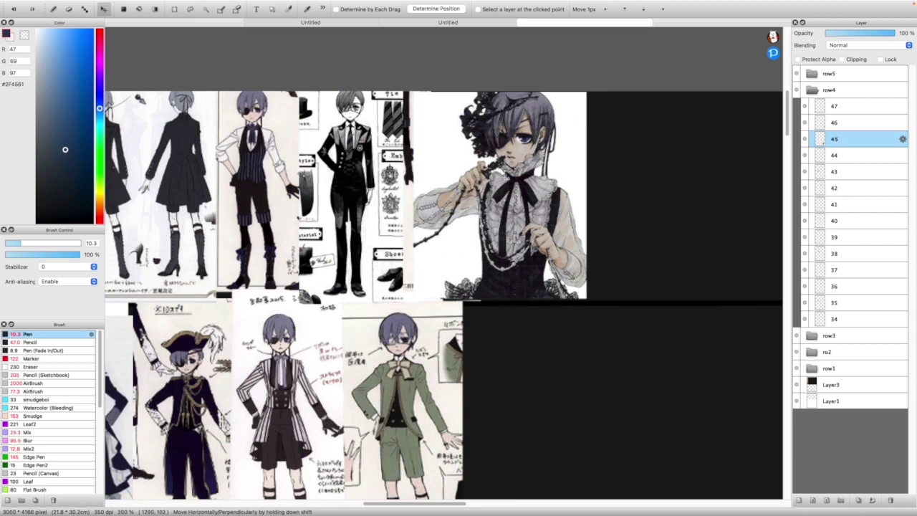
pyautogui.scroll(-3, 525, 176)
pyautogui.scroll(2, 525, 176)
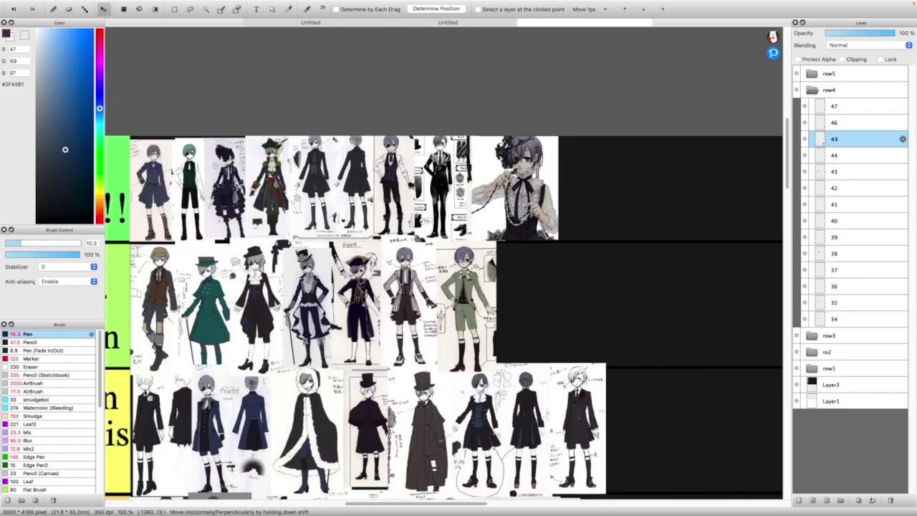
pyautogui.scroll(-4, 497, 169)
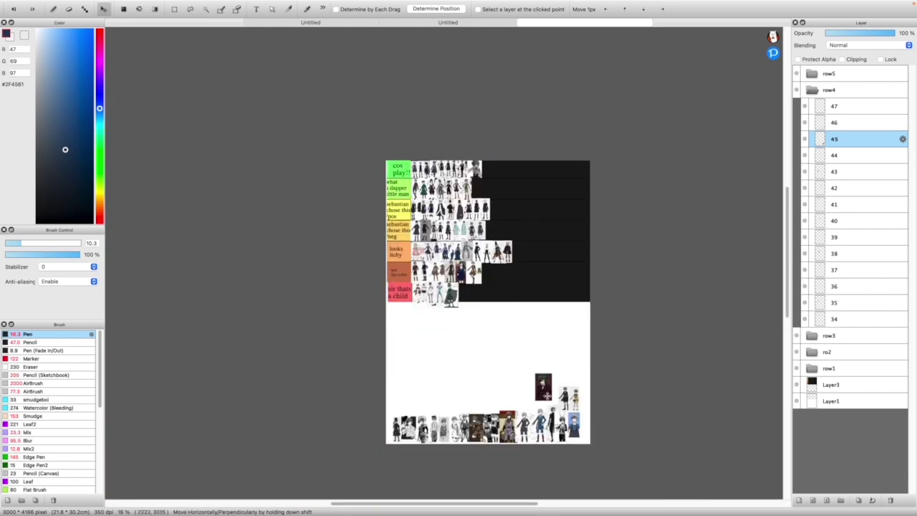
pyautogui.scroll(3, 546, 393)
pyautogui.scroll(3, 537, 351)
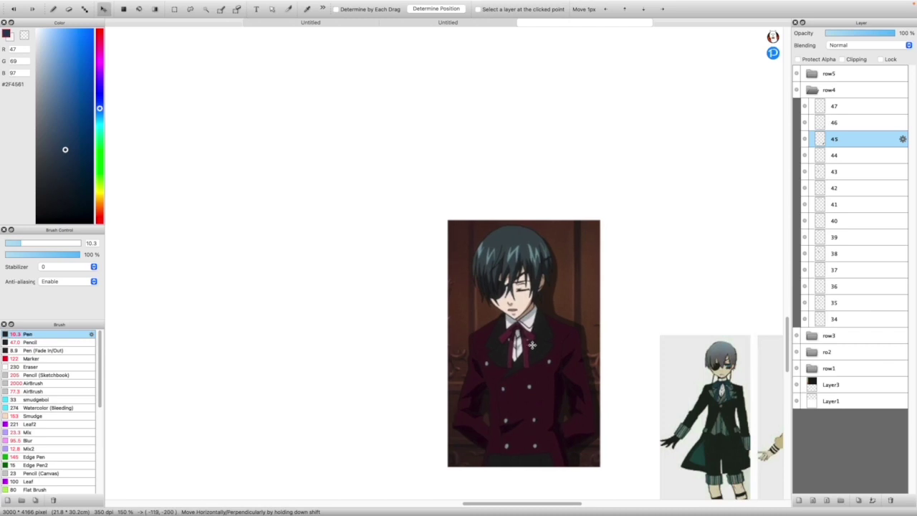
pyautogui.scroll(2, 505, 187)
pyautogui.scroll(3, 506, 187)
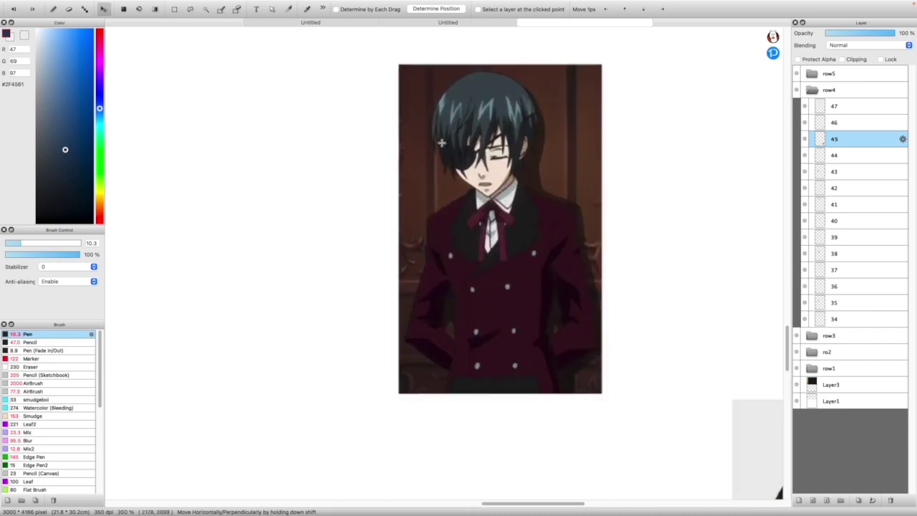
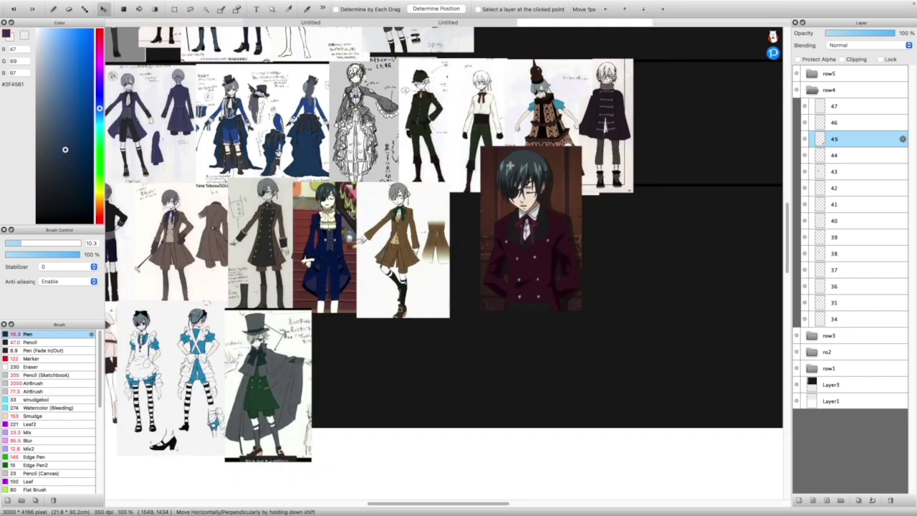
# Shrink the layer 45 maroon suit portrait and fit it at the end of the "not his color" row
pyautogui.press('super+t')
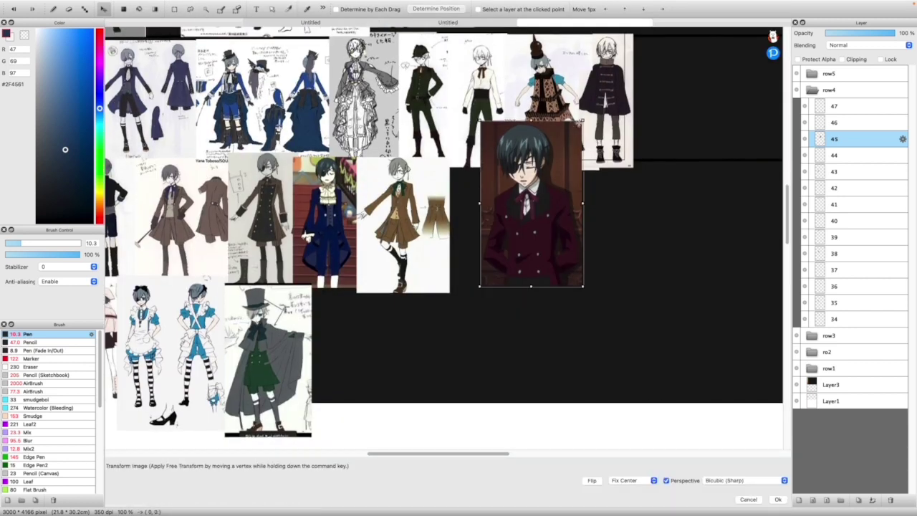
pyautogui.moveTo(577, 124); pyautogui.dragTo(573, 132)
pyautogui.moveTo(553, 173); pyautogui.dragTo(505, 193)
pyautogui.moveTo(535, 151); pyautogui.dragTo(528, 155)
pyautogui.click(778, 500)
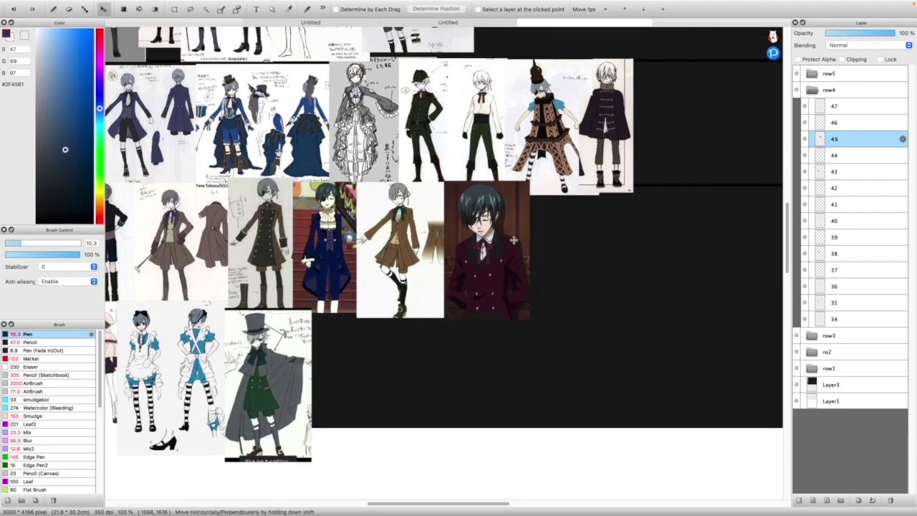
pyautogui.scroll(1, 412, 235)
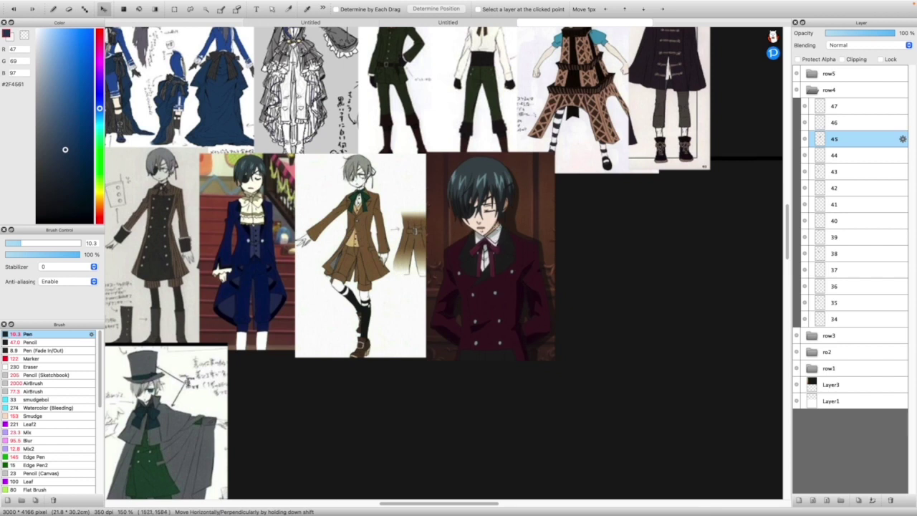
# Move the layer 46 black suit portrait away from the unranked images into the empty canvas area and examine it up close
pyautogui.click(870, 123)
pyautogui.scroll(-4, 516, 193)
pyautogui.scroll(1, 516, 195)
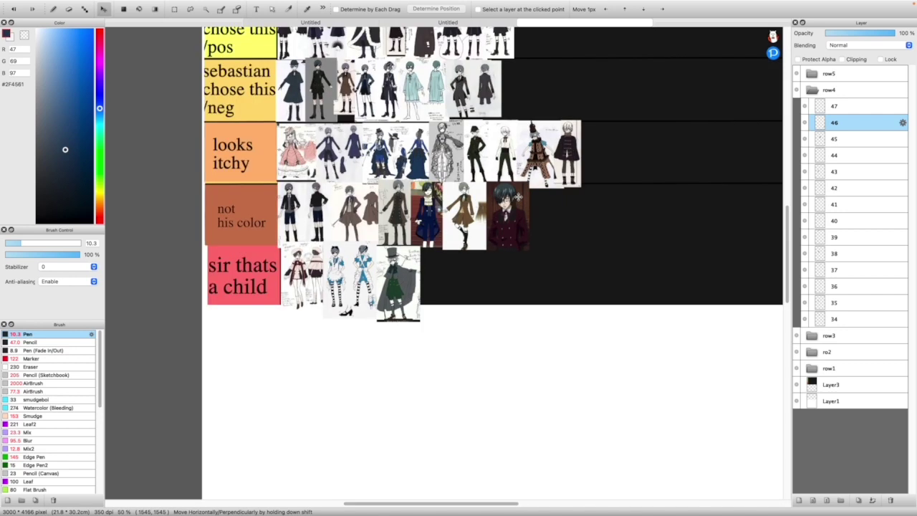
pyautogui.scroll(-2, 519, 196)
pyautogui.scroll(4, 620, 358)
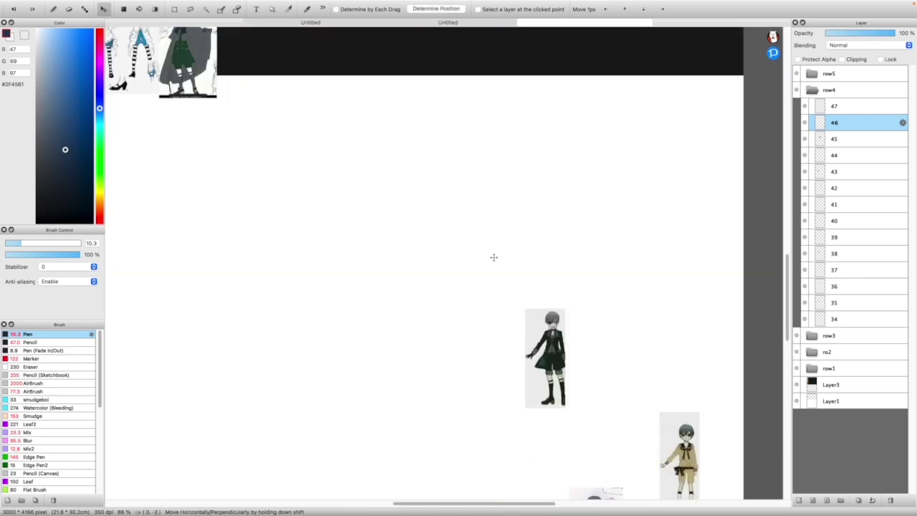
pyautogui.moveTo(505, 278); pyautogui.dragTo(419, 161)
pyautogui.scroll(1, 475, 224)
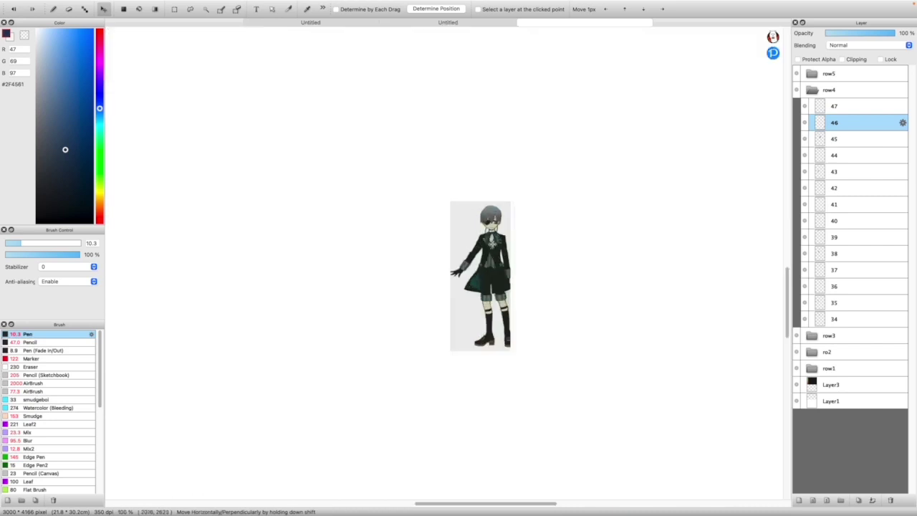
pyautogui.scroll(4, 501, 255)
pyautogui.scroll(-1, 512, 264)
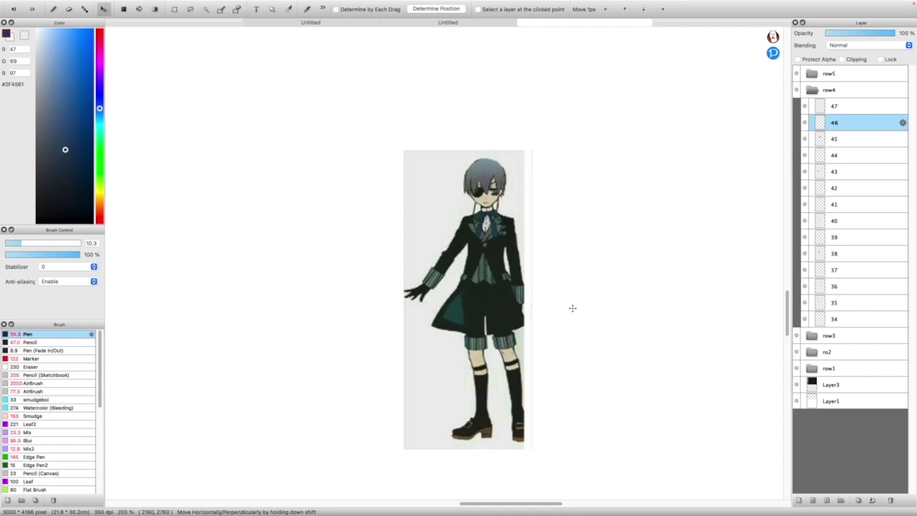
pyautogui.scroll(-6, 573, 308)
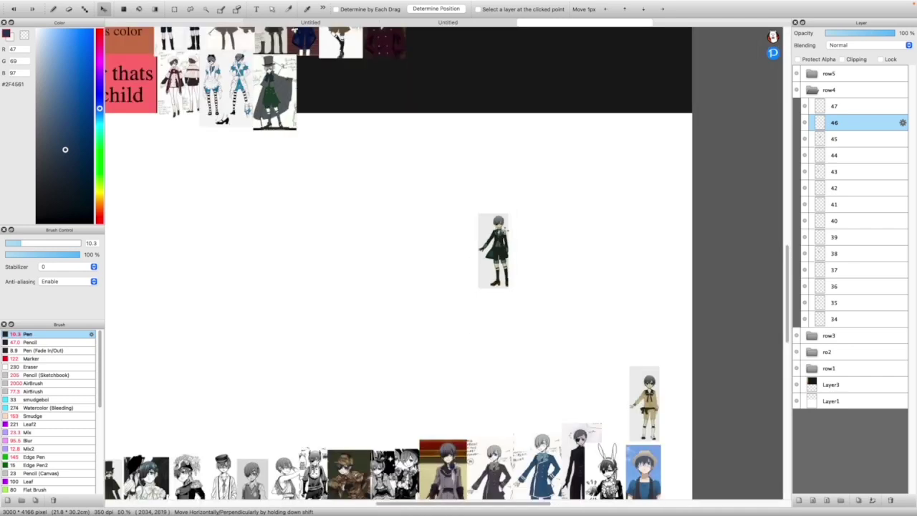
# Place the layer 46 black suit portrait beside the layer 47 tan sailor outfit and compare the two up close
pyautogui.moveTo(521, 278); pyautogui.dragTo(596, 379)
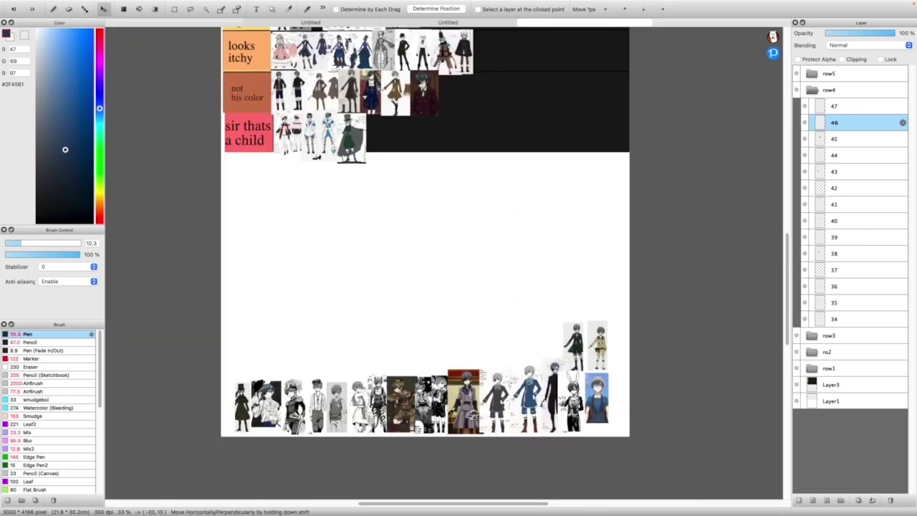
pyautogui.scroll(4, 601, 355)
pyautogui.scroll(1, 600, 347)
pyautogui.moveTo(480, 333); pyautogui.dragTo(489, 324)
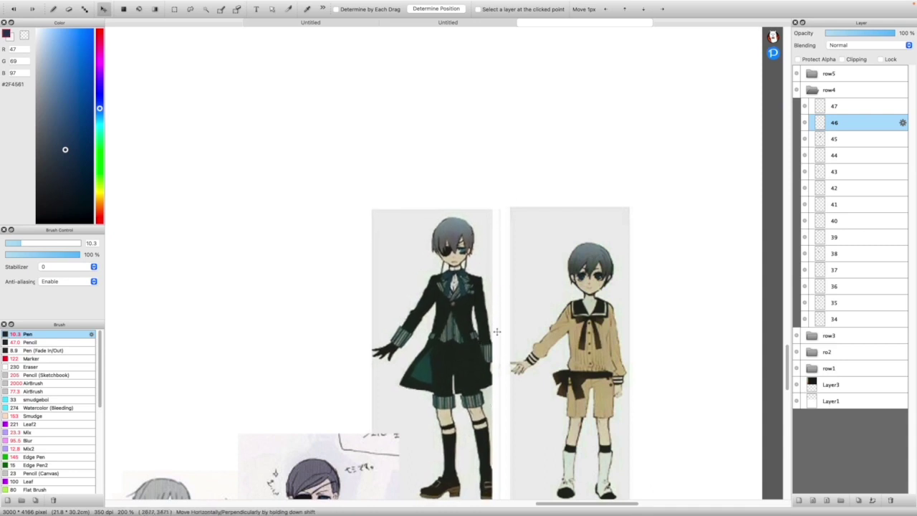
pyautogui.scroll(-1, 495, 327)
pyautogui.scroll(1, 511, 375)
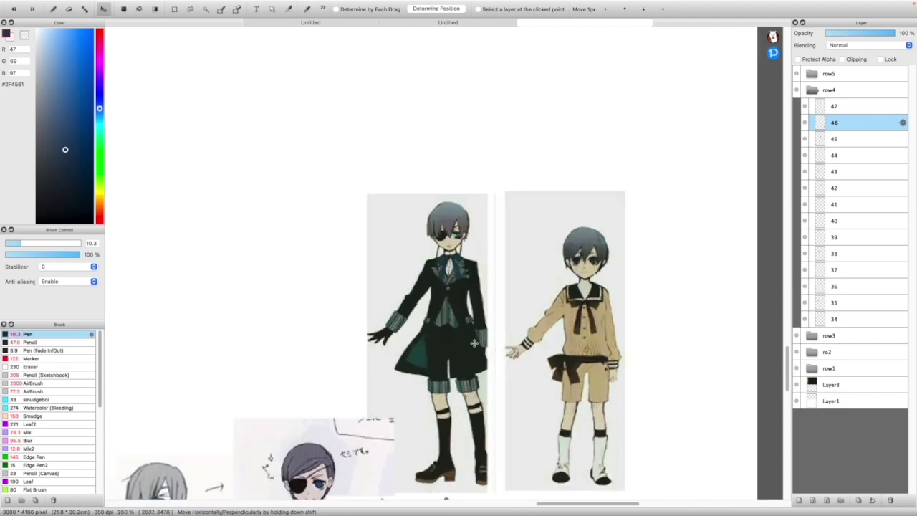
pyautogui.scroll(-1, 479, 347)
pyautogui.scroll(-1, 478, 347)
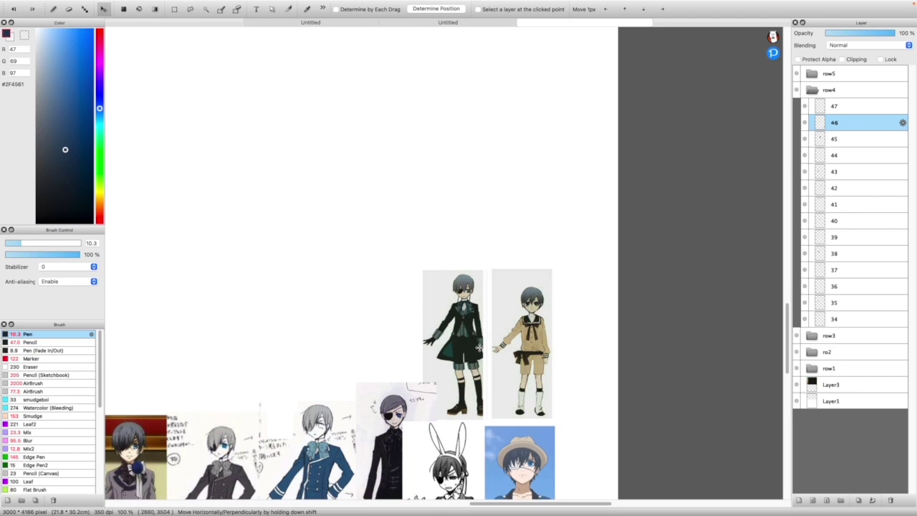
# Pull the layer 46 portrait up and away from the sailor outfit and inspect its details
pyautogui.moveTo(478, 347); pyautogui.dragTo(443, 271)
pyautogui.scroll(-1, 442, 271)
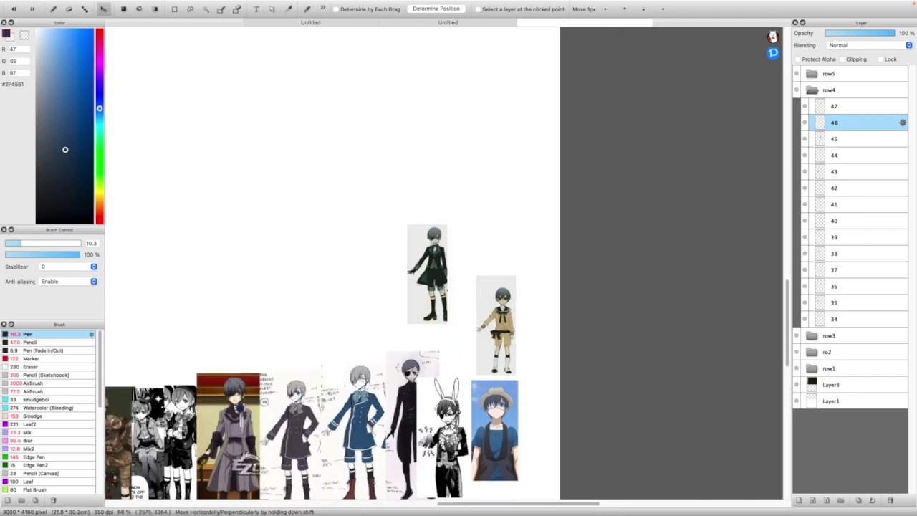
pyautogui.scroll(-1, 443, 287)
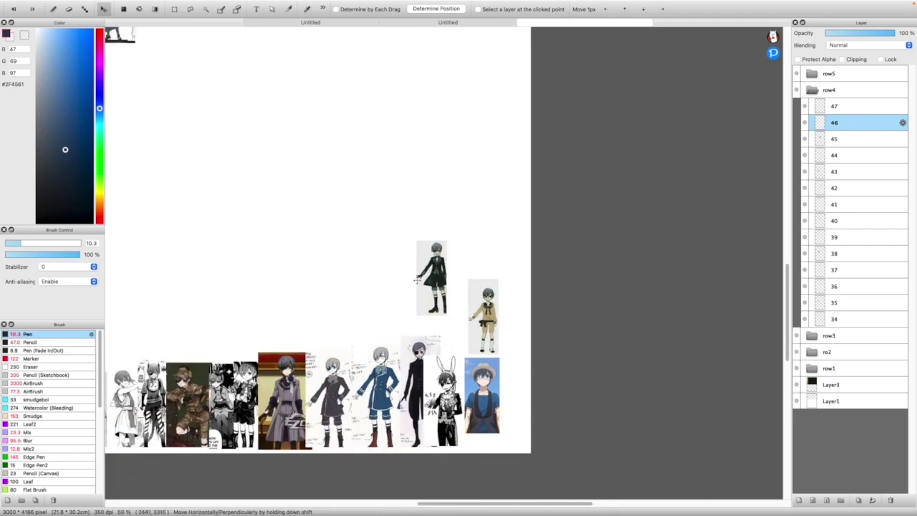
pyautogui.scroll(1, 418, 278)
pyautogui.scroll(1, 420, 276)
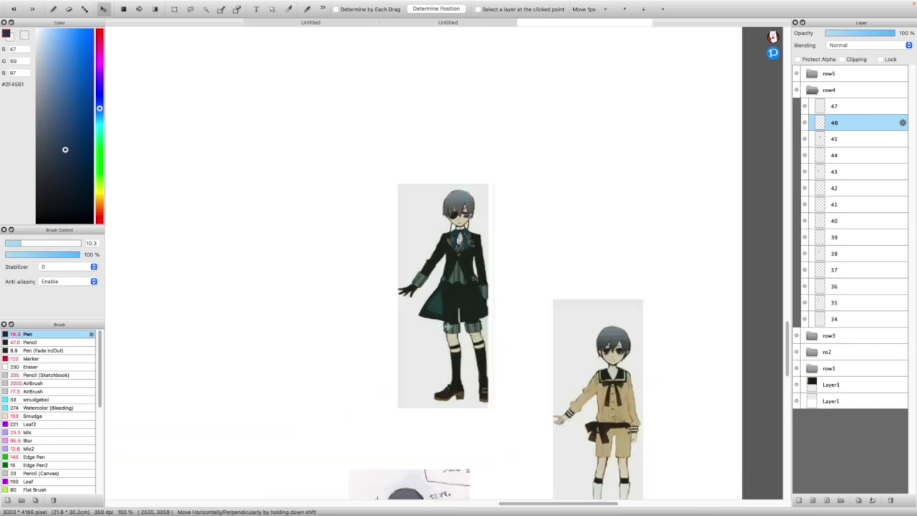
# Move the layer 46 black suit portrait to the end of the "what a dapper little man" row
pyautogui.scroll(-6, 549, 327)
pyautogui.scroll(3, 549, 326)
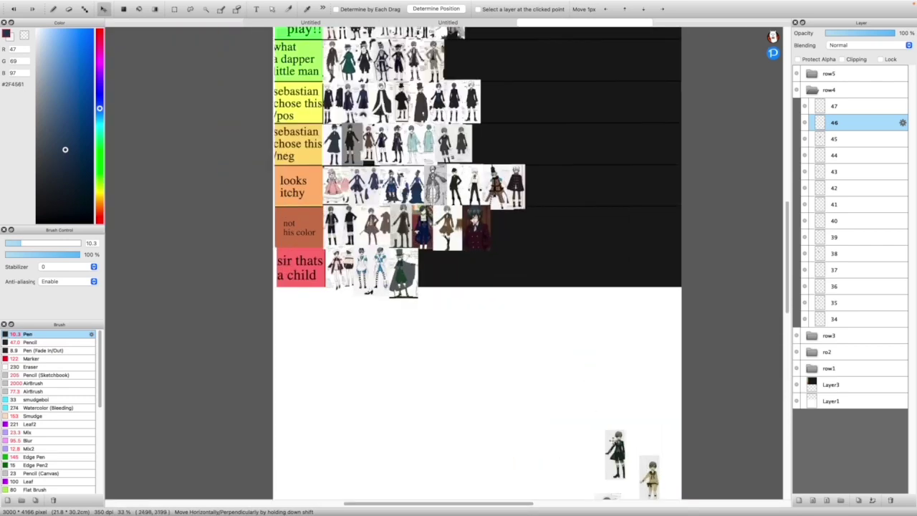
pyautogui.moveTo(613, 439); pyautogui.dragTo(527, 131)
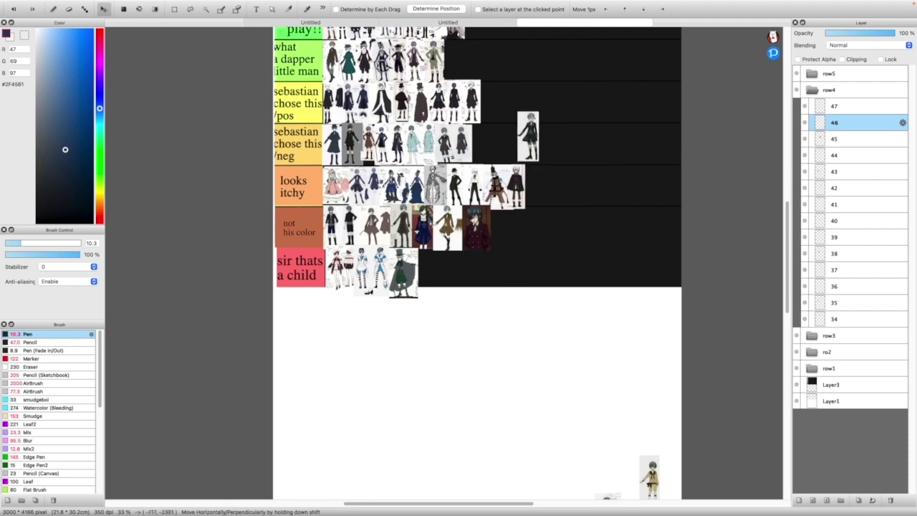
pyautogui.scroll(2, 542, 104)
pyautogui.moveTo(533, 181); pyautogui.dragTo(465, 130)
pyautogui.scroll(-4, 525, 207)
pyautogui.scroll(1, 524, 205)
pyautogui.scroll(3, 464, 130)
pyautogui.scroll(2, 462, 113)
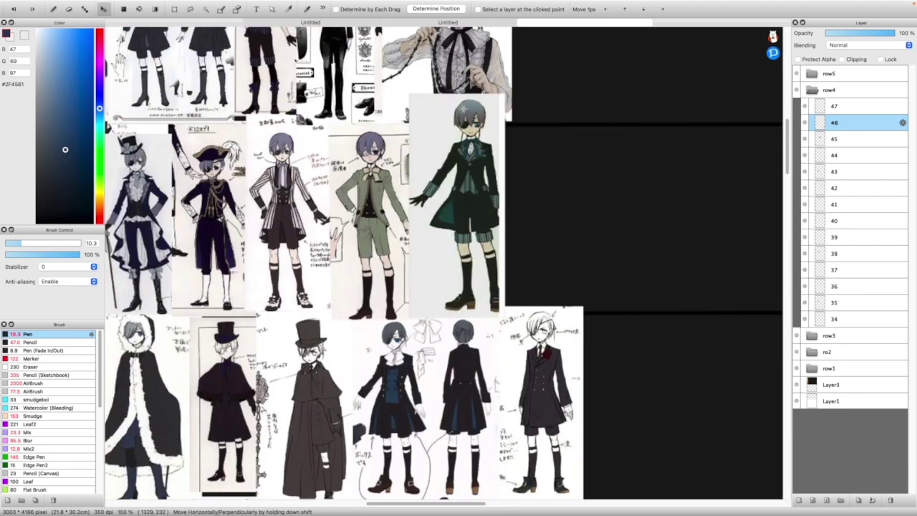
# Shrink the layer 46 portrait slightly so it fits within the "what a dapper little man" row beside the green suit
pyautogui.press('super+t')
pyautogui.moveTo(504, 69); pyautogui.dragTo(505, 91)
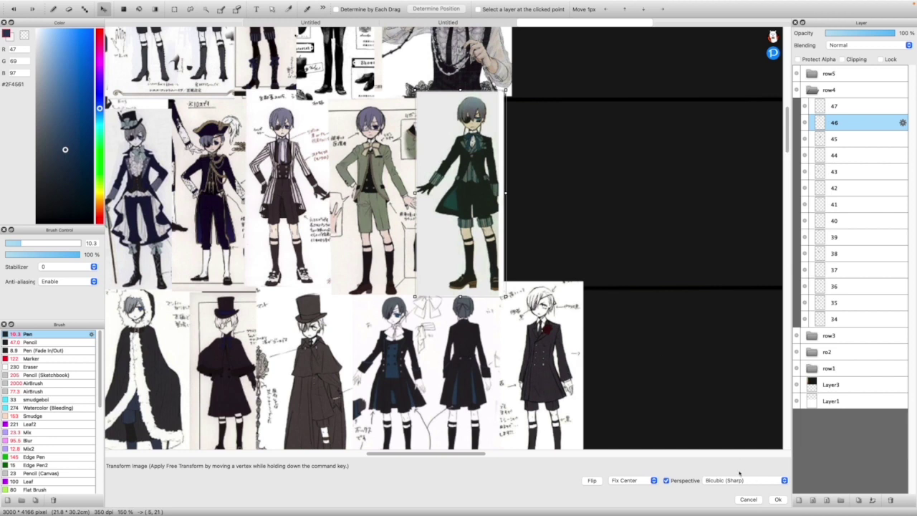
pyautogui.click(777, 500)
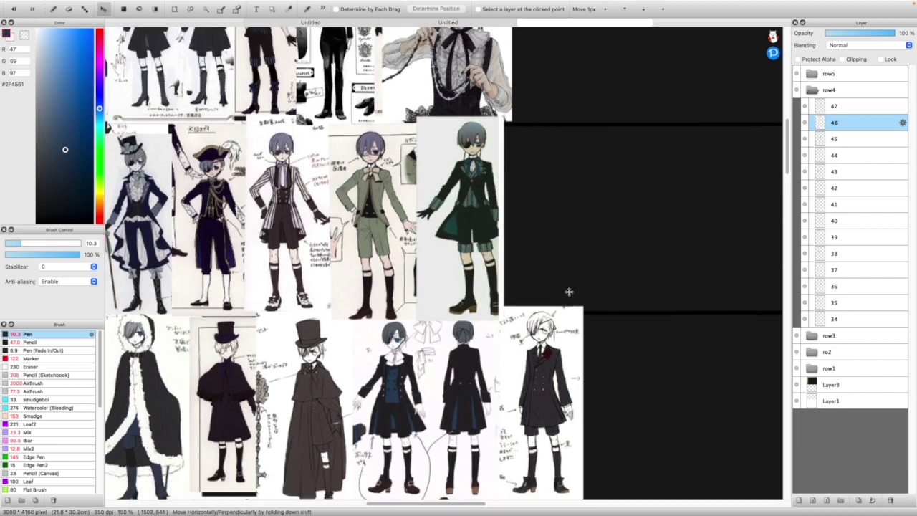
pyautogui.scroll(-2, 570, 305)
pyautogui.scroll(1, 569, 306)
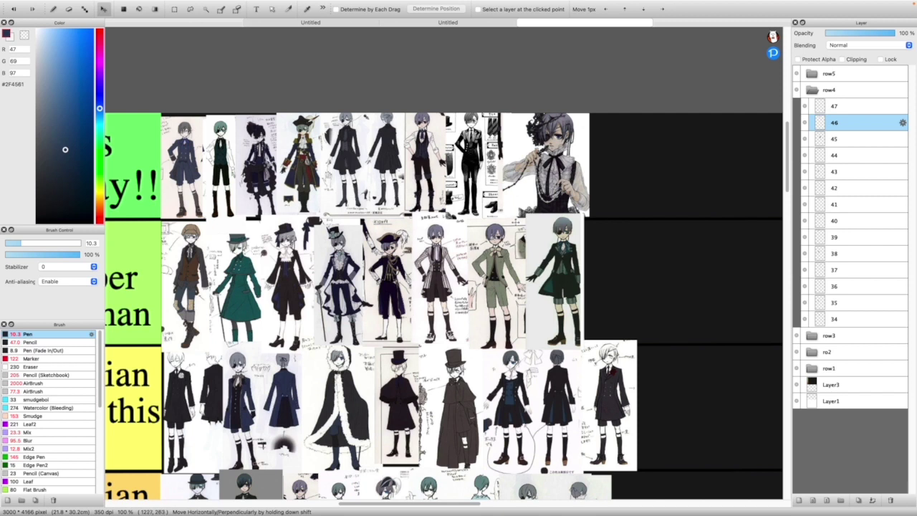
pyautogui.scroll(2, 544, 265)
# Move the layer 47 tan sailor outfit portrait away from the unranked images into the empty canvas area
pyautogui.scroll(-10, 493, 213)
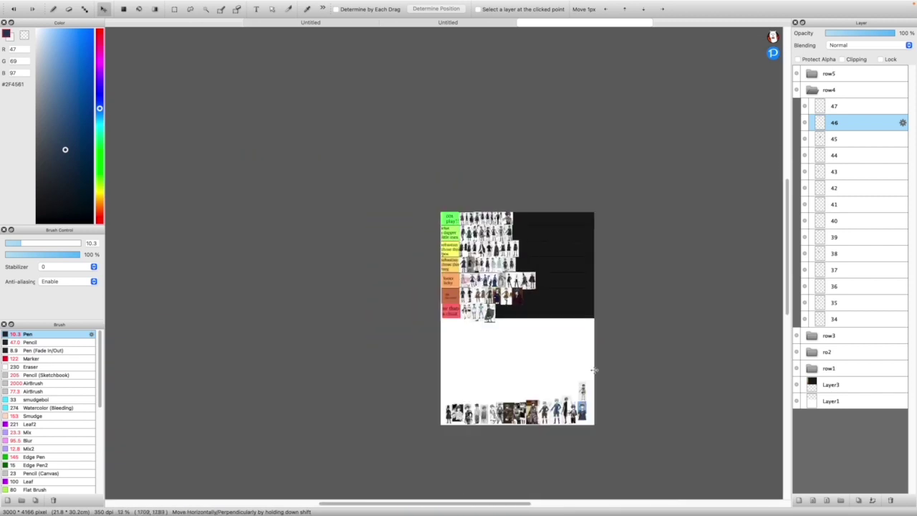
pyautogui.scroll(3, 580, 380)
pyautogui.scroll(8, 605, 417)
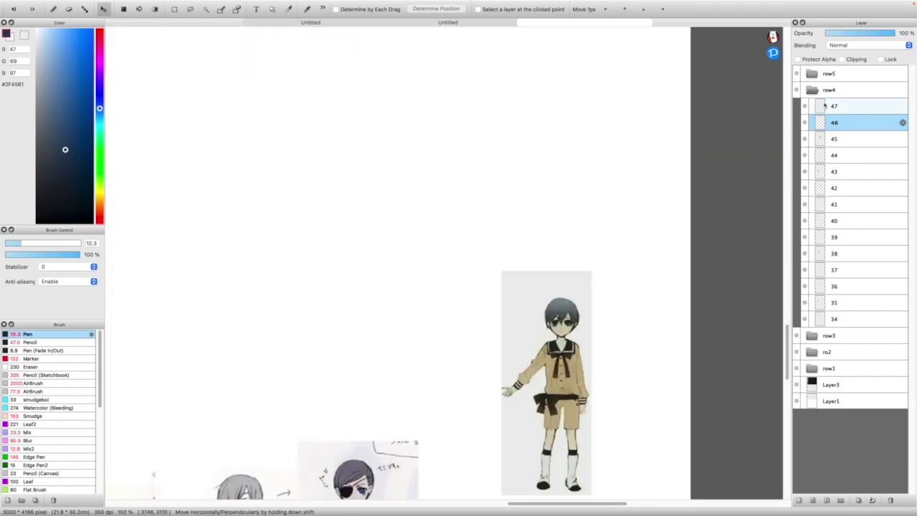
pyautogui.click(834, 106)
pyautogui.moveTo(489, 332); pyautogui.dragTo(273, 143)
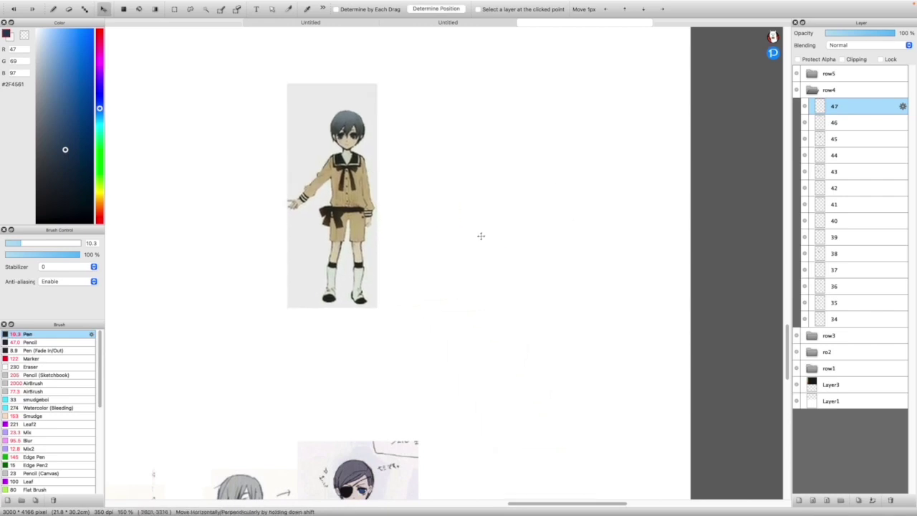
pyautogui.scroll(-2, 397, 176)
pyautogui.scroll(2, 397, 176)
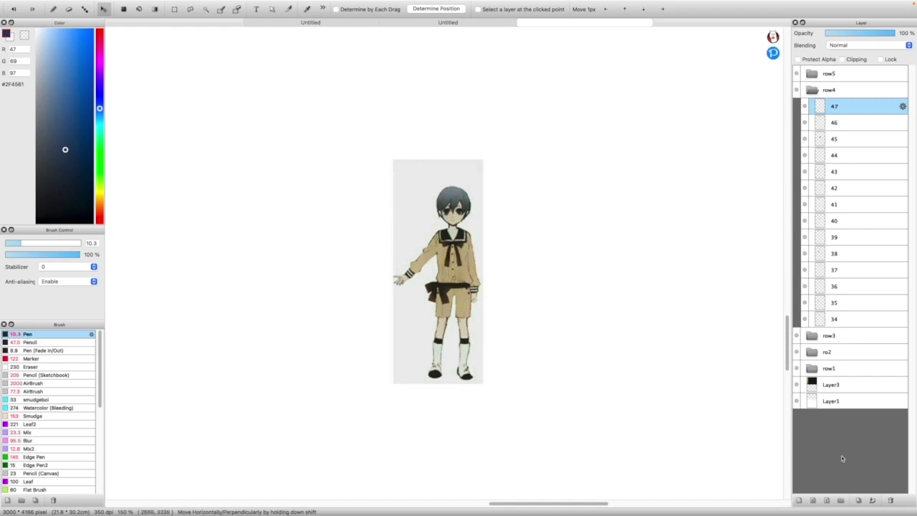
# Duplicate layer 47, flip the copy, and position it beside the original so that the outstretched hands meet
pyautogui.click(859, 501)
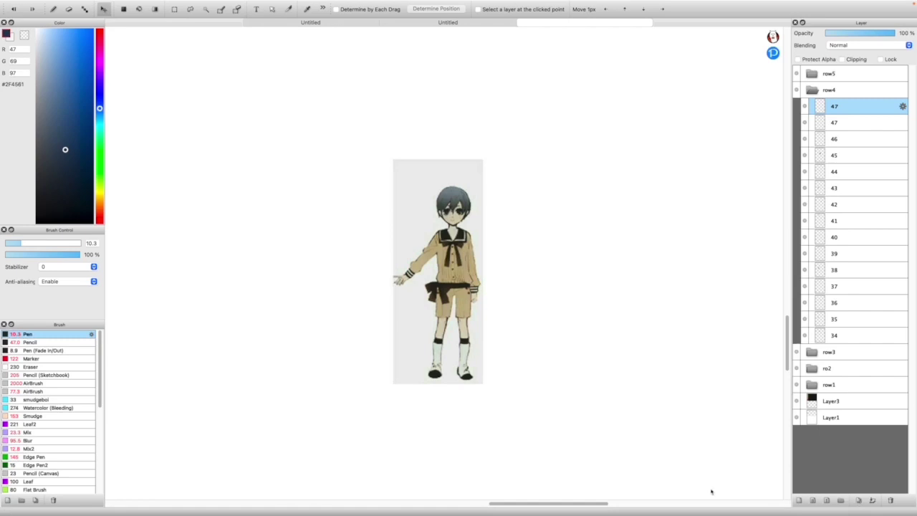
pyautogui.press('super+t')
pyautogui.click(592, 480)
pyautogui.moveTo(419, 165); pyautogui.dragTo(334, 165)
pyautogui.moveTo(382, 231); pyautogui.dragTo(396, 231)
pyautogui.click(780, 500)
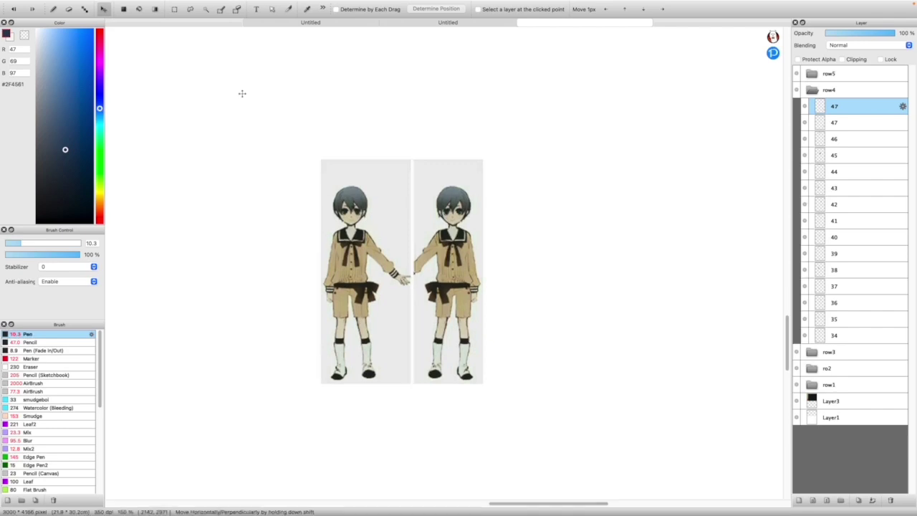
# Fill the flipped copy's grey background with transparency using the Bucket, and merge the copy into the original layer 47
pyautogui.press('g')
pyautogui.click(25, 35)
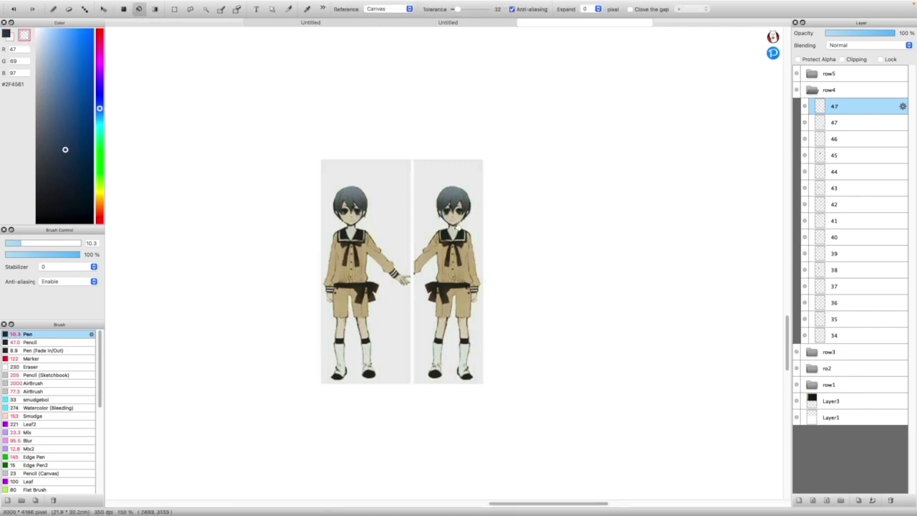
pyautogui.click(393, 208)
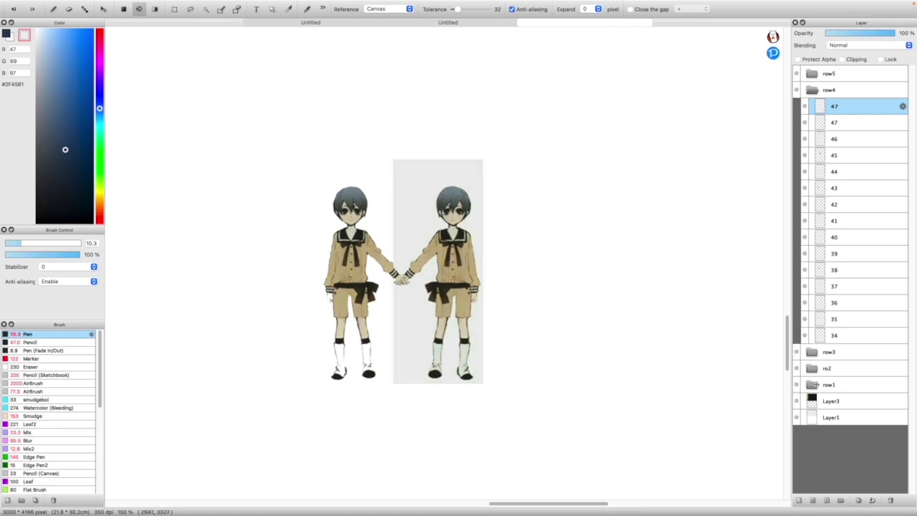
pyautogui.click(872, 505)
pyautogui.scroll(-5, 324, 183)
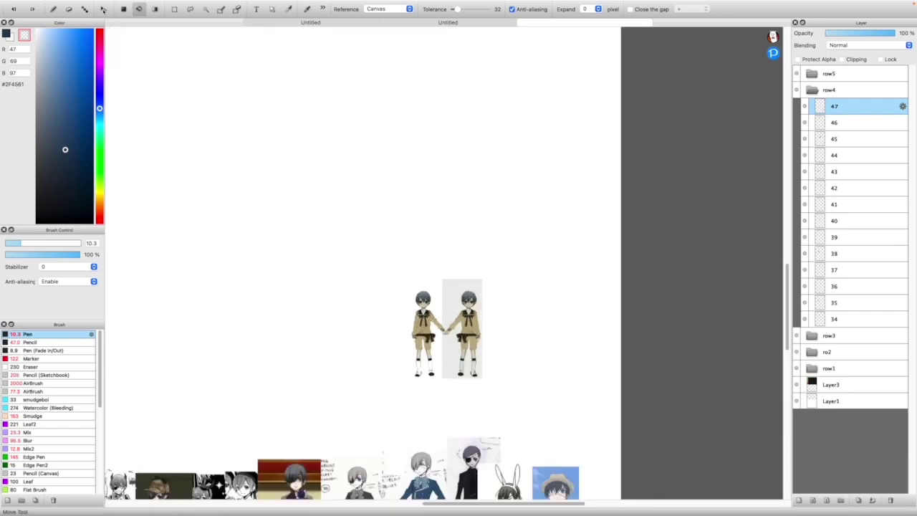
# Move the merged sailor outfit pair into the empty canvas just below the tier rows and examine it up close
pyautogui.click(103, 8)
pyautogui.moveTo(373, 243)
pyautogui.mouseDown()
pyautogui.moveTo(249, 84)
pyautogui.moveTo(310, 191)
pyautogui.moveTo(291, 152)
pyautogui.mouseUp()
pyautogui.scroll(-5, 337, 201)
pyautogui.scroll(3, 337, 201)
pyautogui.moveTo(452, 335); pyautogui.dragTo(426, 297)
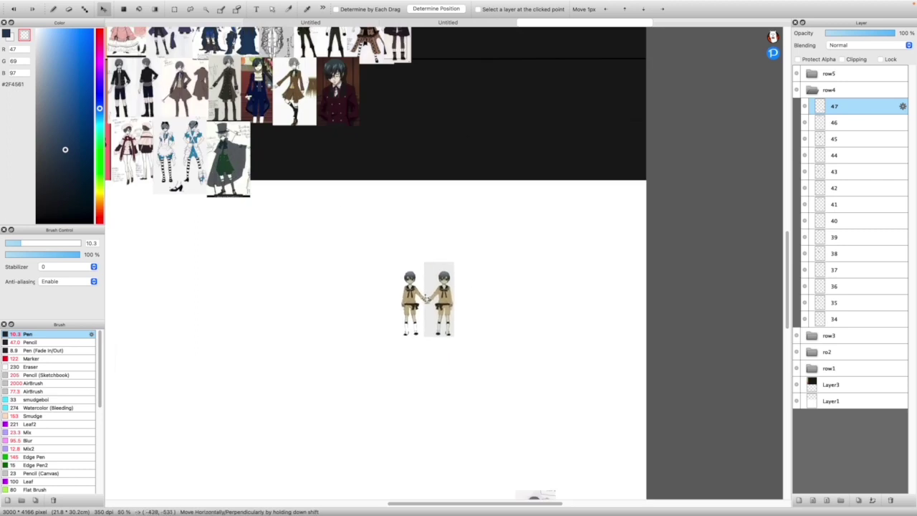
pyautogui.scroll(5, 430, 297)
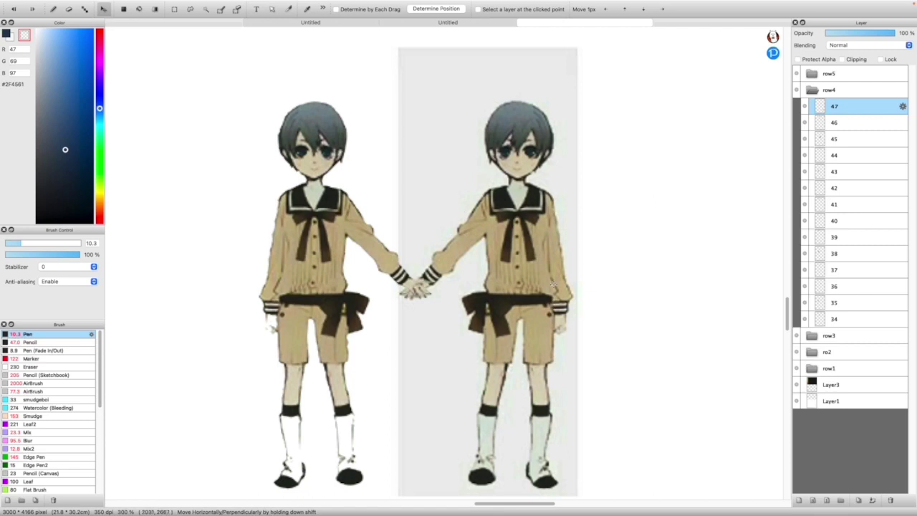
# Move the layer 47 sailor outfit pair to the end of the "what a dapper little man" row
pyautogui.scroll(-8, 578, 307)
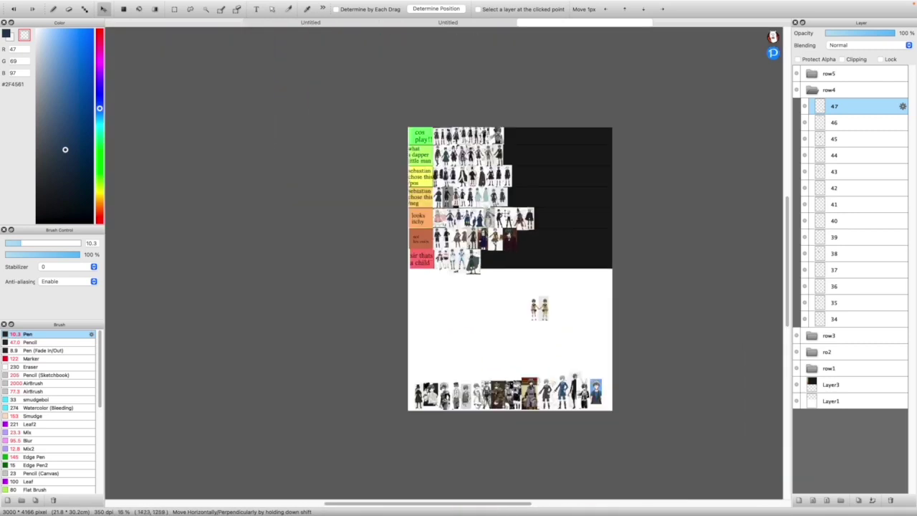
pyautogui.scroll(2, 575, 346)
pyautogui.moveTo(569, 370); pyautogui.dragTo(529, 57)
pyautogui.moveTo(528, 99); pyautogui.dragTo(517, 72)
pyautogui.scroll(2, 516, 73)
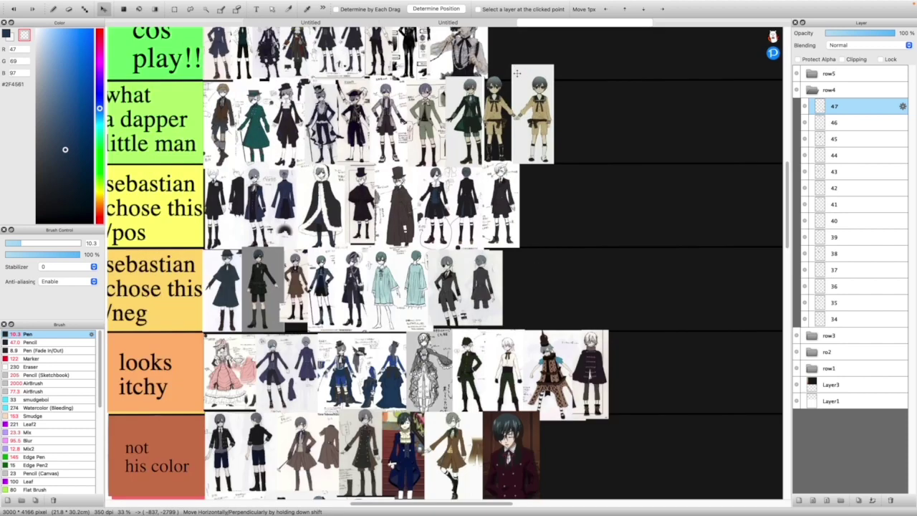
# Clear the pair's remaining grey background with a transparent Bucket fill and shrink the pair to fit within its row
pyautogui.scroll(3, 516, 73)
pyautogui.press('g')
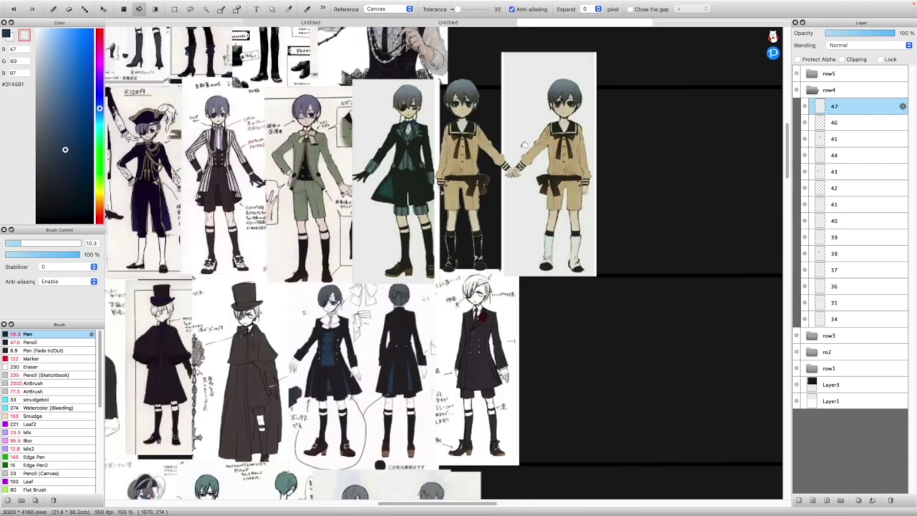
pyautogui.click(541, 111)
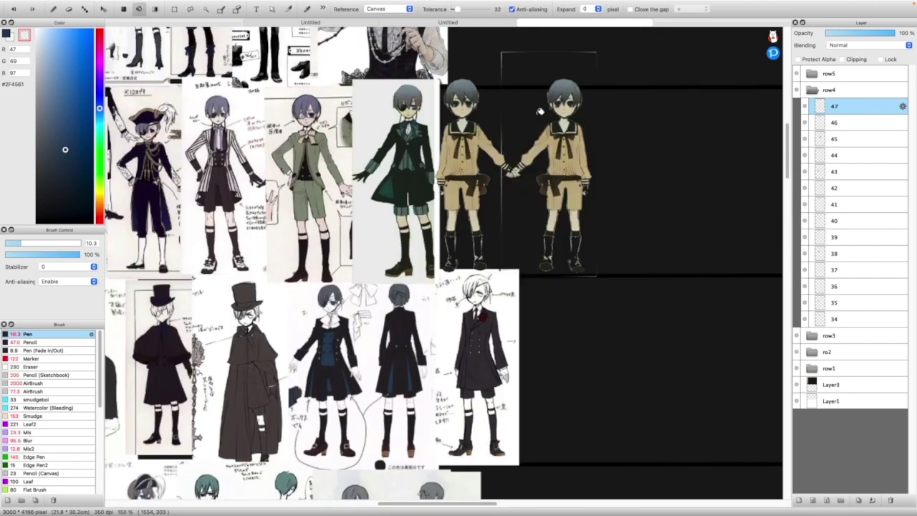
pyautogui.press('super+t')
pyautogui.moveTo(597, 250); pyautogui.dragTo(583, 241)
pyautogui.click(779, 501)
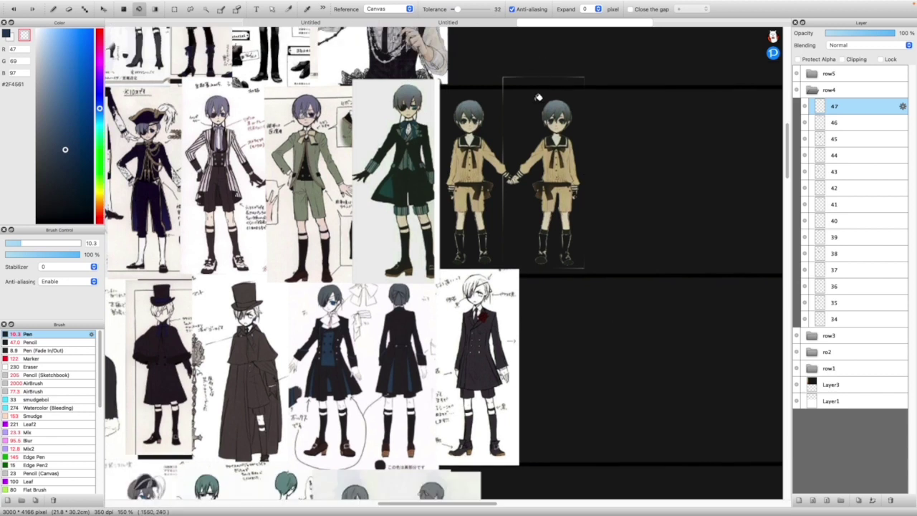
# Reduce the Eraser to about size 32 and erase the stray frame lines beside and above the flipped sailor figure on layer 47
pyautogui.scroll(2, 545, 86)
pyautogui.press('e')
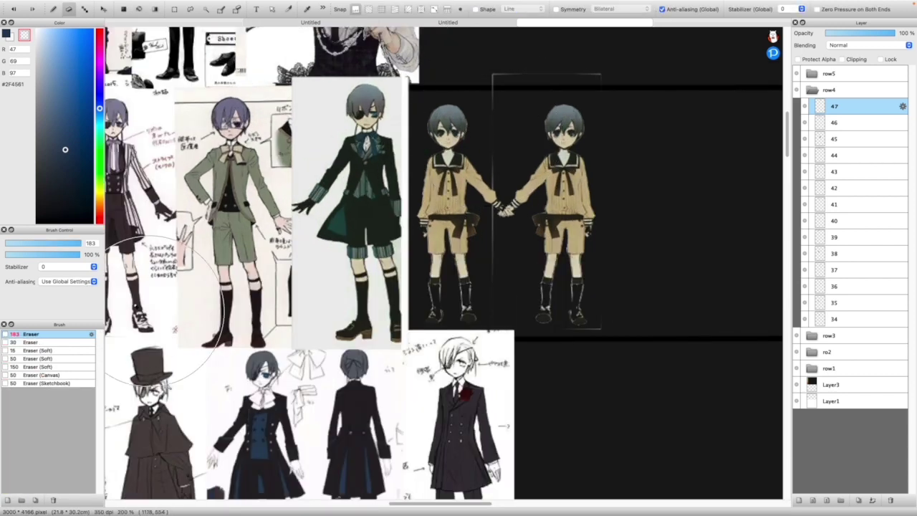
pyautogui.press('[')
pyautogui.press('[')
pyautogui.press('[')
pyautogui.moveTo(495, 245); pyautogui.dragTo(498, 327)
pyautogui.moveTo(490, 152)
pyautogui.mouseDown()
pyautogui.moveTo(545, 64)
pyautogui.moveTo(616, 69)
pyautogui.moveTo(587, 98)
pyautogui.mouseUp()
pyautogui.click(7, 33)
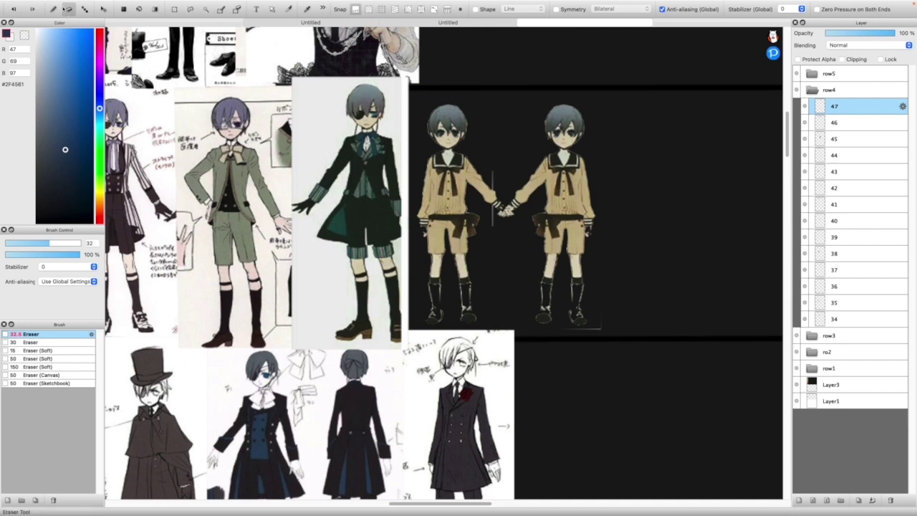
pyautogui.click(52, 9)
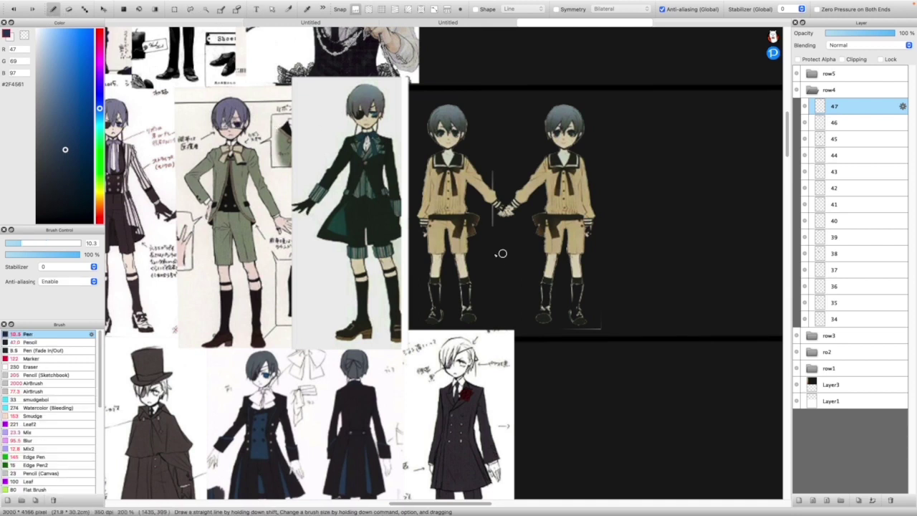
# Collapse the row4 layer folder and expand the row5 folder
pyautogui.scroll(-10, 467, 242)
pyautogui.scroll(2, 453, 323)
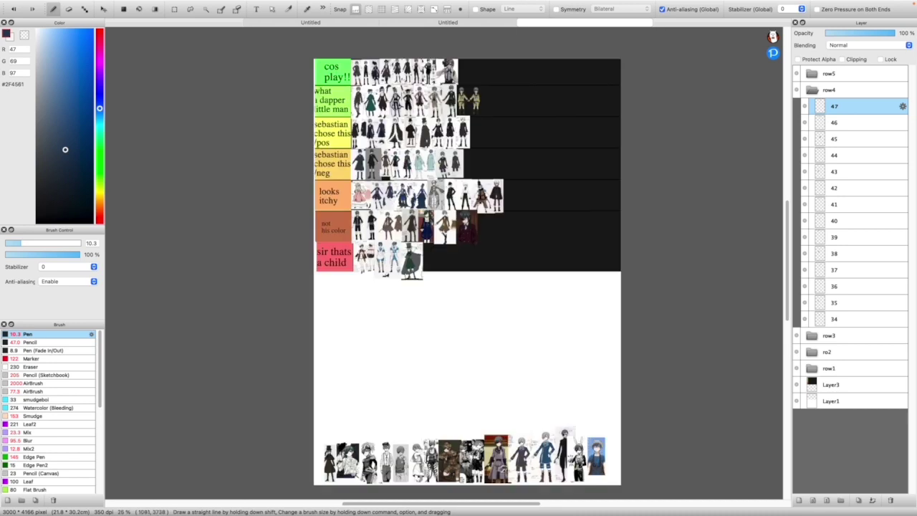
pyautogui.scroll(5, 358, 444)
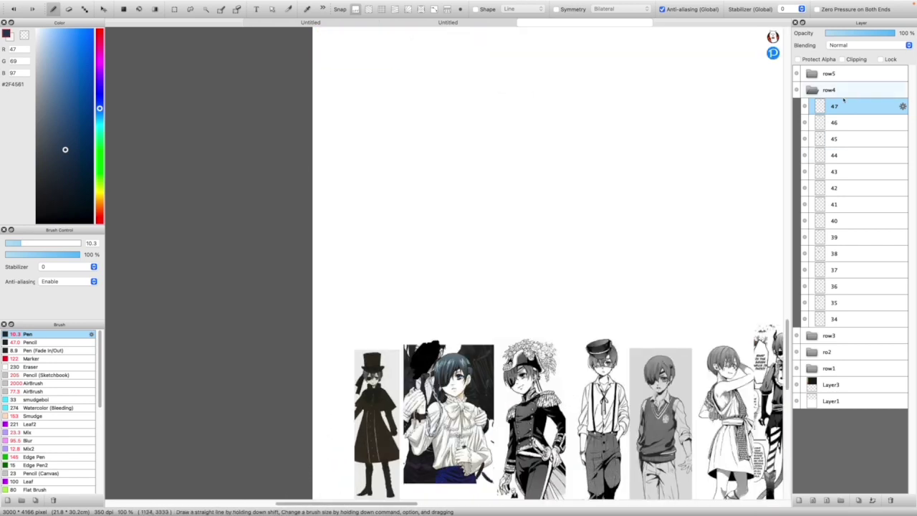
pyautogui.click(812, 89)
pyautogui.click(810, 75)
pyautogui.click(810, 74)
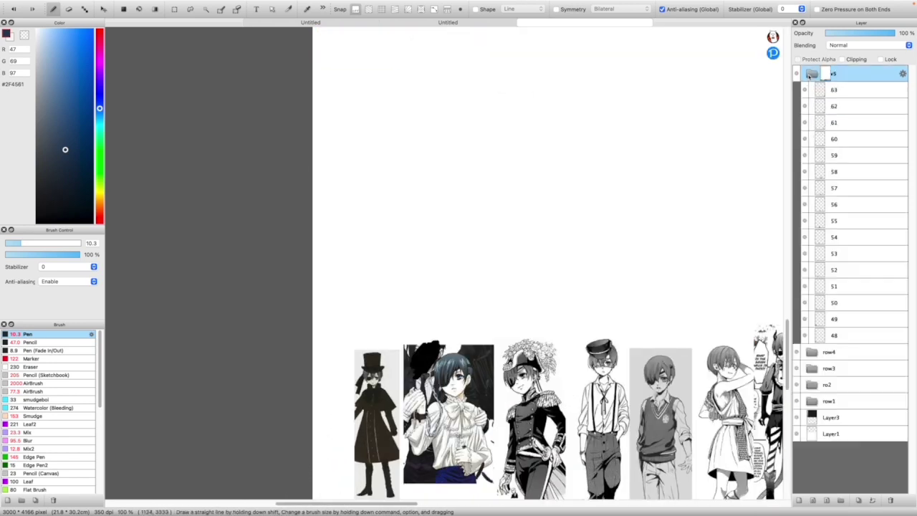
# Move the layer 48 top-hat and cape outfit up into the empty canvas and examine it up close
pyautogui.click(834, 335)
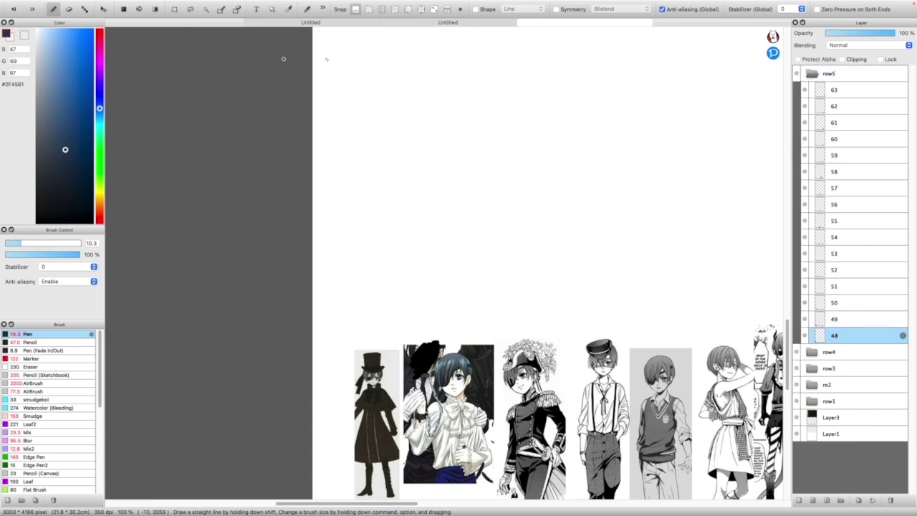
pyautogui.press('v')
pyautogui.moveTo(273, 176); pyautogui.dragTo(335, 40)
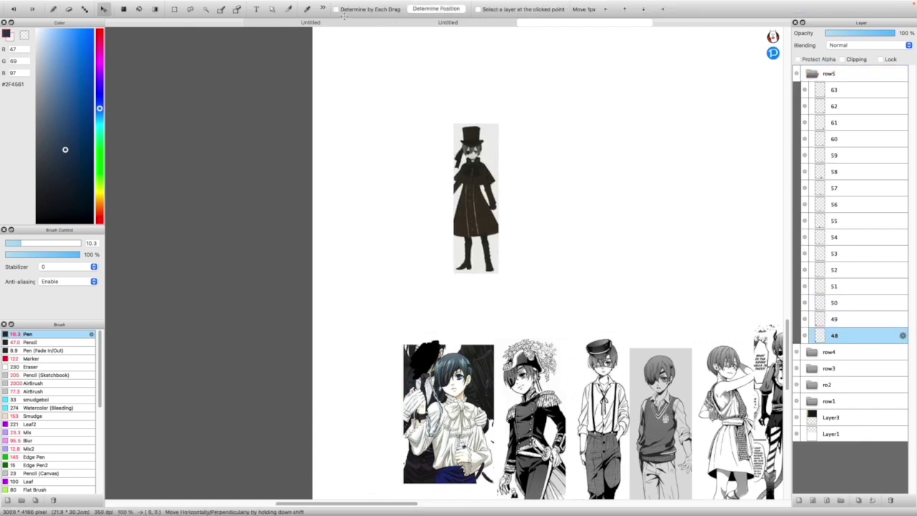
pyautogui.press('super+plus')
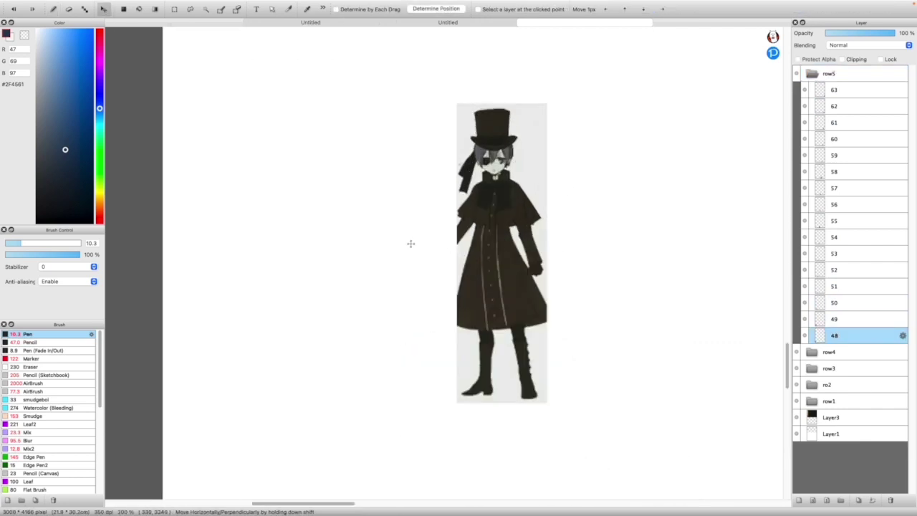
pyautogui.press('super+minus')
pyautogui.press('super+minus')
pyautogui.press('super+plus')
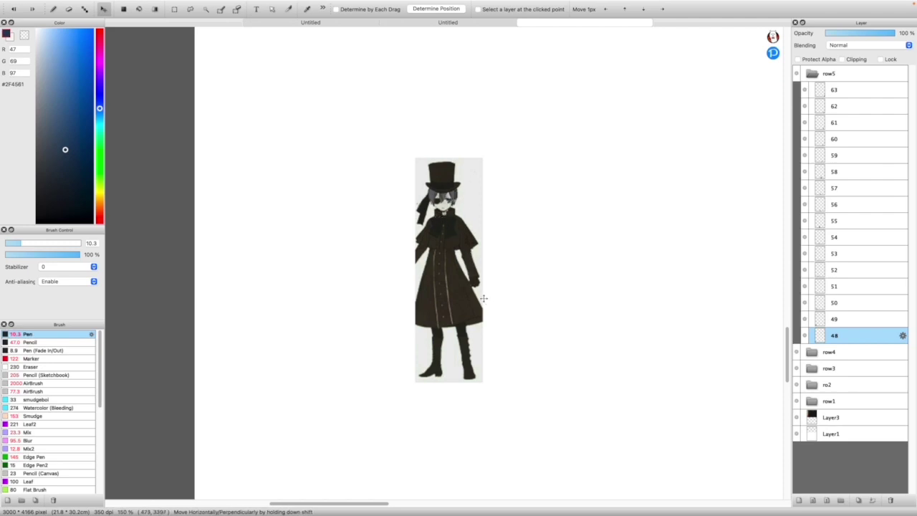
# Move the layer 48 outfit to the end of the "what a dapper little man" row and shrink it to fit the row
pyautogui.scroll(-10, 453, 291)
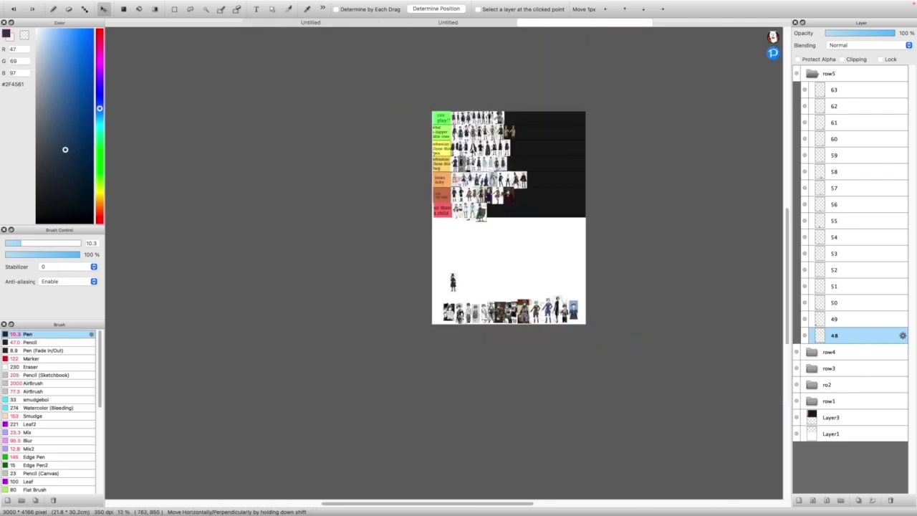
pyautogui.moveTo(437, 390); pyautogui.dragTo(570, 95)
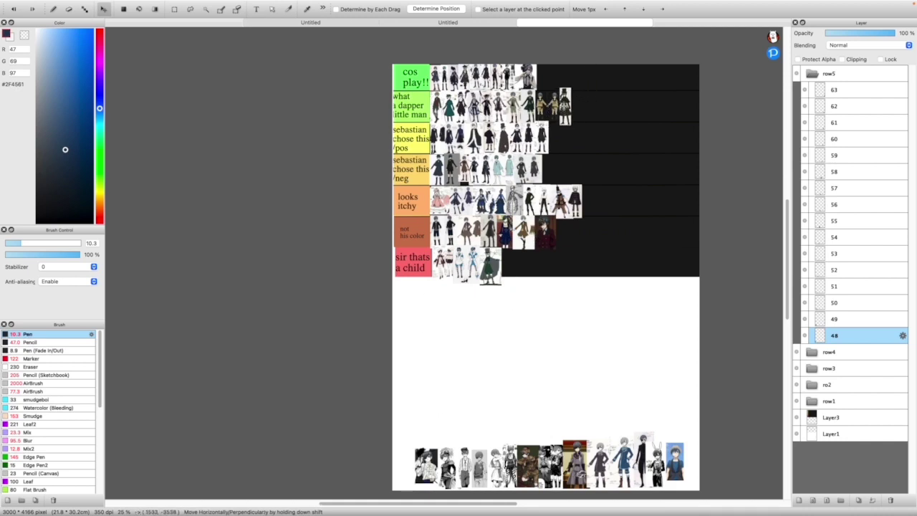
pyautogui.scroll(2, 566, 92)
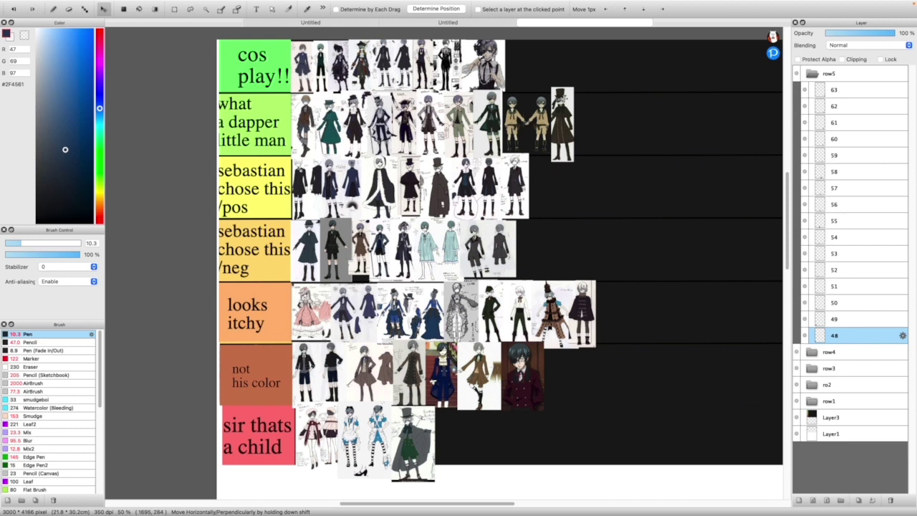
pyautogui.press('super+t')
pyautogui.moveTo(572, 138); pyautogui.dragTo(573, 129)
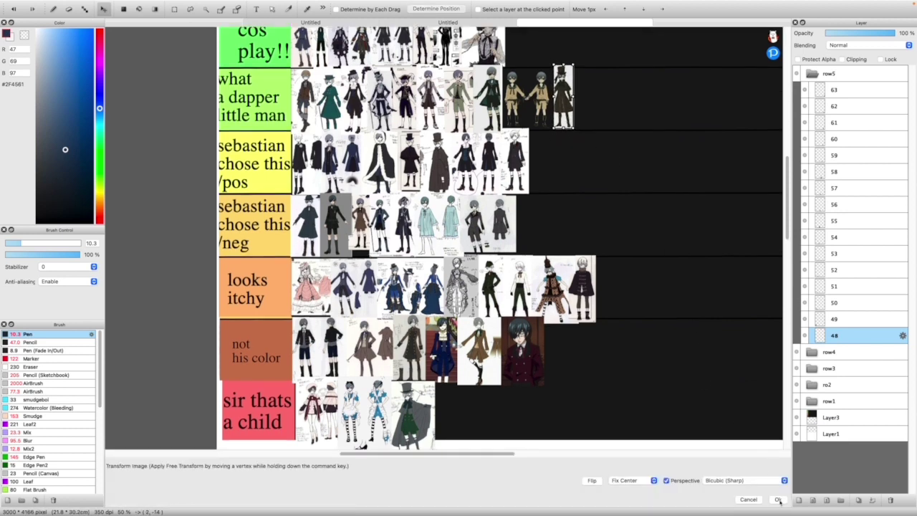
pyautogui.click(778, 499)
# Move the layer 49 white frilled shirt image up into the empty canvas and examine it up close
pyautogui.scroll(-5, 364, 276)
pyautogui.scroll(5, 322, 293)
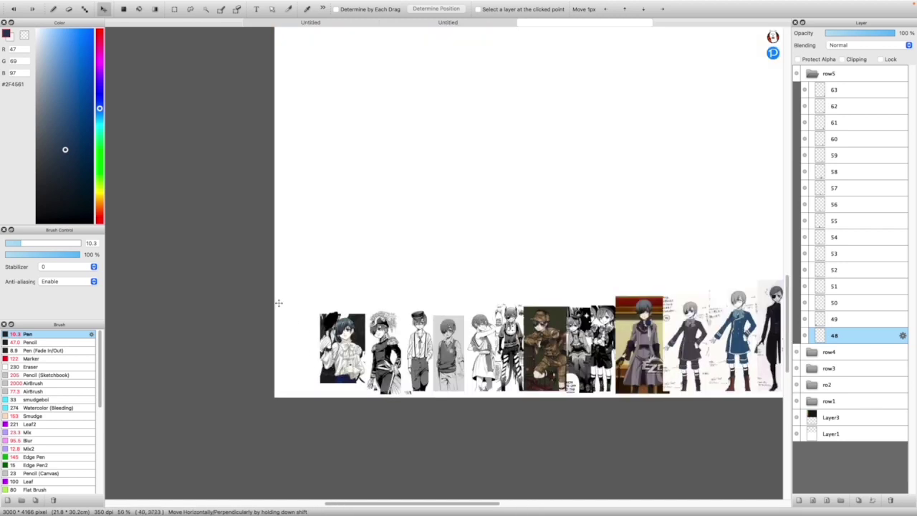
pyautogui.scroll(3, 278, 301)
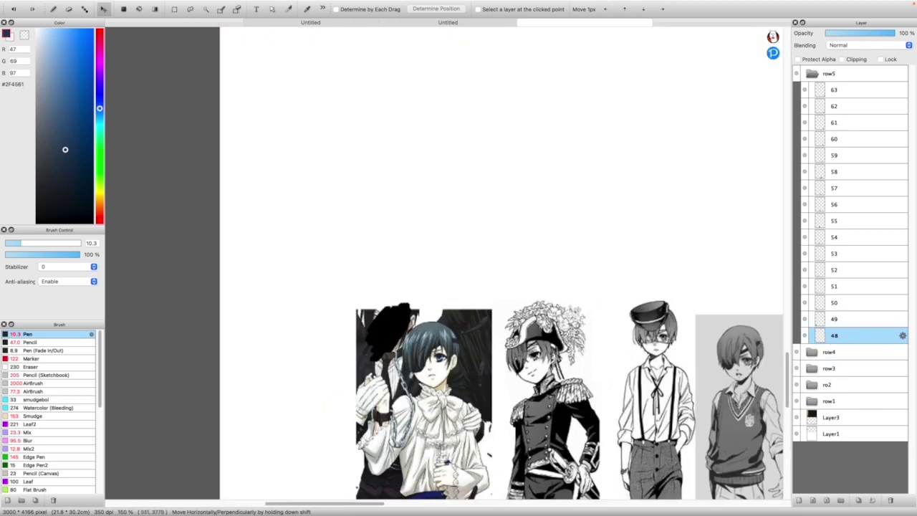
pyautogui.click(863, 319)
pyautogui.moveTo(438, 380); pyautogui.dragTo(429, 118)
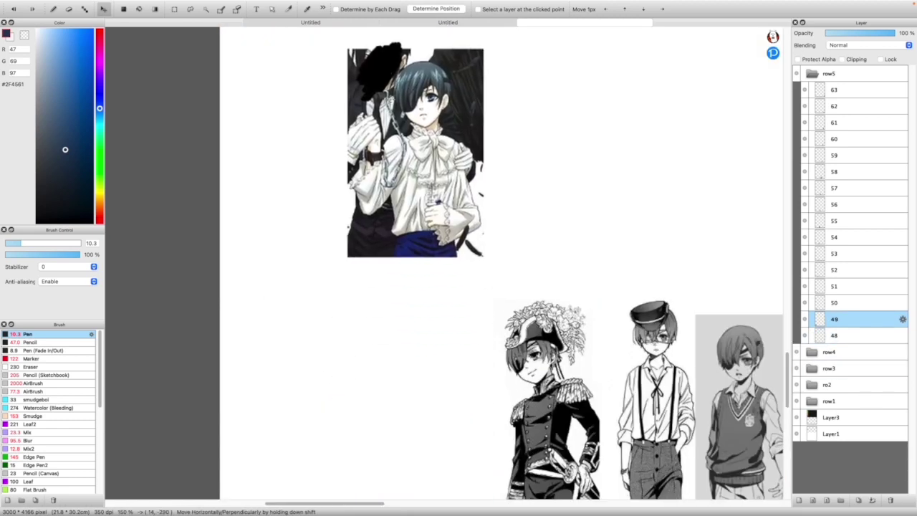
pyautogui.scroll(-5, 427, 116)
pyautogui.scroll(6, 437, 136)
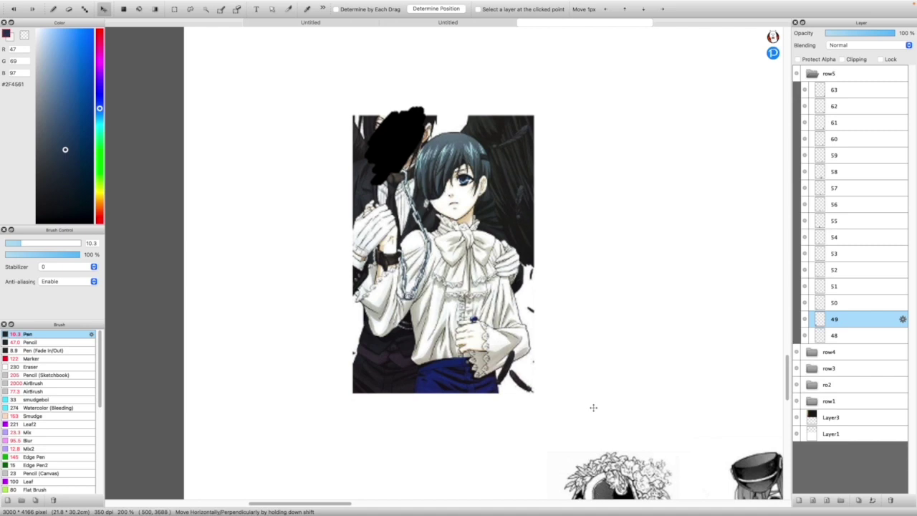
# Examine the outfits already placed in the tier rows to decide where the layer 49 image belongs
pyautogui.scroll(-1, 458, 315)
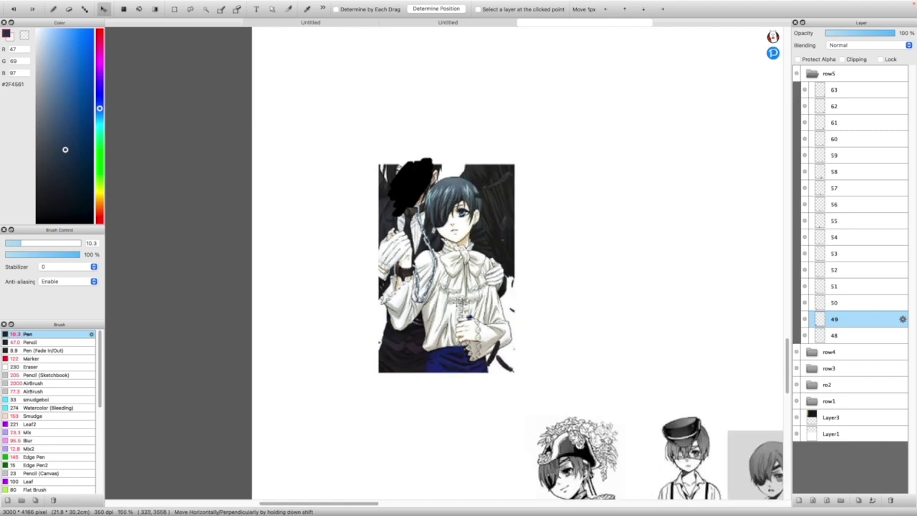
pyautogui.scroll(-6, 498, 285)
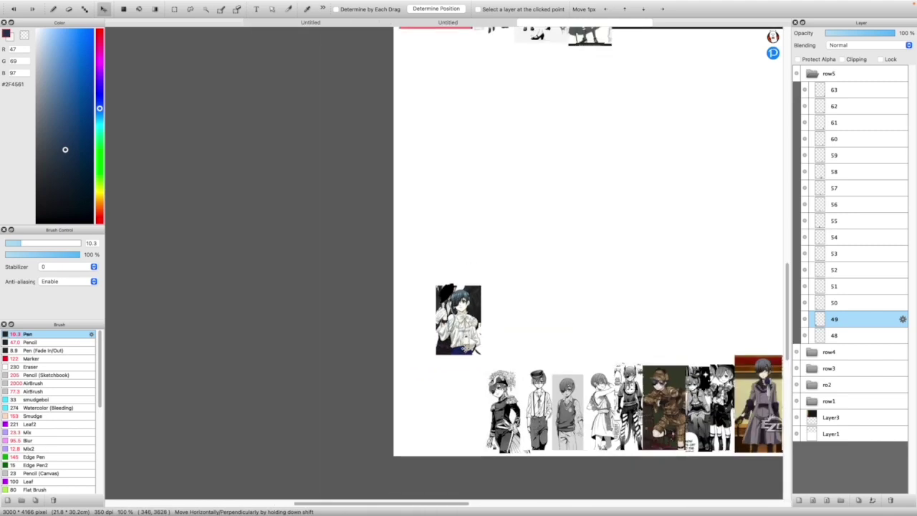
pyautogui.scroll(5, 498, 285)
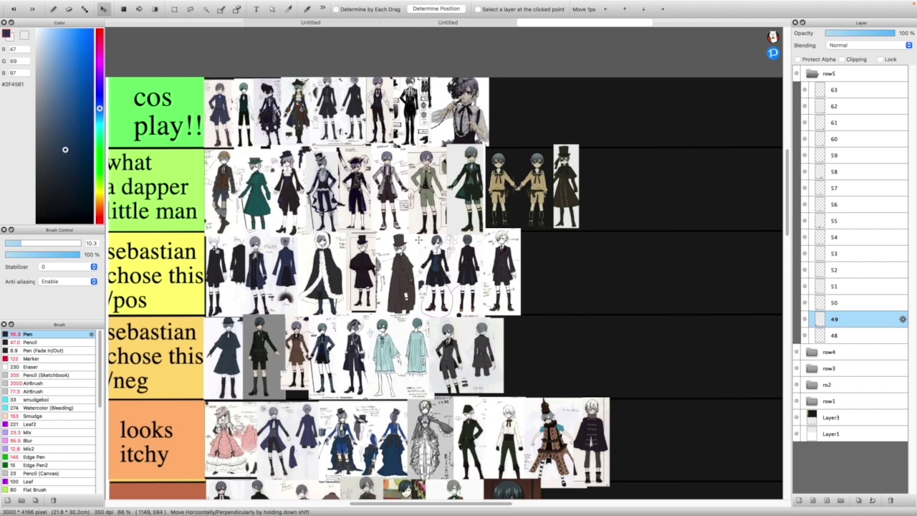
pyautogui.scroll(1, 276, 111)
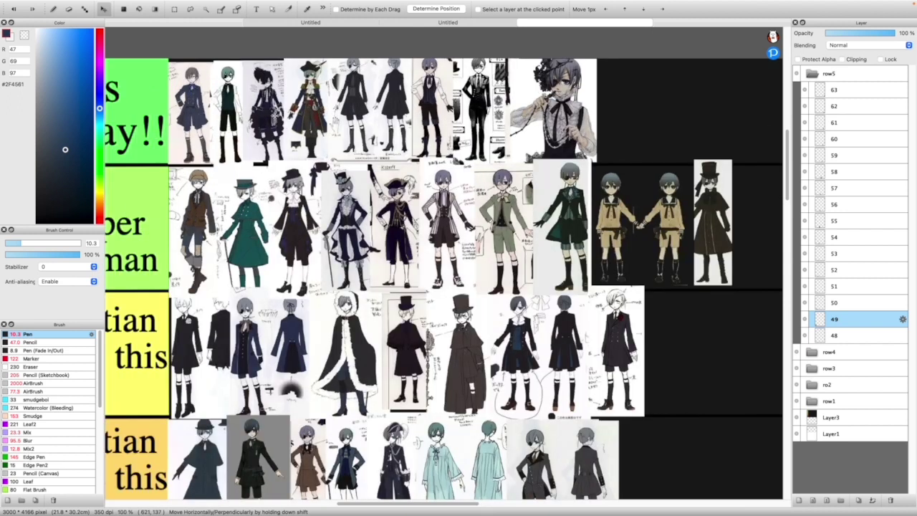
pyautogui.scroll(1, 274, 116)
pyautogui.scroll(-1, 273, 119)
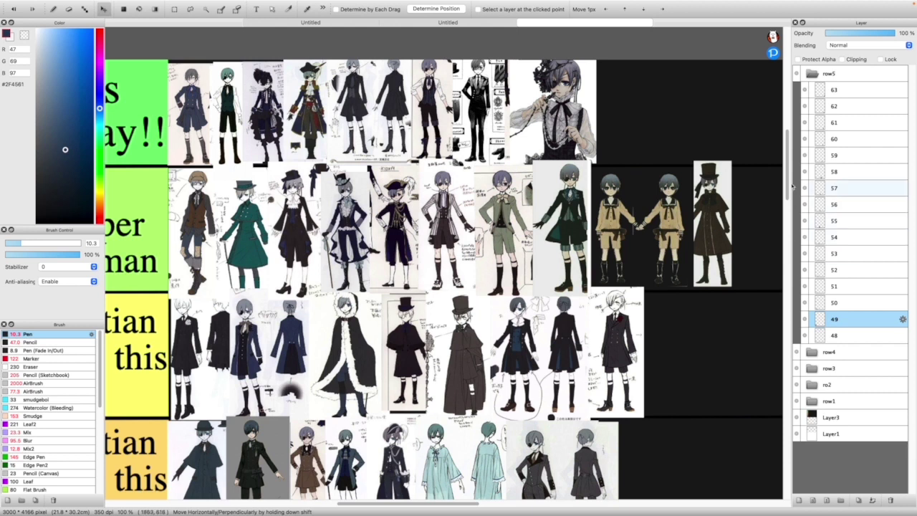
pyautogui.moveTo(788, 188); pyautogui.dragTo(788, 247)
pyautogui.scroll(2, 498, 363)
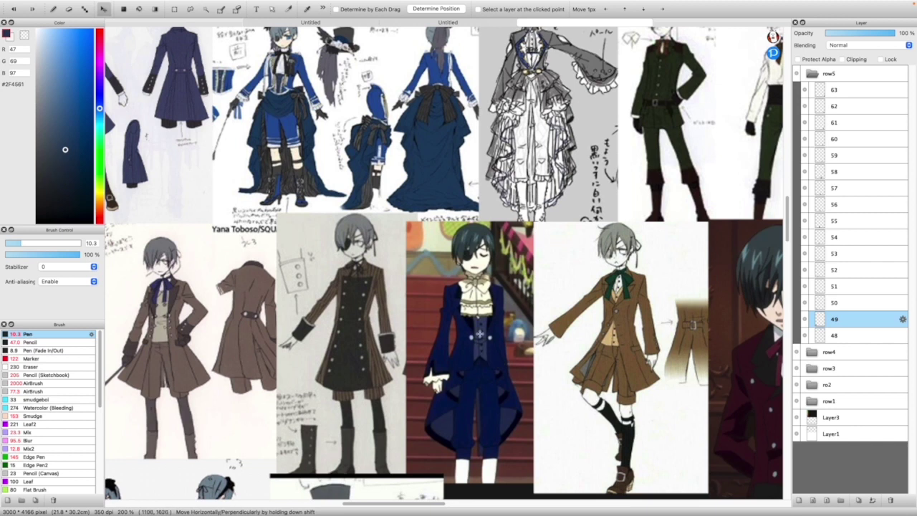
pyautogui.scroll(-1, 500, 261)
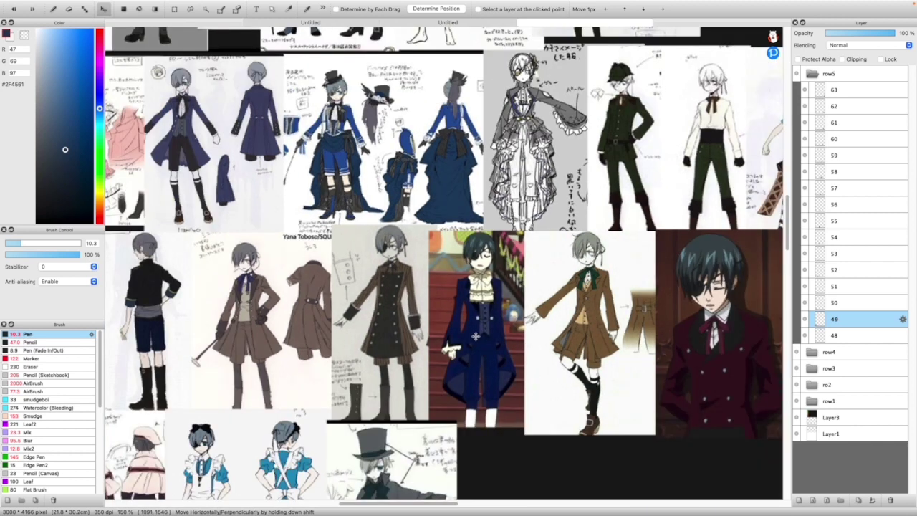
pyautogui.scroll(-3, 469, 335)
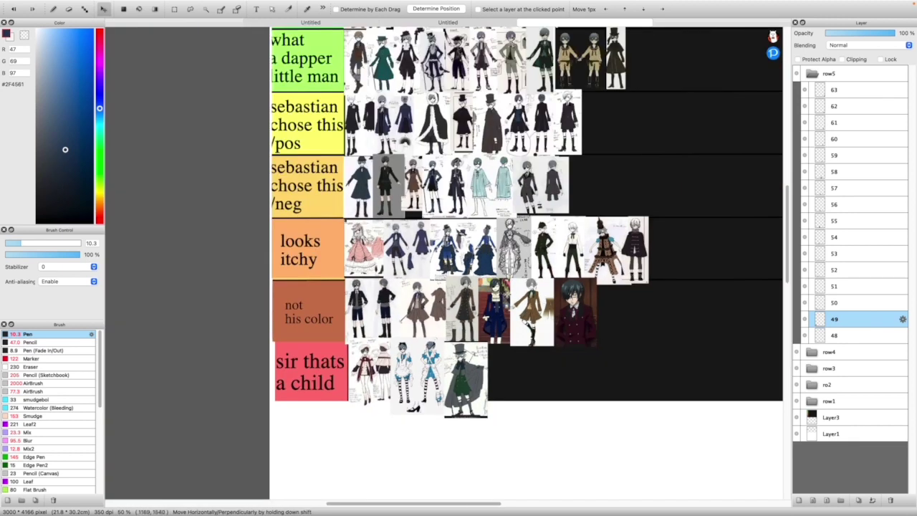
pyautogui.scroll(-3, 445, 416)
# Move the layer 49 white frilled shirt image to the end of the "sir thats a child" row
pyautogui.scroll(6, 444, 416)
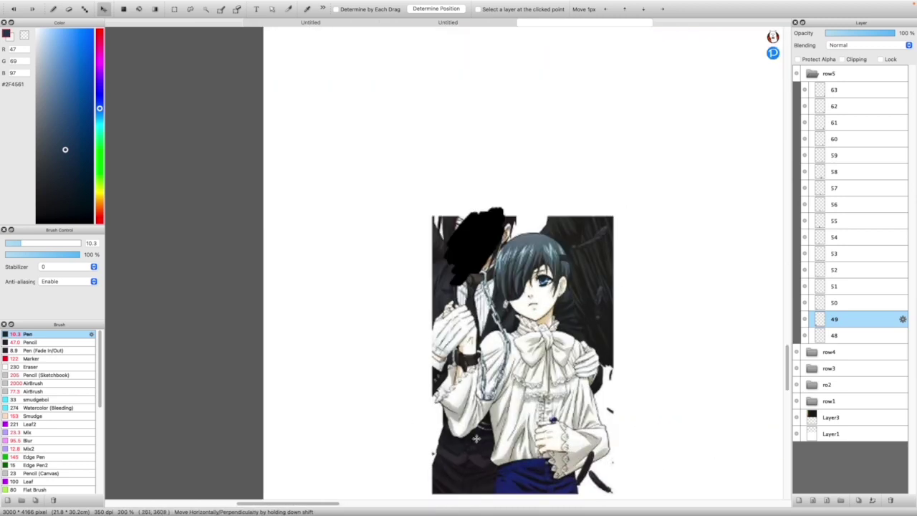
pyautogui.scroll(-4, 401, 299)
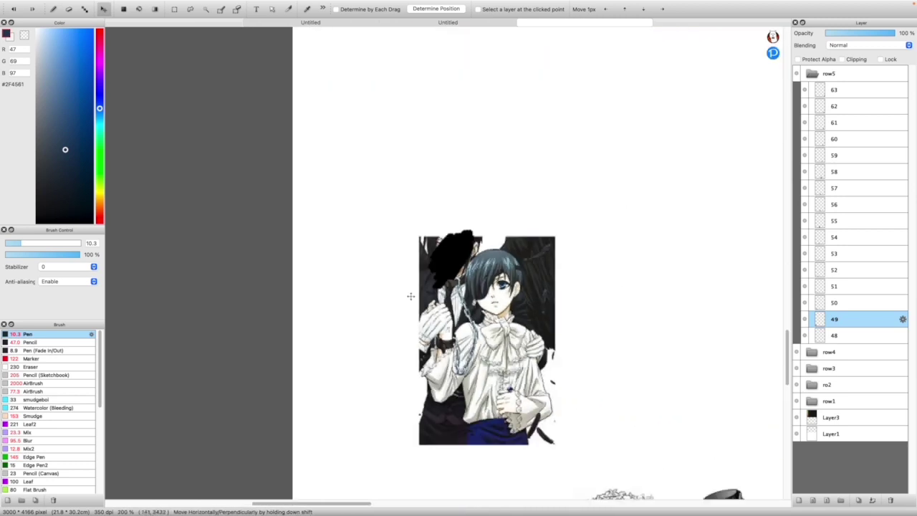
pyautogui.scroll(3, 475, 250)
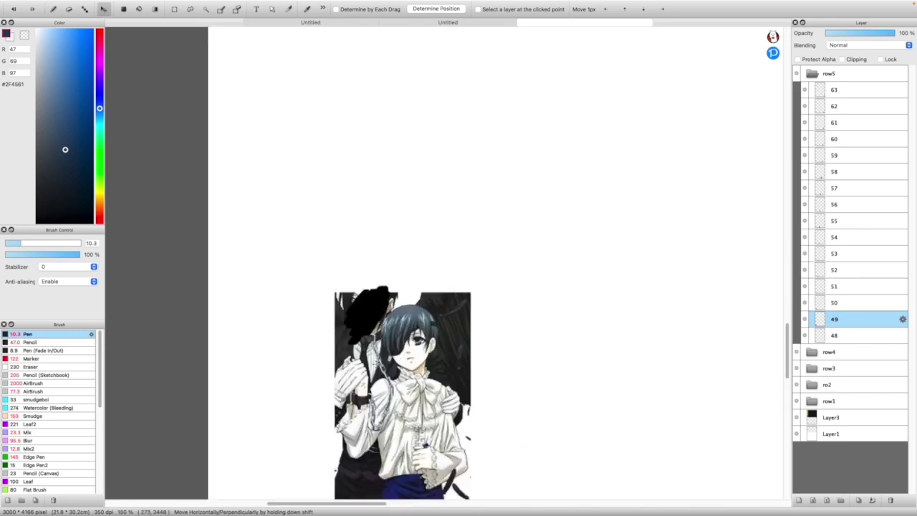
pyautogui.scroll(3, 393, 356)
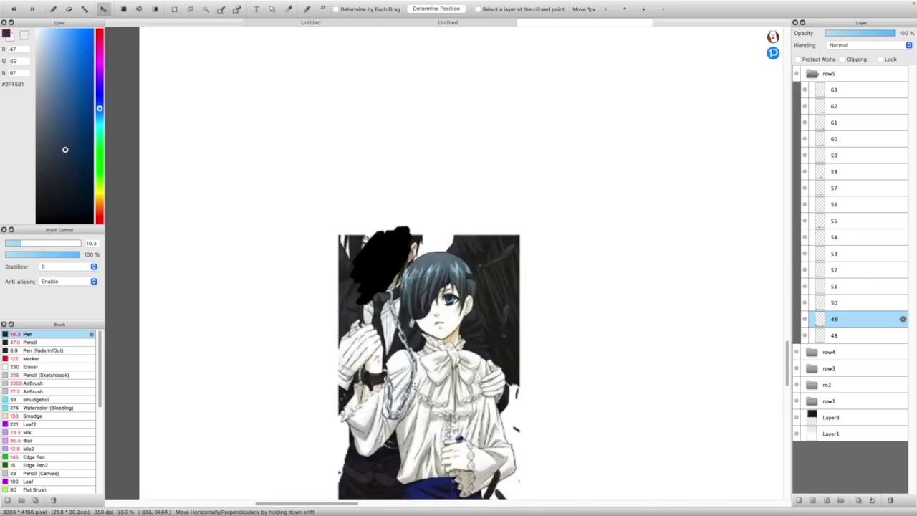
pyautogui.scroll(-2, 417, 386)
pyautogui.scroll(-4, 419, 362)
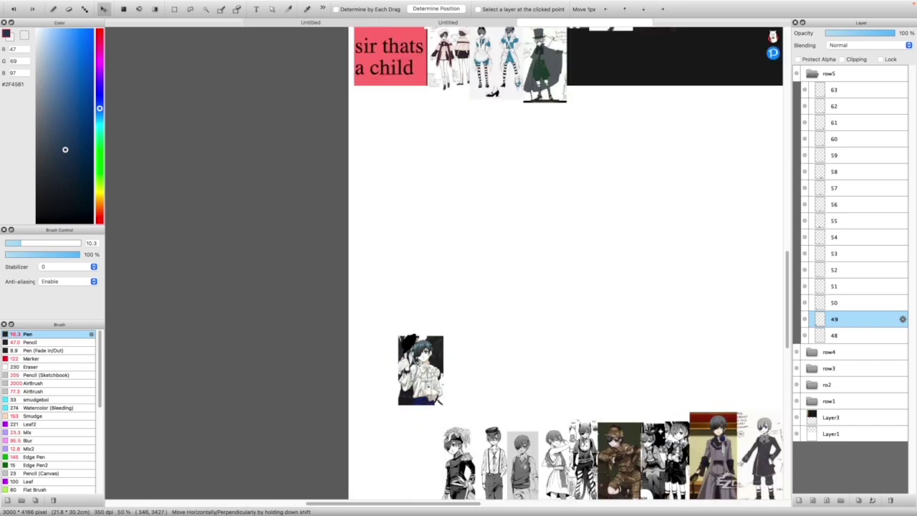
pyautogui.scroll(2, 419, 361)
pyautogui.moveTo(426, 401); pyautogui.dragTo(557, 133)
pyautogui.scroll(-1, 602, 115)
pyautogui.scroll(1, 622, 89)
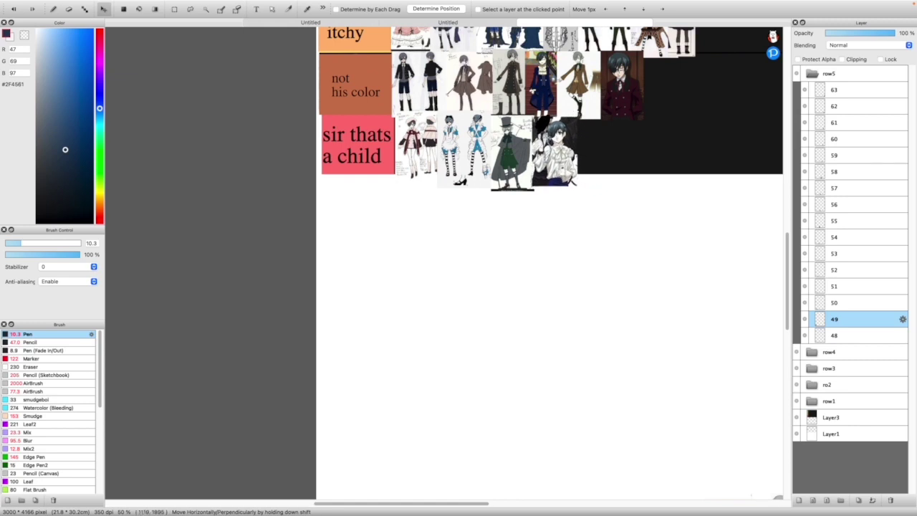
pyautogui.scroll(1, 554, 129)
pyautogui.scroll(-2, 556, 130)
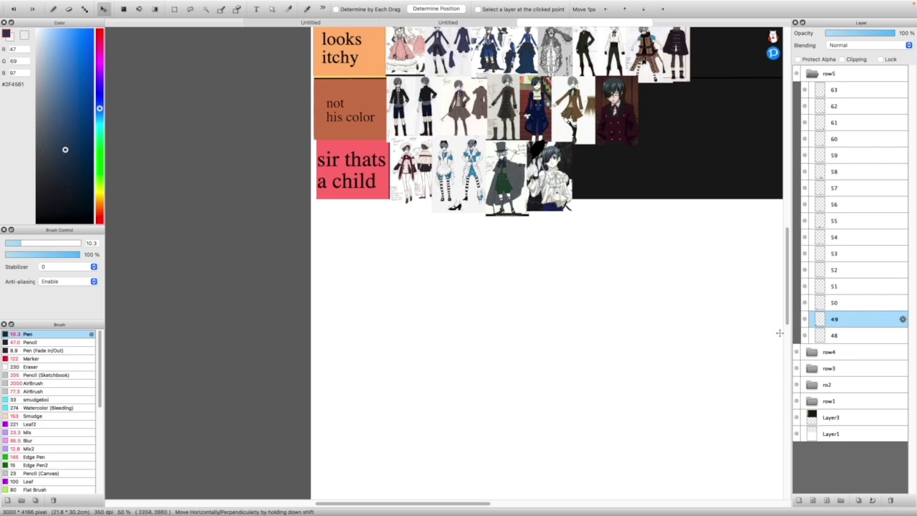
# Move the layer 50 military uniform image from the waiting outfits into the empty canvas and examine it up close
pyautogui.hotkey('alt', ']')
pyautogui.scroll(2, 571, 158)
pyautogui.scroll(1, 572, 158)
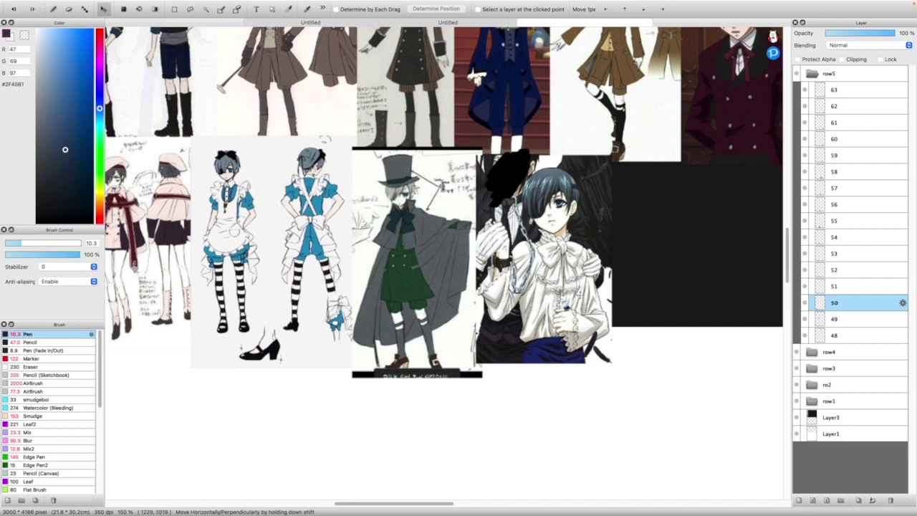
pyautogui.scroll(-6, 566, 265)
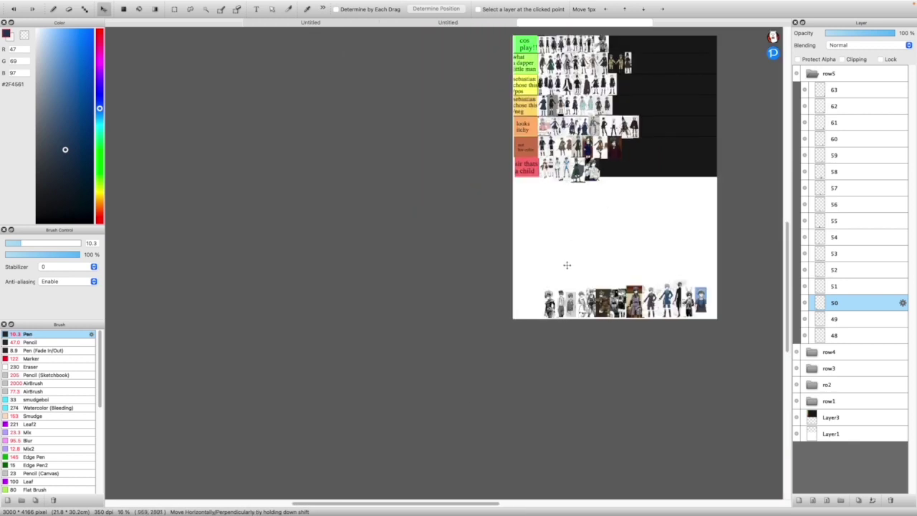
pyautogui.scroll(4, 548, 293)
pyautogui.moveTo(527, 304); pyautogui.dragTo(530, 84)
pyautogui.scroll(3, 528, 88)
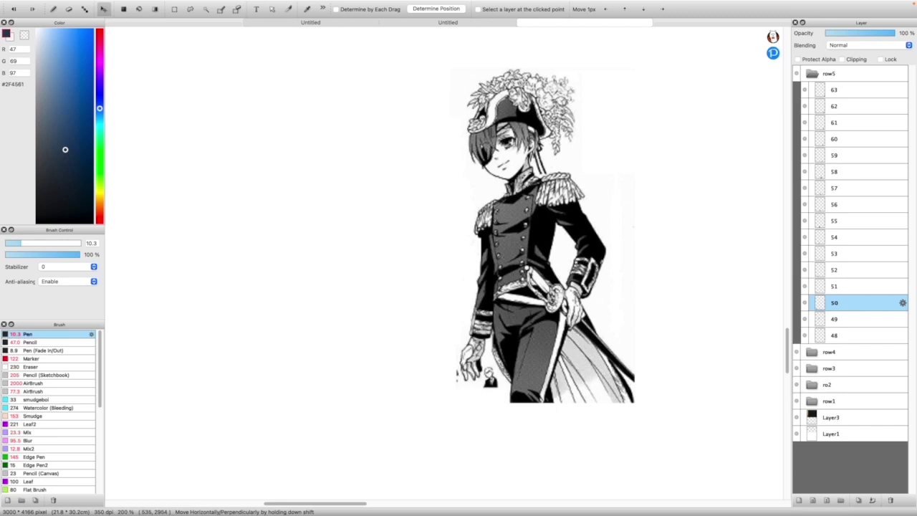
pyautogui.moveTo(522, 201); pyautogui.dragTo(494, 243)
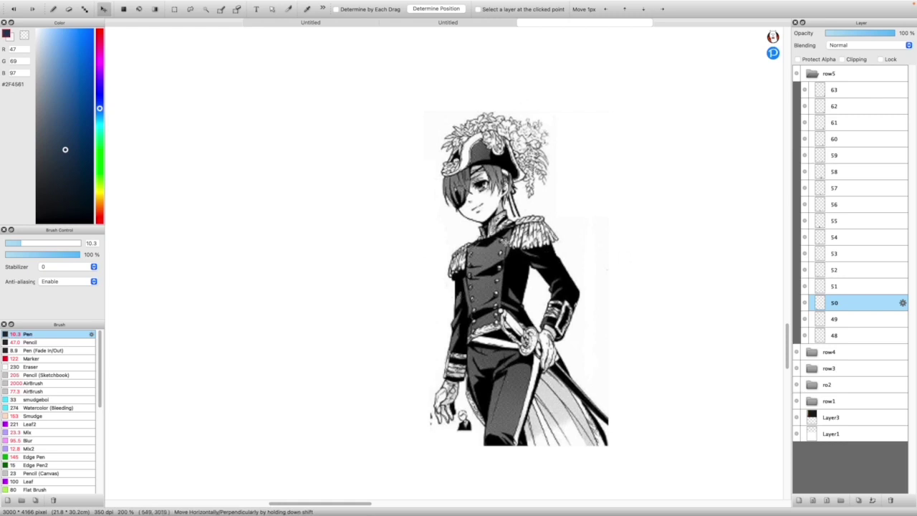
# Move the layer 50 uniform image to the end of the "what a dapper little man" row and shrink it to fit the row
pyautogui.scroll(-5, 503, 354)
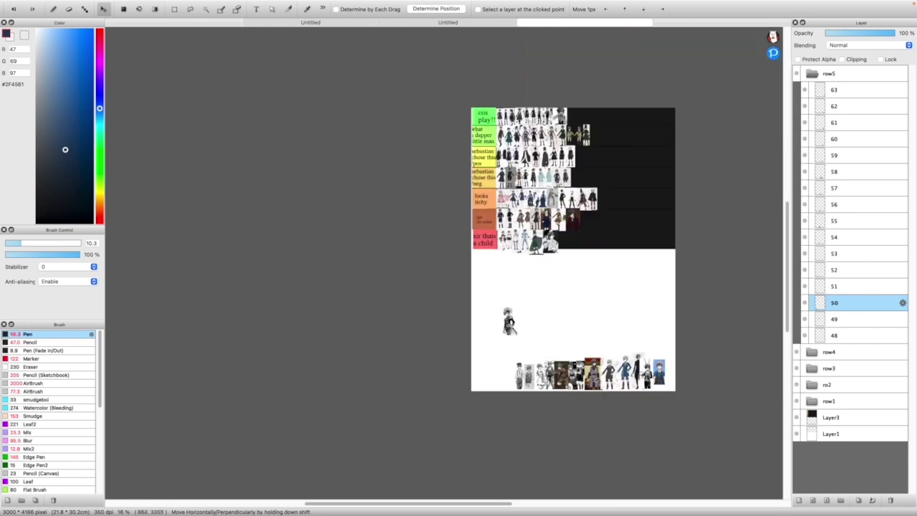
pyautogui.scroll(2, 518, 266)
pyautogui.moveTo(666, 48); pyautogui.dragTo(669, 50)
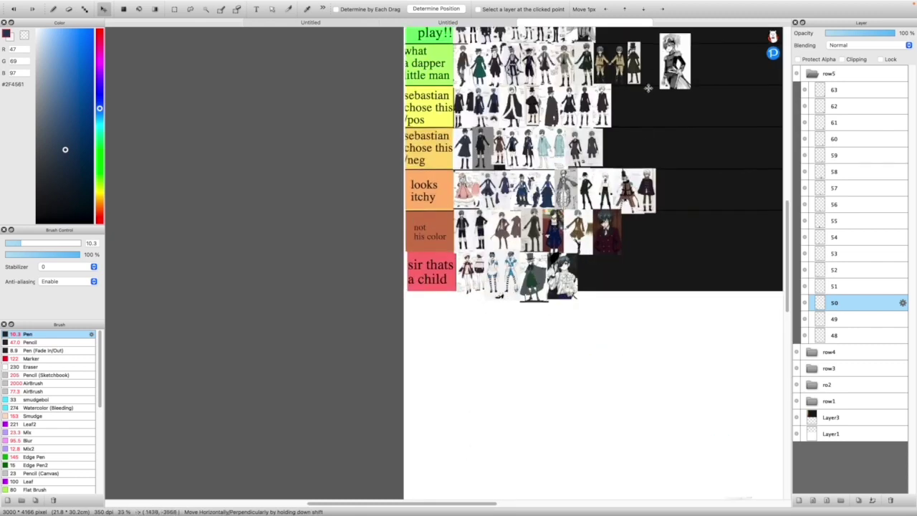
pyautogui.scroll(-2, 666, 50)
pyautogui.scroll(4, 658, 69)
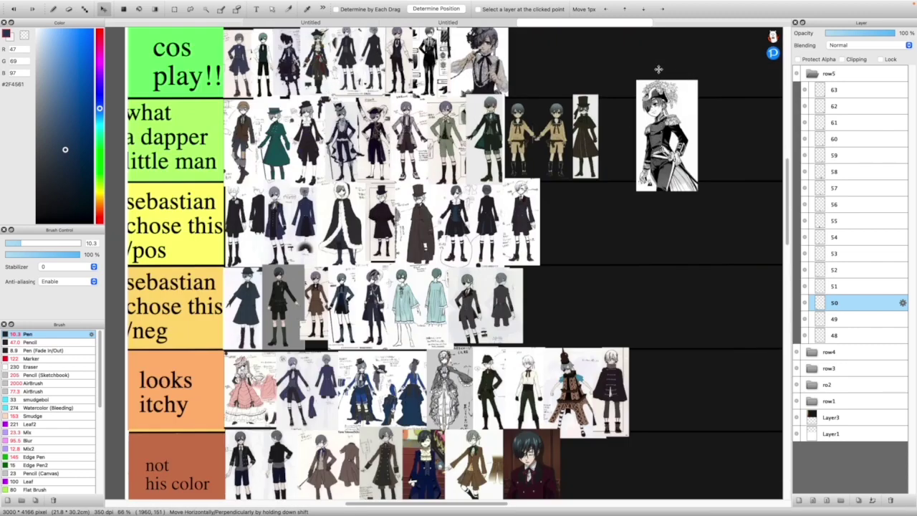
pyautogui.press('super+t')
pyautogui.moveTo(697, 166); pyautogui.dragTo(693, 156)
pyautogui.click(777, 499)
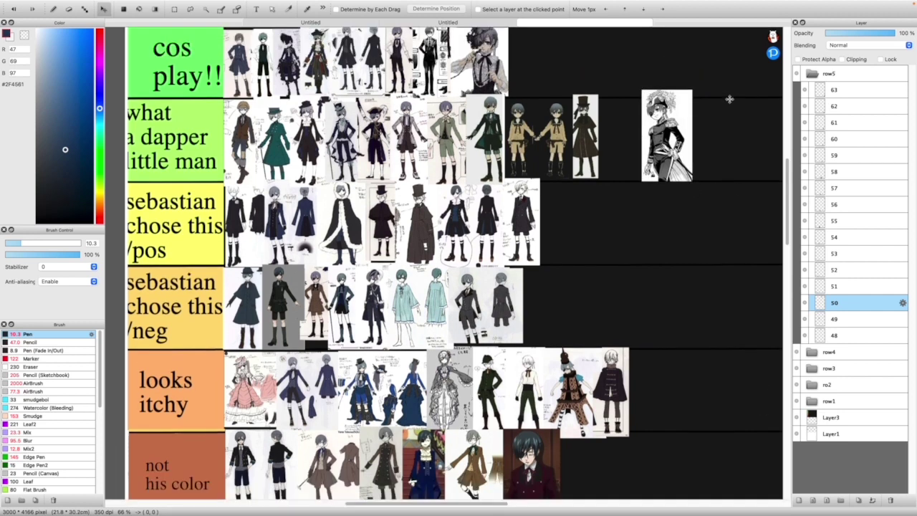
pyautogui.moveTo(675, 114); pyautogui.dragTo(634, 113)
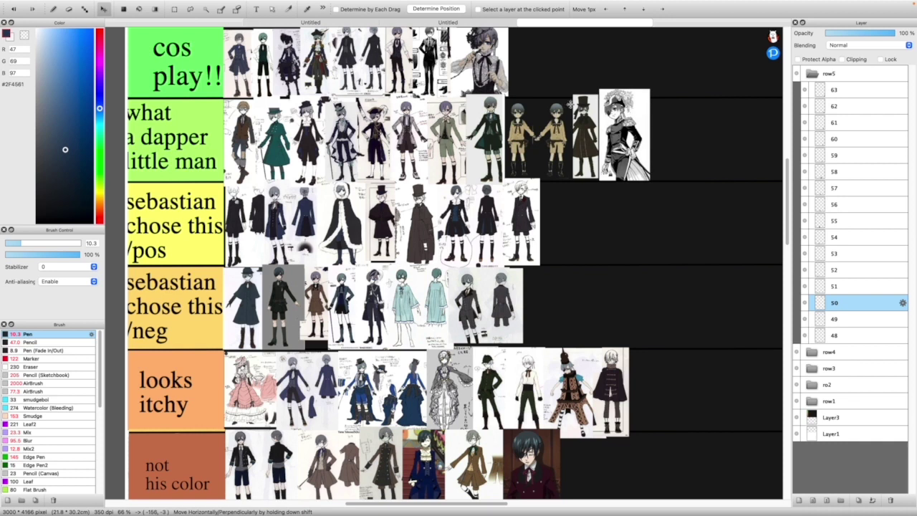
# Move the layer 51 cap and suspenders image up into the empty canvas and examine it up close
pyautogui.click(845, 287)
pyautogui.scroll(-5, 518, 239)
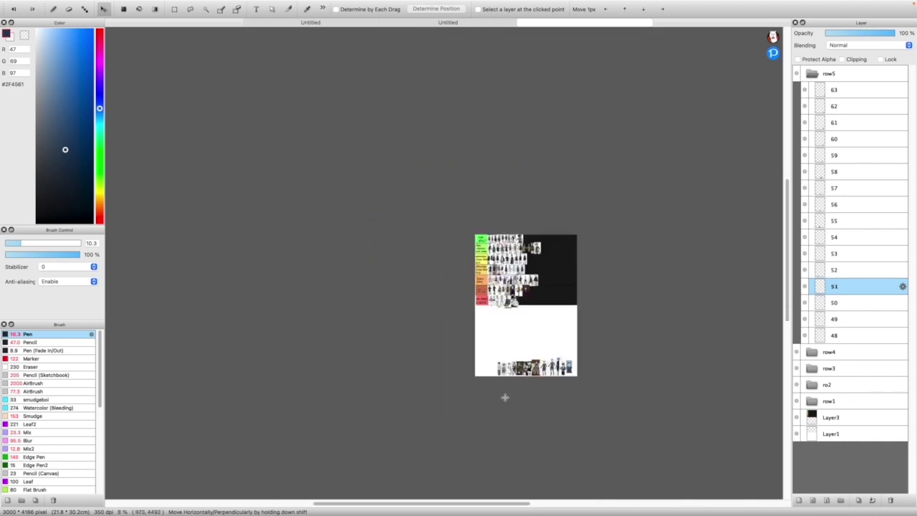
pyautogui.scroll(4, 505, 395)
pyautogui.moveTo(497, 358); pyautogui.dragTo(493, 224)
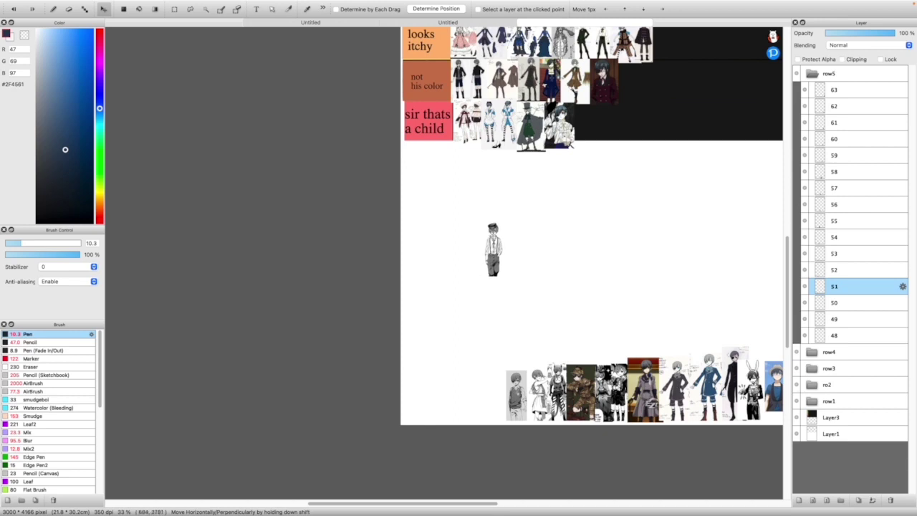
pyautogui.scroll(6, 493, 223)
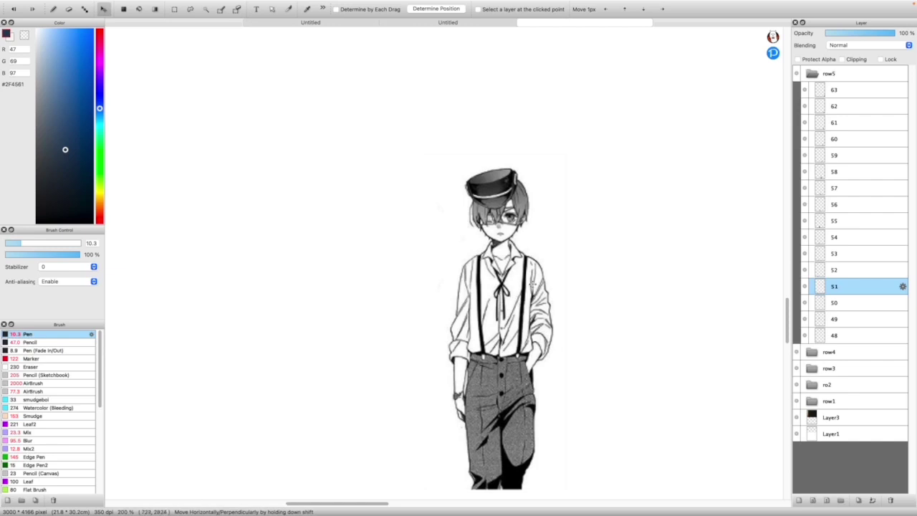
# Move the layer 51 suspenders image to the end of the "sebastian chose this /pos" row and shrink it to fit
pyautogui.scroll(-6, 528, 292)
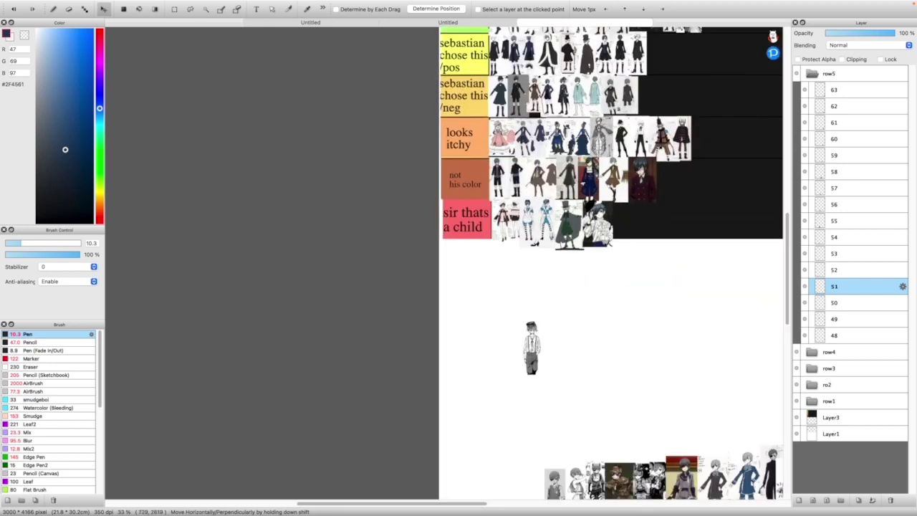
pyautogui.moveTo(538, 364); pyautogui.dragTo(721, 127)
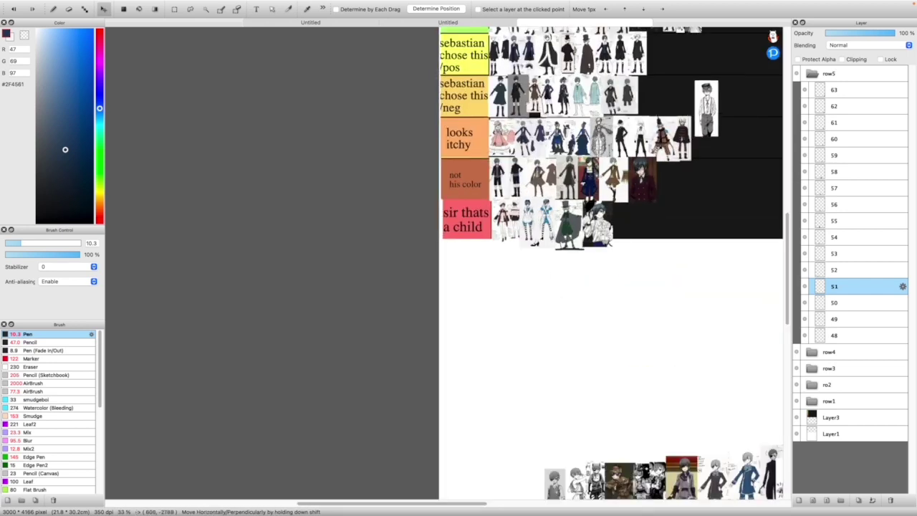
pyautogui.scroll(3, 632, 162)
pyautogui.scroll(2, 632, 163)
pyautogui.moveTo(674, 203); pyautogui.dragTo(572, 134)
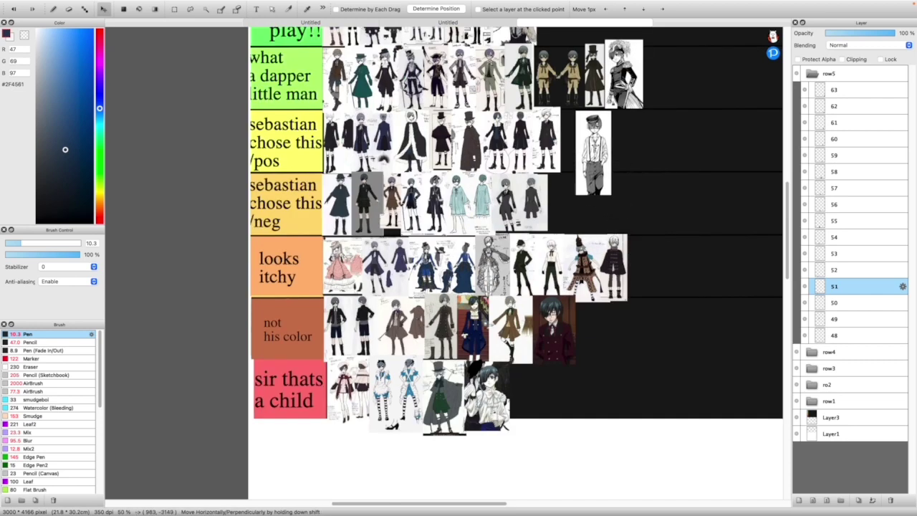
pyautogui.press('super+t')
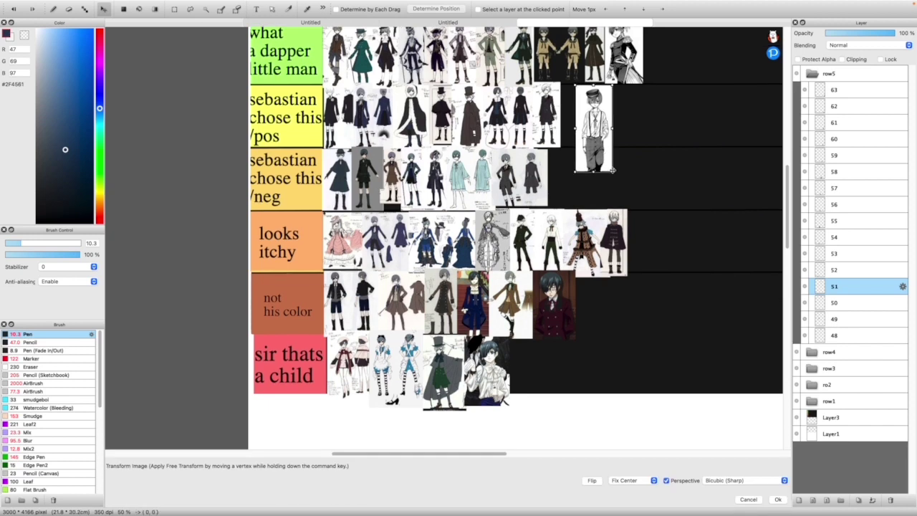
pyautogui.moveTo(610, 165); pyautogui.dragTo(577, 135)
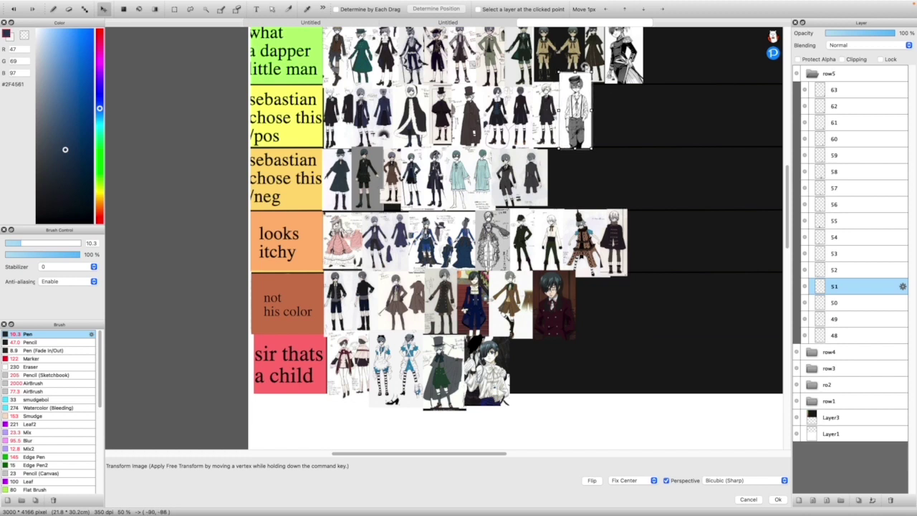
pyautogui.moveTo(590, 75); pyautogui.dragTo(588, 97)
pyautogui.click(777, 500)
pyautogui.scroll(1, 675, 342)
pyautogui.scroll(2, 559, 185)
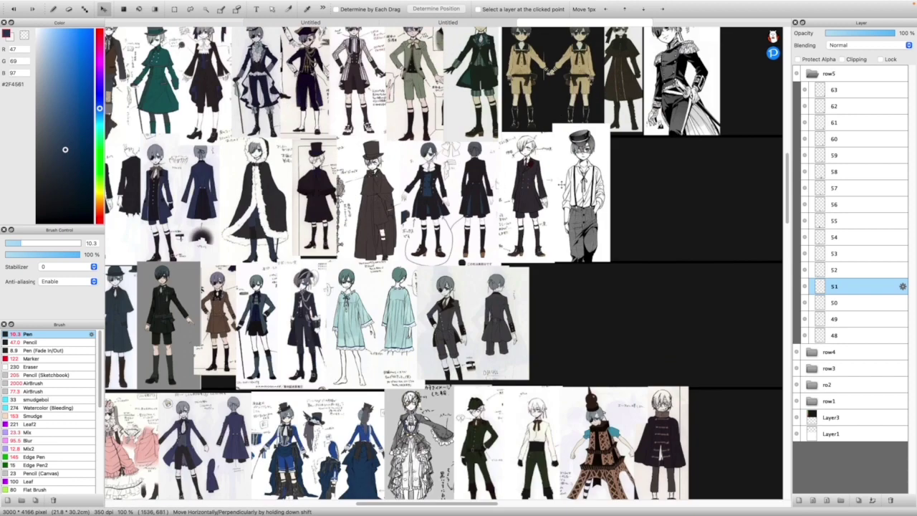
# Move the layer 52 sweater vest image away from the waiting outfits into the empty canvas
pyautogui.scroll(-5, 560, 184)
pyautogui.keyDown('ctrl'); pyautogui.click(606, 209); pyautogui.keyUp('ctrl')
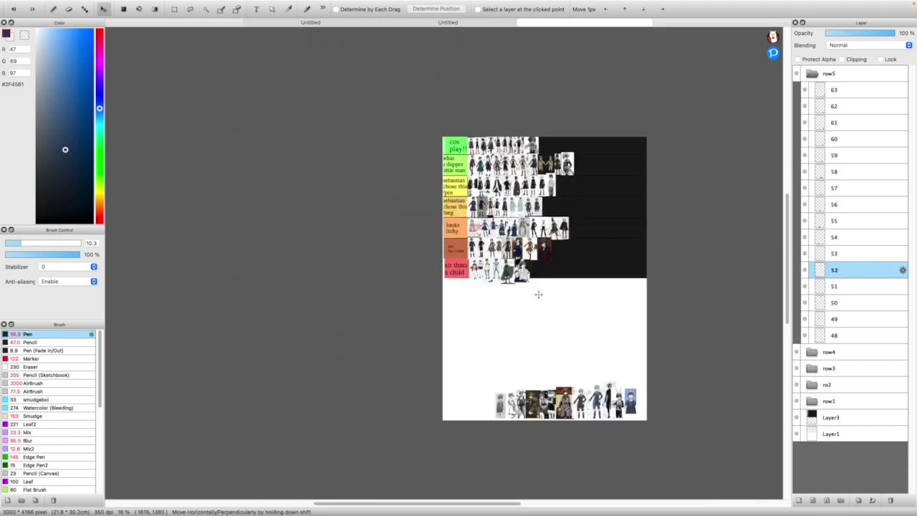
pyautogui.scroll(6, 543, 259)
pyautogui.moveTo(537, 380); pyautogui.dragTo(401, 258)
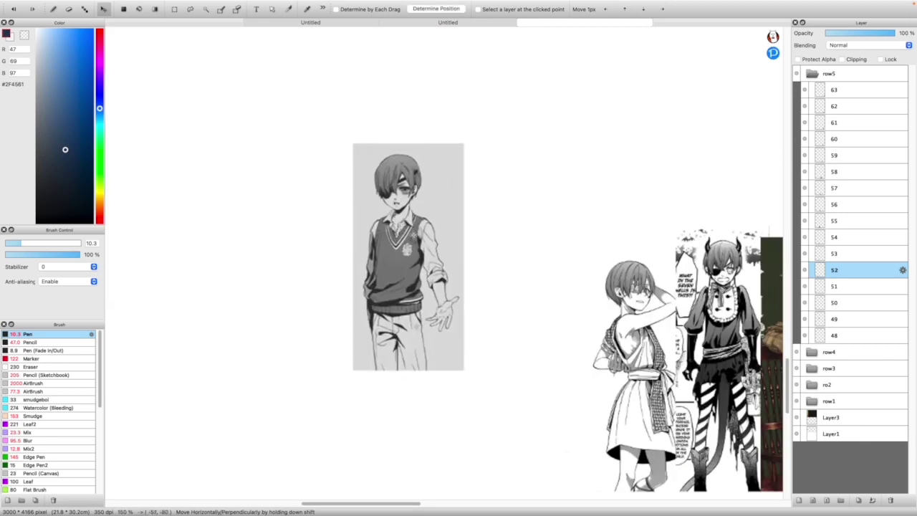
# Examine the layer 52 sweater vest outfit up close to decide which tier it belongs in
pyautogui.scroll(3, 387, 232)
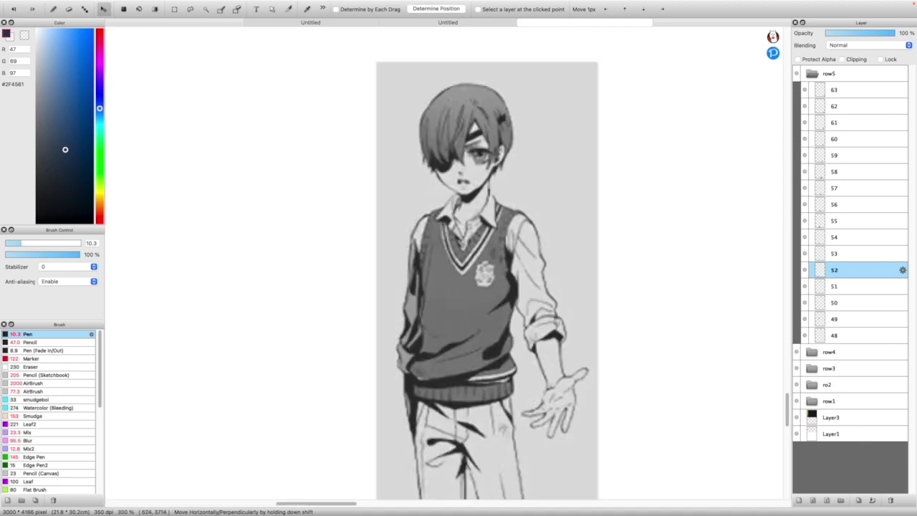
pyautogui.scroll(-3, 344, 207)
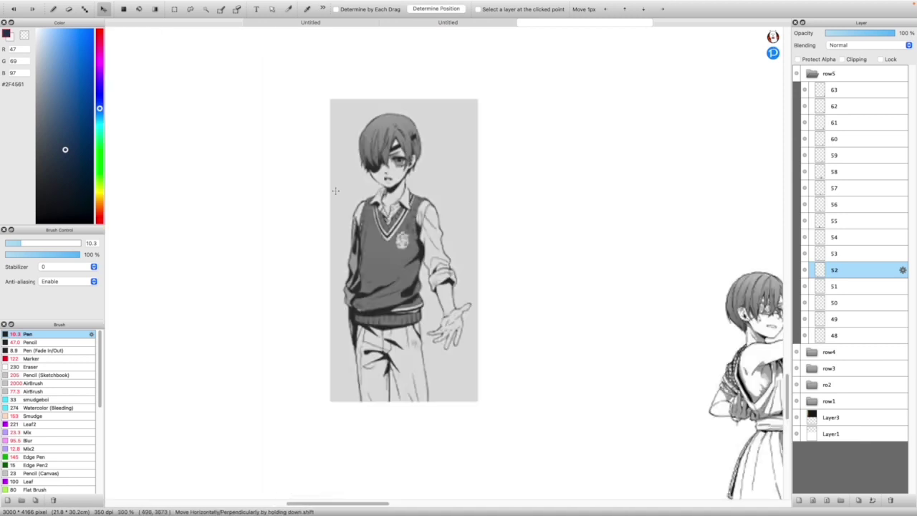
pyautogui.scroll(-2, 355, 208)
pyautogui.scroll(-1, 406, 252)
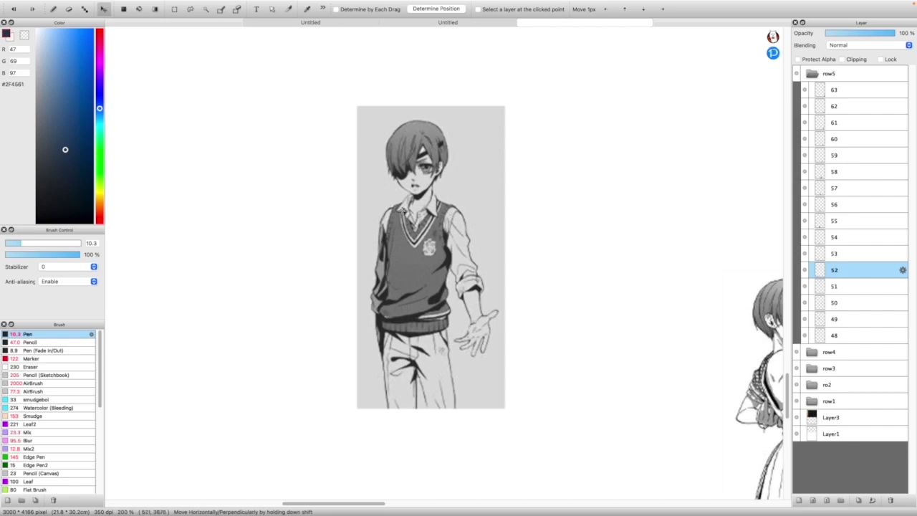
pyautogui.moveTo(430, 251)
pyautogui.mouseDown()
pyautogui.moveTo(415, 247)
pyautogui.moveTo(483, 260)
pyautogui.moveTo(467, 215)
pyautogui.mouseUp()
pyautogui.scroll(2, 443, 219)
pyautogui.scroll(-3, 373, 180)
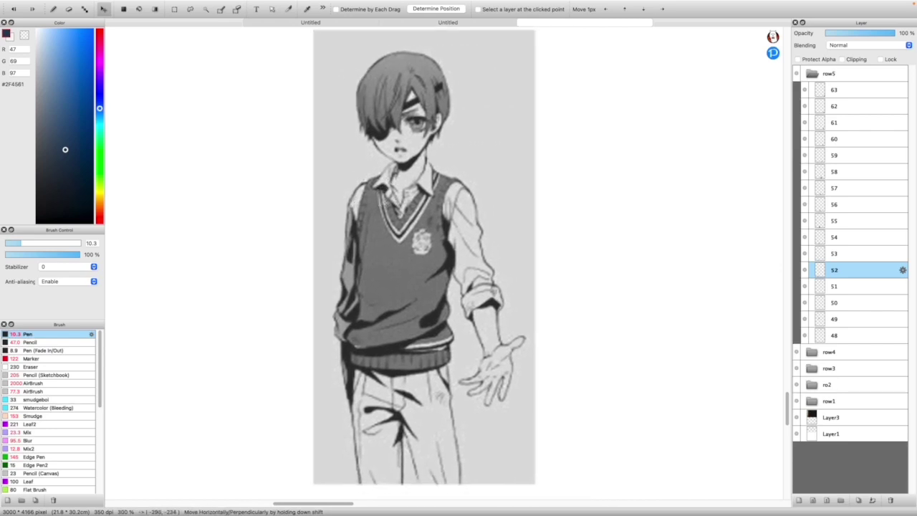
pyautogui.scroll(2, 373, 180)
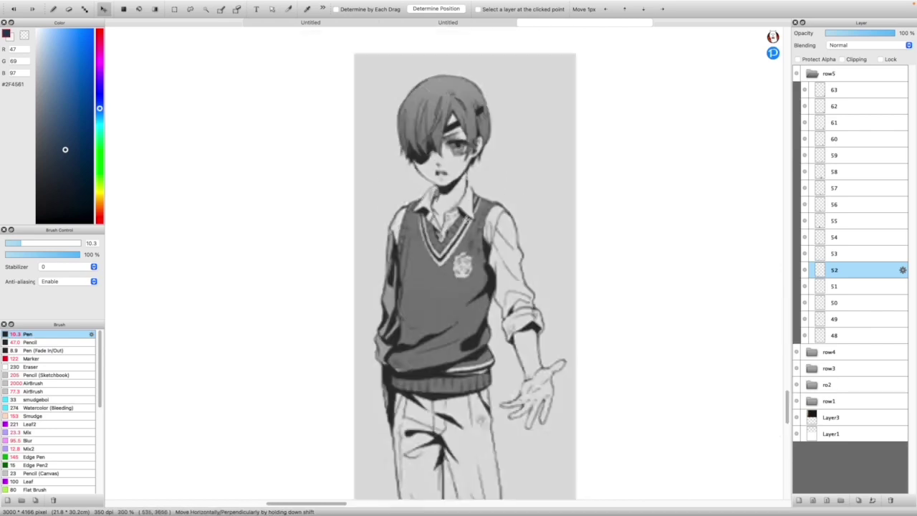
pyautogui.moveTo(434, 195); pyautogui.dragTo(420, 174)
pyautogui.hscroll(-3, 454, 218)
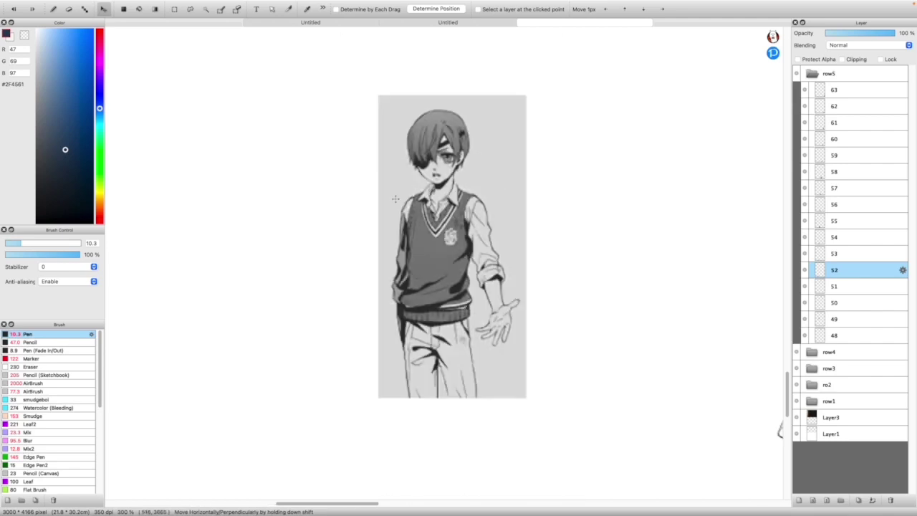
pyautogui.hscroll(-3, 457, 200)
pyautogui.scroll(-2, 457, 200)
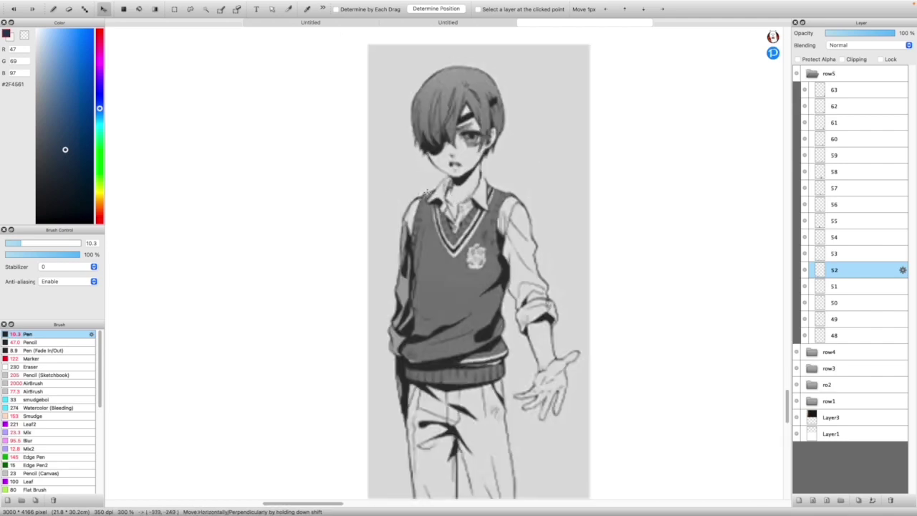
pyautogui.hscroll(3, 442, 195)
pyautogui.scroll(1, 443, 195)
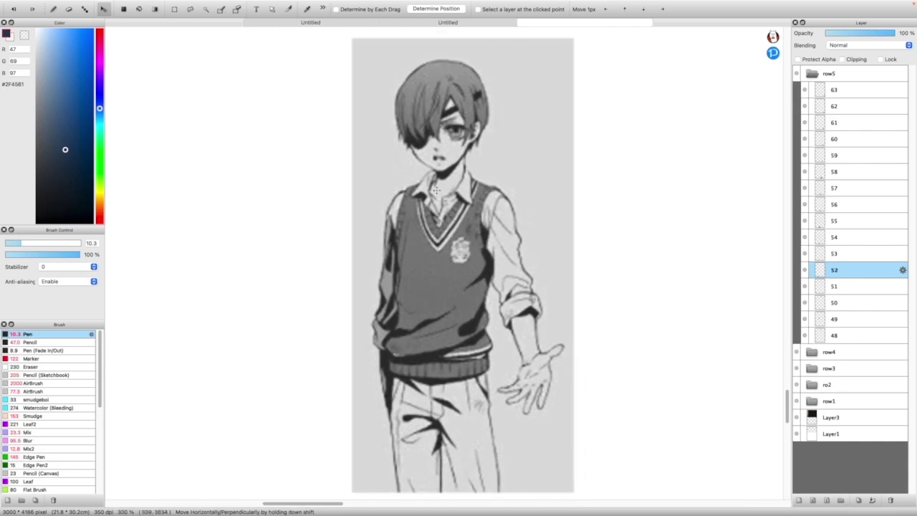
pyautogui.hscroll(3, 464, 176)
pyautogui.scroll(-2, 464, 175)
pyautogui.hscroll(-2, 458, 165)
pyautogui.scroll(5, 440, 136)
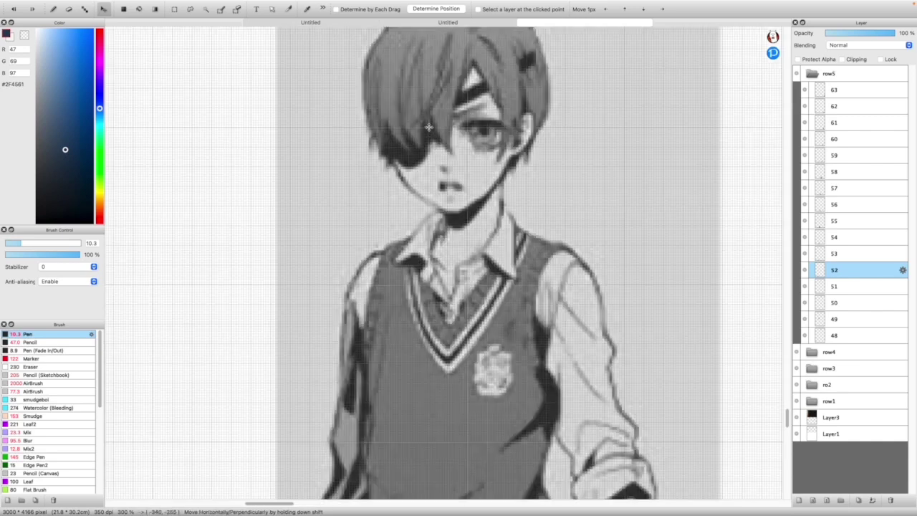
pyautogui.scroll(-5, 440, 136)
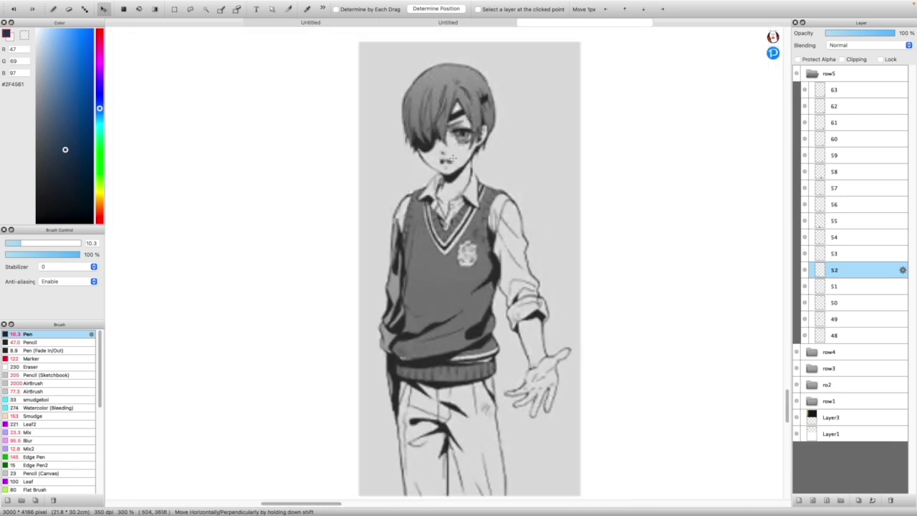
pyautogui.scroll(-6, 471, 199)
pyautogui.scroll(3, 471, 255)
pyautogui.scroll(-3, 475, 216)
pyautogui.scroll(2, 476, 215)
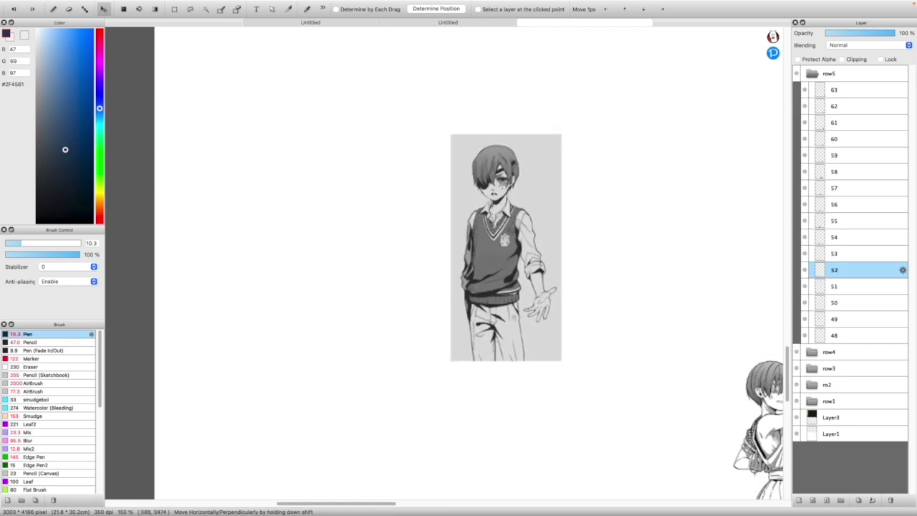
pyautogui.scroll(1, 495, 183)
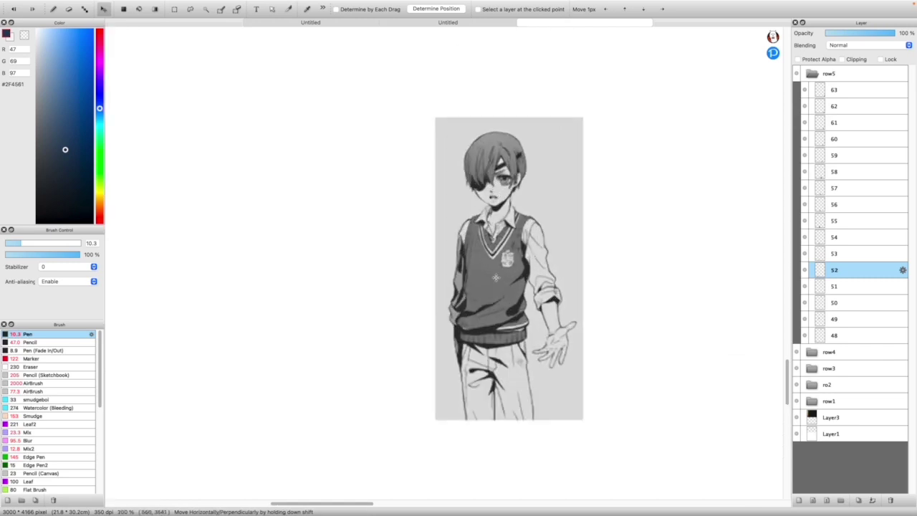
# Move the layer 52 sweater vest image to the end of the "not his color" row
pyautogui.scroll(-6, 495, 286)
pyautogui.scroll(1, 508, 290)
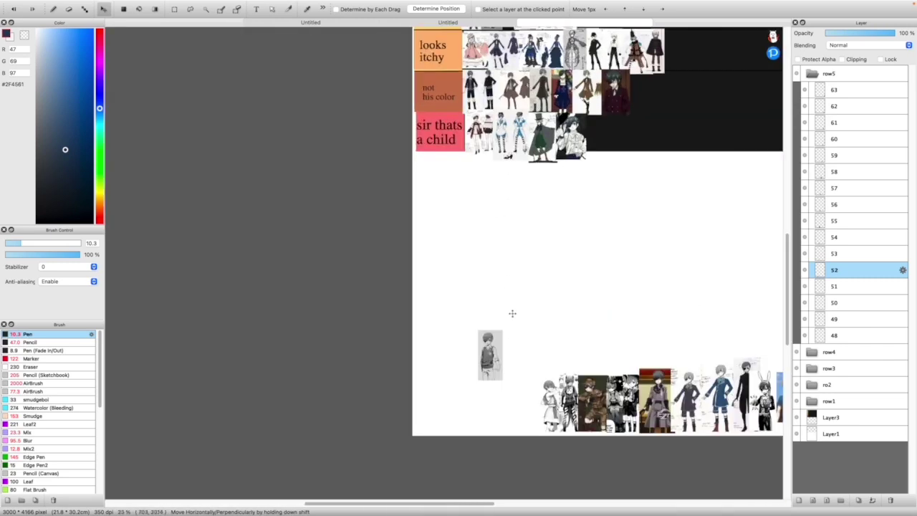
pyautogui.moveTo(490, 355); pyautogui.dragTo(651, 106)
pyautogui.scroll(-3, 542, 175)
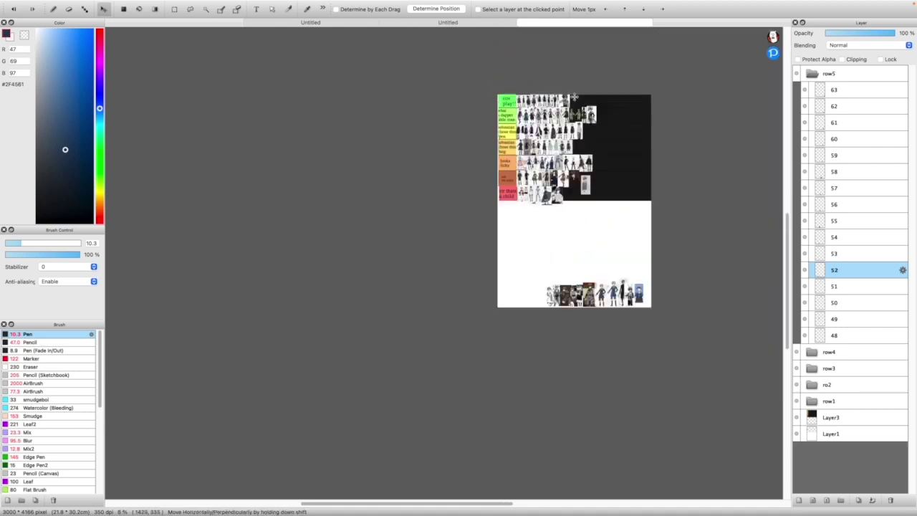
pyautogui.scroll(3, 546, 100)
pyautogui.scroll(2, 546, 166)
pyautogui.moveTo(638, 392)
pyautogui.mouseDown()
pyautogui.moveTo(632, 374)
pyautogui.moveTo(651, 388)
pyautogui.mouseUp()
pyautogui.scroll(2, 651, 389)
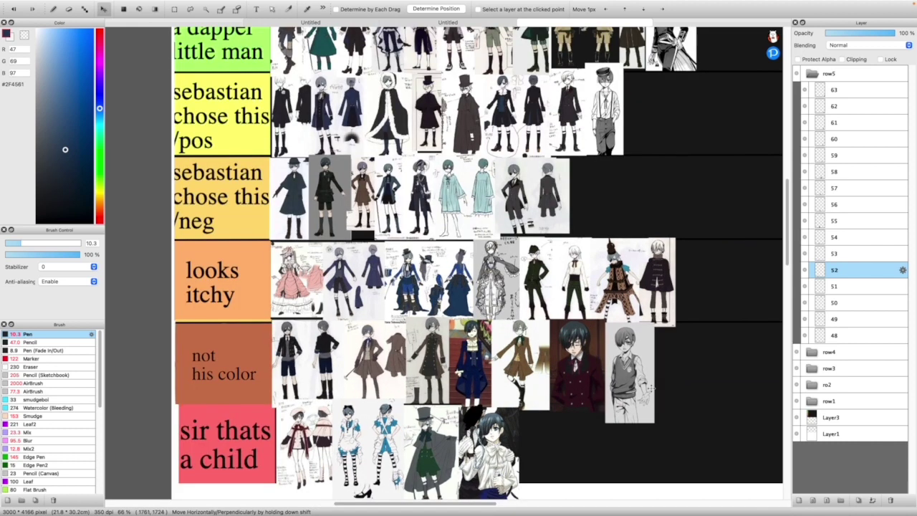
# Shrink the layer 52 sweater vest image slightly and fit it at the end of the "not his color" row
pyautogui.press('super+t')
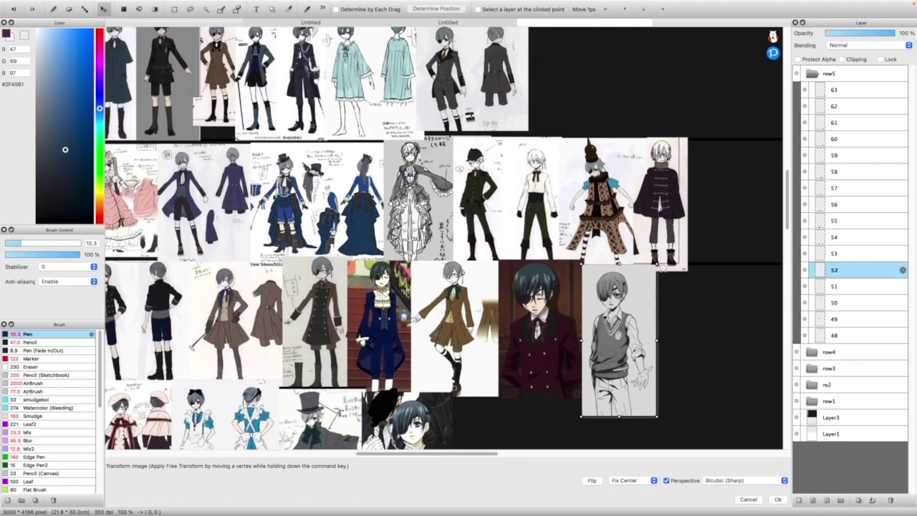
pyautogui.moveTo(656, 265); pyautogui.dragTo(647, 269)
pyautogui.moveTo(637, 303); pyautogui.dragTo(636, 301)
pyautogui.click(777, 499)
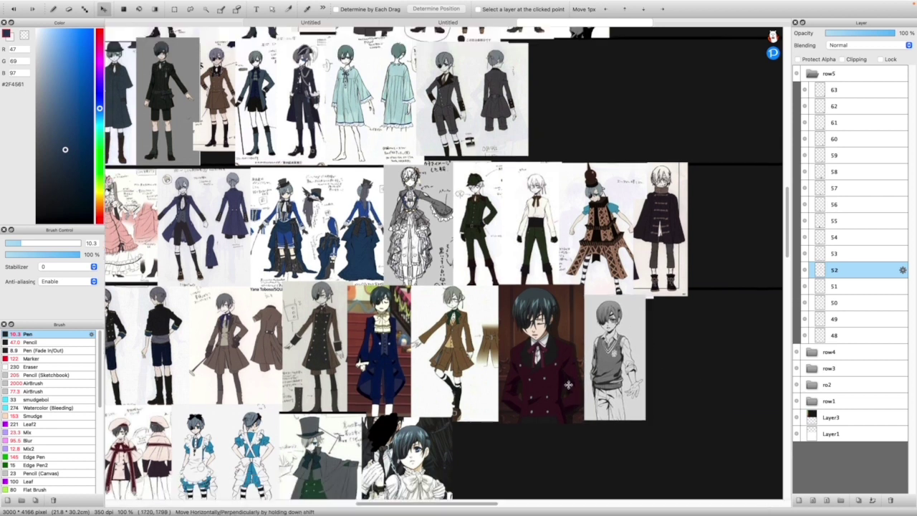
# Nudge the layer 52 sweater vest image slightly away from the burgundy coat image beside it
pyautogui.scroll(-2, 444, 286)
pyautogui.scroll(3, 445, 287)
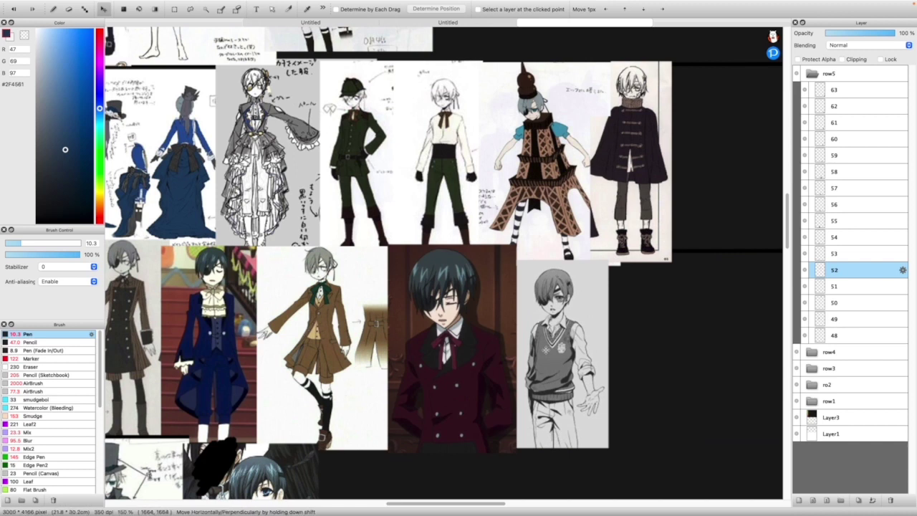
pyautogui.scroll(1, 552, 358)
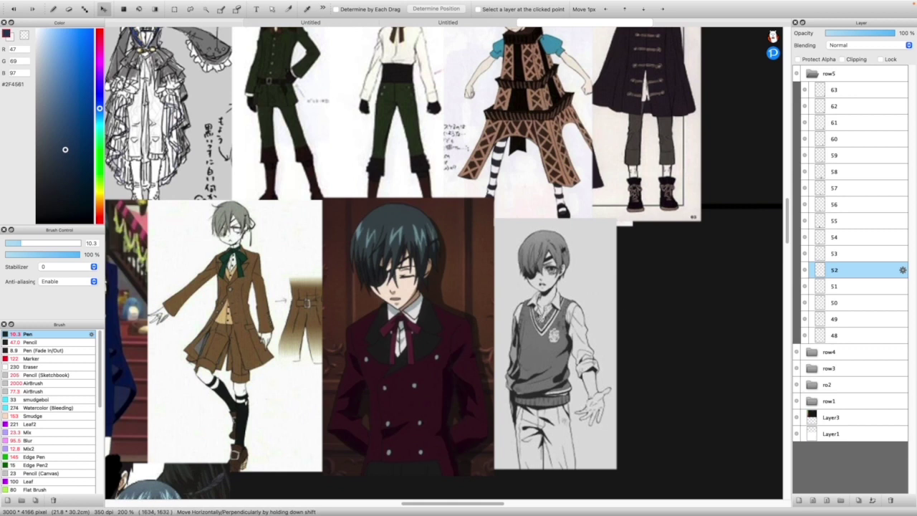
pyautogui.scroll(1, 560, 341)
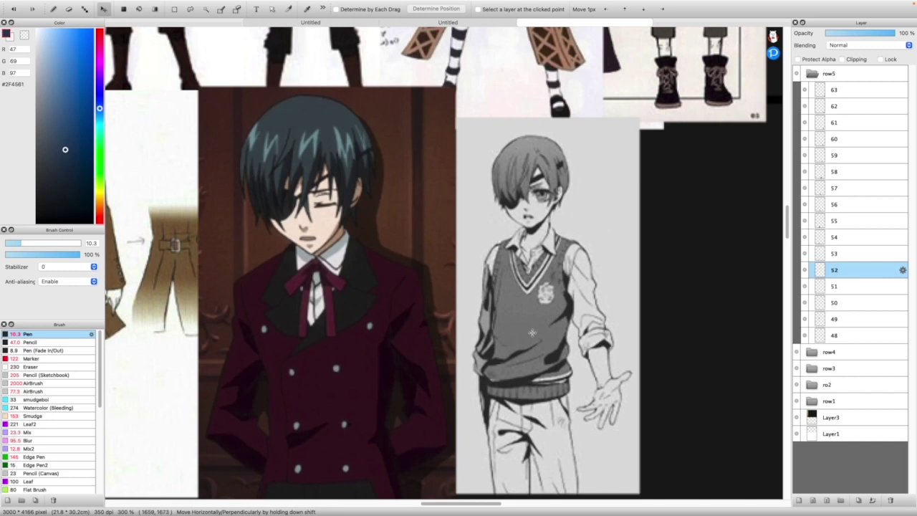
pyautogui.moveTo(538, 295)
pyautogui.mouseDown()
pyautogui.moveTo(550, 294)
pyautogui.moveTo(541, 296)
pyautogui.mouseUp()
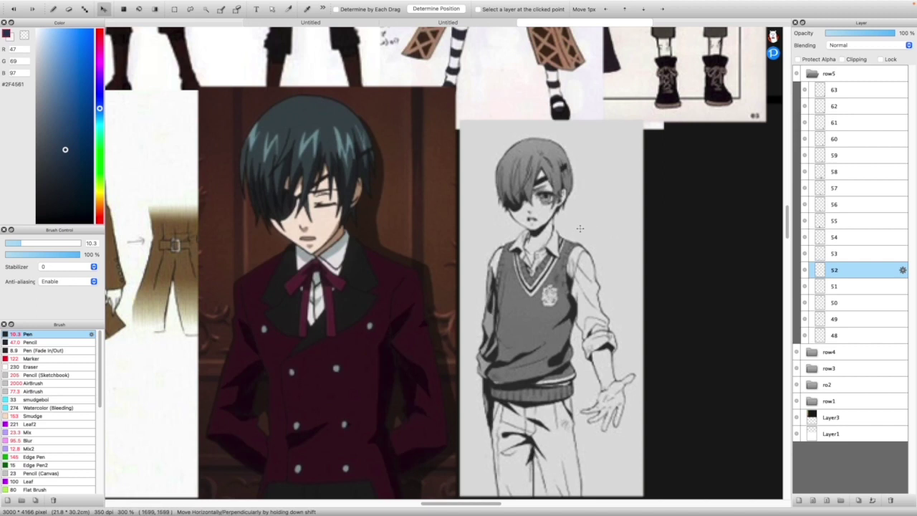
pyautogui.scroll(1, 630, 288)
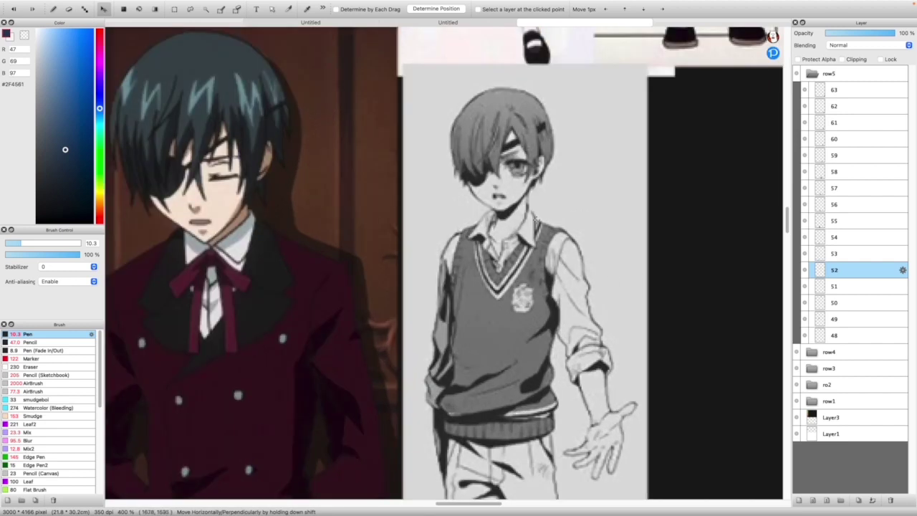
pyautogui.scroll(-1, 538, 231)
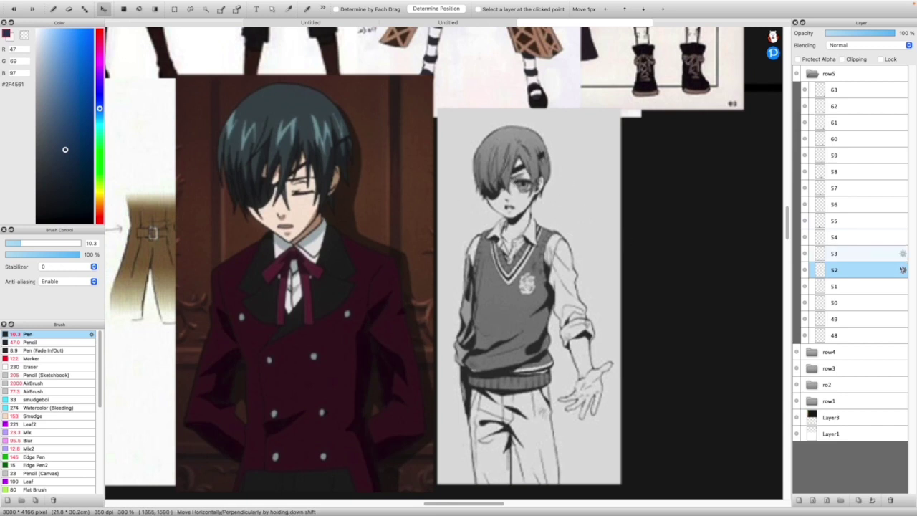
# Move the layer 53 belted tunic image away from the waiting outfits into the empty canvas
pyautogui.click(858, 255)
pyautogui.scroll(-6, 515, 234)
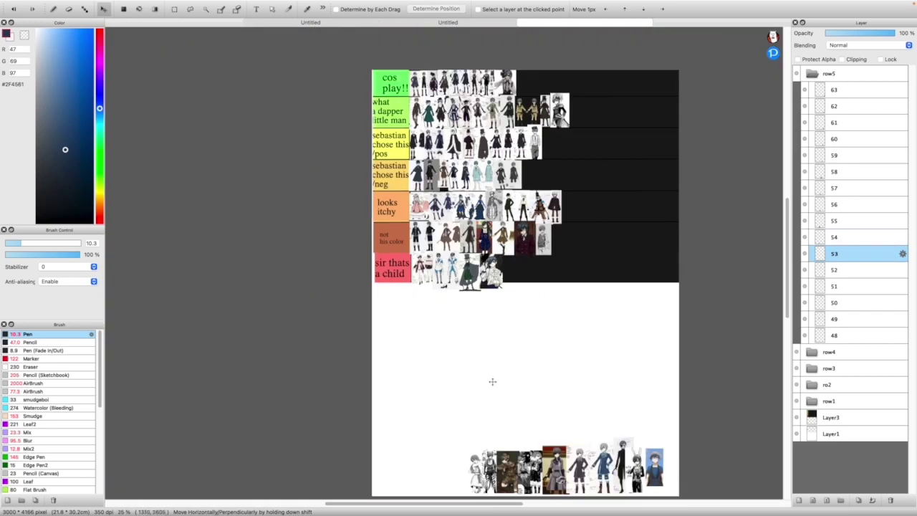
pyautogui.scroll(3, 515, 235)
pyautogui.scroll(5, 432, 229)
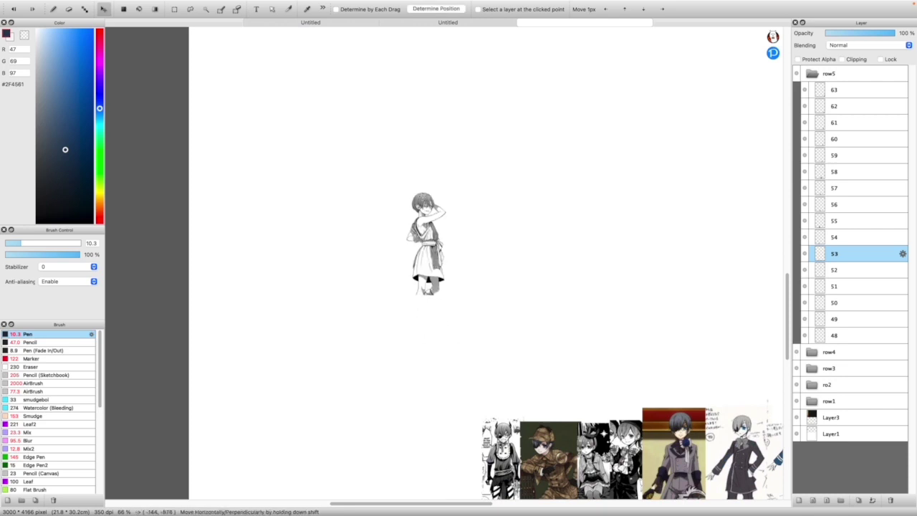
# Examine the layer 53 belted tunic outfit up close to decide which tier it belongs in
pyautogui.scroll(2, 437, 230)
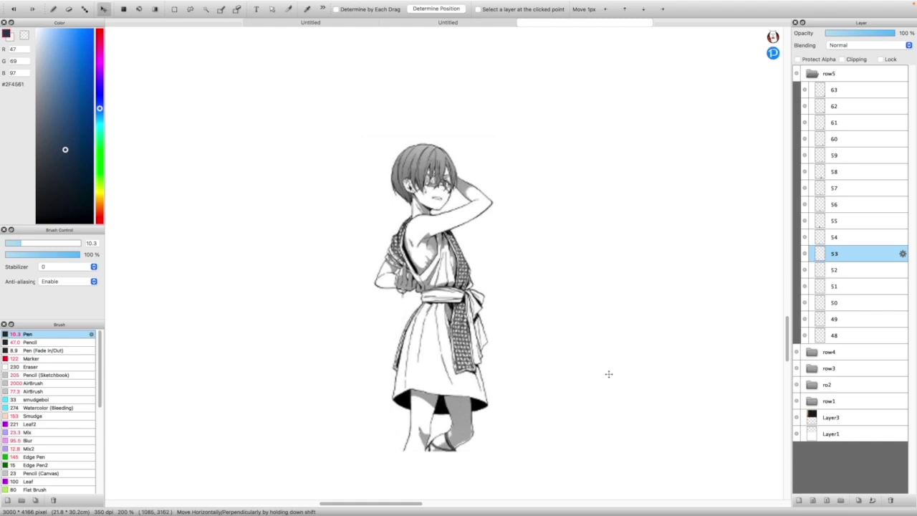
pyautogui.moveTo(620, 360); pyautogui.dragTo(635, 352)
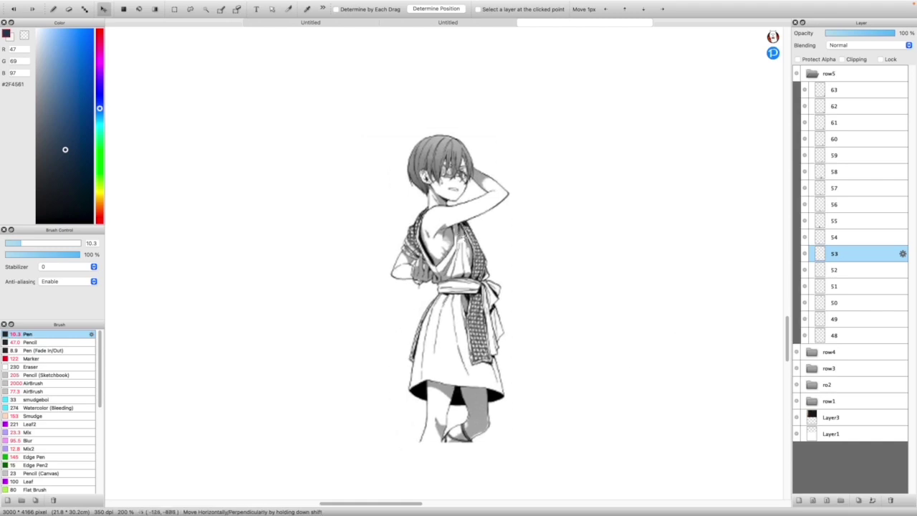
pyautogui.press('super+minus')
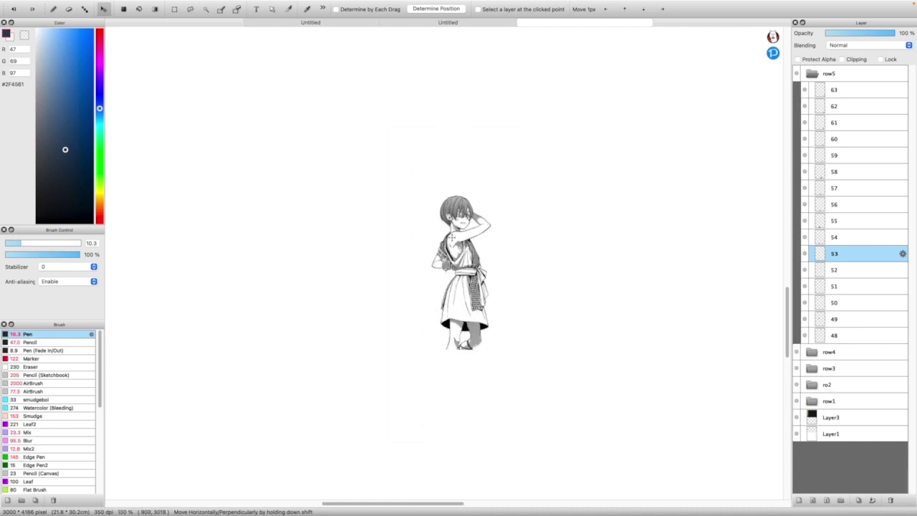
pyautogui.press('super+plus')
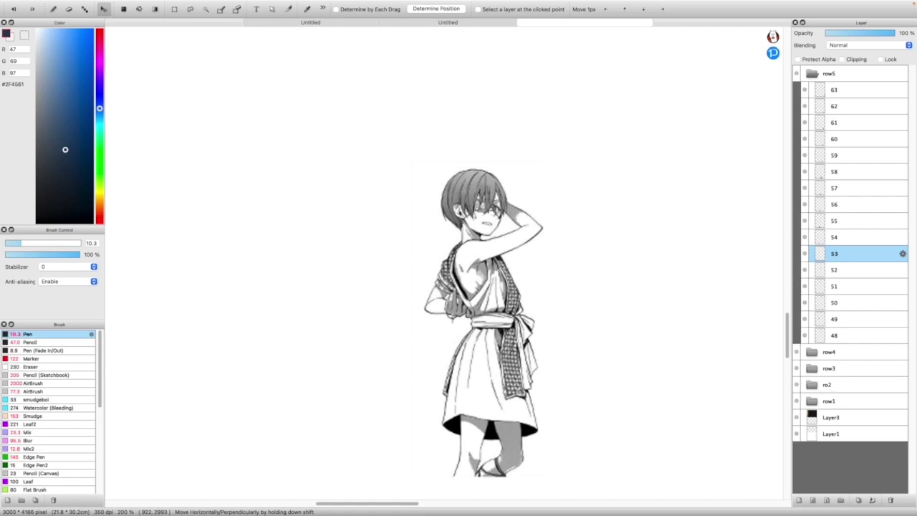
pyautogui.press('super+minus')
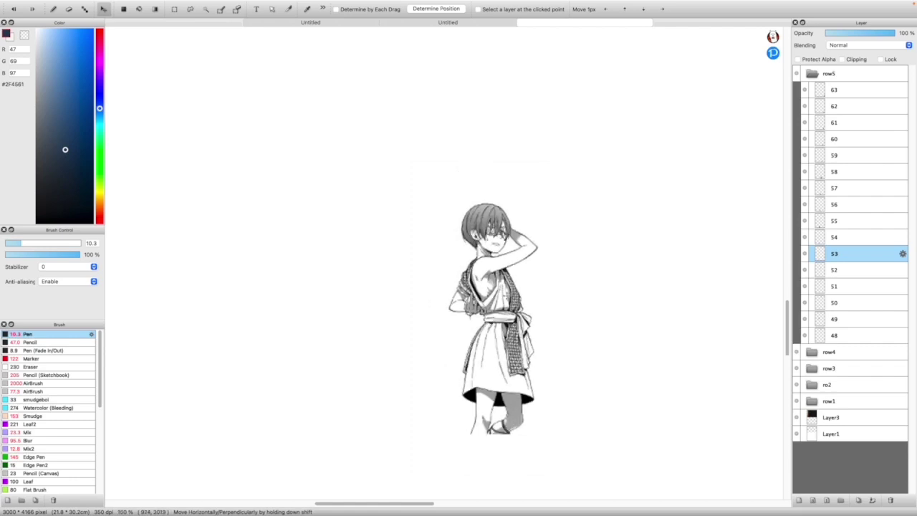
pyautogui.press('super+plus')
# Move the layer 53 belted tunic image to the end of the "looks itchy" row and fit it beside the dark cape outfit
pyautogui.scroll(-10, 504, 364)
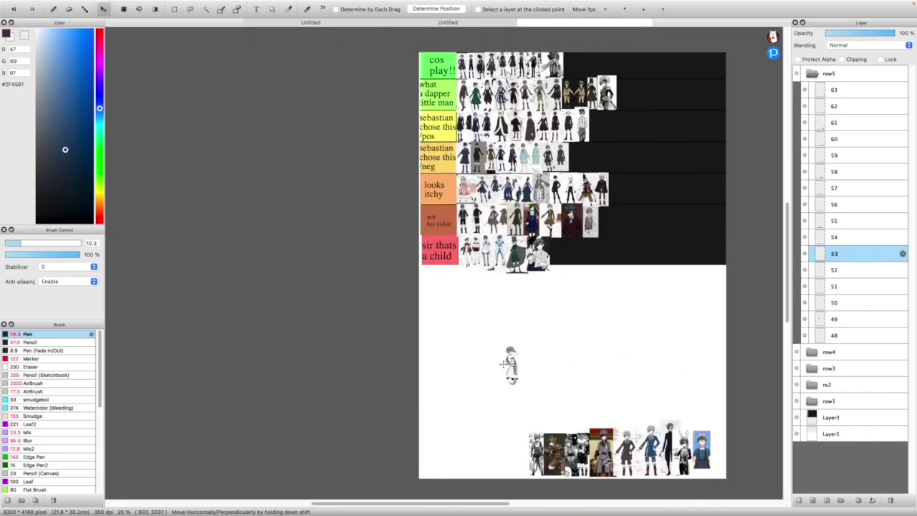
pyautogui.moveTo(501, 364); pyautogui.dragTo(578, 147)
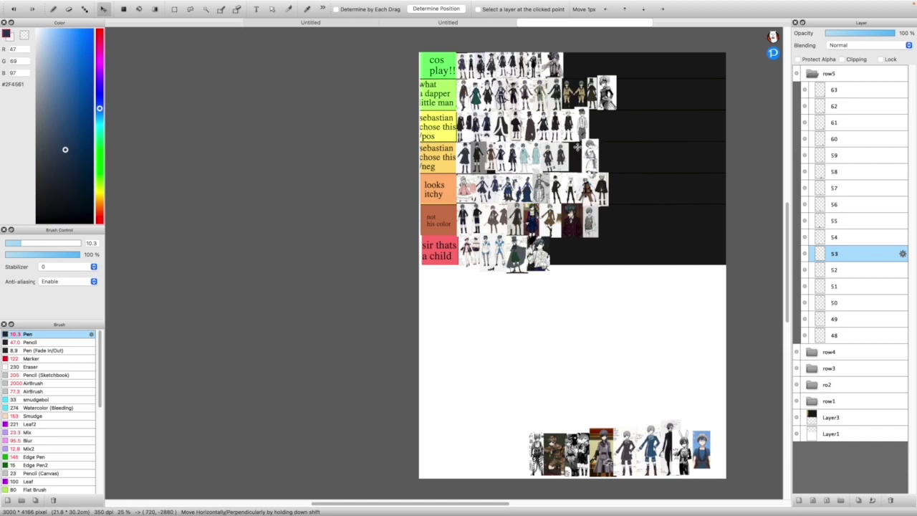
pyautogui.scroll(3, 578, 146)
pyautogui.press('super+t')
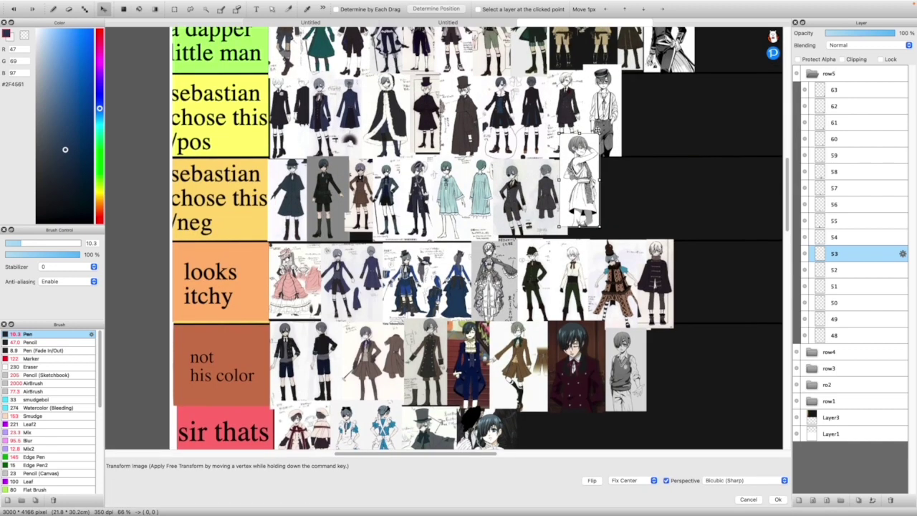
pyautogui.moveTo(618, 185); pyautogui.dragTo(693, 285)
pyautogui.moveTo(692, 281); pyautogui.dragTo(690, 280)
pyautogui.click(778, 499)
pyautogui.scroll(2, 747, 287)
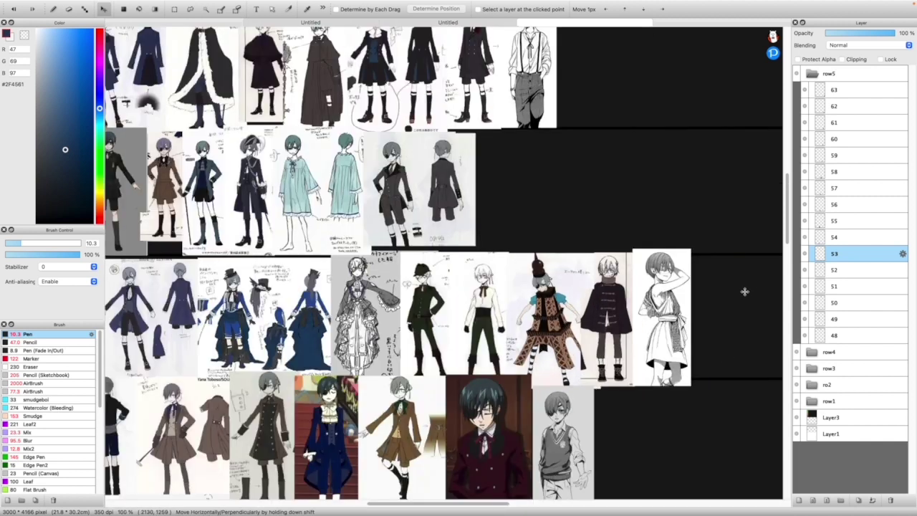
# Move the layer 54 horned devil costume image away from the waiting outfits into the empty canvas
pyautogui.scroll(-2, 712, 259)
pyautogui.scroll(-2, 712, 260)
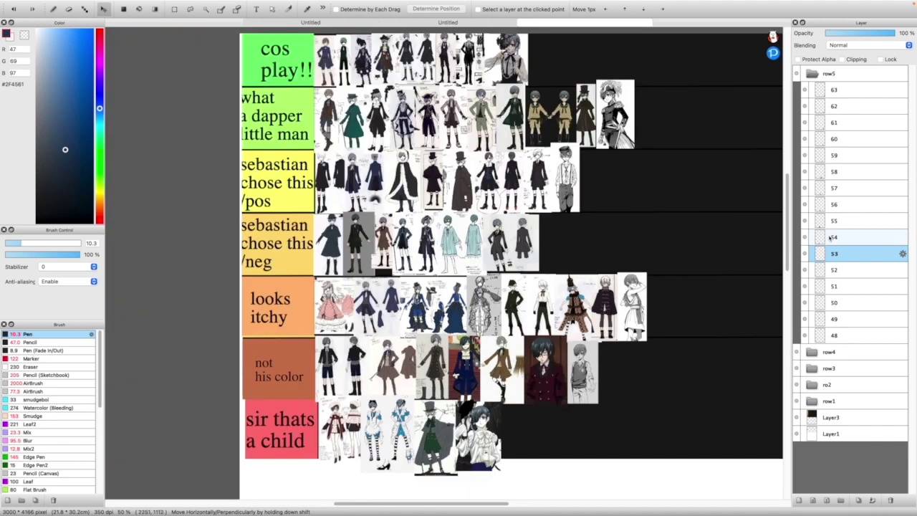
pyautogui.scroll(-5, 711, 260)
pyautogui.scroll(3, 507, 350)
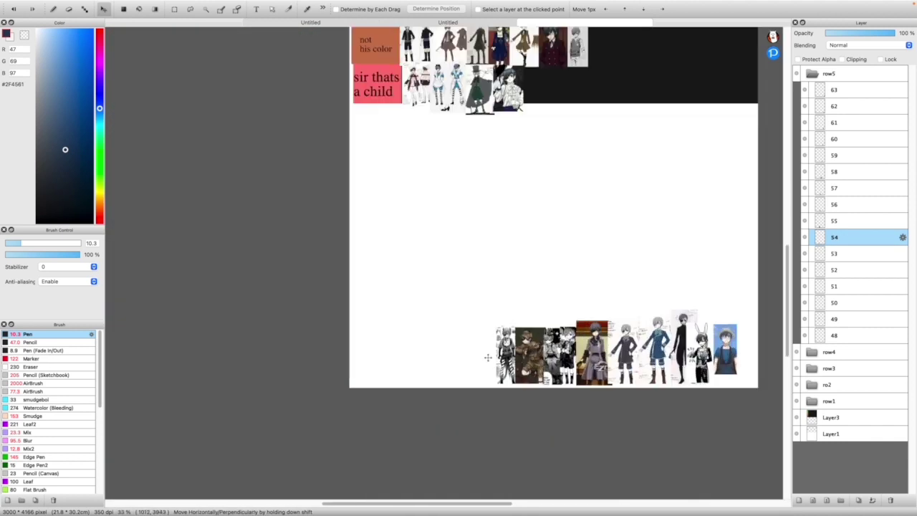
pyautogui.scroll(-2, 572, 71)
pyautogui.scroll(3, 572, 71)
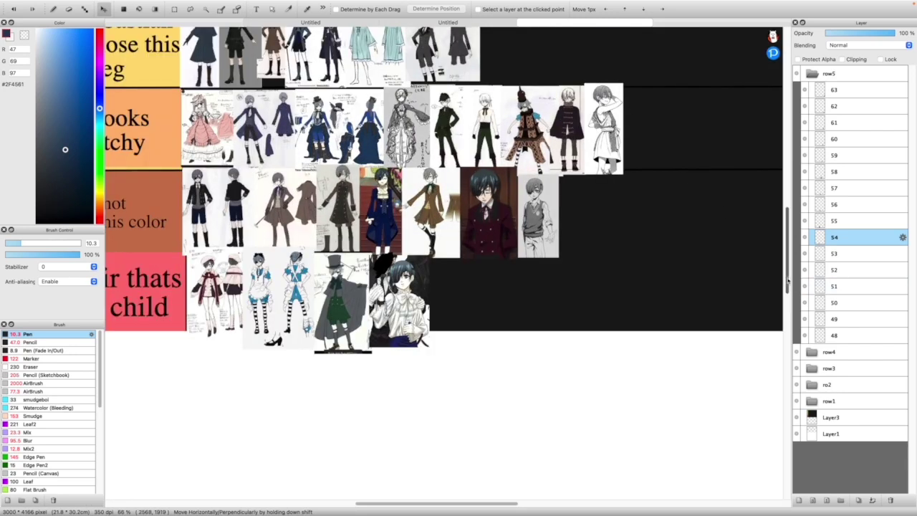
pyautogui.scroll(-15, 459, 414)
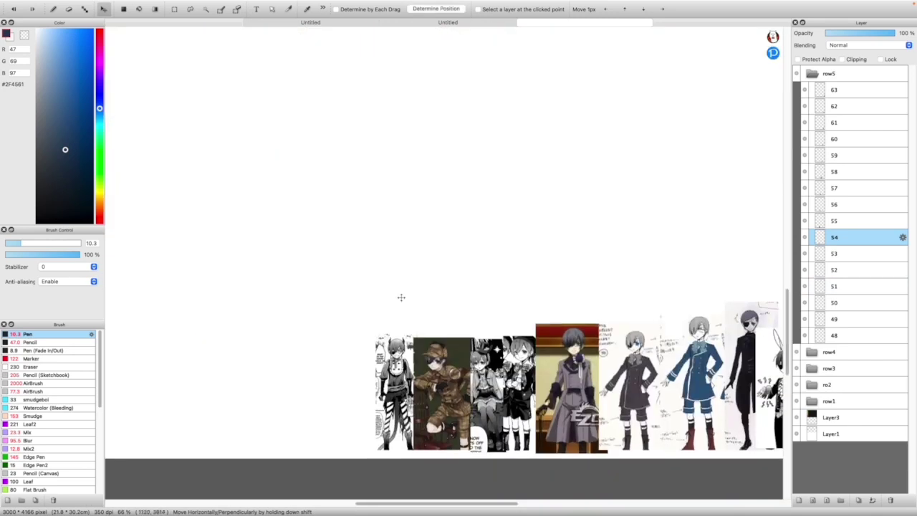
pyautogui.moveTo(456, 414); pyautogui.dragTo(510, 188)
# Examine the layer 54 horned devil costume up close to decide which tier it belongs in
pyautogui.scroll(3, 453, 93)
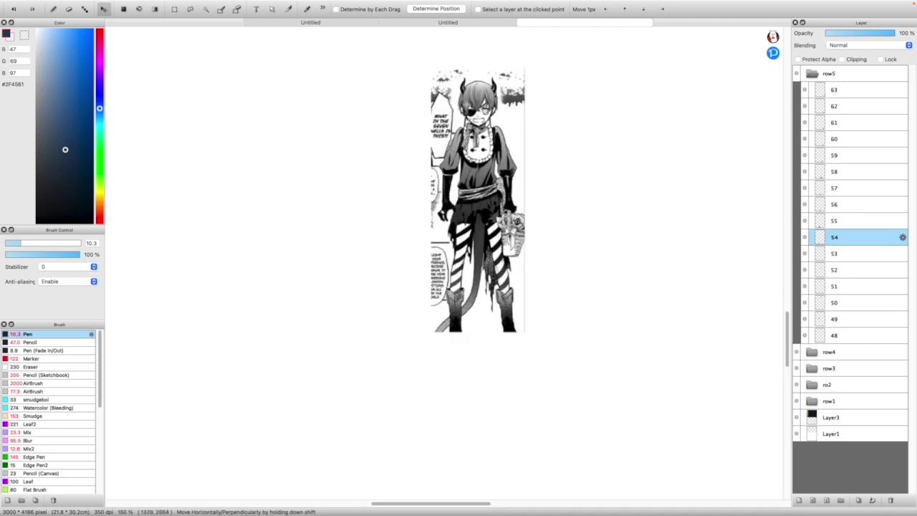
pyautogui.scroll(2, 464, 105)
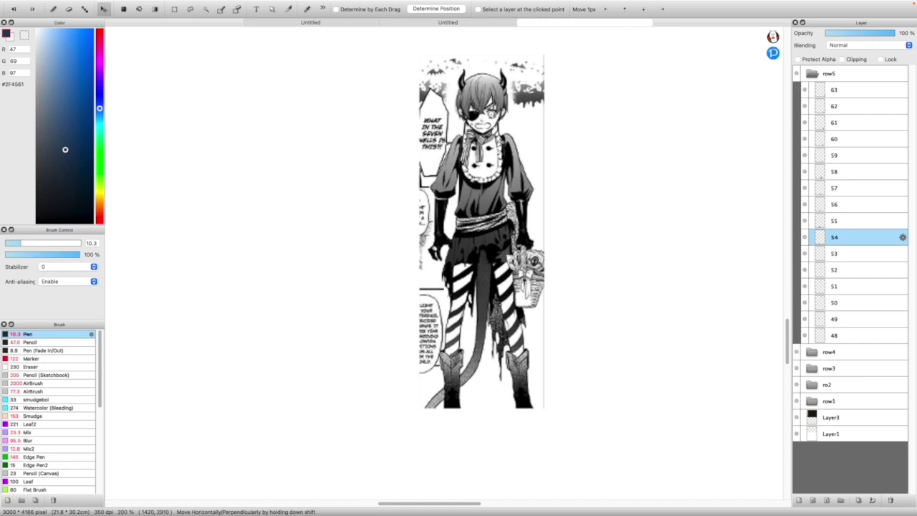
pyautogui.scroll(2, 504, 144)
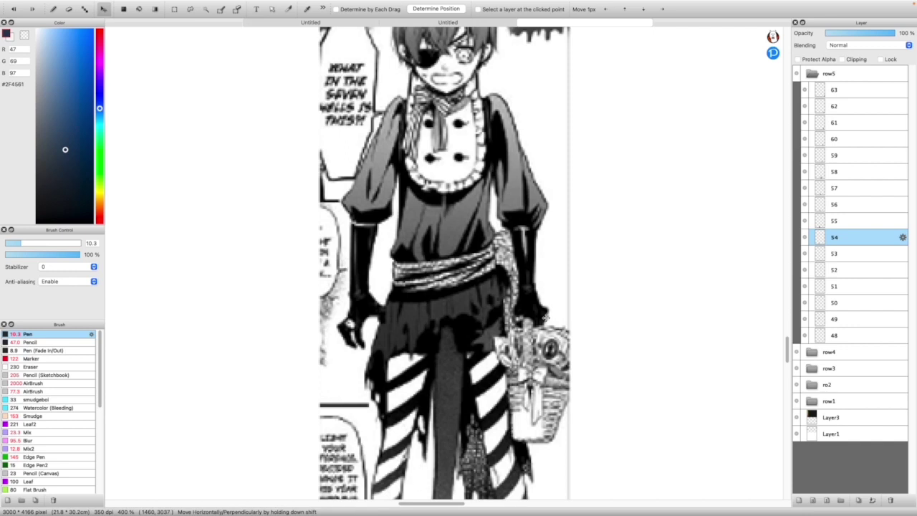
pyautogui.scroll(-2, 544, 317)
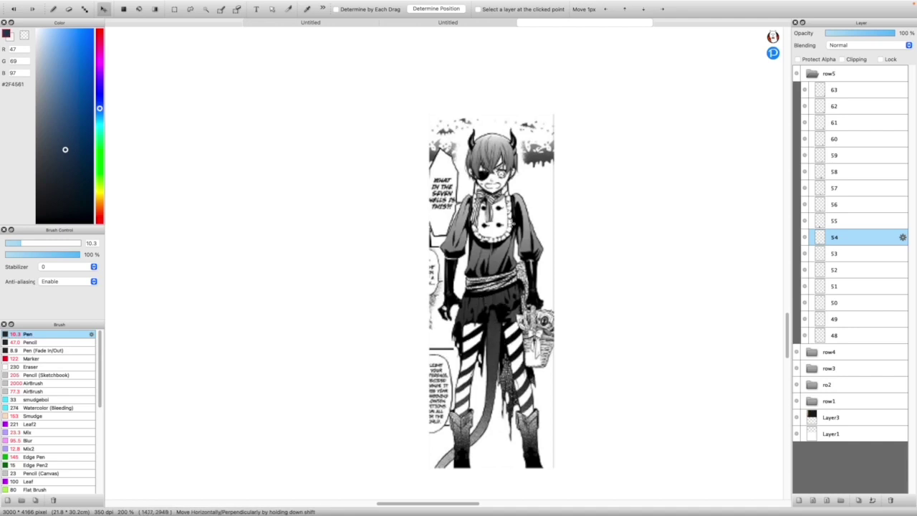
pyautogui.scroll(-5, 537, 190)
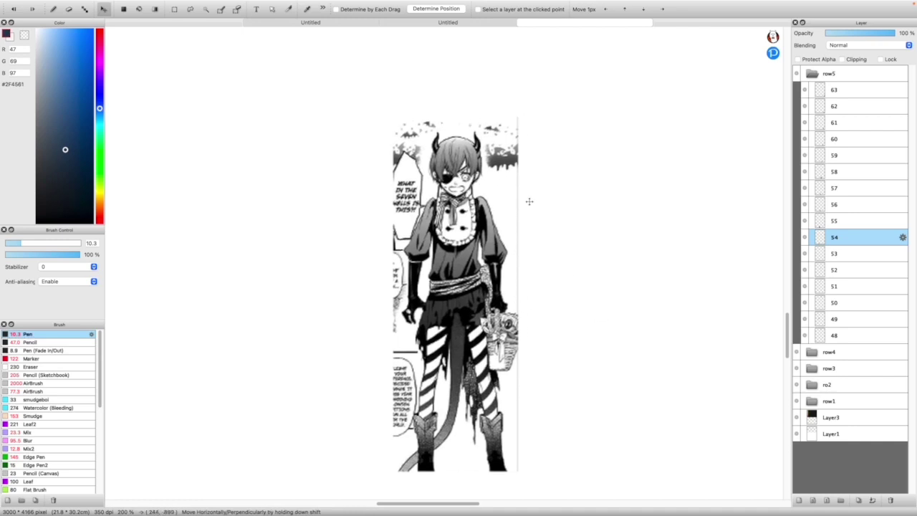
# Move the layer 54 devil costume image to the end of the "cos play!!" row and shrink it to fit
pyautogui.scroll(-4, 537, 215)
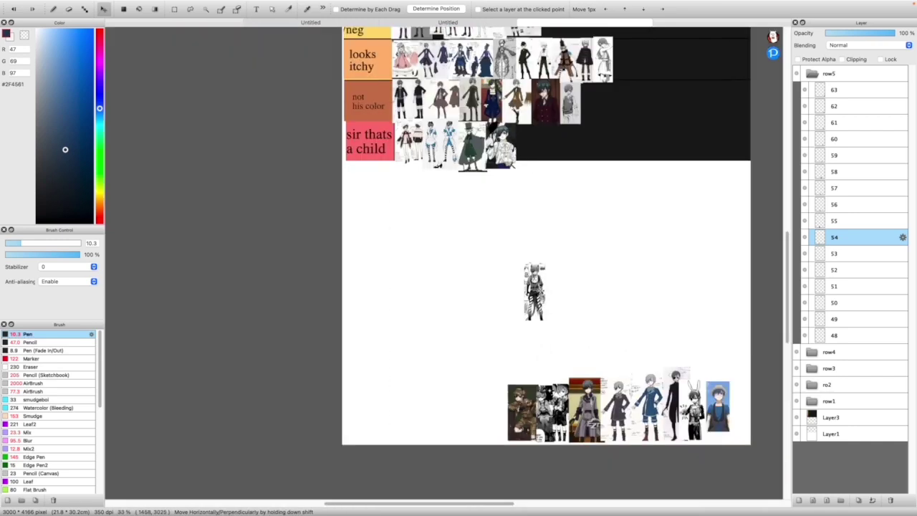
pyautogui.moveTo(539, 354); pyautogui.dragTo(548, 61)
pyautogui.scroll(5, 548, 44)
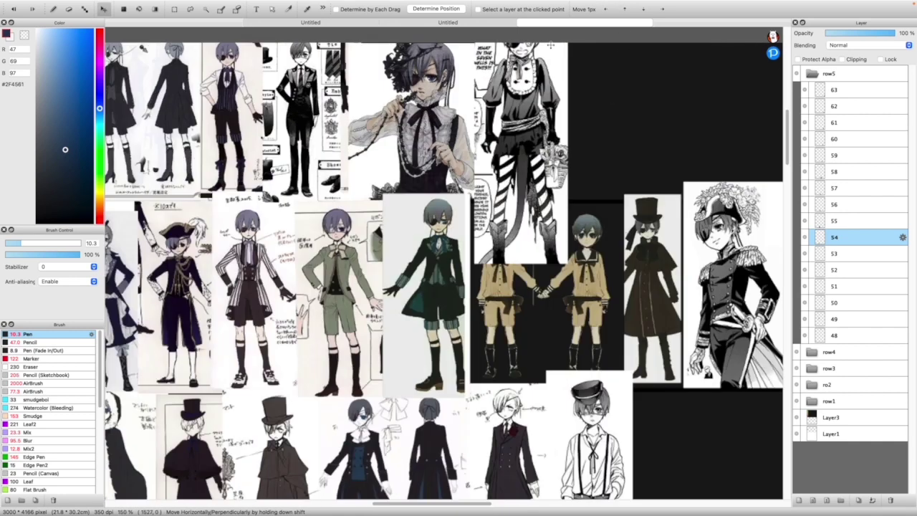
pyautogui.press('super+t')
pyautogui.moveTo(571, 241); pyautogui.dragTo(551, 192)
pyautogui.scroll(-3, 517, 141)
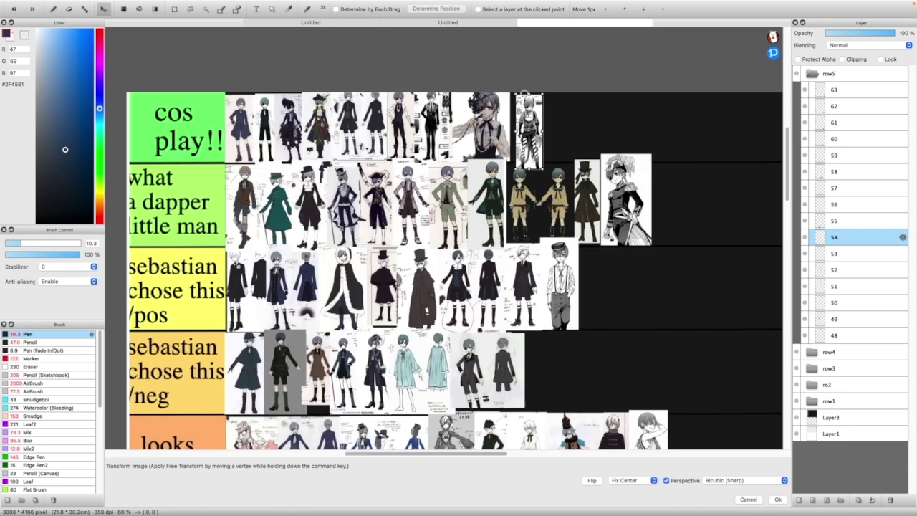
pyautogui.click(777, 499)
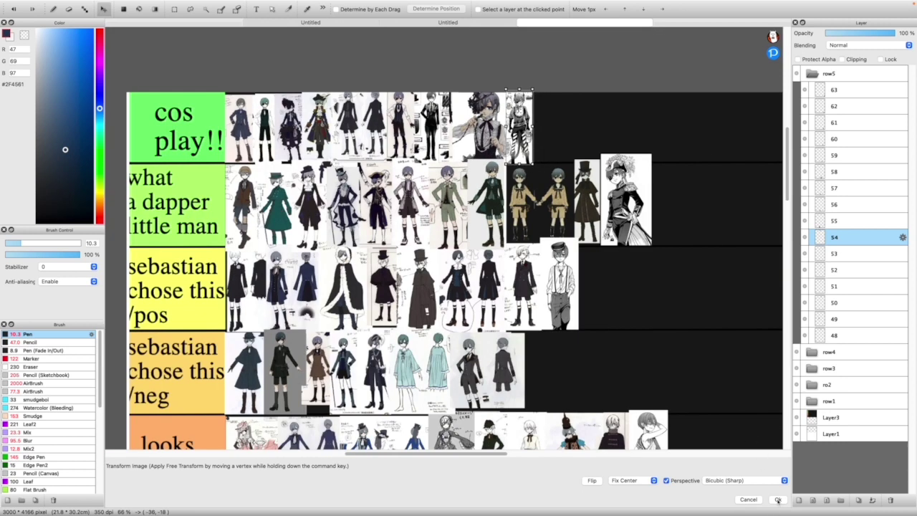
# Move the layer 55 plaid detective outfit image away from the waiting outfits into the empty canvas
pyautogui.click(855, 221)
pyautogui.scroll(-3, 479, 435)
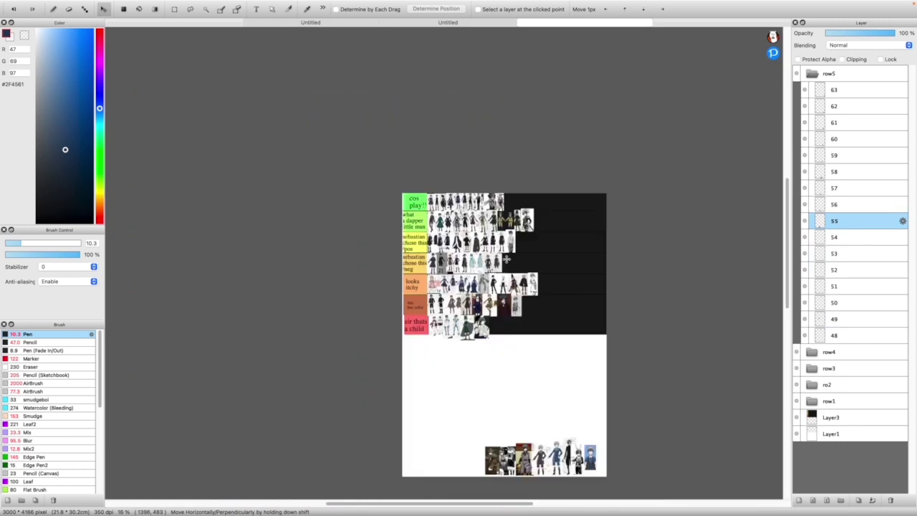
pyautogui.scroll(5, 479, 436)
pyautogui.scroll(2, 479, 436)
pyautogui.moveTo(479, 436); pyautogui.dragTo(329, 236)
# Examine the layer 55 plaid detective outfit up close to decide which tier it belongs in
pyautogui.scroll(-2, 330, 237)
pyautogui.scroll(2, 316, 148)
pyautogui.scroll(2, 315, 148)
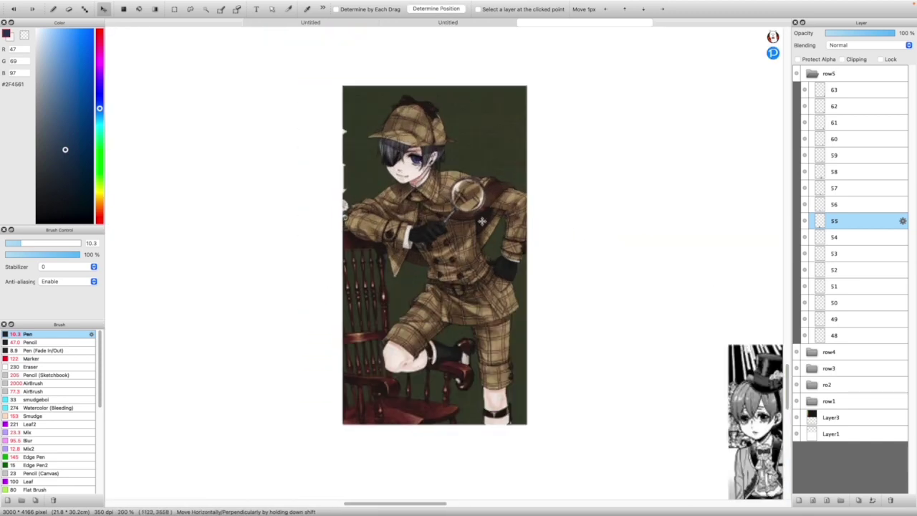
pyautogui.moveTo(435, 187); pyautogui.dragTo(381, 169)
pyautogui.scroll(1, 306, 144)
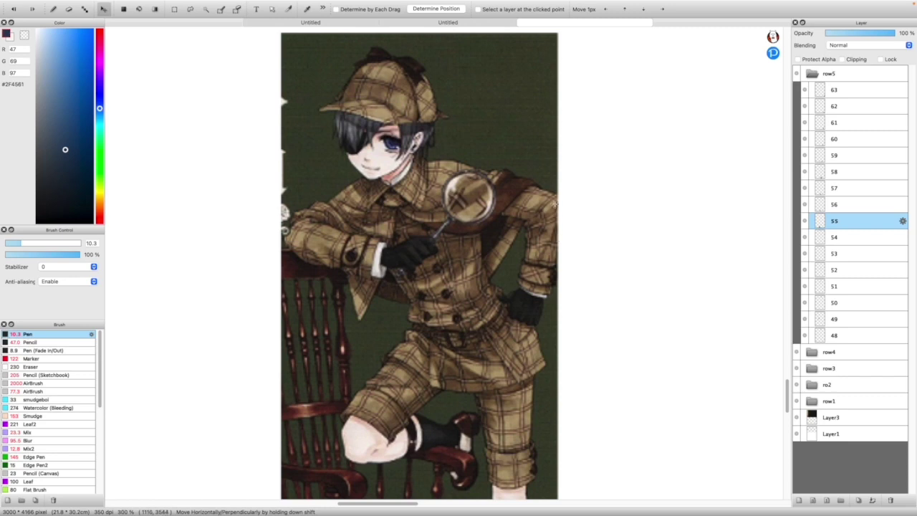
# Move the layer 55 plaid detective outfit image up into the "what a dapper little man" row
pyautogui.scroll(-2, 556, 236)
pyautogui.scroll(1, 447, 201)
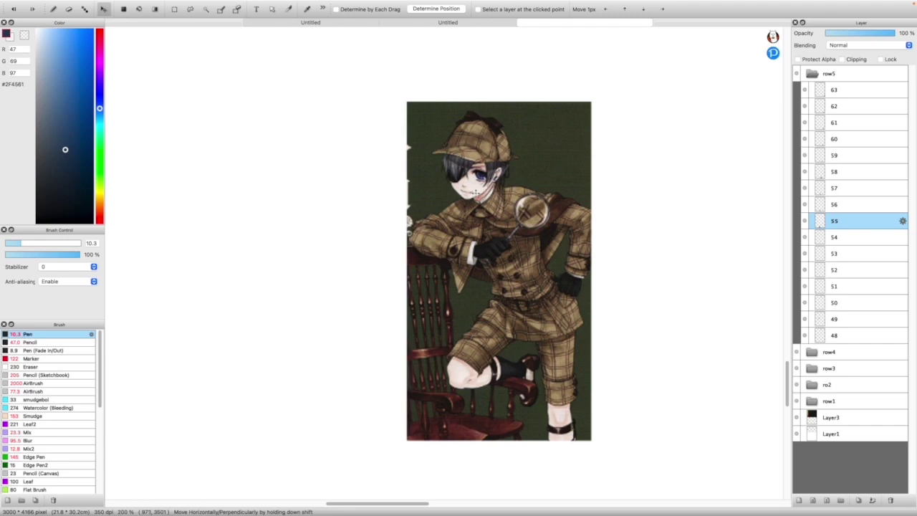
pyautogui.scroll(1, 603, 283)
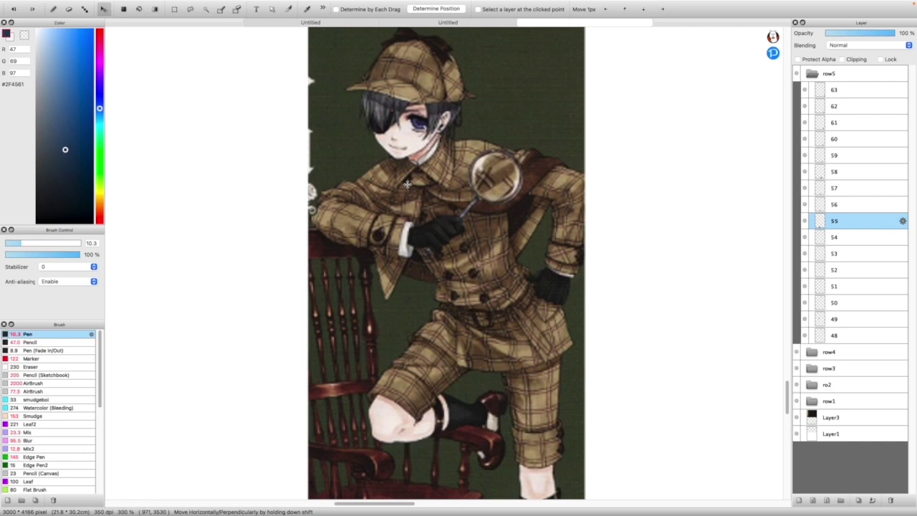
pyautogui.scroll(-5, 407, 184)
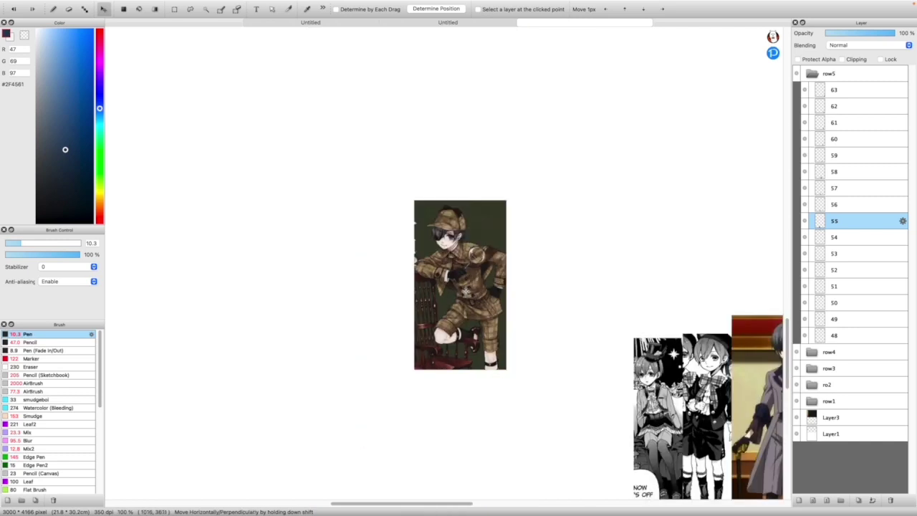
pyautogui.scroll(-2, 407, 184)
pyautogui.scroll(-1, 464, 285)
pyautogui.scroll(1, 616, 287)
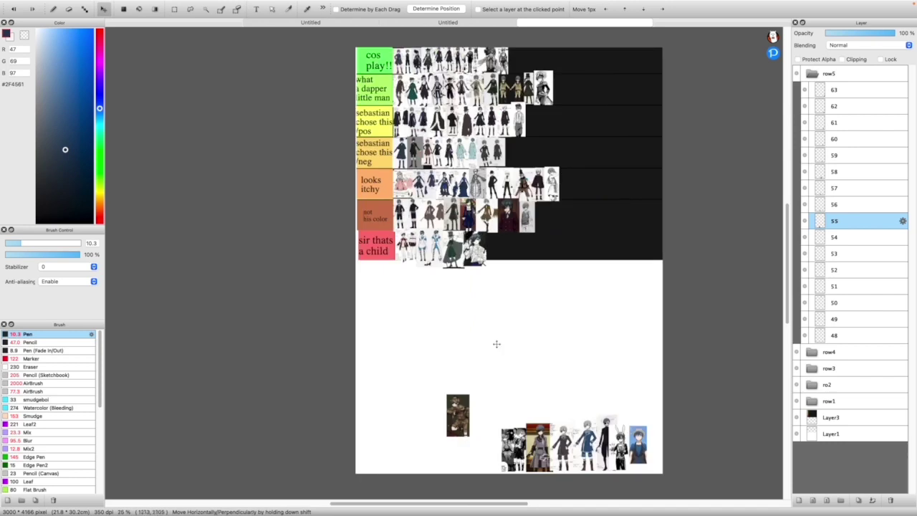
pyautogui.moveTo(458, 414); pyautogui.dragTo(574, 68)
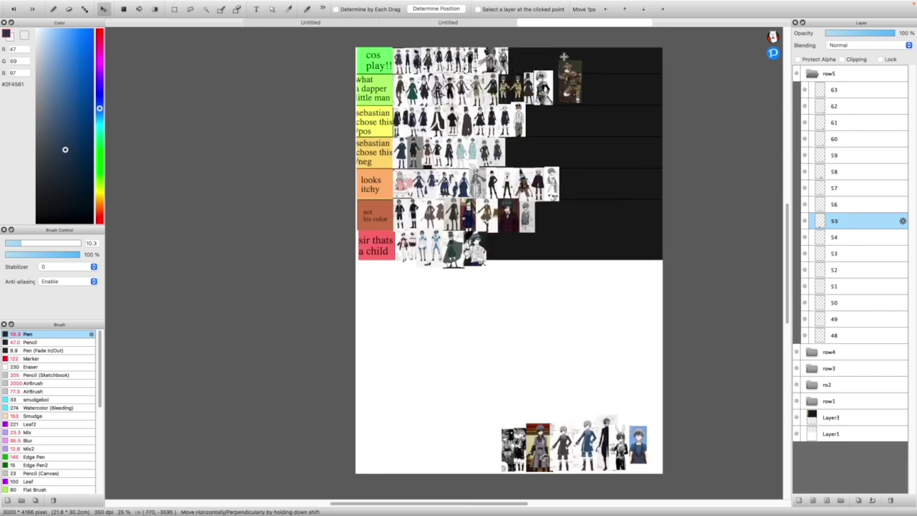
# Shrink the layer 55 detective image slightly and place it against the naval uniform image at the row's end
pyautogui.scroll(4, 574, 68)
pyautogui.press('super+t')
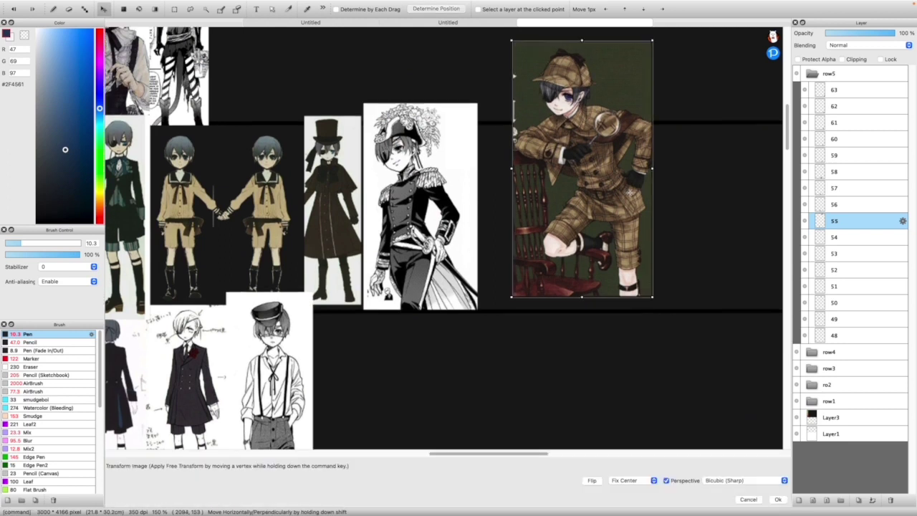
pyautogui.moveTo(652, 296); pyautogui.dragTo(645, 286)
pyautogui.moveTo(575, 220); pyautogui.dragTo(538, 252)
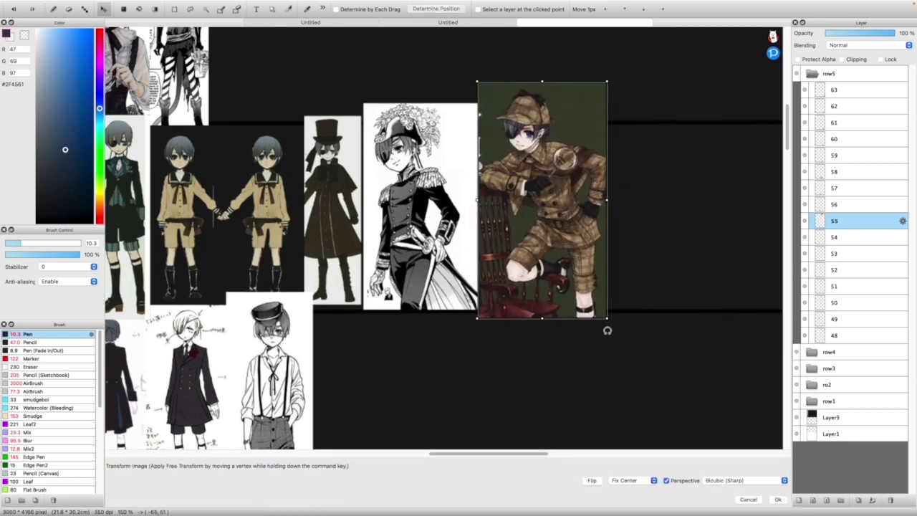
pyautogui.click(778, 499)
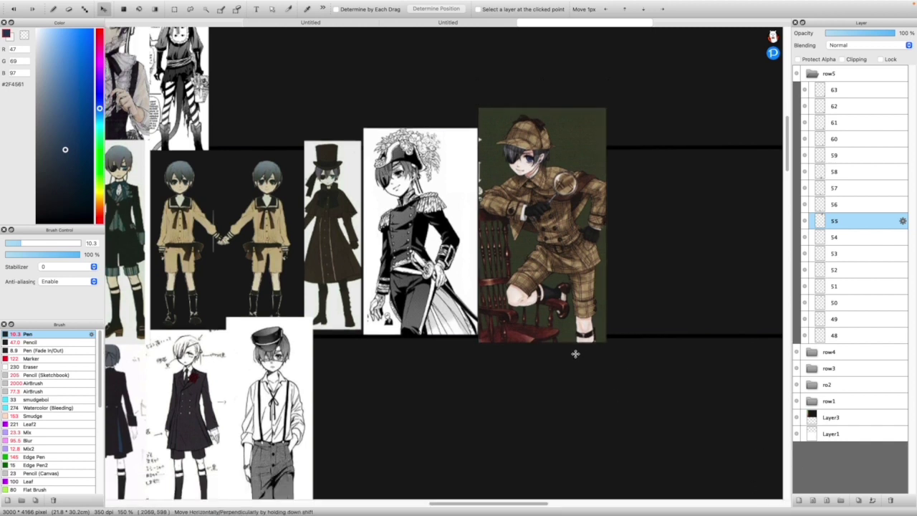
pyautogui.scroll(-2, 539, 253)
# Move the layer 56 manga outfit with the small top hat into the empty canvas and examine it up close
pyautogui.click(545, 227)
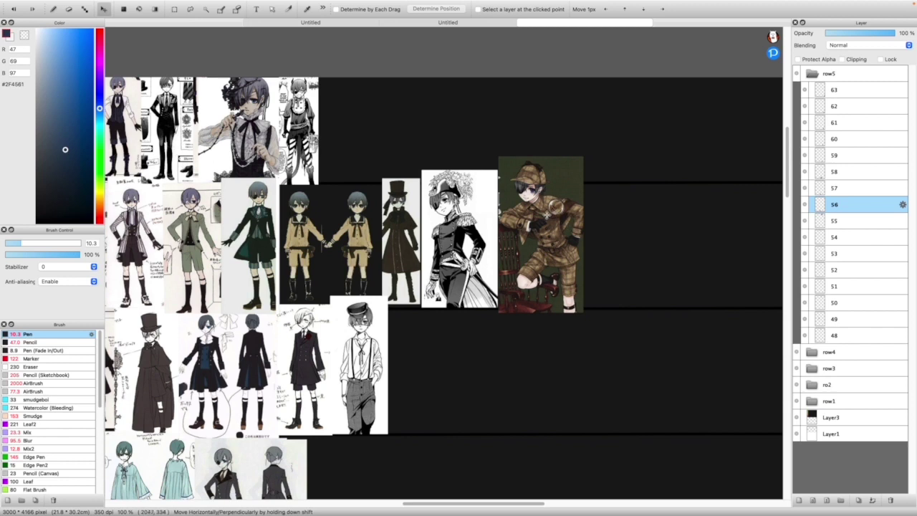
pyautogui.scroll(-10, 547, 215)
pyautogui.scroll(8, 520, 396)
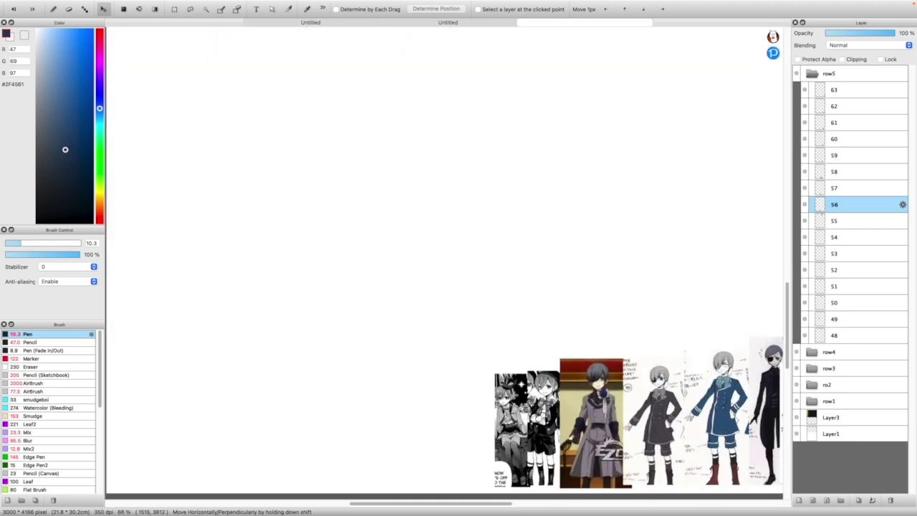
pyautogui.moveTo(491, 382); pyautogui.dragTo(393, 197)
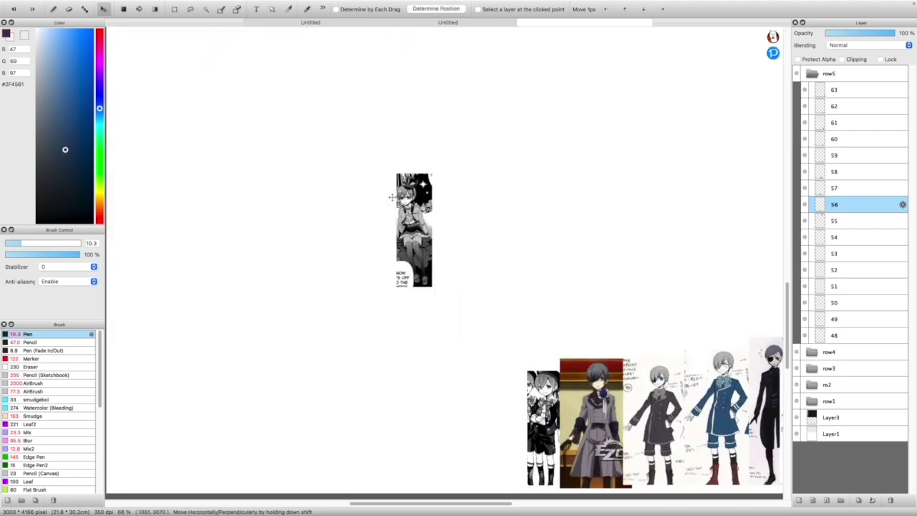
pyautogui.scroll(5, 392, 197)
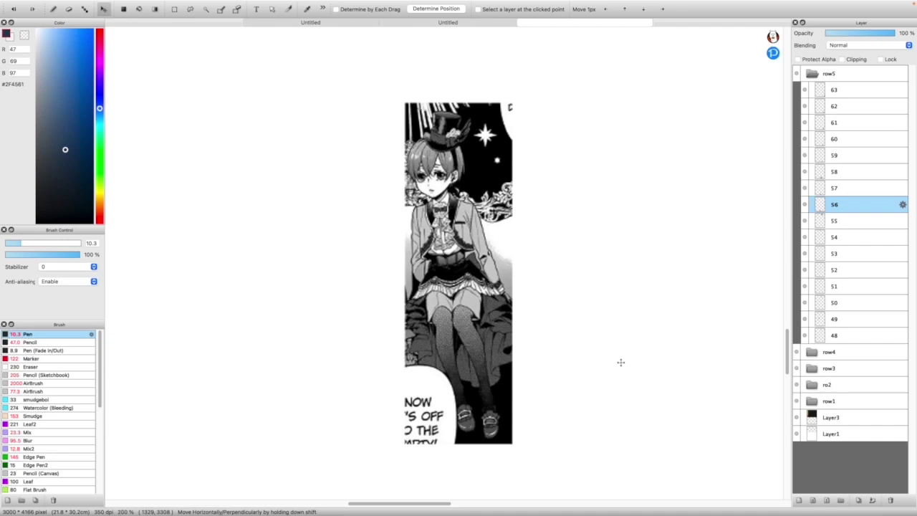
# Move the layer 56 manga outfit image to the end of the "sir thats a child" row and shrink it to fit
pyautogui.scroll(-6, 620, 362)
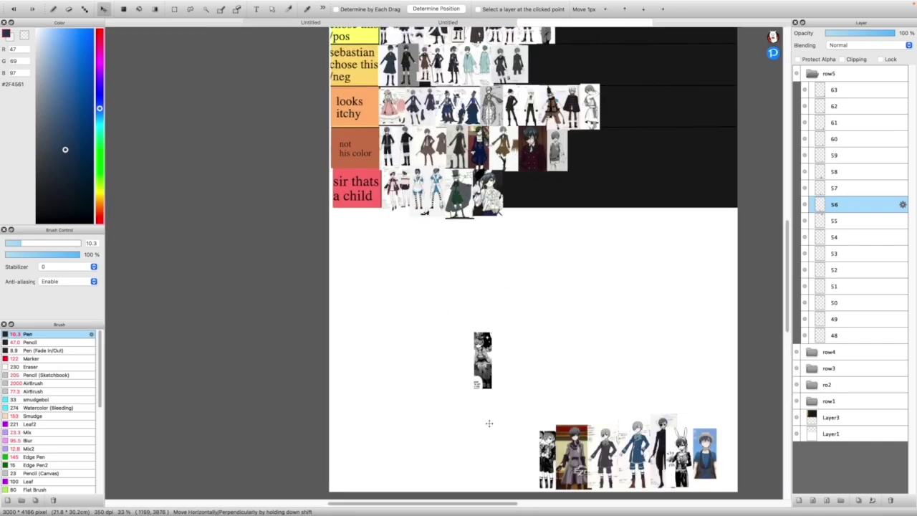
pyautogui.moveTo(487, 393); pyautogui.dragTo(522, 222)
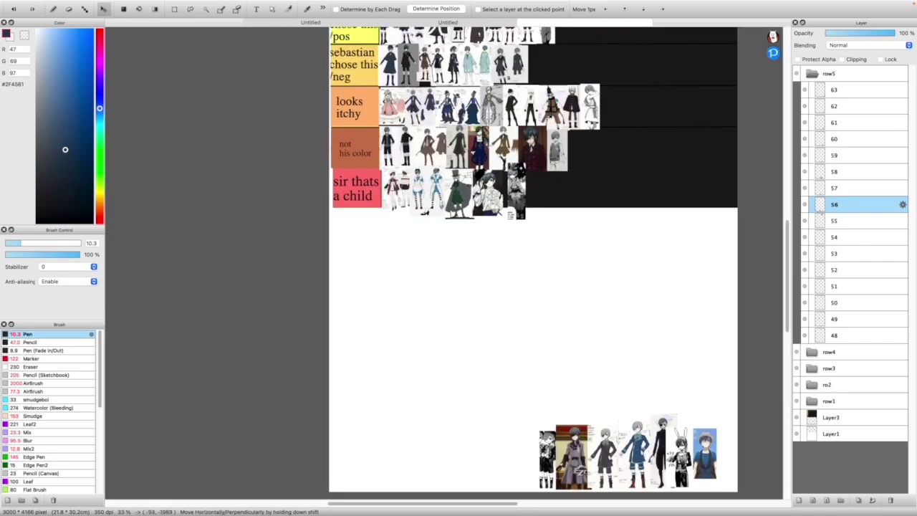
pyautogui.scroll(4, 514, 188)
pyautogui.press('super+t')
pyautogui.moveTo(545, 107); pyautogui.dragTo(530, 126)
pyautogui.click(778, 499)
pyautogui.scroll(-2, 554, 244)
pyautogui.scroll(2, 527, 283)
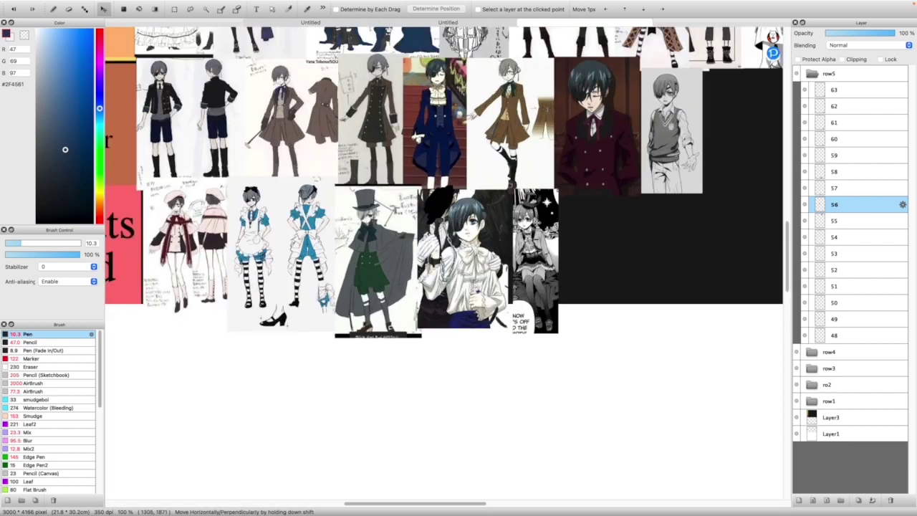
# Move the layer 57 manga outfit with the beret and plaid bow away from the waiting outfits into the empty canvas
pyautogui.scroll(-3, 525, 219)
pyautogui.click(836, 190)
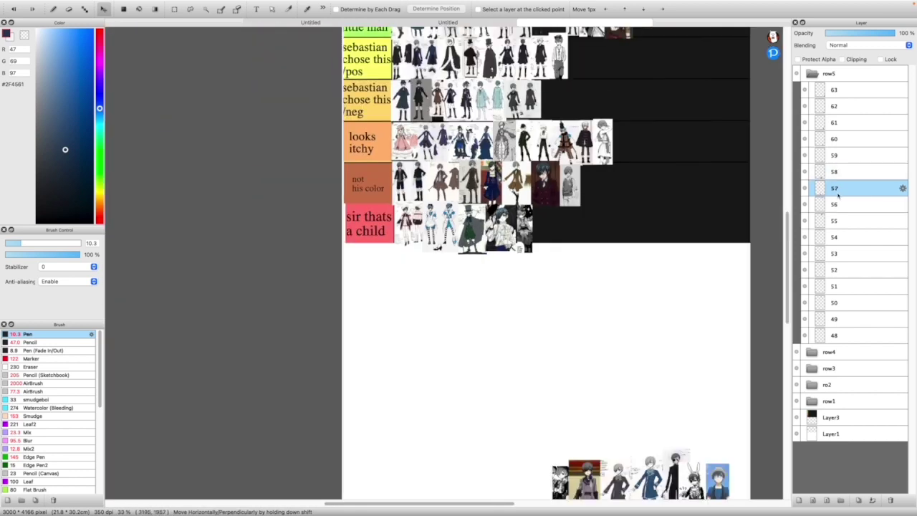
pyautogui.scroll(1, 530, 207)
pyautogui.scroll(-3, 532, 321)
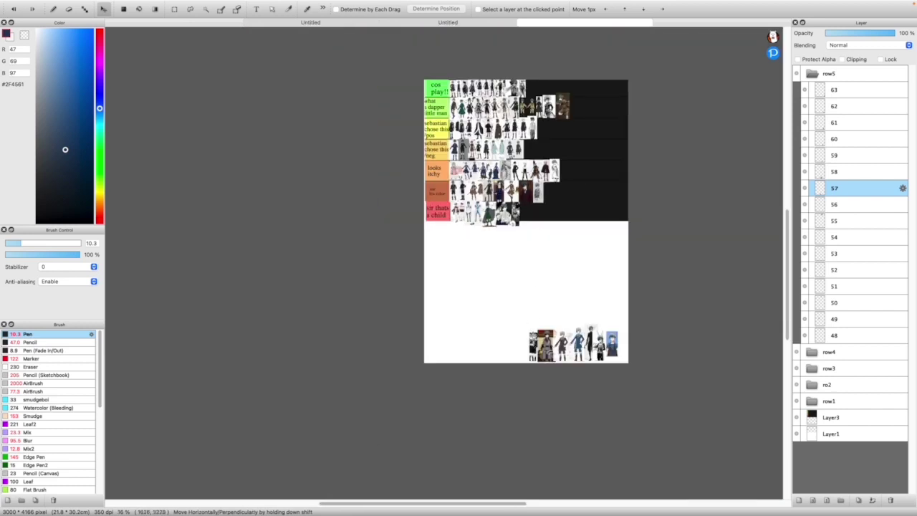
pyautogui.scroll(5, 532, 321)
pyautogui.moveTo(555, 351); pyautogui.dragTo(425, 184)
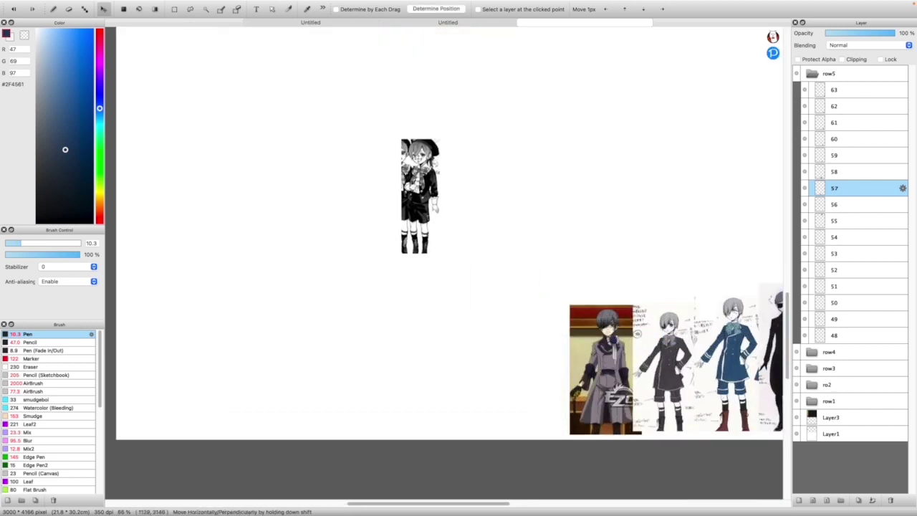
# Examine the layer 57 beret and plaid bow outfit up close and compare it with the tier rows
pyautogui.scroll(3, 430, 165)
pyautogui.scroll(-1, 495, 183)
pyautogui.scroll(1, 444, 193)
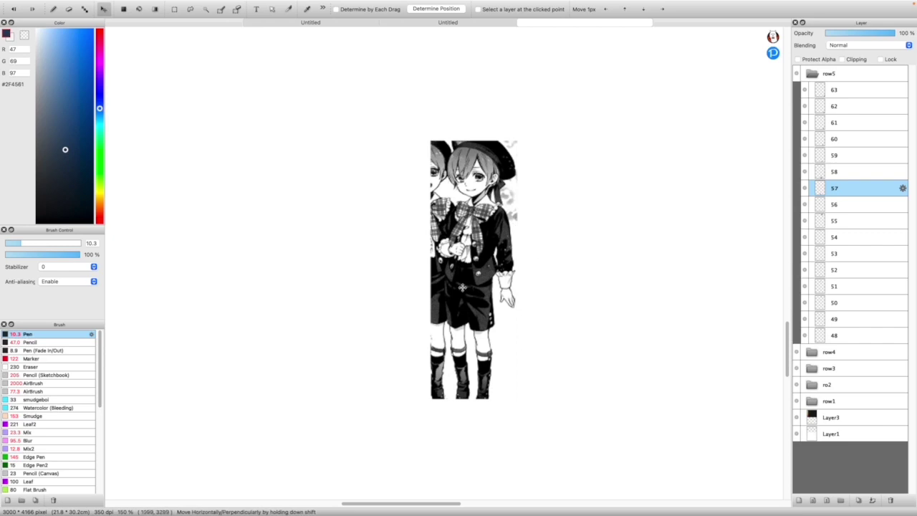
pyautogui.scroll(-3, 463, 286)
pyautogui.scroll(1, 451, 266)
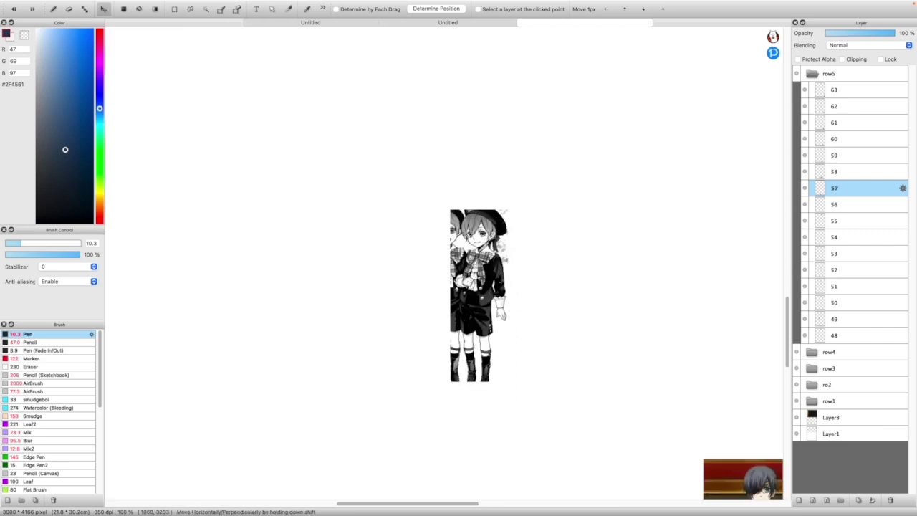
pyautogui.scroll(1, 440, 259)
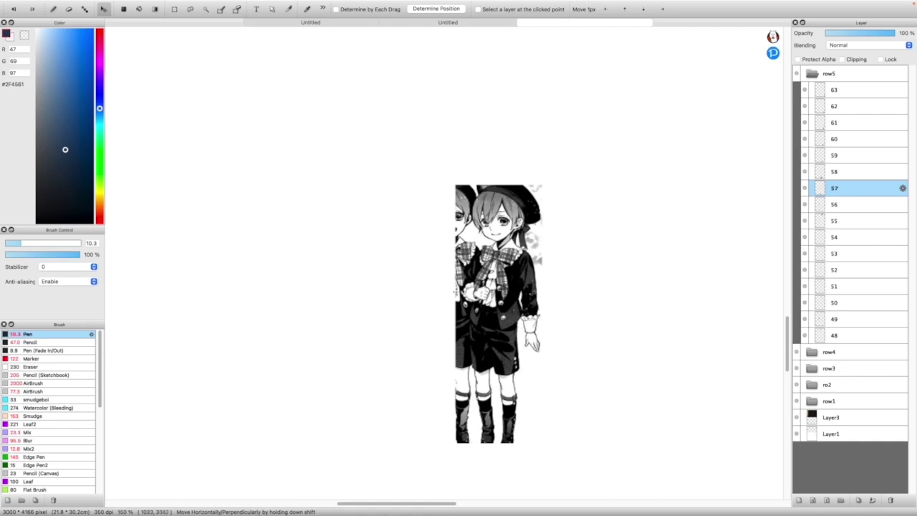
pyautogui.scroll(-6, 546, 363)
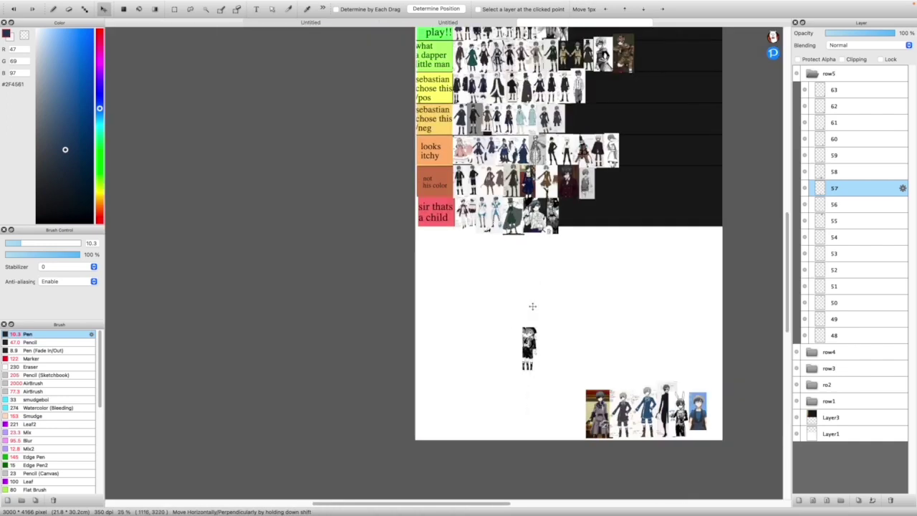
pyautogui.scroll(1, 523, 307)
pyautogui.scroll(2, 523, 307)
# Move the layer 57 beret outfit image beside the detective in the "what a dapper little man" row and shrink it to fit
pyautogui.moveTo(536, 370); pyautogui.dragTo(623, 175)
pyautogui.scroll(-3, 604, 141)
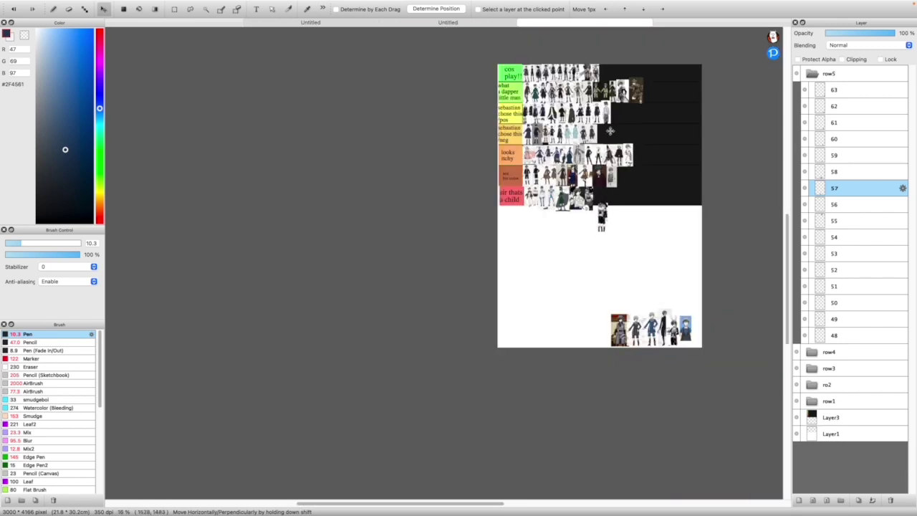
pyautogui.scroll(3, 604, 142)
pyautogui.moveTo(590, 399); pyautogui.dragTo(592, 145)
pyautogui.scroll(-3, 591, 145)
pyautogui.scroll(3, 572, 238)
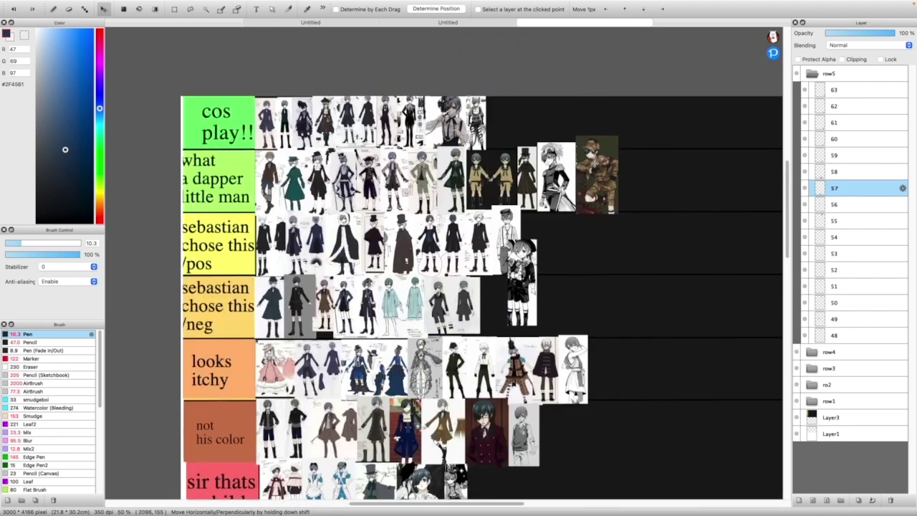
pyautogui.press('super+t')
pyautogui.moveTo(524, 247); pyautogui.dragTo(651, 140)
pyautogui.moveTo(666, 108); pyautogui.dragTo(648, 112)
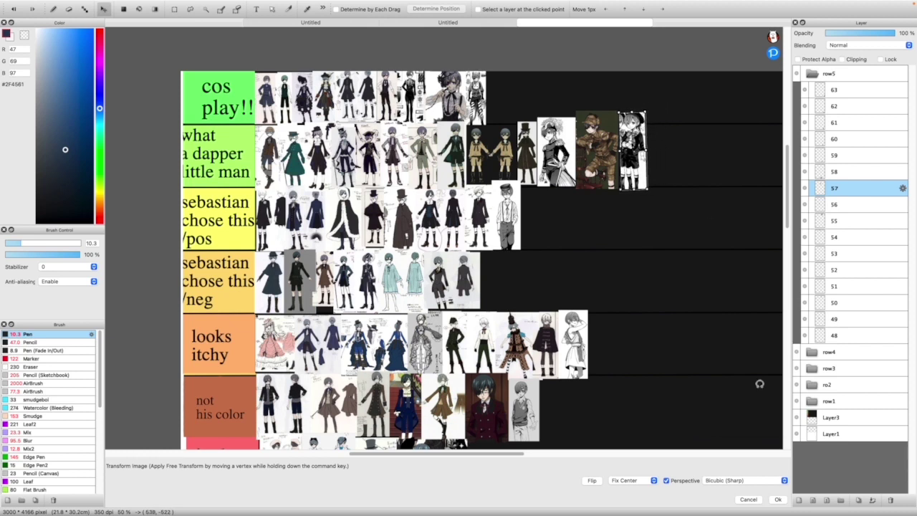
pyautogui.click(778, 499)
pyautogui.scroll(-2, 637, 239)
pyautogui.scroll(1, 636, 222)
pyautogui.scroll(3, 633, 209)
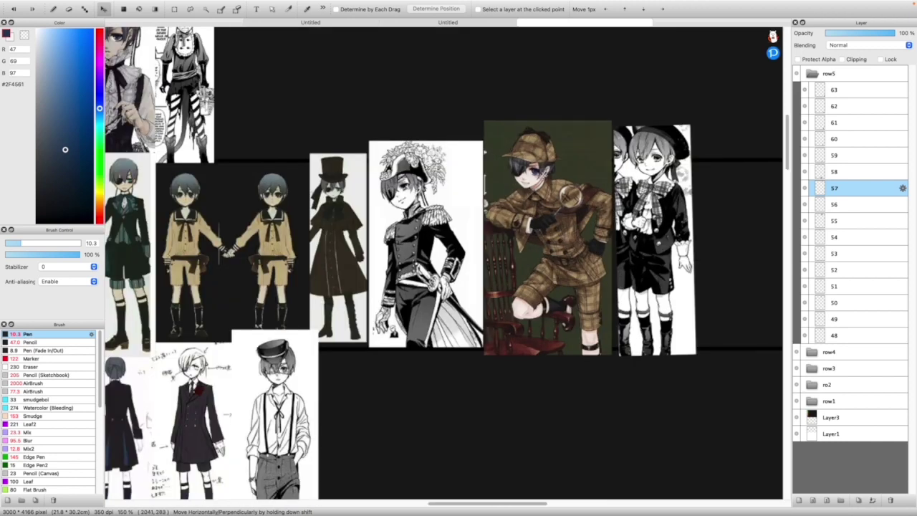
# Move the layer 58 long grey coat image away from the waiting outfits into the empty canvas
pyautogui.scroll(-3, 558, 181)
pyautogui.scroll(-1, 566, 182)
pyautogui.click(866, 171)
pyautogui.scroll(-2, 495, 174)
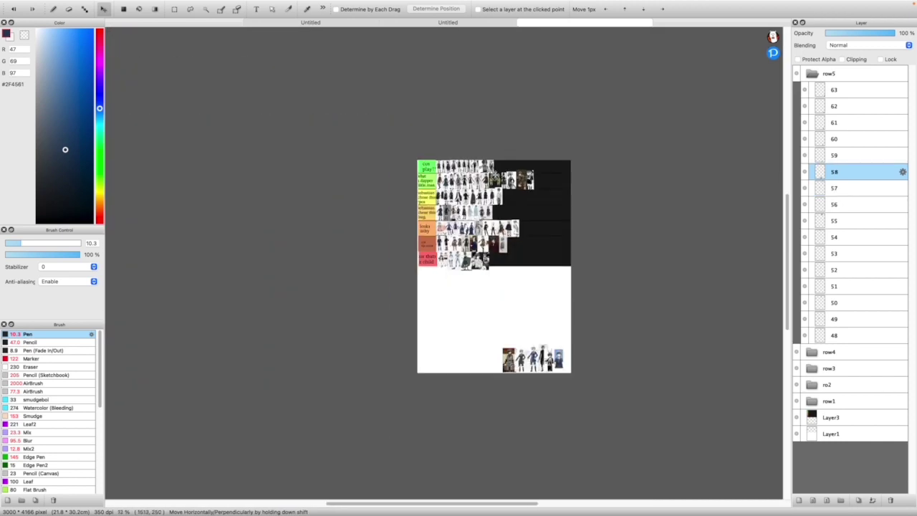
pyautogui.scroll(3, 482, 330)
pyautogui.scroll(-2, 509, 344)
pyautogui.scroll(2, 509, 344)
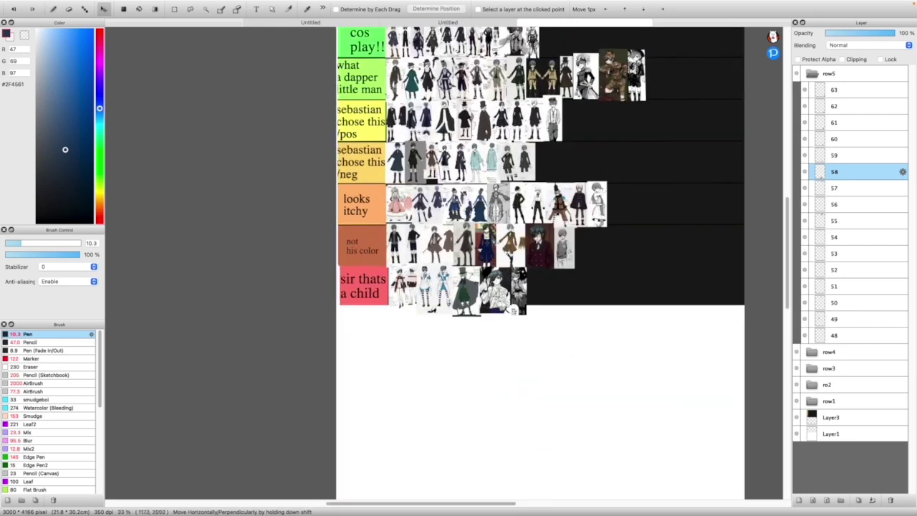
pyautogui.scroll(-1, 495, 301)
pyautogui.scroll(1, 530, 334)
pyautogui.scroll(-1, 530, 333)
pyautogui.scroll(-1, 528, 405)
pyautogui.scroll(2, 528, 405)
pyautogui.moveTo(579, 449); pyautogui.dragTo(510, 336)
# Shrink the layer 58 grey coat image and place it at the end of the "sebastian chose this /neg" row, over the back-view figure
pyautogui.scroll(4, 500, 361)
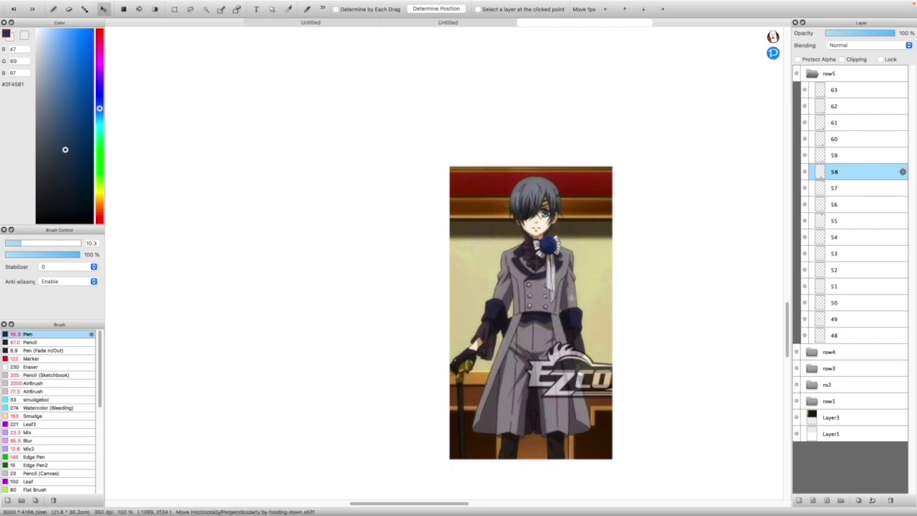
pyautogui.scroll(2, 549, 216)
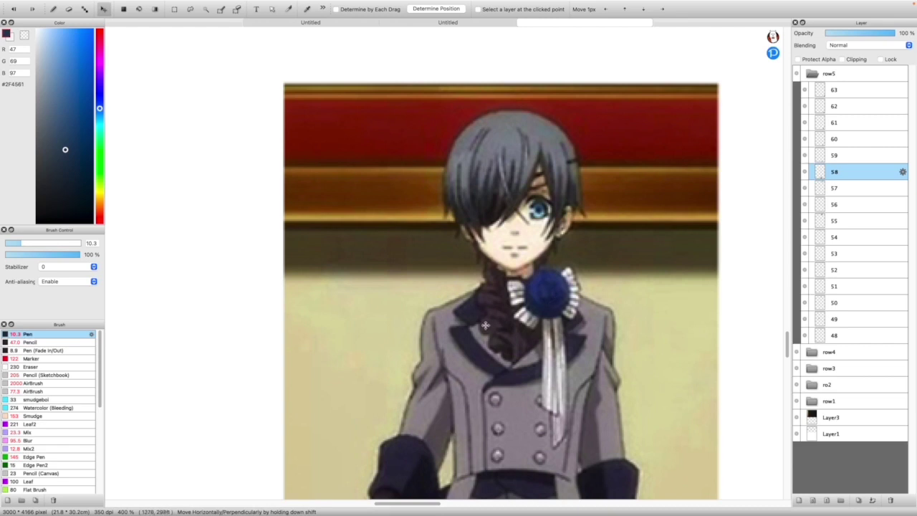
pyautogui.scroll(-10, 544, 340)
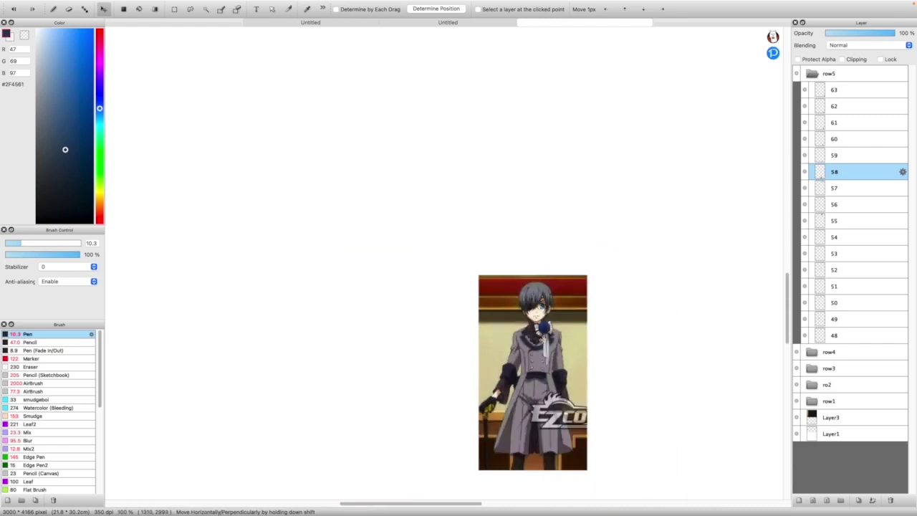
pyautogui.scroll(5, 527, 266)
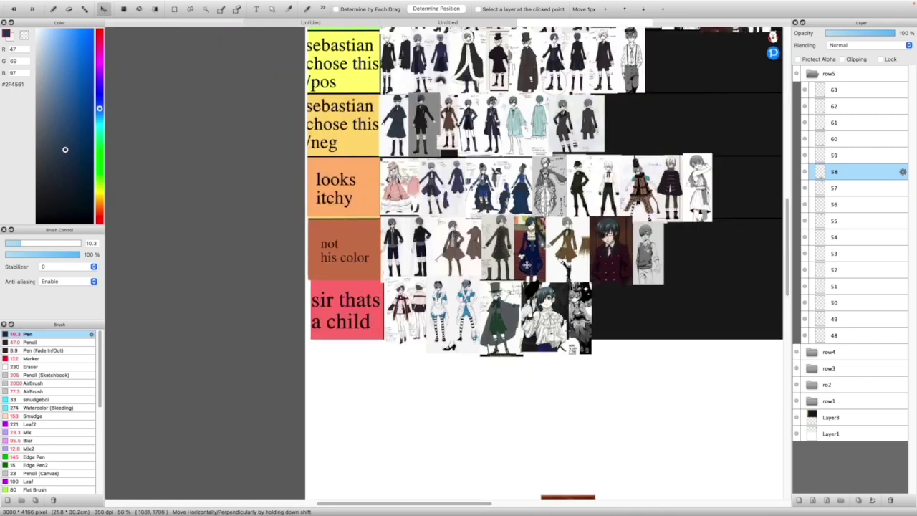
pyautogui.scroll(-3, 527, 269)
pyautogui.press('super+t')
pyautogui.moveTo(553, 426); pyautogui.dragTo(660, 152)
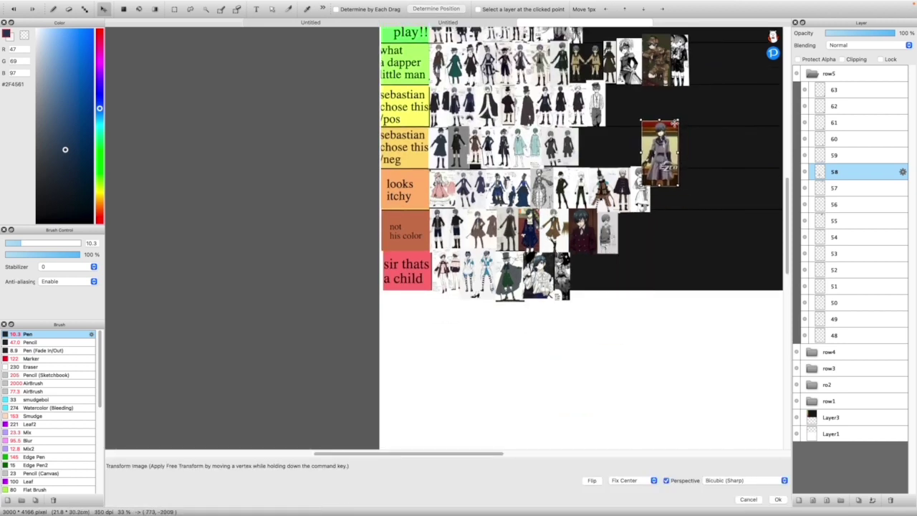
pyautogui.moveTo(678, 121); pyautogui.dragTo(584, 146)
pyautogui.scroll(5, 592, 124)
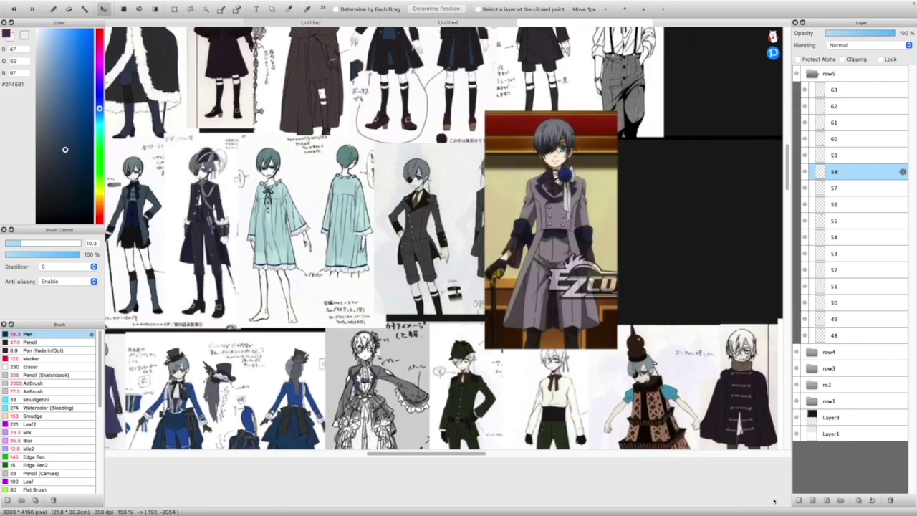
pyautogui.click(777, 499)
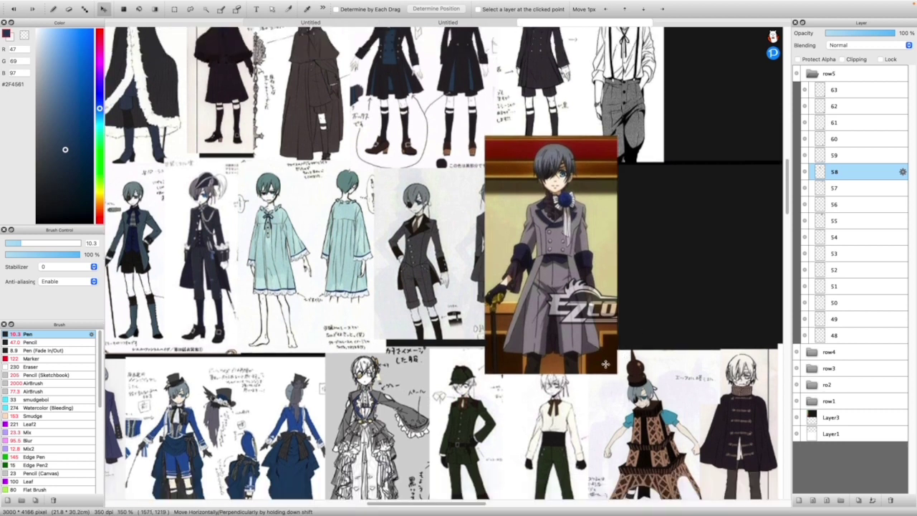
# Shrink the layer 58 grey coat image further and place it directly beside the back-view figure in the "sebastian chose this /neg" row
pyautogui.press('super+t')
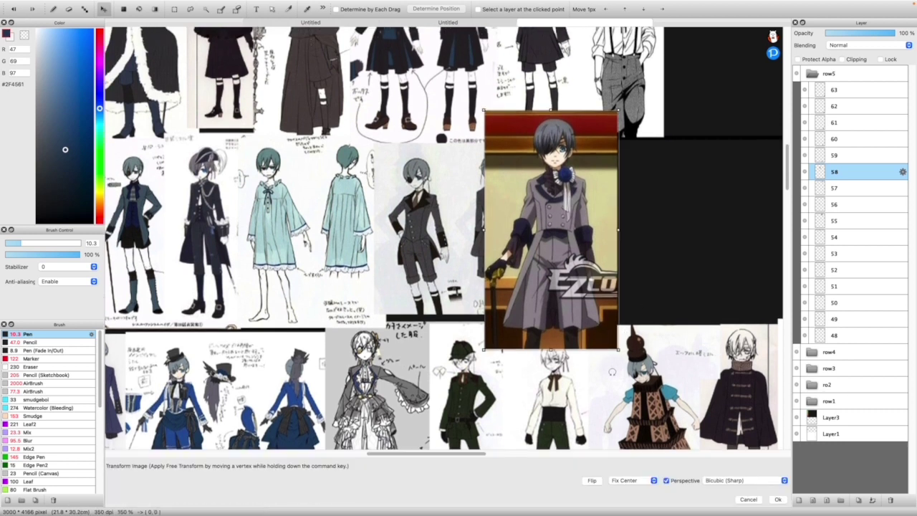
pyautogui.moveTo(611, 339); pyautogui.dragTo(609, 323)
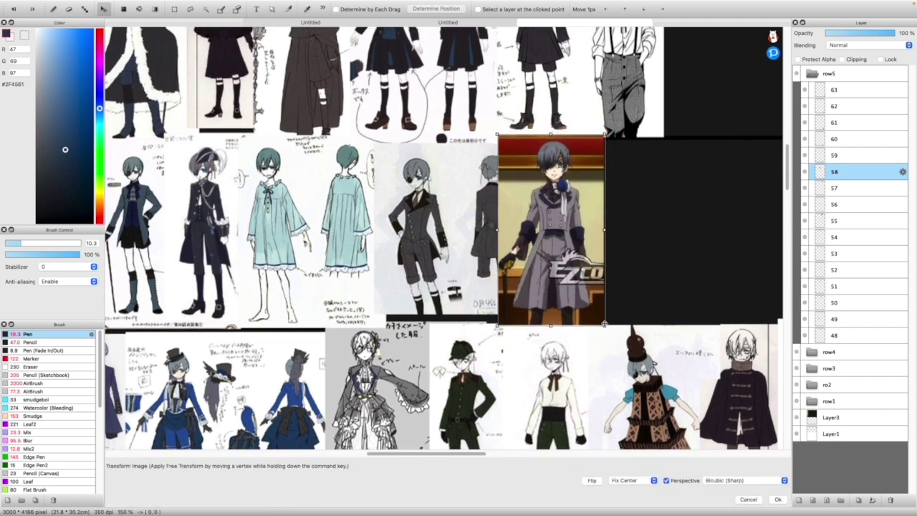
pyautogui.moveTo(550, 242); pyautogui.dragTo(569, 246)
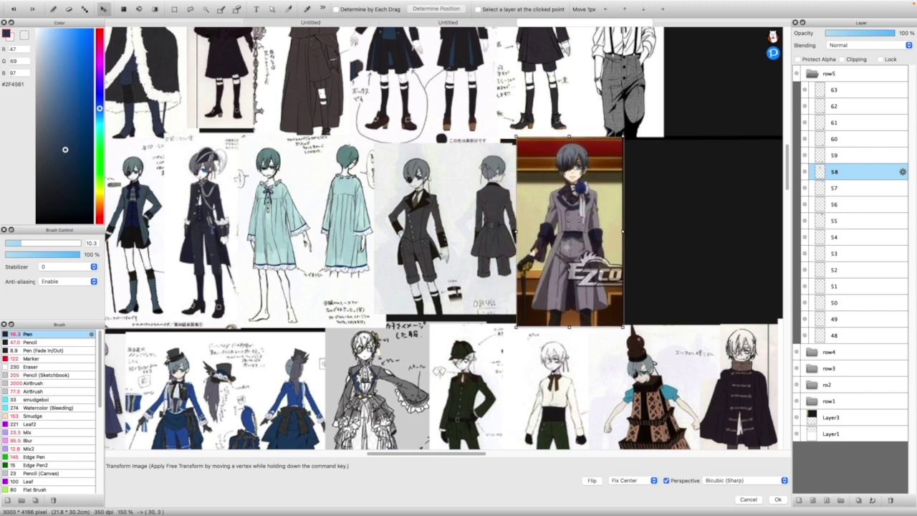
pyautogui.click(777, 500)
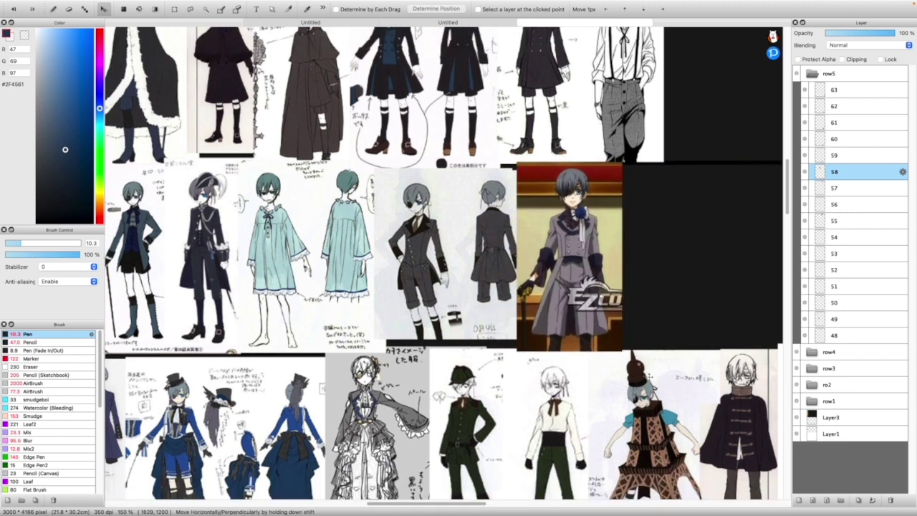
# Move the layer 59 and layer 60 outfit images together away from the waiting outfits into the empty canvas
pyautogui.press('super+minus')
pyautogui.press('super+minus')
pyautogui.press('super+minus')
pyautogui.press('super+plus')
pyautogui.press('super+plus')
pyautogui.press('super+plus')
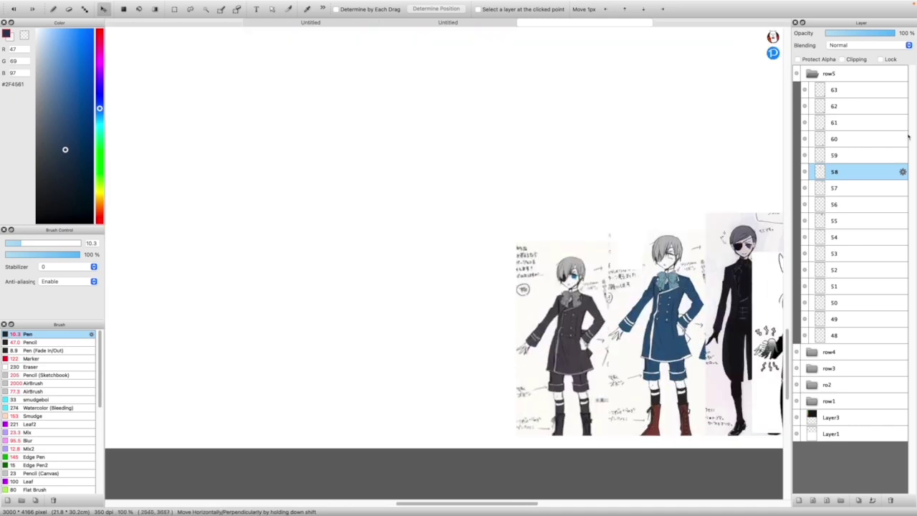
pyautogui.click(854, 156)
pyautogui.keyDown('shift'); pyautogui.click(827, 145); pyautogui.keyUp('shift')
pyautogui.moveTo(622, 263); pyautogui.dragTo(486, 154)
pyautogui.press('super+plus')
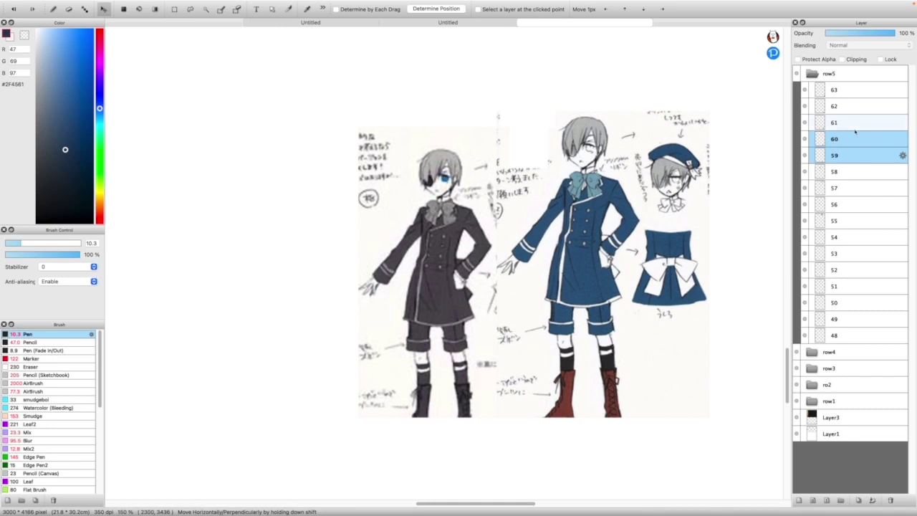
# Examine the layer 60 blue coat outfit up close, including its beret and back-bow details, and compare it with the black version
pyautogui.click(847, 141)
pyautogui.scroll(5, 745, 147)
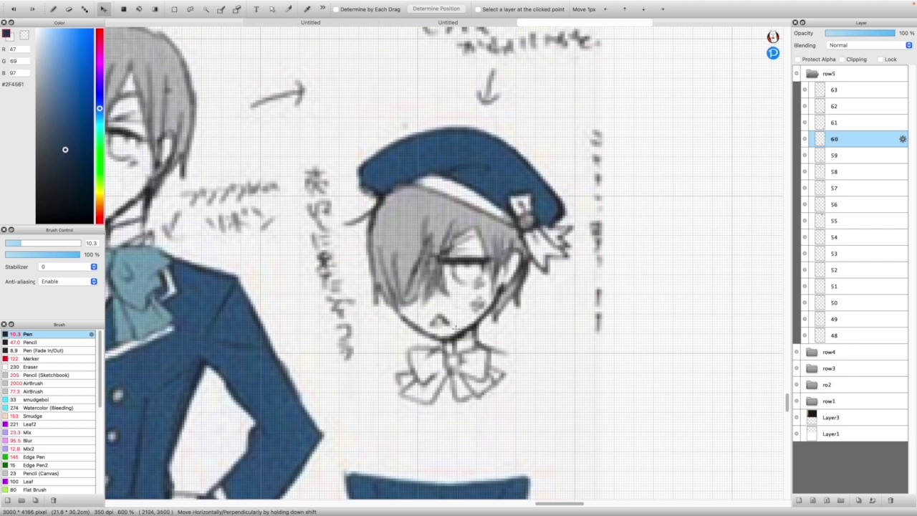
pyautogui.scroll(-1, 452, 325)
pyautogui.scroll(1, 453, 306)
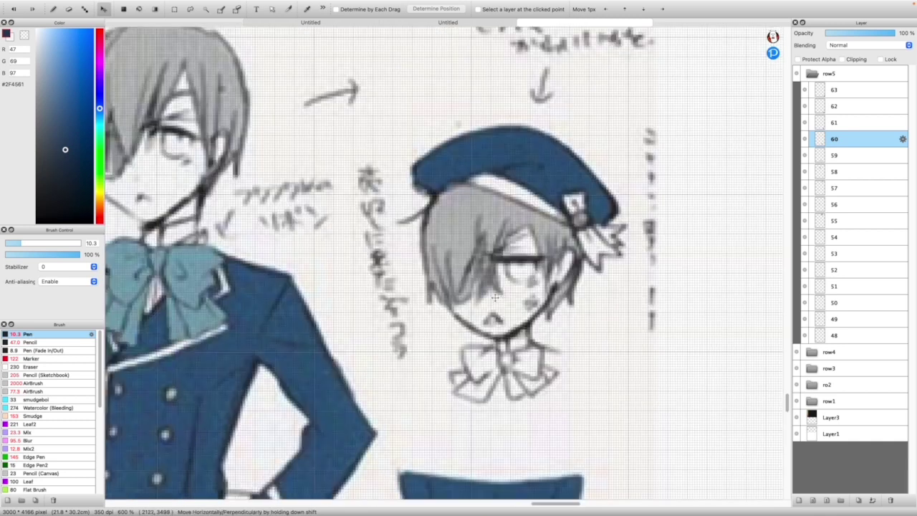
pyautogui.scroll(-1, 517, 295)
pyautogui.scroll(-1, 589, 221)
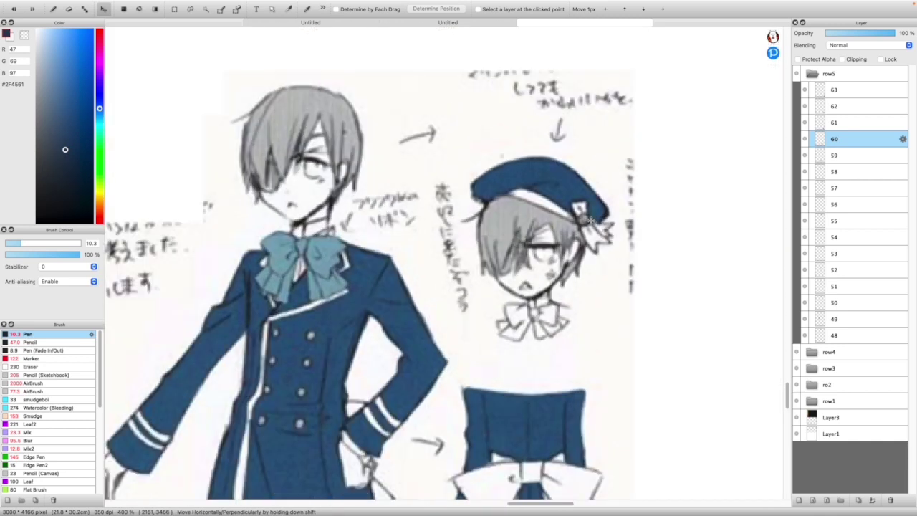
pyautogui.scroll(-3, 590, 221)
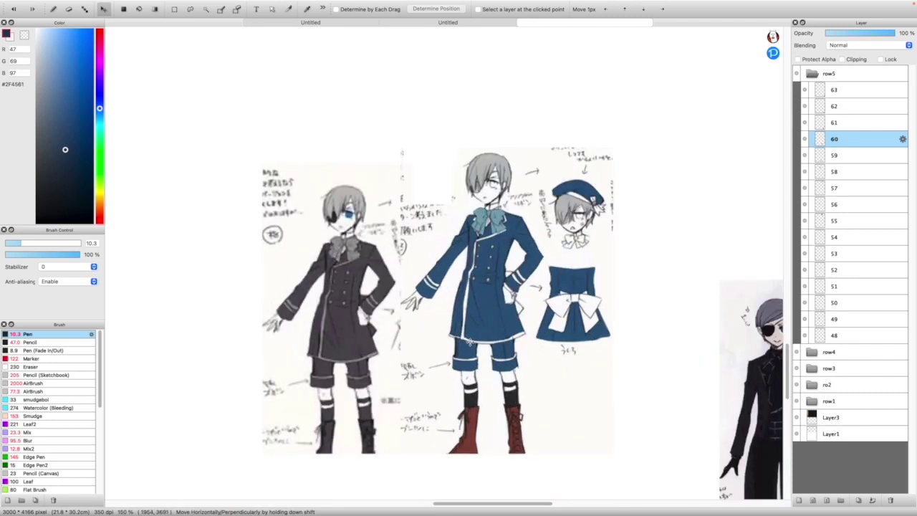
pyautogui.scroll(1, 469, 340)
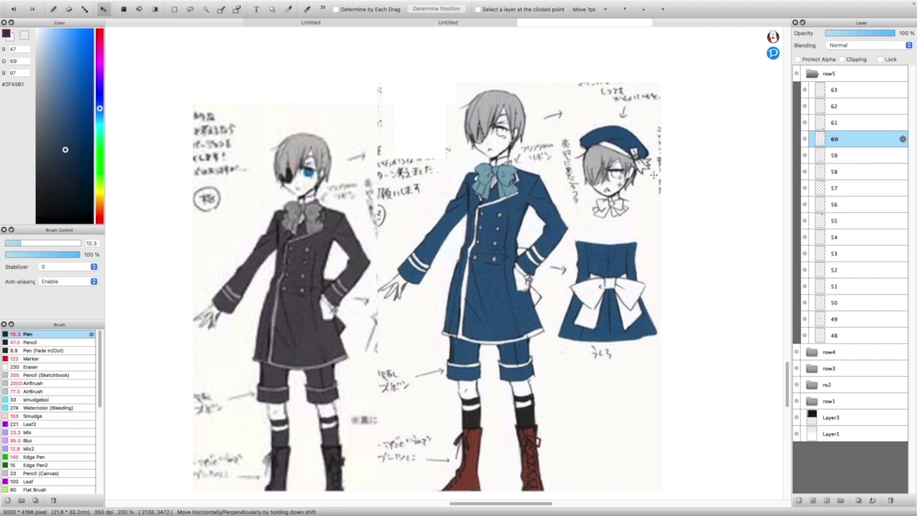
# Delete layer 59, the black version of the coat outfit
pyautogui.click(828, 157)
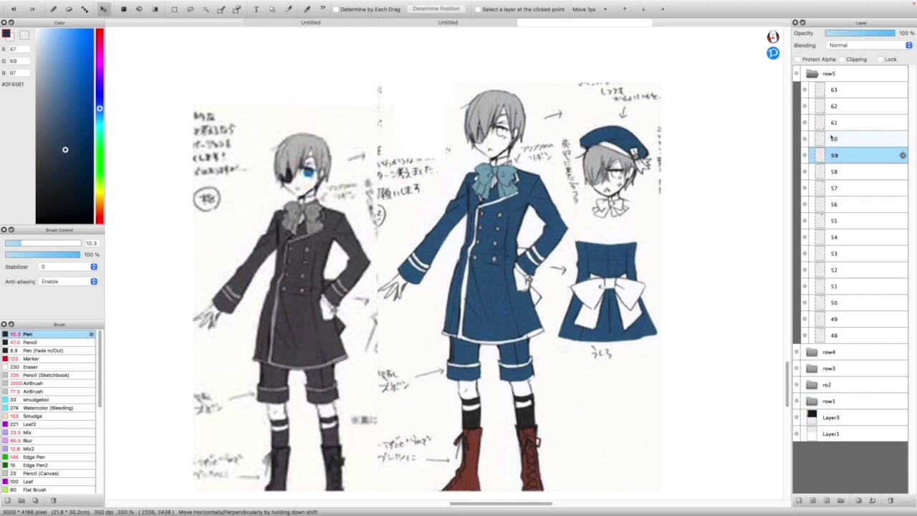
pyautogui.click(891, 500)
pyautogui.press('super+minus')
pyautogui.press('super+minus')
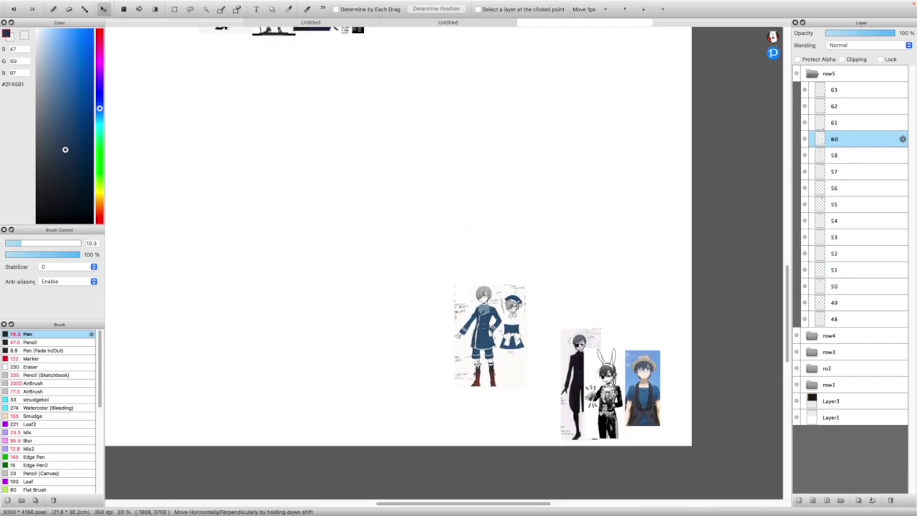
# Move the layer 60 blue coat image up into the black area of the tier list beside the two "sebastian chose this" rows
pyautogui.press('super+minus')
pyautogui.press('super+plus')
pyautogui.moveTo(530, 315); pyautogui.dragTo(504, 80)
pyautogui.press('super+minus')
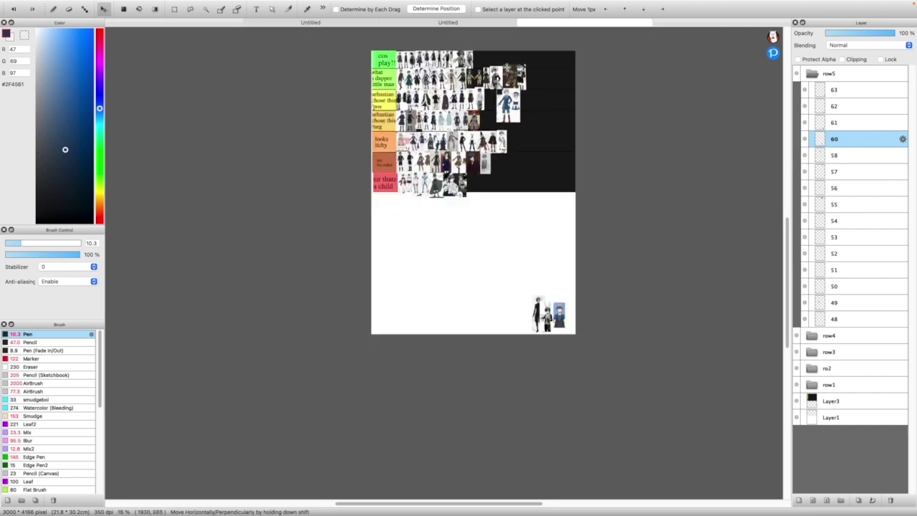
pyautogui.press('super+plus')
pyautogui.press('super+plus')
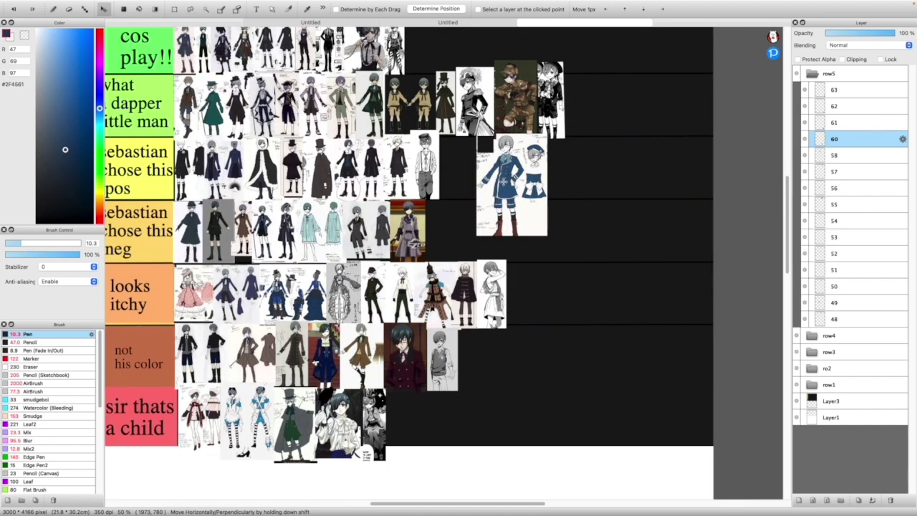
# Shrink the layer 60 blue coat image and place it after the grey coat in the "sebastian chose this /neg" row
pyautogui.press('super+t')
pyautogui.moveTo(548, 212); pyautogui.dragTo(534, 192)
pyautogui.moveTo(512, 161); pyautogui.dragTo(438, 205)
pyautogui.scroll(2, 437, 205)
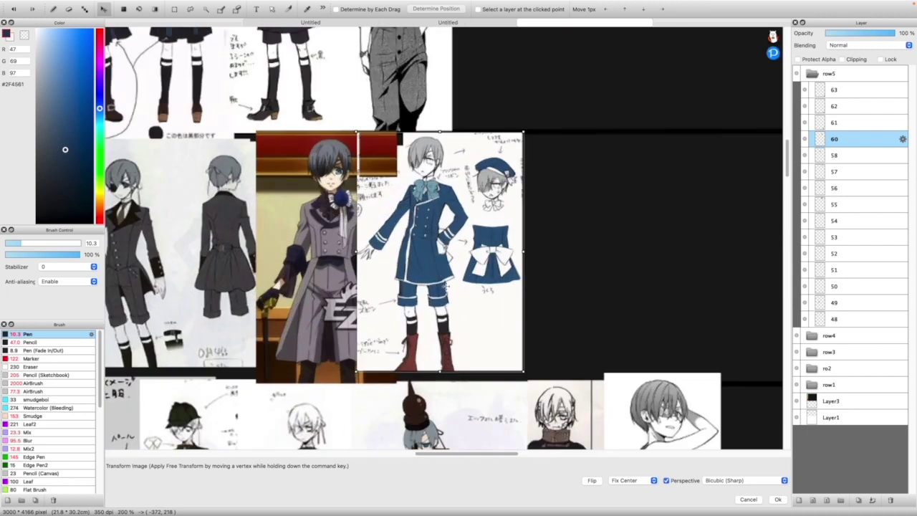
pyautogui.click(778, 499)
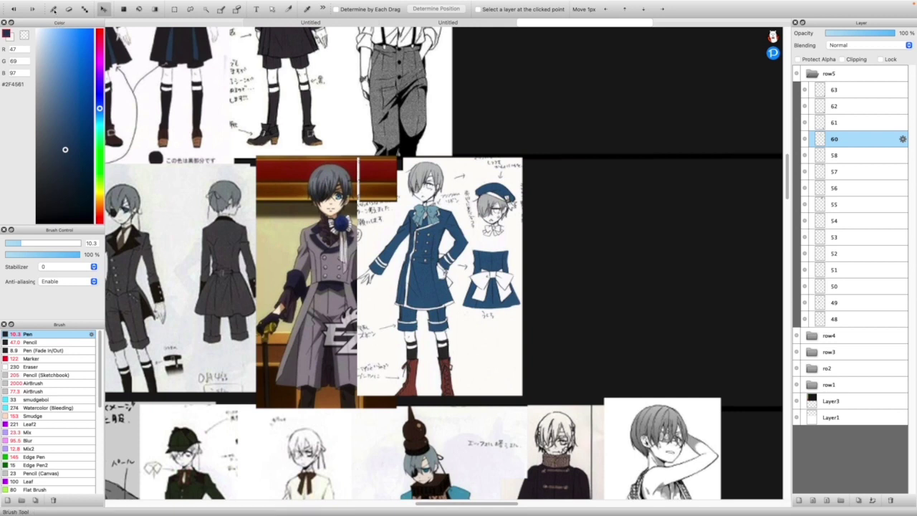
pyautogui.scroll(-2, 472, 166)
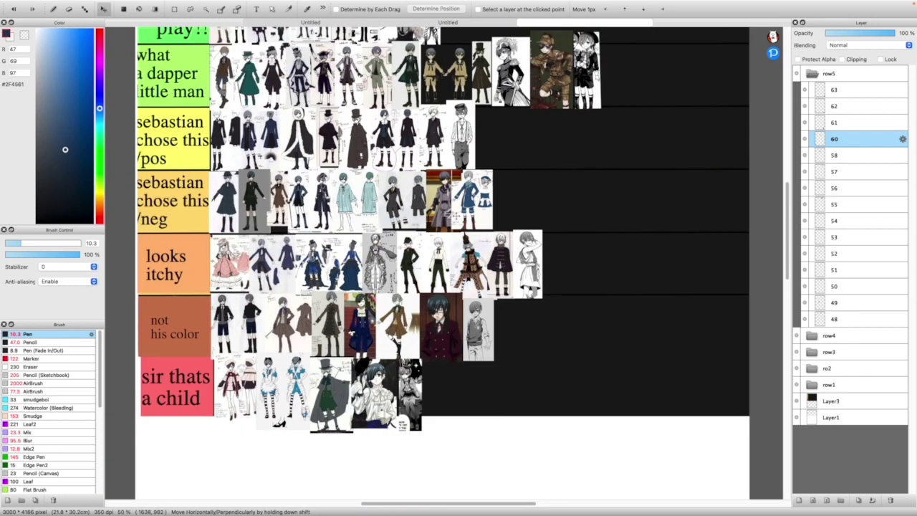
pyautogui.moveTo(473, 201); pyautogui.dragTo(475, 200)
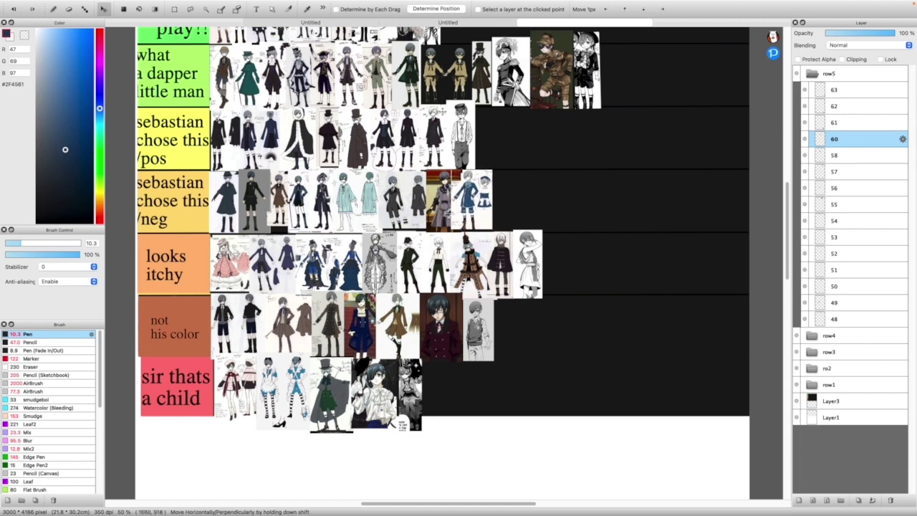
pyautogui.scroll(-2, 475, 190)
pyautogui.scroll(2, 474, 191)
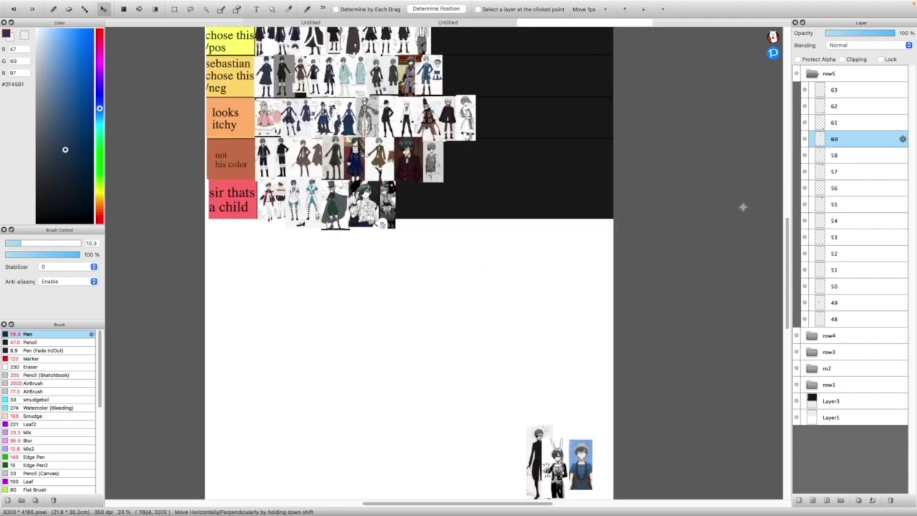
# Move the layer 61 black suit and eyepatch image into the empty canvas and compare it with the tier rows
pyautogui.click(809, 123)
pyautogui.moveTo(535, 472); pyautogui.dragTo(437, 372)
pyautogui.scroll(3, 434, 374)
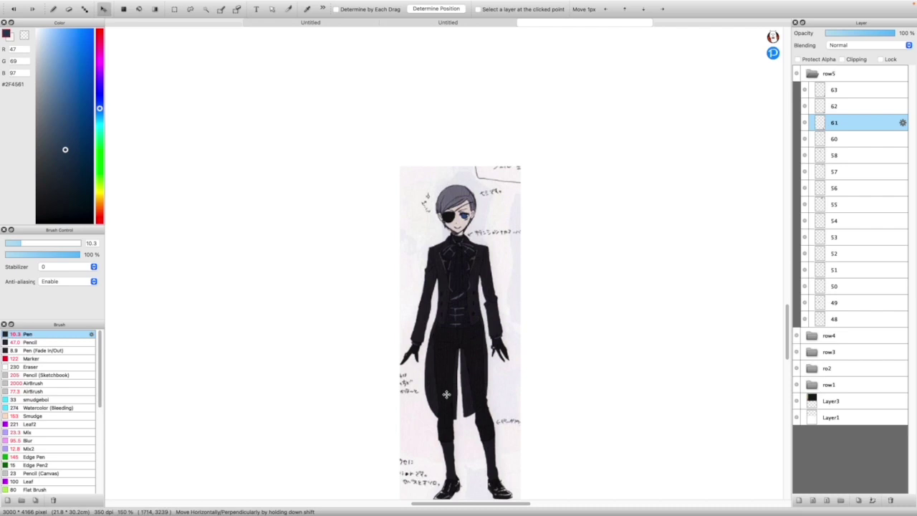
pyautogui.scroll(-5, 473, 318)
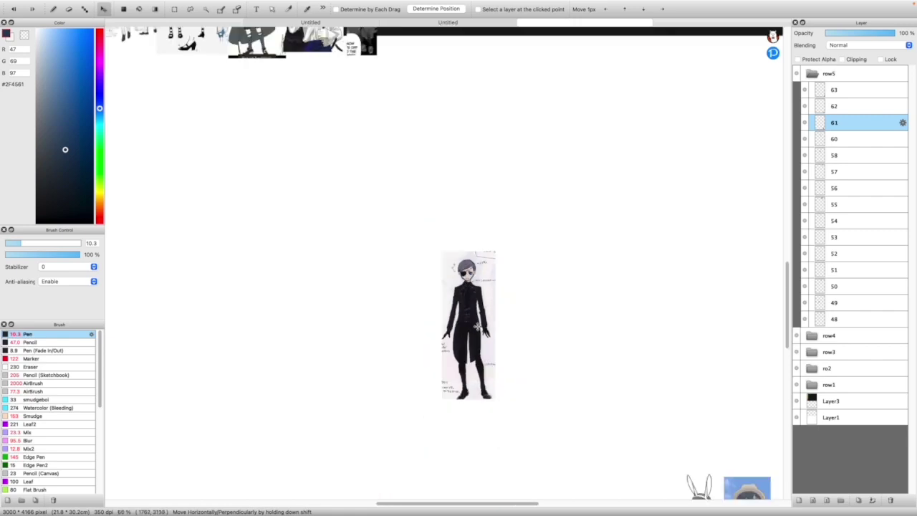
pyautogui.scroll(5, 473, 306)
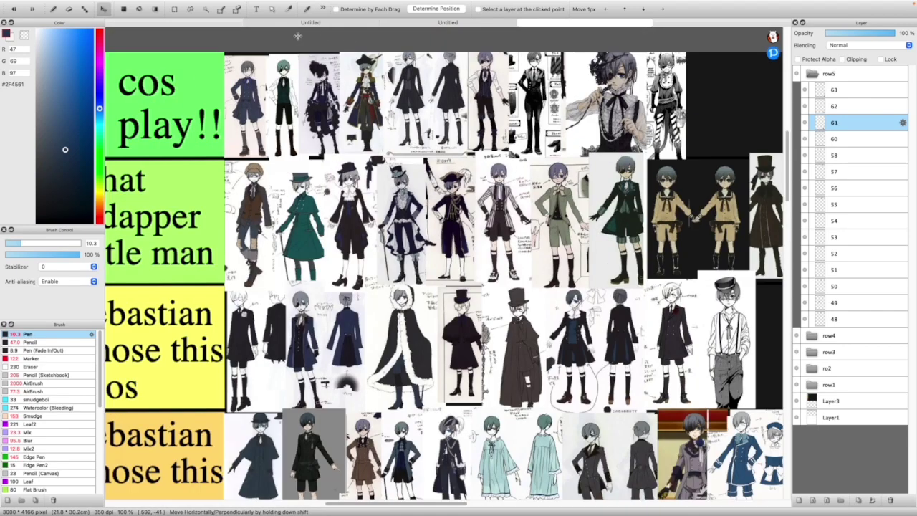
# Select a rectangle around the eyepatch figure's head in the "sebastian chose this /neg" row and copy it merged
pyautogui.click(174, 8)
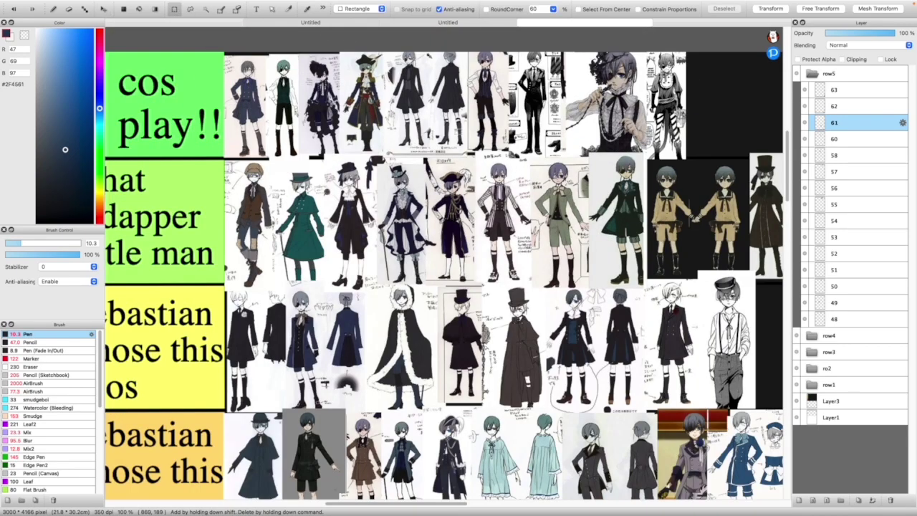
pyautogui.scroll(-2, 430, 116)
pyautogui.scroll(1, 378, 76)
pyautogui.scroll(-1, 369, 197)
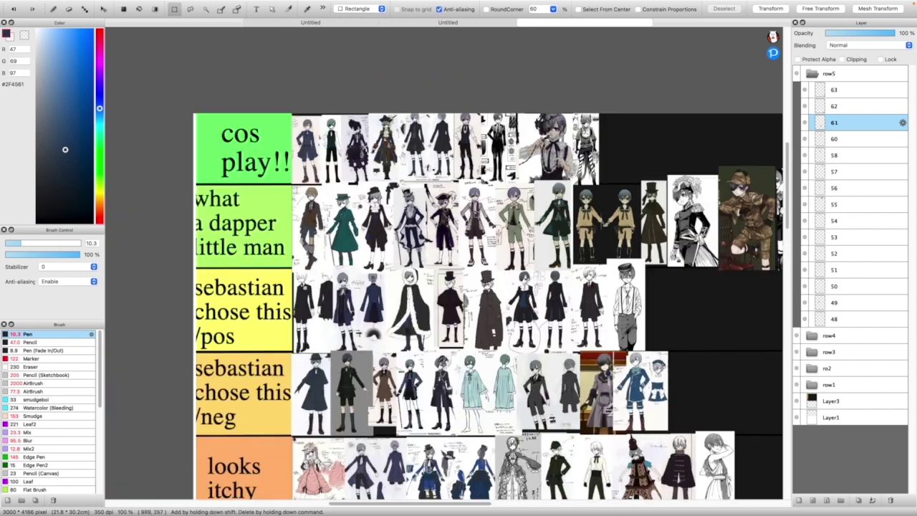
pyautogui.scroll(3, 542, 366)
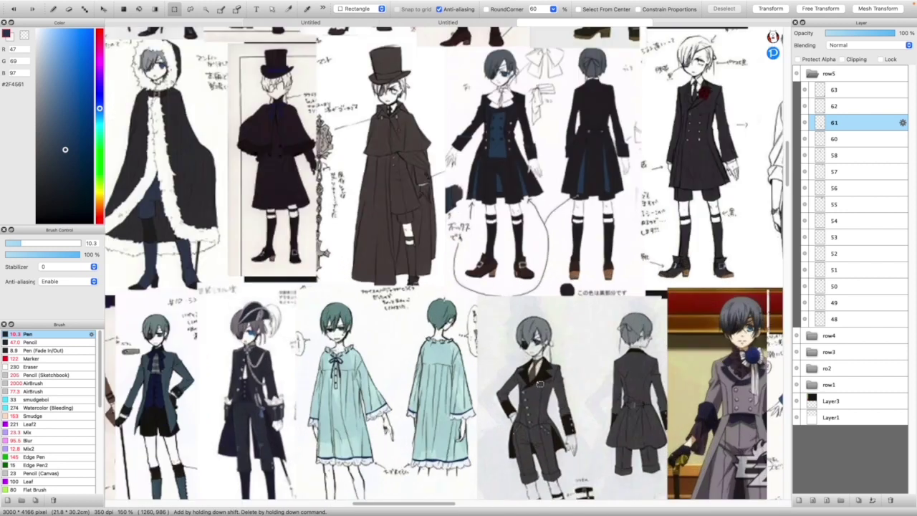
pyautogui.moveTo(503, 306); pyautogui.dragTo(563, 362)
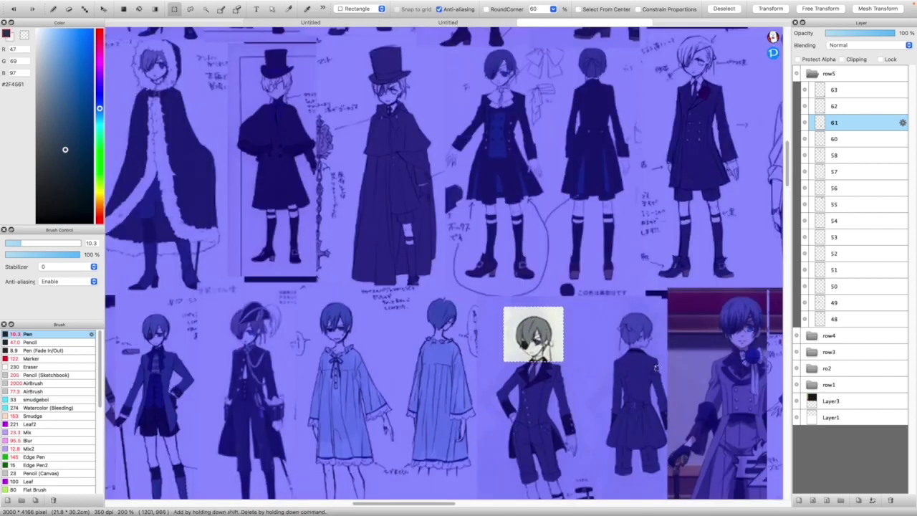
pyautogui.click(81, 5)
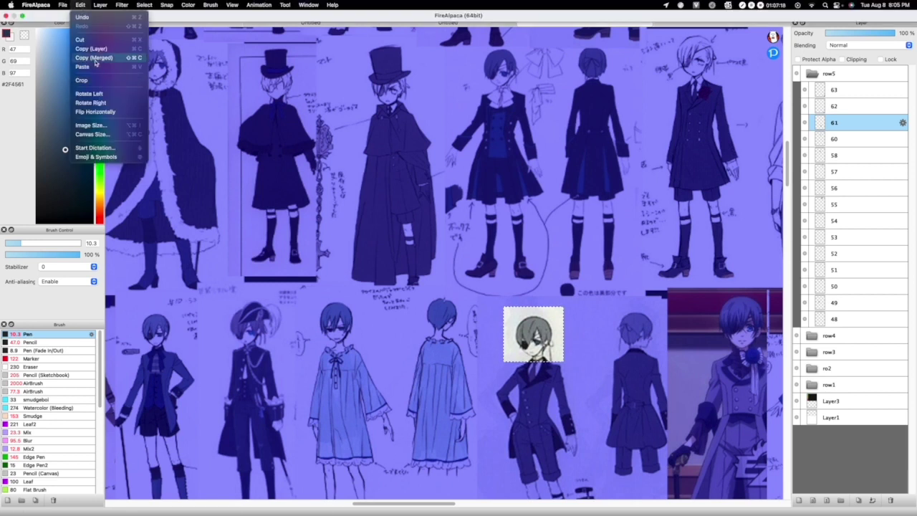
pyautogui.click(93, 79)
pyautogui.scroll(-5, 383, 204)
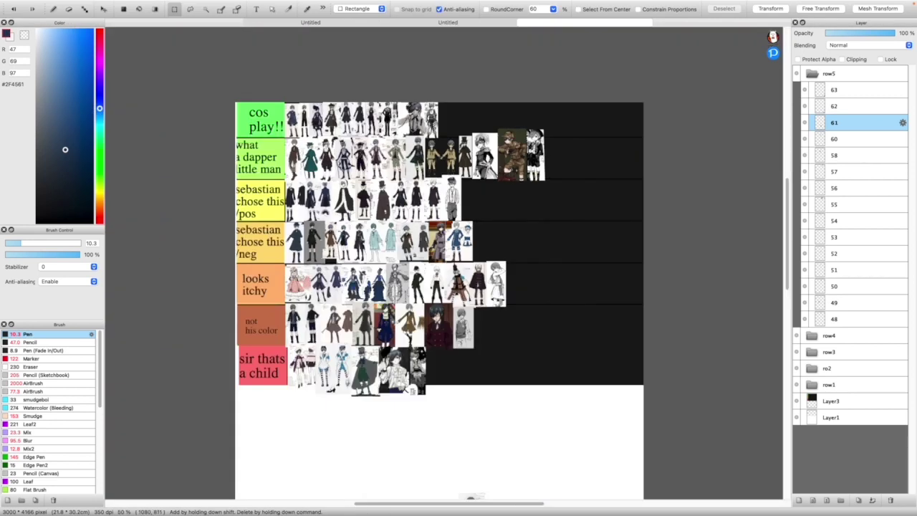
# Paste the copied head as a new layer above layer 61 and move it beside the black suit figure
pyautogui.scroll(5, 452, 440)
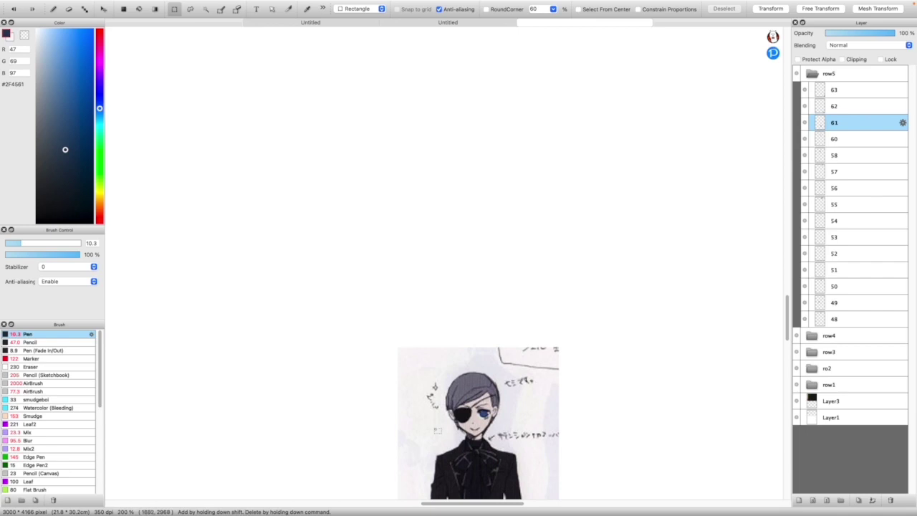
pyautogui.press('super+v')
pyautogui.scroll(-5, 437, 430)
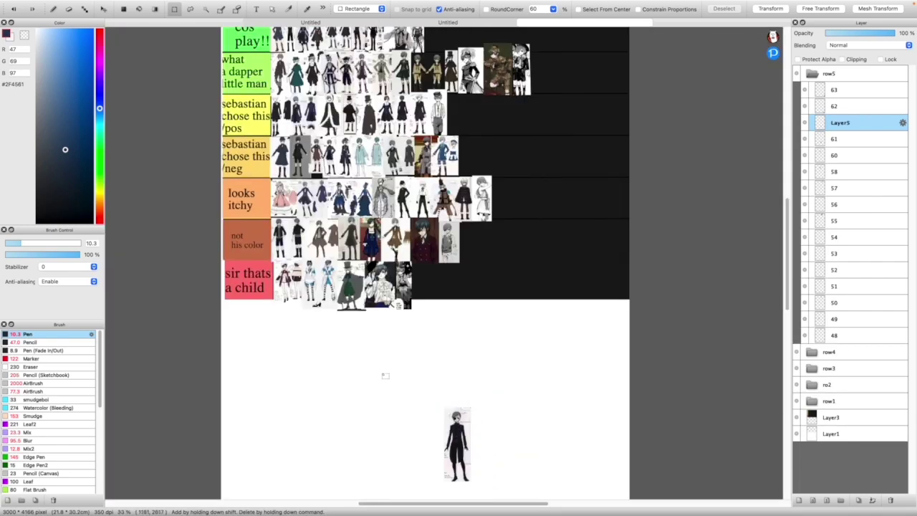
pyautogui.click(103, 8)
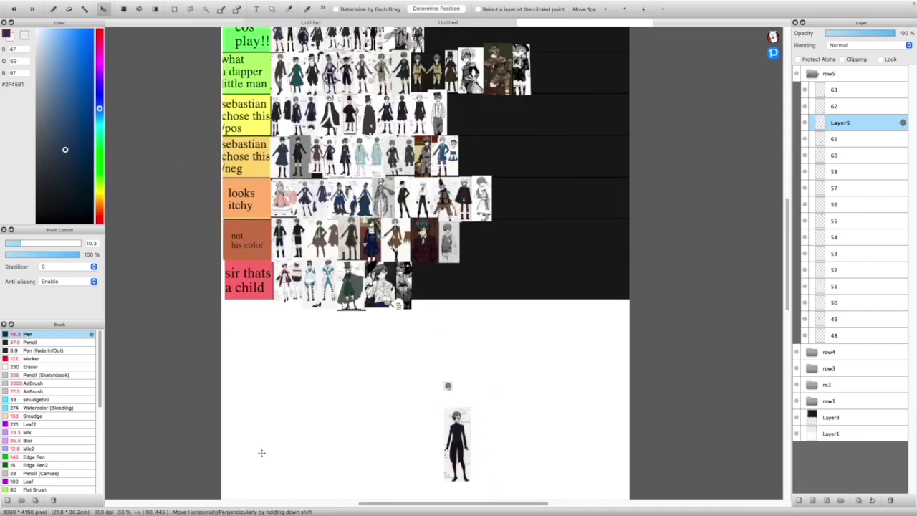
pyautogui.scroll(4, 415, 430)
pyautogui.scroll(2, 543, 380)
# Enlarge the pasted head and fit it over the head of the layer 61 black suit figure
pyautogui.press('super+t')
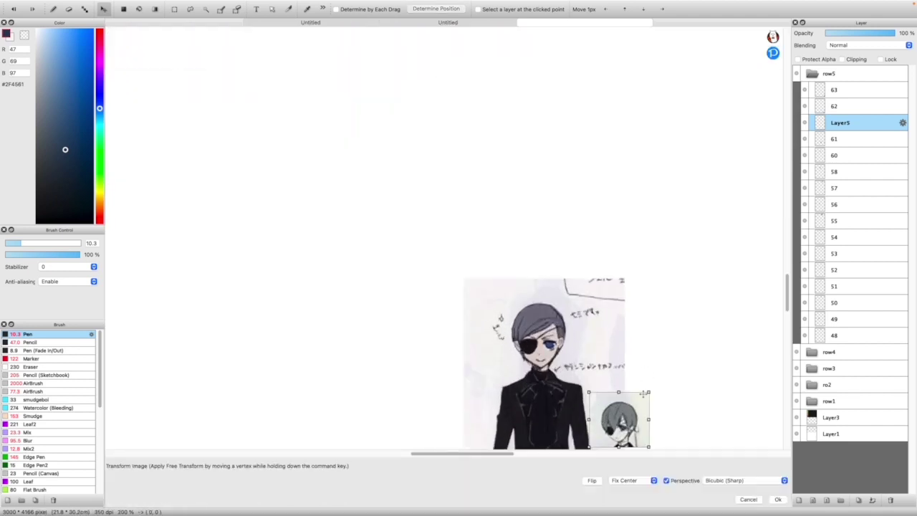
pyautogui.moveTo(653, 392); pyautogui.dragTo(585, 280)
pyautogui.moveTo(525, 347); pyautogui.dragTo(520, 354)
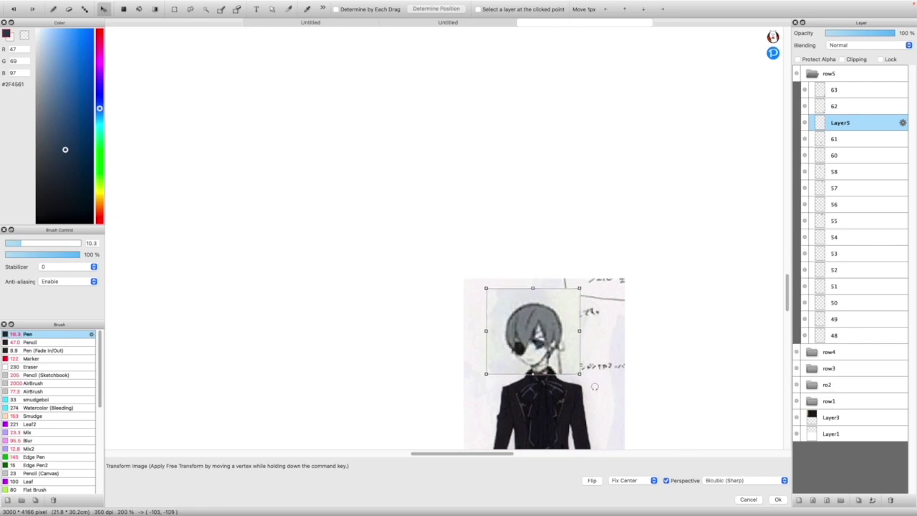
pyautogui.click(777, 500)
pyautogui.scroll(-2, 548, 246)
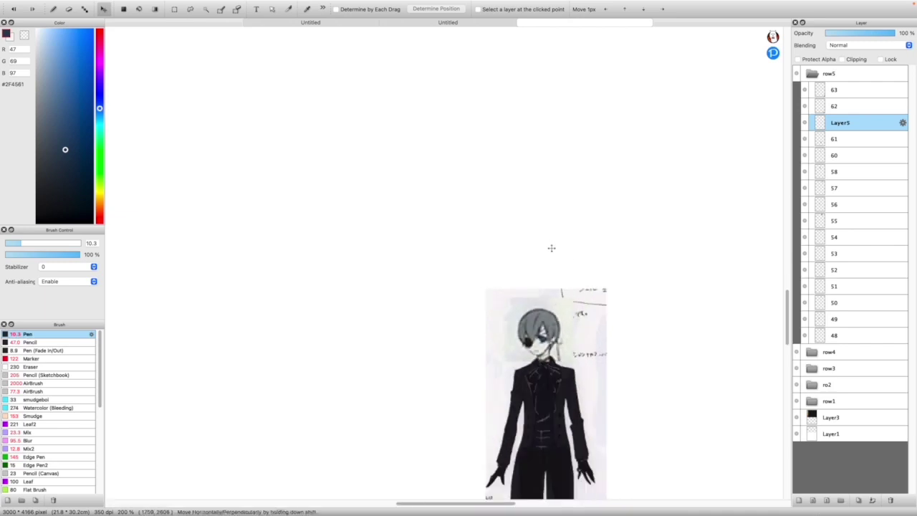
# Delete the pasted head layer above layer 61
pyautogui.scroll(5, 578, 428)
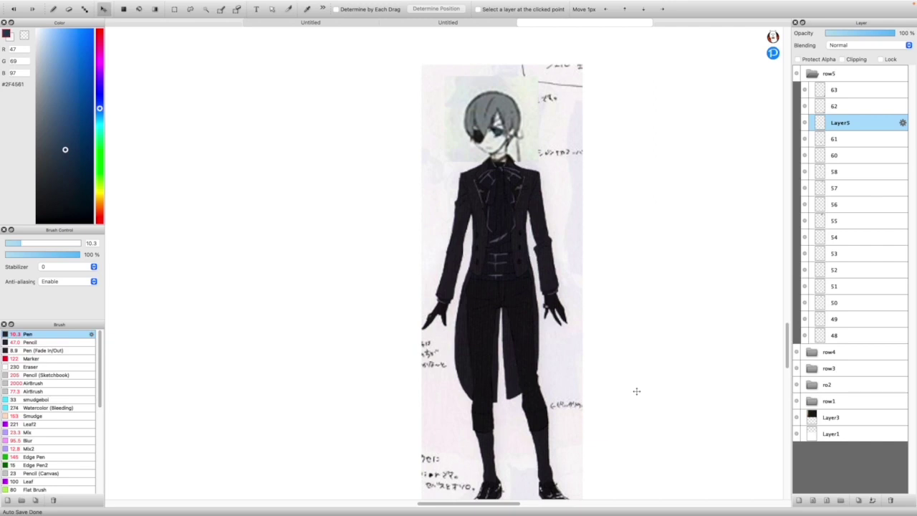
pyautogui.click(890, 500)
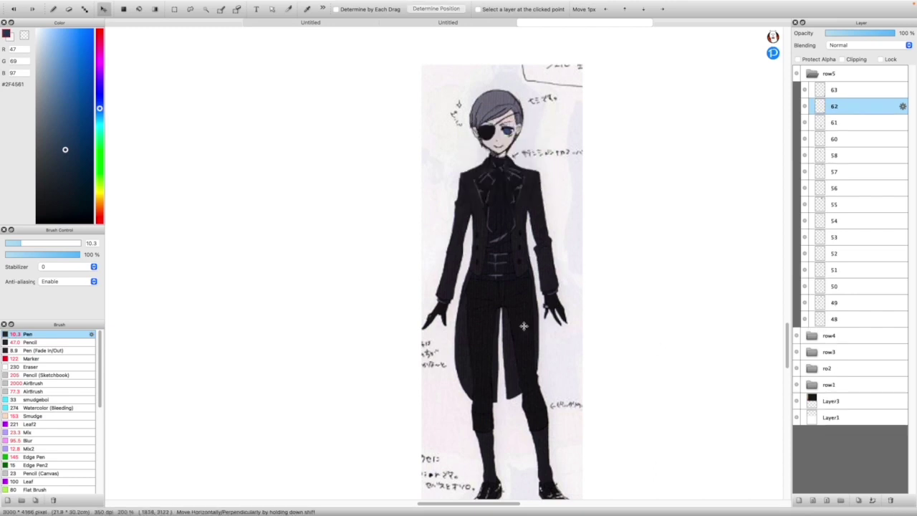
# Move the layer 61 black suit image from the blank canvas to the end of the "looks itchy" row
pyautogui.scroll(-4, 433, 293)
pyautogui.scroll(2, 433, 293)
pyautogui.click(817, 123)
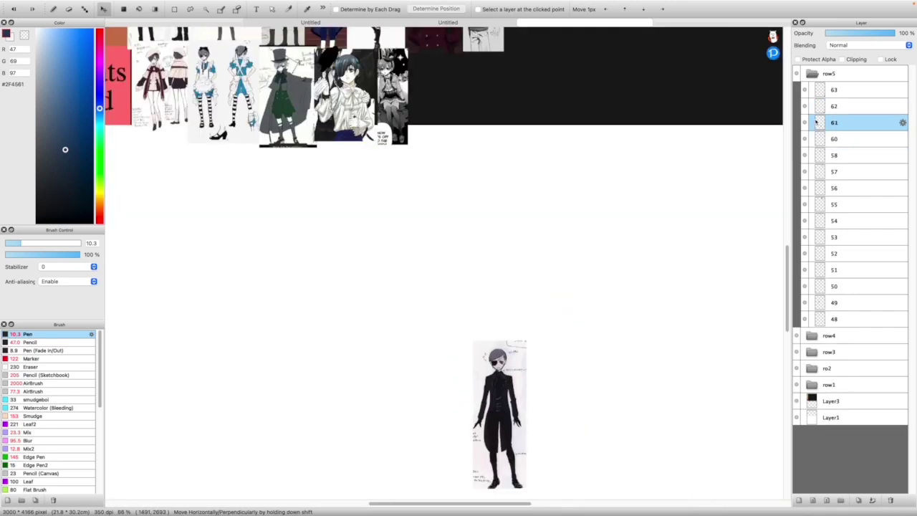
pyautogui.moveTo(515, 481); pyautogui.dragTo(581, 192)
pyautogui.scroll(-2, 589, 255)
pyautogui.scroll(1, 585, 230)
pyautogui.scroll(2, 586, 230)
pyautogui.moveTo(559, 306); pyautogui.dragTo(555, 104)
pyautogui.scroll(-2, 520, 289)
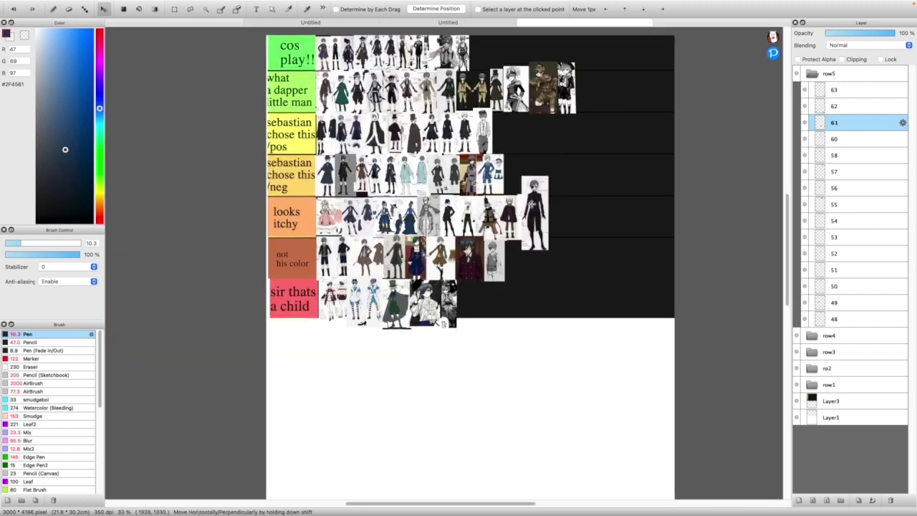
# Shrink the layer 61 image and place it in the empty black area beyond the "looks itchy" and "not his color" rows
pyautogui.scroll(2, 517, 181)
pyautogui.hotkey('ctrl', 't')
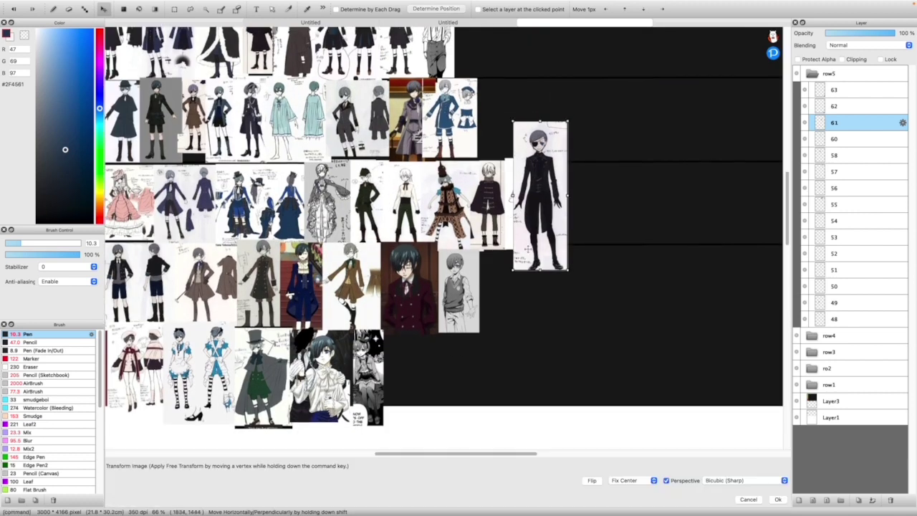
pyautogui.moveTo(563, 258); pyautogui.dragTo(560, 252)
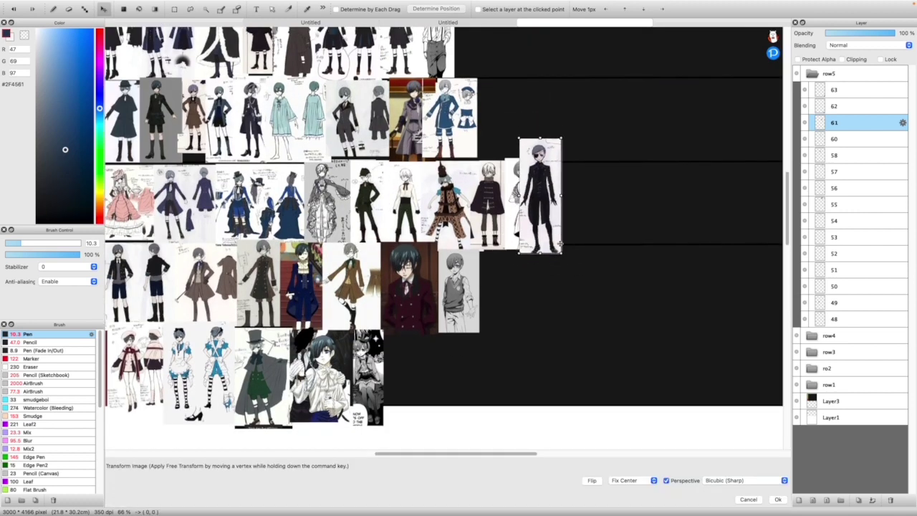
pyautogui.scroll(-1, 534, 260)
pyautogui.scroll(-2, 539, 272)
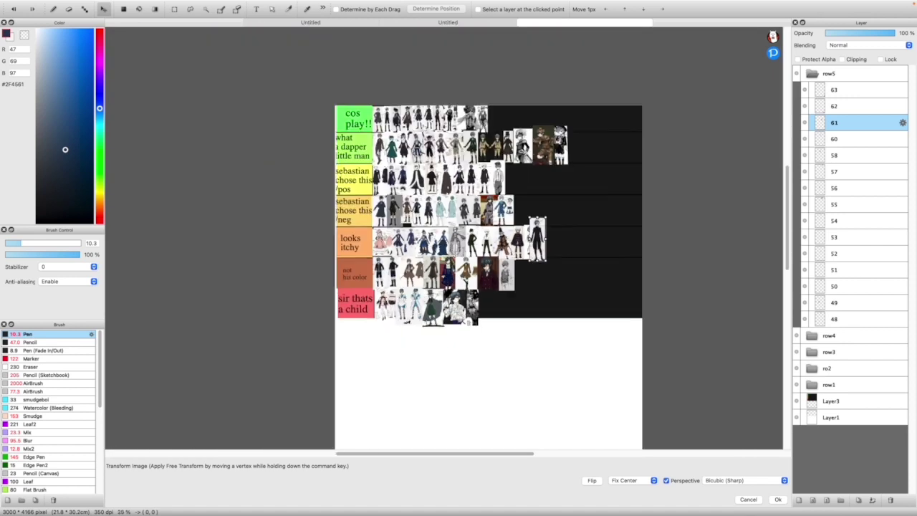
pyautogui.scroll(1, 536, 231)
pyautogui.moveTo(583, 270); pyautogui.dragTo(653, 293)
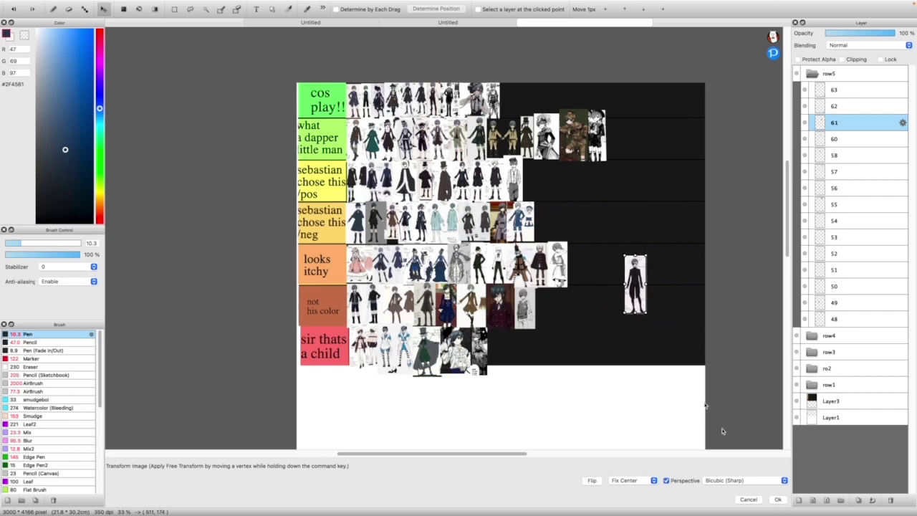
pyautogui.press('Return')
# Move the layer 62 bunny-ears image away from the canvas corner into the open white area
pyautogui.scroll(4, 609, 253)
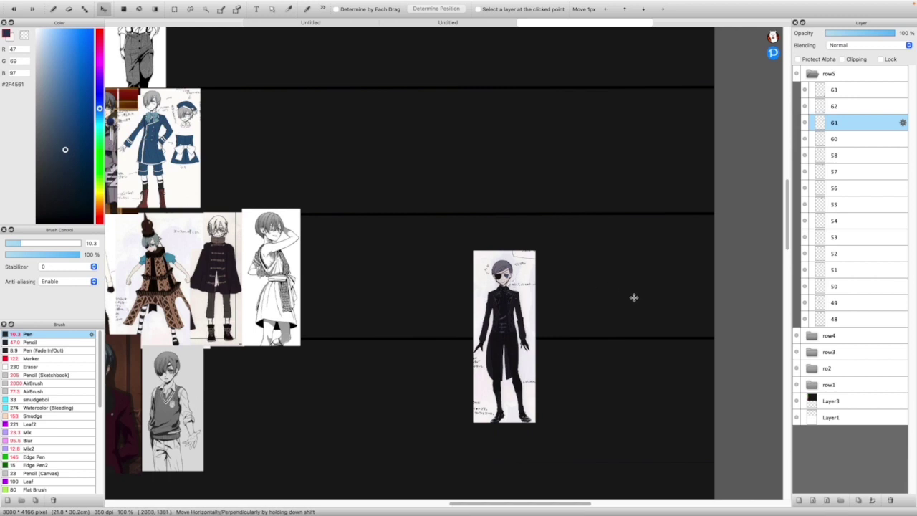
pyautogui.scroll(2, 634, 295)
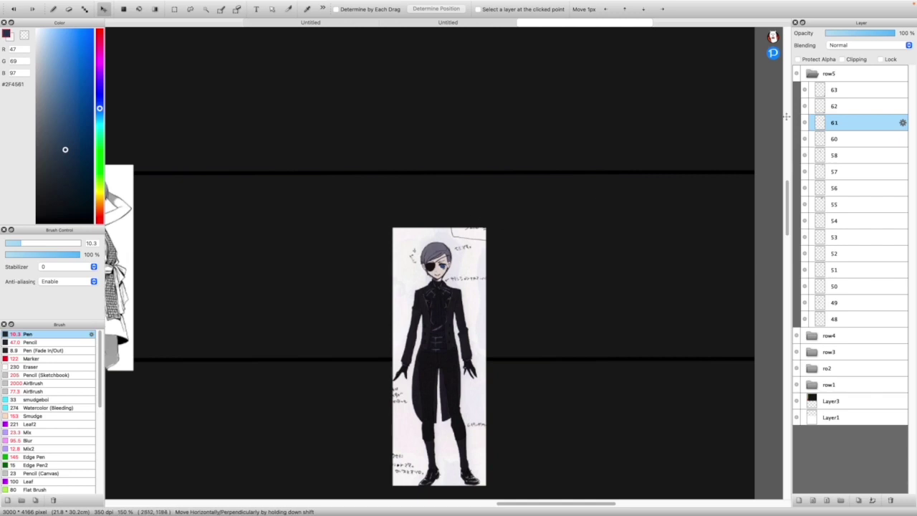
pyautogui.click(828, 106)
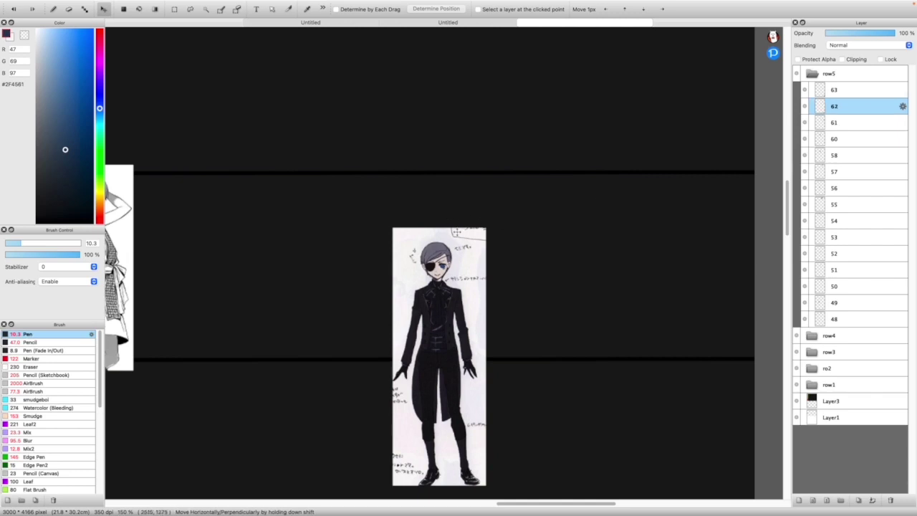
pyautogui.scroll(-5, 455, 228)
pyautogui.scroll(3, 463, 313)
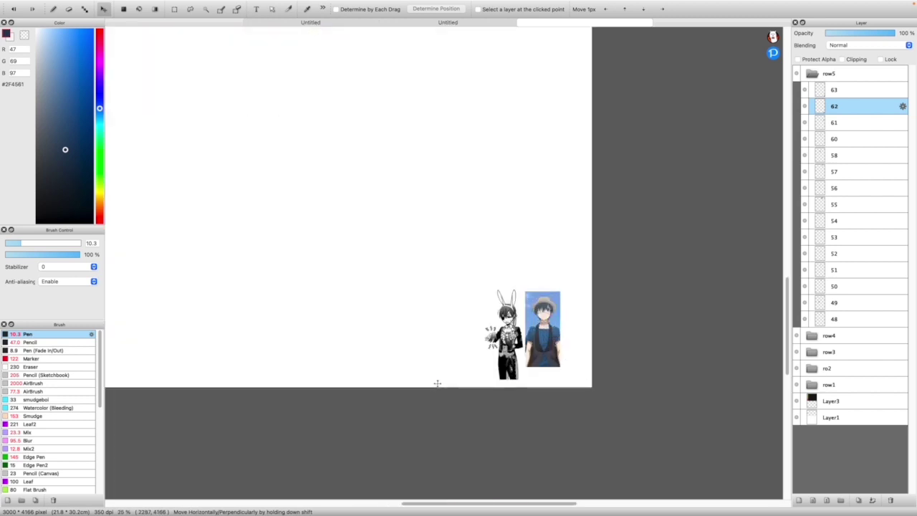
pyautogui.moveTo(464, 313); pyautogui.dragTo(230, 169)
pyautogui.scroll(2, 262, 179)
pyautogui.scroll(1, 265, 189)
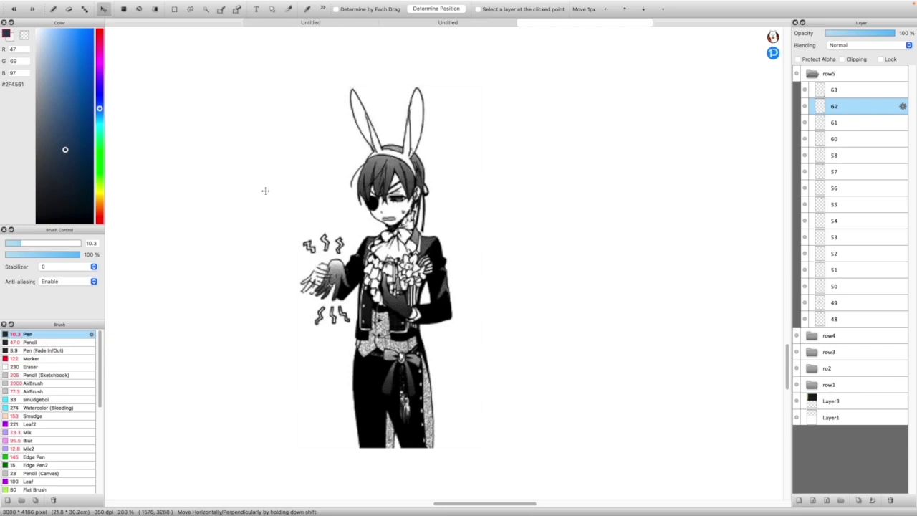
pyautogui.moveTo(288, 201)
pyautogui.mouseDown()
pyautogui.moveTo(264, 198)
pyautogui.moveTo(259, 187)
pyautogui.moveTo(334, 135)
pyautogui.moveTo(260, 207)
pyautogui.moveTo(290, 197)
pyautogui.mouseUp()
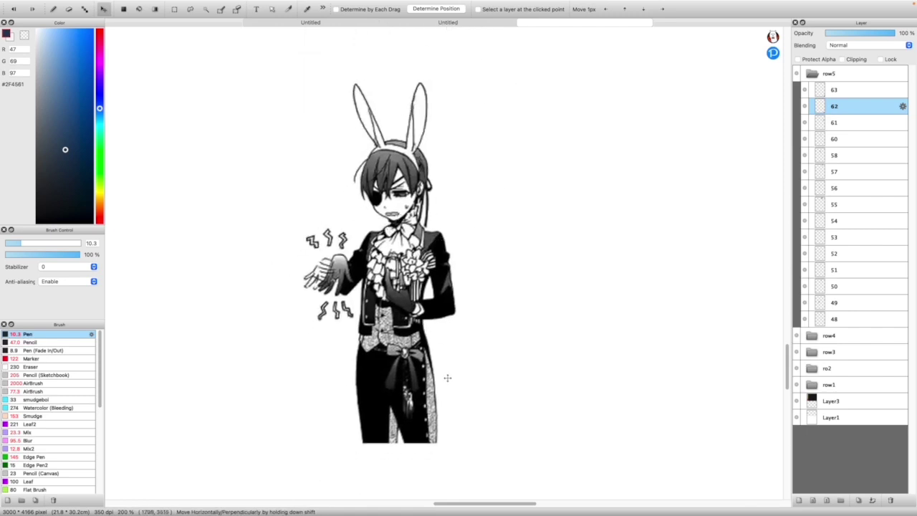
# Move the layer 62 bunny-ears image to the end of the "what a dapper little man" row
pyautogui.scroll(-3, 447, 377)
pyautogui.scroll(-4, 445, 282)
pyautogui.scroll(1, 430, 272)
pyautogui.moveTo(470, 463); pyautogui.dragTo(536, 248)
pyautogui.scroll(-3, 528, 279)
pyautogui.scroll(3, 528, 279)
pyautogui.moveTo(562, 378); pyautogui.dragTo(614, 122)
pyautogui.scroll(-4, 575, 176)
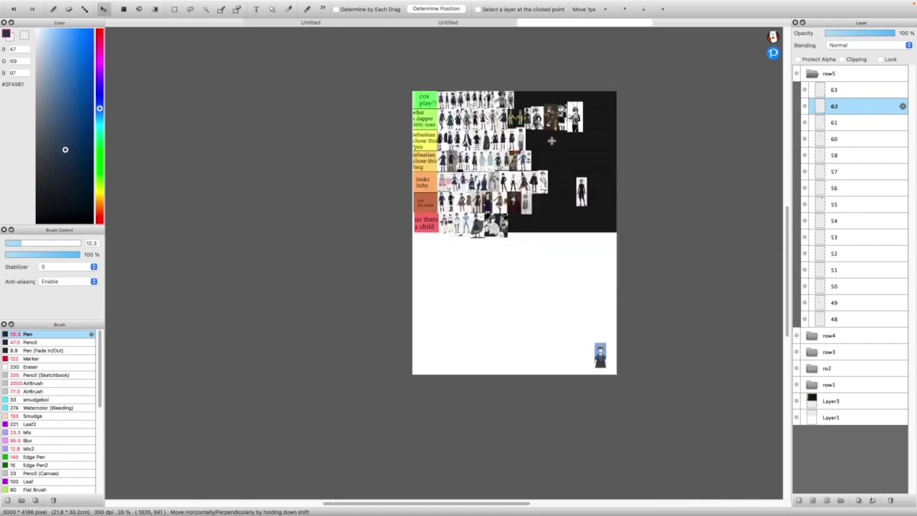
# Move the layer 63 straw-hat figure away from the canvas corner, leaving blank space beneath it
pyautogui.scroll(3, 639, 314)
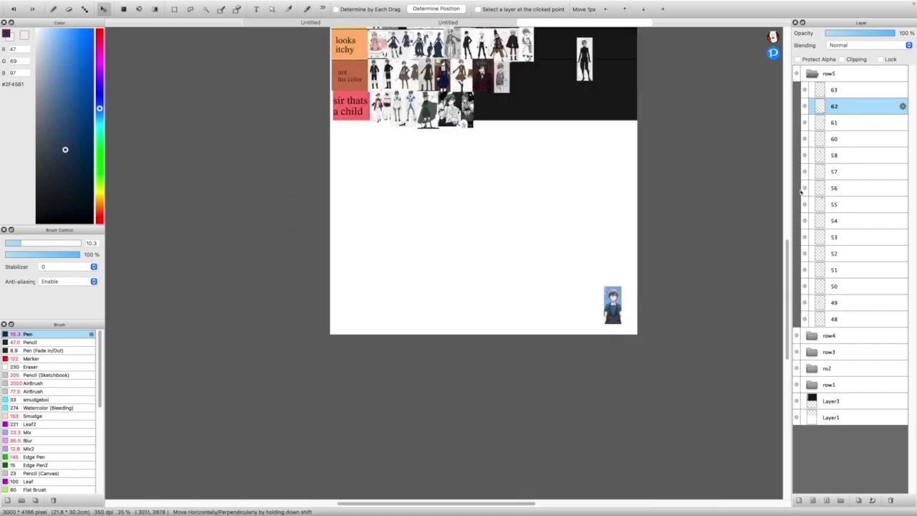
pyautogui.click(553, 153)
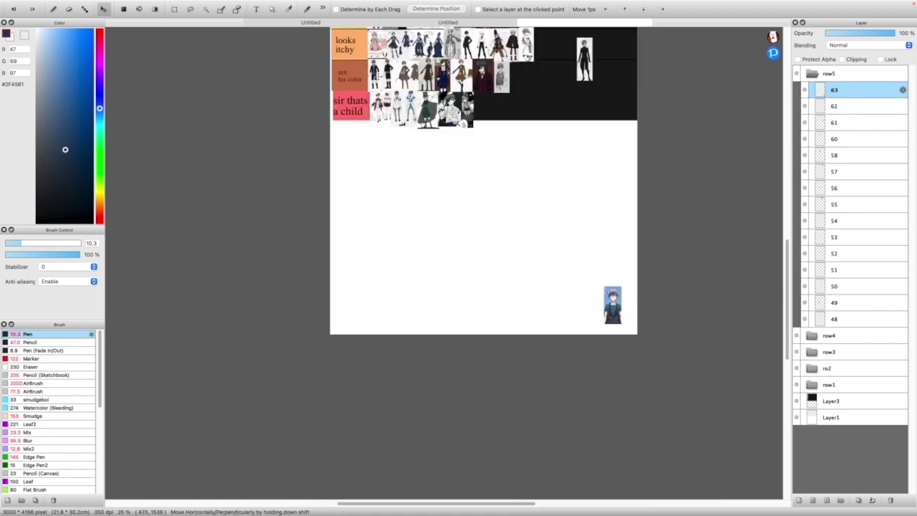
pyautogui.scroll(4, 373, 64)
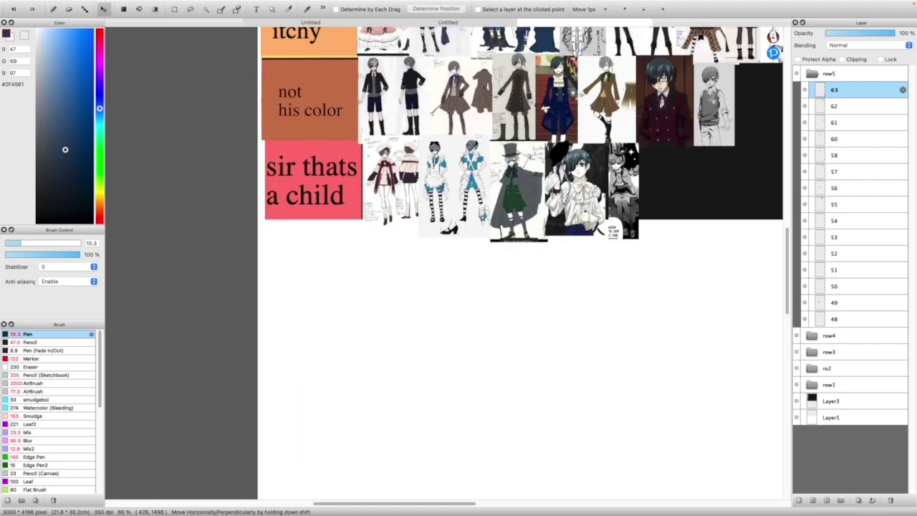
pyautogui.scroll(-4, 355, 85)
pyautogui.scroll(4, 356, 81)
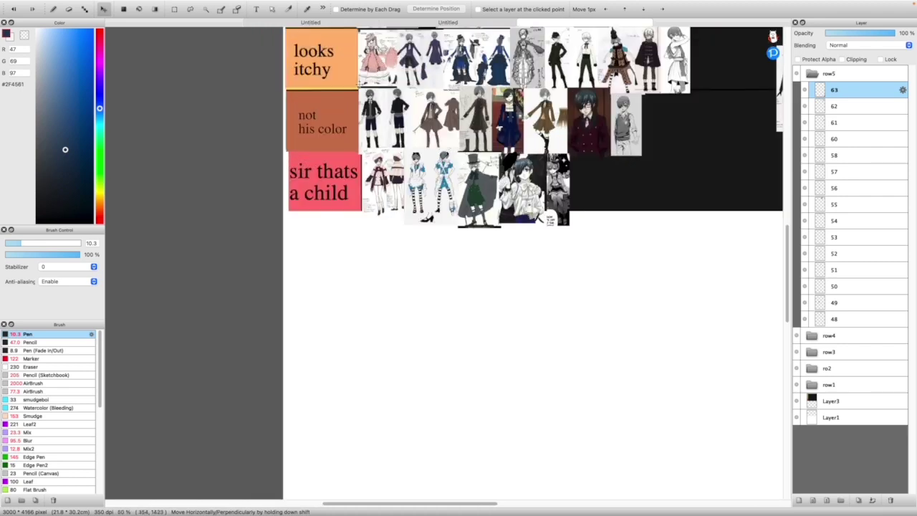
pyautogui.scroll(-2, 367, 129)
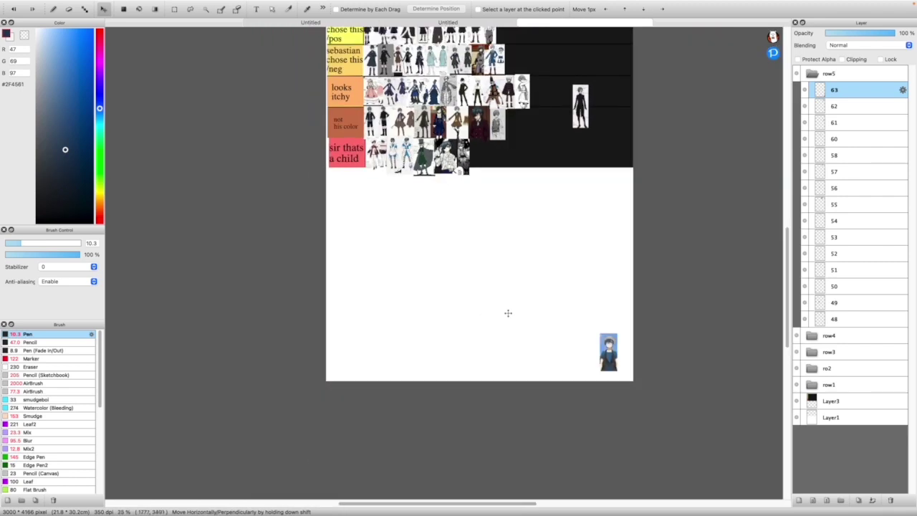
pyautogui.scroll(4, 597, 358)
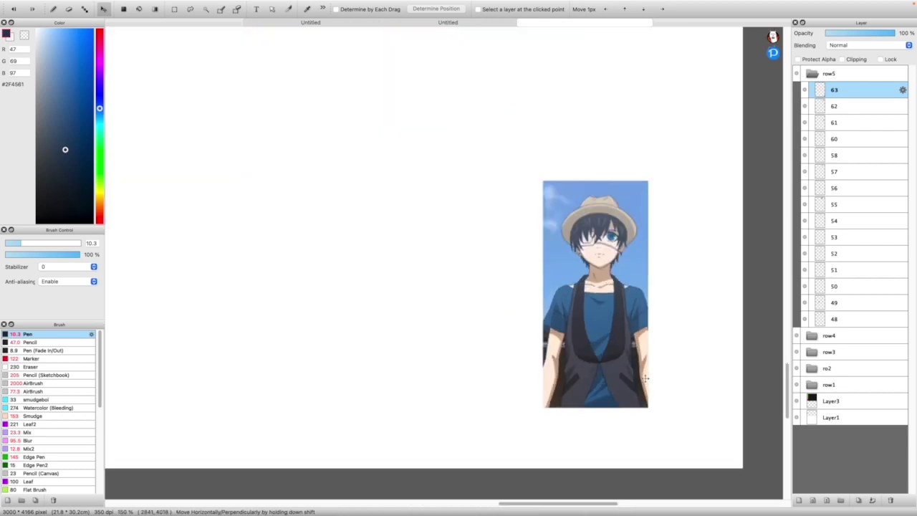
pyautogui.moveTo(625, 362); pyautogui.dragTo(579, 304)
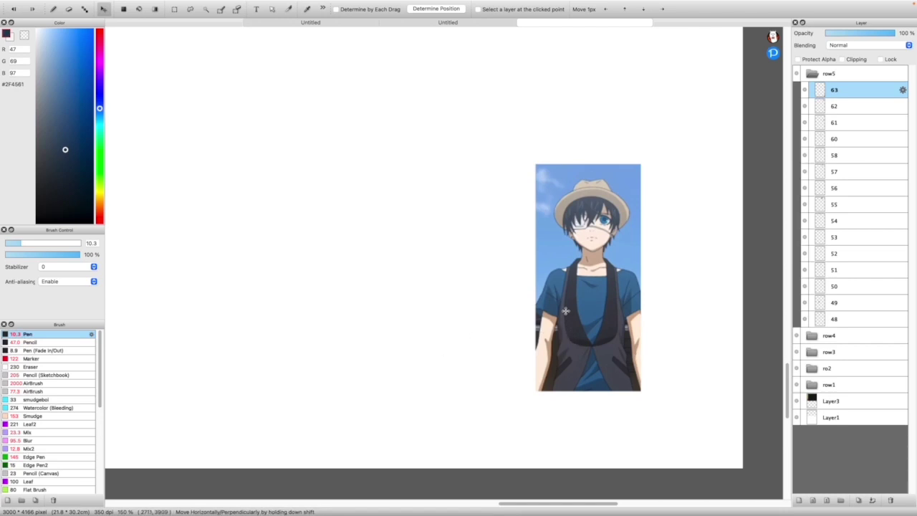
pyautogui.moveTo(580, 279); pyautogui.dragTo(530, 260)
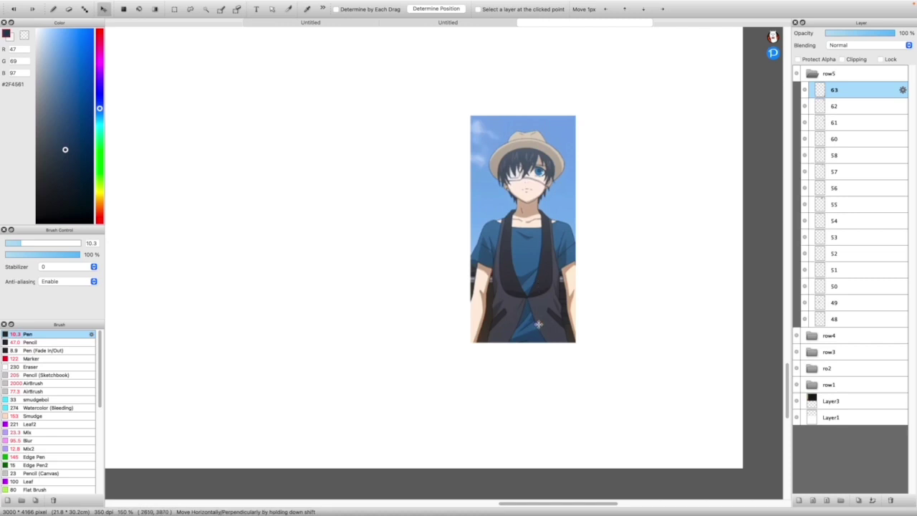
# Draw the outline and vertical lines of a pair of shorts below the layer 63 figure with the Pen in the vest's dark grey
pyautogui.press('x')
pyautogui.click(53, 11)
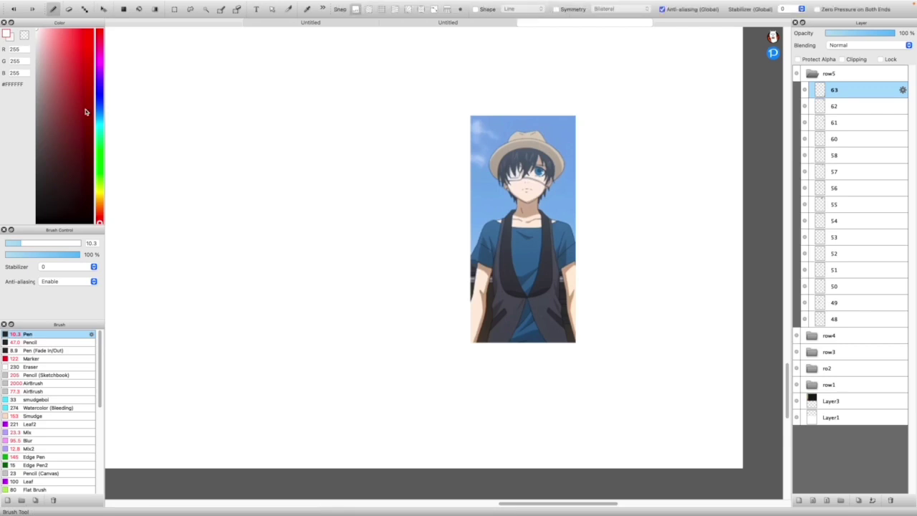
pyautogui.keyDown('alt'); pyautogui.click(494, 333); pyautogui.keyUp('alt')
pyautogui.moveTo(486, 345)
pyautogui.mouseDown()
pyautogui.moveTo(475, 386)
pyautogui.moveTo(523, 391)
pyautogui.moveTo(521, 373)
pyautogui.moveTo(534, 373)
pyautogui.moveTo(531, 383)
pyautogui.moveTo(571, 397)
pyautogui.mouseUp()
pyautogui.moveTo(571, 342); pyautogui.dragTo(570, 396)
pyautogui.moveTo(499, 343); pyautogui.dragTo(498, 387)
pyautogui.moveTo(546, 345); pyautogui.dragTo(548, 398)
pyautogui.moveTo(505, 343); pyautogui.dragTo(503, 395)
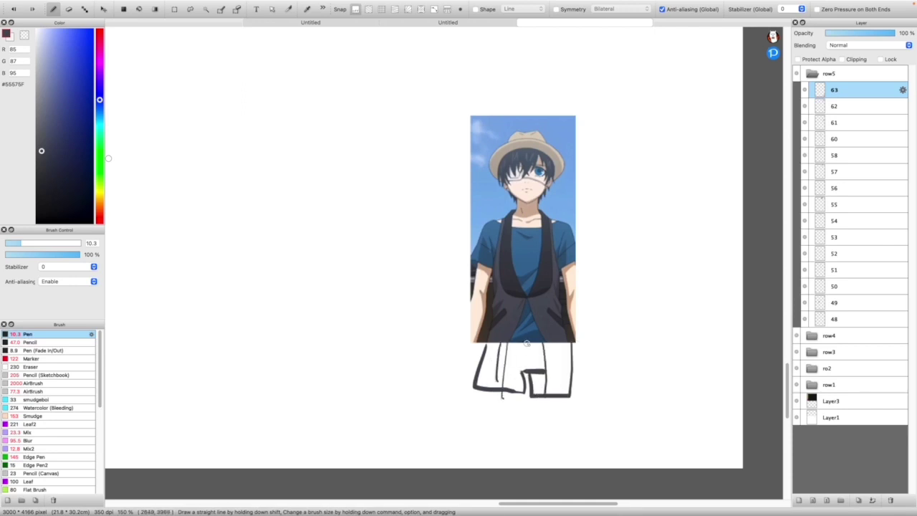
# Add horizontal plaid lines across the shorts and draw short legs beneath them in the skin colour sampled from the figure's arm
pyautogui.moveTo(491, 352)
pyautogui.mouseDown()
pyautogui.moveTo(565, 364)
pyautogui.moveTo(555, 372)
pyautogui.mouseUp()
pyautogui.moveTo(477, 380)
pyautogui.mouseDown()
pyautogui.moveTo(522, 370)
pyautogui.moveTo(573, 393)
pyautogui.moveTo(569, 384)
pyautogui.mouseUp()
pyautogui.moveTo(496, 343)
pyautogui.mouseDown()
pyautogui.moveTo(573, 360)
pyautogui.moveTo(560, 354)
pyautogui.mouseUp()
pyautogui.keyDown('alt'); pyautogui.click(477, 302); pyautogui.keyUp('alt')
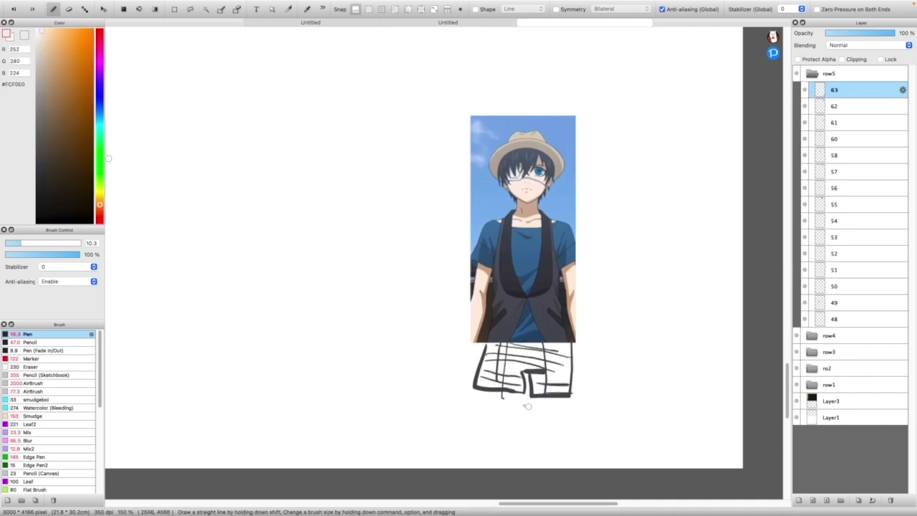
pyautogui.moveTo(489, 393)
pyautogui.mouseDown()
pyautogui.moveTo(488, 411)
pyautogui.moveTo(564, 411)
pyautogui.mouseUp()
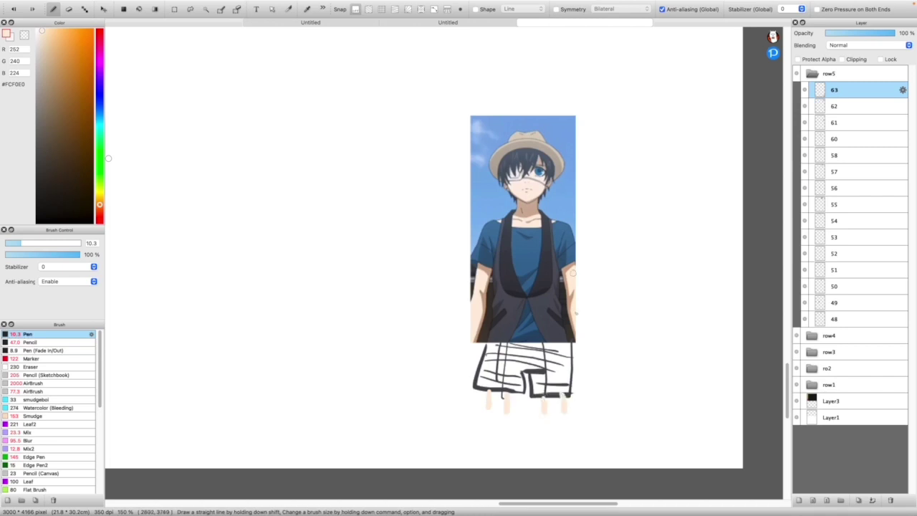
# Move the layer 63 straw-hat figure up from the canvas bottom to the lower edge of the black tier chart with Transform
pyautogui.scroll(-6, 566, 365)
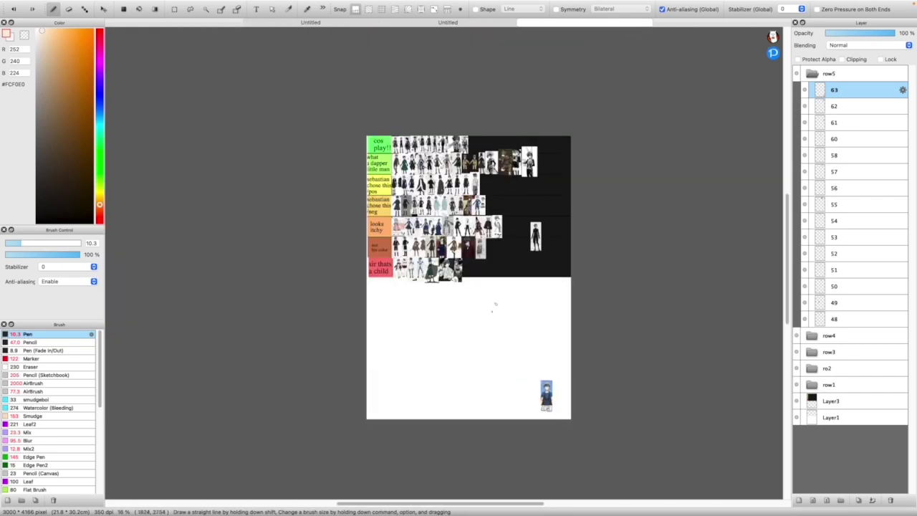
pyautogui.scroll(1, 537, 393)
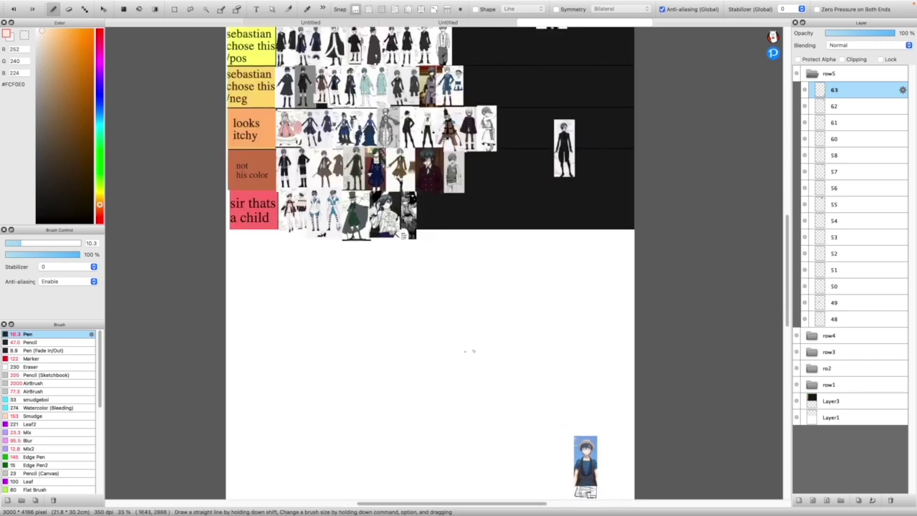
pyautogui.press('super+t')
pyautogui.moveTo(585, 430); pyautogui.dragTo(520, 224)
pyautogui.scroll(-1, 525, 282)
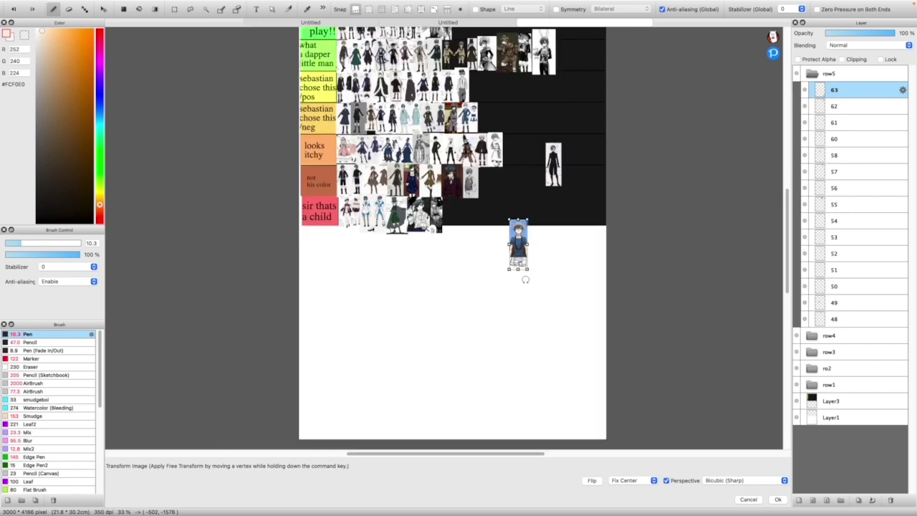
pyautogui.scroll(2, 506, 164)
pyautogui.scroll(1, 506, 164)
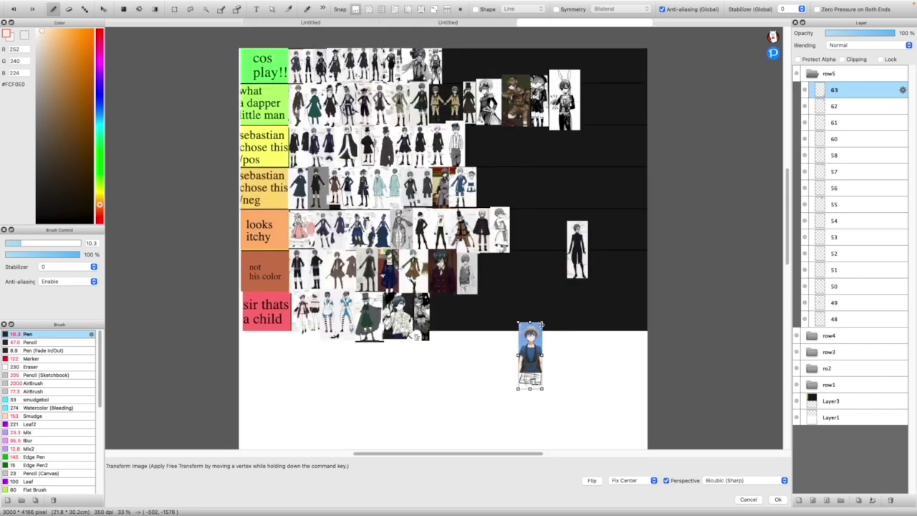
pyautogui.moveTo(543, 325); pyautogui.dragTo(539, 328)
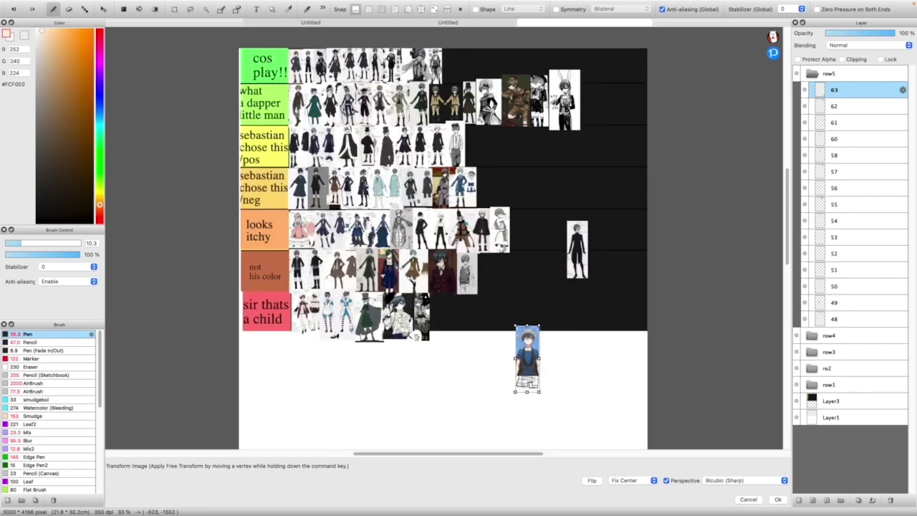
# Nudge the layer 63 figure slightly at the lower edge of the tier chart and apply the transform
pyautogui.scroll(2, 514, 341)
pyautogui.scroll(2, 539, 338)
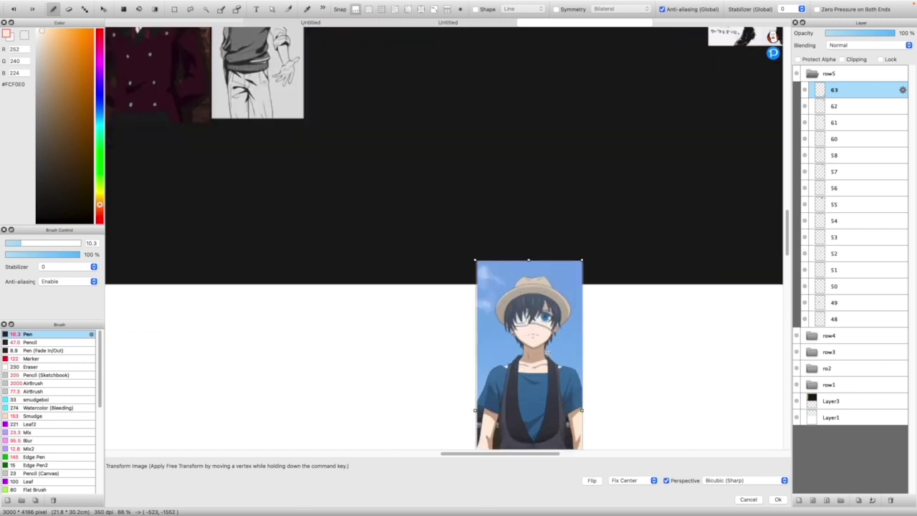
pyautogui.scroll(2, 536, 344)
pyautogui.scroll(1, 536, 346)
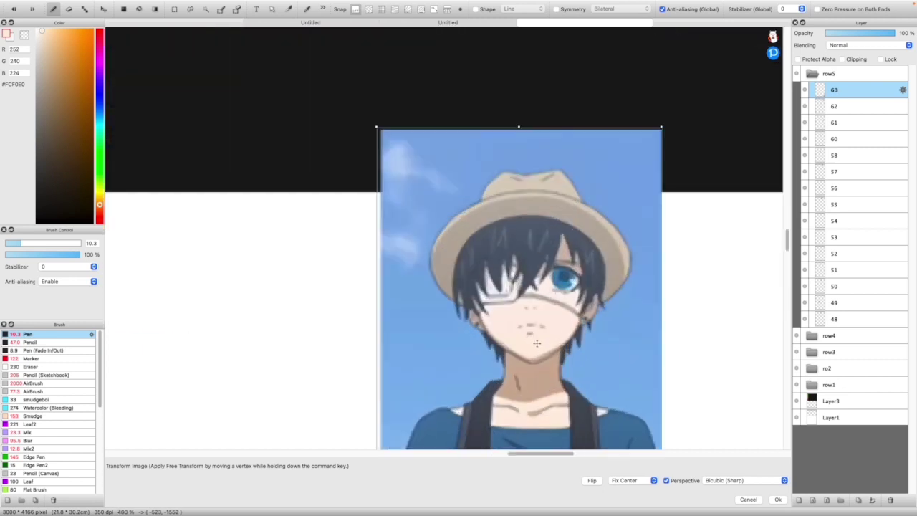
pyautogui.scroll(1, 538, 348)
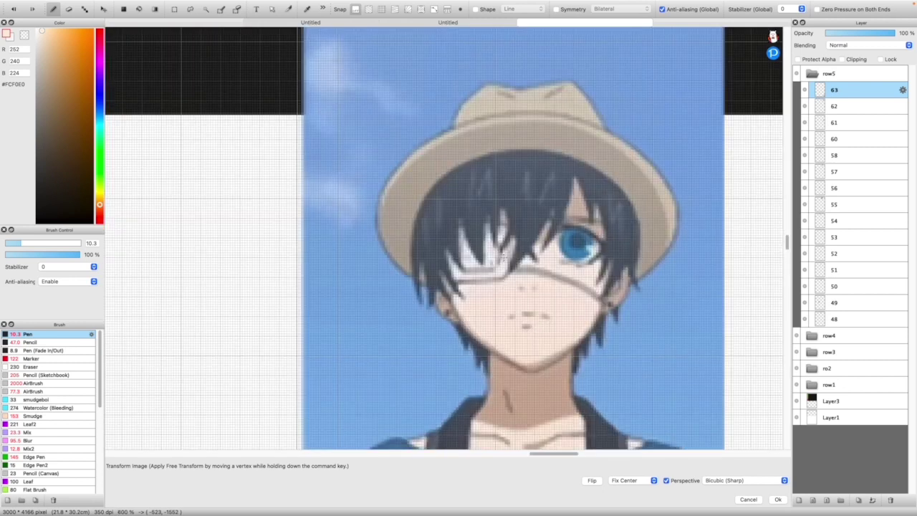
pyautogui.scroll(-2, 492, 257)
pyautogui.moveTo(511, 228)
pyautogui.mouseDown()
pyautogui.moveTo(517, 216)
pyautogui.moveTo(506, 231)
pyautogui.mouseUp()
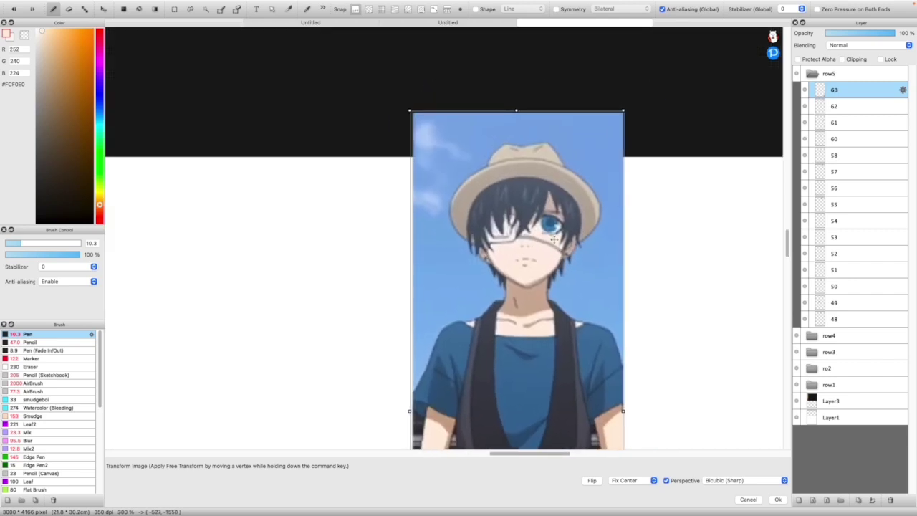
pyautogui.moveTo(542, 232); pyautogui.dragTo(538, 237)
pyautogui.press('Return')
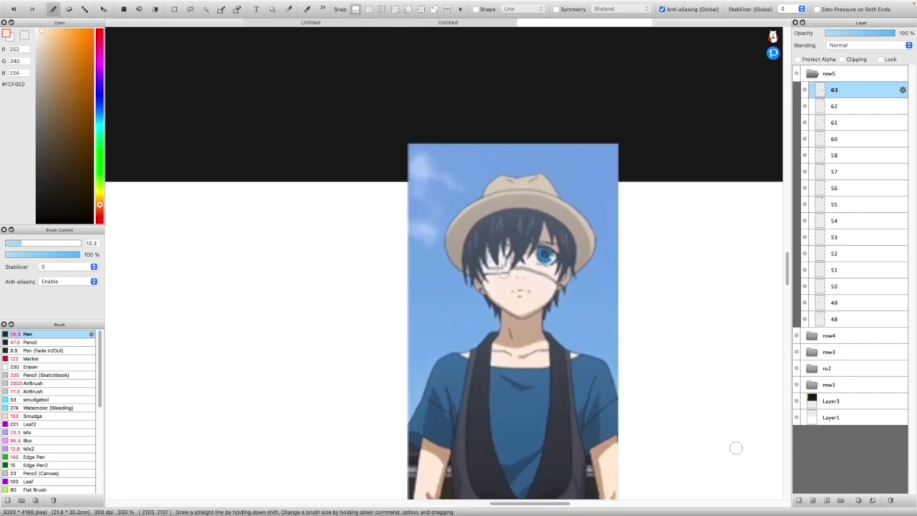
# Place the layer 63 figure at the end of the "not his color" row, right beside the grey vest image
pyautogui.press('super+minus')
pyautogui.press('super+minus')
pyautogui.press('super+minus')
pyautogui.press('super+minus')
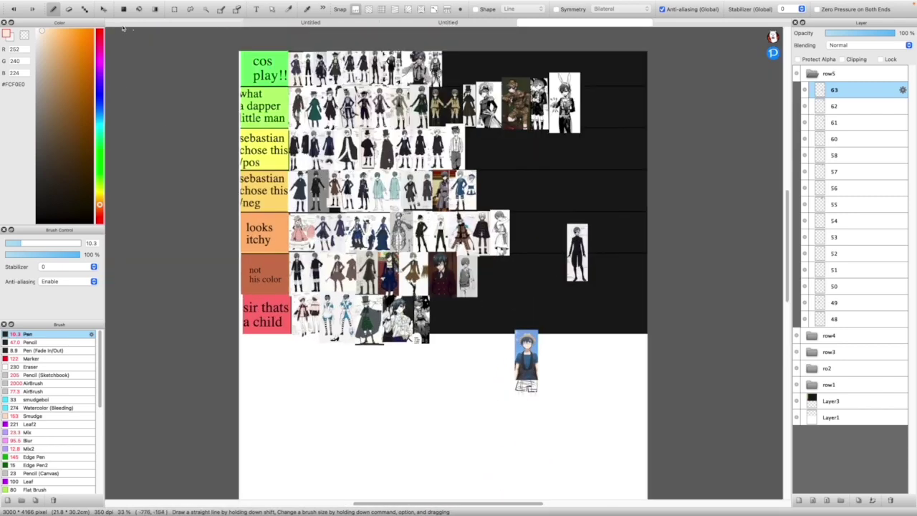
pyautogui.press('v')
pyautogui.moveTo(217, 237); pyautogui.dragTo(199, 198)
pyautogui.press('super+t')
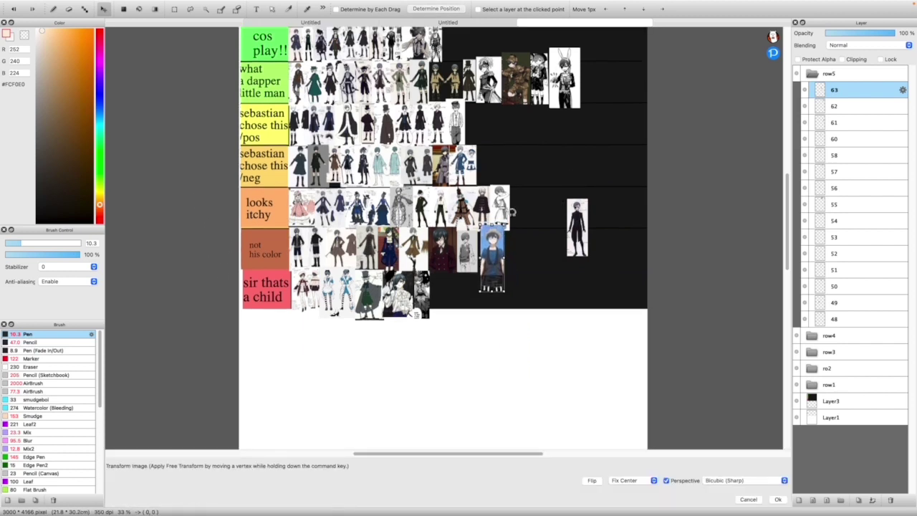
pyautogui.moveTo(492, 255); pyautogui.dragTo(485, 255)
pyautogui.click(778, 499)
pyautogui.scroll(1, 527, 242)
pyautogui.scroll(2, 481, 103)
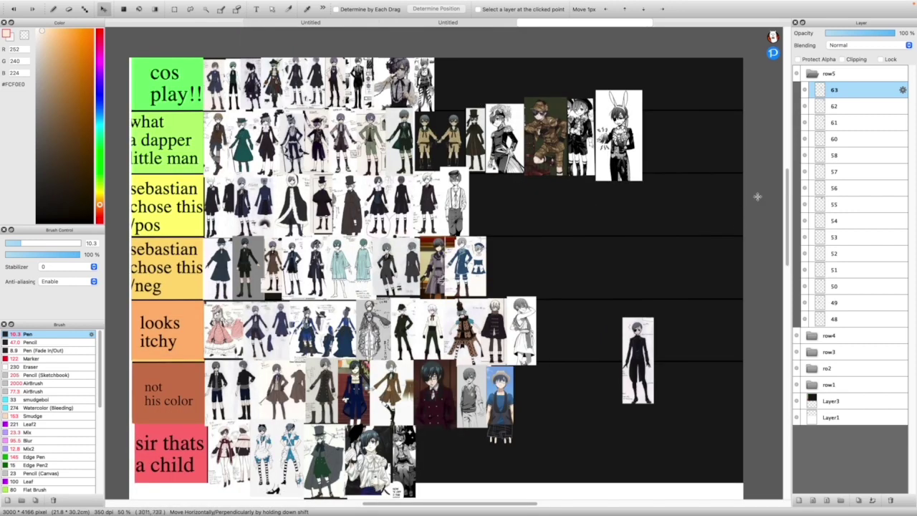
# Collapse the row5 folder and enter ro2 as the name of the folder between row3 and row1
pyautogui.click(812, 73)
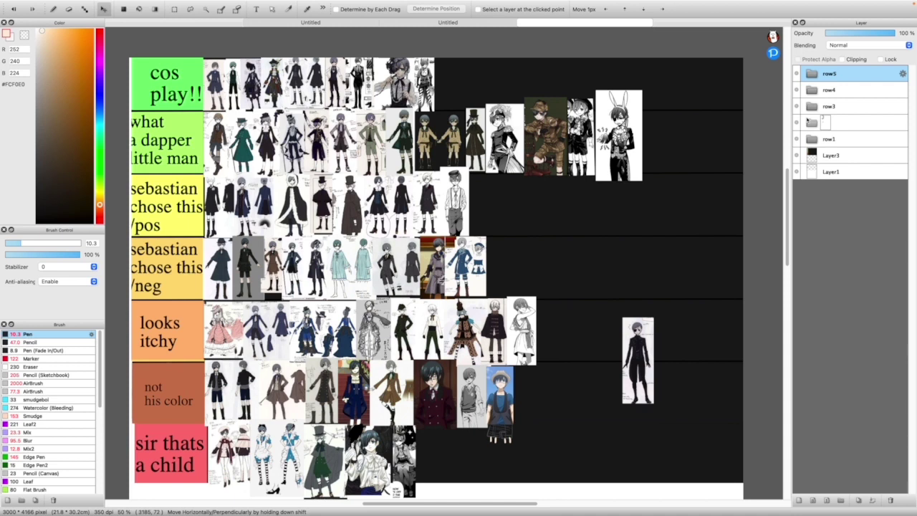
pyautogui.write('ro2')
pyautogui.press('Return')
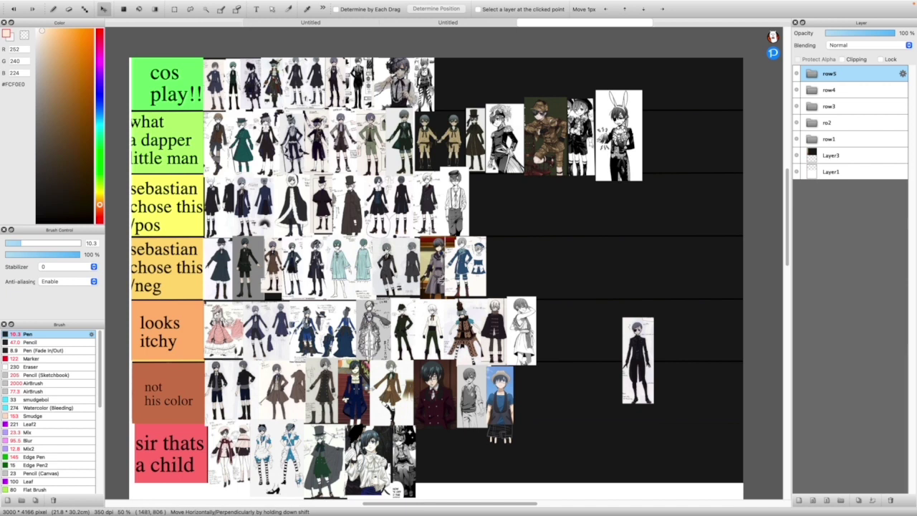
# Add a new layer above Layer3 and handwrite an underlined "Circus" in near-white #FBFBFB after the last "sir thats a child" image
pyautogui.scroll(-1, 430, 320)
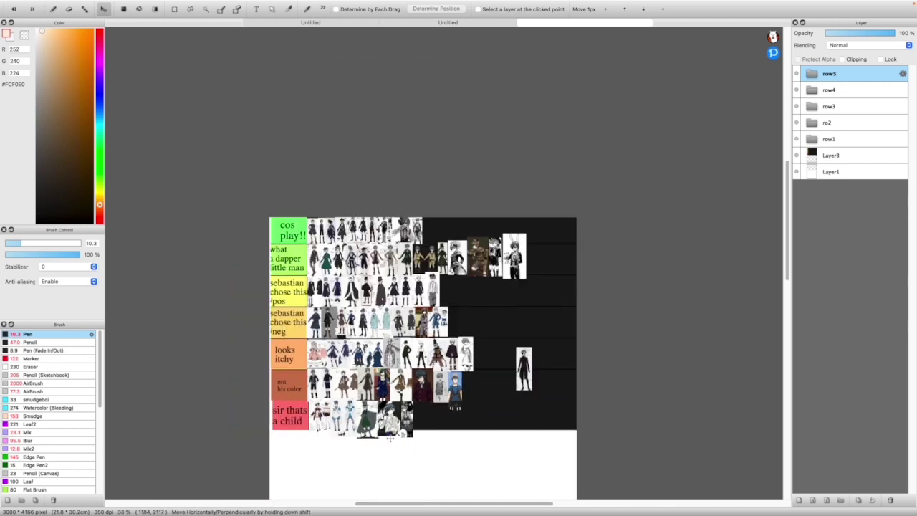
pyautogui.scroll(2, 390, 435)
pyautogui.scroll(-2, 390, 435)
pyautogui.scroll(1, 387, 432)
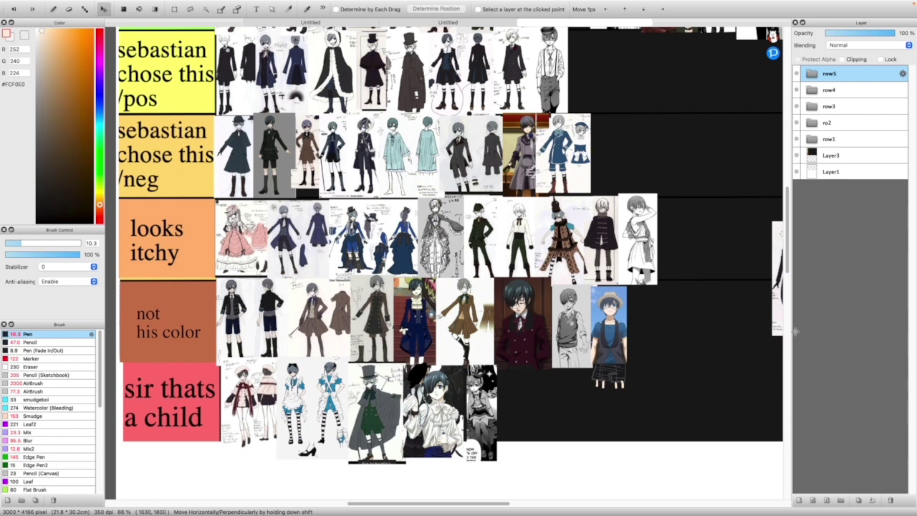
pyautogui.click(831, 156)
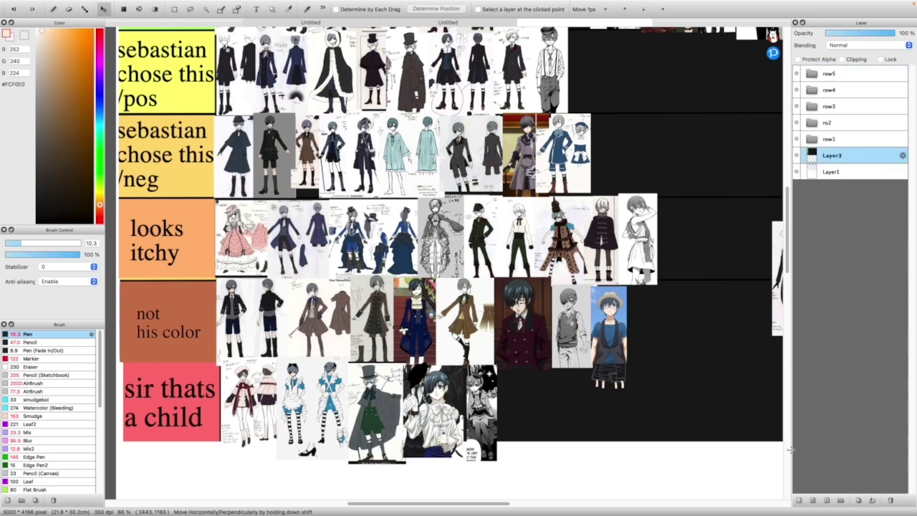
pyautogui.click(799, 499)
pyautogui.press('b')
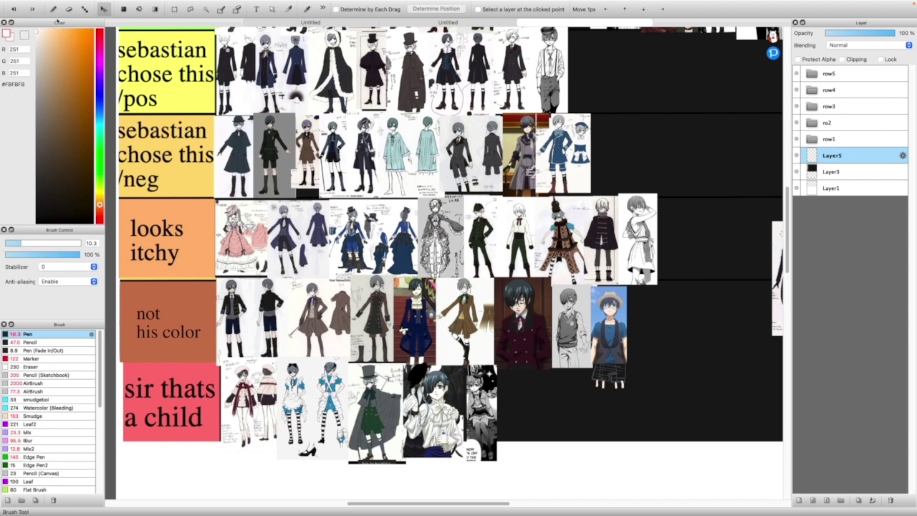
pyautogui.moveTo(517, 401)
pyautogui.mouseDown()
pyautogui.moveTo(516, 412)
pyautogui.moveTo(538, 411)
pyautogui.mouseUp()
pyautogui.moveTo(543, 405)
pyautogui.mouseDown()
pyautogui.moveTo(510, 414)
pyautogui.moveTo(557, 415)
pyautogui.mouseUp()
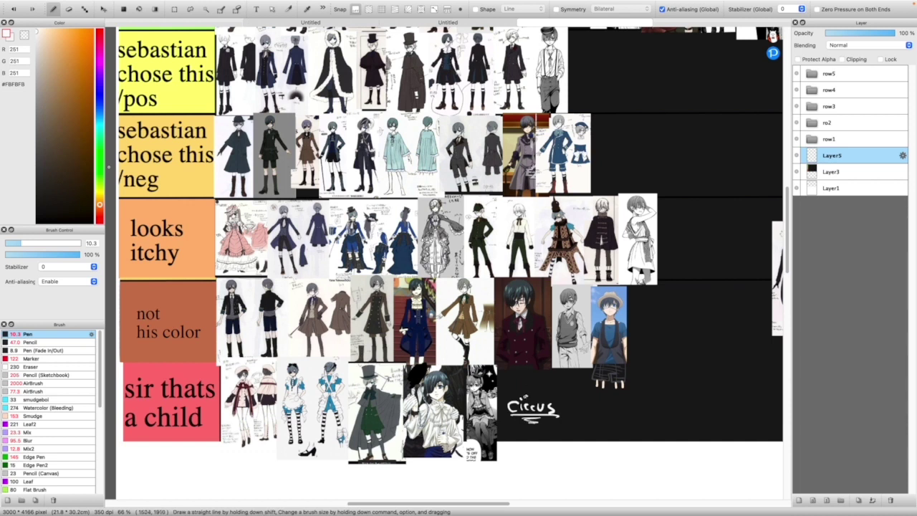
# Review the outfit placements across all the tier rows, from "cos play!!" down to "sir thats a child"
pyautogui.press('super+minus')
pyautogui.press('super+minus')
pyautogui.press('super+plus')
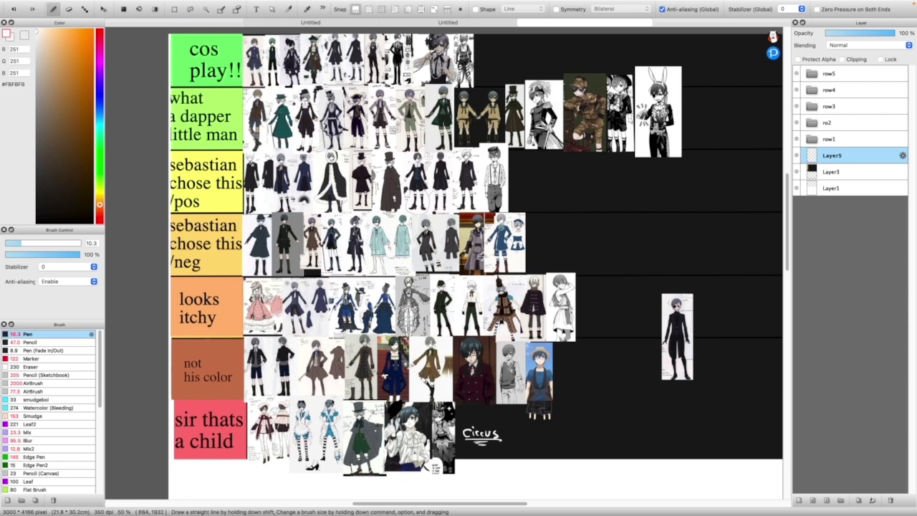
pyautogui.scroll(2, 354, 482)
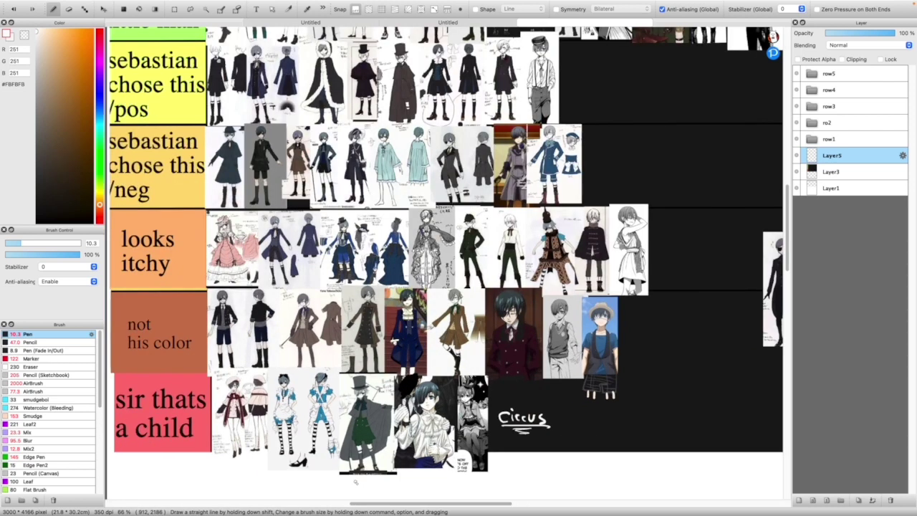
pyautogui.press('x')
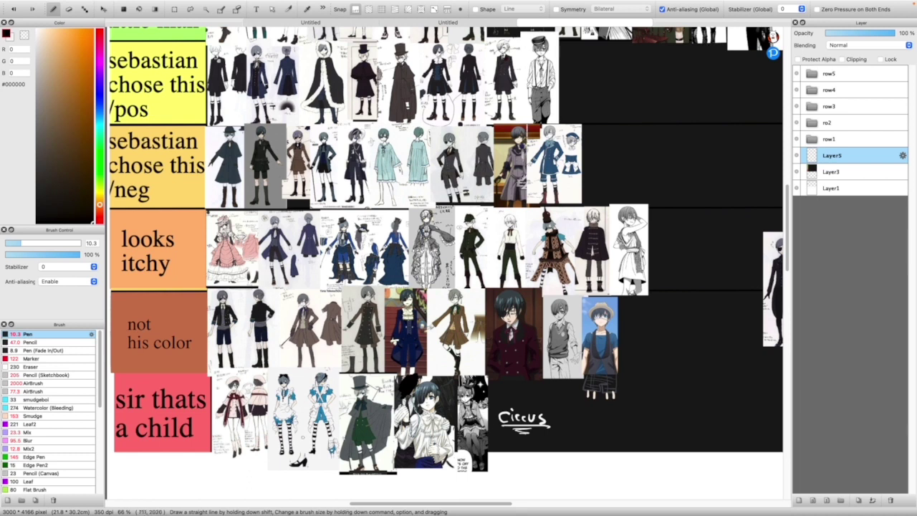
pyautogui.scroll(-3, 445, 265)
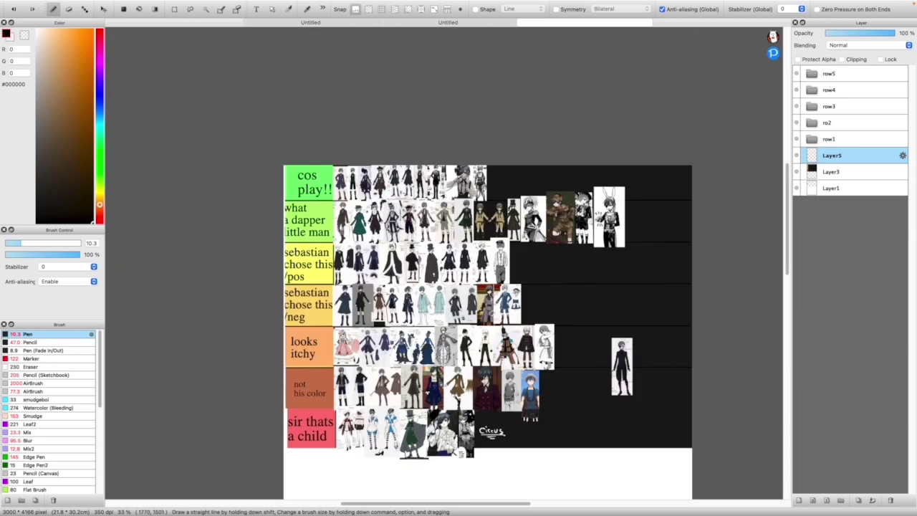
pyautogui.scroll(1, 444, 265)
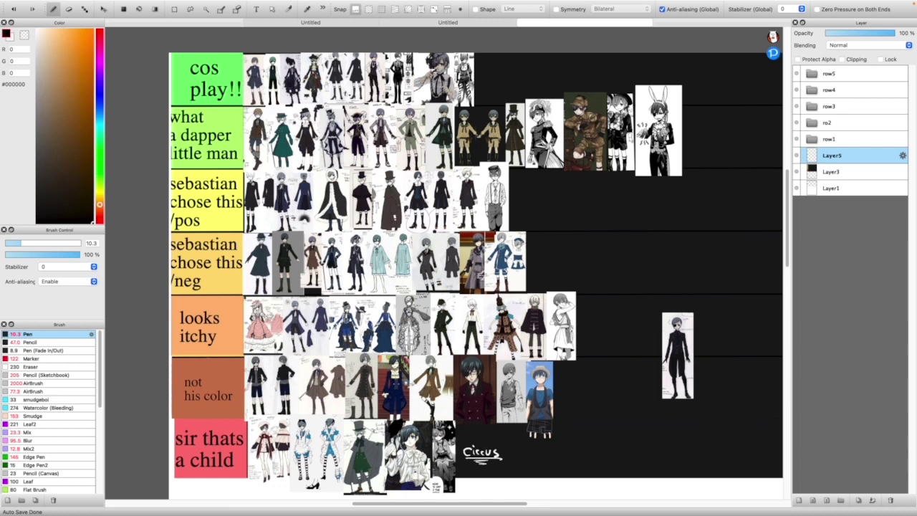
pyautogui.moveTo(761, 5)
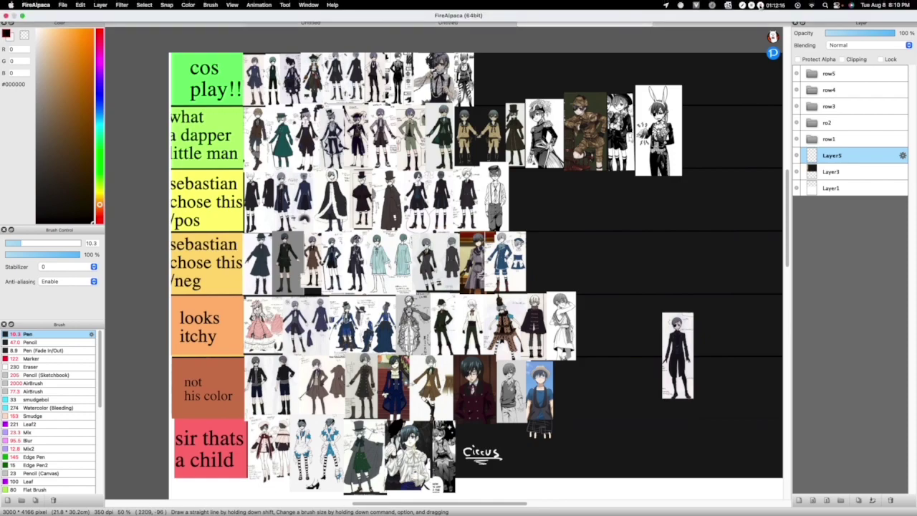